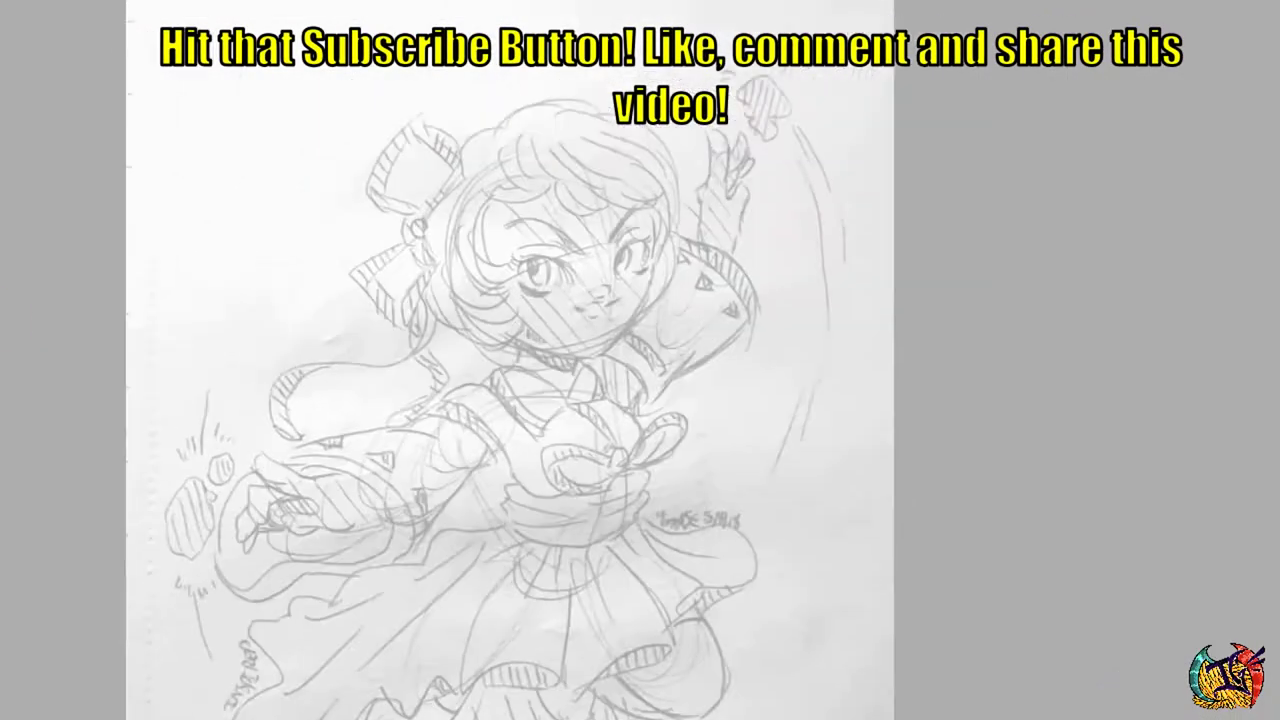
Ink the cheek and jaw curve, redrawing the lower jaw line until it is smooth.
{"action": "scroll", "coordinate": [300, 194], "scroll_direction": "up", "scroll_amount": 3}
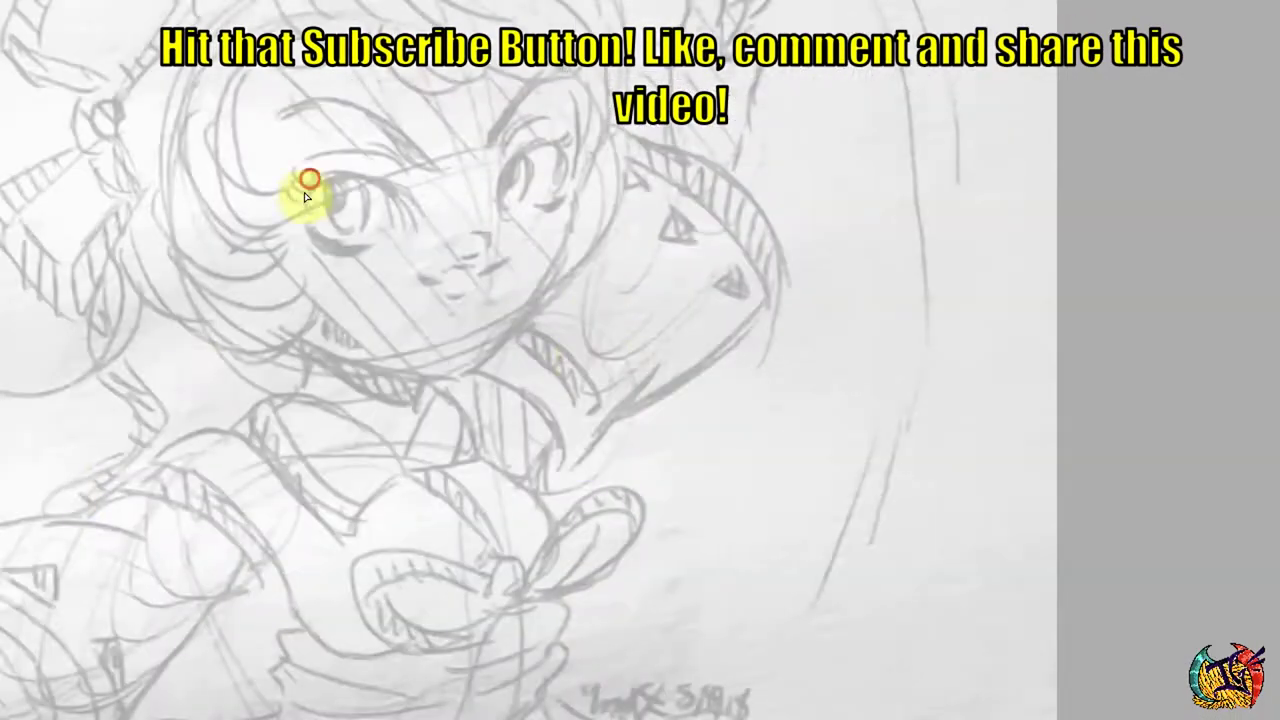
{"action": "scroll", "coordinate": [617, 257], "scroll_direction": "up", "scroll_amount": 2}
{"action": "left_click_drag", "start_coordinate": [993, 197], "coordinate": [826, 715]}
{"action": "scroll", "coordinate": [811, 371], "scroll_direction": "up", "scroll_amount": 1}
{"action": "left_click_drag", "start_coordinate": [1000, 12], "coordinate": [640, 565]}
{"action": "left_click_drag", "start_coordinate": [148, 462], "coordinate": [660, 545]}
{"action": "key", "text": "ctrl+z"}
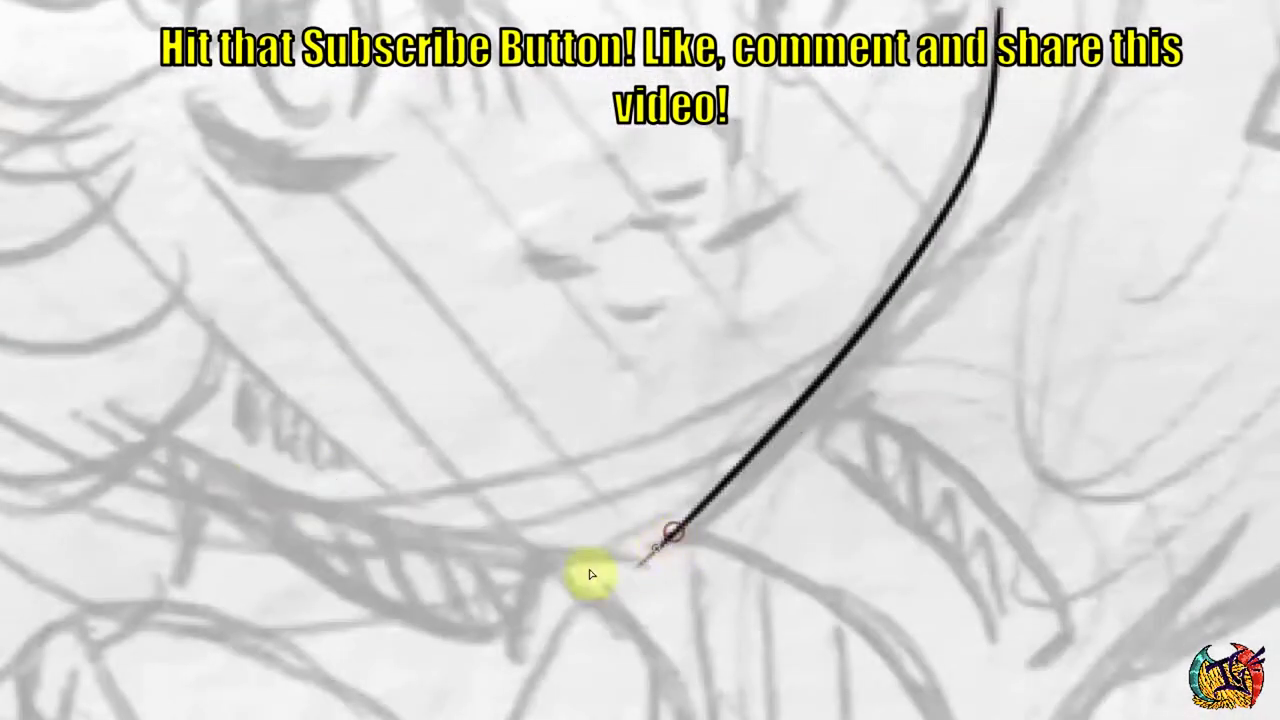
{"action": "left_click_drag", "start_coordinate": [120, 434], "coordinate": [657, 543]}
{"action": "key", "text": "ctrl+z"}
{"action": "left_click_drag", "start_coordinate": [165, 420], "coordinate": [650, 555]}
Ink the left eye's upper arch, lower lid, iris loop and doubled upper lid.
{"action": "scroll", "coordinate": [171, 286], "scroll_direction": "up", "scroll_amount": 3}
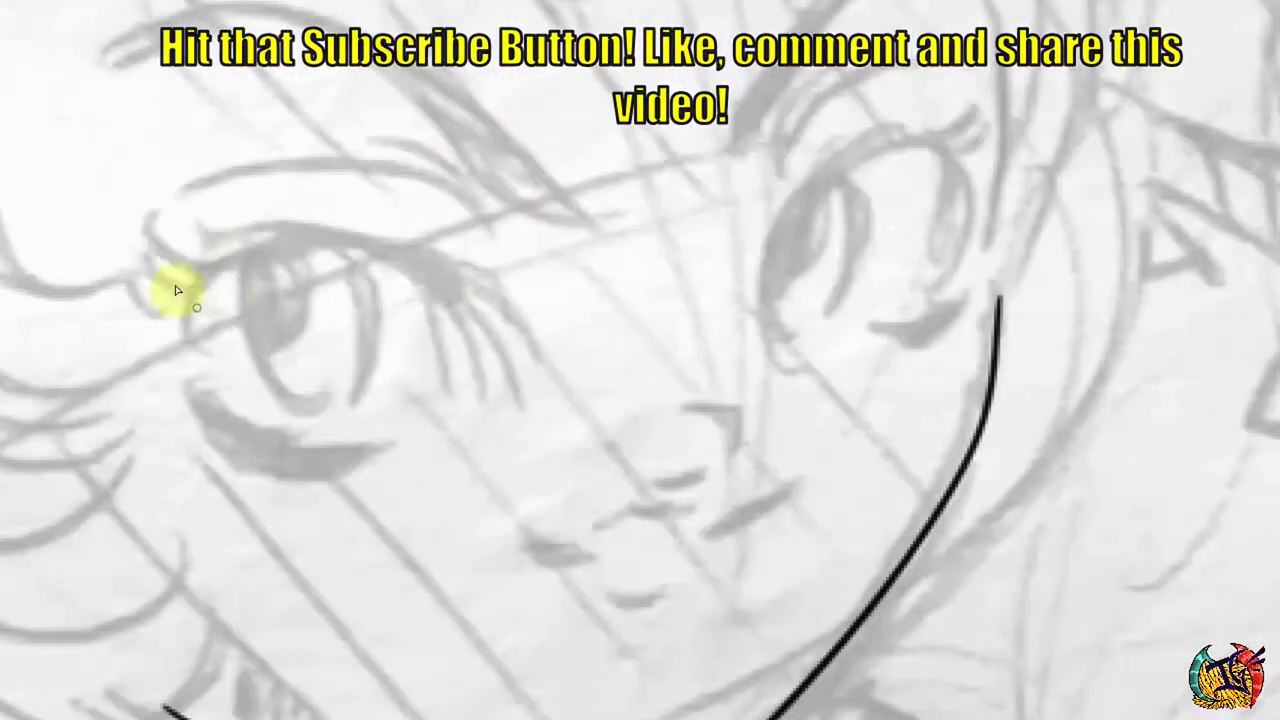
{"action": "mouse_move", "coordinate": [191, 263]}
{"action": "left_mouse_down"}
{"action": "mouse_move", "coordinate": [190, 365]}
{"action": "mouse_move", "coordinate": [452, 275]}
{"action": "left_mouse_up"}
{"action": "left_click_drag", "start_coordinate": [195, 388], "coordinate": [355, 437]}
{"action": "left_click_drag", "start_coordinate": [452, 275], "coordinate": [505, 395]}
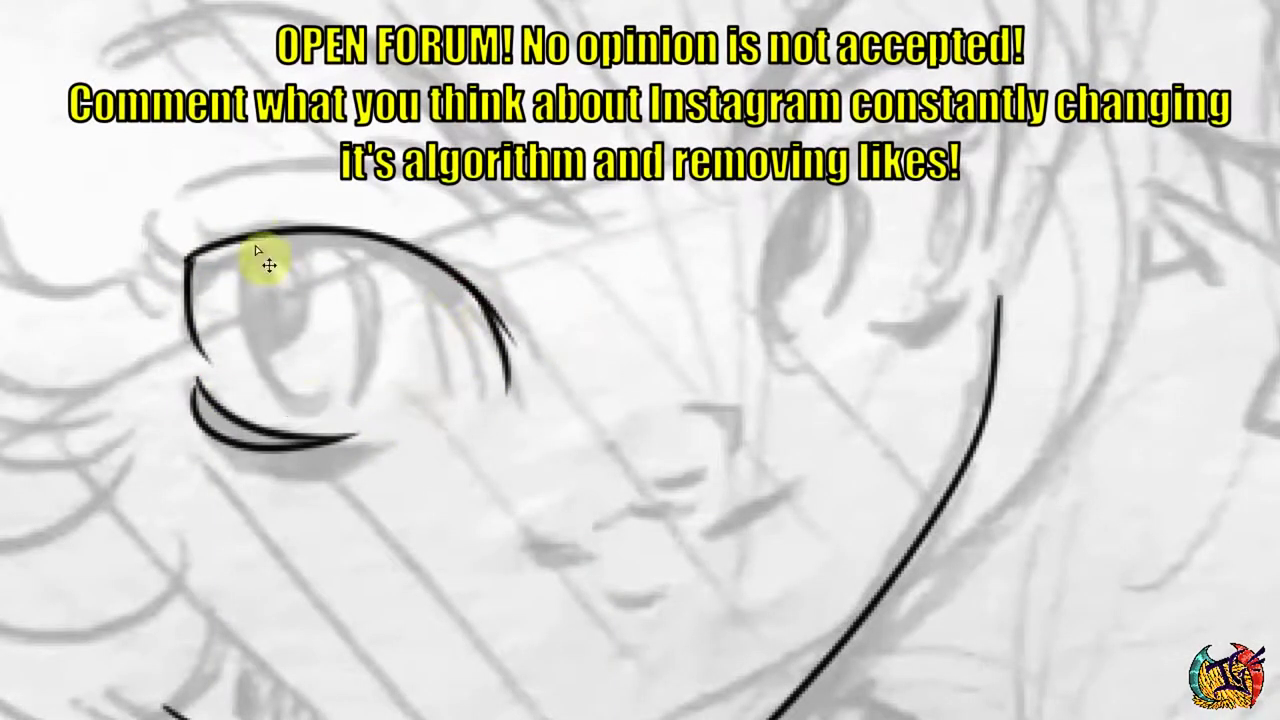
{"action": "left_click_drag", "start_coordinate": [335, 232], "coordinate": [360, 395]}
{"action": "mouse_move", "coordinate": [262, 236]}
{"action": "left_mouse_down"}
{"action": "mouse_move", "coordinate": [277, 243]}
{"action": "mouse_move", "coordinate": [210, 290]}
{"action": "mouse_move", "coordinate": [470, 282]}
{"action": "left_mouse_up"}
{"action": "left_click_drag", "start_coordinate": [487, 432], "coordinate": [525, 380]}
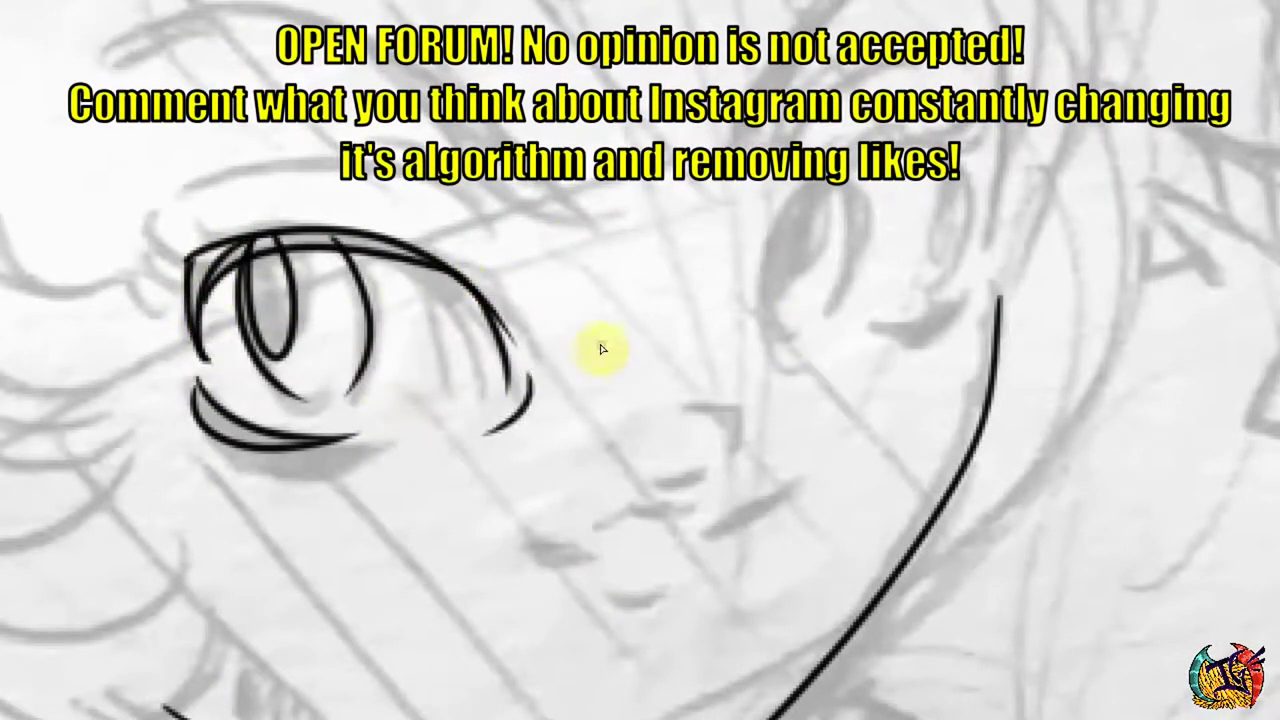
Ink the right eye with iris loops, and make both eyes' lids and iris solid black.
{"action": "left_click_drag", "start_coordinate": [912, 133], "coordinate": [775, 330]}
{"action": "mouse_move", "coordinate": [958, 172]}
{"action": "left_mouse_down"}
{"action": "mouse_move", "coordinate": [937, 240]}
{"action": "mouse_move", "coordinate": [966, 277]}
{"action": "left_mouse_up"}
{"action": "left_click_drag", "start_coordinate": [812, 195], "coordinate": [909, 186]}
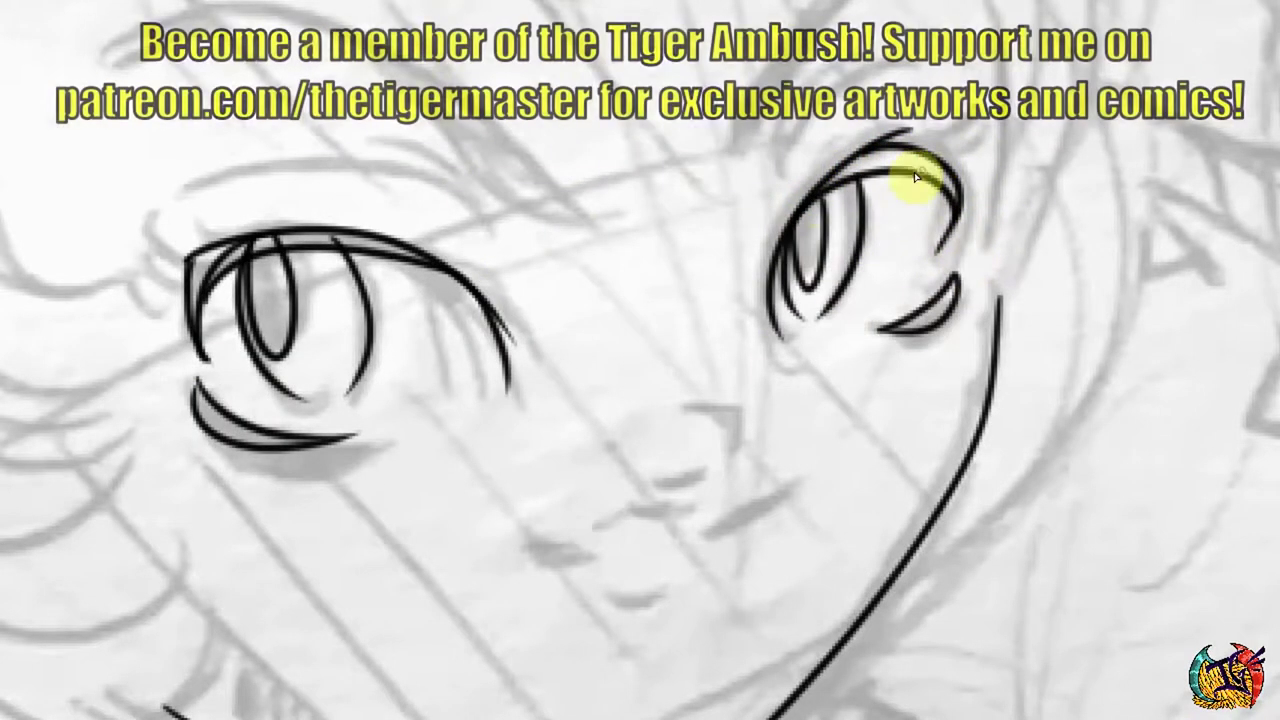
{"action": "left_click_drag", "start_coordinate": [226, 246], "coordinate": [195, 330]}
{"action": "mouse_move", "coordinate": [195, 255]}
{"action": "left_mouse_down"}
{"action": "mouse_move", "coordinate": [297, 251]}
{"action": "mouse_move", "coordinate": [445, 288]}
{"action": "mouse_move", "coordinate": [517, 357]}
{"action": "left_mouse_up"}
{"action": "left_click_drag", "start_coordinate": [470, 305], "coordinate": [492, 385]}
{"action": "left_click_drag", "start_coordinate": [805, 285], "coordinate": [813, 234]}
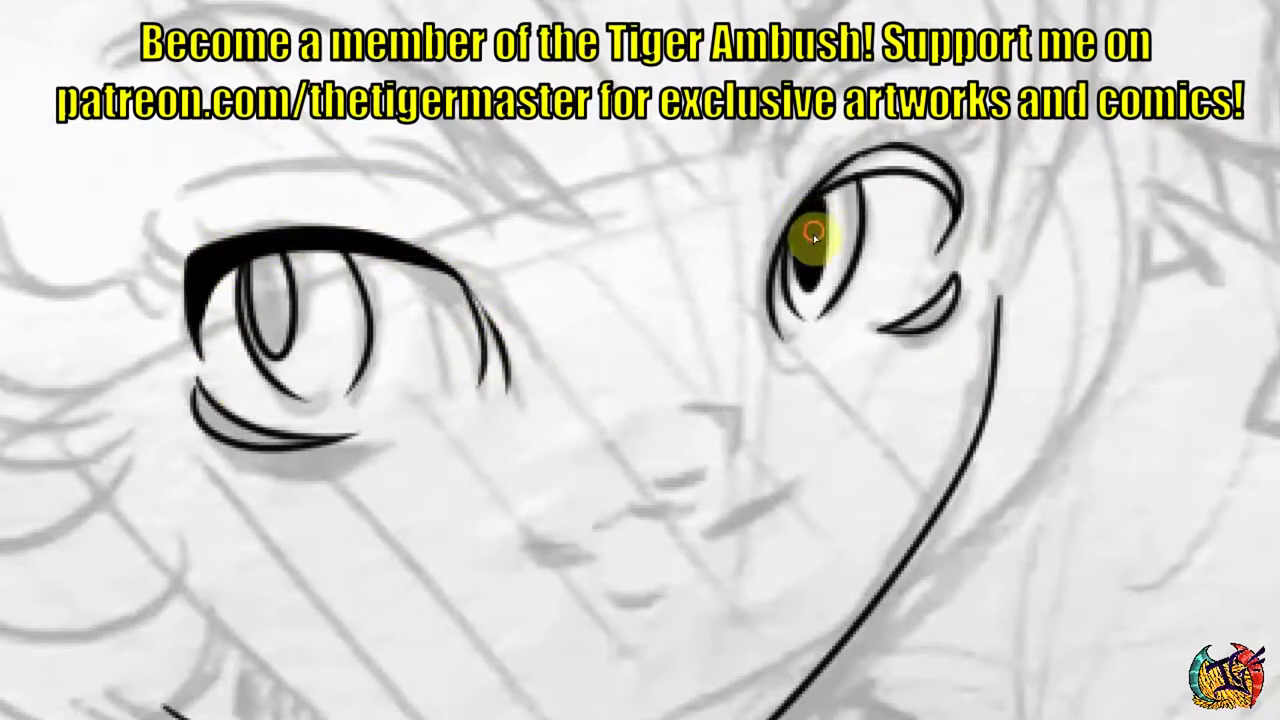
{"action": "left_click_drag", "start_coordinate": [840, 148], "coordinate": [953, 191]}
{"action": "left_click_drag", "start_coordinate": [200, 395], "coordinate": [330, 440]}
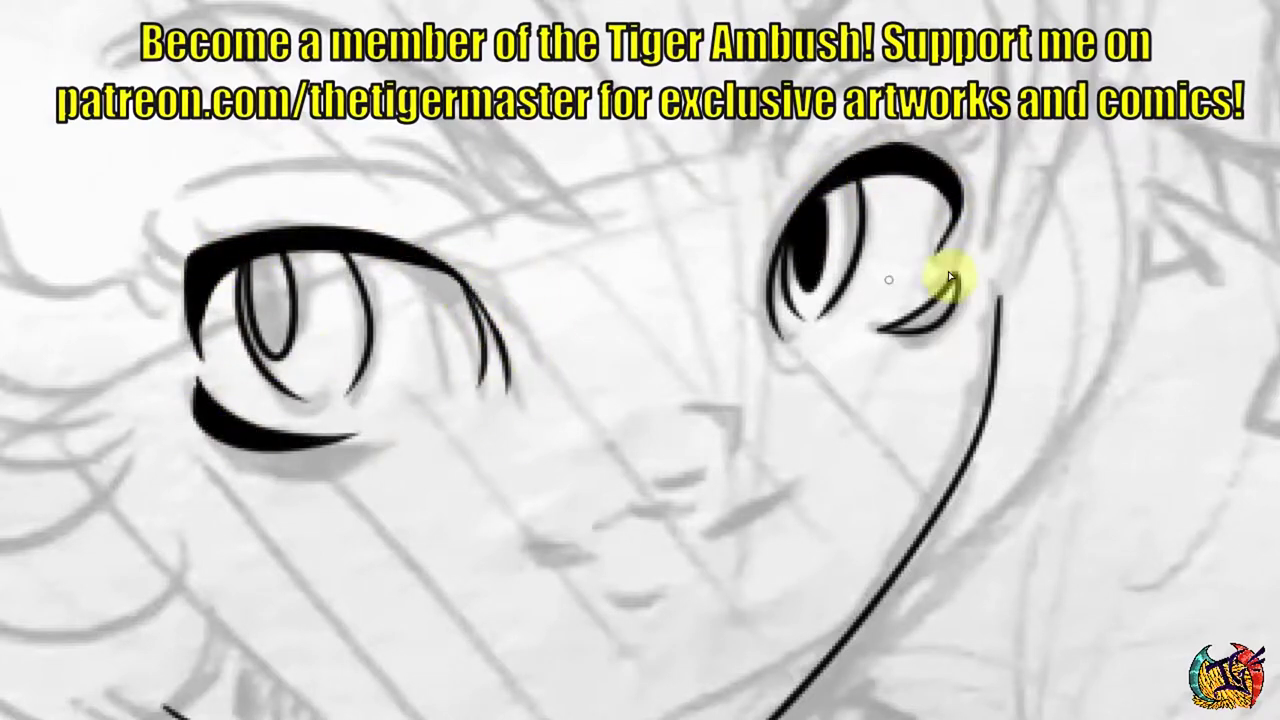
{"action": "left_click_drag", "start_coordinate": [885, 330], "coordinate": [948, 299]}
{"action": "left_click_drag", "start_coordinate": [466, 290], "coordinate": [492, 345]}
Ink the nose, mouth line, upper and lower lips, and an arched left eyebrow.
{"action": "left_click_drag", "start_coordinate": [697, 408], "coordinate": [735, 450]}
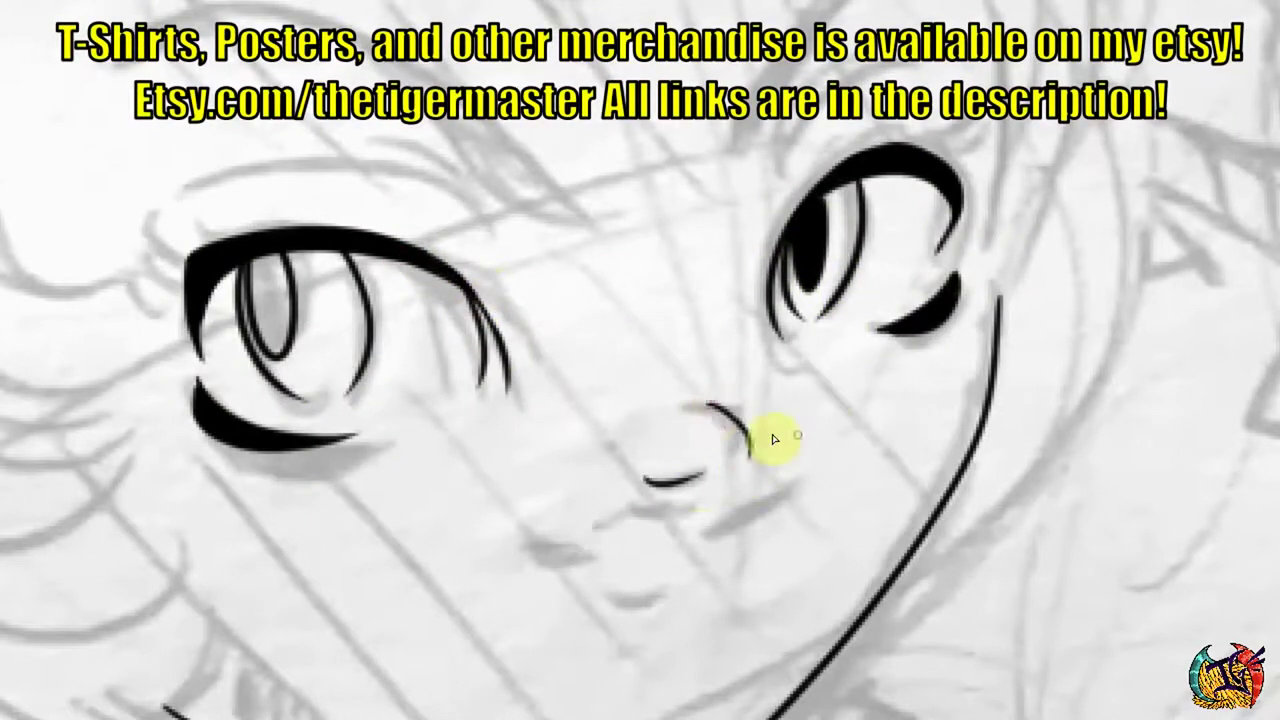
{"action": "left_click_drag", "start_coordinate": [645, 480], "coordinate": [700, 478]}
{"action": "left_click_drag", "start_coordinate": [530, 550], "coordinate": [600, 552]}
{"action": "left_click_drag", "start_coordinate": [700, 528], "coordinate": [795, 490]}
{"action": "left_click_drag", "start_coordinate": [590, 540], "coordinate": [680, 500]}
{"action": "left_click_drag", "start_coordinate": [548, 550], "coordinate": [660, 500]}
{"action": "scroll", "coordinate": [690, 470], "scroll_direction": "down", "scroll_amount": 3}
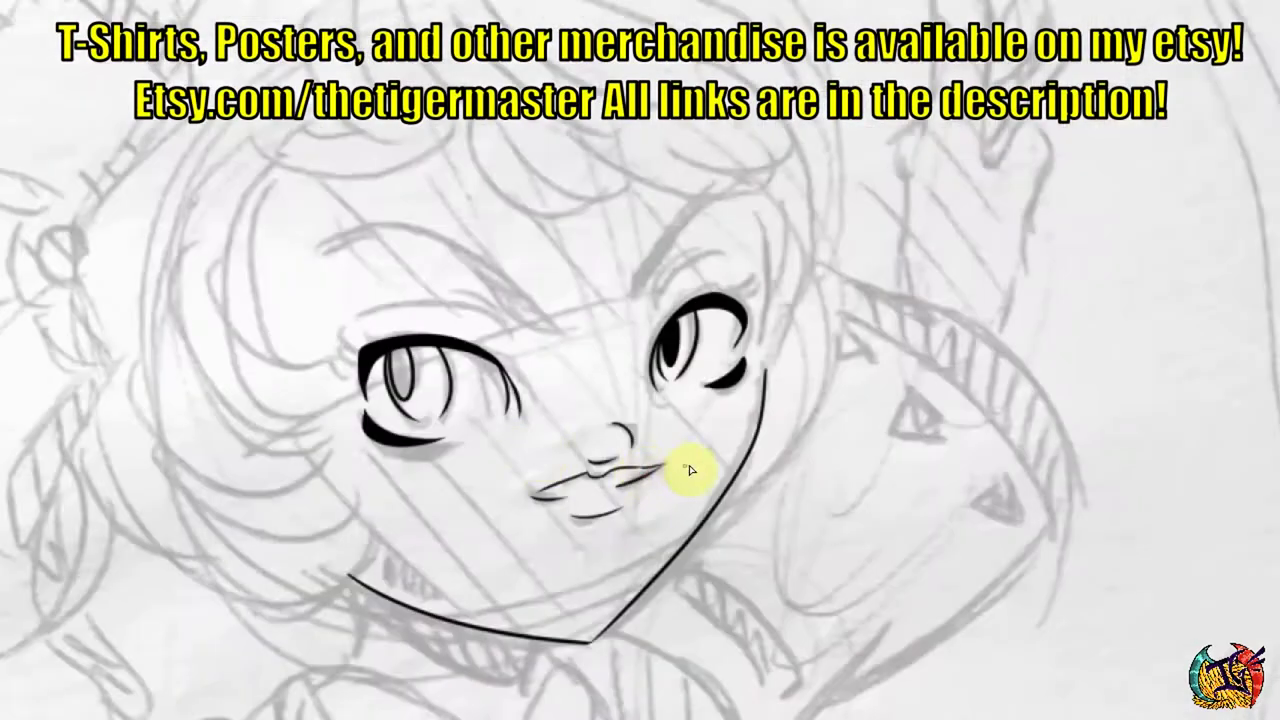
{"action": "mouse_move", "coordinate": [318, 241]}
{"action": "left_mouse_down"}
{"action": "mouse_move", "coordinate": [560, 322]}
{"action": "mouse_move", "coordinate": [340, 335]}
{"action": "left_mouse_up"}
Ink a forehead hair curl, both sides of the head outline, and strands beside the face.
{"action": "scroll", "coordinate": [590, 112], "scroll_direction": "up", "scroll_amount": 3}
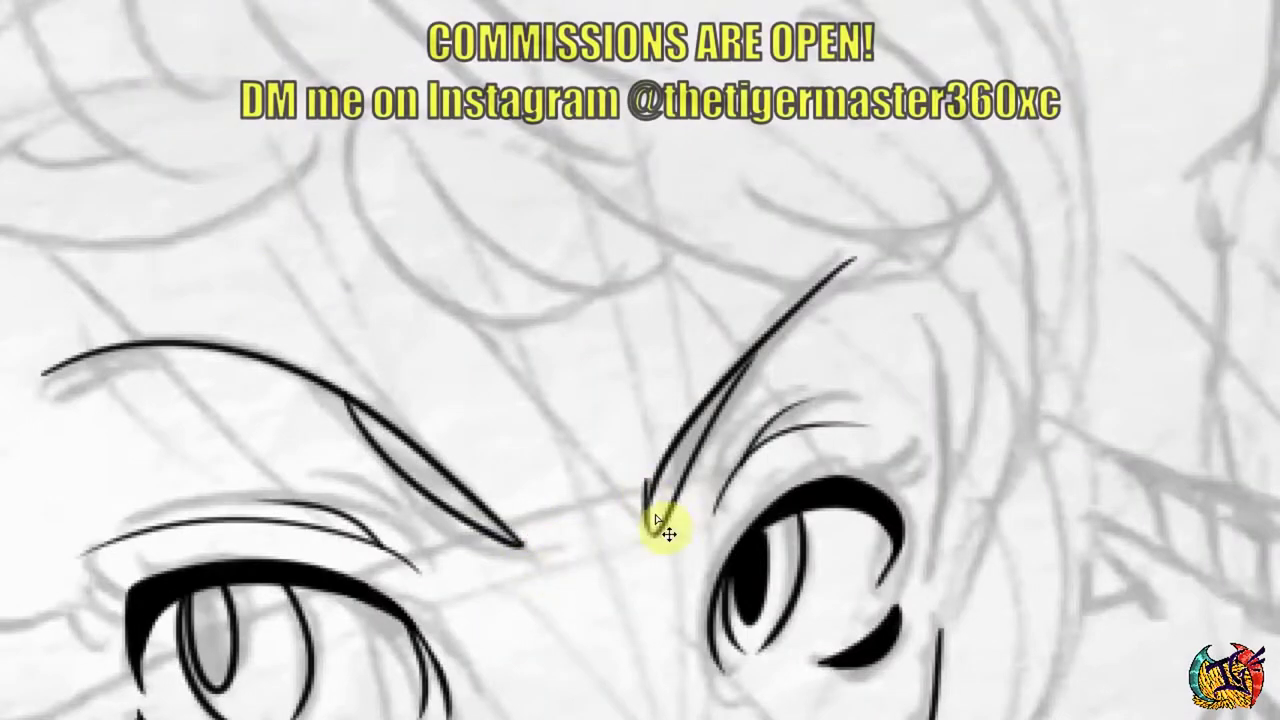
{"action": "scroll", "coordinate": [300, 491], "scroll_direction": "down", "scroll_amount": 4}
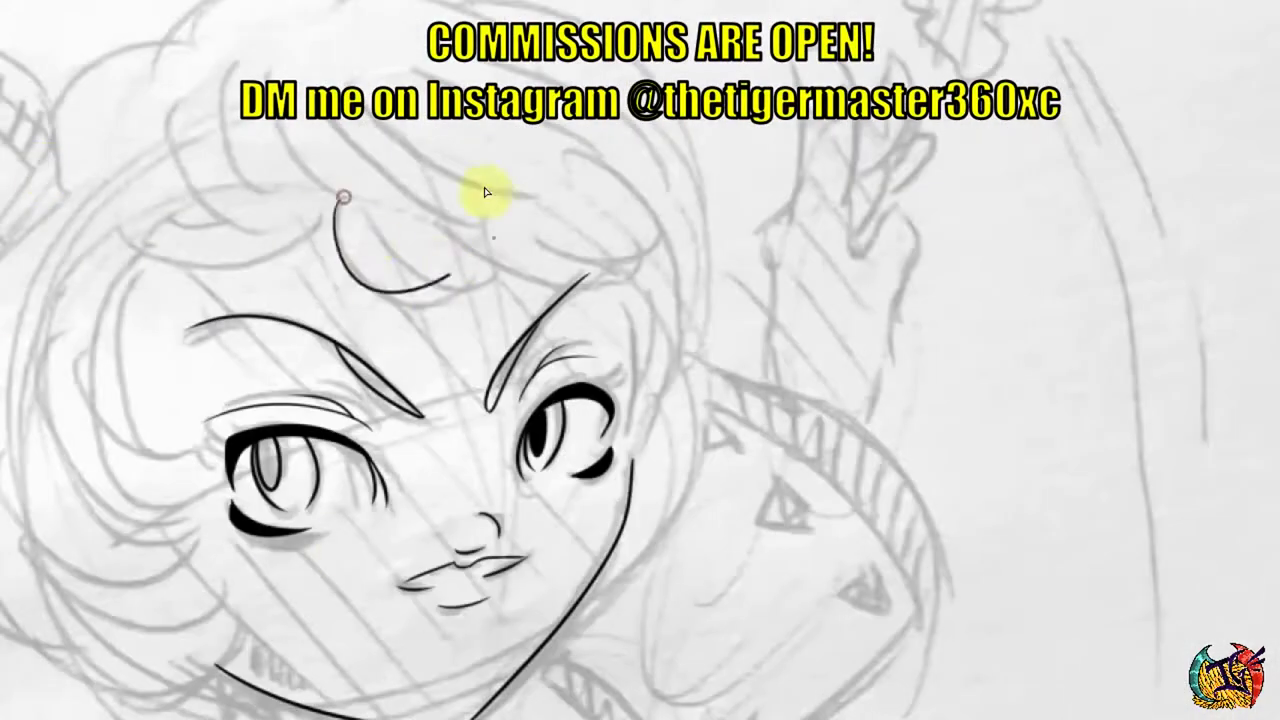
{"action": "left_click_drag", "start_coordinate": [412, 238], "coordinate": [488, 270]}
{"action": "left_click_drag", "start_coordinate": [600, 290], "coordinate": [650, 450]}
{"action": "mouse_move", "coordinate": [128, 230]}
{"action": "left_mouse_down"}
{"action": "mouse_move", "coordinate": [215, 260]}
{"action": "mouse_move", "coordinate": [90, 400]}
{"action": "left_mouse_up"}
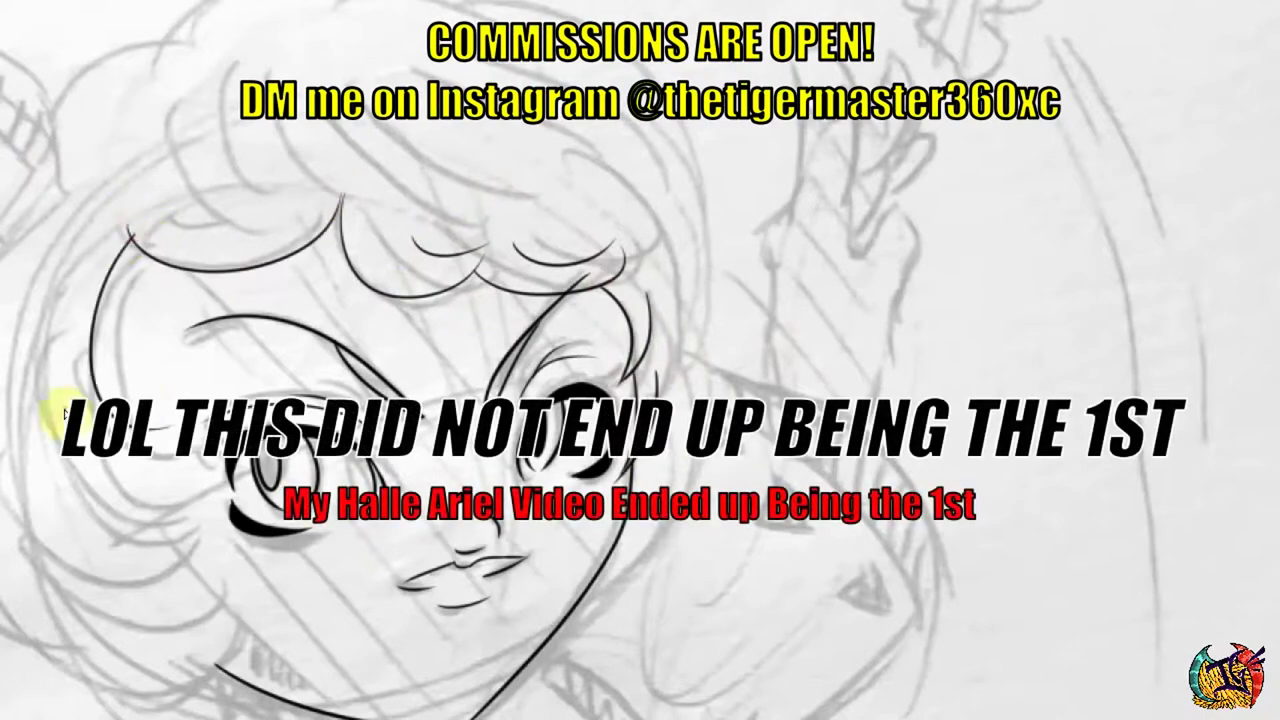
{"action": "mouse_move", "coordinate": [148, 597]}
{"action": "left_mouse_down"}
{"action": "mouse_move", "coordinate": [163, 509]}
{"action": "mouse_move", "coordinate": [194, 591]}
{"action": "mouse_move", "coordinate": [131, 503]}
{"action": "mouse_move", "coordinate": [215, 545]}
{"action": "mouse_move", "coordinate": [420, 297]}
{"action": "left_mouse_up"}
Outline the hair bow's left loop edges, right edge and knot.
{"action": "scroll", "coordinate": [814, 471], "scroll_direction": "up", "scroll_amount": 5}
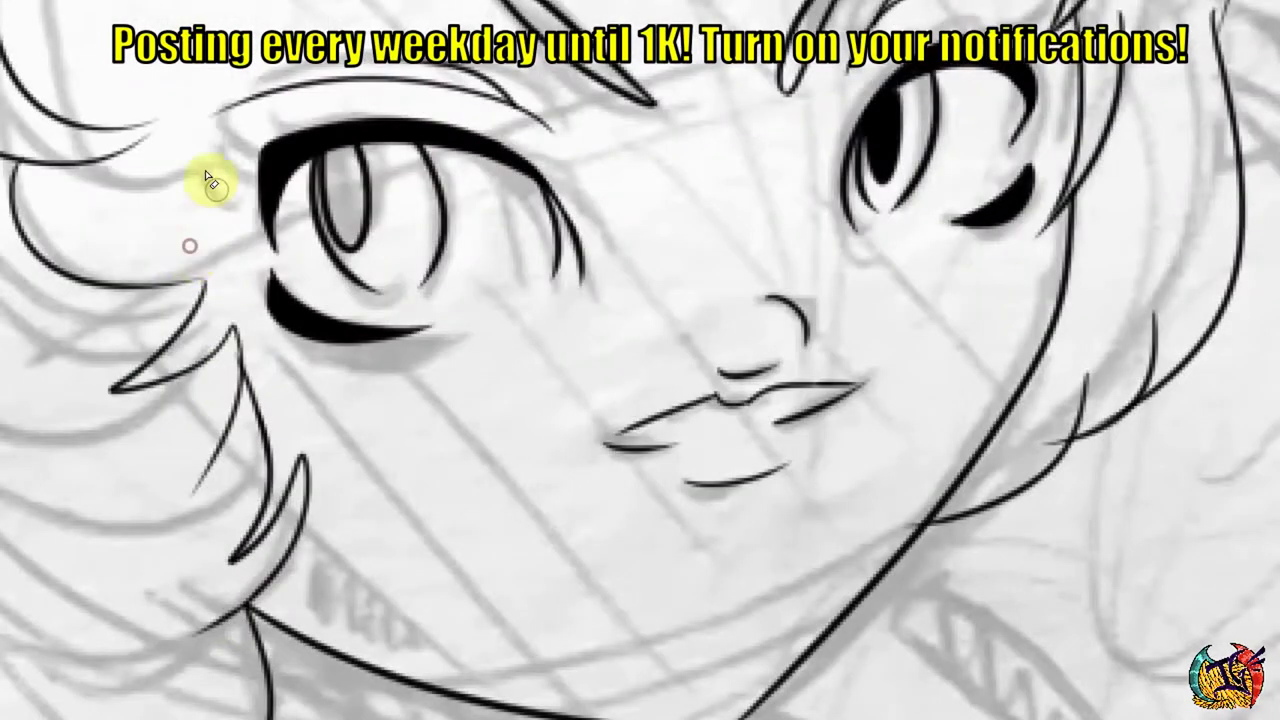
{"action": "left_click_drag", "start_coordinate": [210, 185], "coordinate": [517, 114]}
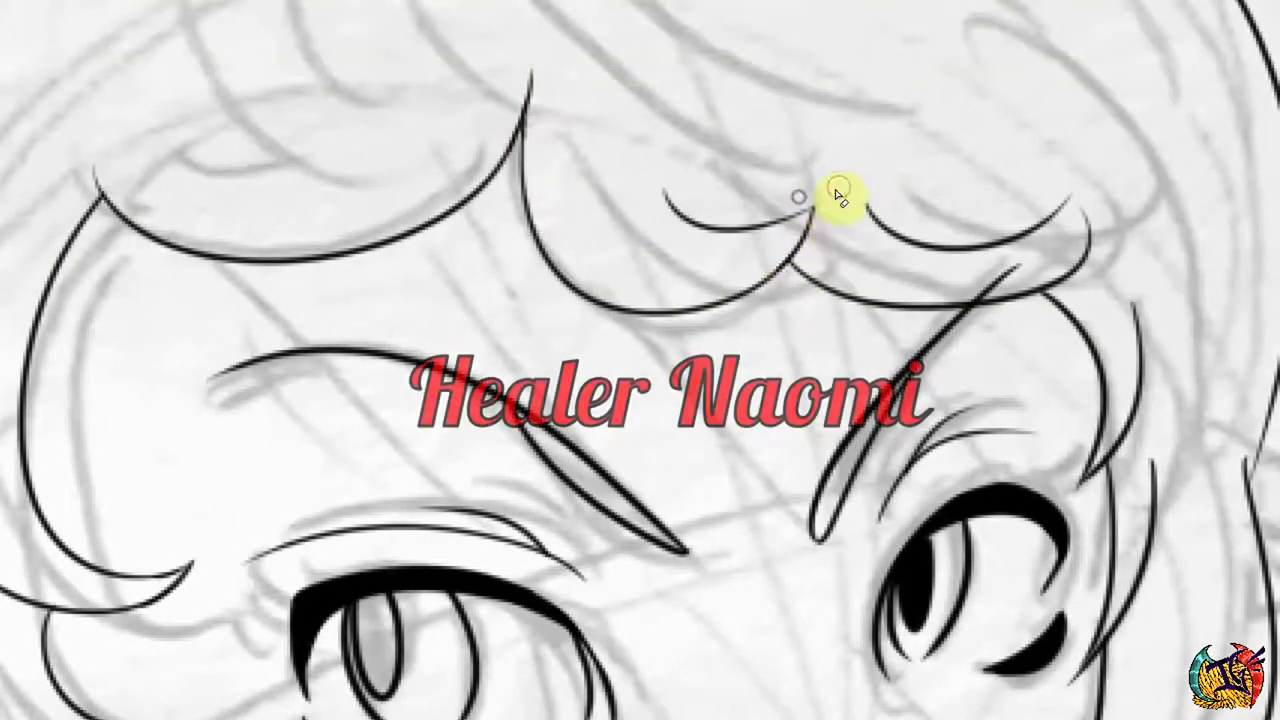
{"action": "mouse_move", "coordinate": [837, 194]}
{"action": "left_mouse_down"}
{"action": "mouse_move", "coordinate": [1006, 131]}
{"action": "mouse_move", "coordinate": [910, 148]}
{"action": "mouse_move", "coordinate": [929, 229]}
{"action": "mouse_move", "coordinate": [751, 280]}
{"action": "left_mouse_up"}
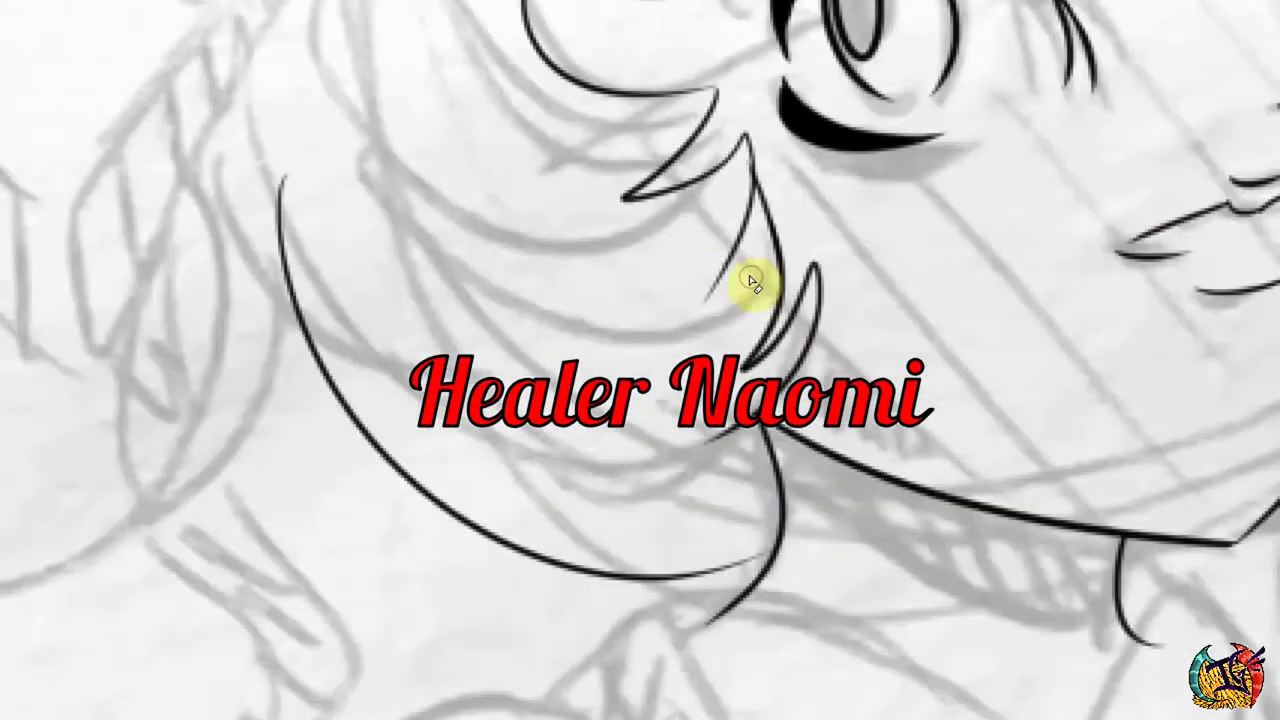
{"action": "scroll", "coordinate": [751, 280], "scroll_direction": "down", "scroll_amount": 3}
{"action": "left_click_drag", "start_coordinate": [400, 2], "coordinate": [430, 268]}
{"action": "left_click_drag", "start_coordinate": [557, 71], "coordinate": [470, 280]}
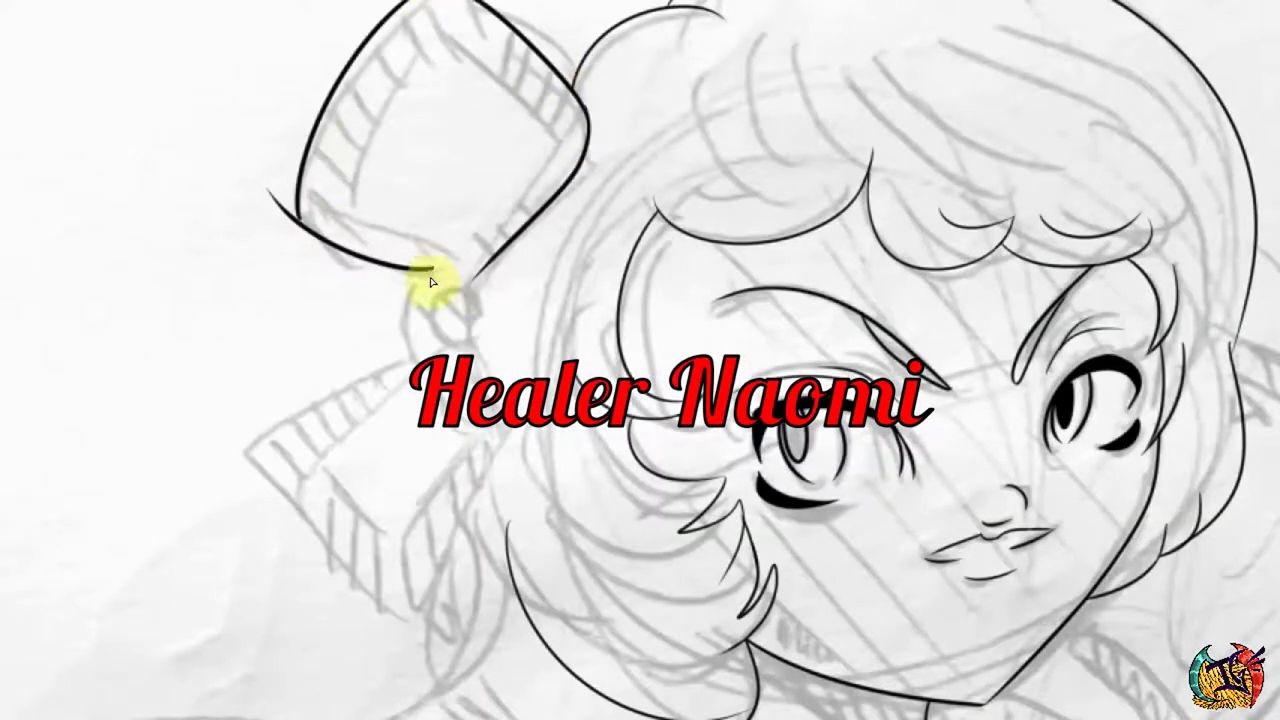
{"action": "mouse_move", "coordinate": [461, 326]}
{"action": "left_mouse_down"}
{"action": "mouse_move", "coordinate": [389, 383]}
{"action": "mouse_move", "coordinate": [431, 612]}
{"action": "mouse_move", "coordinate": [490, 436]}
{"action": "mouse_move", "coordinate": [413, 362]}
{"action": "mouse_move", "coordinate": [429, 370]}
{"action": "mouse_move", "coordinate": [435, 440]}
{"action": "left_mouse_up"}
Ink the inner line of the top bow loop, undoing the trial strokes.
{"action": "key", "text": "ctrl+z"}
{"action": "mouse_move", "coordinate": [357, 194]}
{"action": "left_mouse_down"}
{"action": "mouse_move", "coordinate": [470, 250]}
{"action": "mouse_move", "coordinate": [383, 205]}
{"action": "left_mouse_up"}
{"action": "key", "text": "ctrl+z"}
{"action": "key", "text": "ctrl+z"}
{"action": "key", "text": "ctrl+z"}
{"action": "left_click_drag", "start_coordinate": [440, 32], "coordinate": [350, 208]}
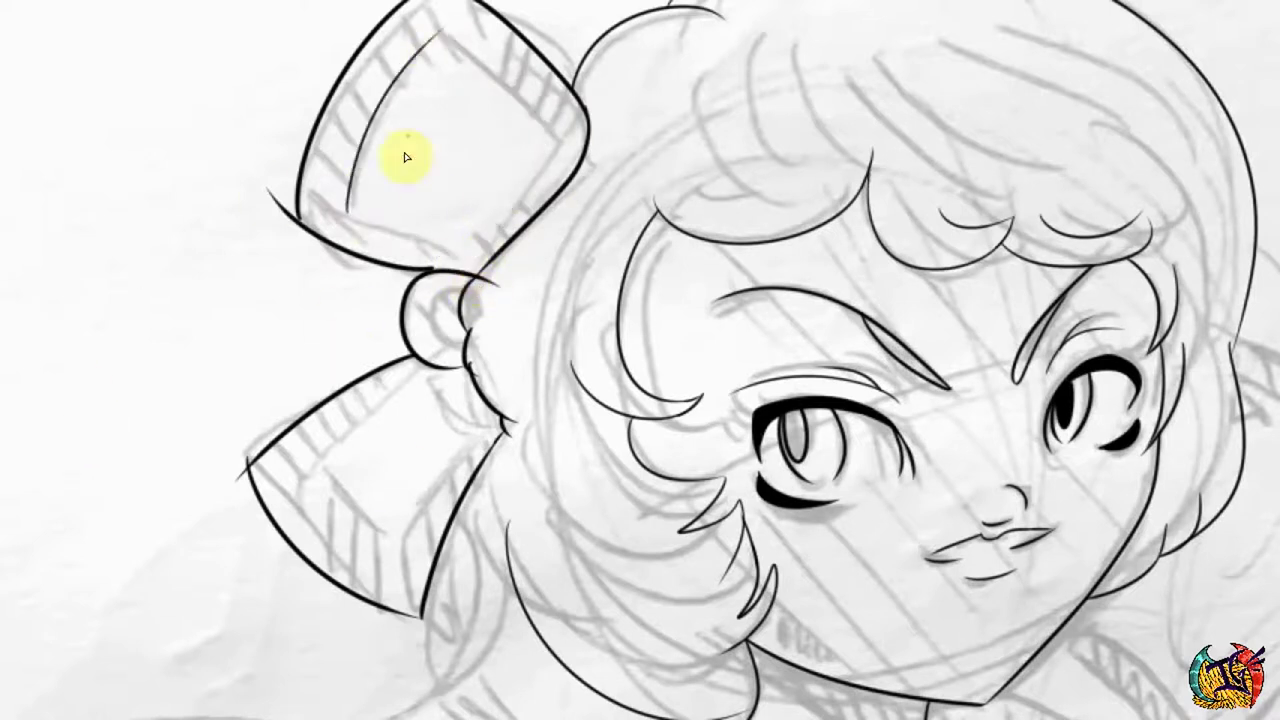
{"action": "left_click_drag", "start_coordinate": [551, 163], "coordinate": [500, 286]}
{"action": "key", "text": "ctrl+z"}
{"action": "key", "text": "ctrl+z"}
{"action": "mouse_move", "coordinate": [349, 200]}
{"action": "left_mouse_down"}
{"action": "mouse_move", "coordinate": [495, 242]}
{"action": "mouse_move", "coordinate": [586, 118]}
{"action": "left_mouse_up"}
{"action": "key", "text": "ctrl+z"}
{"action": "left_click_drag", "start_coordinate": [440, 32], "coordinate": [556, 140]}
Add inner lines to the lower loop, a strand from the knot into the hair, and a knot ellipse.
{"action": "left_click_drag", "start_coordinate": [450, 360], "coordinate": [296, 506]}
{"action": "left_click_drag", "start_coordinate": [466, 430], "coordinate": [400, 558]}
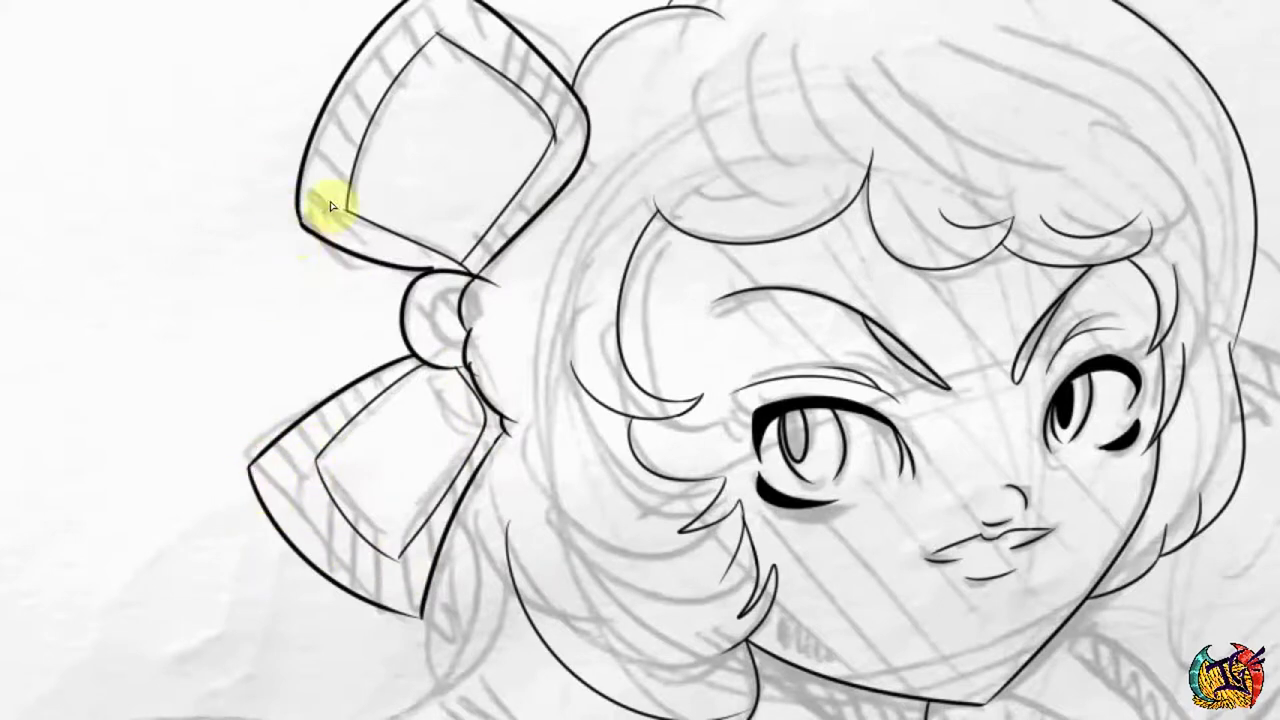
{"action": "scroll", "coordinate": [443, 400], "scroll_direction": "up", "scroll_amount": 3}
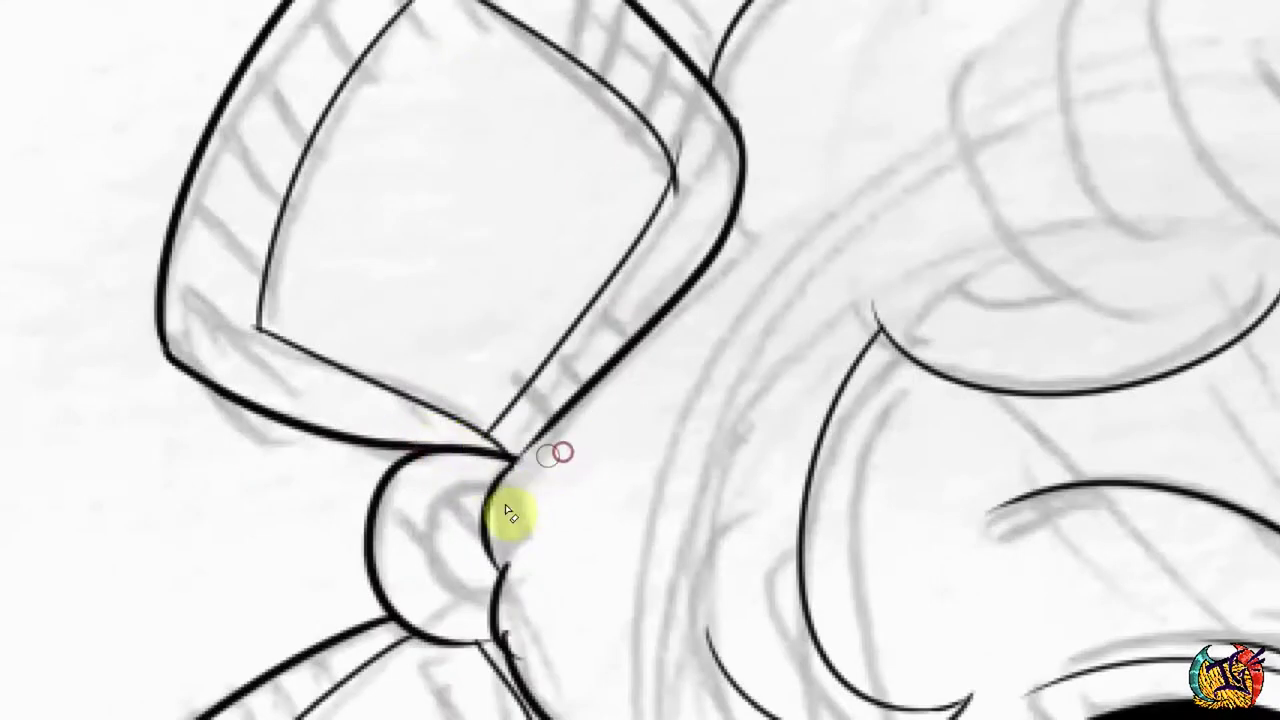
{"action": "scroll", "coordinate": [654, 309], "scroll_direction": "up", "scroll_amount": 5}
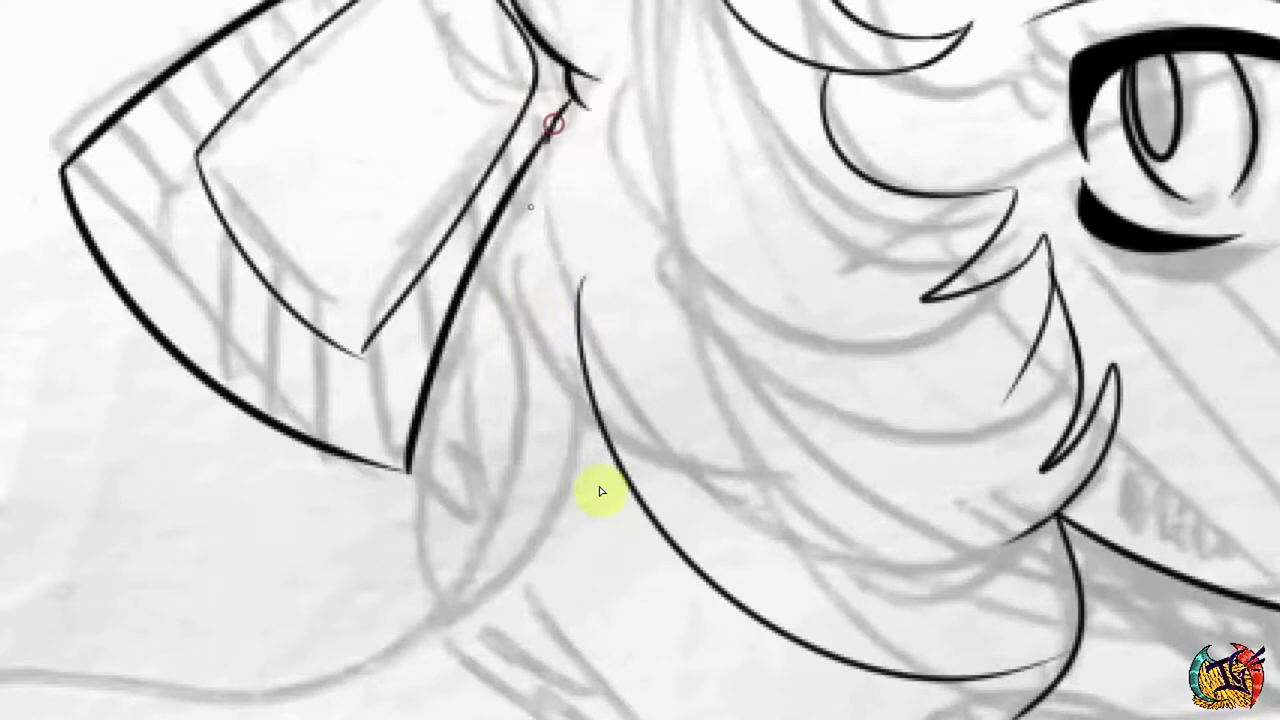
{"action": "mouse_move", "coordinate": [562, 100]}
{"action": "left_mouse_down"}
{"action": "mouse_move", "coordinate": [606, 425]}
{"action": "mouse_move", "coordinate": [587, 365]}
{"action": "left_mouse_up"}
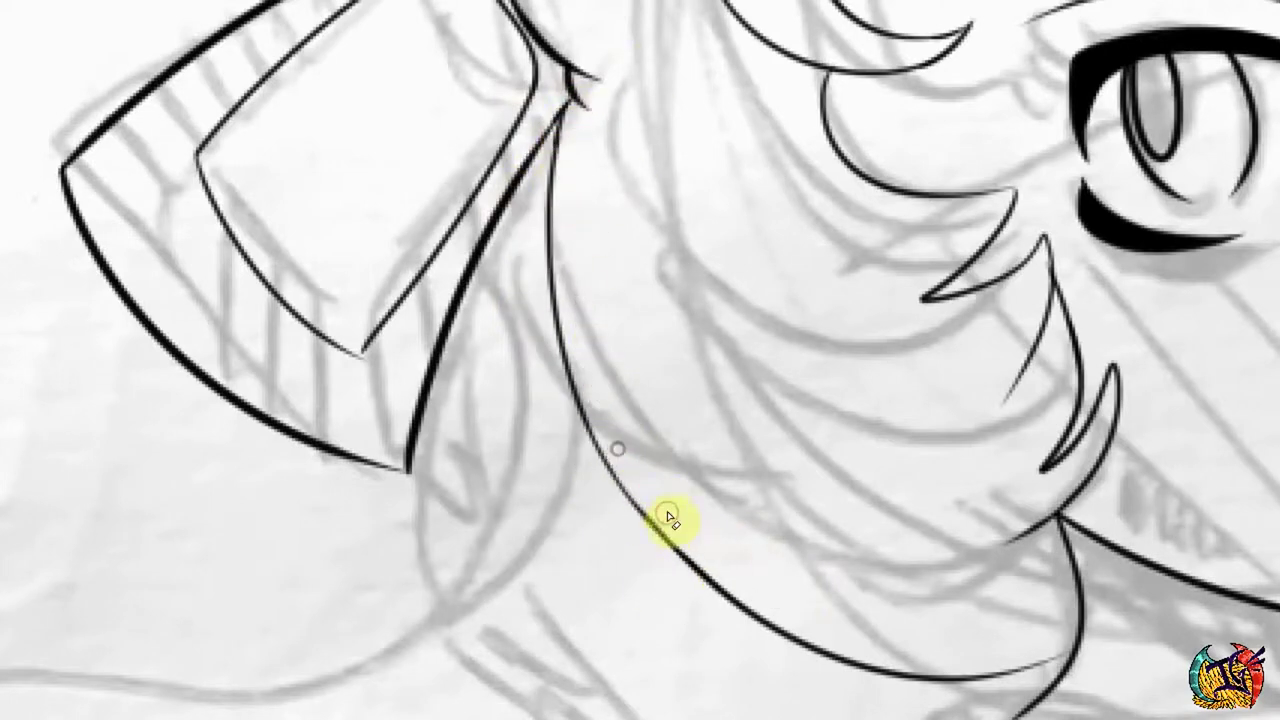
{"action": "left_click_drag", "start_coordinate": [1100, 630], "coordinate": [470, 650]}
{"action": "left_click_drag", "start_coordinate": [480, 540], "coordinate": [450, 595]}
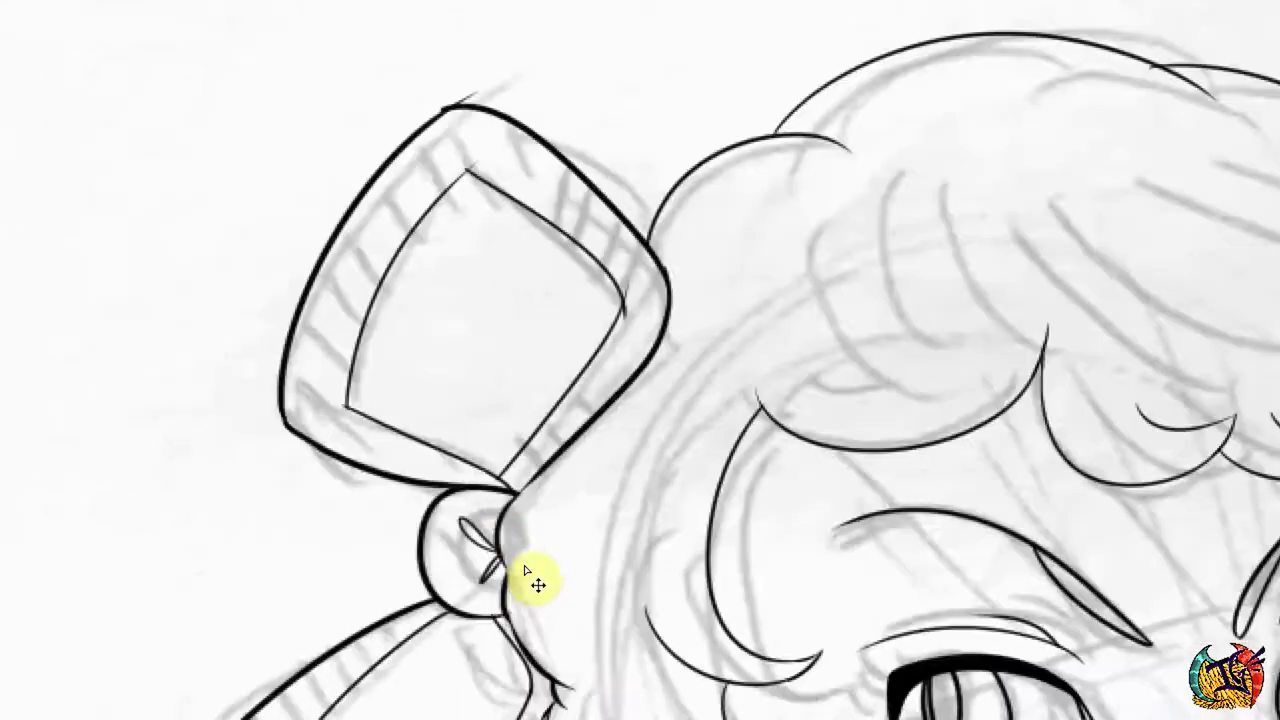
Ink the reaching hand's rounded fingertip and curled finger, undoing bad strokes and nudging one slightly.
{"action": "scroll", "coordinate": [676, 313], "scroll_direction": "down", "scroll_amount": 10}
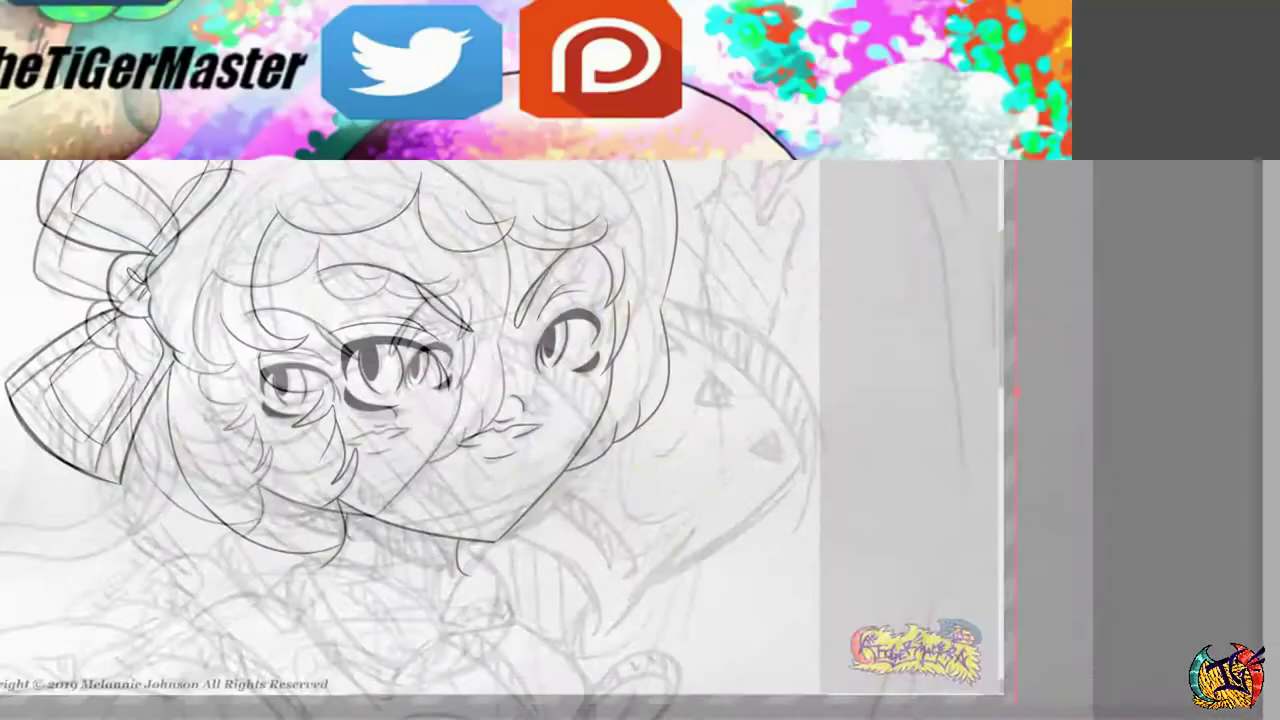
{"action": "scroll", "coordinate": [57, 295], "scroll_direction": "down", "scroll_amount": 8}
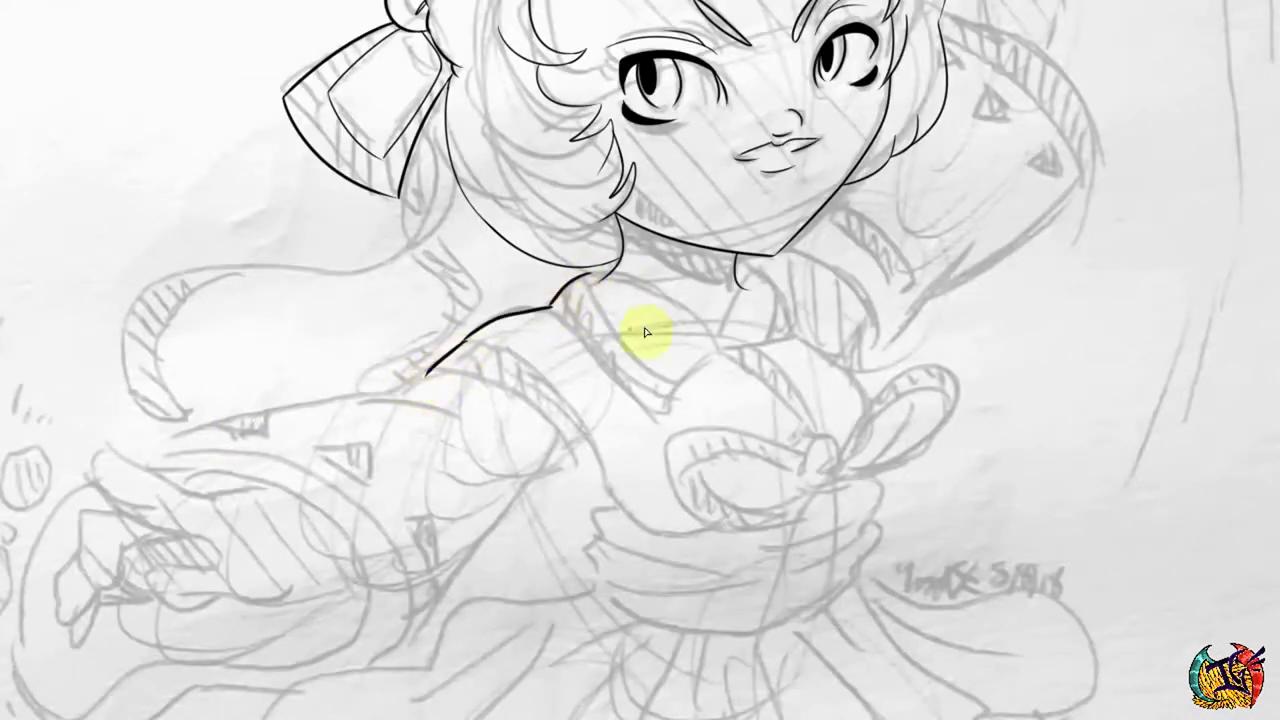
{"action": "scroll", "coordinate": [645, 332], "scroll_direction": "left", "scroll_amount": 5}
{"action": "left_click_drag", "start_coordinate": [370, 380], "coordinate": [423, 371]}
{"action": "left_click_drag", "start_coordinate": [310, 325], "coordinate": [402, 386]}
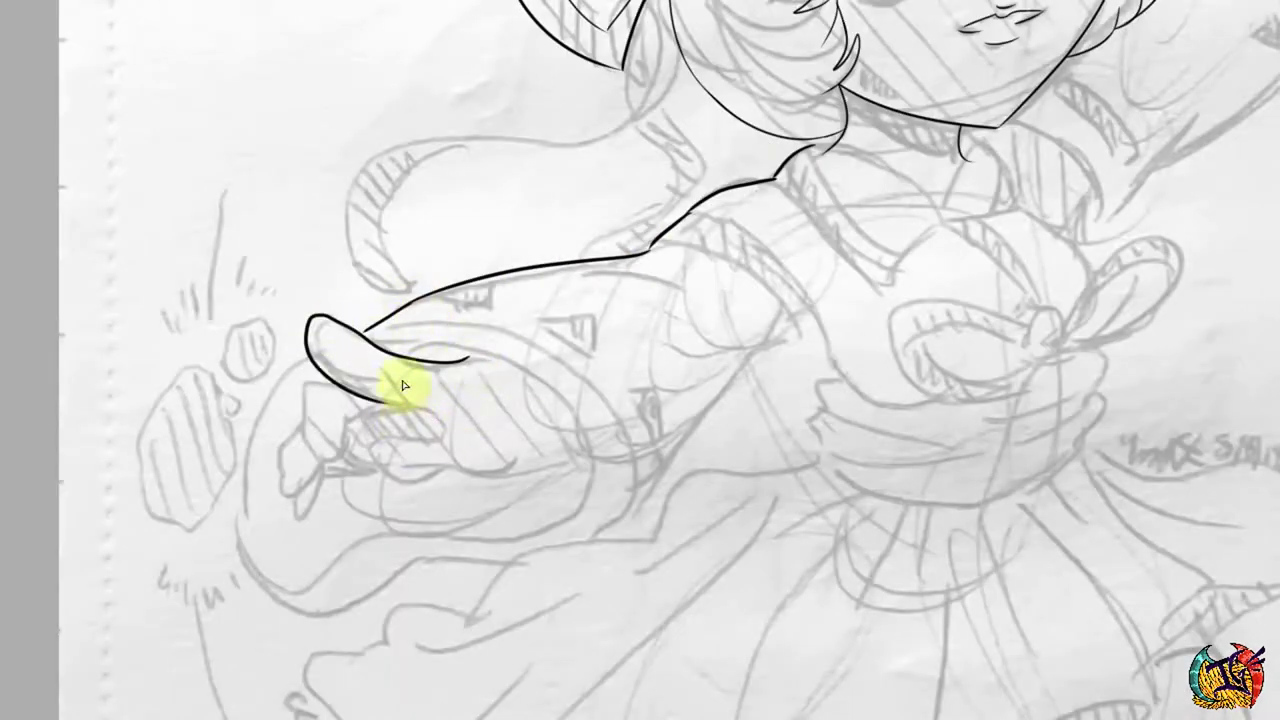
{"action": "key", "text": "ctrl+z"}
{"action": "left_click_drag", "start_coordinate": [312, 380], "coordinate": [350, 410]}
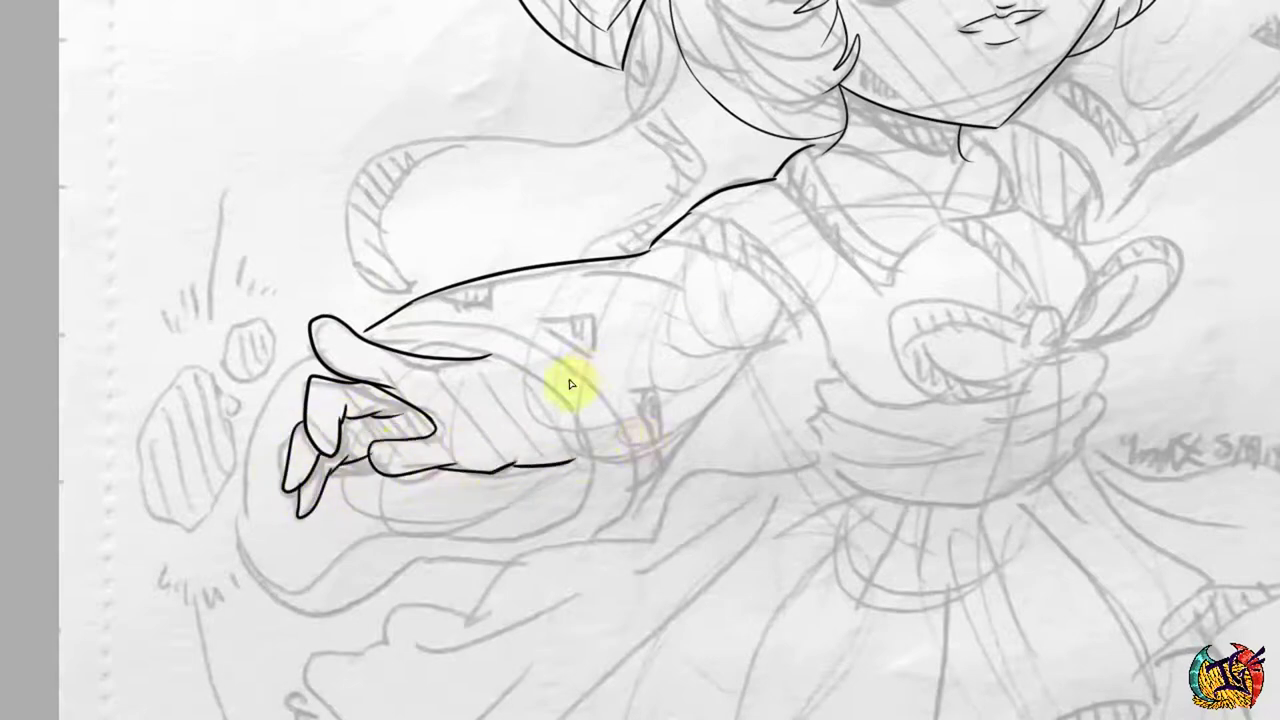
{"action": "key", "text": "ctrl+z"}
{"action": "left_click_drag", "start_coordinate": [422, 477], "coordinate": [432, 487]}
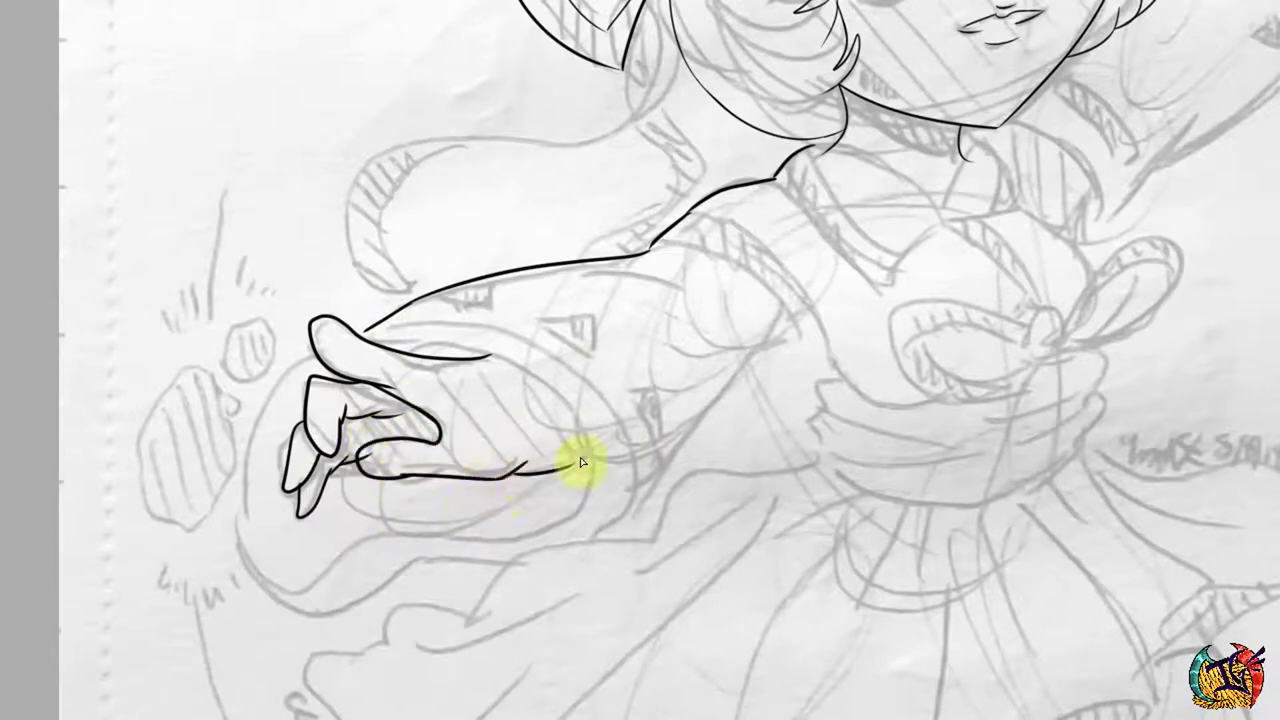
{"action": "scroll", "coordinate": [460, 474], "scroll_direction": "up", "scroll_amount": 3}
{"action": "scroll", "coordinate": [722, 352], "scroll_direction": "down", "scroll_amount": 1}
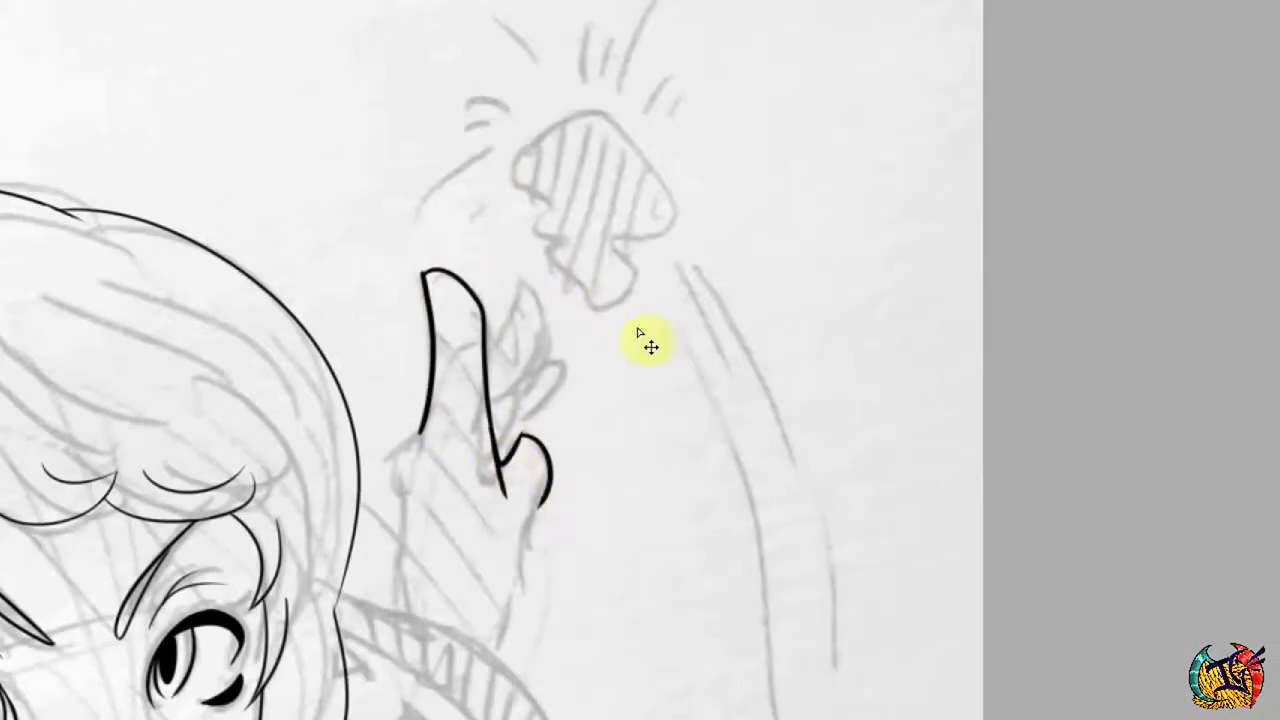
Ink the hand's palm and raised finger, the collar and shoulder line, and chest strokes.
{"action": "mouse_move", "coordinate": [486, 330]}
{"action": "left_mouse_down"}
{"action": "mouse_move", "coordinate": [531, 494]}
{"action": "mouse_move", "coordinate": [429, 409]}
{"action": "mouse_move", "coordinate": [486, 357]}
{"action": "mouse_move", "coordinate": [533, 355]}
{"action": "left_mouse_up"}
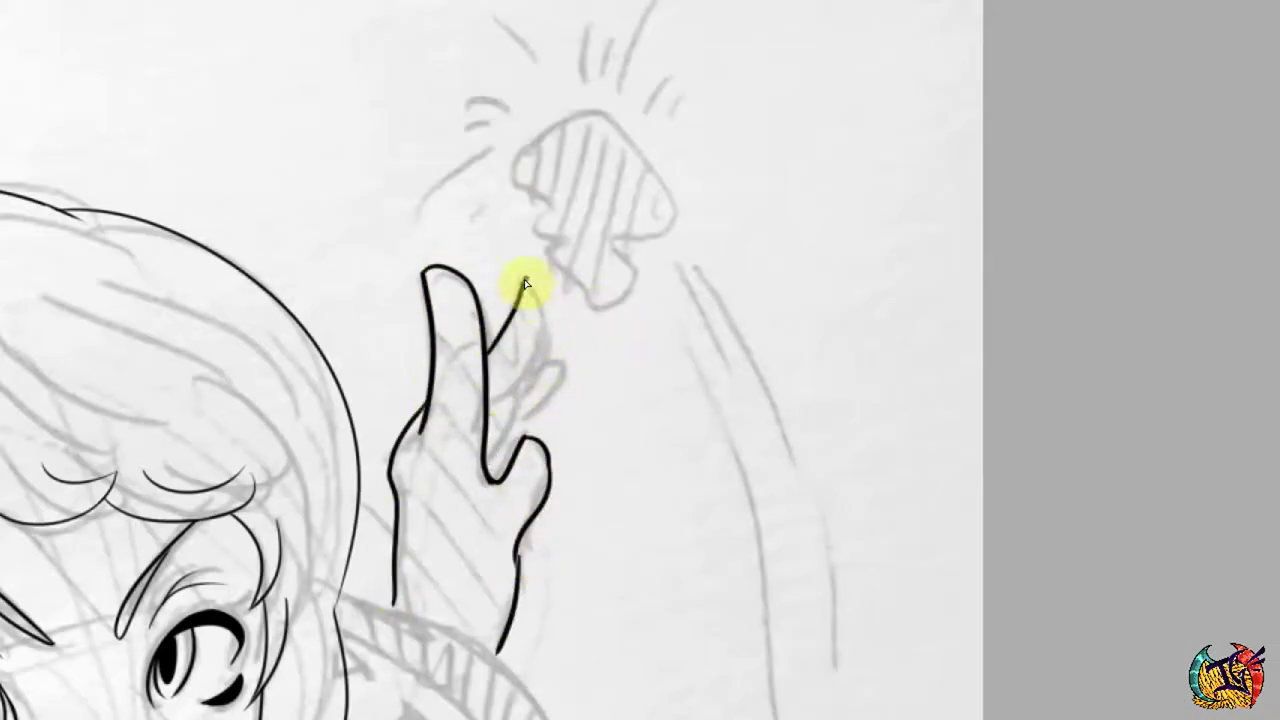
{"action": "left_click_drag", "start_coordinate": [500, 451], "coordinate": [556, 370]}
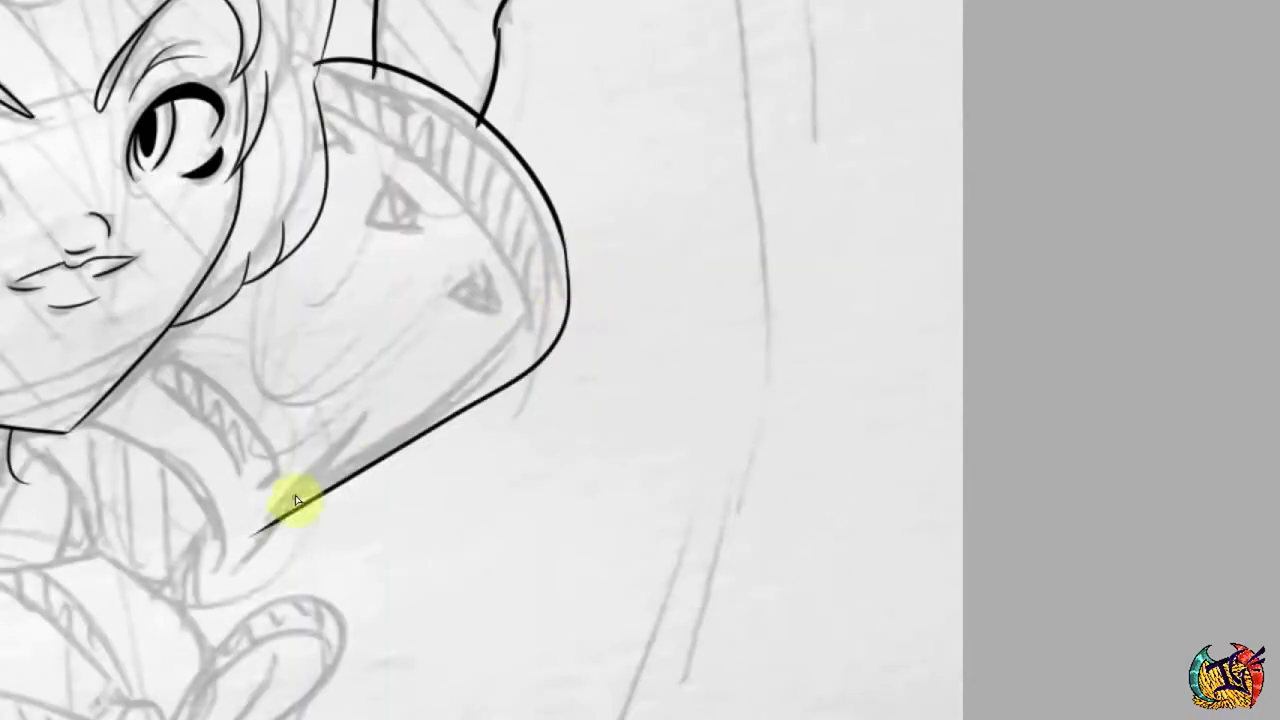
{"action": "left_click_drag", "start_coordinate": [424, 360], "coordinate": [450, 404]}
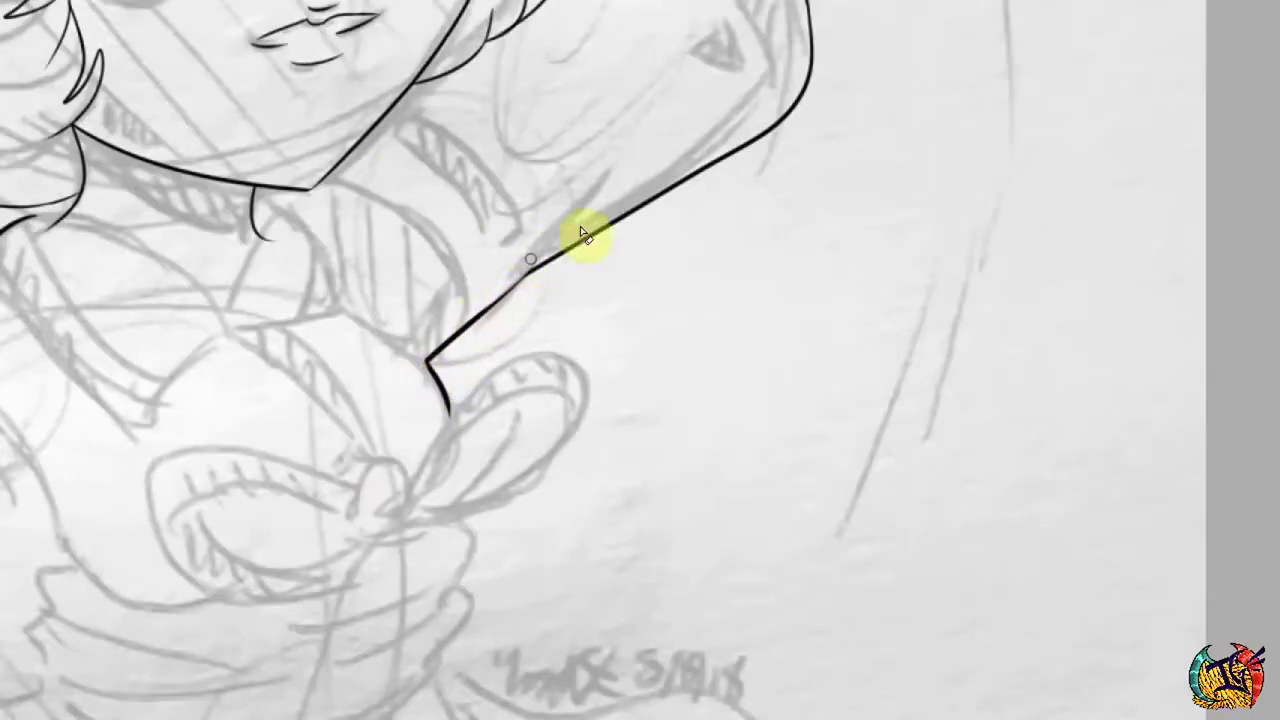
{"action": "scroll", "coordinate": [580, 226], "scroll_direction": "up", "scroll_amount": 5}
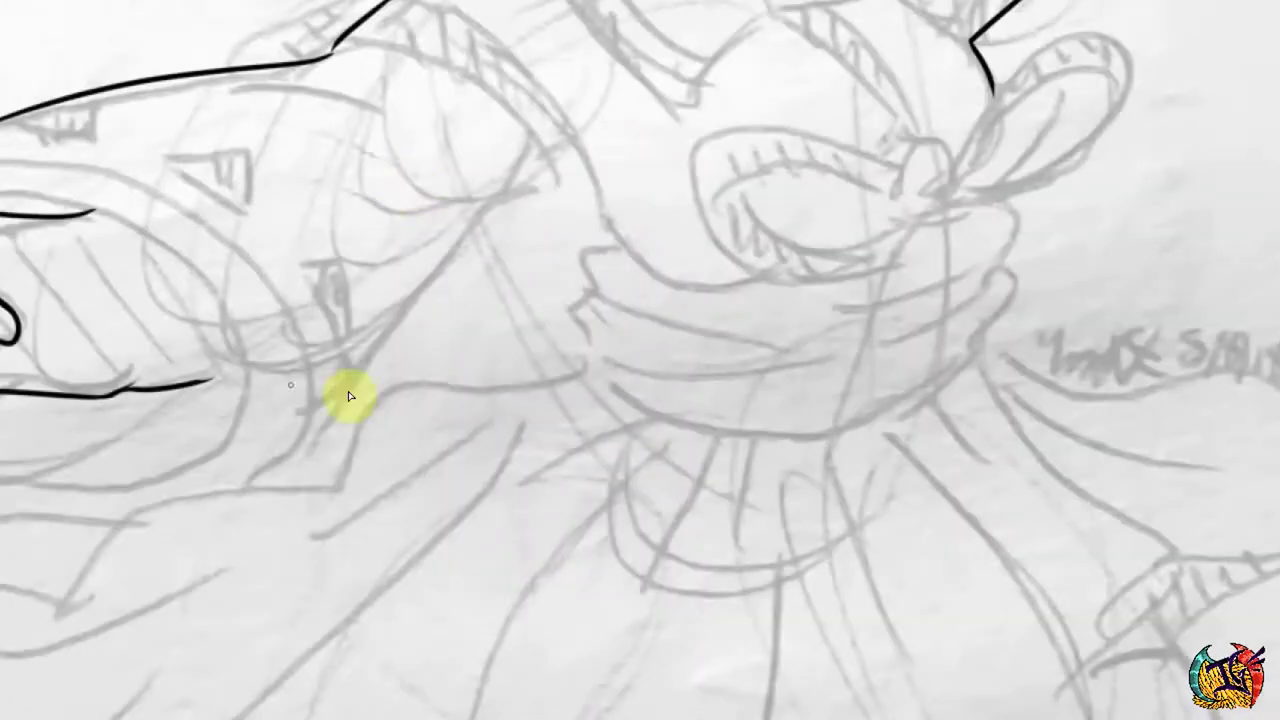
{"action": "mouse_move", "coordinate": [337, 400]}
{"action": "left_mouse_down"}
{"action": "mouse_move", "coordinate": [569, 129]}
{"action": "mouse_move", "coordinate": [577, 357]}
{"action": "left_mouse_up"}
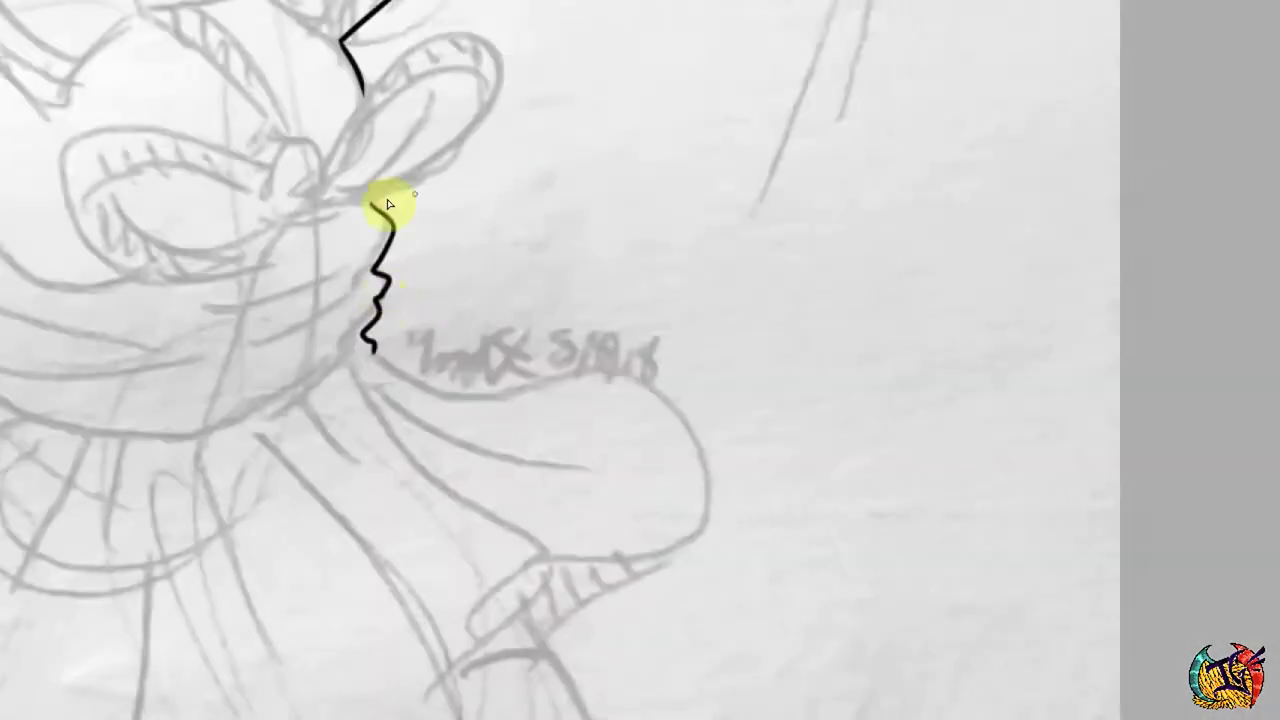
Outline the chest bow's two loops and draw thin inner lines along both toward the knot.
{"action": "mouse_move", "coordinate": [389, 205]}
{"action": "left_mouse_down"}
{"action": "mouse_move", "coordinate": [106, 263]}
{"action": "mouse_move", "coordinate": [337, 194]}
{"action": "mouse_move", "coordinate": [366, 168]}
{"action": "mouse_move", "coordinate": [372, 128]}
{"action": "mouse_move", "coordinate": [400, 134]}
{"action": "left_mouse_up"}
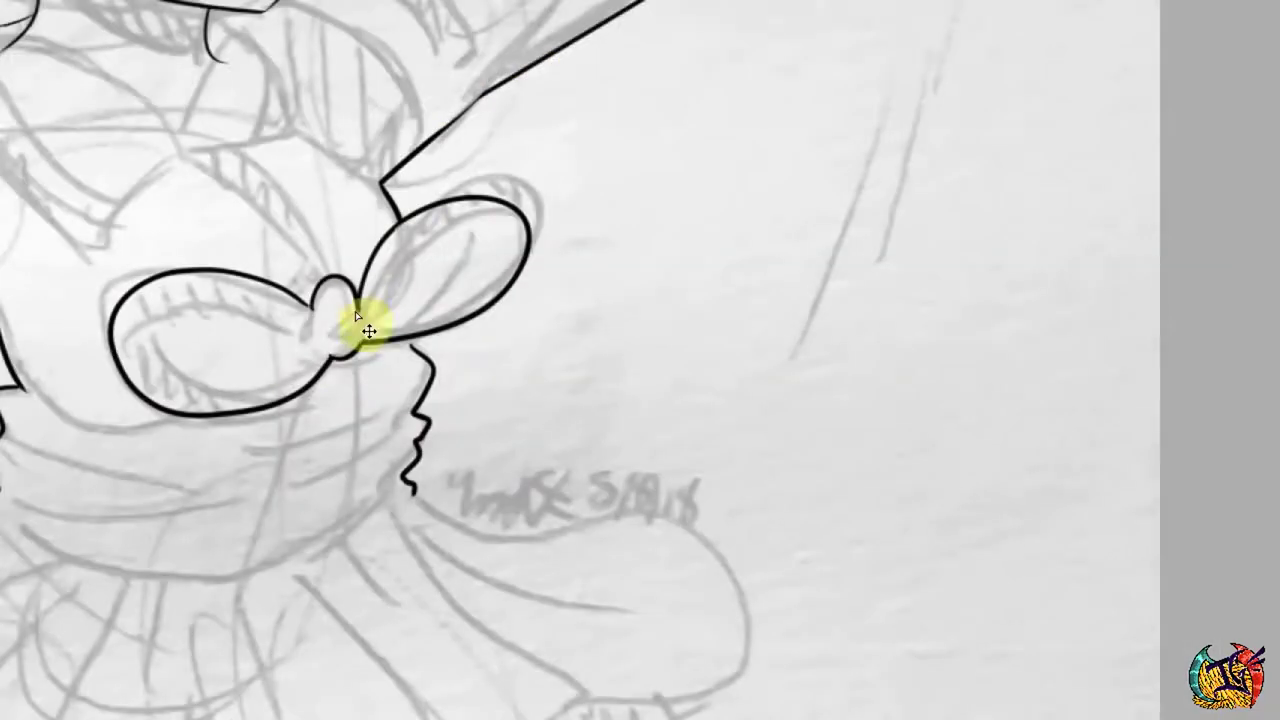
{"action": "mouse_move", "coordinate": [325, 360]}
{"action": "left_mouse_down"}
{"action": "mouse_move", "coordinate": [149, 343]}
{"action": "mouse_move", "coordinate": [222, 353]}
{"action": "mouse_move", "coordinate": [143, 330]}
{"action": "left_mouse_up"}
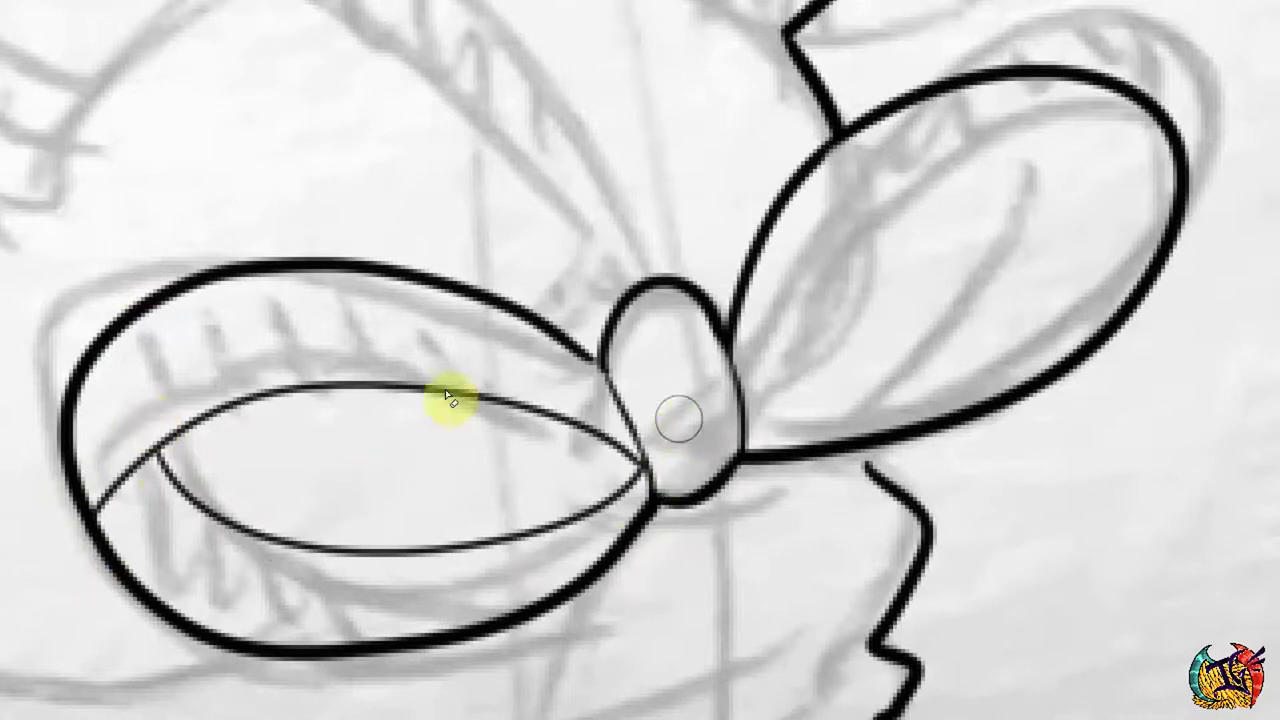
{"action": "left_click_drag", "start_coordinate": [449, 400], "coordinate": [689, 477]}
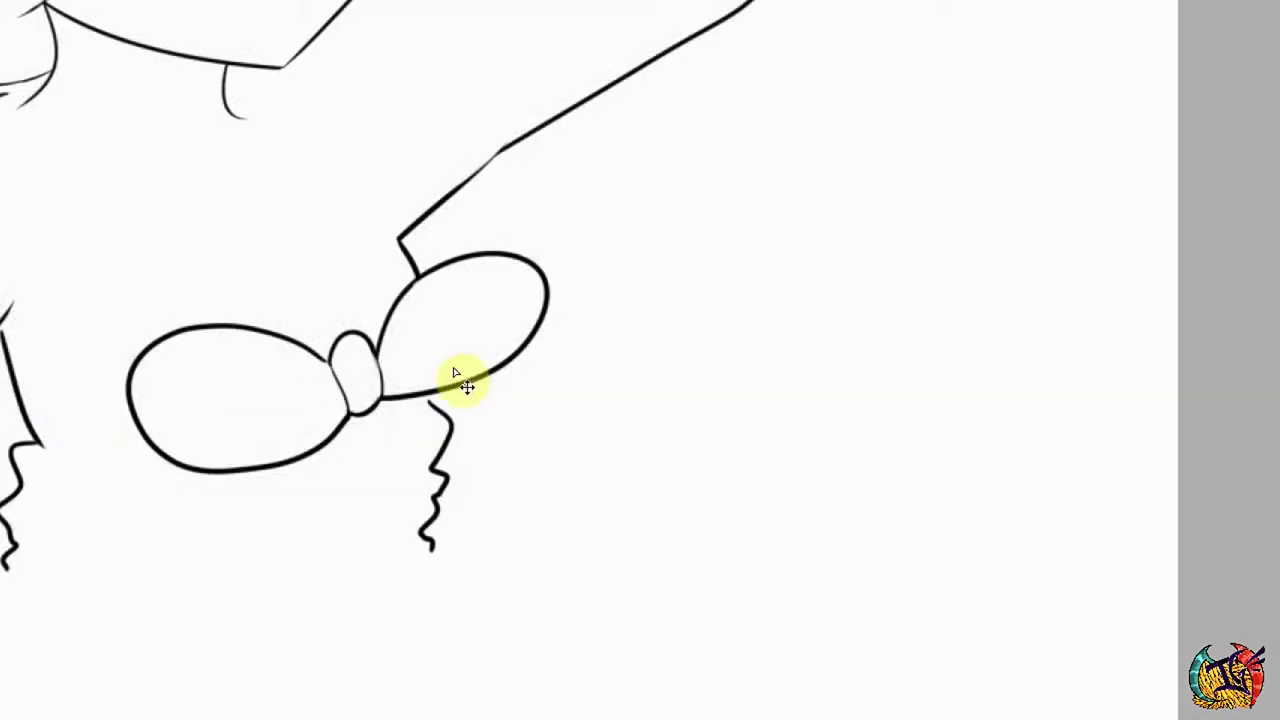
{"action": "left_click_drag", "start_coordinate": [150, 445], "coordinate": [337, 391]}
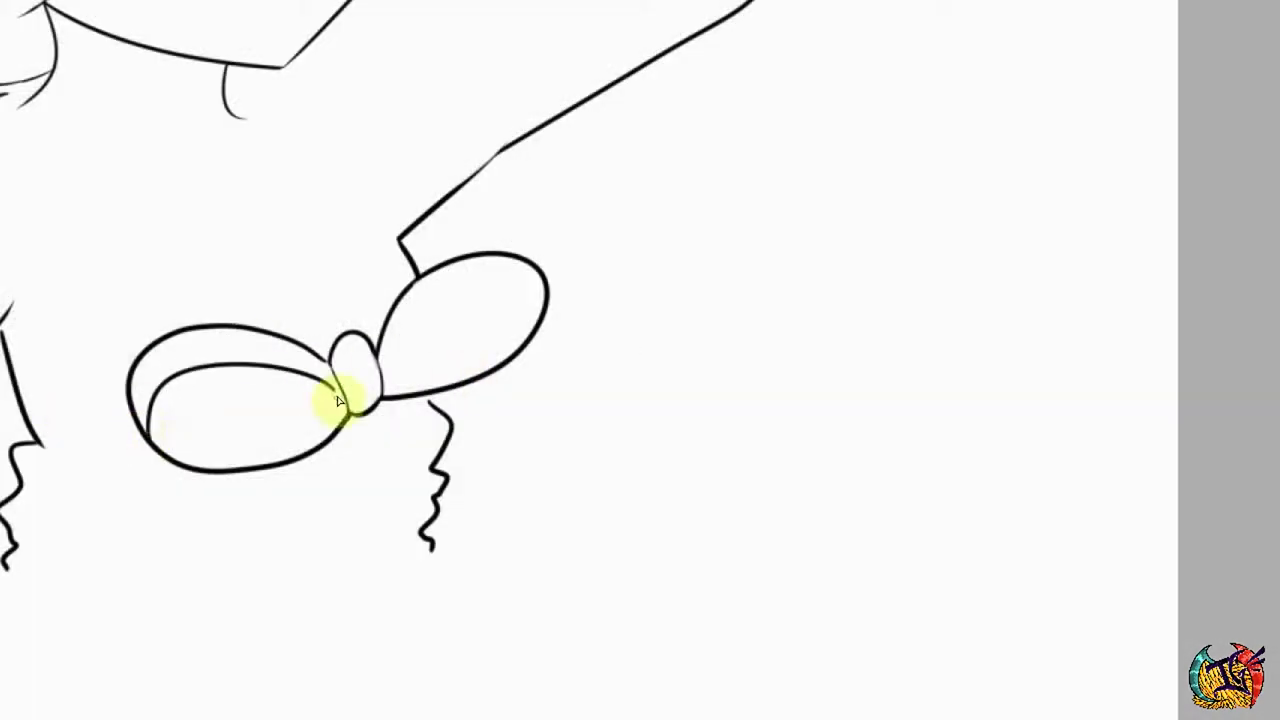
{"action": "left_click_drag", "start_coordinate": [391, 357], "coordinate": [552, 328]}
{"action": "mouse_move", "coordinate": [143, 418]}
{"action": "left_mouse_down"}
{"action": "mouse_move", "coordinate": [320, 409]}
{"action": "mouse_move", "coordinate": [317, 389]}
{"action": "mouse_move", "coordinate": [522, 298]}
{"action": "left_mouse_up"}
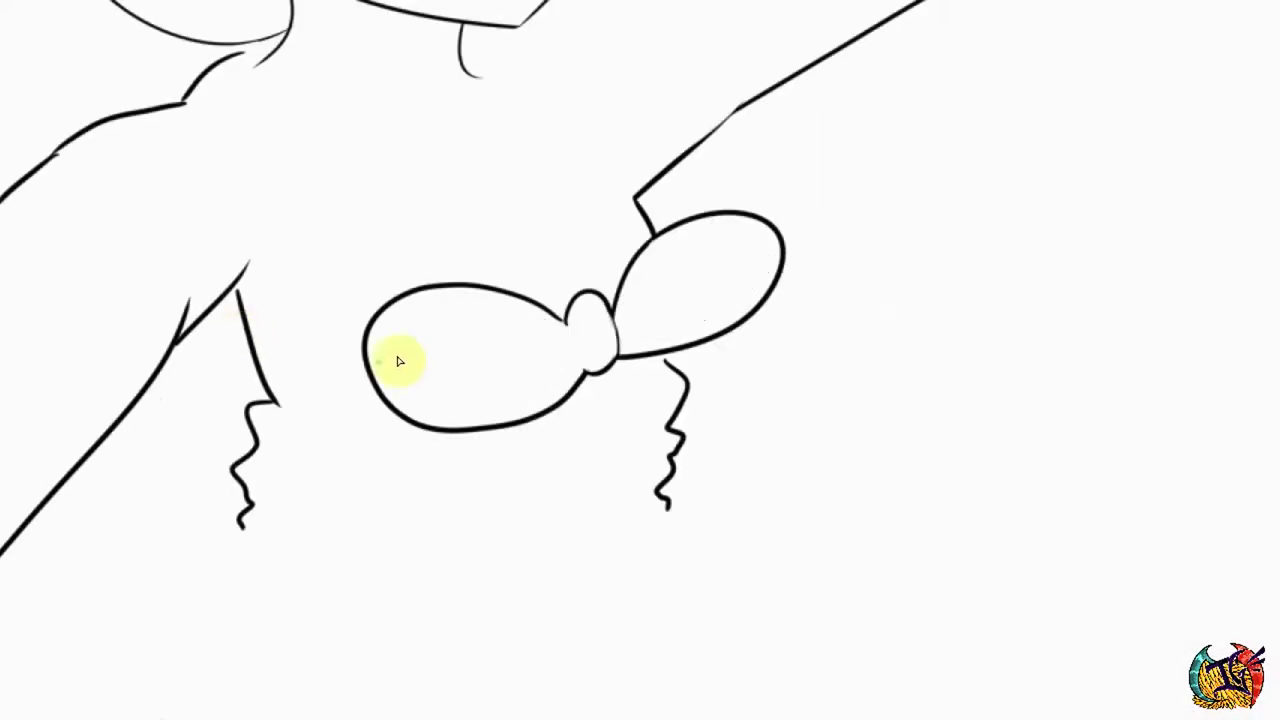
{"action": "left_click_drag", "start_coordinate": [399, 361], "coordinate": [570, 328]}
{"action": "left_click_drag", "start_coordinate": [620, 345], "coordinate": [751, 291]}
{"action": "left_click_drag", "start_coordinate": [400, 386], "coordinate": [575, 345]}
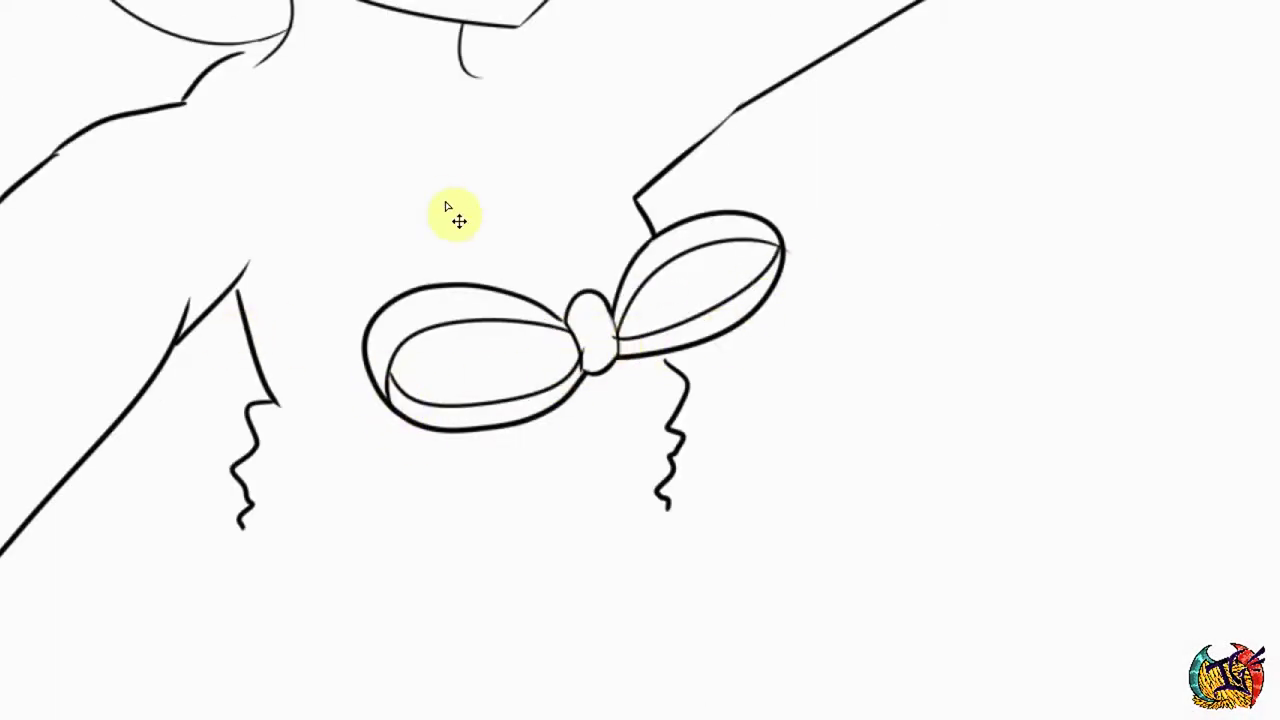
{"action": "scroll", "coordinate": [452, 212], "scroll_direction": "up", "scroll_amount": 2}
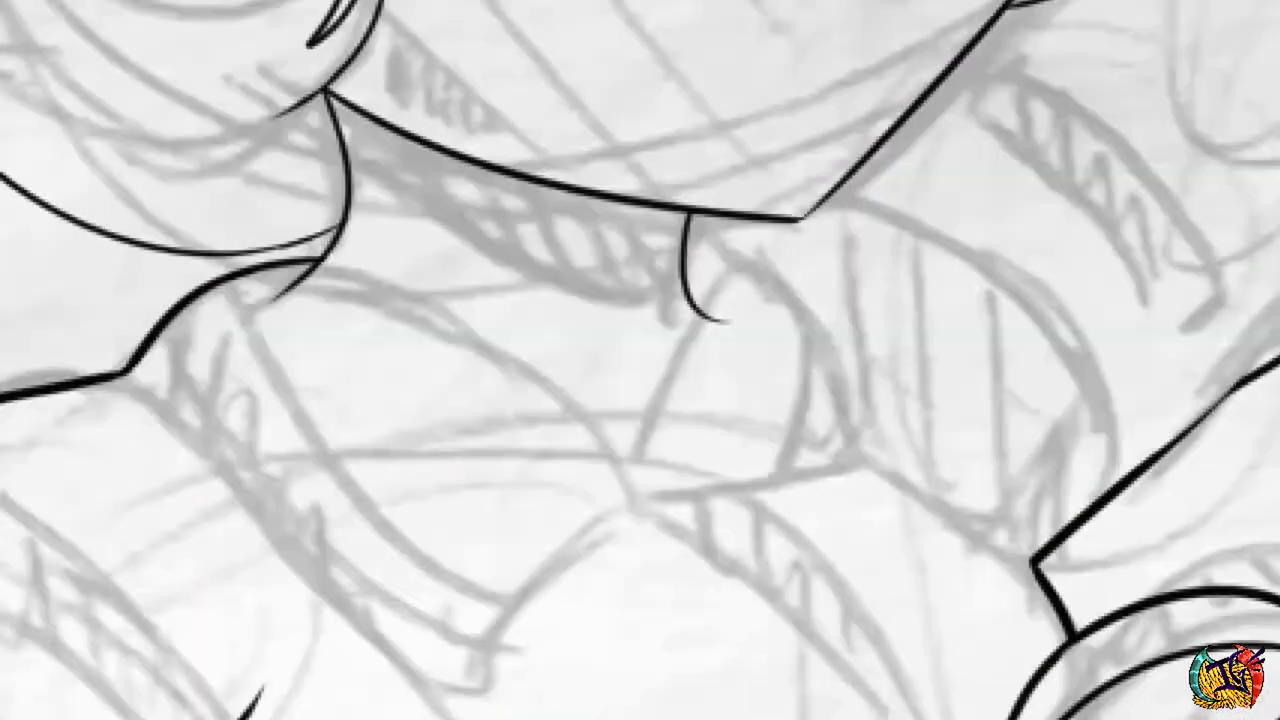
Ink the neckline curves, the bodice curves beside them, the bust curve above the bow and the armhole line.
{"action": "mouse_move", "coordinate": [342, 272]}
{"action": "left_mouse_down"}
{"action": "mouse_move", "coordinate": [363, 354]}
{"action": "mouse_move", "coordinate": [654, 437]}
{"action": "mouse_move", "coordinate": [615, 378]}
{"action": "left_mouse_up"}
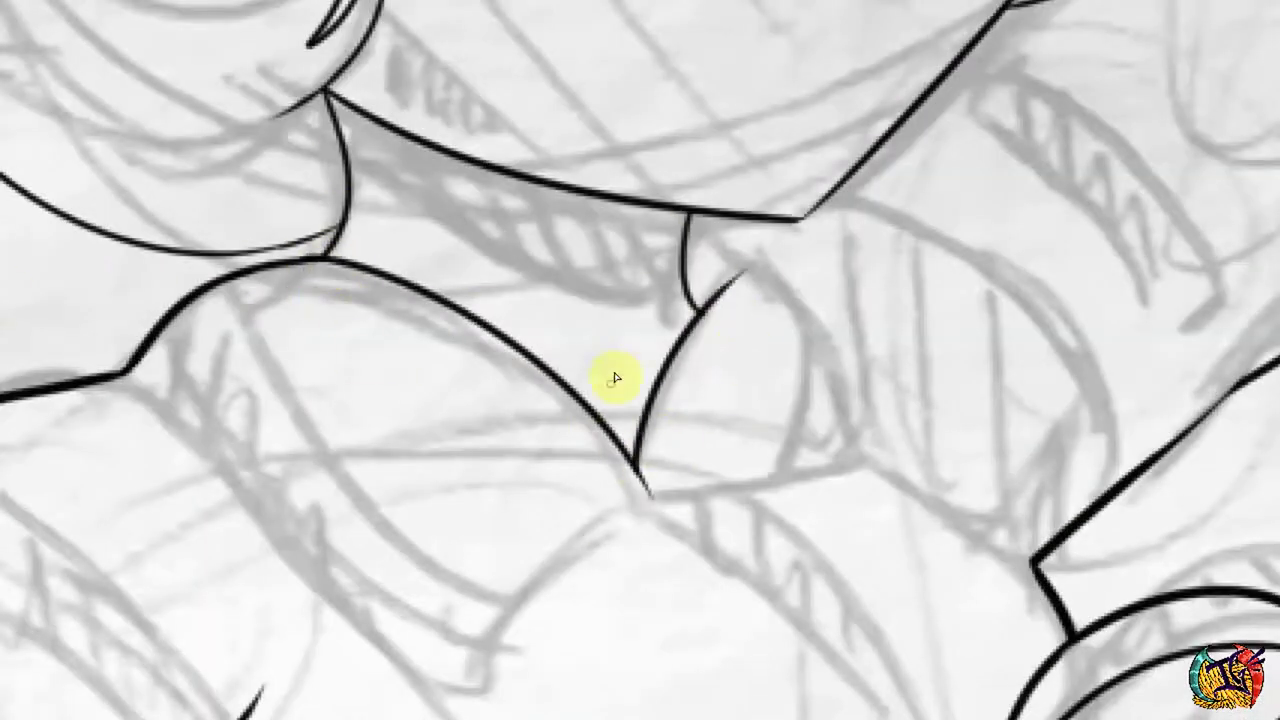
{"action": "left_click_drag", "start_coordinate": [768, 287], "coordinate": [842, 478]}
{"action": "mouse_move", "coordinate": [237, 275]}
{"action": "left_mouse_down"}
{"action": "mouse_move", "coordinate": [537, 583]}
{"action": "mouse_move", "coordinate": [349, 240]}
{"action": "left_mouse_up"}
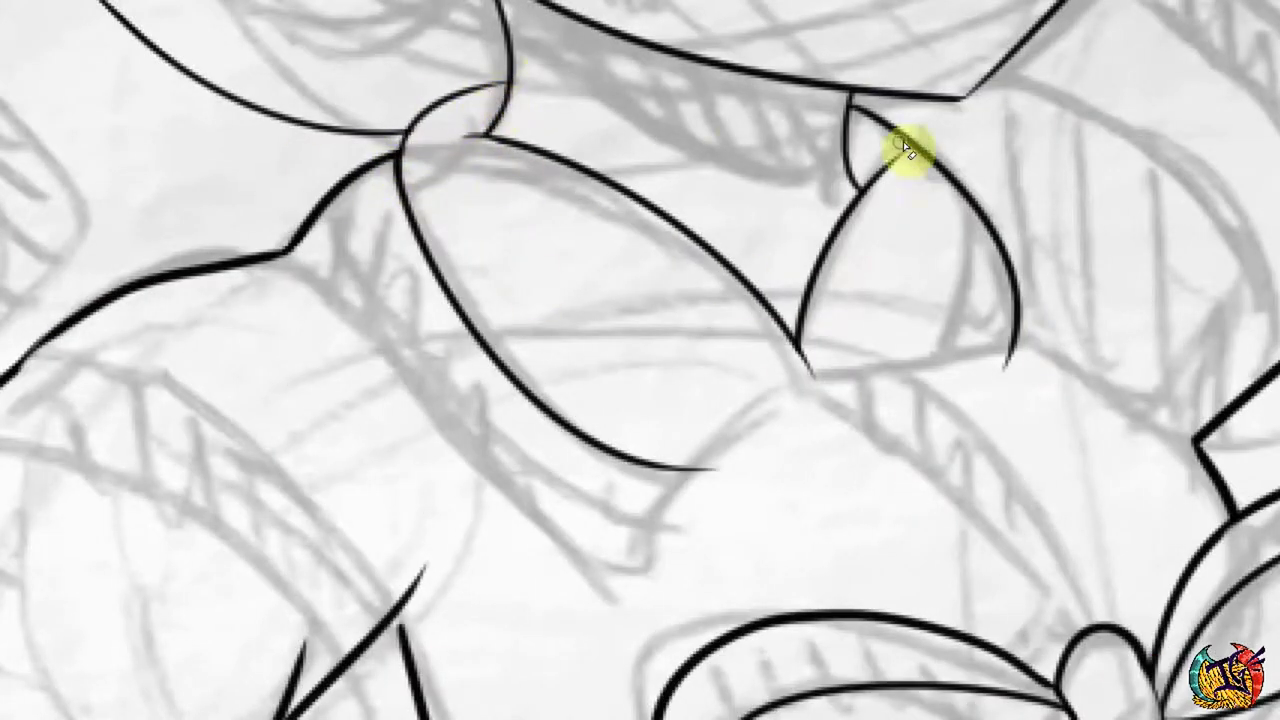
{"action": "scroll", "coordinate": [487, 397], "scroll_direction": "down", "scroll_amount": 2}
{"action": "left_click_drag", "start_coordinate": [595, 508], "coordinate": [871, 366]}
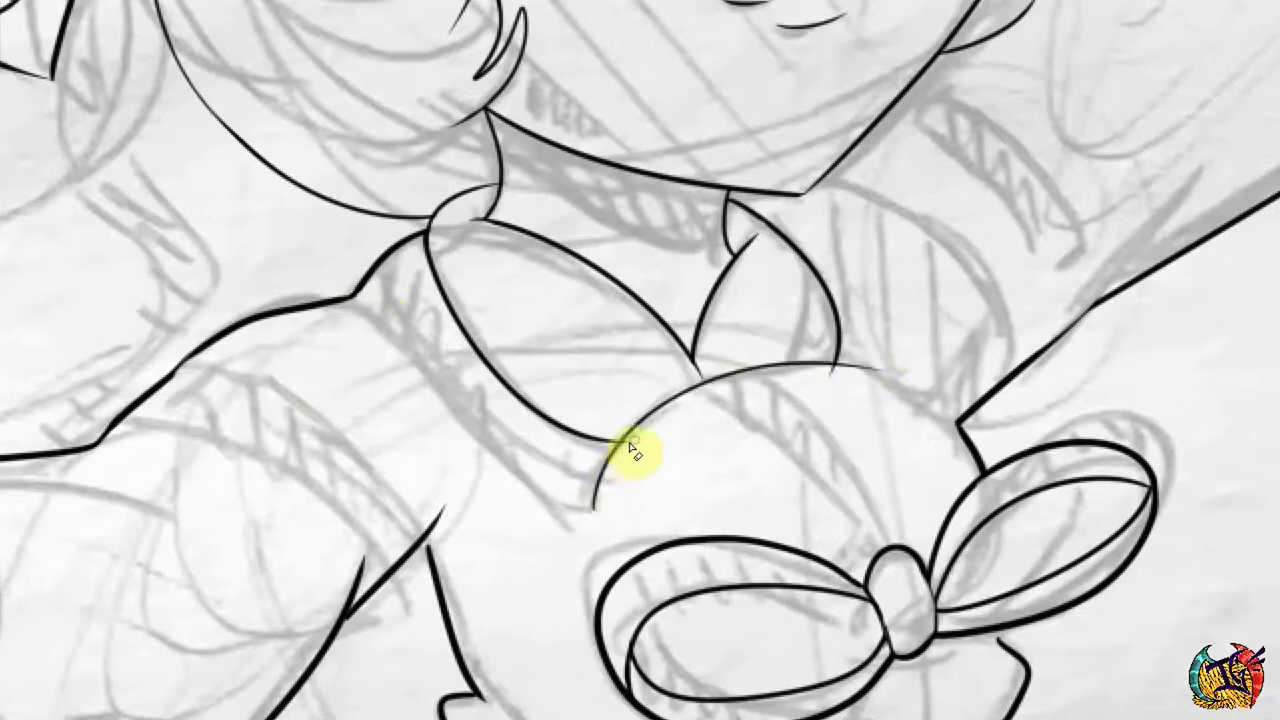
{"action": "left_click_drag", "start_coordinate": [356, 298], "coordinate": [569, 548]}
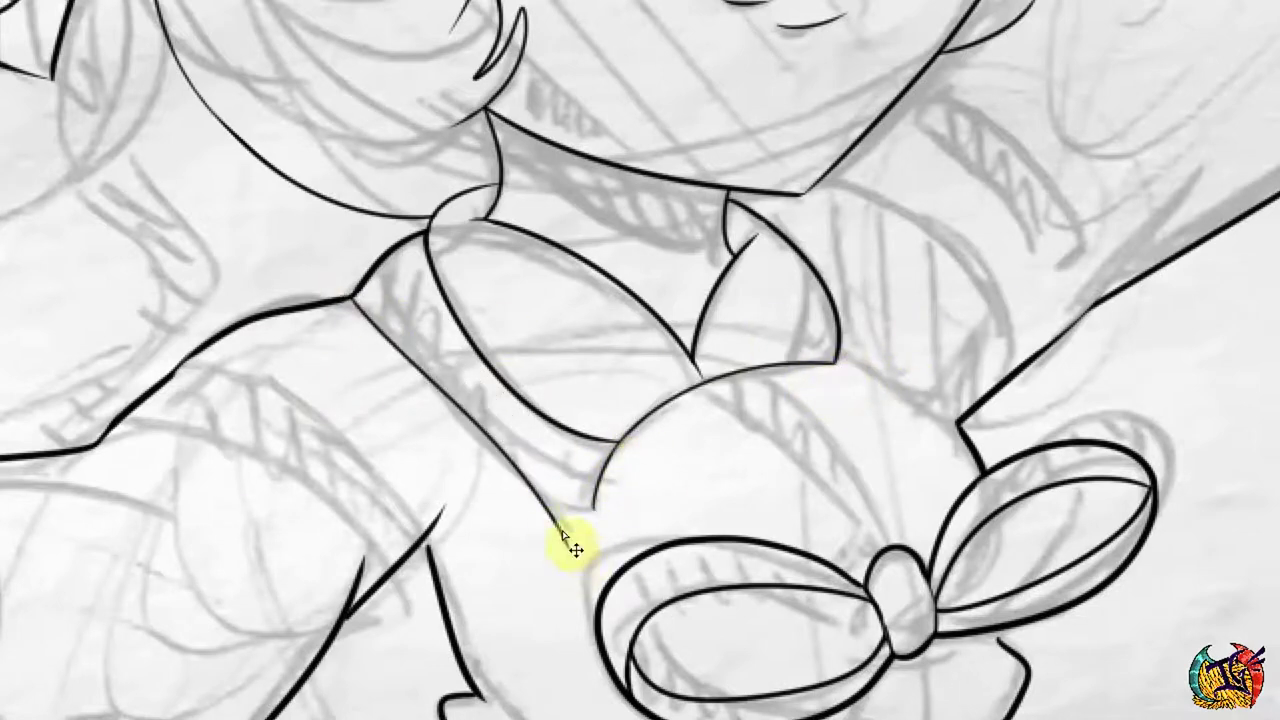
{"action": "scroll", "coordinate": [986, 200], "scroll_direction": "down", "scroll_amount": 2}
{"action": "scroll", "coordinate": [860, 240], "scroll_direction": "up", "scroll_amount": 1}
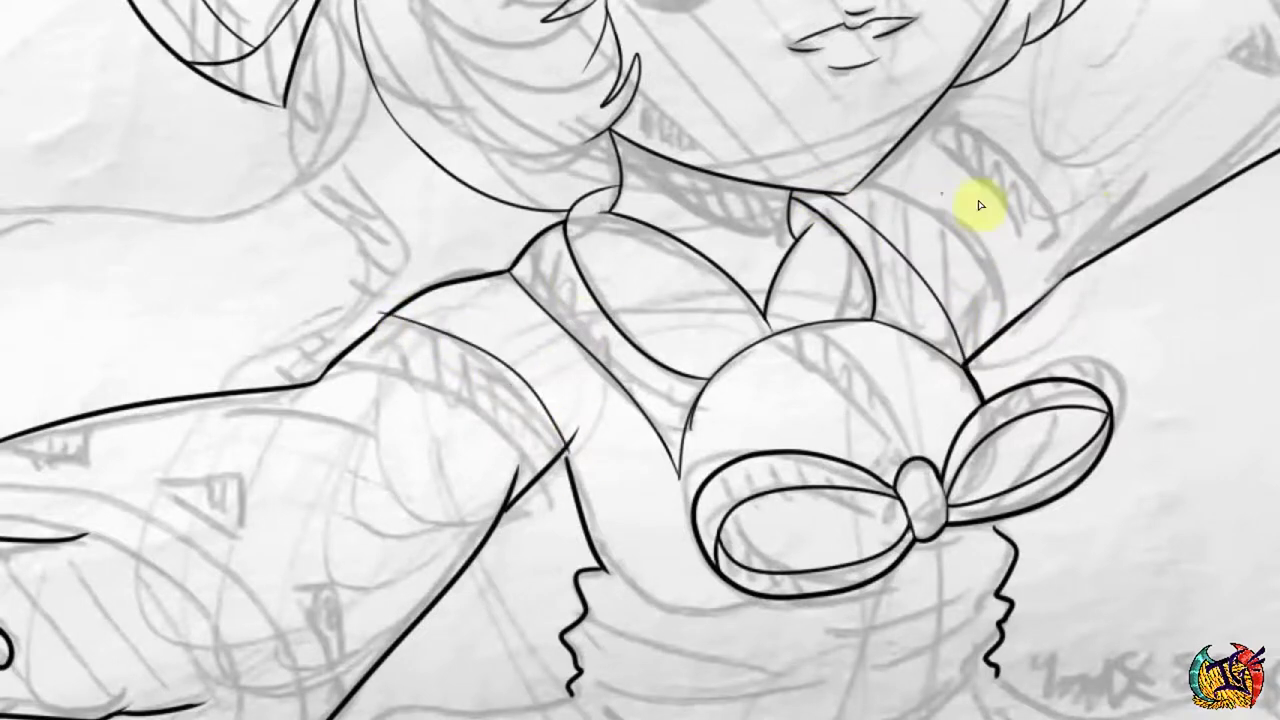
{"action": "scroll", "coordinate": [1080, 300], "scroll_direction": "up", "scroll_amount": 2}
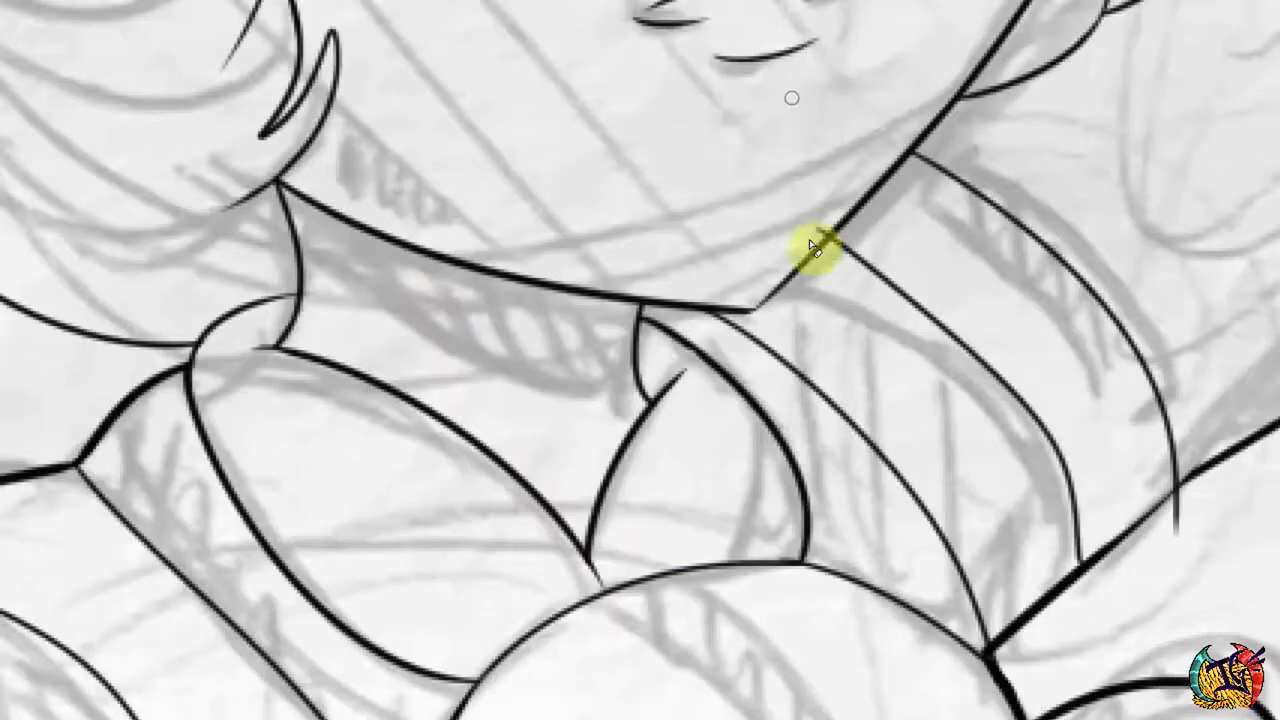
{"action": "scroll", "coordinate": [63, 180], "scroll_direction": "down", "scroll_amount": 1}
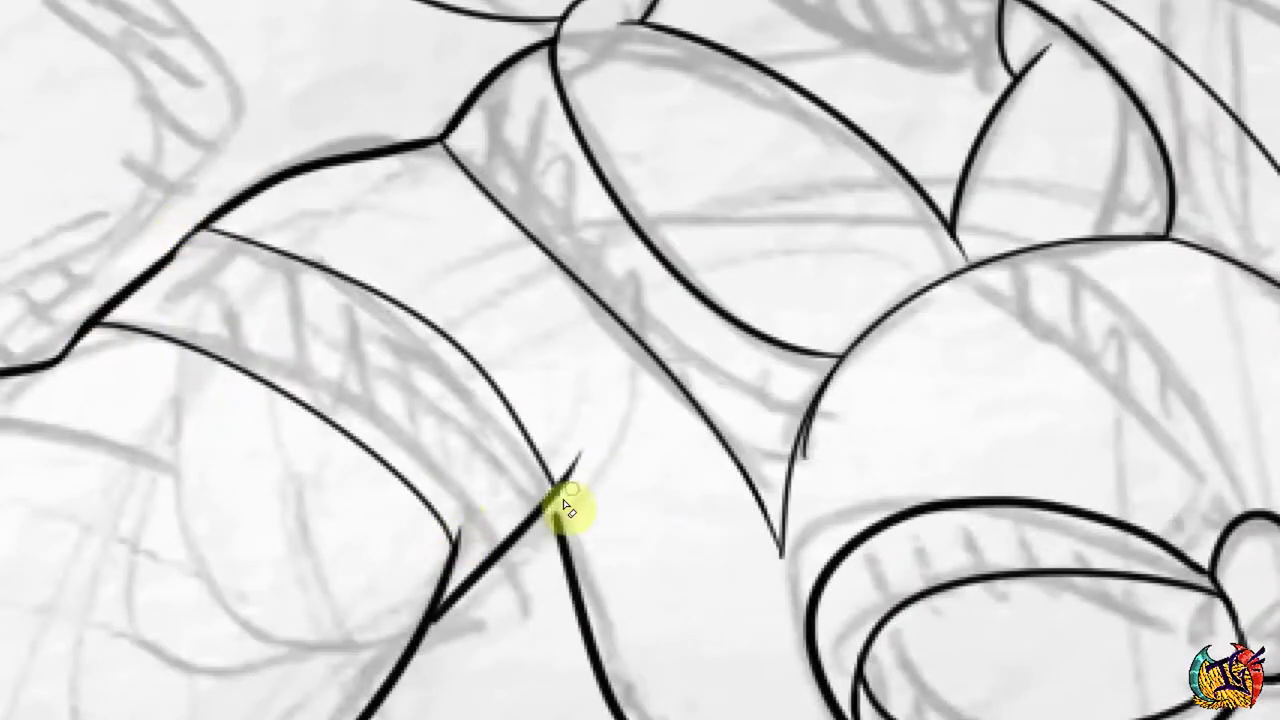
{"action": "scroll", "coordinate": [578, 490], "scroll_direction": "down", "scroll_amount": 2}
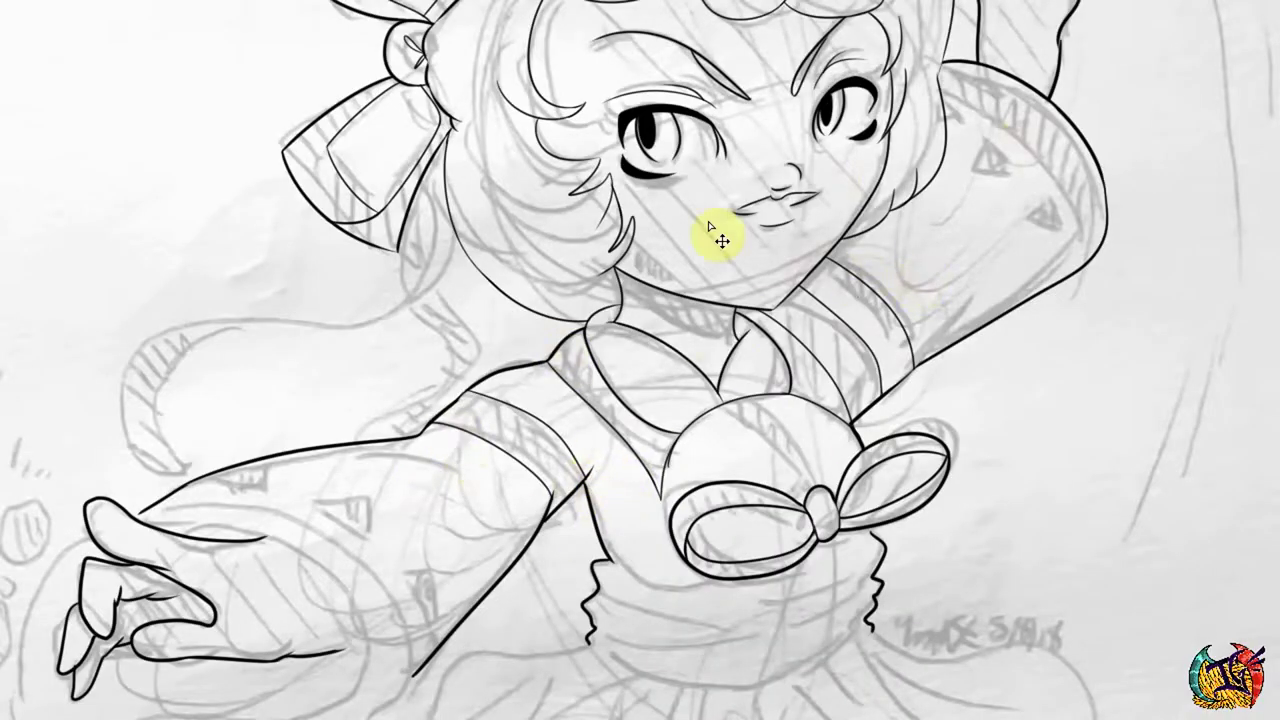
{"action": "scroll", "coordinate": [712, 232], "scroll_direction": "up", "scroll_amount": 2}
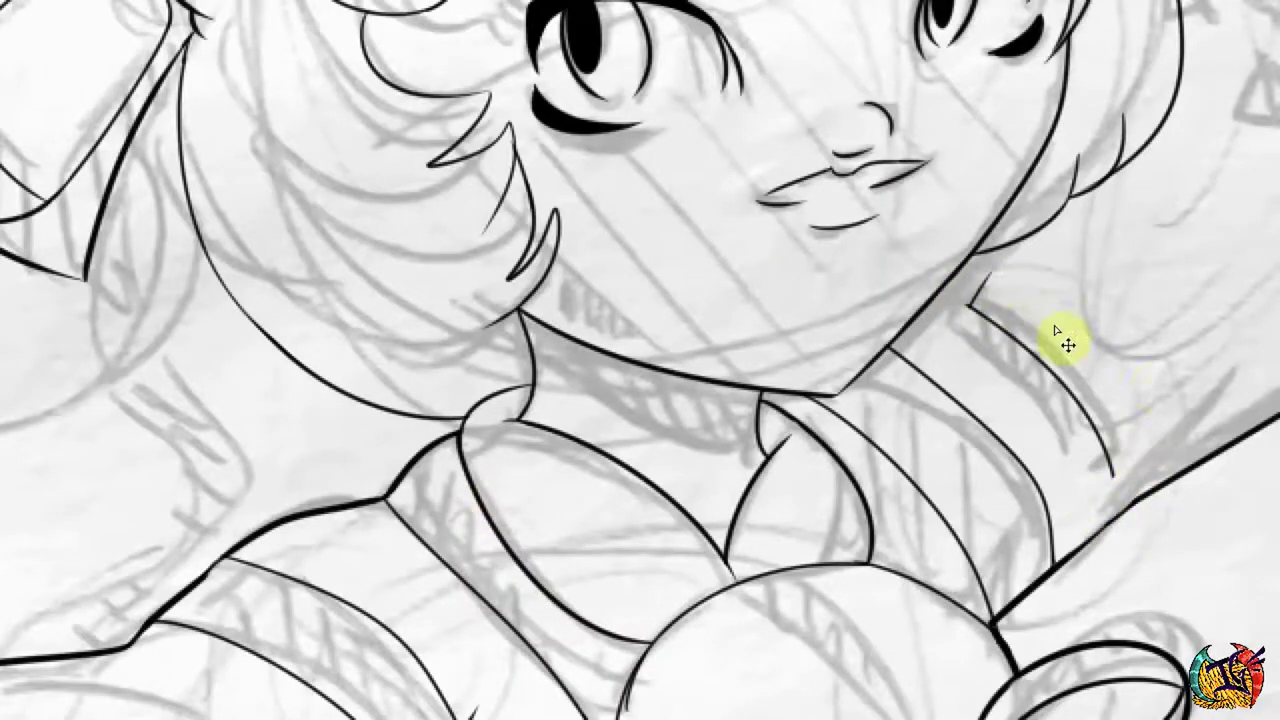
Close the right shoulder line into a band and ink a double-line cuff band across the left sleeve.
{"action": "left_click_drag", "start_coordinate": [978, 282], "coordinate": [1120, 471]}
{"action": "left_click_drag", "start_coordinate": [1187, 338], "coordinate": [1206, 317]}
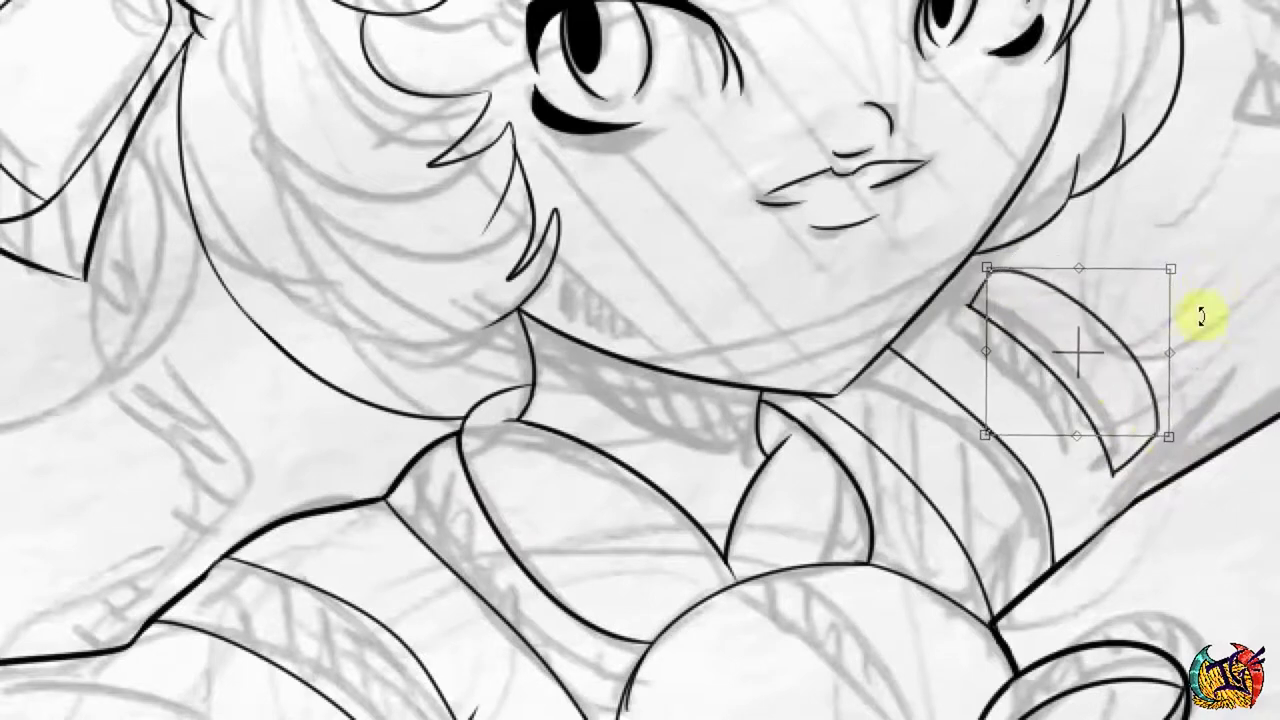
{"action": "scroll", "coordinate": [1010, 334], "scroll_direction": "up", "scroll_amount": 2}
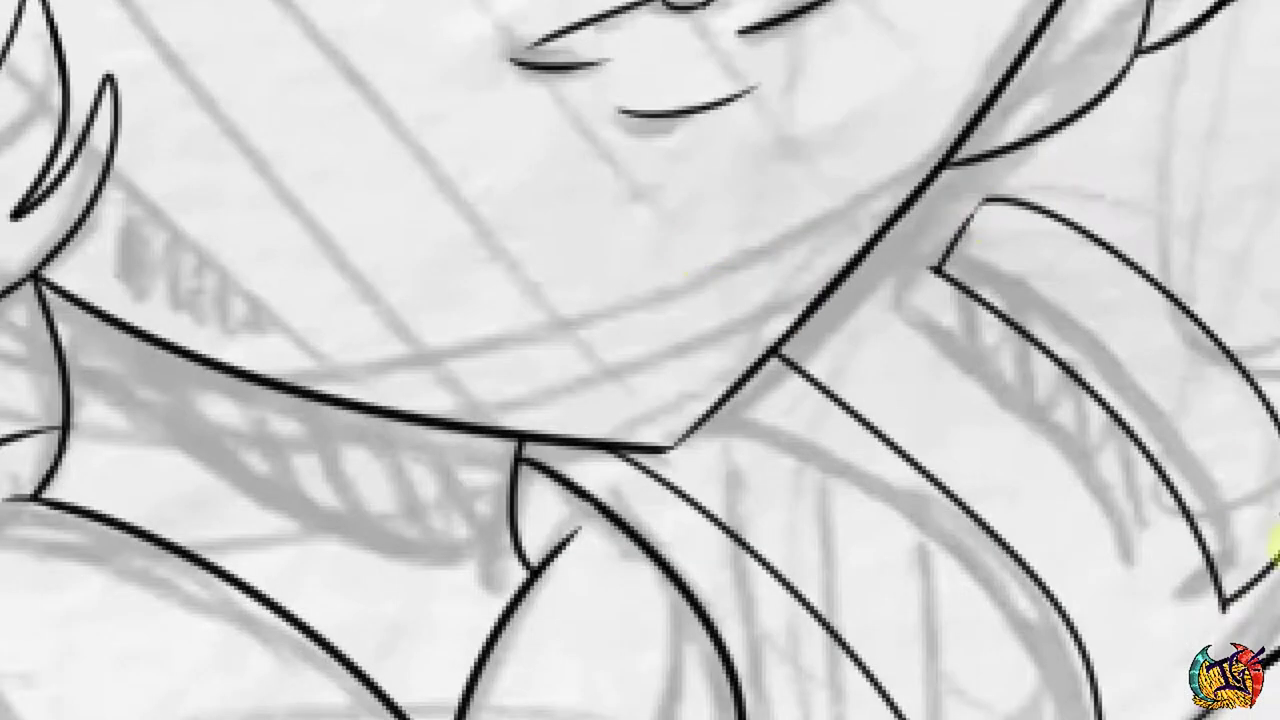
{"action": "scroll", "coordinate": [922, 317], "scroll_direction": "down", "scroll_amount": 4}
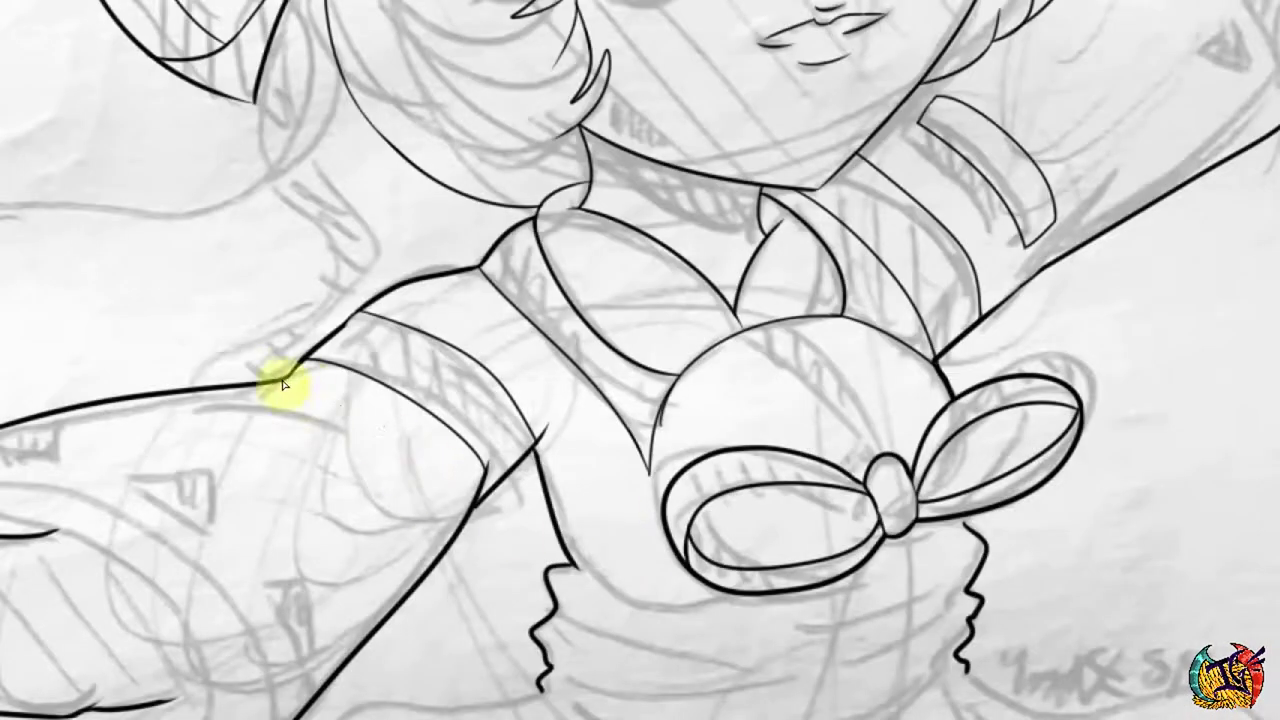
{"action": "key", "text": "ctrl+z"}
{"action": "left_click_drag", "start_coordinate": [291, 382], "coordinate": [449, 510]}
{"action": "mouse_move", "coordinate": [300, 390]}
{"action": "left_mouse_down"}
{"action": "mouse_move", "coordinate": [323, 443]}
{"action": "mouse_move", "coordinate": [480, 490]}
{"action": "left_mouse_up"}
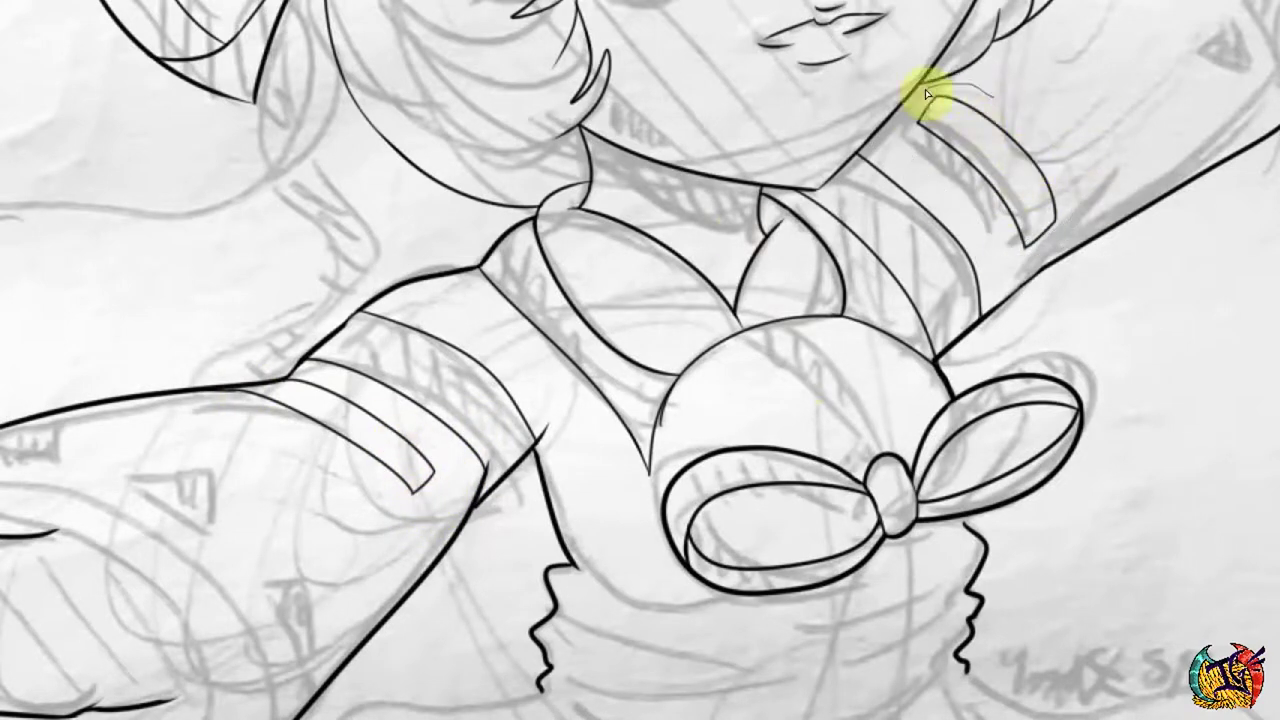
Lasso the shoulder band and move it slightly down and left with Ctrl+T.
{"action": "left_click_drag", "start_coordinate": [925, 89], "coordinate": [930, 96]}
{"action": "key", "text": "ctrl+t"}
{"action": "left_click_drag", "start_coordinate": [975, 159], "coordinate": [951, 191]}
{"action": "key", "text": "Return"}
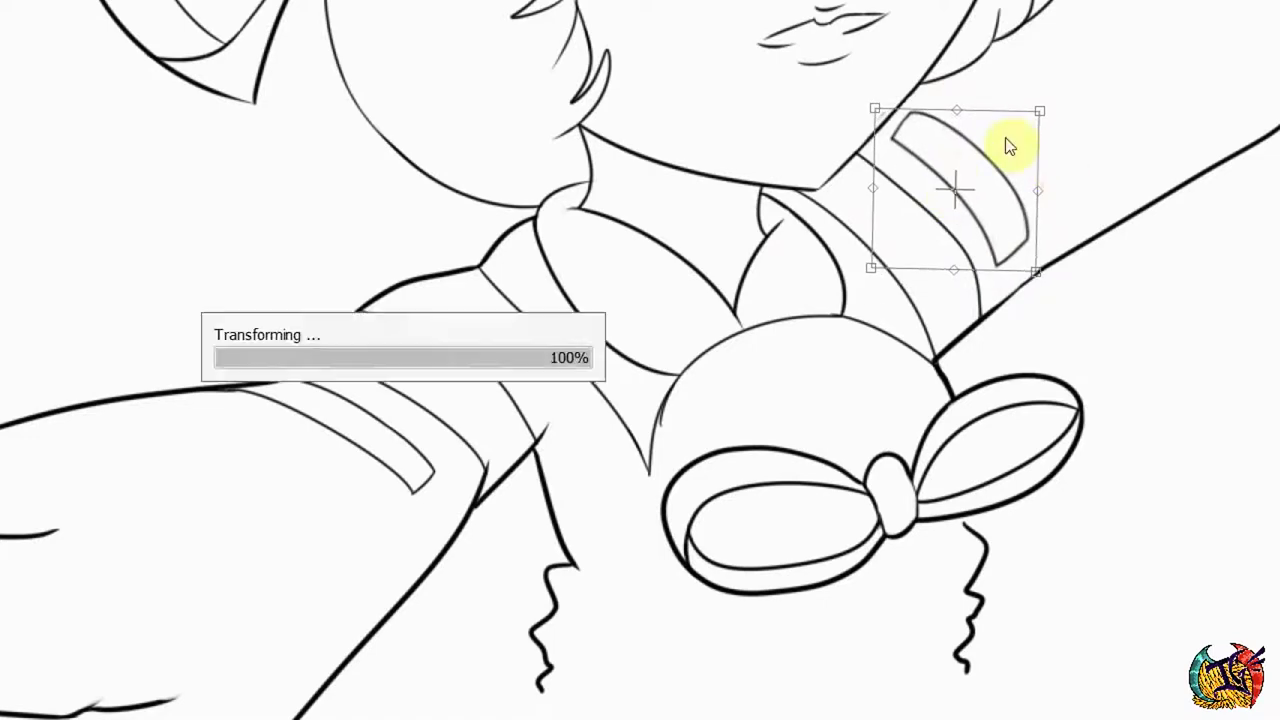
Try zigzag marks on the chest bow knot, then remove them.
{"action": "scroll", "coordinate": [1010, 147], "scroll_direction": "down", "scroll_amount": 3}
{"action": "scroll", "coordinate": [357, 371], "scroll_direction": "up", "scroll_amount": 3}
{"action": "left_click_drag", "start_coordinate": [1125, 427], "coordinate": [375, 197]}
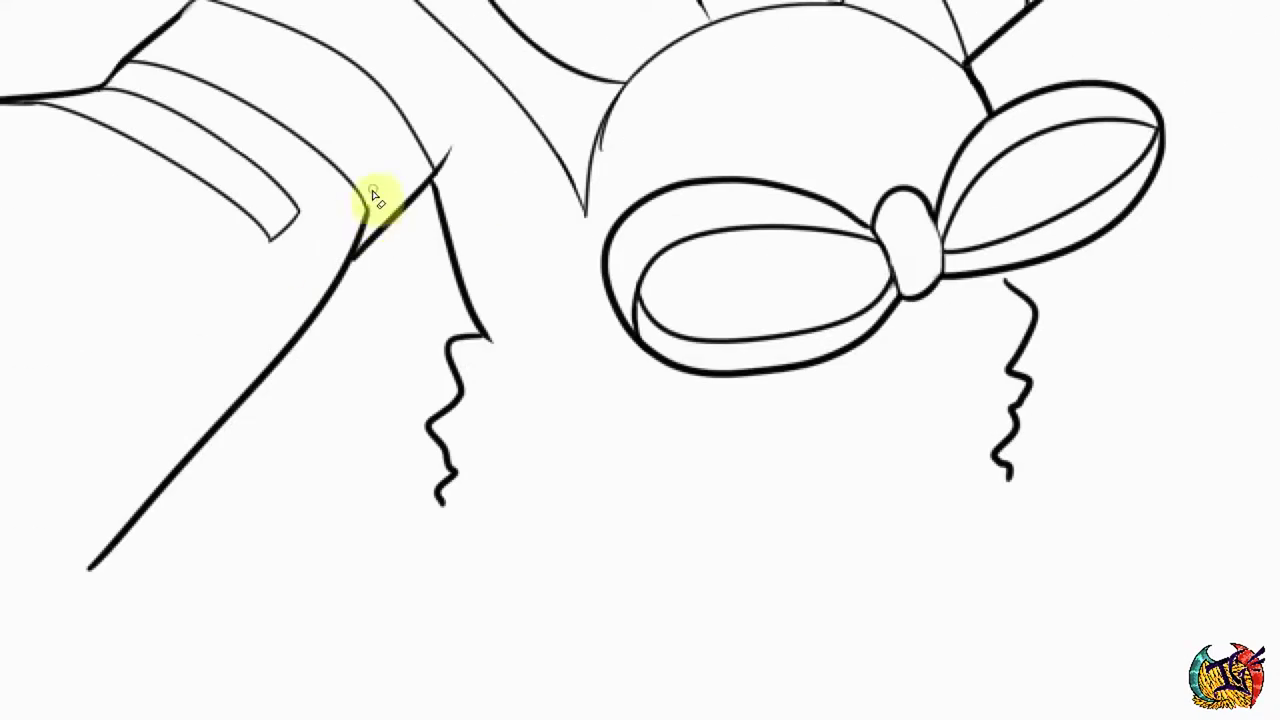
{"action": "mouse_move", "coordinate": [912, 225]}
{"action": "left_mouse_down"}
{"action": "mouse_move", "coordinate": [905, 260]}
{"action": "mouse_move", "coordinate": [918, 258]}
{"action": "left_mouse_up"}
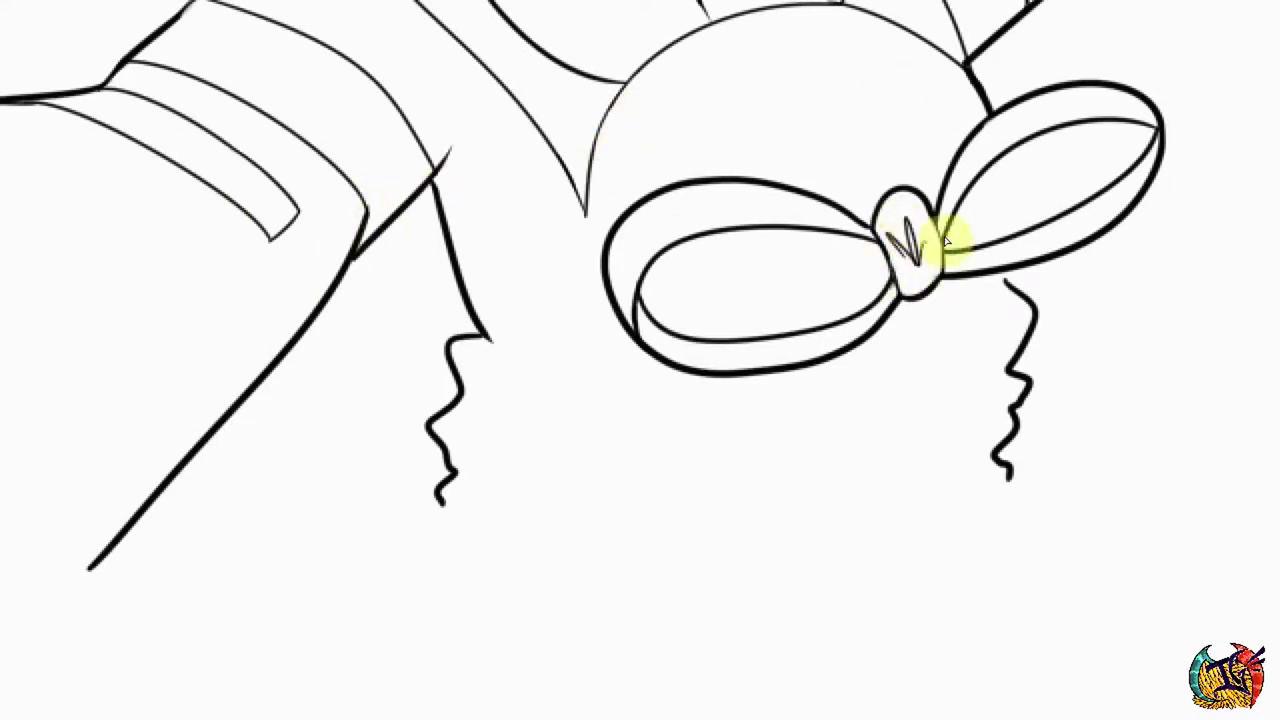
{"action": "key", "text": "ctrl+z"}
{"action": "scroll", "coordinate": [945, 240], "scroll_direction": "down", "scroll_amount": 3}
{"action": "scroll", "coordinate": [134, 337], "scroll_direction": "down", "scroll_amount": 2}
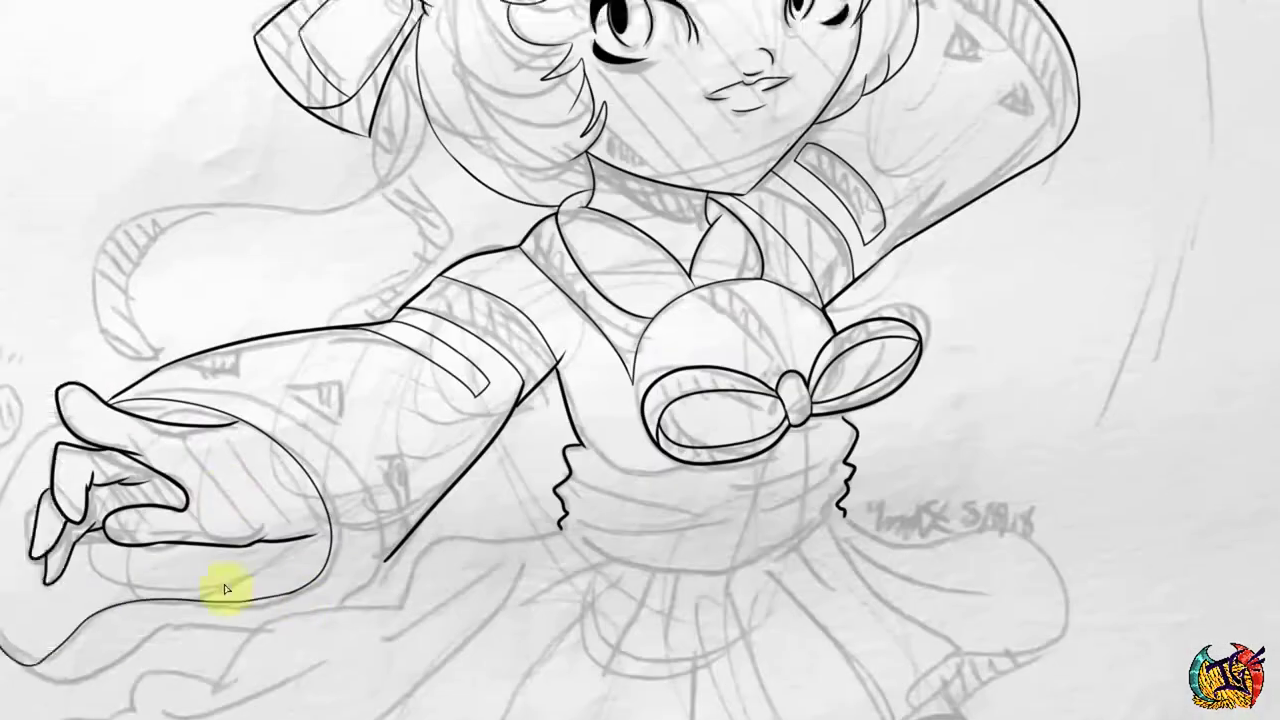
Ink the sleeve opening curving around the hand and the contour from chin down the shoulder.
{"action": "scroll", "coordinate": [226, 590], "scroll_direction": "left", "scroll_amount": 3}
{"action": "scroll", "coordinate": [178, 588], "scroll_direction": "up", "scroll_amount": 2}
{"action": "scroll", "coordinate": [417, 480], "scroll_direction": "down", "scroll_amount": 5}
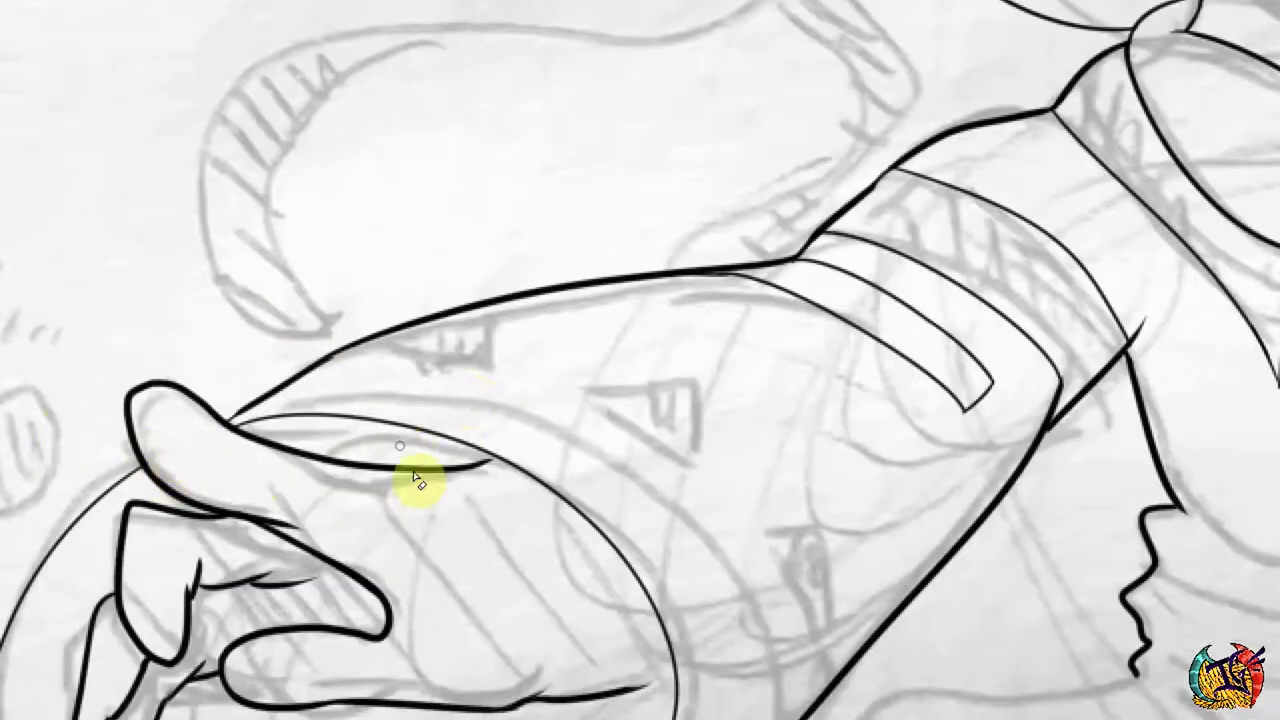
{"action": "left_click_drag", "start_coordinate": [55, 575], "coordinate": [686, 443]}
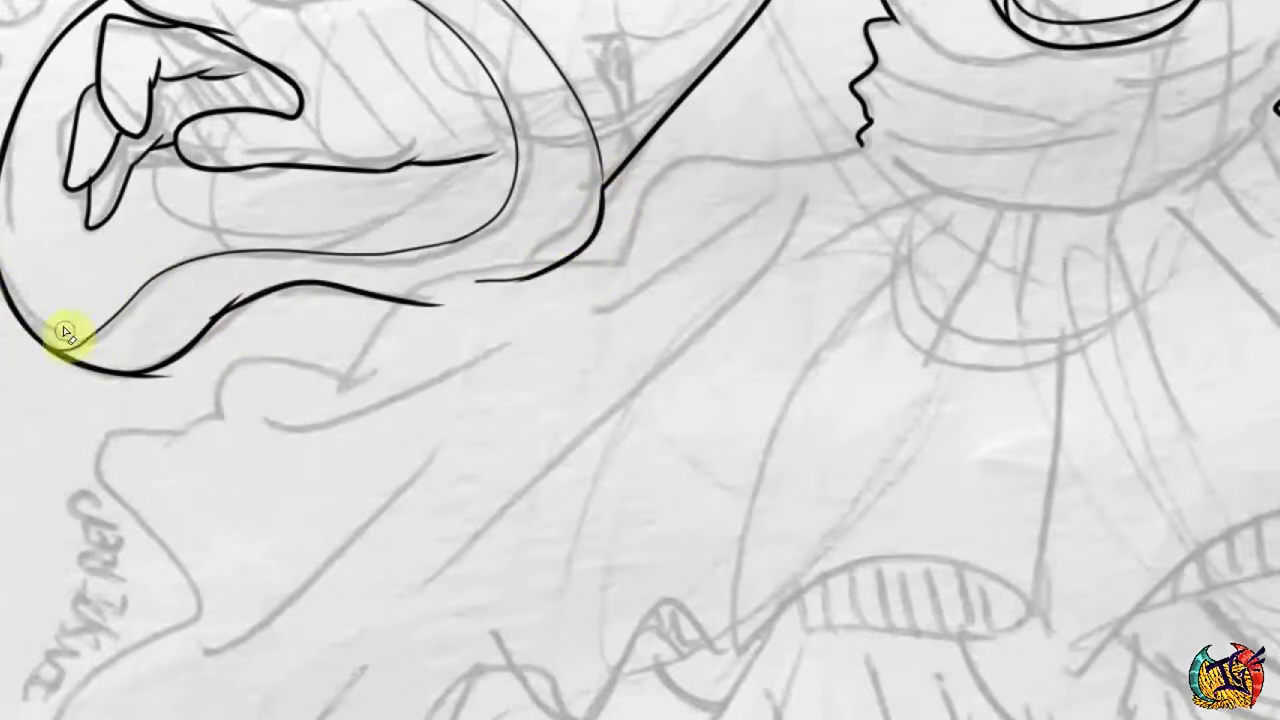
{"action": "mouse_move", "coordinate": [843, 186]}
{"action": "left_mouse_down"}
{"action": "mouse_move", "coordinate": [614, 257]}
{"action": "mouse_move", "coordinate": [200, 442]}
{"action": "mouse_move", "coordinate": [449, 663]}
{"action": "left_mouse_up"}
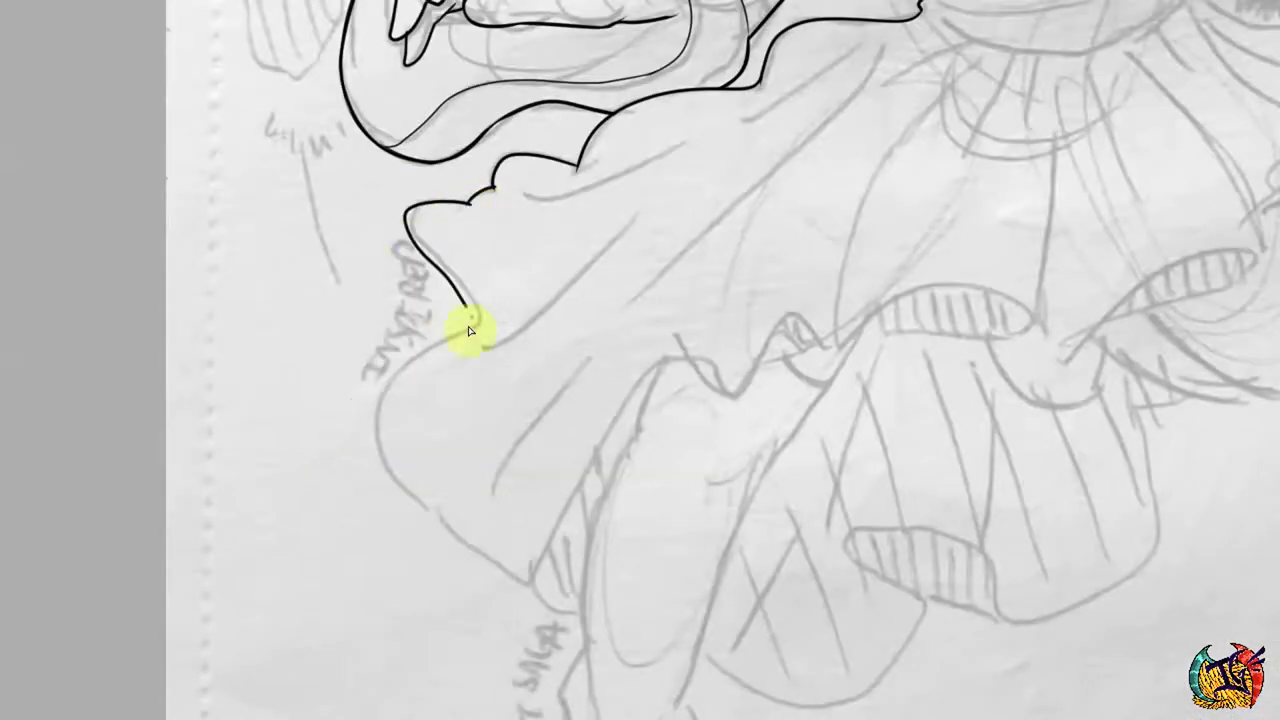
Ink the skirt's long left curve, bottom ruffle, right outline, wavy ruffle edge and lower outline.
{"action": "mouse_move", "coordinate": [468, 326]}
{"action": "left_mouse_down"}
{"action": "mouse_move", "coordinate": [486, 200]}
{"action": "mouse_move", "coordinate": [590, 625]}
{"action": "left_mouse_up"}
{"action": "mouse_move", "coordinate": [925, 580]}
{"action": "left_mouse_down"}
{"action": "mouse_move", "coordinate": [930, 611]}
{"action": "mouse_move", "coordinate": [686, 663]}
{"action": "left_mouse_up"}
{"action": "key", "text": "ctrl+z"}
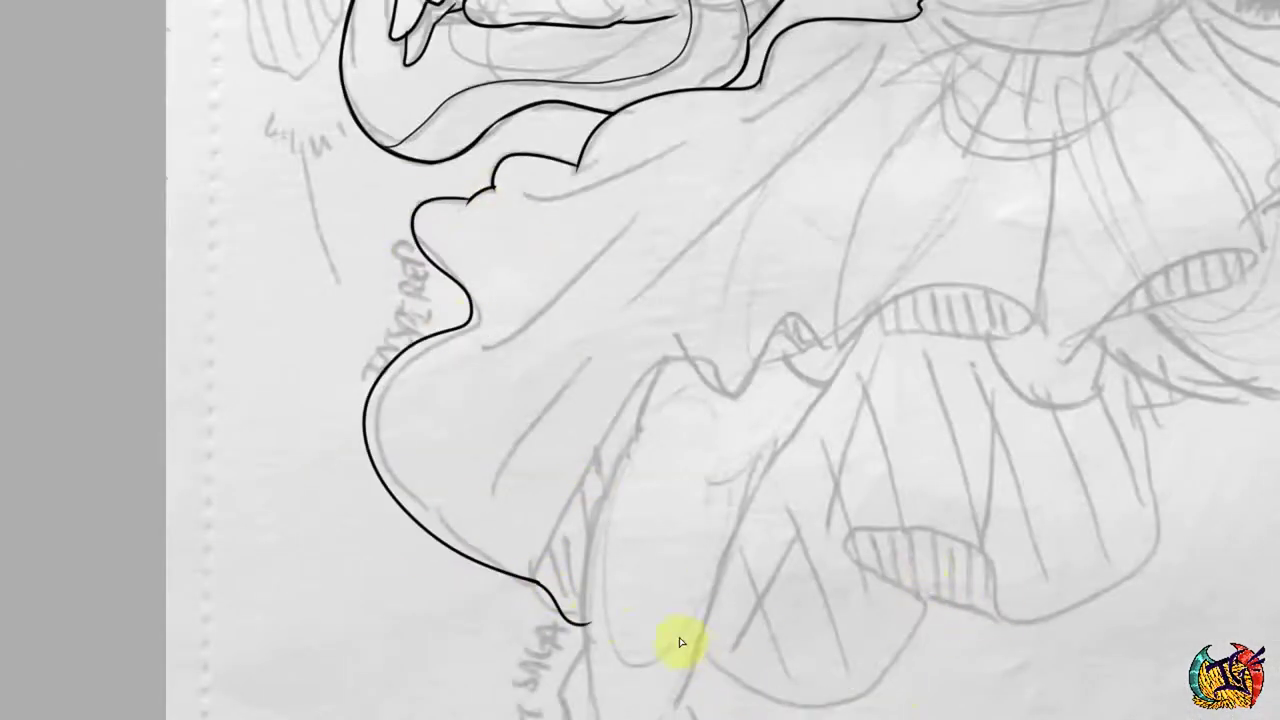
{"action": "mouse_move", "coordinate": [763, 688]}
{"action": "left_mouse_down"}
{"action": "mouse_move", "coordinate": [1137, 466]}
{"action": "mouse_move", "coordinate": [1138, 432]}
{"action": "mouse_move", "coordinate": [1226, 400]}
{"action": "left_mouse_up"}
{"action": "scroll", "coordinate": [928, 405], "scroll_direction": "right", "scroll_amount": 5}
{"action": "scroll", "coordinate": [976, 190], "scroll_direction": "down", "scroll_amount": 3}
{"action": "left_click_drag", "start_coordinate": [457, 263], "coordinate": [503, 423]}
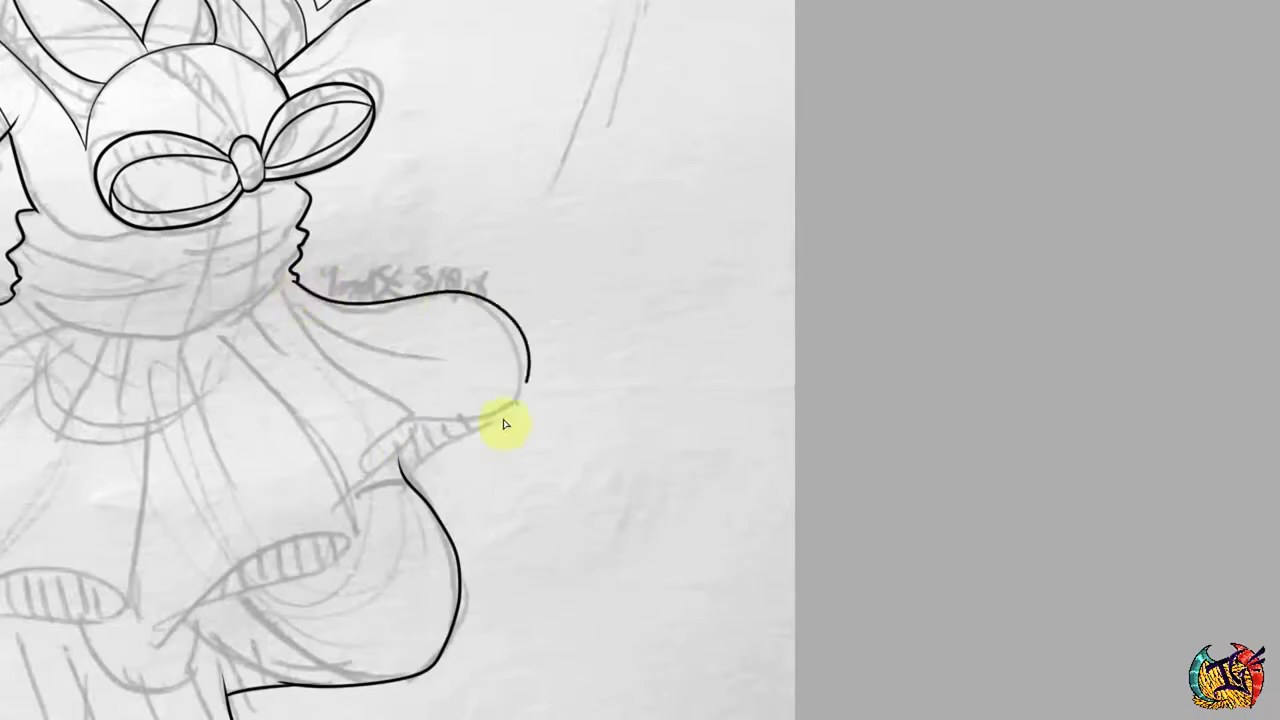
{"action": "scroll", "coordinate": [503, 423], "scroll_direction": "up", "scroll_amount": 4}
{"action": "scroll", "coordinate": [640, 360], "scroll_direction": "down", "scroll_amount": 3}
{"action": "left_click_drag", "start_coordinate": [433, 240], "coordinate": [660, 228]}
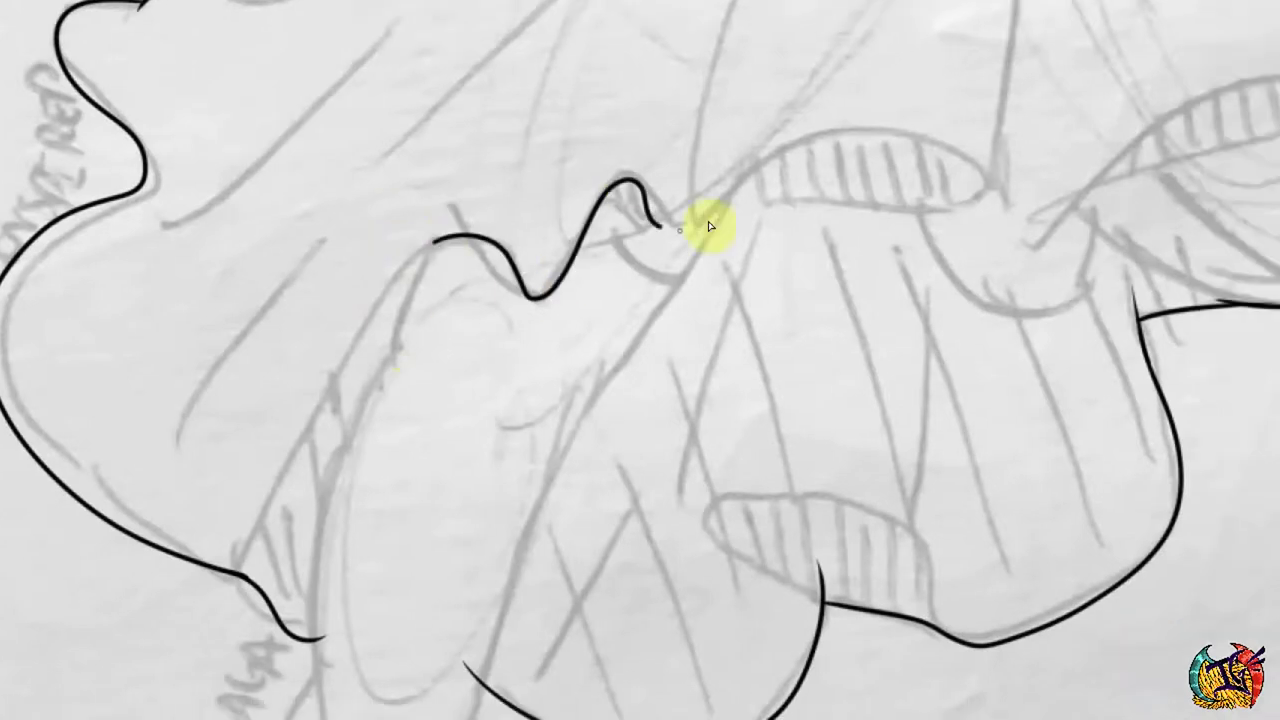
{"action": "scroll", "coordinate": [957, 149], "scroll_direction": "down", "scroll_amount": 3}
{"action": "left_click_drag", "start_coordinate": [177, 514], "coordinate": [420, 420]}
{"action": "scroll", "coordinate": [523, 86], "scroll_direction": "down", "scroll_amount": 3}
{"action": "left_click_drag", "start_coordinate": [540, 225], "coordinate": [660, 134]}
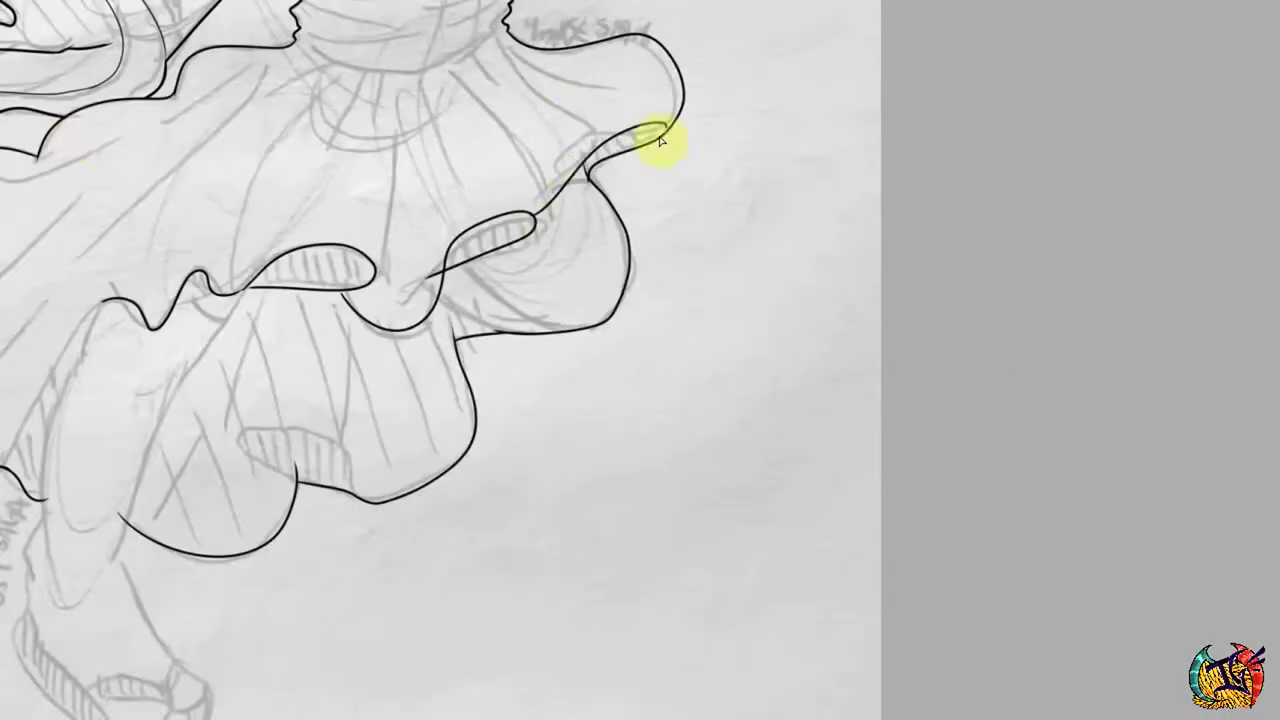
{"action": "scroll", "coordinate": [660, 134], "scroll_direction": "up", "scroll_amount": 3}
{"action": "scroll", "coordinate": [491, 296], "scroll_direction": "down", "scroll_amount": 1}
{"action": "scroll", "coordinate": [293, 312], "scroll_direction": "up", "scroll_amount": 3}
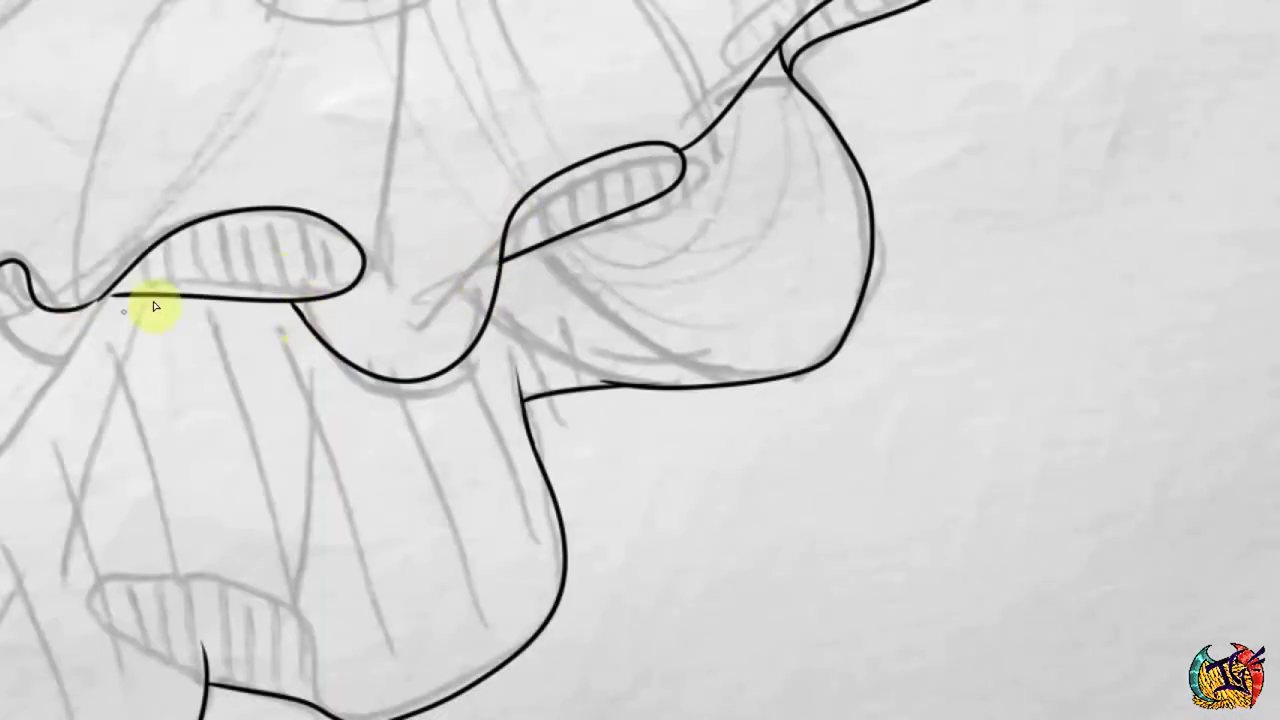
Ink the remaining skirt fold outlines and a ribbon loop left of the face.
{"action": "key", "text": "ctrl+z"}
{"action": "scroll", "coordinate": [675, 163], "scroll_direction": "up", "scroll_amount": 2}
{"action": "left_click_drag", "start_coordinate": [628, 451], "coordinate": [790, 490]}
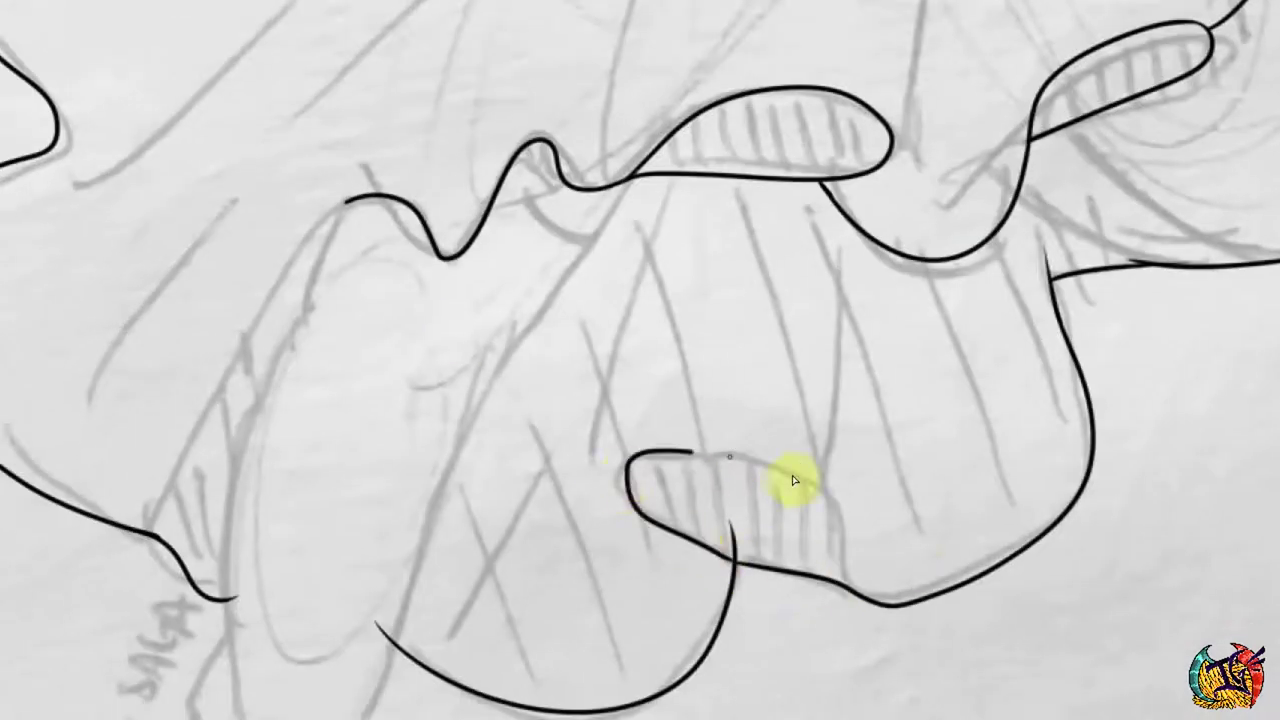
{"action": "key", "text": "ctrl+z"}
{"action": "left_click_drag", "start_coordinate": [740, 566], "coordinate": [600, 491]}
{"action": "scroll", "coordinate": [457, 337], "scroll_direction": "down", "scroll_amount": 1}
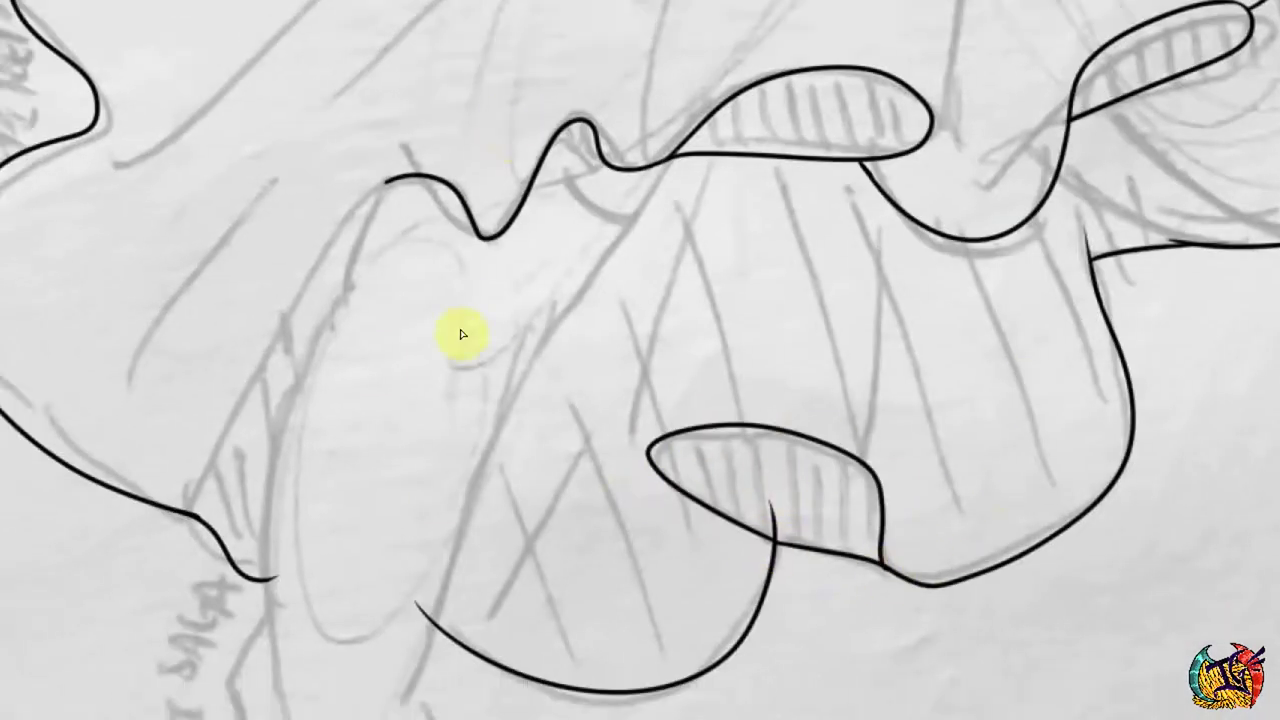
{"action": "scroll", "coordinate": [443, 271], "scroll_direction": "up", "scroll_amount": 1}
{"action": "mouse_move", "coordinate": [505, 115]}
{"action": "left_mouse_down"}
{"action": "mouse_move", "coordinate": [443, 271]}
{"action": "mouse_move", "coordinate": [440, 712]}
{"action": "left_mouse_up"}
{"action": "left_click_drag", "start_coordinate": [514, 660], "coordinate": [657, 243]}
{"action": "scroll", "coordinate": [660, 363], "scroll_direction": "down", "scroll_amount": 3}
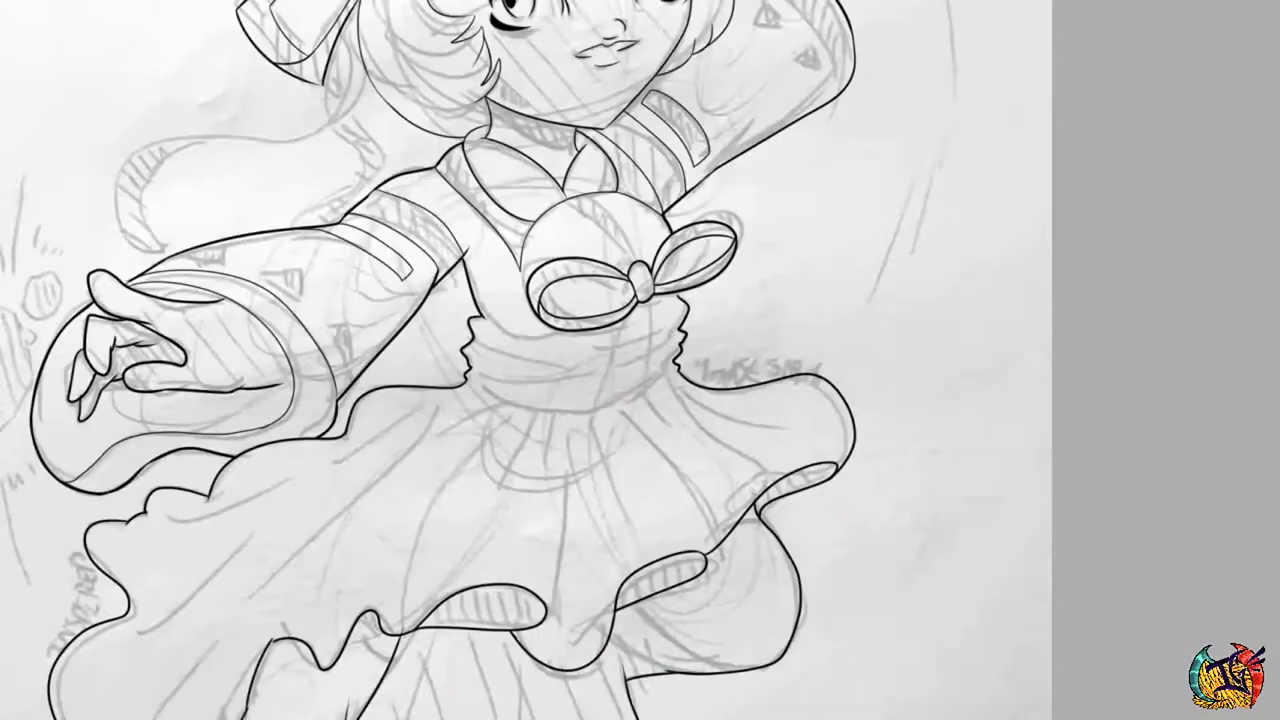
{"action": "scroll", "coordinate": [264, 290], "scroll_direction": "up", "scroll_amount": 1}
{"action": "mouse_move", "coordinate": [264, 290]}
{"action": "left_mouse_down"}
{"action": "mouse_move", "coordinate": [163, 426]}
{"action": "mouse_move", "coordinate": [176, 381]}
{"action": "mouse_move", "coordinate": [160, 379]}
{"action": "mouse_move", "coordinate": [176, 409]}
{"action": "mouse_move", "coordinate": [161, 405]}
{"action": "mouse_move", "coordinate": [361, 291]}
{"action": "mouse_move", "coordinate": [298, 305]}
{"action": "mouse_move", "coordinate": [366, 272]}
{"action": "mouse_move", "coordinate": [325, 247]}
{"action": "mouse_move", "coordinate": [371, 322]}
{"action": "mouse_move", "coordinate": [361, 316]}
{"action": "mouse_move", "coordinate": [348, 362]}
{"action": "left_mouse_up"}
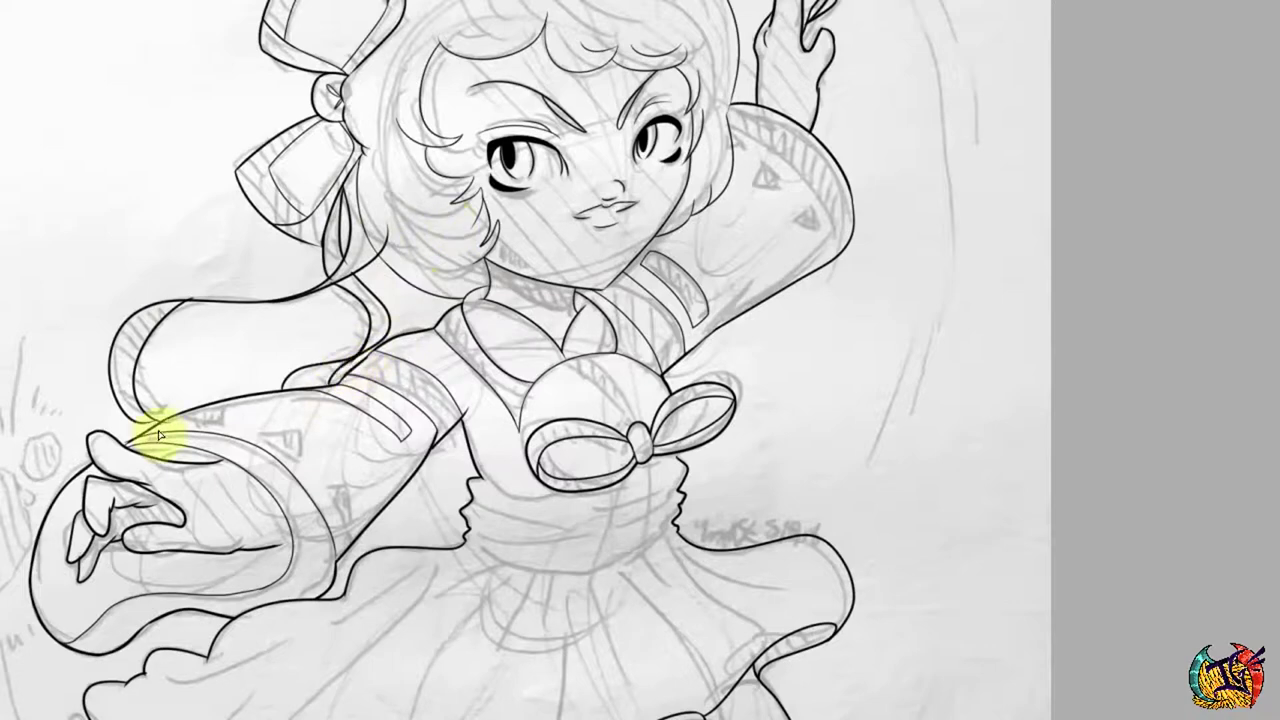
{"action": "scroll", "coordinate": [158, 434], "scroll_direction": "up", "scroll_amount": 2}
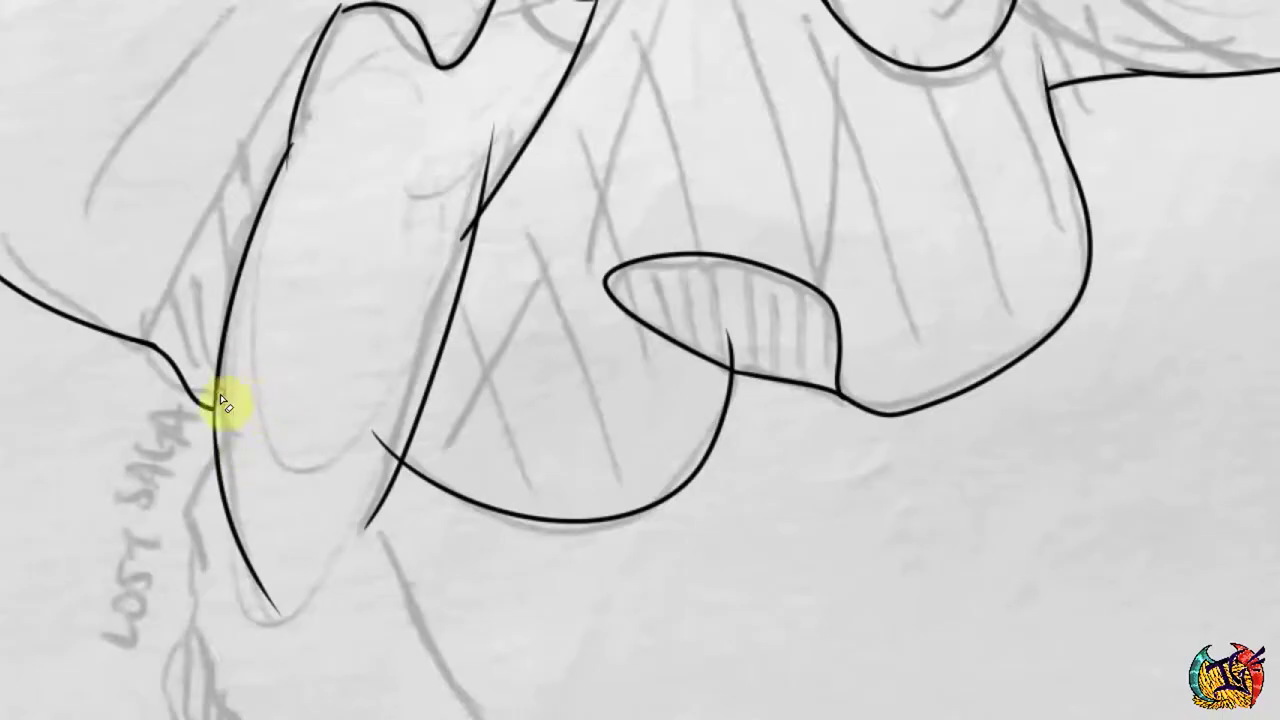
Trace the foot's left side, sole and right side past the toe in black ink.
{"action": "left_click_drag", "start_coordinate": [272, 605], "coordinate": [174, 543]}
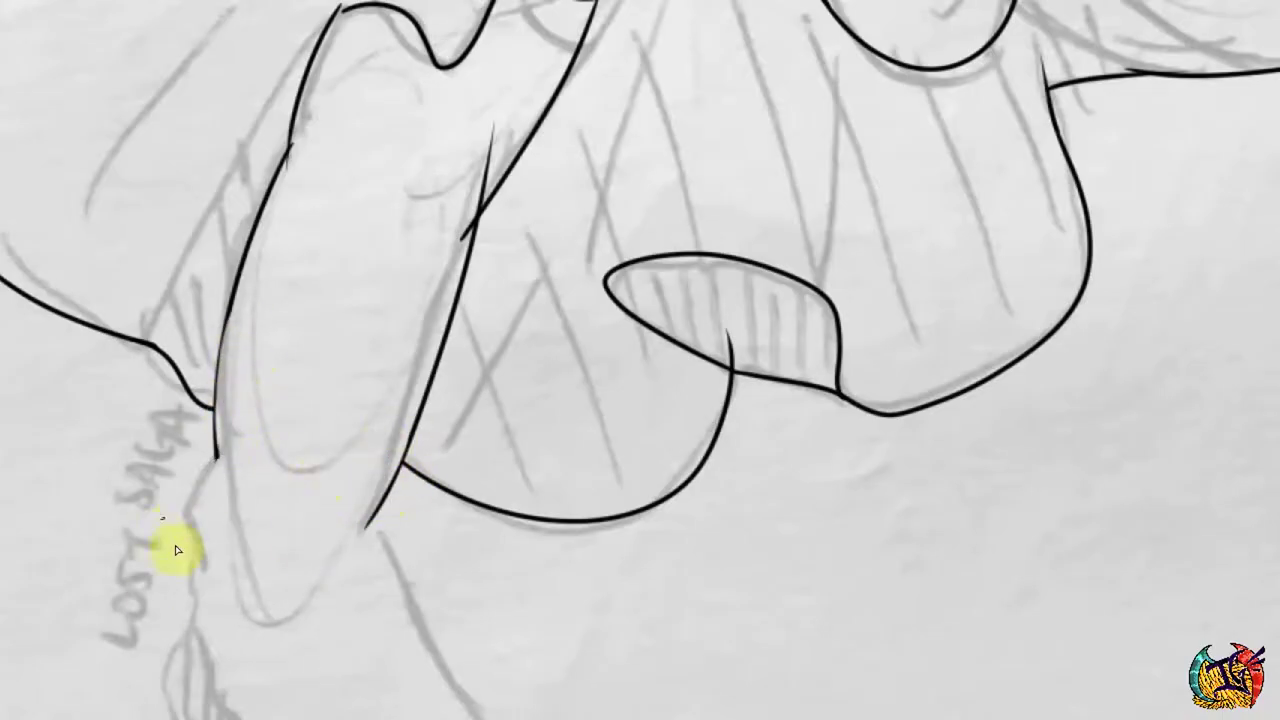
{"action": "scroll", "coordinate": [277, 280], "scroll_direction": "down", "scroll_amount": 5}
{"action": "mouse_move", "coordinate": [277, 275]}
{"action": "left_mouse_down"}
{"action": "mouse_move", "coordinate": [277, 409]}
{"action": "mouse_move", "coordinate": [491, 620]}
{"action": "mouse_move", "coordinate": [590, 590]}
{"action": "left_mouse_up"}
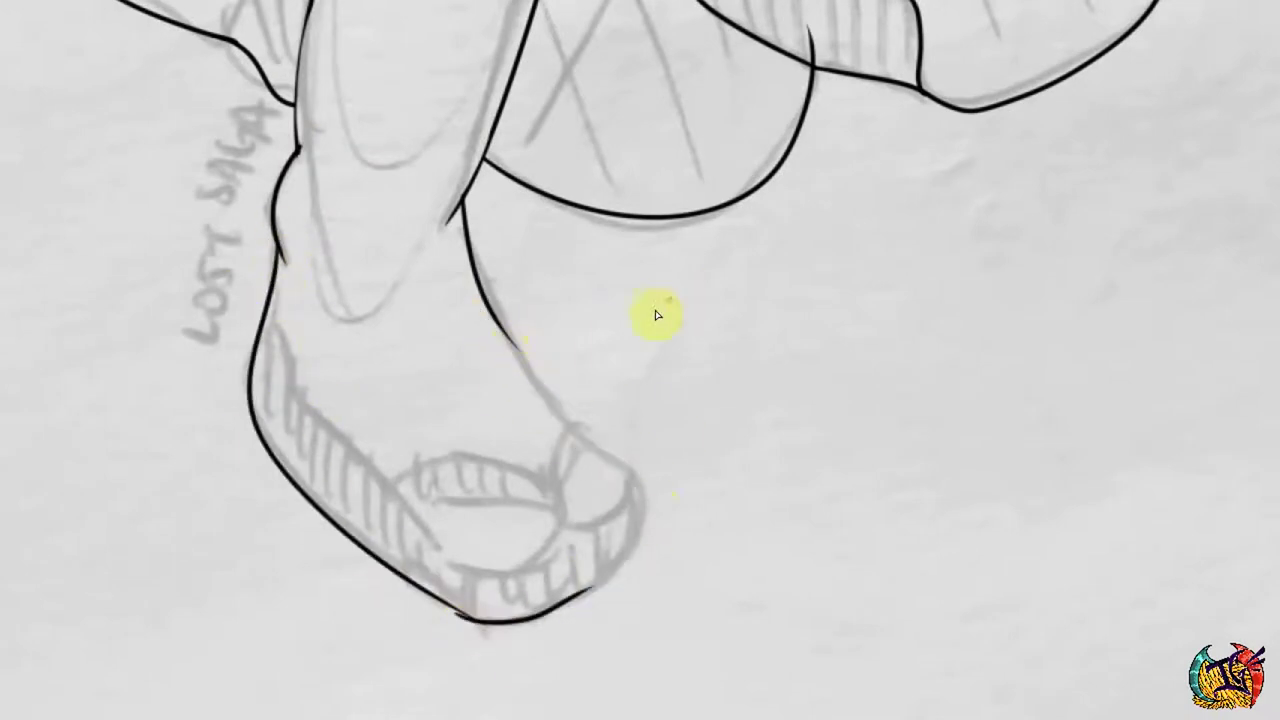
{"action": "left_click_drag", "start_coordinate": [505, 328], "coordinate": [586, 571]}
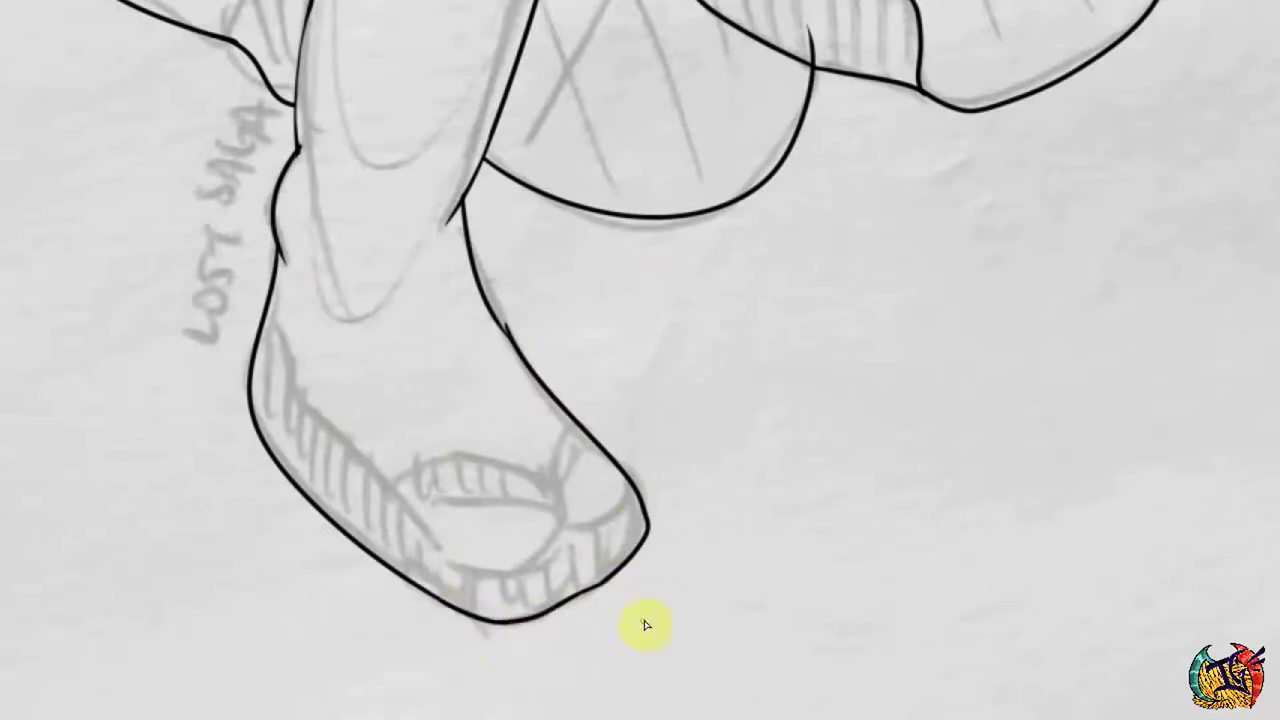
{"action": "scroll", "coordinate": [455, 233], "scroll_direction": "up", "scroll_amount": 3}
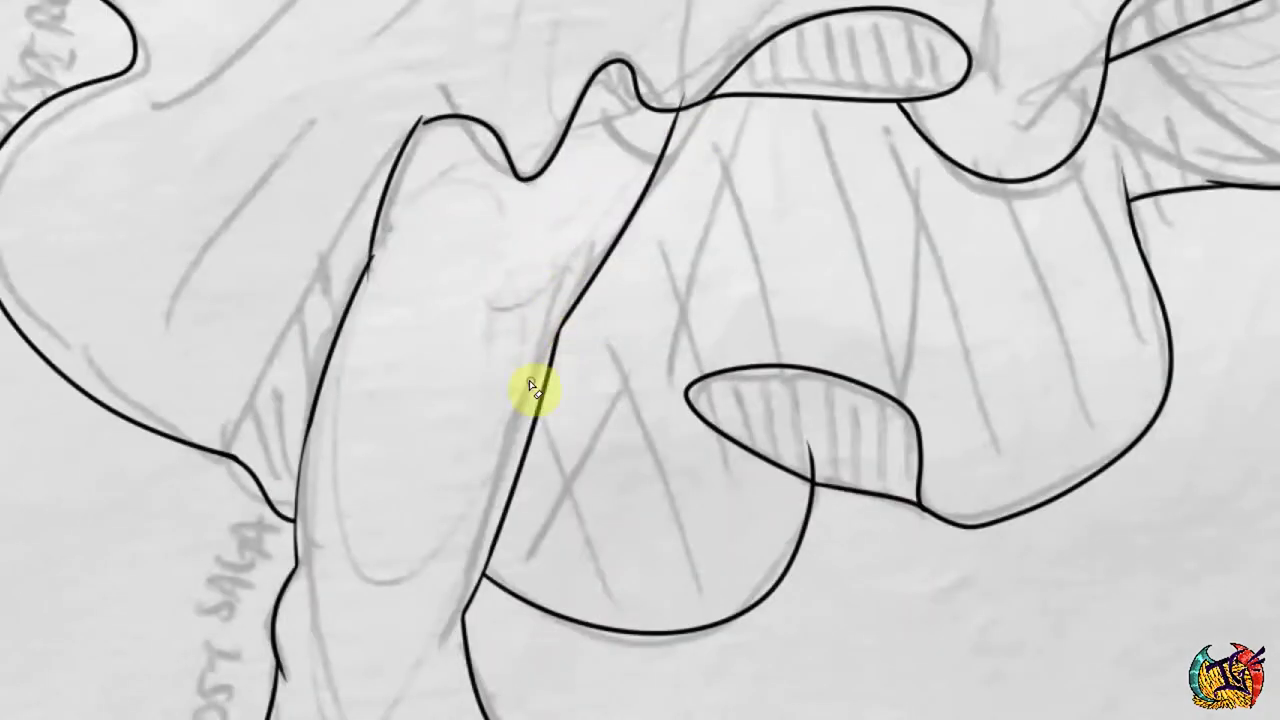
{"action": "scroll", "coordinate": [682, 258], "scroll_direction": "up", "scroll_amount": 3}
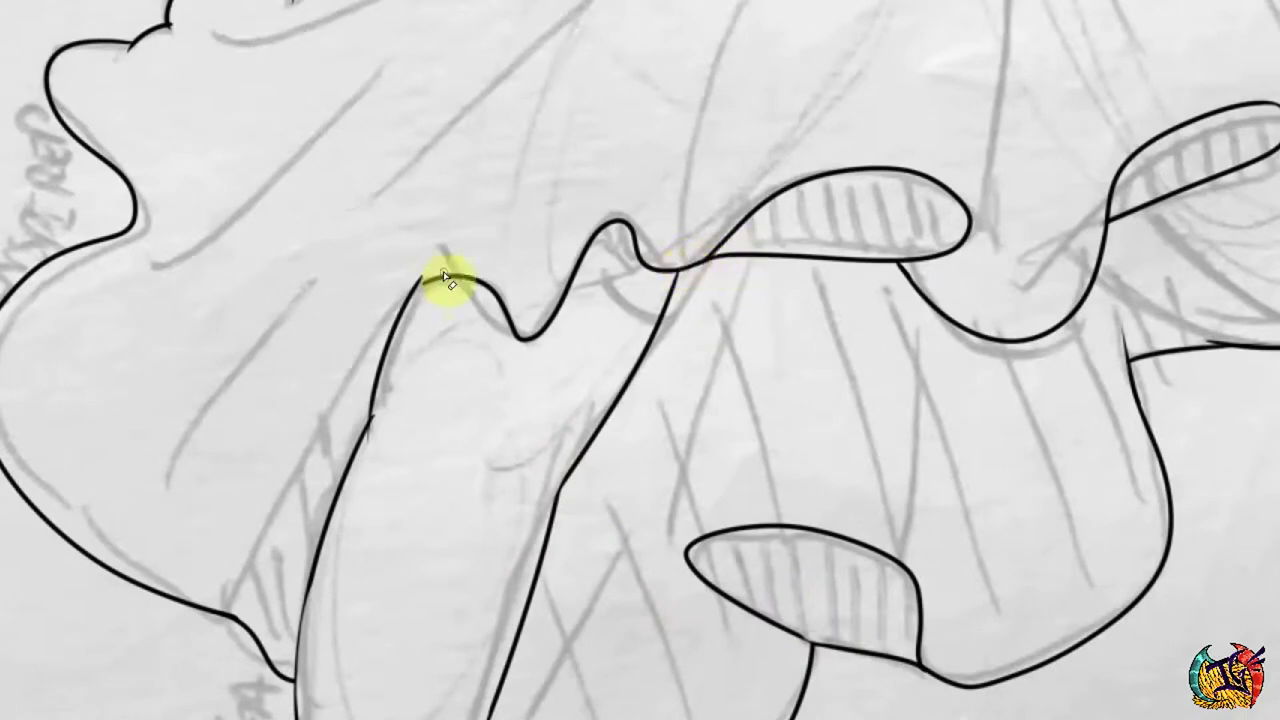
{"action": "scroll", "coordinate": [388, 425], "scroll_direction": "up", "scroll_amount": 3}
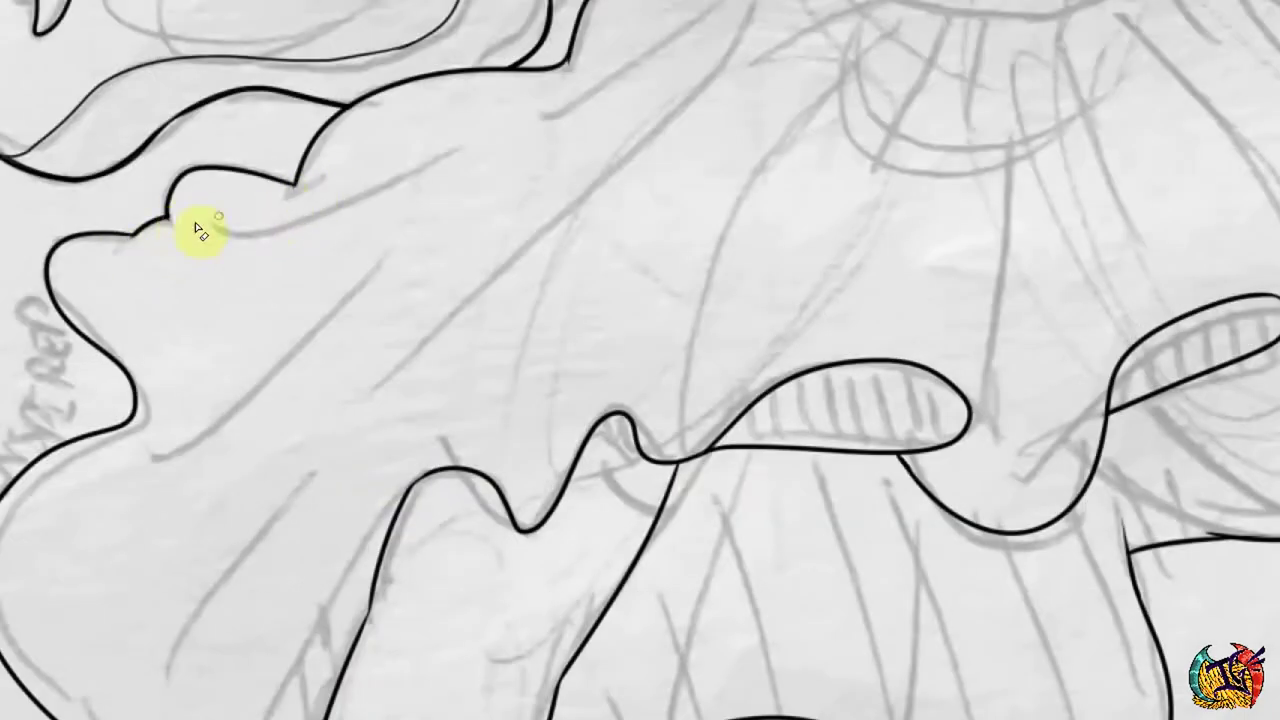
{"action": "scroll", "coordinate": [220, 212], "scroll_direction": "up", "scroll_amount": 10}
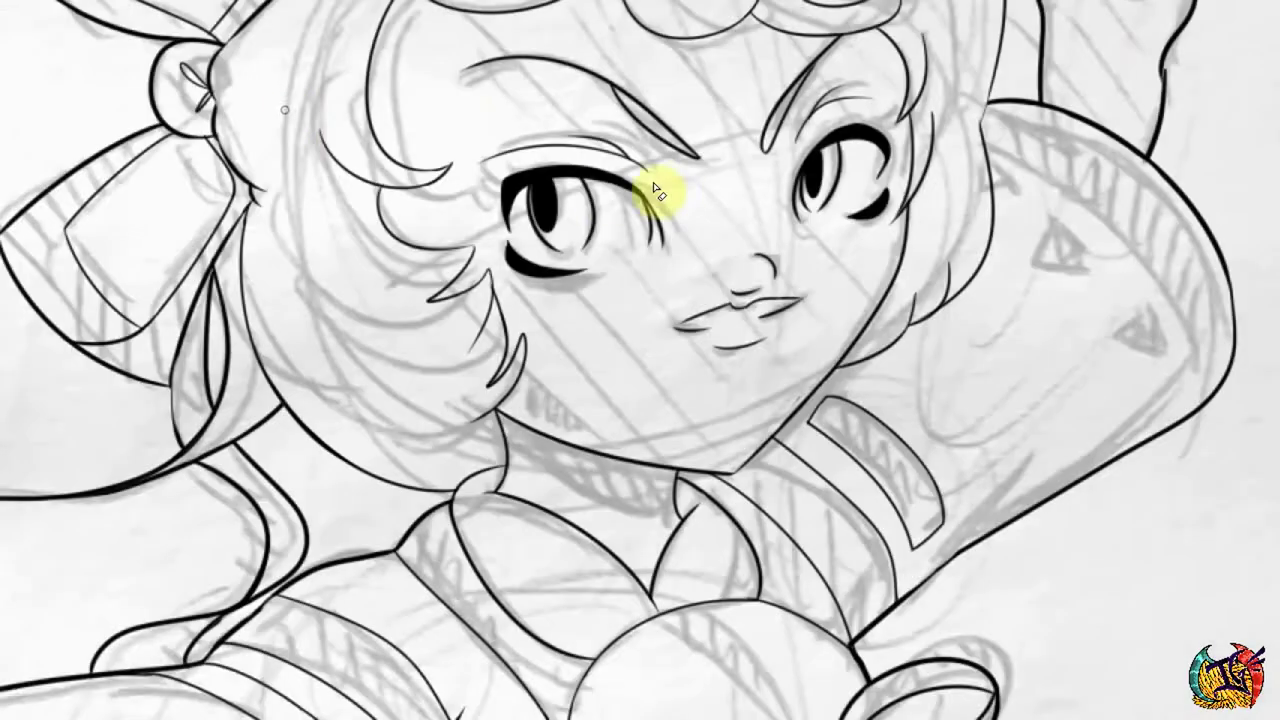
Rotate the canvas and ink small triangle decorations on the sleeve, redoing the bad strokes.
{"action": "scroll", "coordinate": [997, 178], "scroll_direction": "up", "scroll_amount": 2}
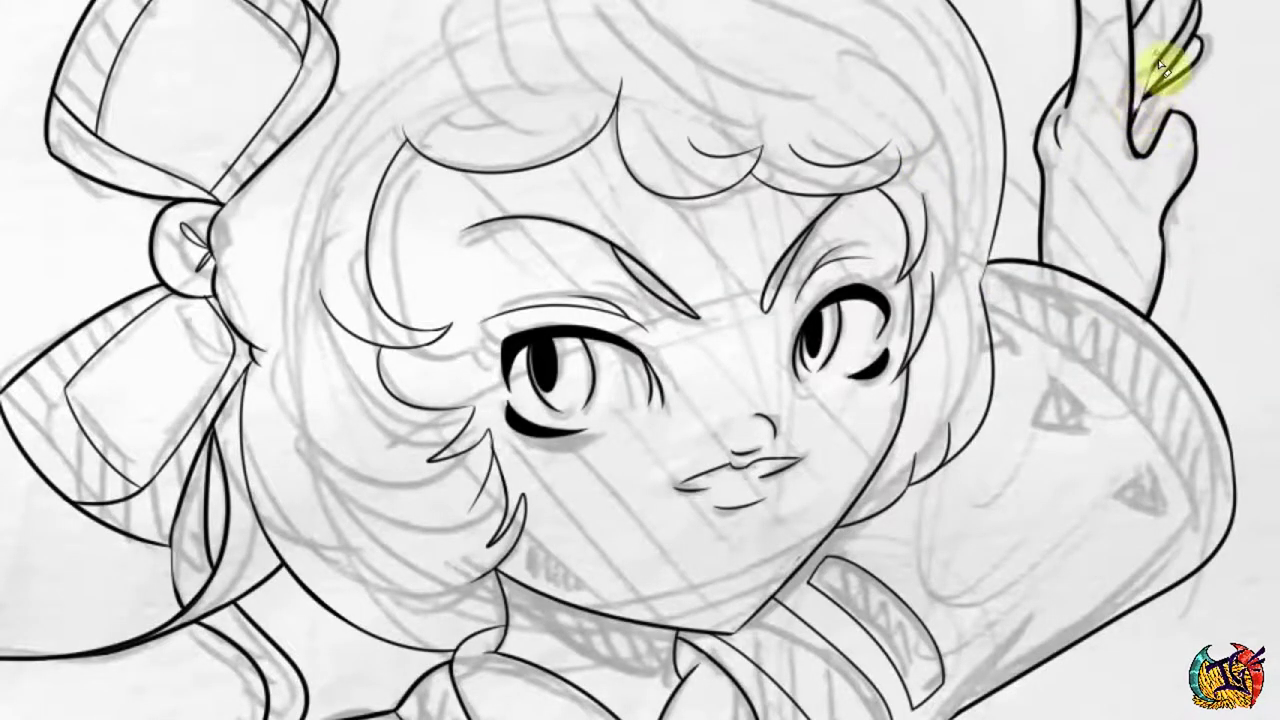
{"action": "mouse_move", "coordinate": [1150, 70]}
{"action": "left_mouse_down"}
{"action": "mouse_move", "coordinate": [1060, 220]}
{"action": "mouse_move", "coordinate": [316, 283]}
{"action": "left_mouse_up"}
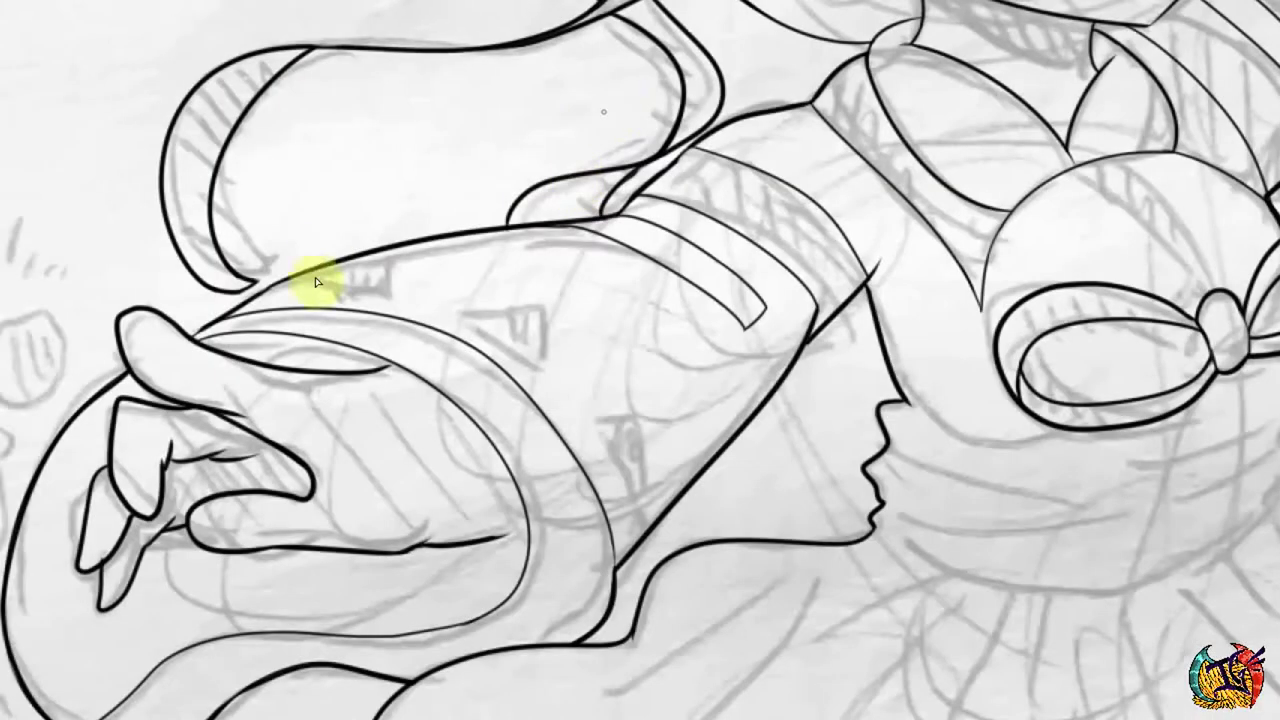
{"action": "left_click_drag", "start_coordinate": [390, 250], "coordinate": [383, 292]}
{"action": "left_click_drag", "start_coordinate": [505, 368], "coordinate": [561, 294]}
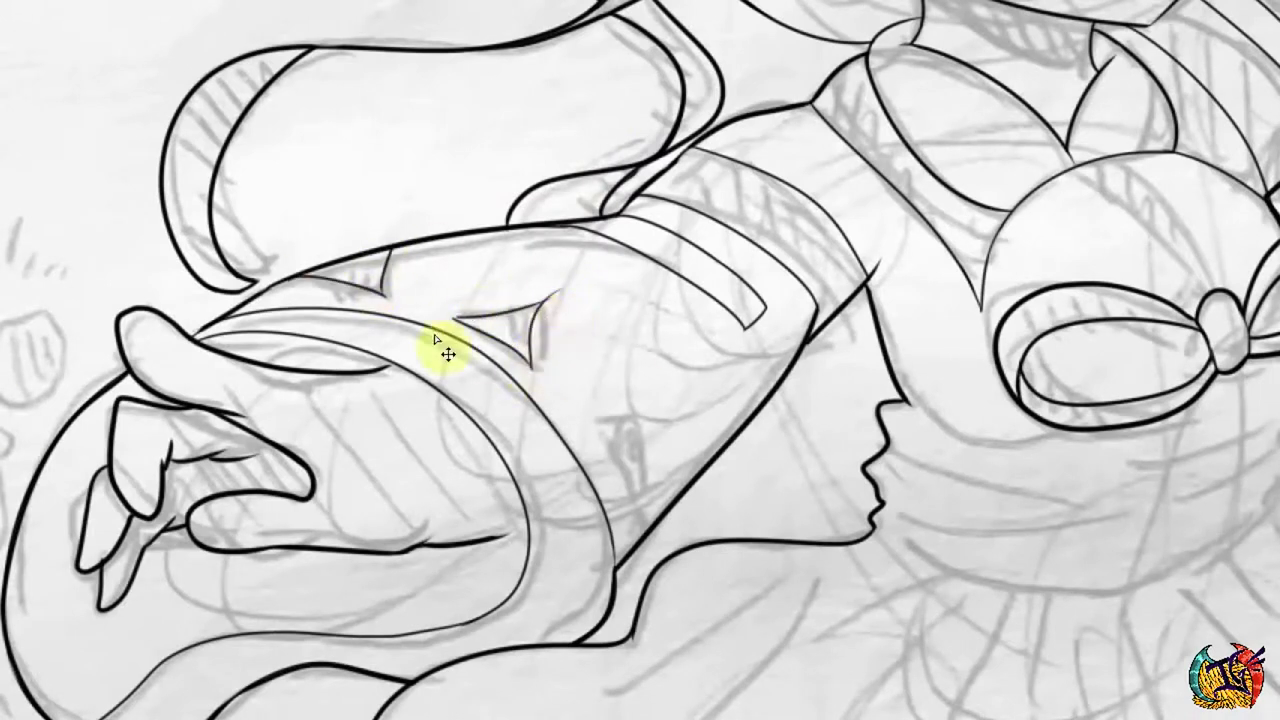
{"action": "key", "text": "ctrl+z"}
{"action": "key", "text": "ctrl+z"}
{"action": "left_click_drag", "start_coordinate": [452, 318], "coordinate": [548, 373]}
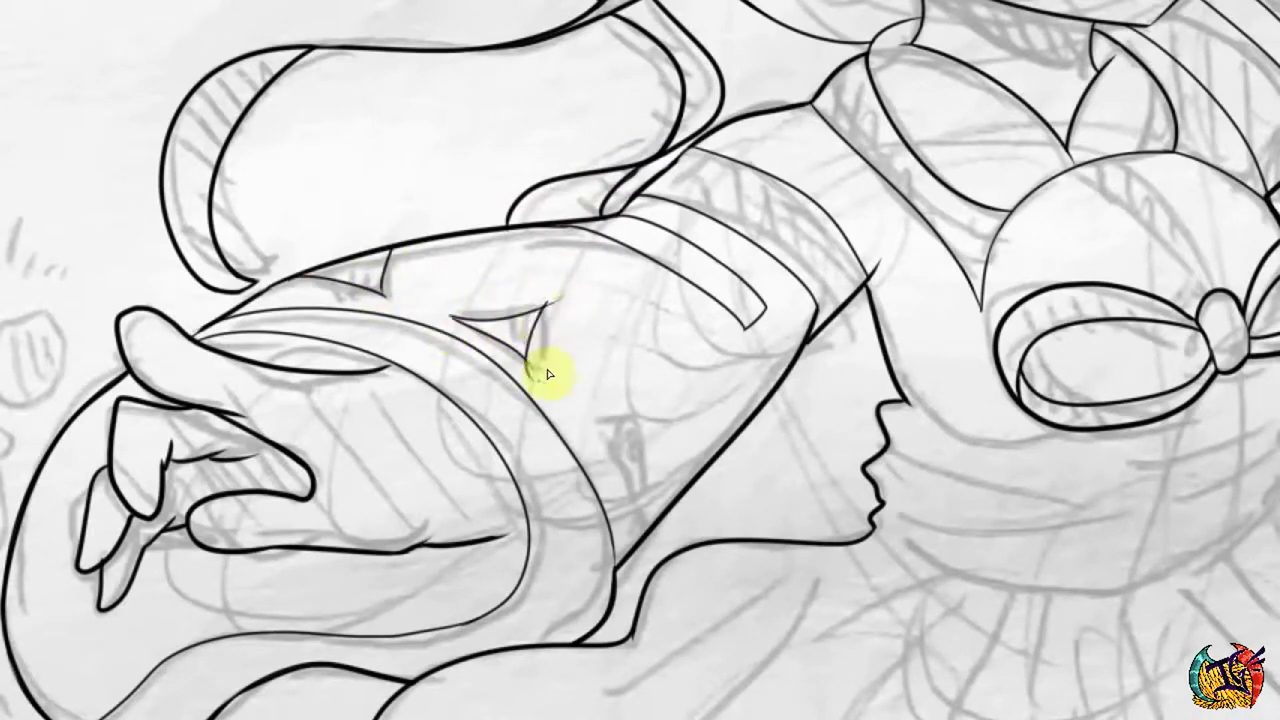
{"action": "key", "text": "ctrl+z"}
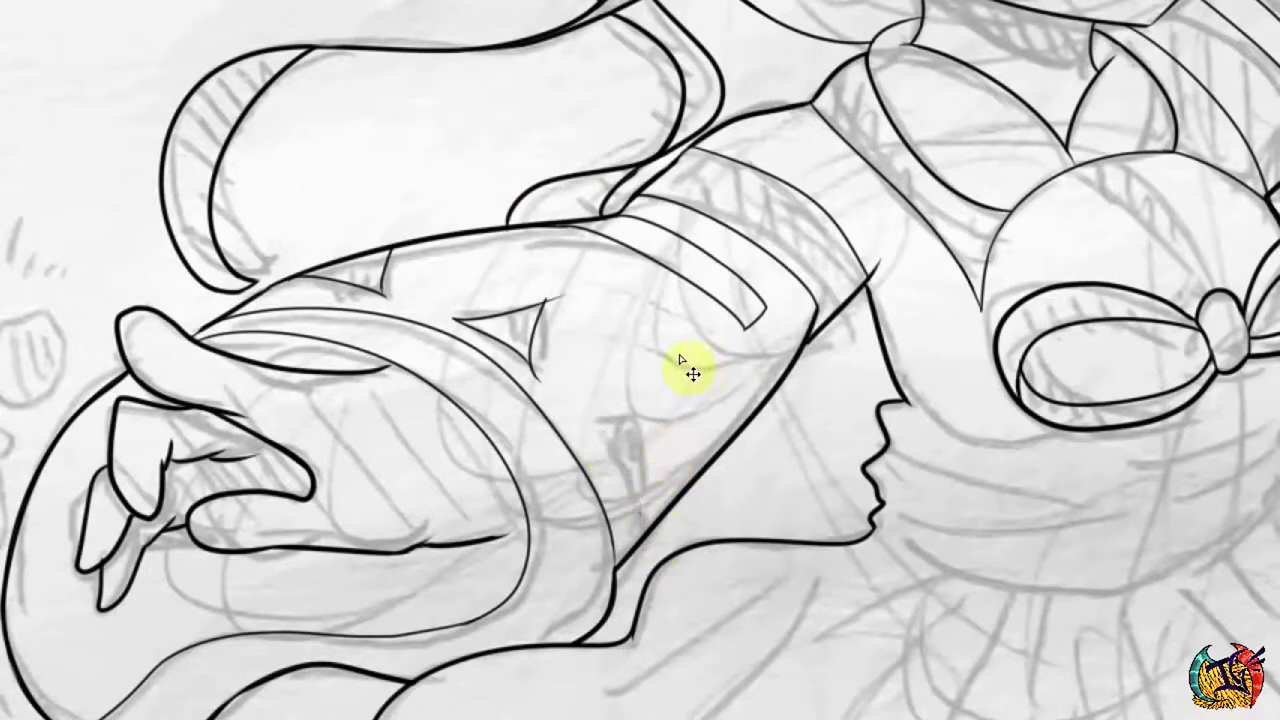
{"action": "key", "text": "ctrl+z"}
{"action": "left_click_drag", "start_coordinate": [455, 318], "coordinate": [529, 330]}
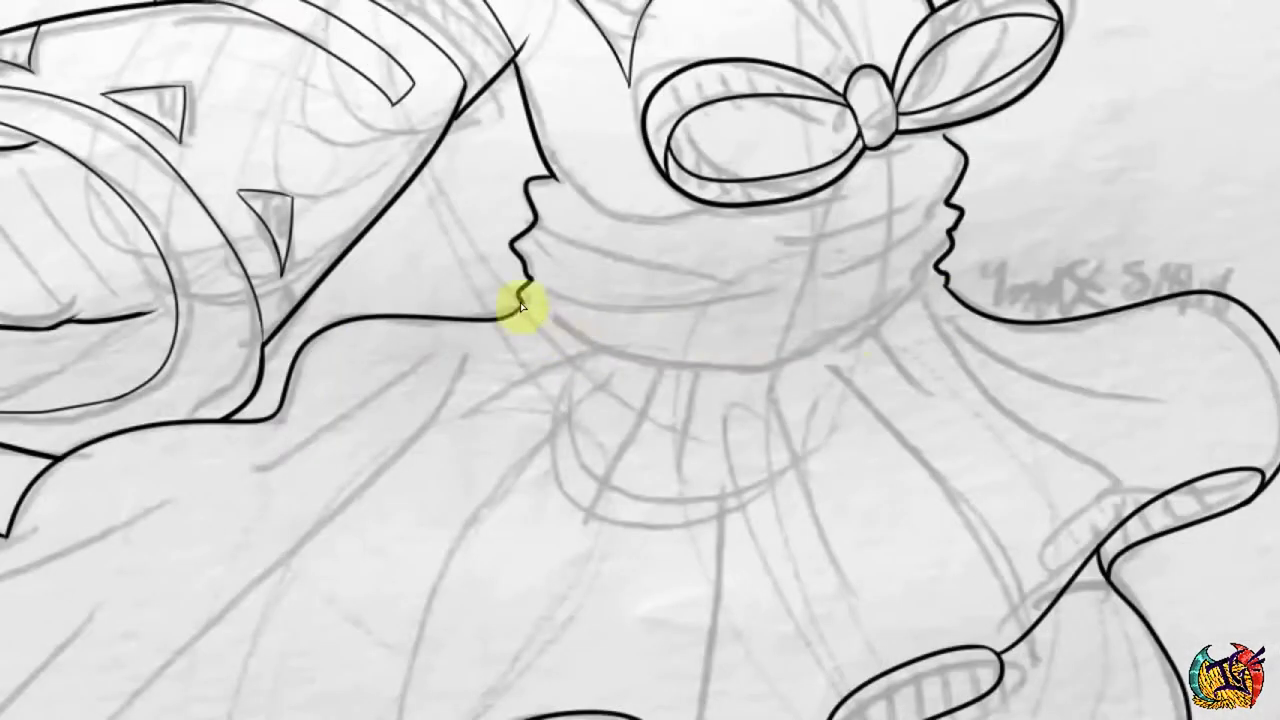
Draw a flat lower edge line along the waist sash.
{"action": "mouse_move", "coordinate": [520, 305]}
{"action": "left_mouse_down"}
{"action": "mouse_move", "coordinate": [646, 383]}
{"action": "mouse_move", "coordinate": [878, 257]}
{"action": "mouse_move", "coordinate": [912, 293]}
{"action": "mouse_move", "coordinate": [955, 286]}
{"action": "left_mouse_up"}
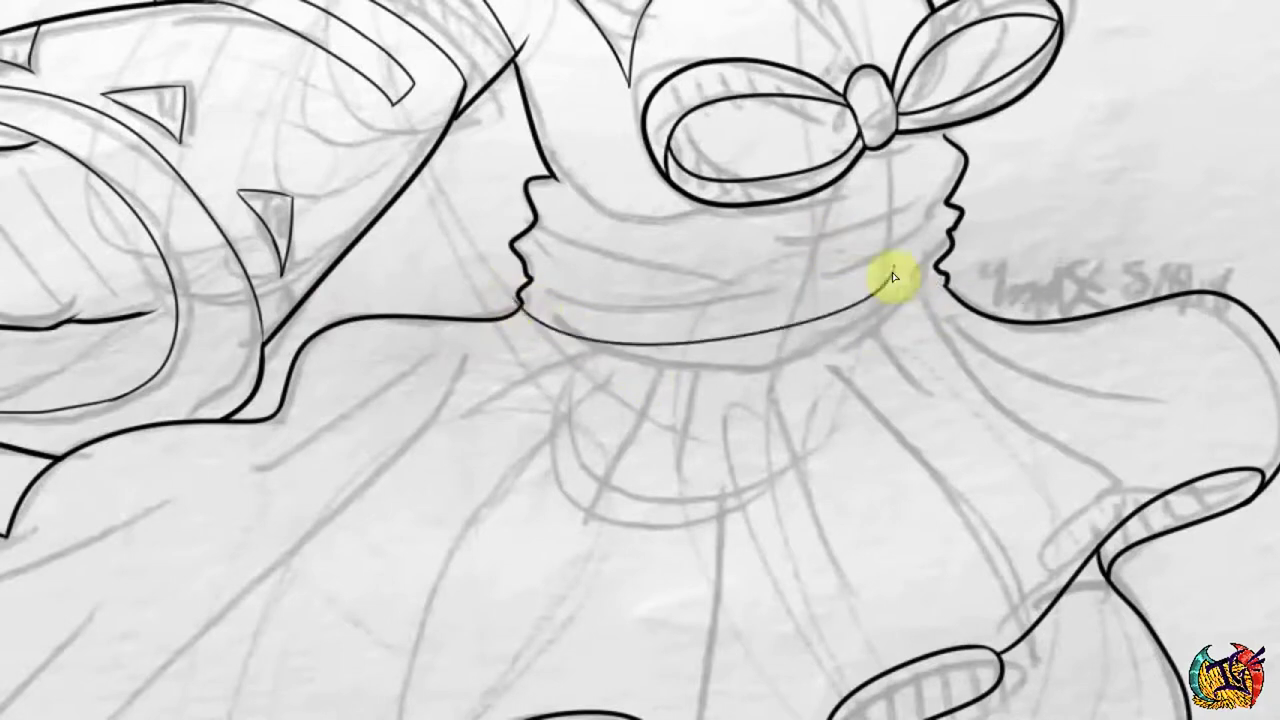
{"action": "key", "text": "ctrl+z"}
{"action": "left_click_drag", "start_coordinate": [522, 302], "coordinate": [848, 330]}
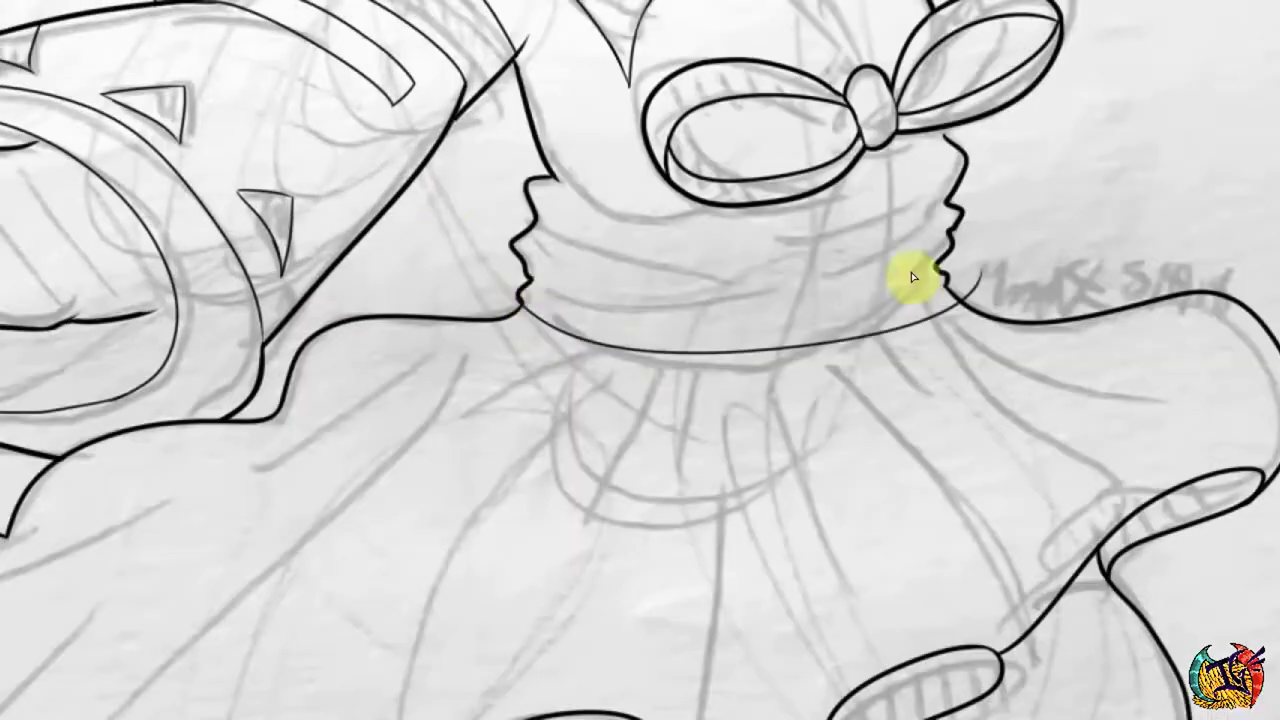
Restore the sash line, continue it under the bow, and add a line inside the right bow loop.
{"action": "key", "text": "ctrl+z"}
{"action": "key", "text": "ctrl+y"}
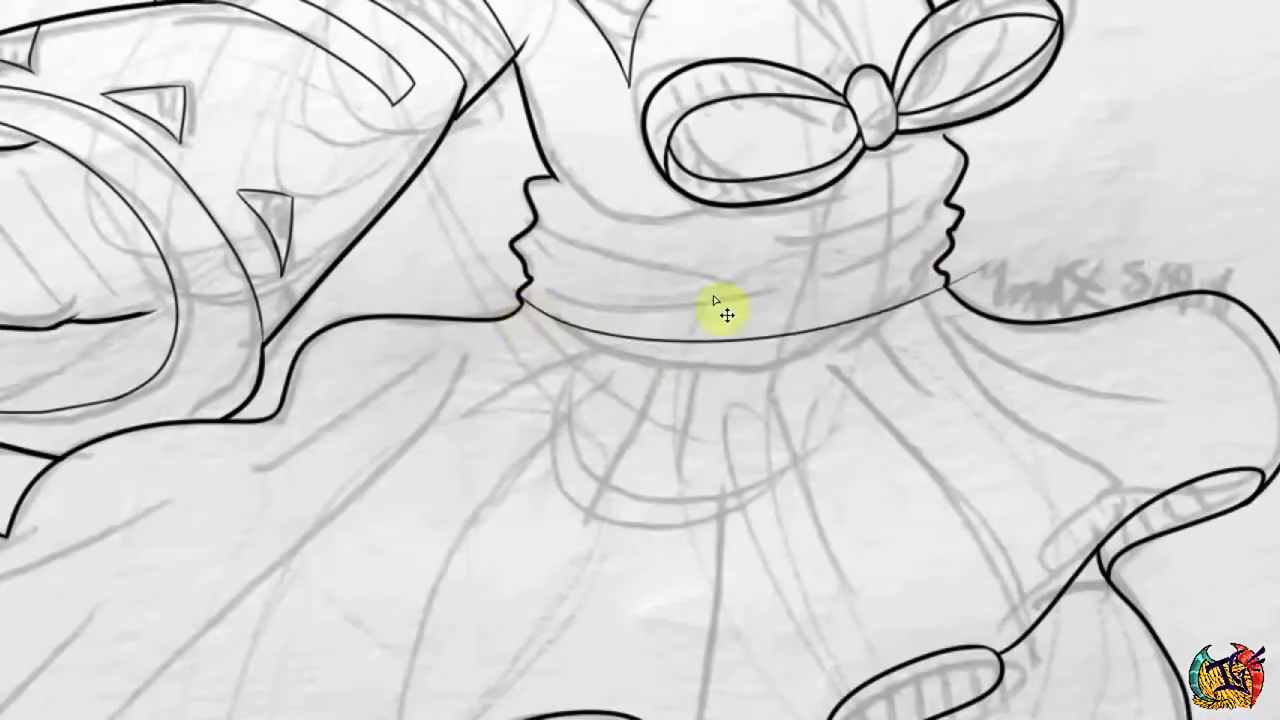
{"action": "key", "text": "ctrl+z"}
{"action": "key", "text": "ctrl+y"}
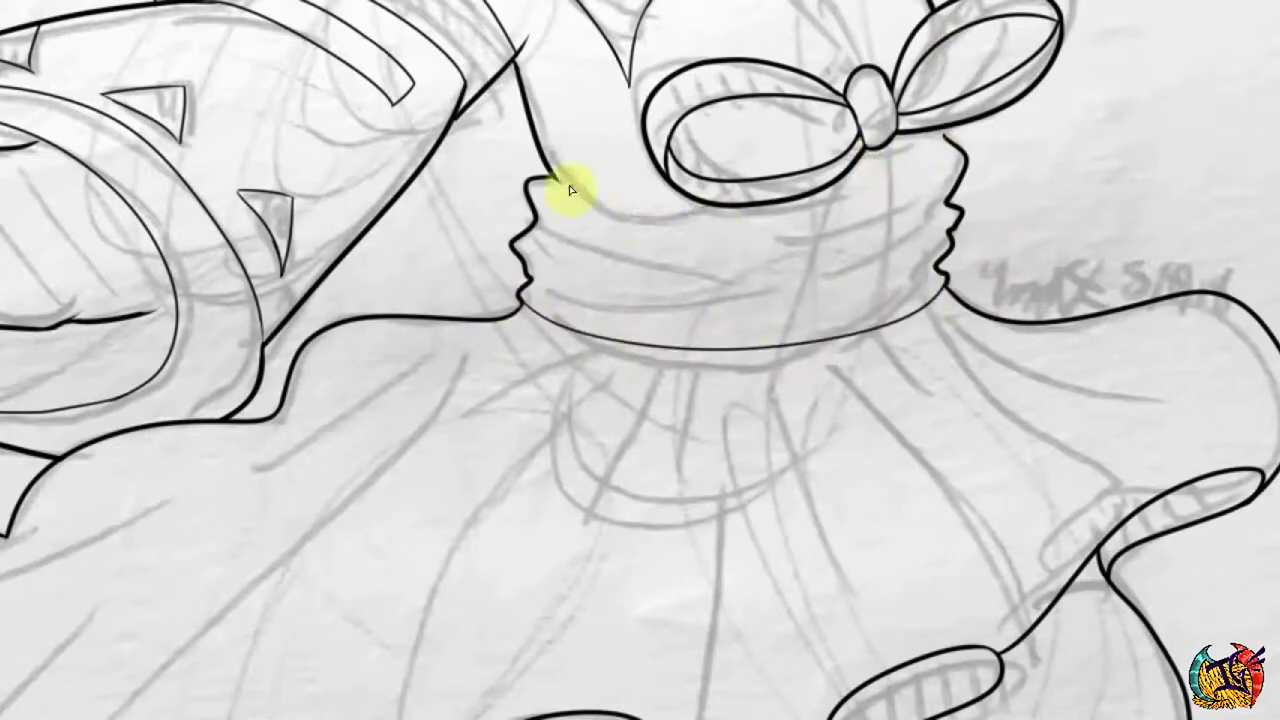
{"action": "left_click_drag", "start_coordinate": [550, 178], "coordinate": [740, 206]}
{"action": "left_click_drag", "start_coordinate": [947, 36], "coordinate": [958, 85]}
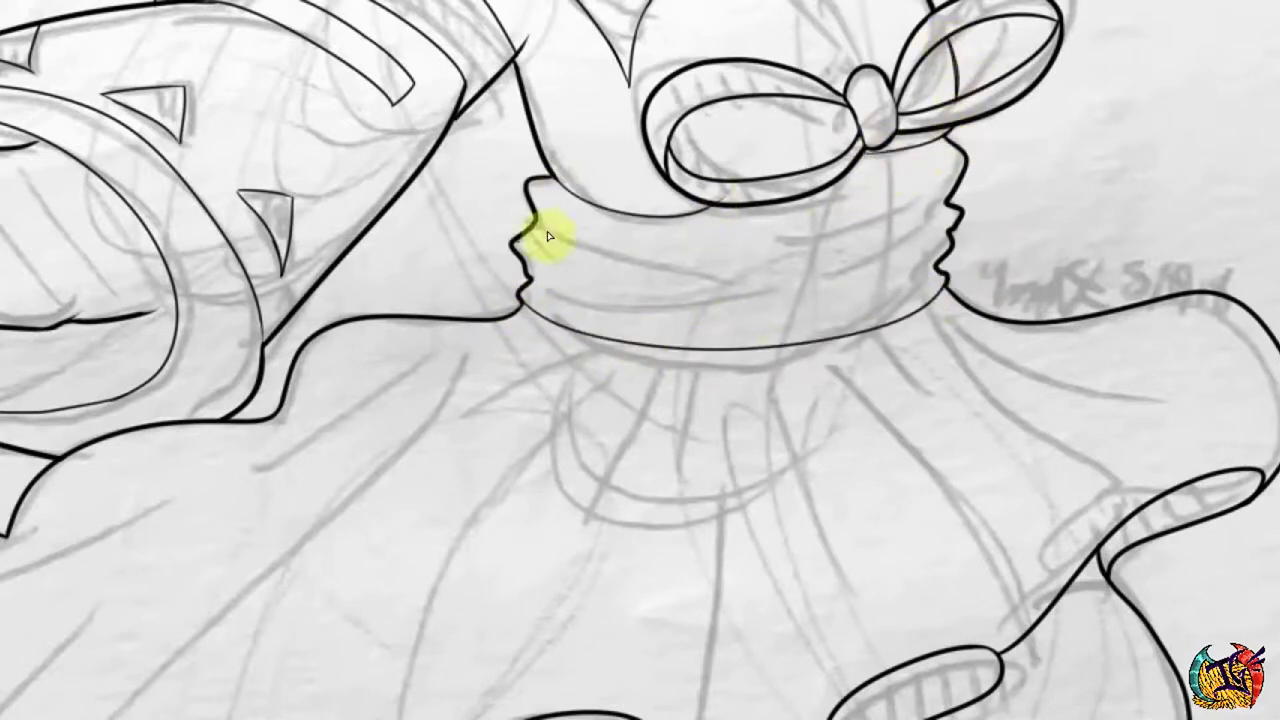
Ink two curved folds across the wrap under the bow, then hide the sketch layer.
{"action": "left_click_drag", "start_coordinate": [812, 100], "coordinate": [314, 223]}
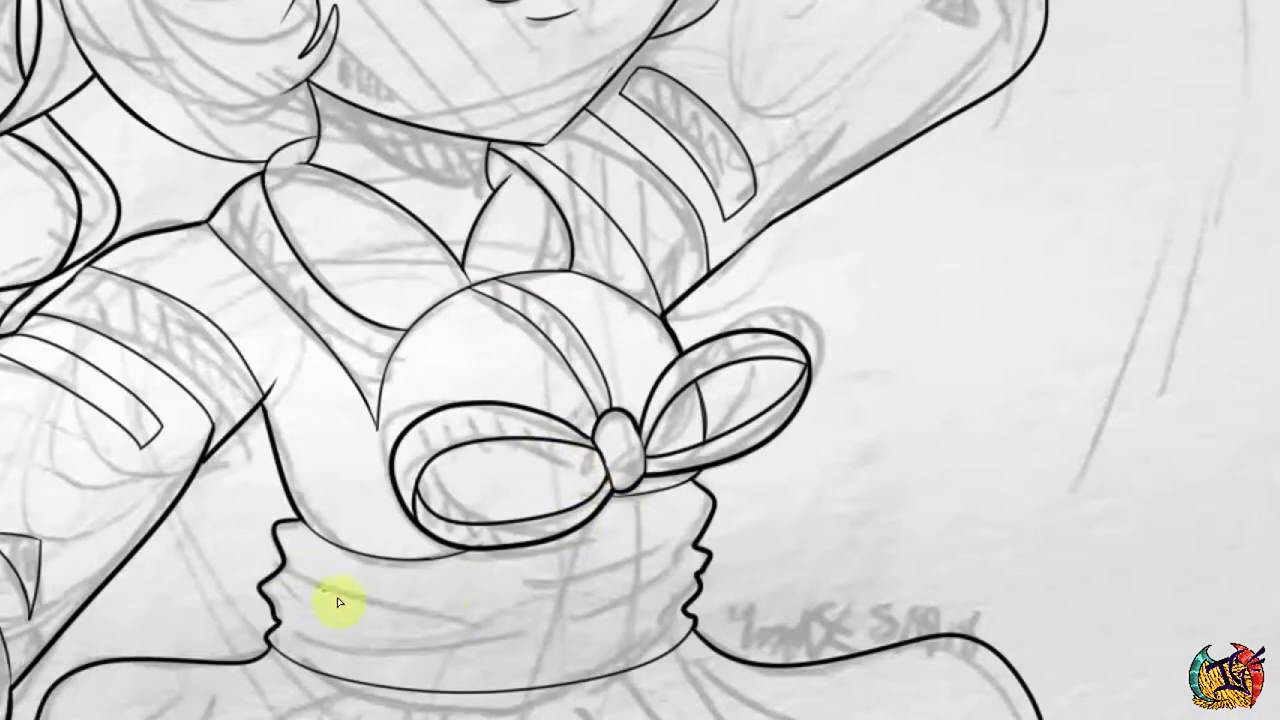
{"action": "mouse_move", "coordinate": [340, 601]}
{"action": "left_mouse_down"}
{"action": "mouse_move", "coordinate": [395, 618]}
{"action": "mouse_move", "coordinate": [691, 589]}
{"action": "left_mouse_up"}
{"action": "left_click_drag", "start_coordinate": [700, 545], "coordinate": [703, 614]}
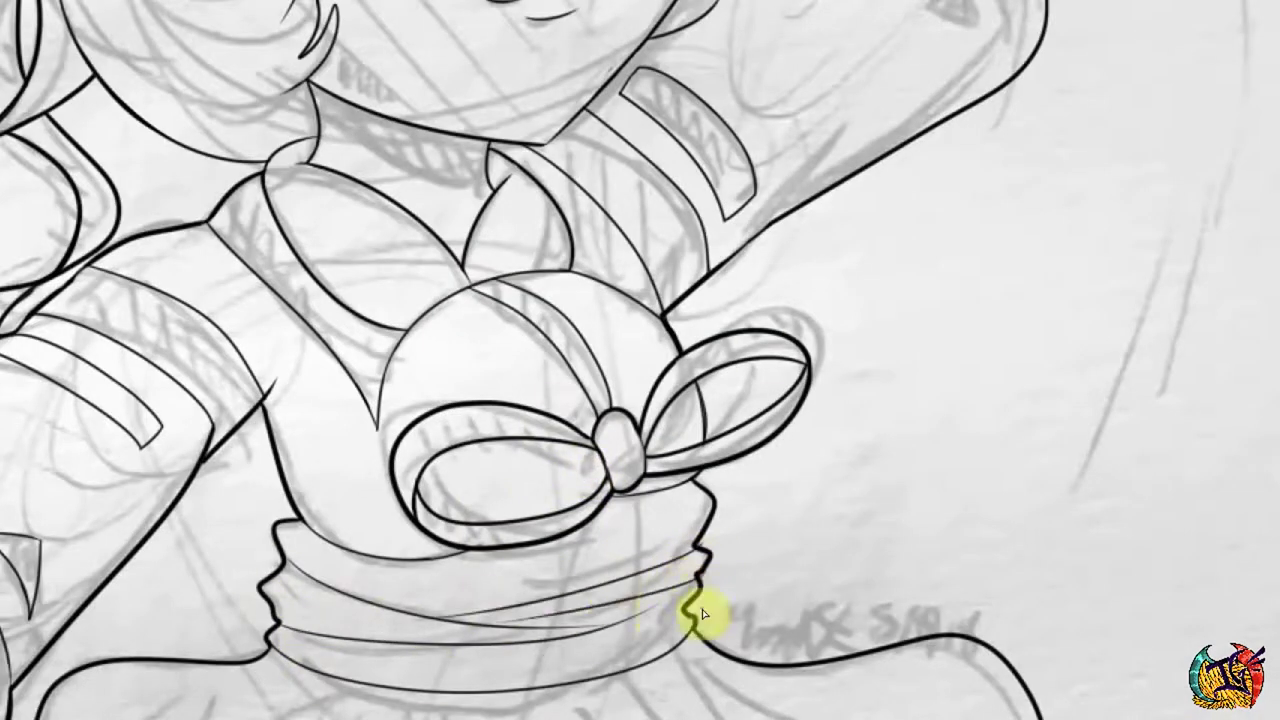
{"action": "key", "text": "ctrl+z"}
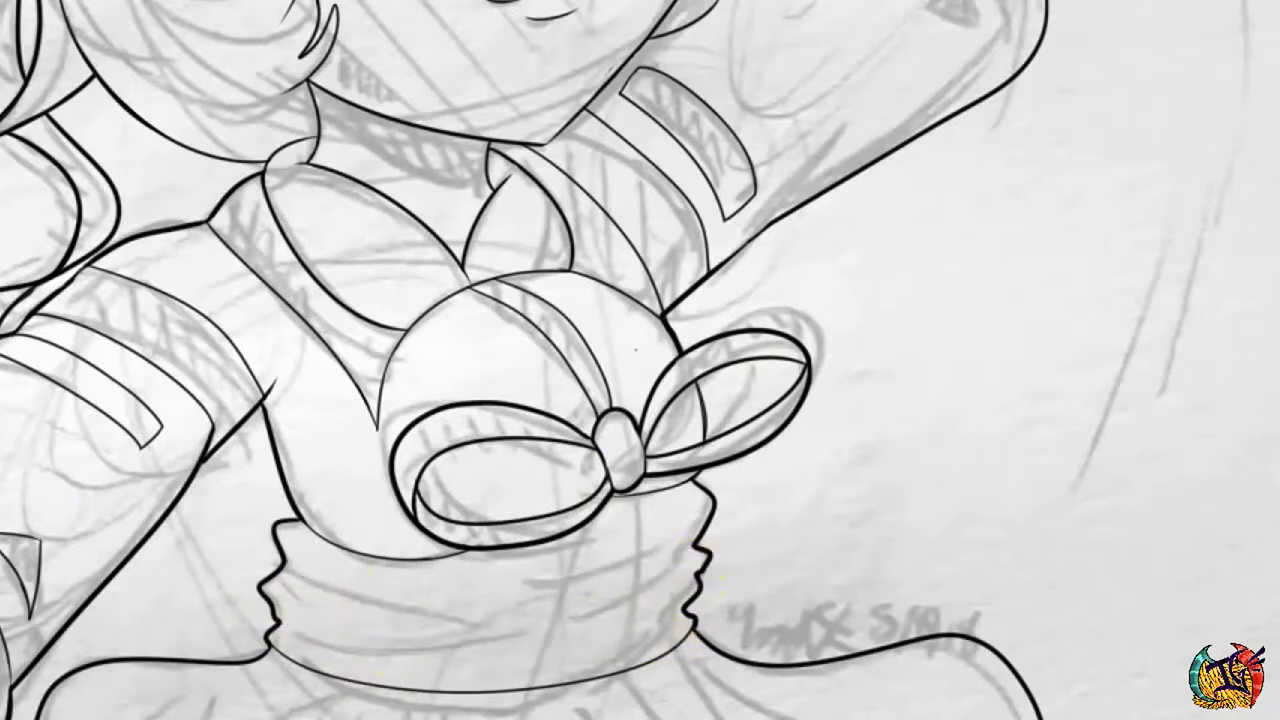
{"action": "left_click_drag", "start_coordinate": [290, 593], "coordinate": [633, 565]}
{"action": "left_click_drag", "start_coordinate": [272, 622], "coordinate": [685, 605]}
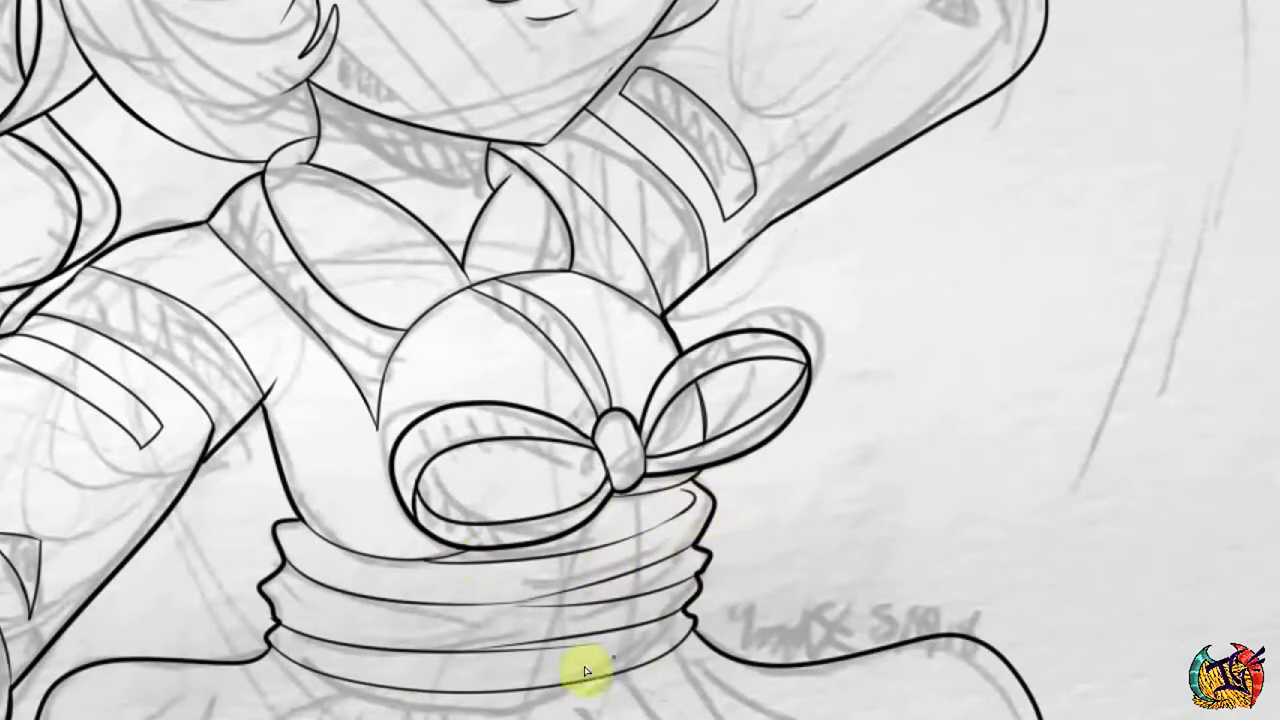
{"action": "key", "text": "ctrl+comma"}
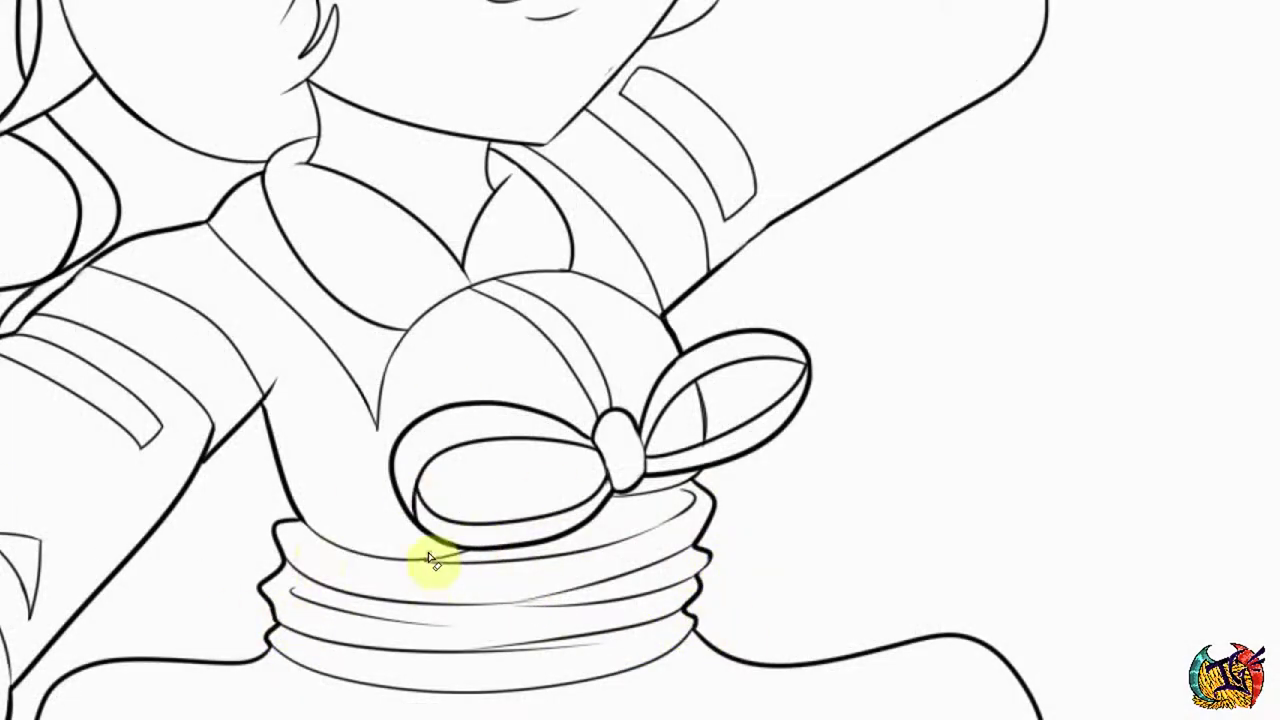
Draw a long thin fold line down the skirt from the waistband.
{"action": "scroll", "coordinate": [433, 562], "scroll_direction": "down", "scroll_amount": 2}
{"action": "scroll", "coordinate": [466, 557], "scroll_direction": "down", "scroll_amount": 5}
{"action": "scroll", "coordinate": [1157, 260], "scroll_direction": "down", "scroll_amount": 1}
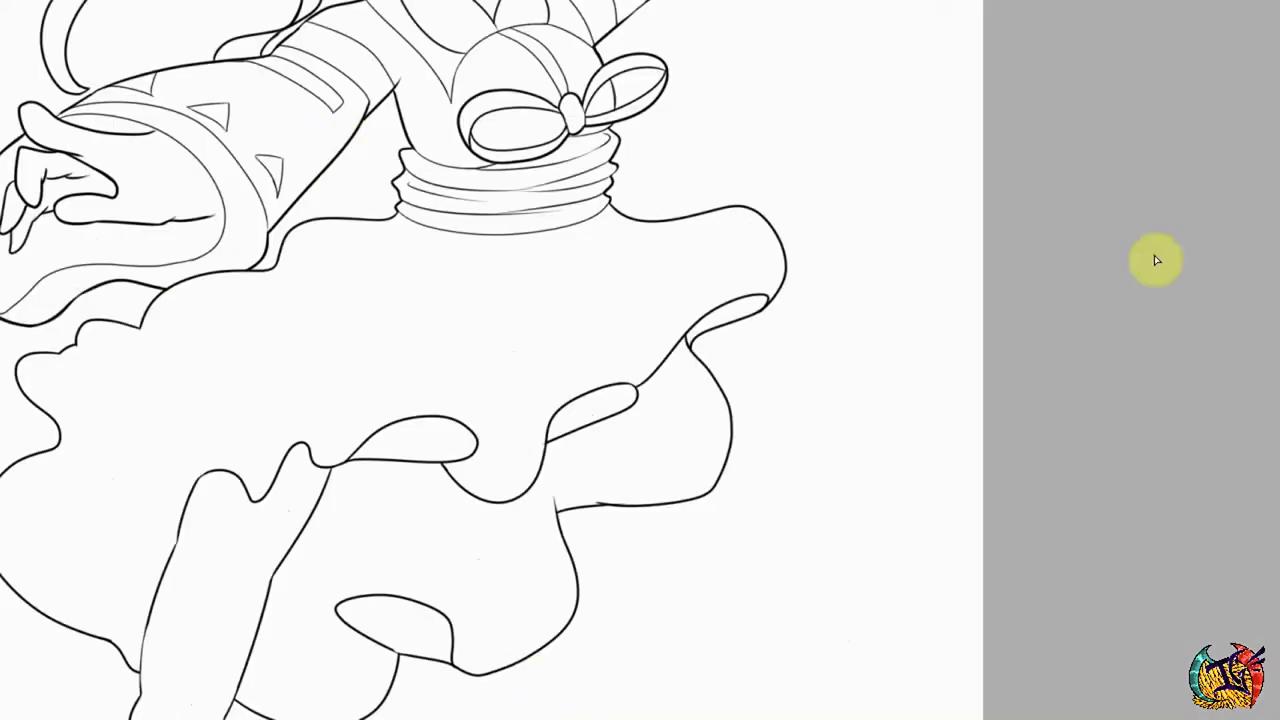
{"action": "scroll", "coordinate": [1157, 260], "scroll_direction": "up", "scroll_amount": 2}
{"action": "scroll", "coordinate": [298, 540], "scroll_direction": "up", "scroll_amount": 2}
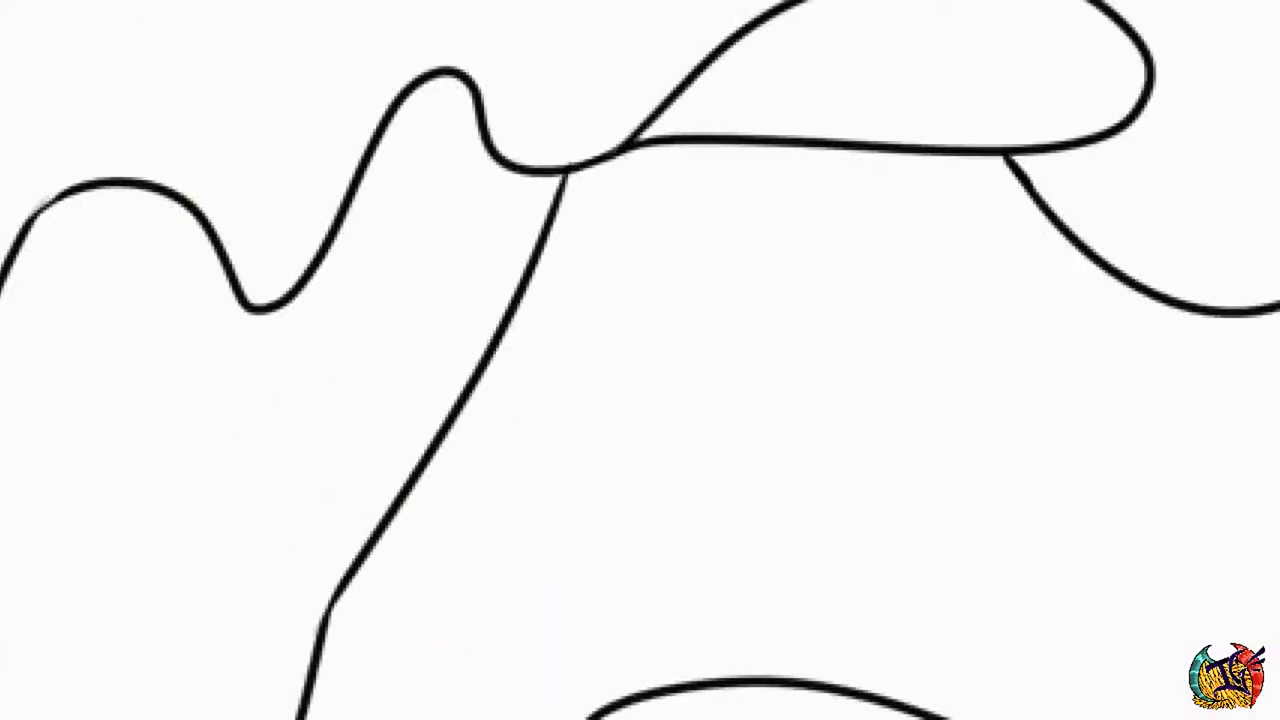
{"action": "scroll", "coordinate": [614, 190], "scroll_direction": "down", "scroll_amount": 1}
{"action": "scroll", "coordinate": [614, 190], "scroll_direction": "down", "scroll_amount": 3}
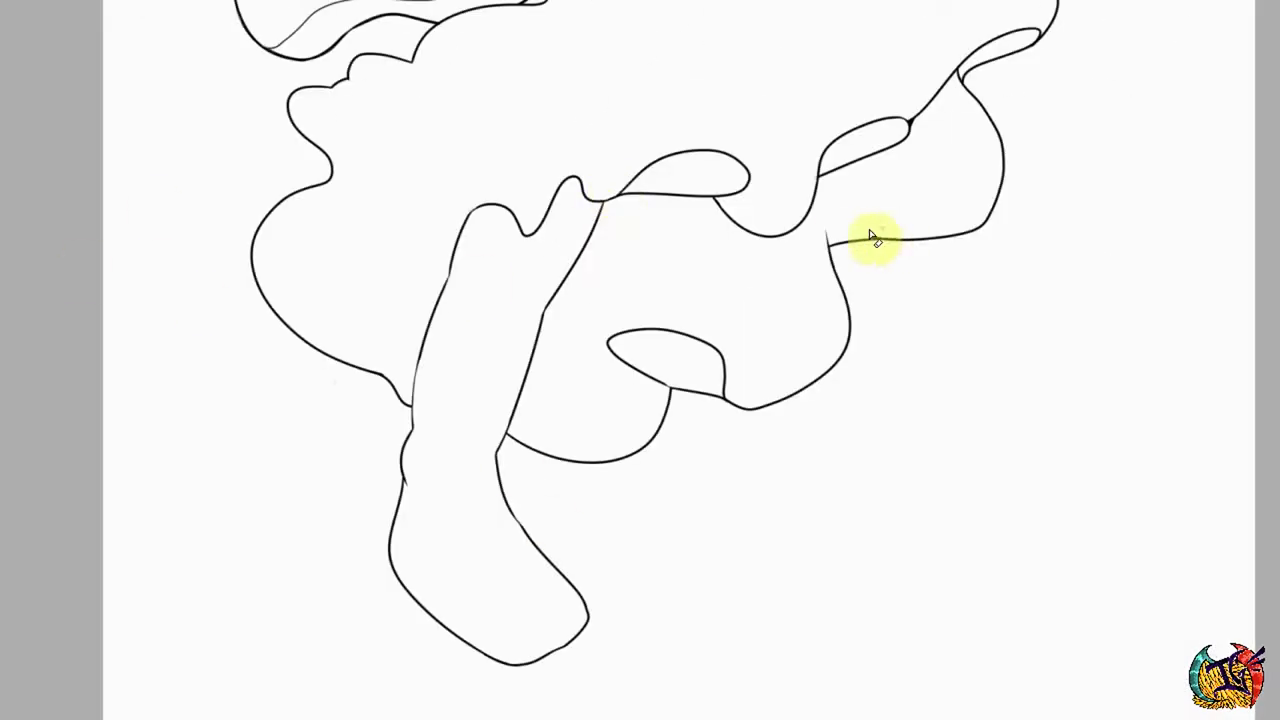
{"action": "scroll", "coordinate": [913, 240], "scroll_direction": "down", "scroll_amount": 2}
{"action": "scroll", "coordinate": [609, 580], "scroll_direction": "down", "scroll_amount": 1}
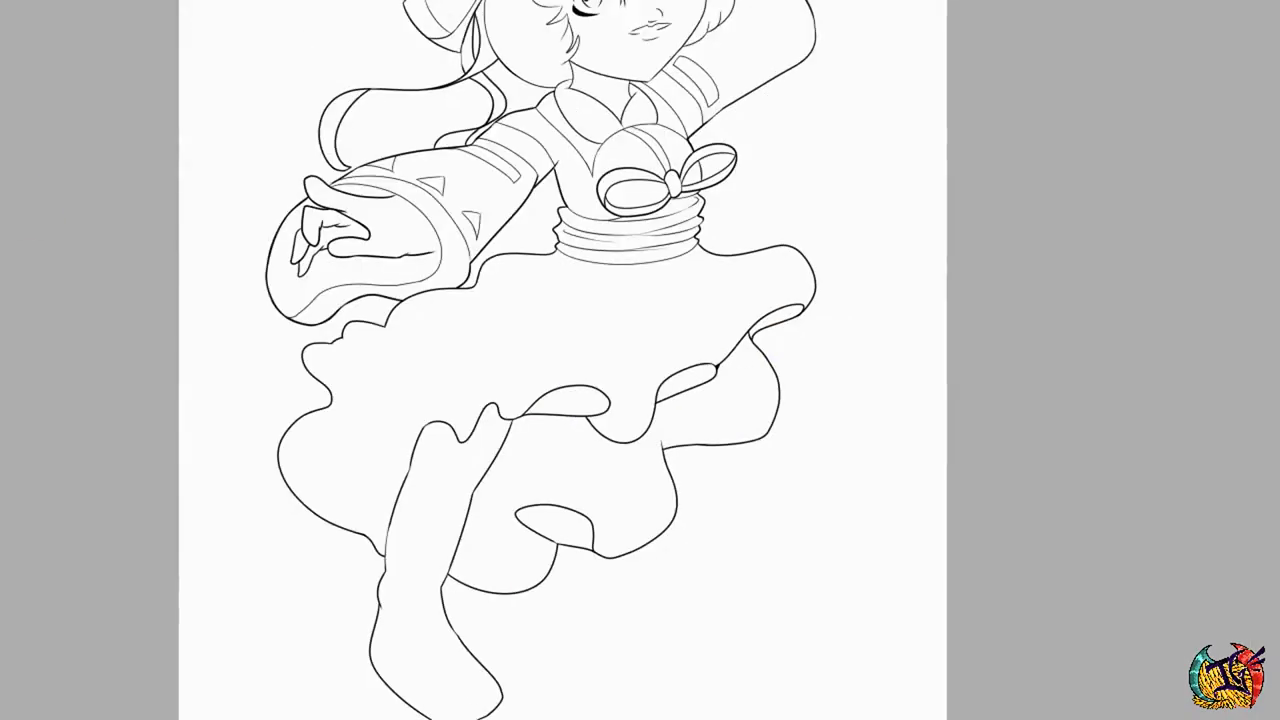
{"action": "scroll", "coordinate": [540, 682], "scroll_direction": "up", "scroll_amount": 2}
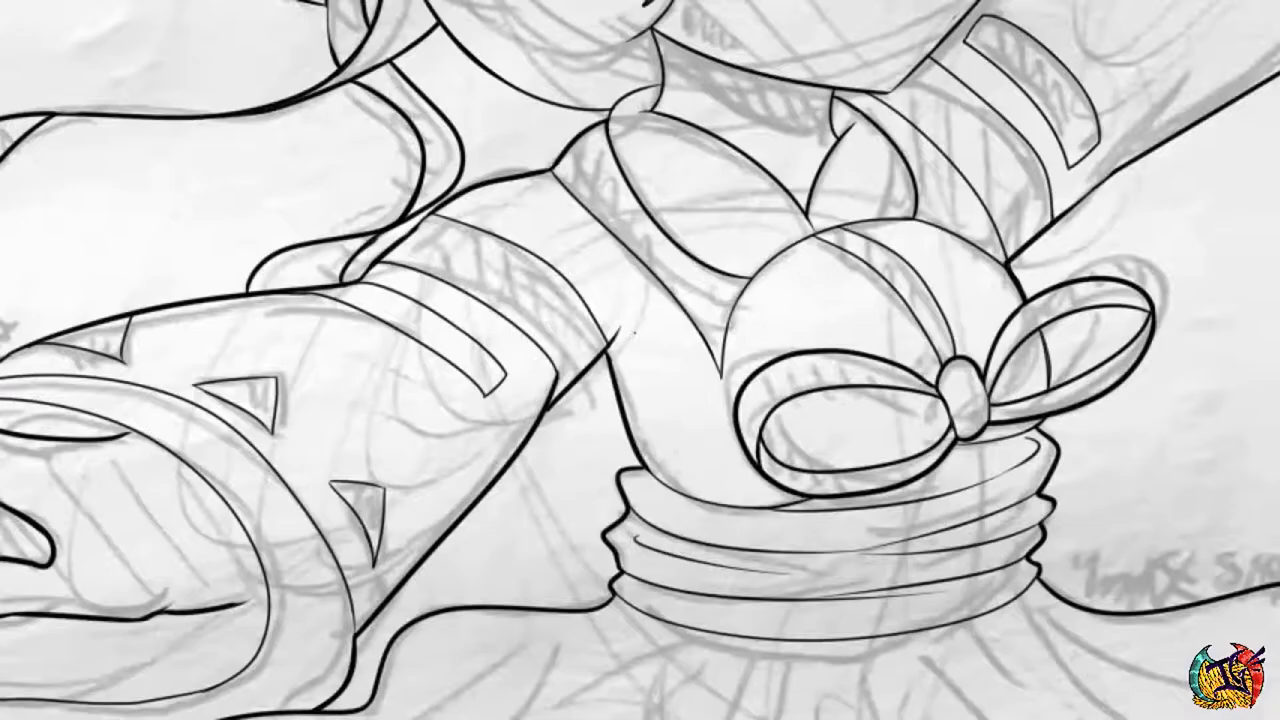
{"action": "scroll", "coordinate": [333, 473], "scroll_direction": "up", "scroll_amount": 2}
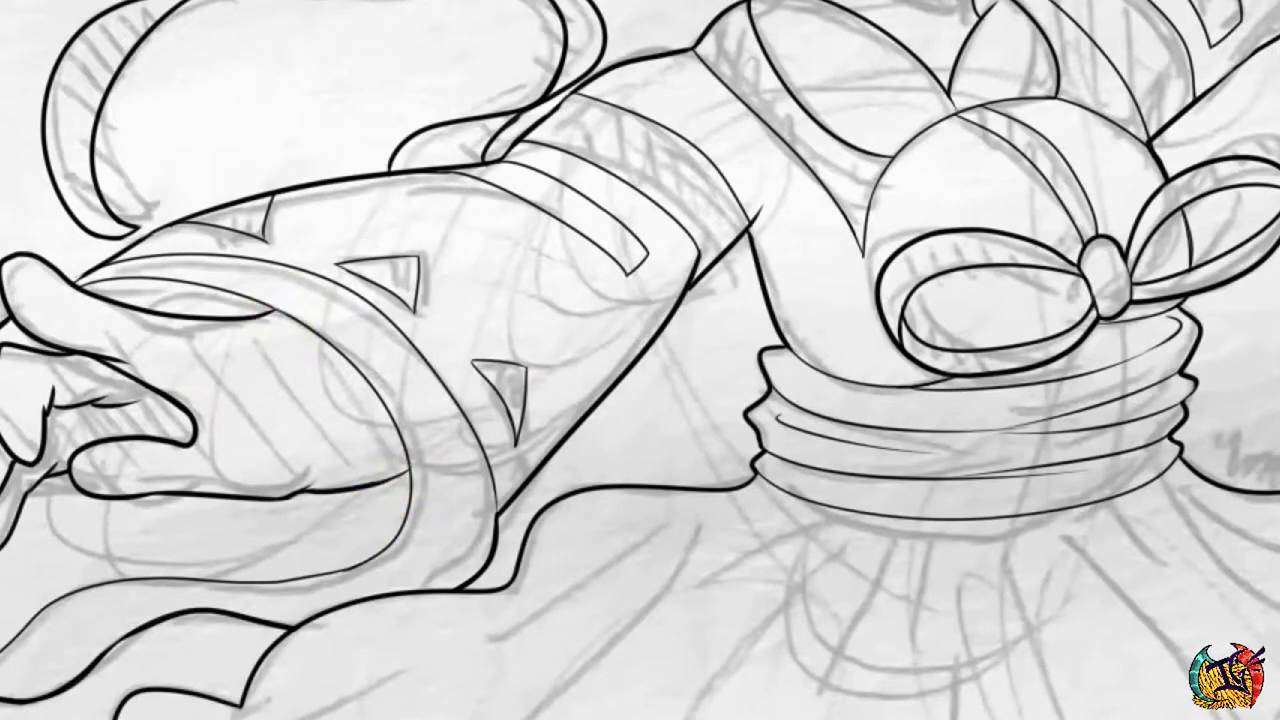
{"action": "scroll", "coordinate": [709, 277], "scroll_direction": "down", "scroll_amount": 3}
{"action": "scroll", "coordinate": [337, 294], "scroll_direction": "up", "scroll_amount": 1}
{"action": "scroll", "coordinate": [337, 294], "scroll_direction": "down", "scroll_amount": 2}
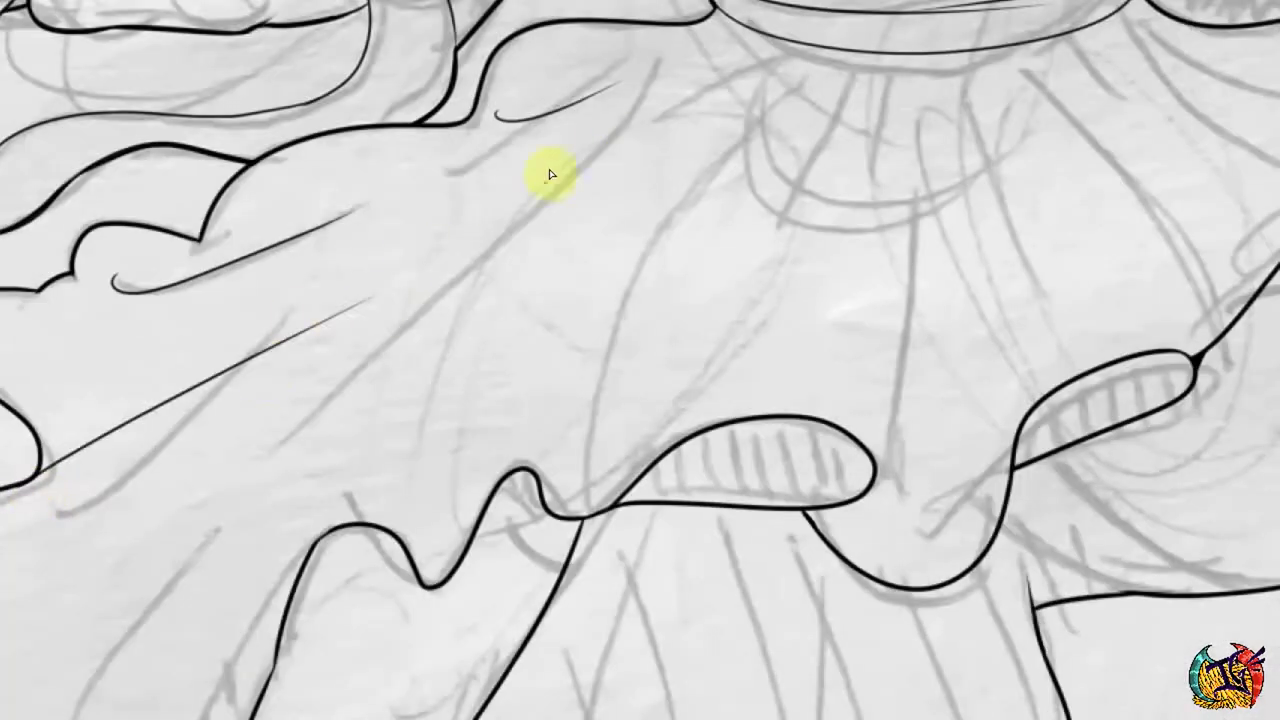
{"action": "left_click_drag", "start_coordinate": [803, 52], "coordinate": [578, 420]}
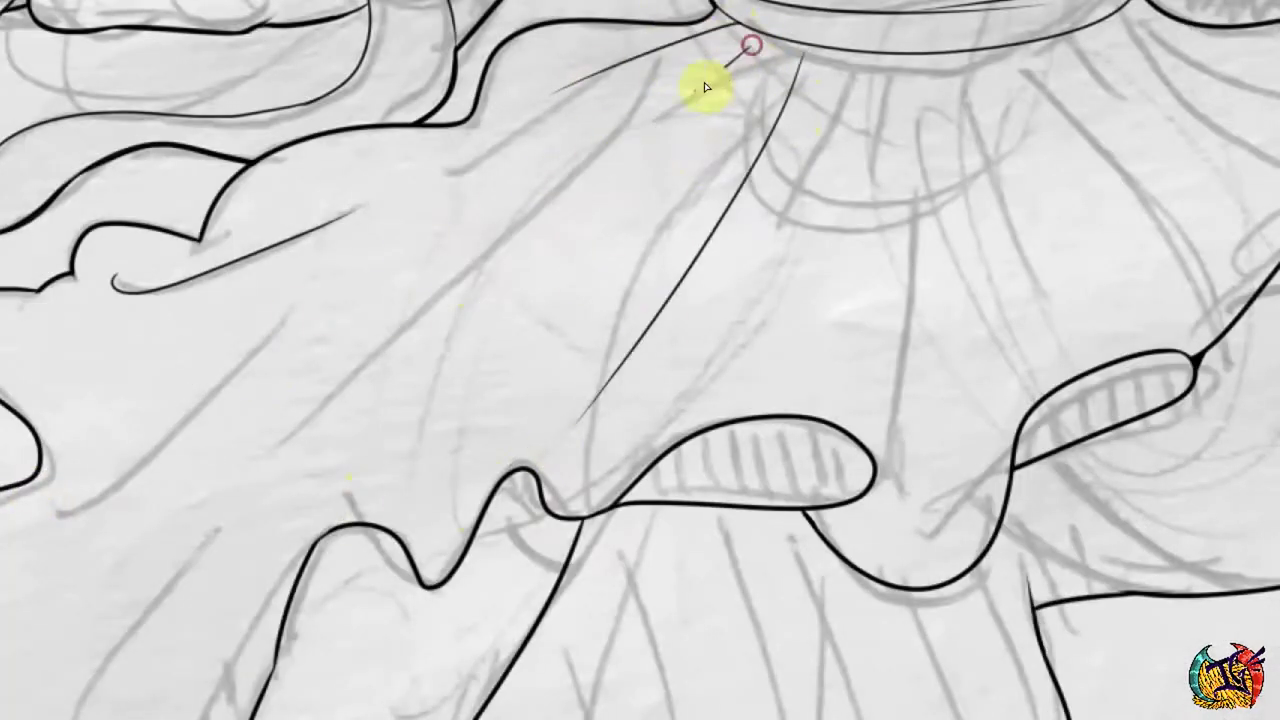
Add three shorter fold lines fanning out just below the waistband.
{"action": "scroll", "coordinate": [700, 86], "scroll_direction": "down", "scroll_amount": 2}
{"action": "scroll", "coordinate": [329, 177], "scroll_direction": "up", "scroll_amount": 3}
{"action": "left_click_drag", "start_coordinate": [750, 540], "coordinate": [610, 345]}
{"action": "left_click_drag", "start_coordinate": [1010, 350], "coordinate": [760, 245]}
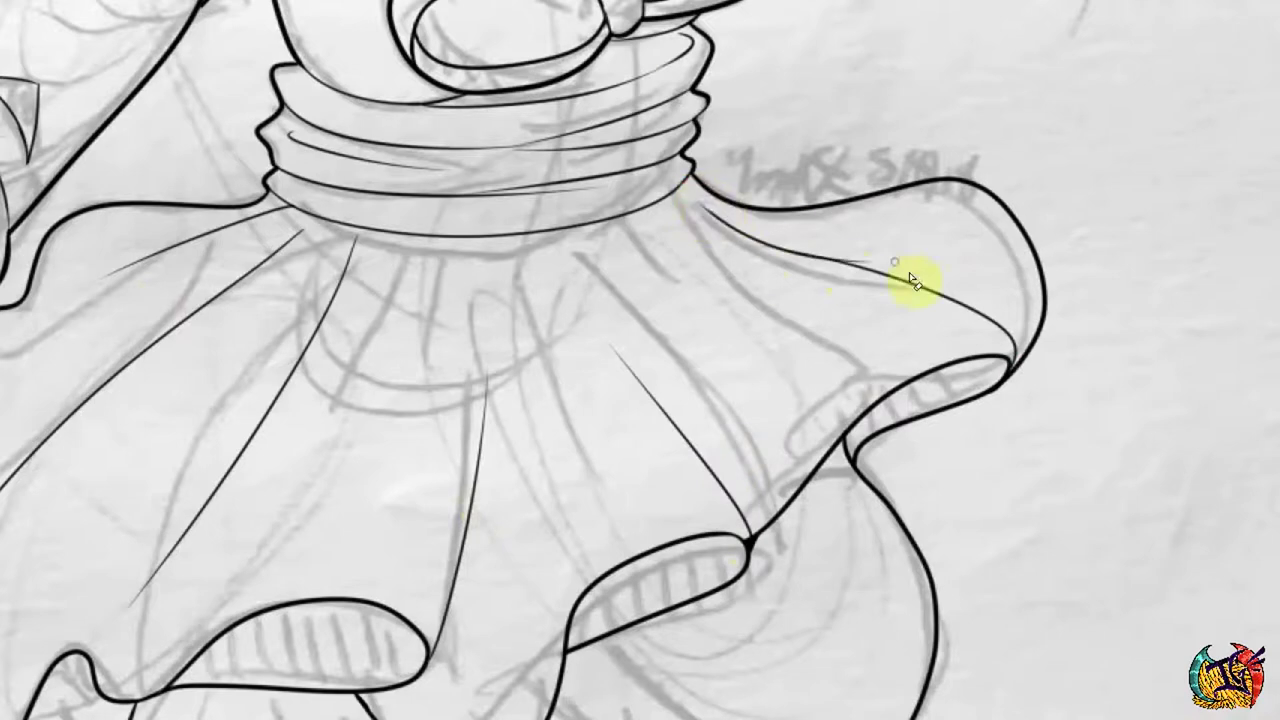
{"action": "scroll", "coordinate": [486, 380], "scroll_direction": "down", "scroll_amount": 2}
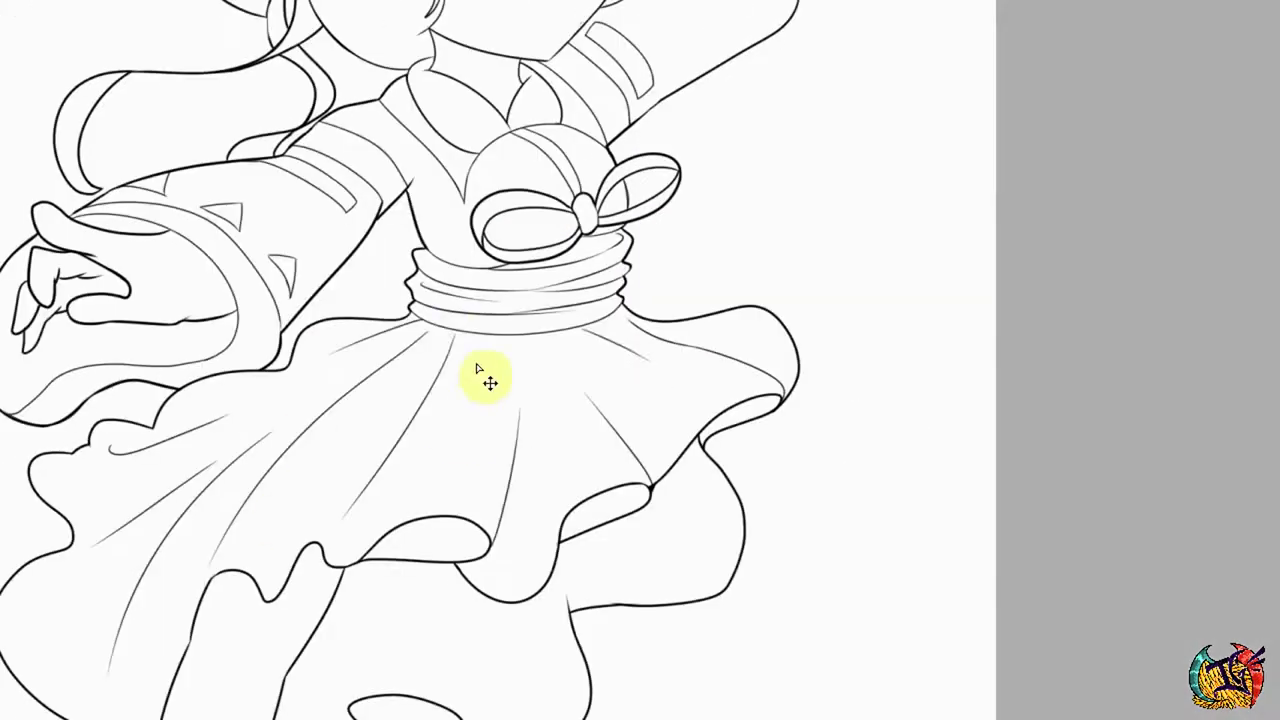
{"action": "left_click_drag", "start_coordinate": [540, 335], "coordinate": [580, 384]}
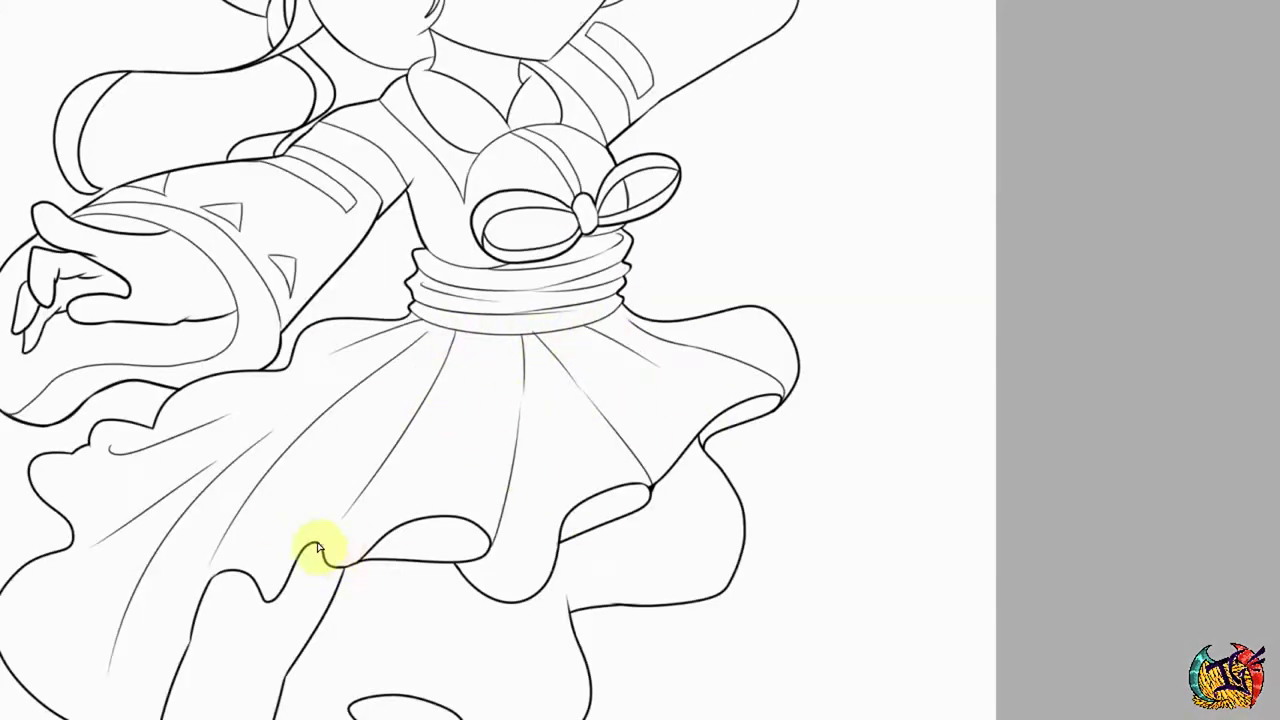
{"action": "scroll", "coordinate": [186, 646], "scroll_direction": "down", "scroll_amount": 3}
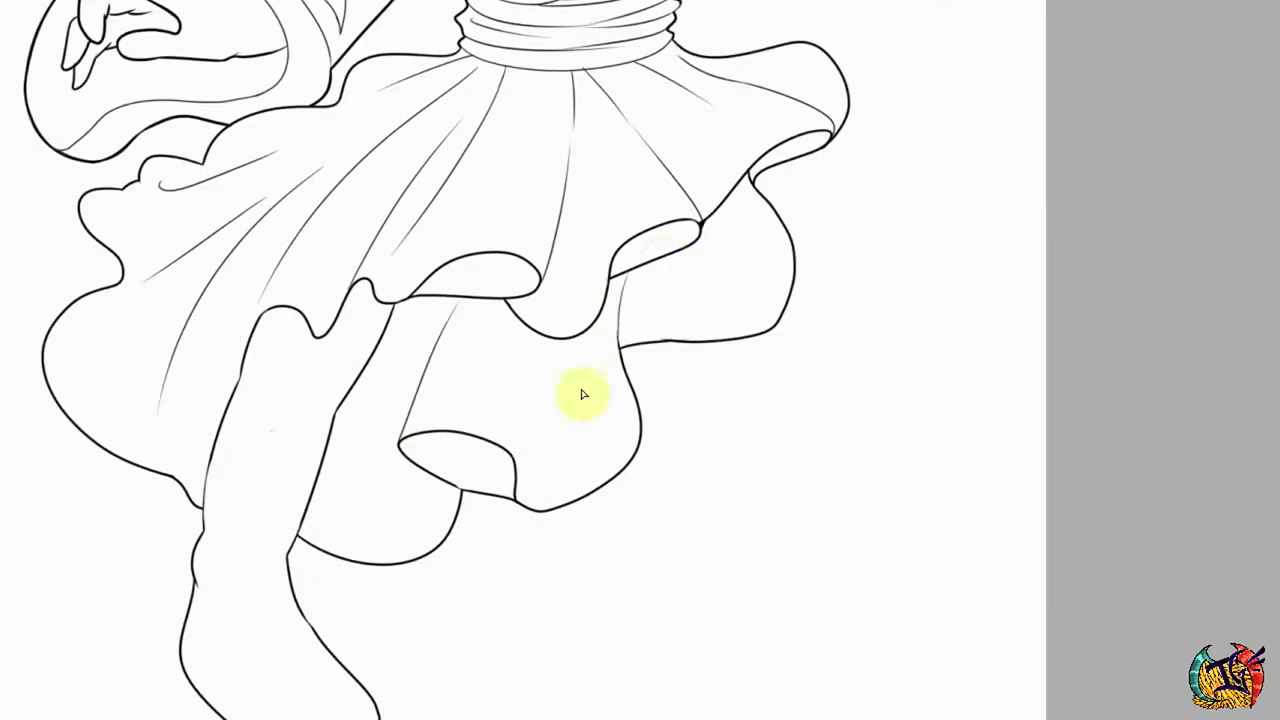
{"action": "scroll", "coordinate": [700, 229], "scroll_direction": "down", "scroll_amount": 2}
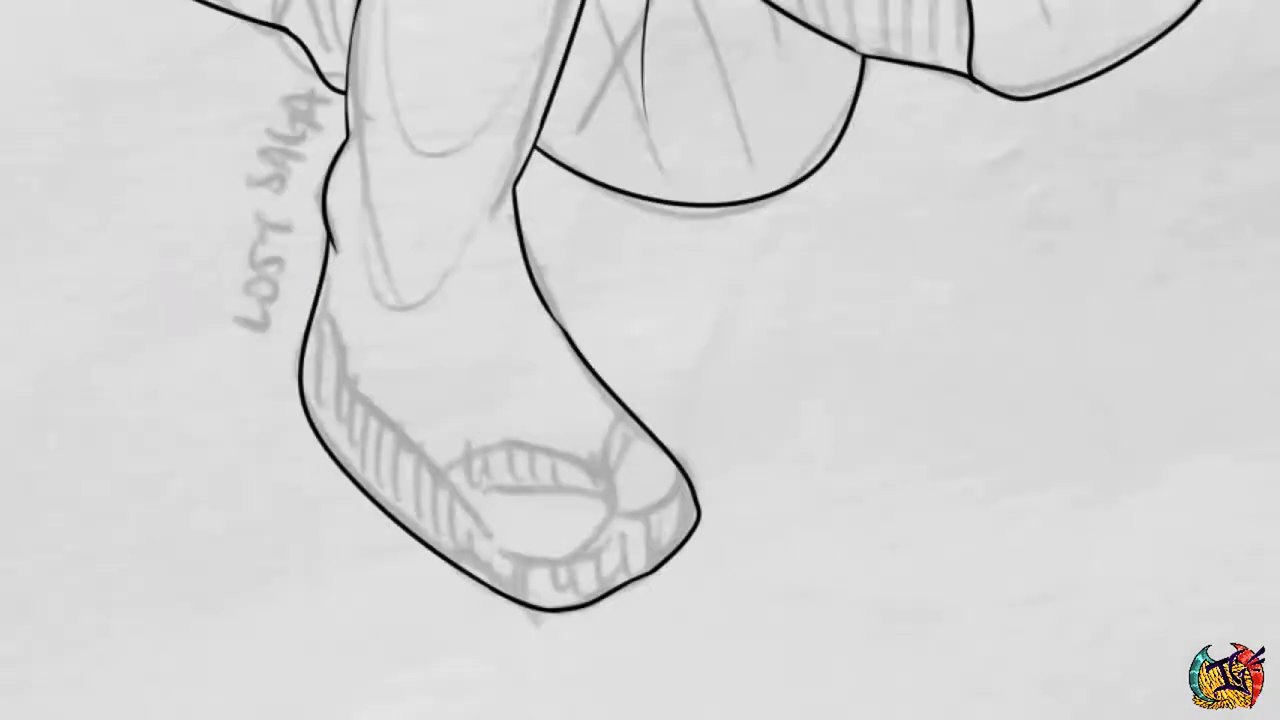
Draw thin curved lines inside the foot for the sandal strap and toe.
{"action": "left_click_drag", "start_coordinate": [322, 298], "coordinate": [345, 378]}
{"action": "mouse_move", "coordinate": [456, 500]}
{"action": "left_mouse_down"}
{"action": "mouse_move", "coordinate": [614, 490]}
{"action": "mouse_move", "coordinate": [618, 511]}
{"action": "left_mouse_up"}
{"action": "scroll", "coordinate": [532, 468], "scroll_direction": "up", "scroll_amount": 2}
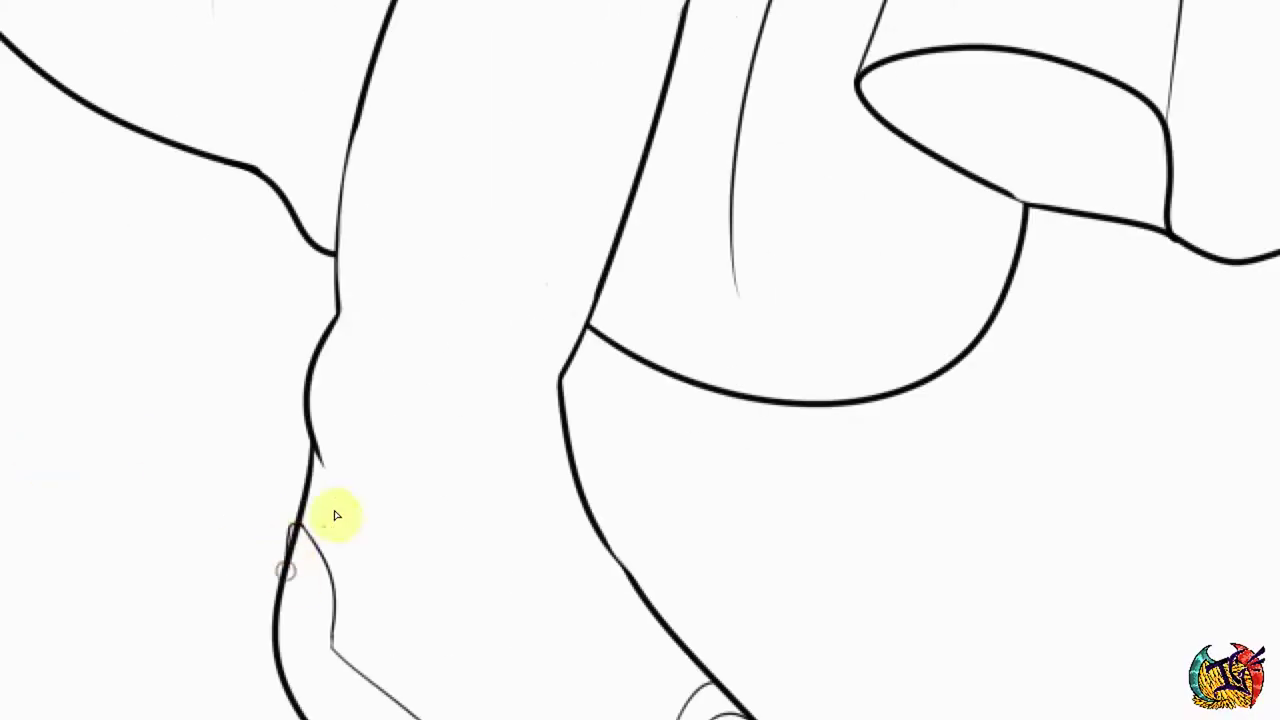
{"action": "scroll", "coordinate": [285, 540], "scroll_direction": "up", "scroll_amount": 2}
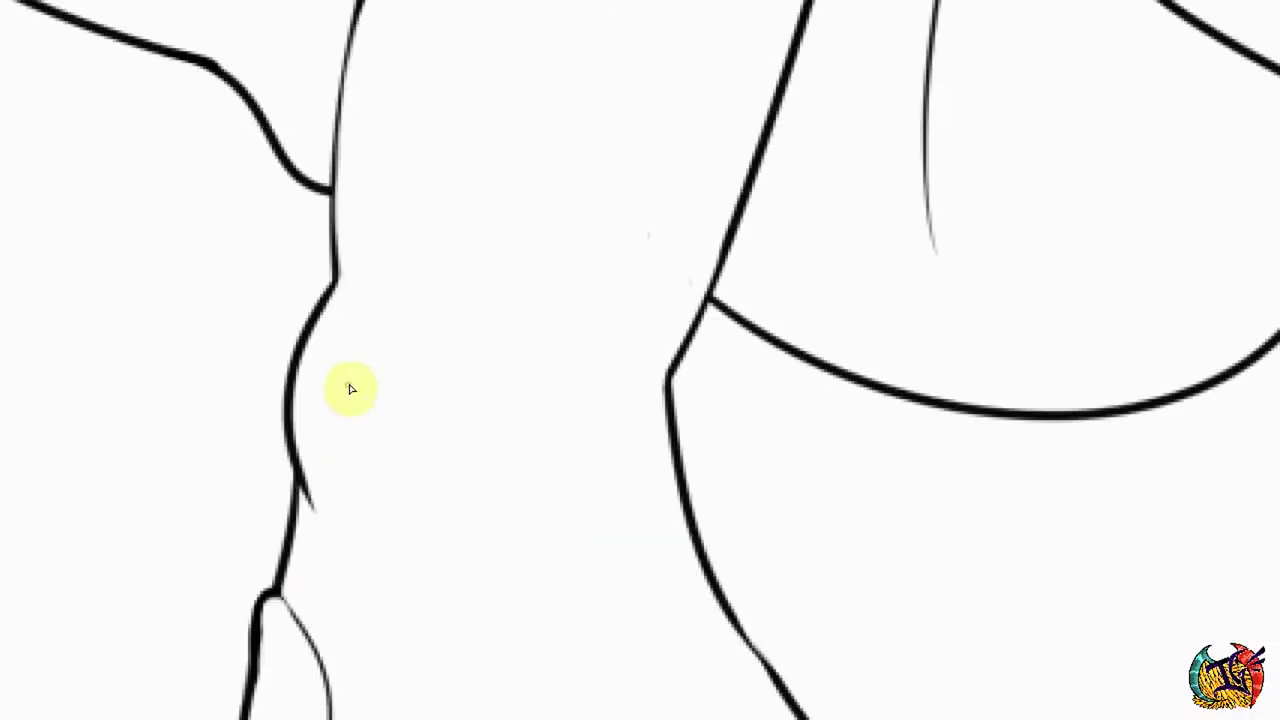
{"action": "scroll", "coordinate": [349, 386], "scroll_direction": "down", "scroll_amount": 4}
{"action": "scroll", "coordinate": [240, 508], "scroll_direction": "up", "scroll_amount": 3}
{"action": "scroll", "coordinate": [320, 512], "scroll_direction": "down", "scroll_amount": 4}
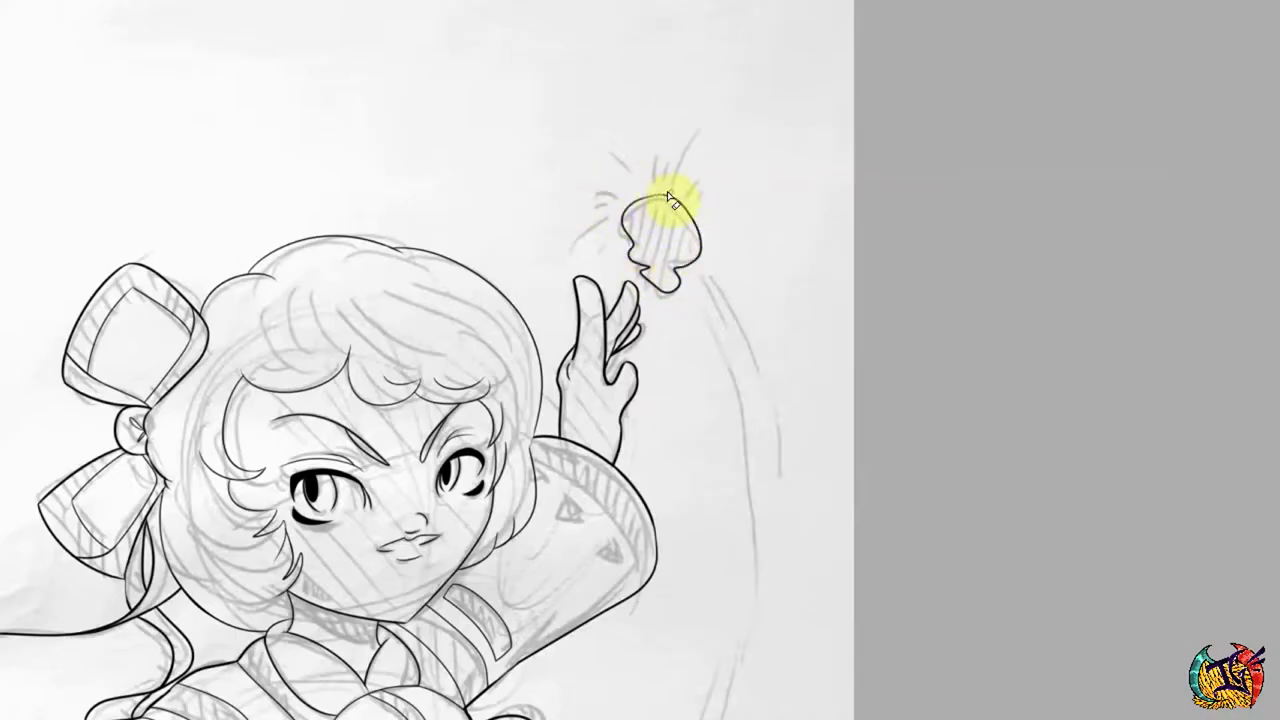
Trace the sketched triangle on the raised sleeve.
{"action": "scroll", "coordinate": [672, 200], "scroll_direction": "down", "scroll_amount": 4}
{"action": "scroll", "coordinate": [758, 326], "scroll_direction": "left", "scroll_amount": 2}
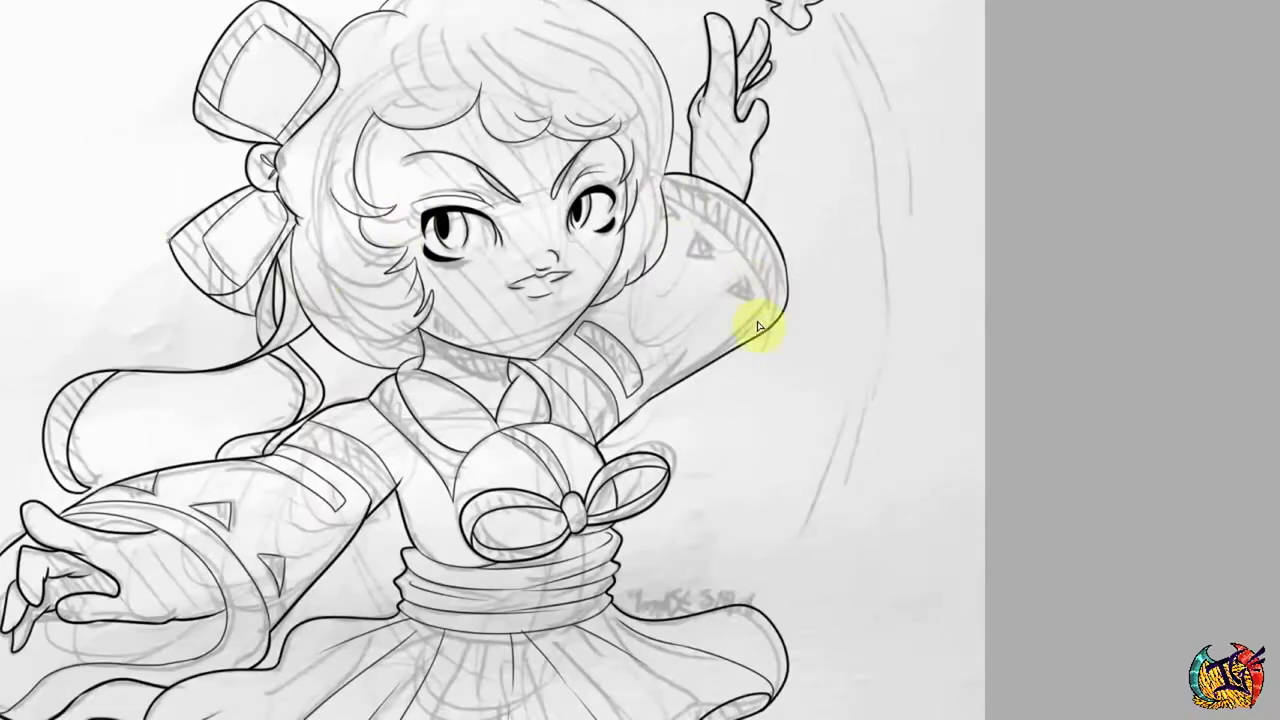
{"action": "scroll", "coordinate": [766, 281], "scroll_direction": "up", "scroll_amount": 5}
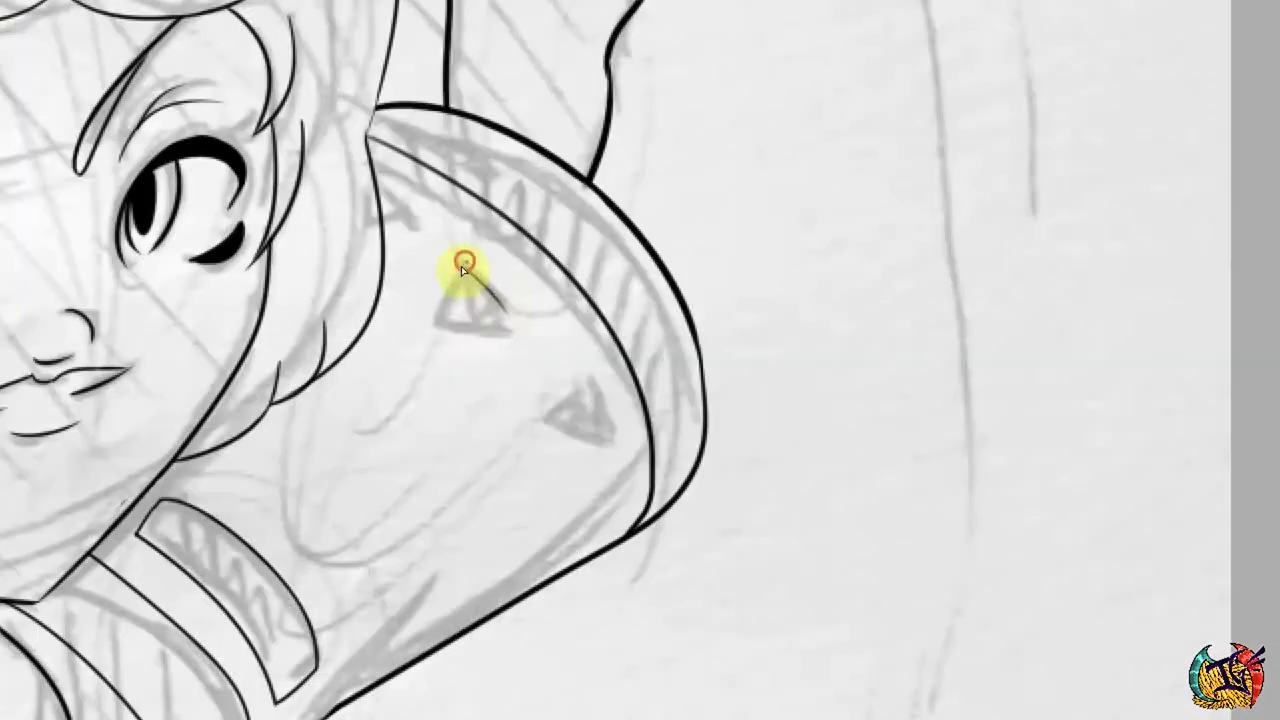
{"action": "left_click_drag", "start_coordinate": [548, 414], "coordinate": [617, 437]}
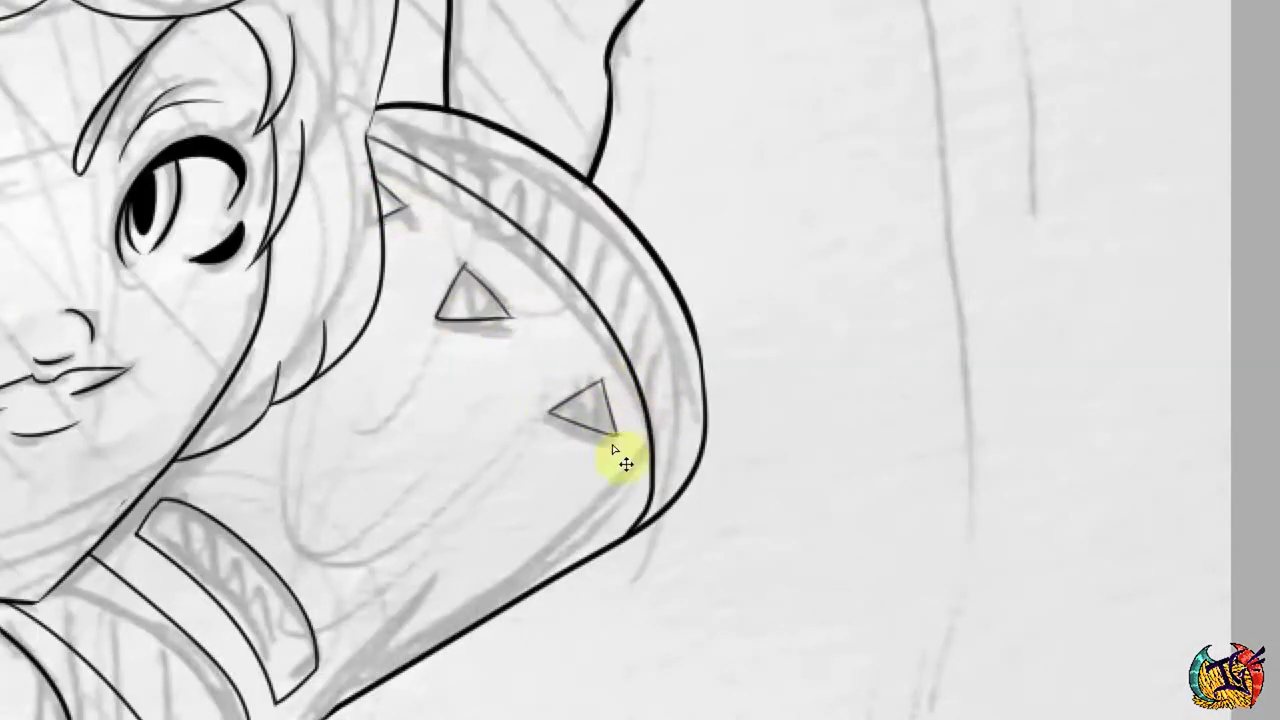
{"action": "scroll", "coordinate": [286, 114], "scroll_direction": "down", "scroll_amount": 5}
{"action": "scroll", "coordinate": [657, 243], "scroll_direction": "up", "scroll_amount": 4}
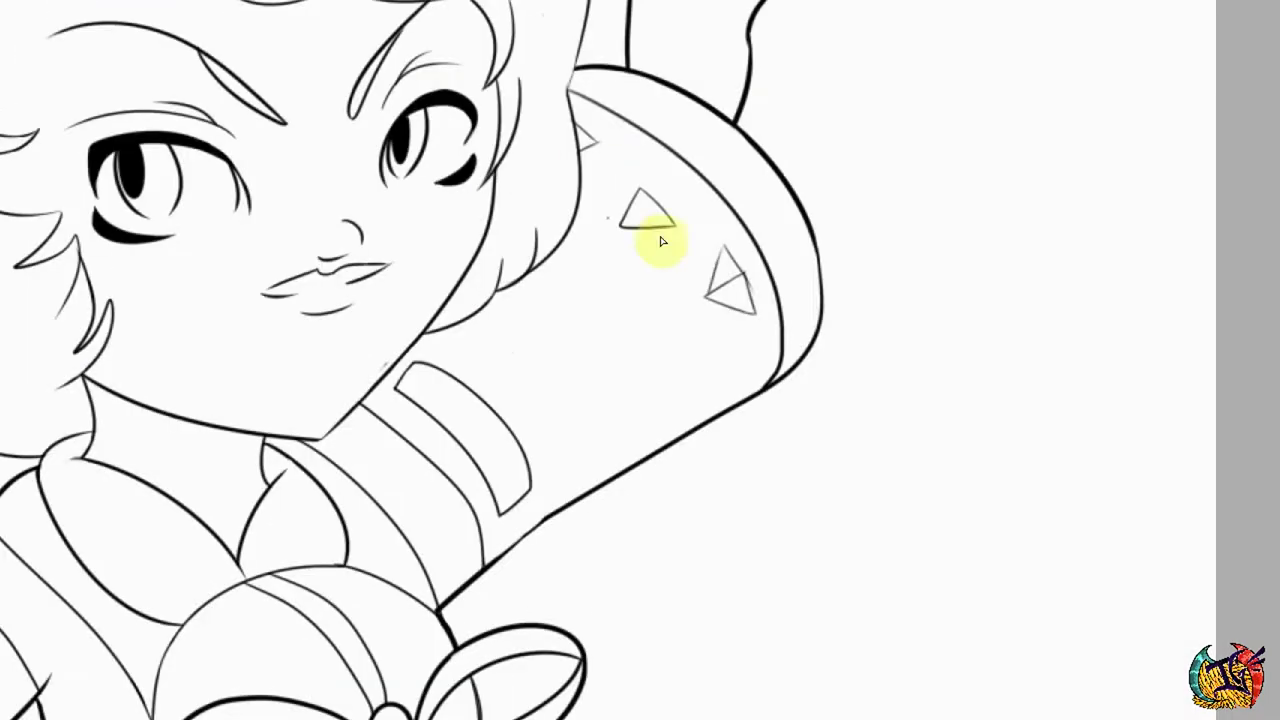
Select the rough sleeve triangle, delete it and paste a clean triangle in its place.
{"action": "left_click_drag", "start_coordinate": [722, 224], "coordinate": [716, 230]}
{"action": "key", "text": "Delete"}
{"action": "key", "text": "ctrl+v"}
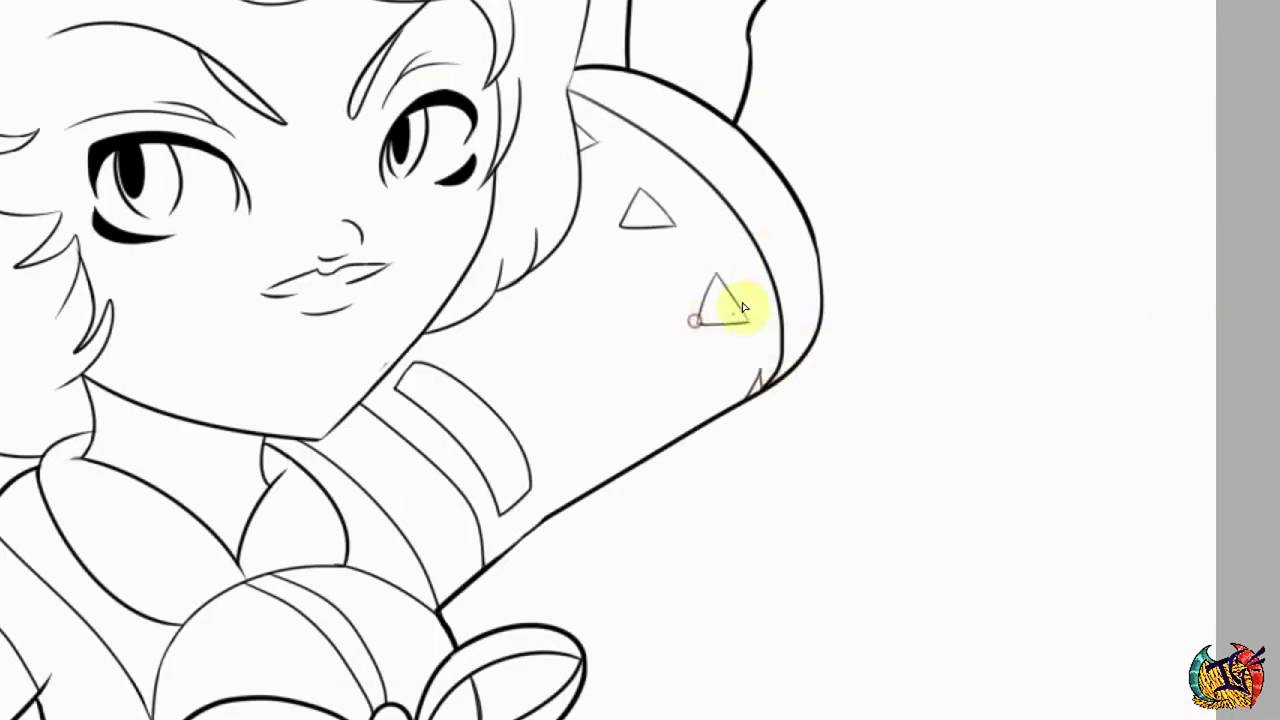
{"action": "scroll", "coordinate": [734, 297], "scroll_direction": "up", "scroll_amount": 4}
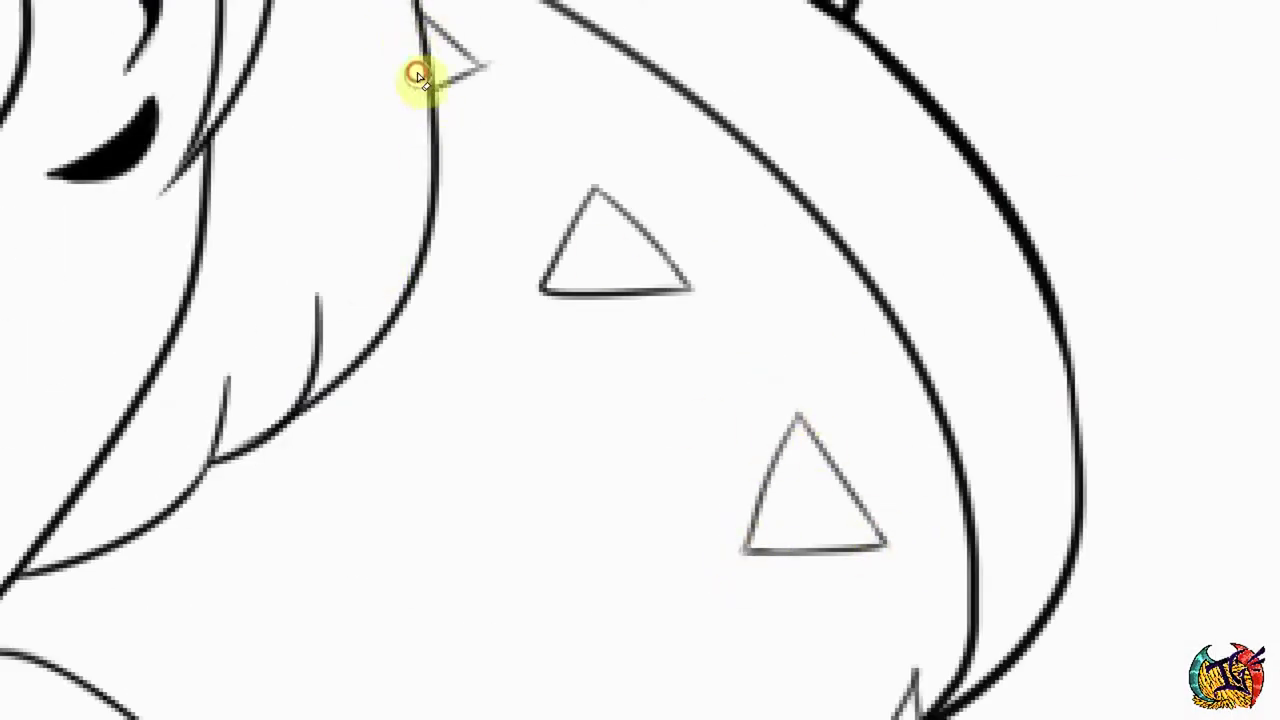
{"action": "scroll", "coordinate": [598, 110], "scroll_direction": "down", "scroll_amount": 5}
{"action": "scroll", "coordinate": [714, 366], "scroll_direction": "up", "scroll_amount": 4}
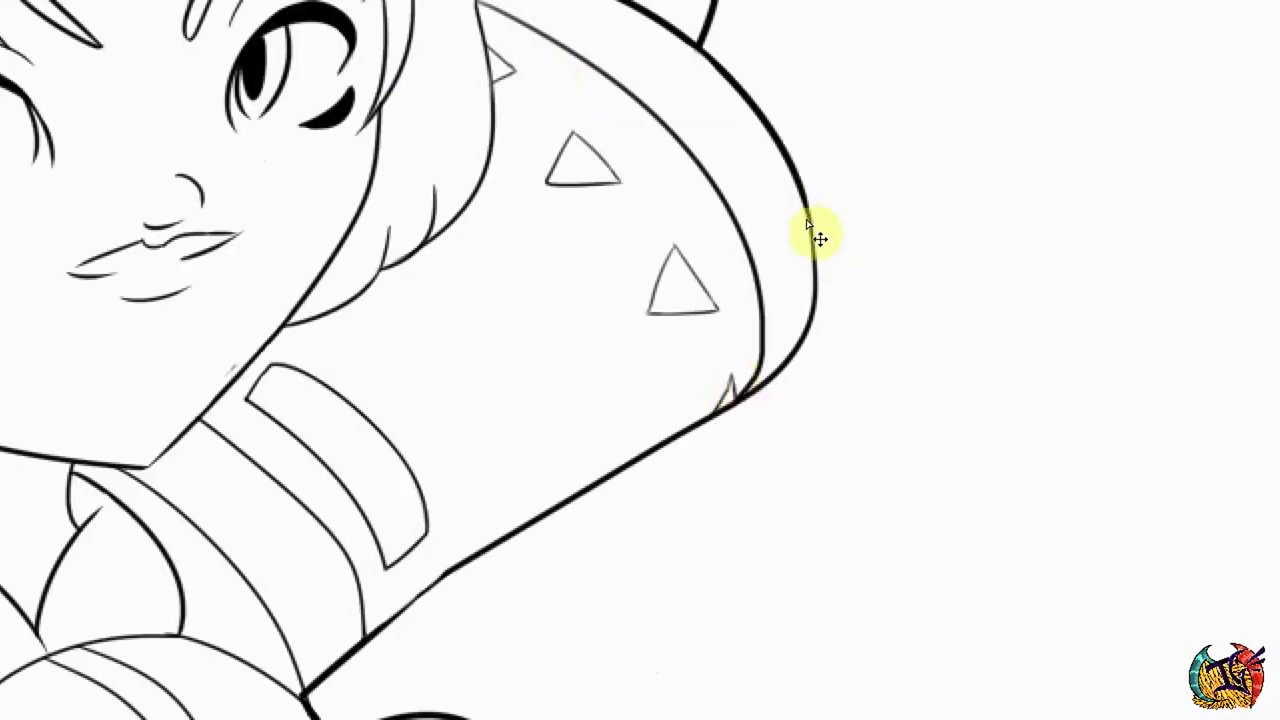
{"action": "scroll", "coordinate": [814, 234], "scroll_direction": "down", "scroll_amount": 4}
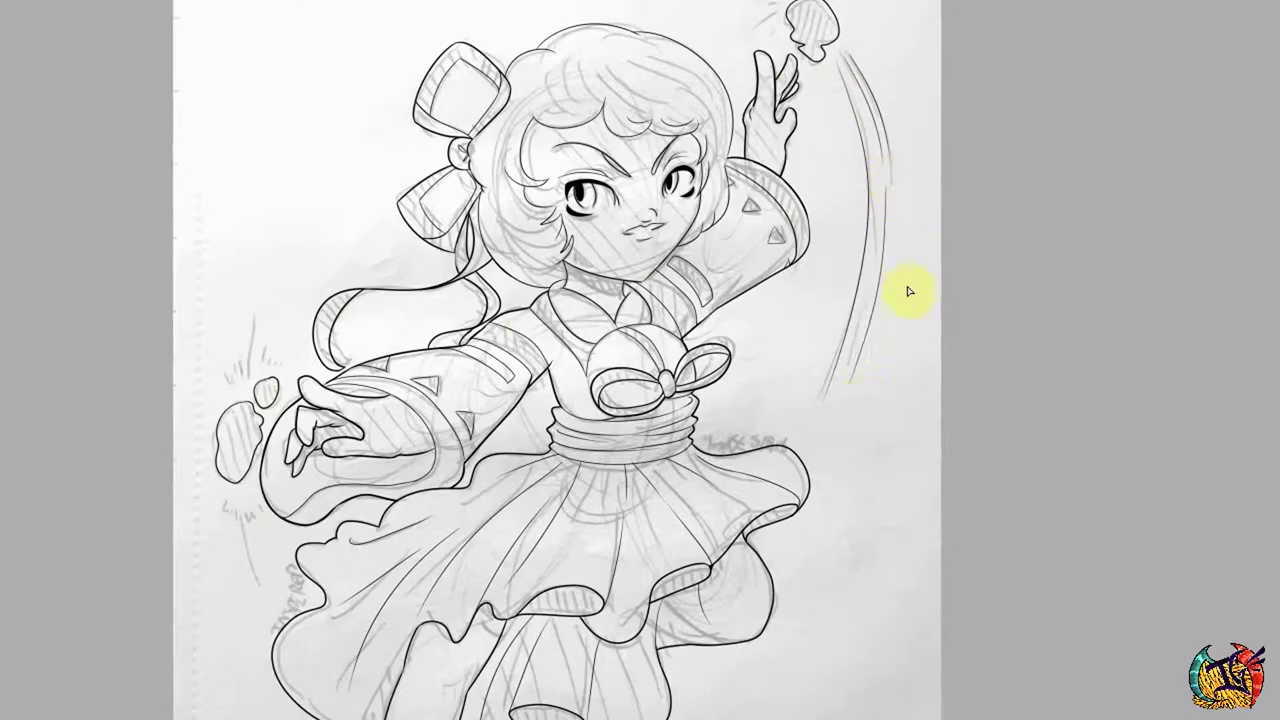
Fit the whole white-filled figure on its black background into the window.
{"action": "scroll", "coordinate": [794, 157], "scroll_direction": "up", "scroll_amount": 2}
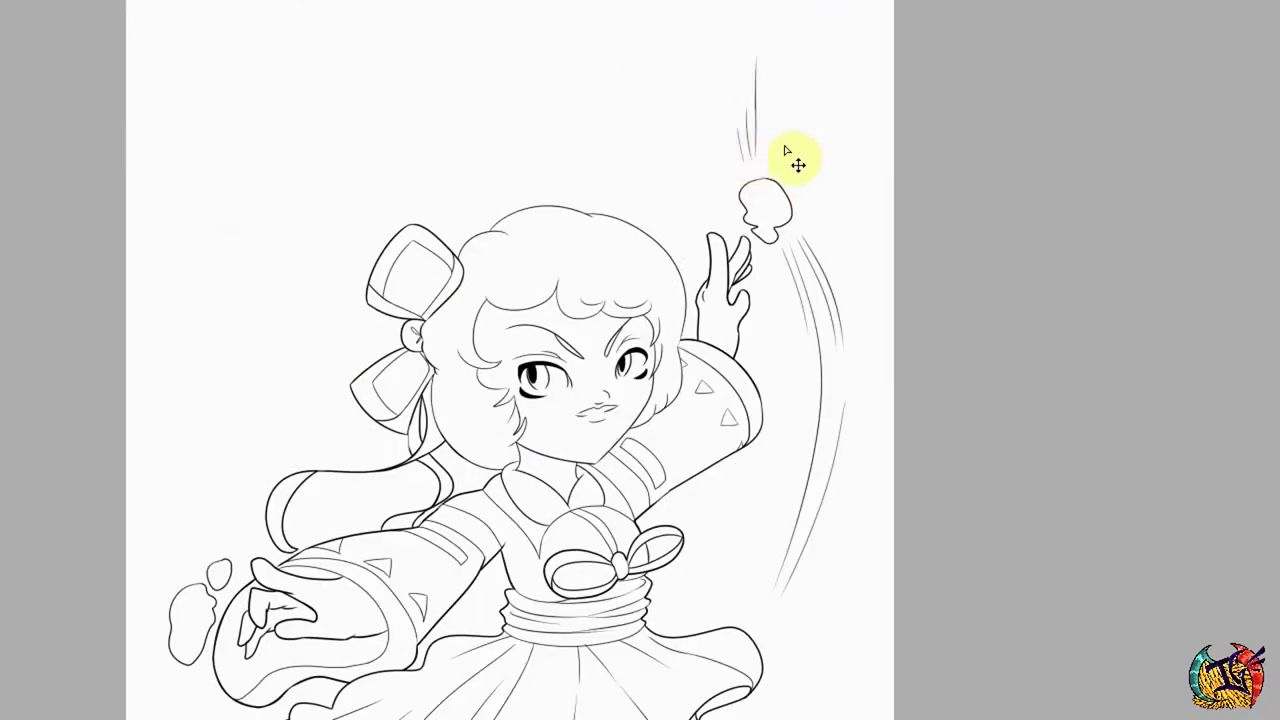
{"action": "scroll", "coordinate": [694, 209], "scroll_direction": "down", "scroll_amount": 2}
{"action": "scroll", "coordinate": [530, 360], "scroll_direction": "down", "scroll_amount": 2}
{"action": "scroll", "coordinate": [306, 243], "scroll_direction": "up", "scroll_amount": 1}
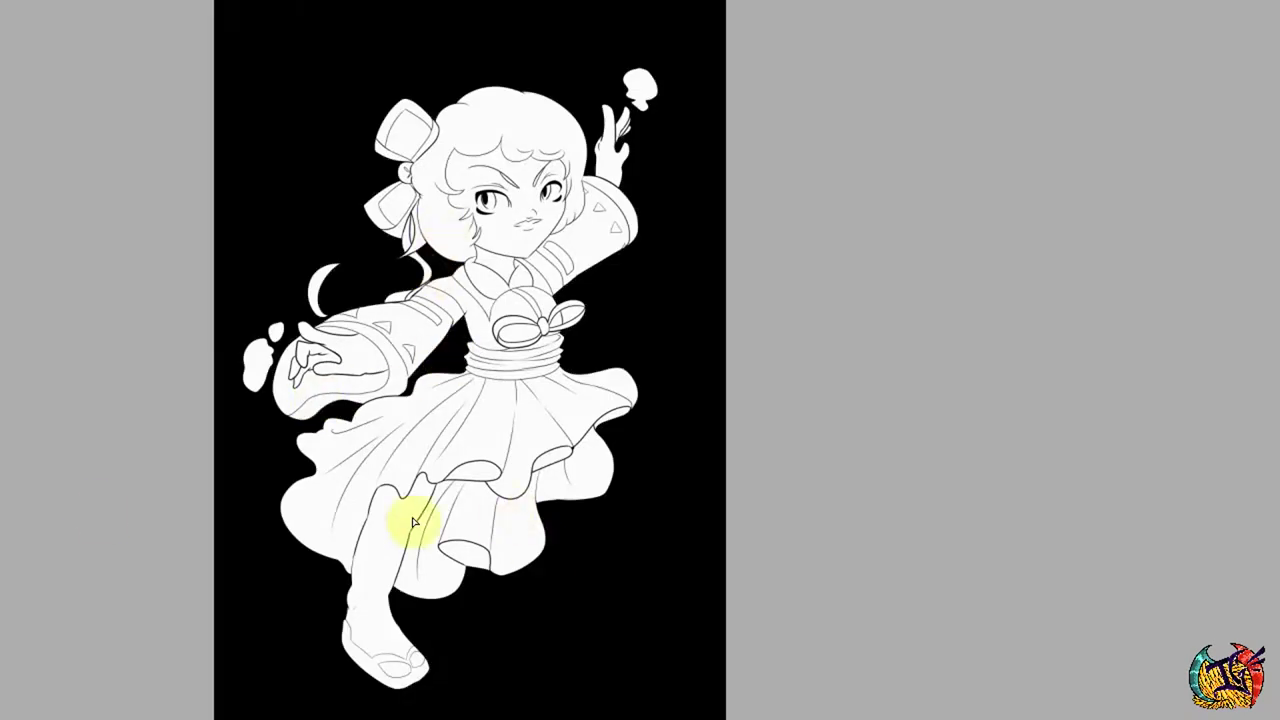
{"action": "scroll", "coordinate": [374, 157], "scroll_direction": "up", "scroll_amount": 3}
{"action": "scroll", "coordinate": [403, 345], "scroll_direction": "up", "scroll_amount": 2}
{"action": "scroll", "coordinate": [403, 345], "scroll_direction": "up", "scroll_amount": 2}
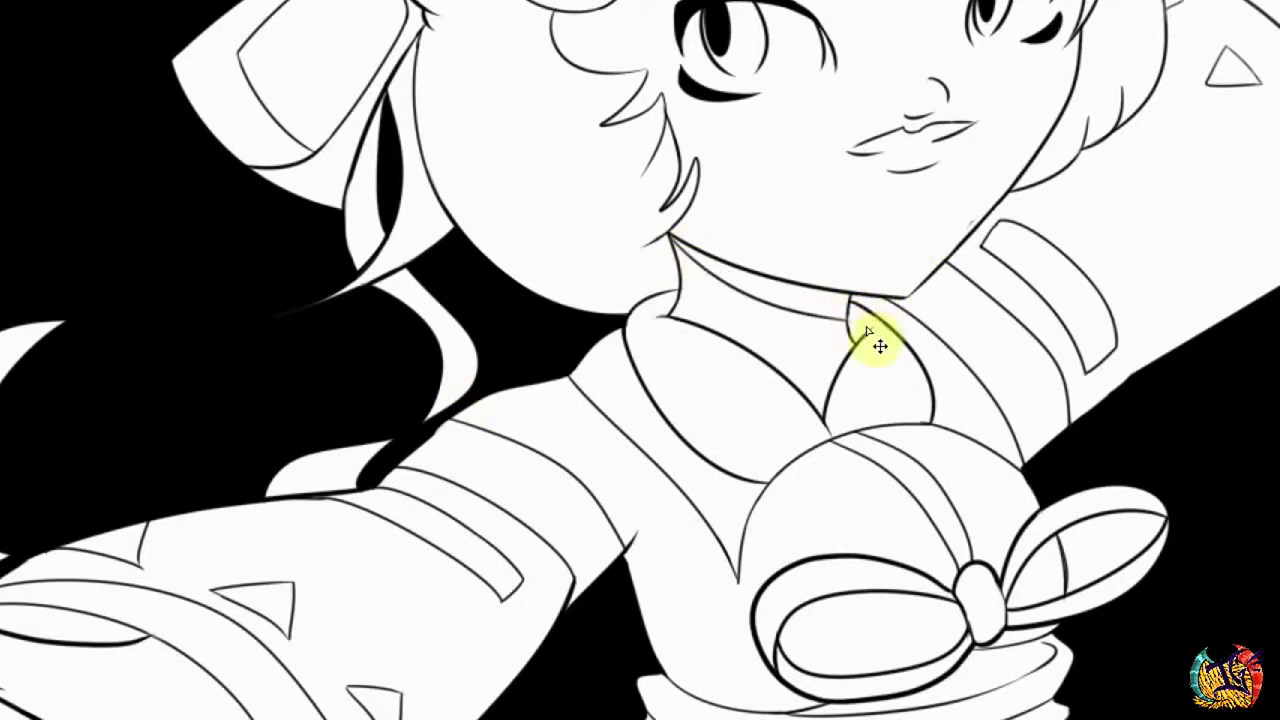
{"action": "scroll", "coordinate": [531, 348], "scroll_direction": "down", "scroll_amount": 3}
{"action": "scroll", "coordinate": [349, 436], "scroll_direction": "down", "scroll_amount": 1}
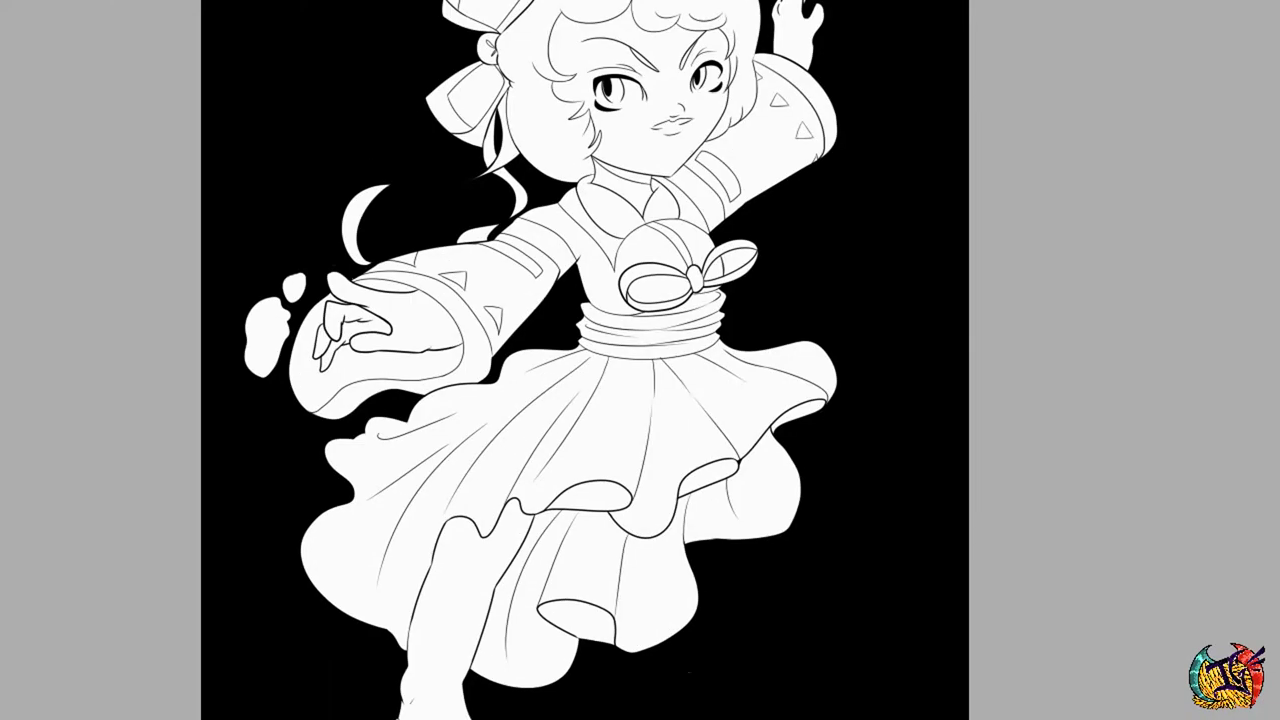
{"action": "scroll", "coordinate": [351, 584], "scroll_direction": "up", "scroll_amount": 3}
{"action": "key", "text": "ctrl+0"}
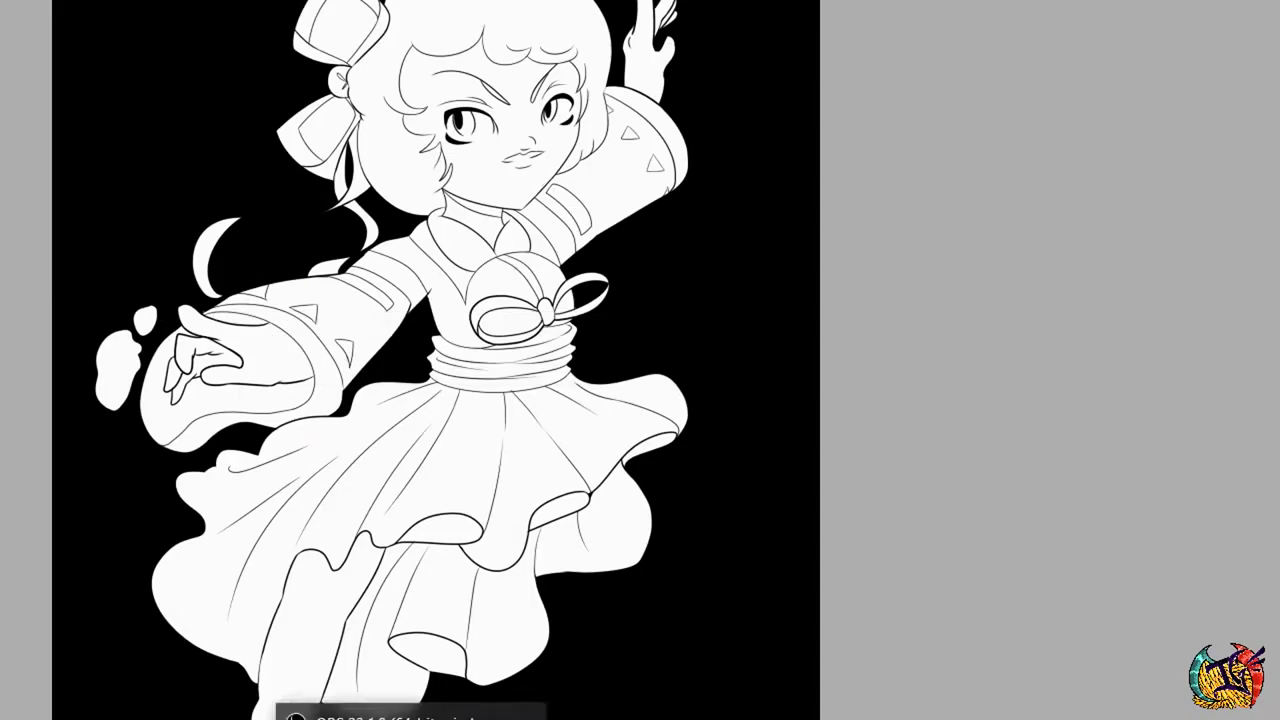
Bucket-fill the face, neck and both hands with a brown skin tone.
{"action": "left_click", "coordinate": [1089, 417]}
{"action": "left_click", "coordinate": [490, 140]}
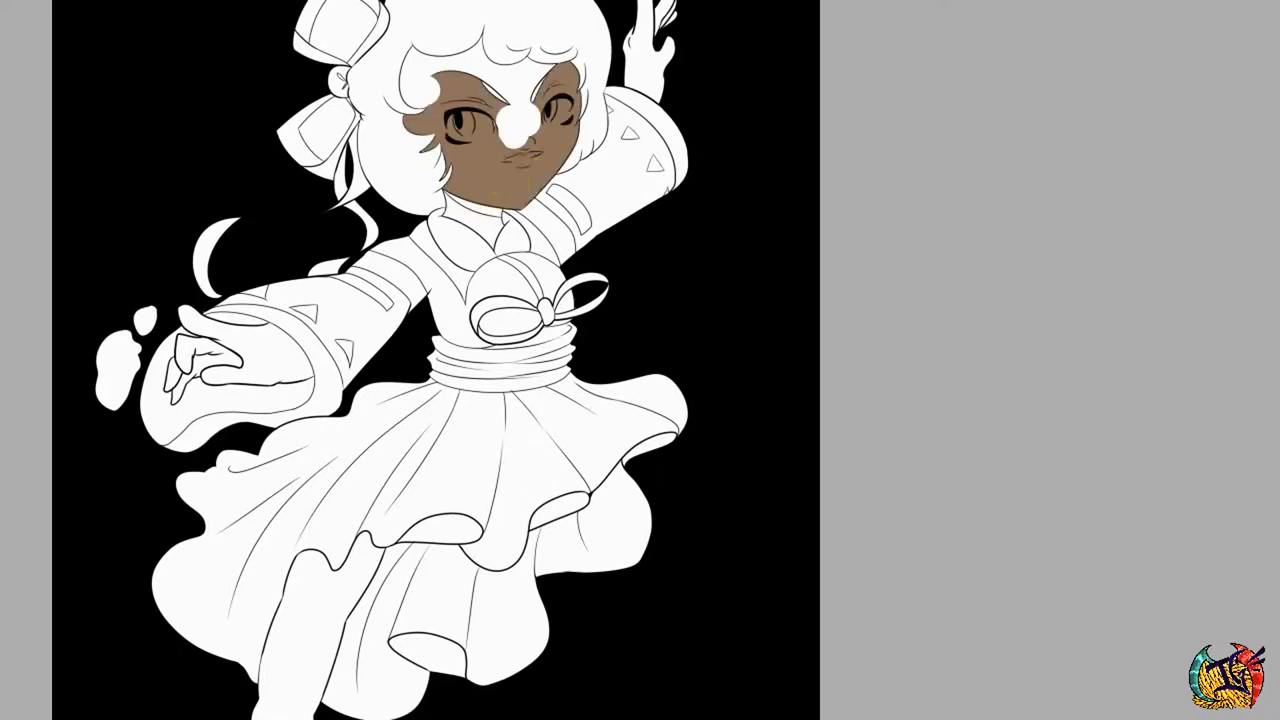
{"action": "left_click", "coordinate": [500, 220]}
{"action": "left_click", "coordinate": [660, 40]}
{"action": "left_click", "coordinate": [213, 372]}
Select the face area and lighten the skin colour with Hue/Saturation.
{"action": "scroll", "coordinate": [334, 177], "scroll_direction": "up", "scroll_amount": 3}
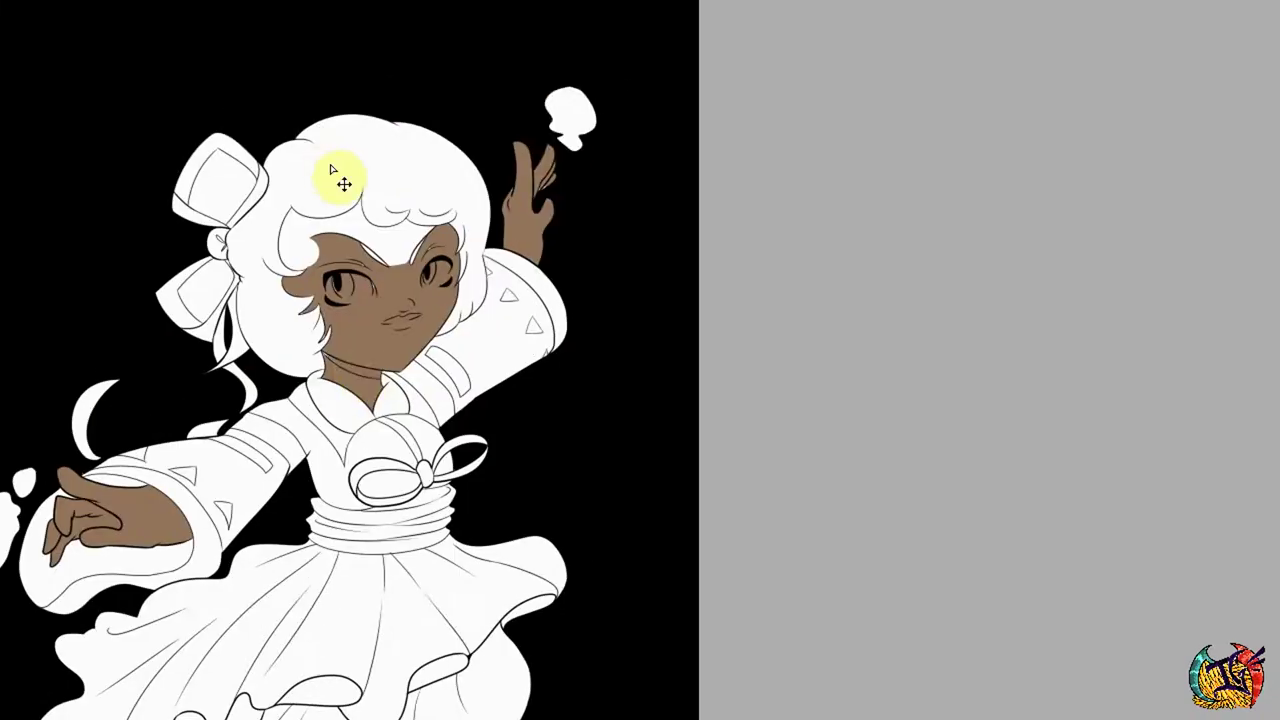
{"action": "scroll", "coordinate": [446, 190], "scroll_direction": "up", "scroll_amount": 5}
{"action": "left_click_drag", "start_coordinate": [406, 374], "coordinate": [666, 34]}
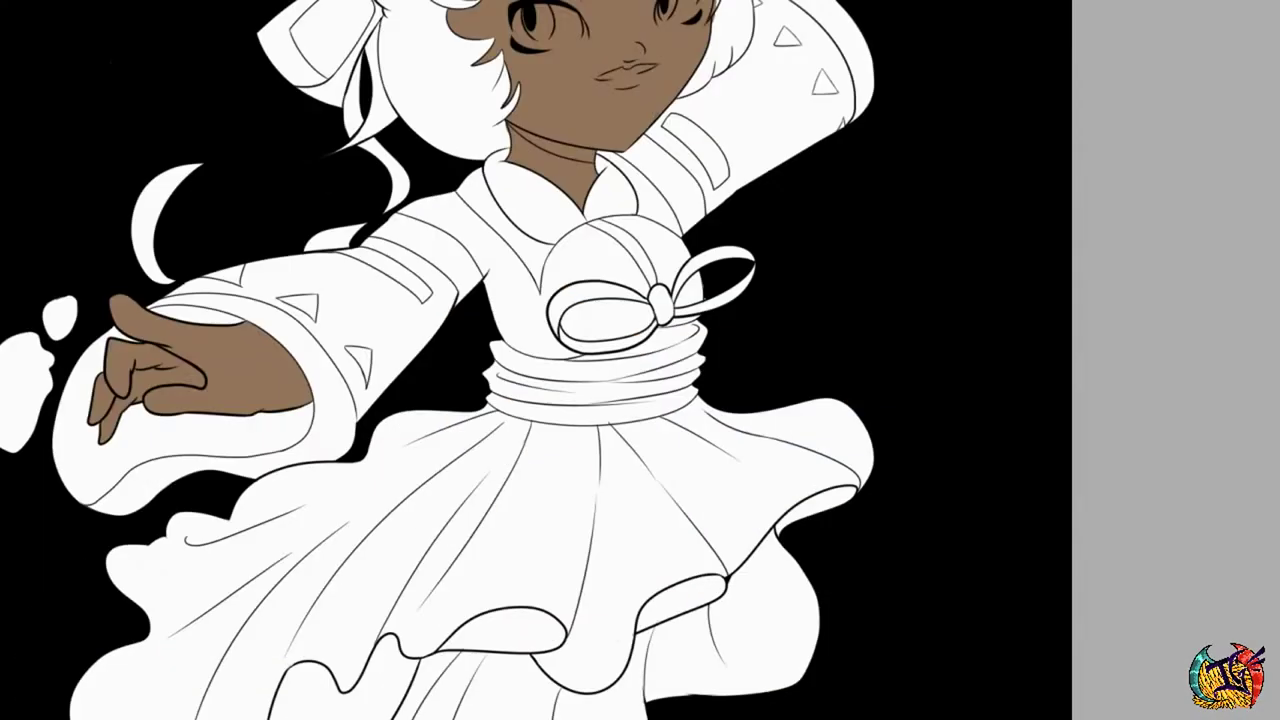
{"action": "key", "text": "ctrl+u"}
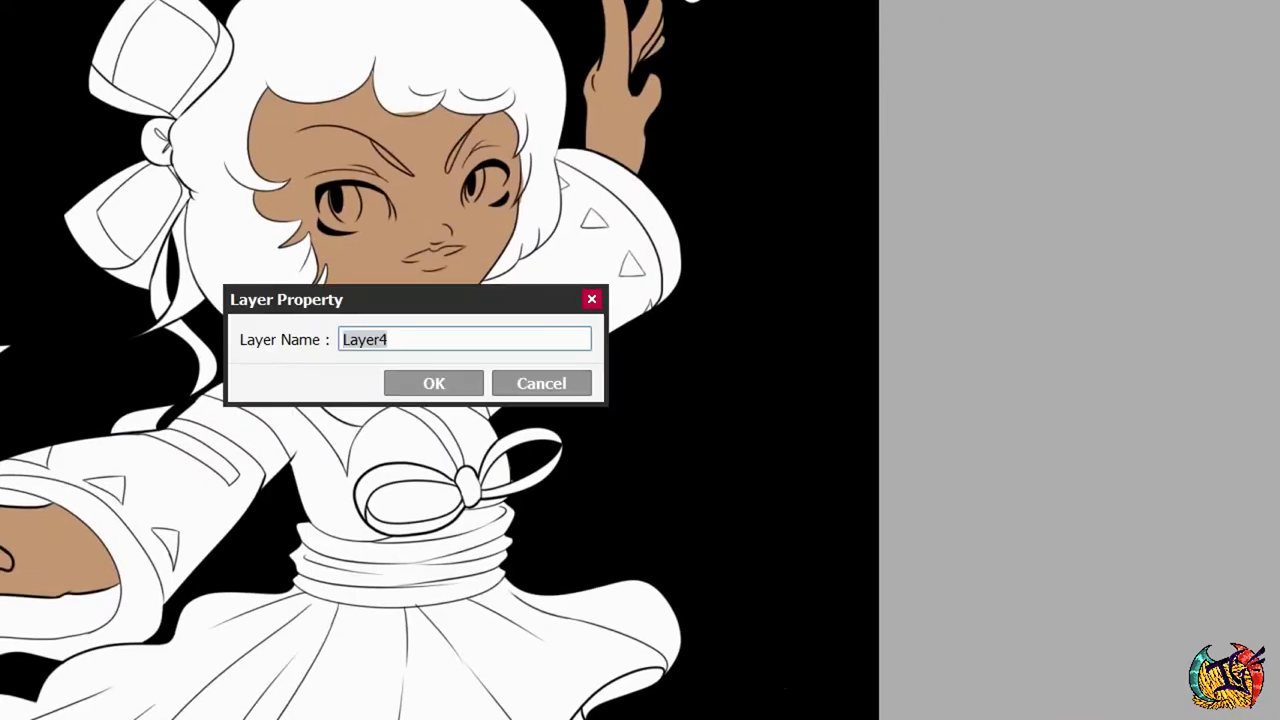
Fill the hair dark brown and apply the adjusted tan skin tone.
{"action": "key", "text": "Return"}
{"action": "left_click", "coordinate": [390, 161]}
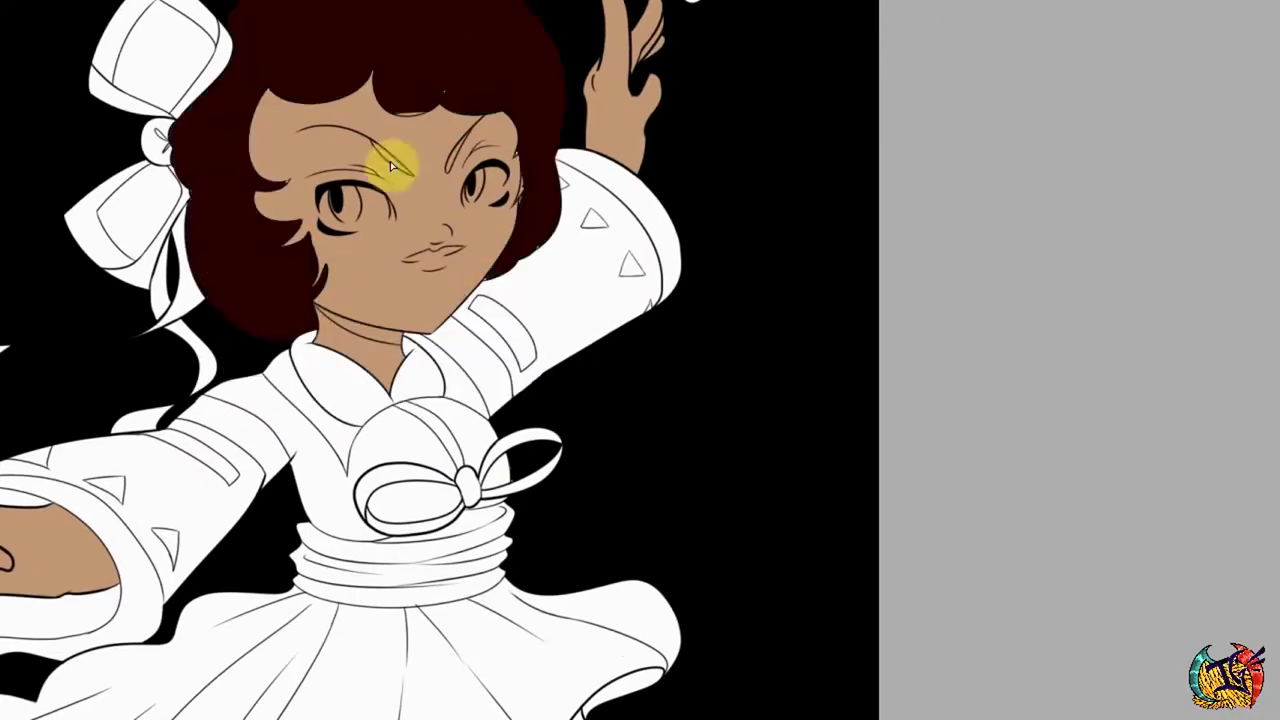
{"action": "key", "text": "Delete"}
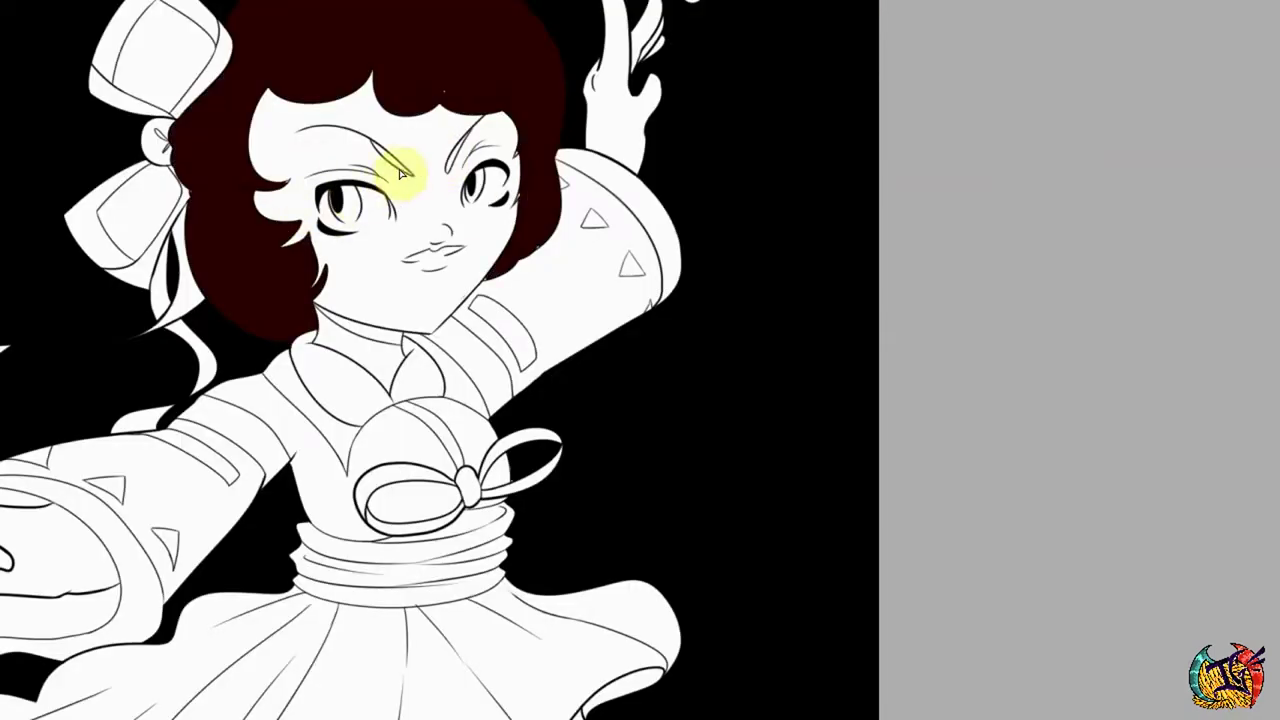
{"action": "scroll", "coordinate": [400, 173], "scroll_direction": "up", "scroll_amount": 3}
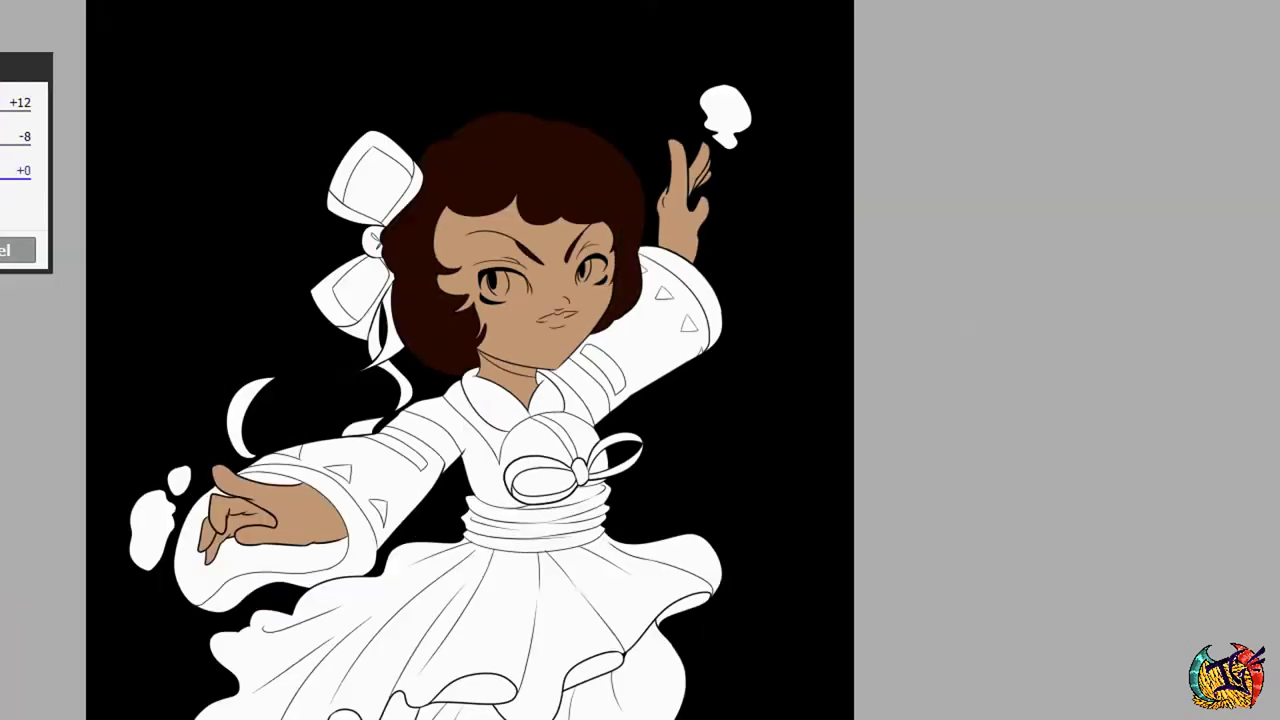
{"action": "key", "text": "Return"}
{"action": "scroll", "coordinate": [270, 385], "scroll_direction": "up", "scroll_amount": 5}
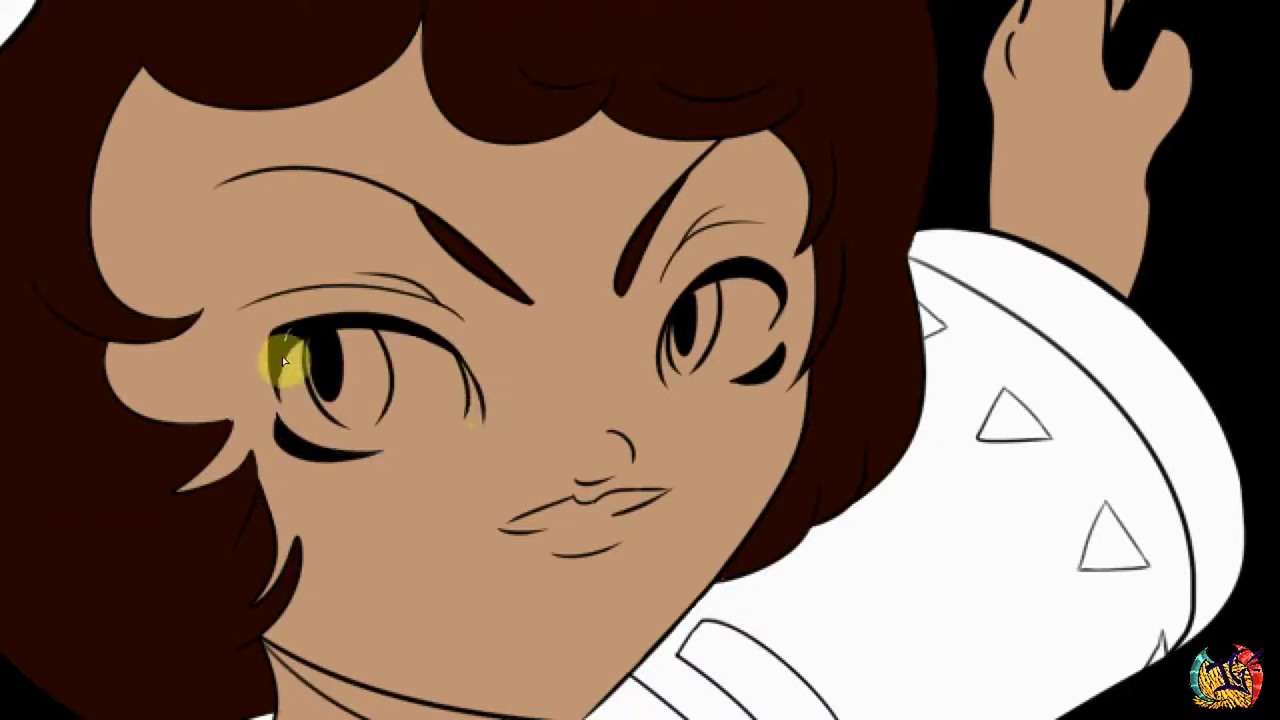
Outline both eye whites, fill them white, and zoom out to the whole figure.
{"action": "left_click_drag", "start_coordinate": [465, 386], "coordinate": [474, 435]}
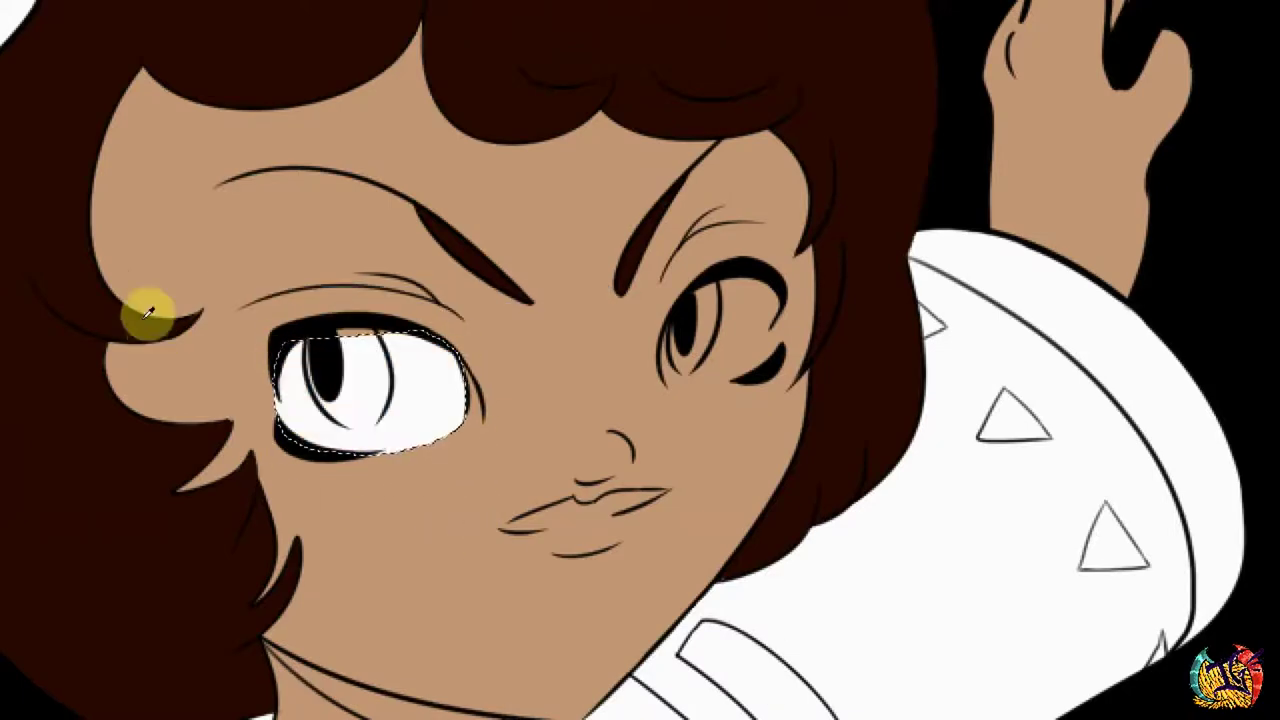
{"action": "left_click_drag", "start_coordinate": [380, 322], "coordinate": [431, 367]}
{"action": "left_click_drag", "start_coordinate": [407, 470], "coordinate": [401, 450]}
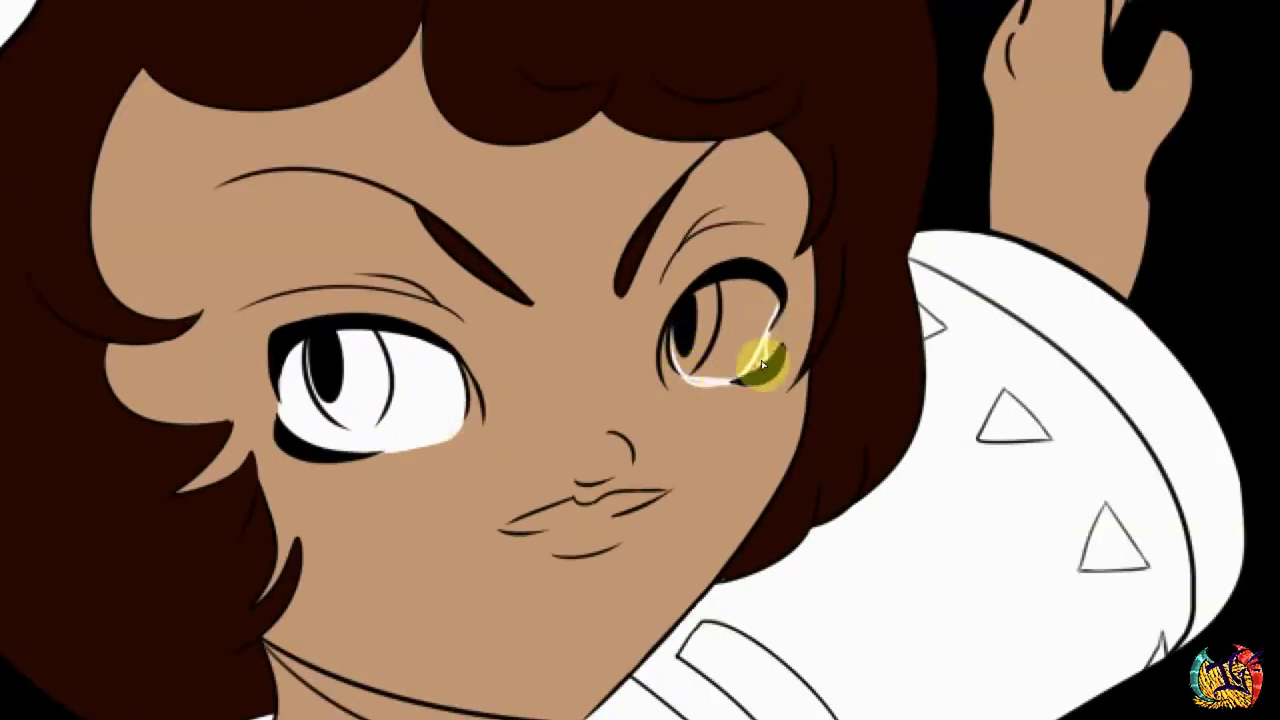
{"action": "scroll", "coordinate": [762, 366], "scroll_direction": "down", "scroll_amount": 2}
{"action": "scroll", "coordinate": [491, 351], "scroll_direction": "down", "scroll_amount": 3}
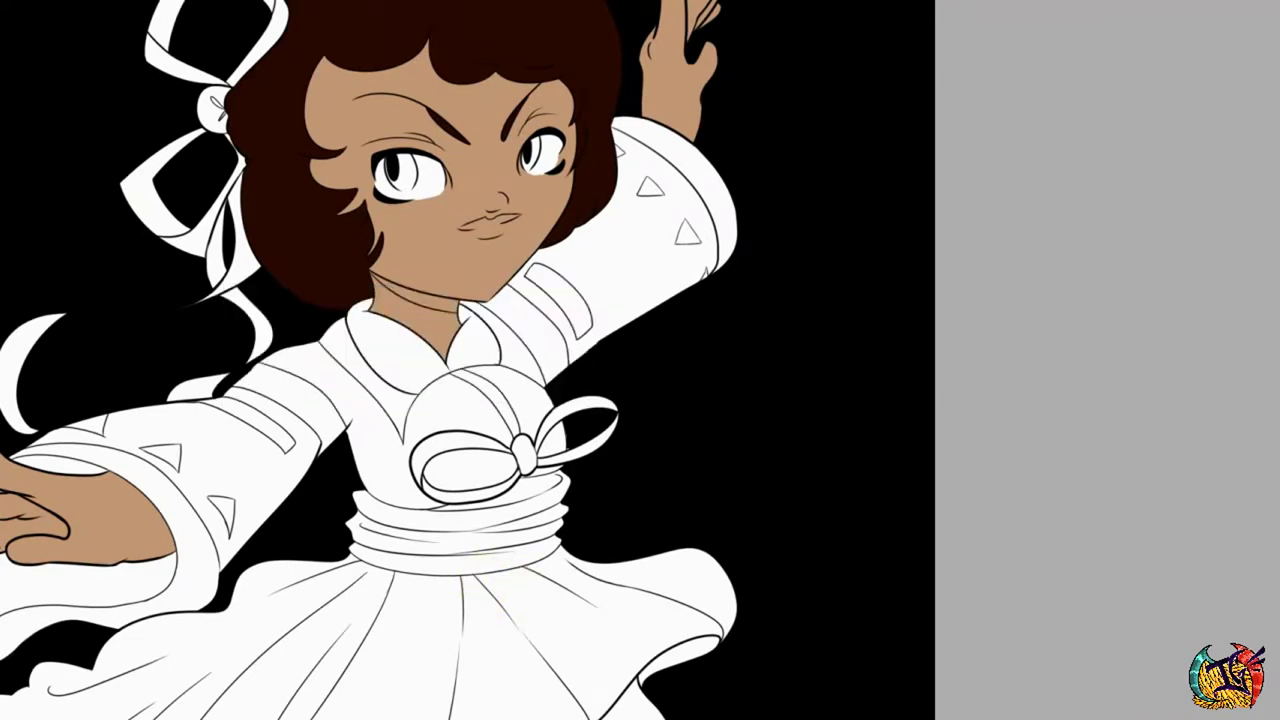
Fill the kimono top, skirt and left sleeve pink, then shift them to salmon.
{"action": "left_click", "coordinate": [500, 300]}
{"action": "scroll", "coordinate": [523, 366], "scroll_direction": "down", "scroll_amount": 3}
{"action": "left_click", "coordinate": [523, 452]}
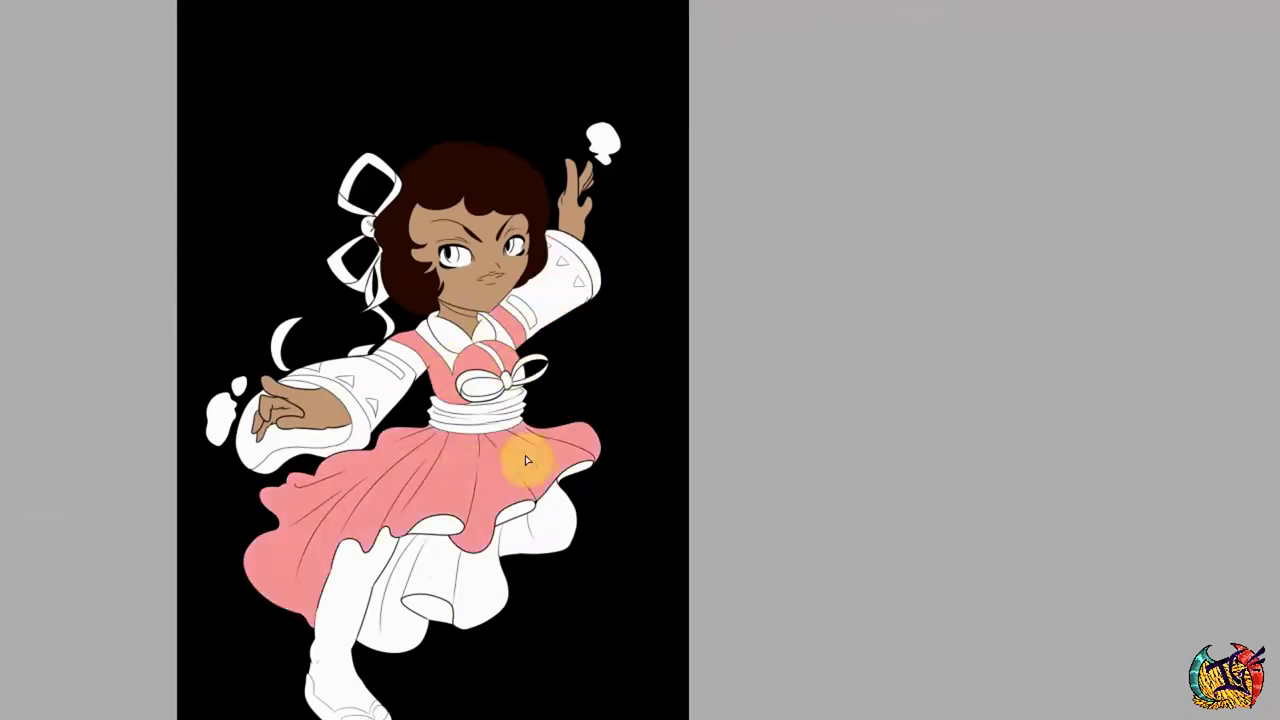
{"action": "left_click", "coordinate": [327, 342]}
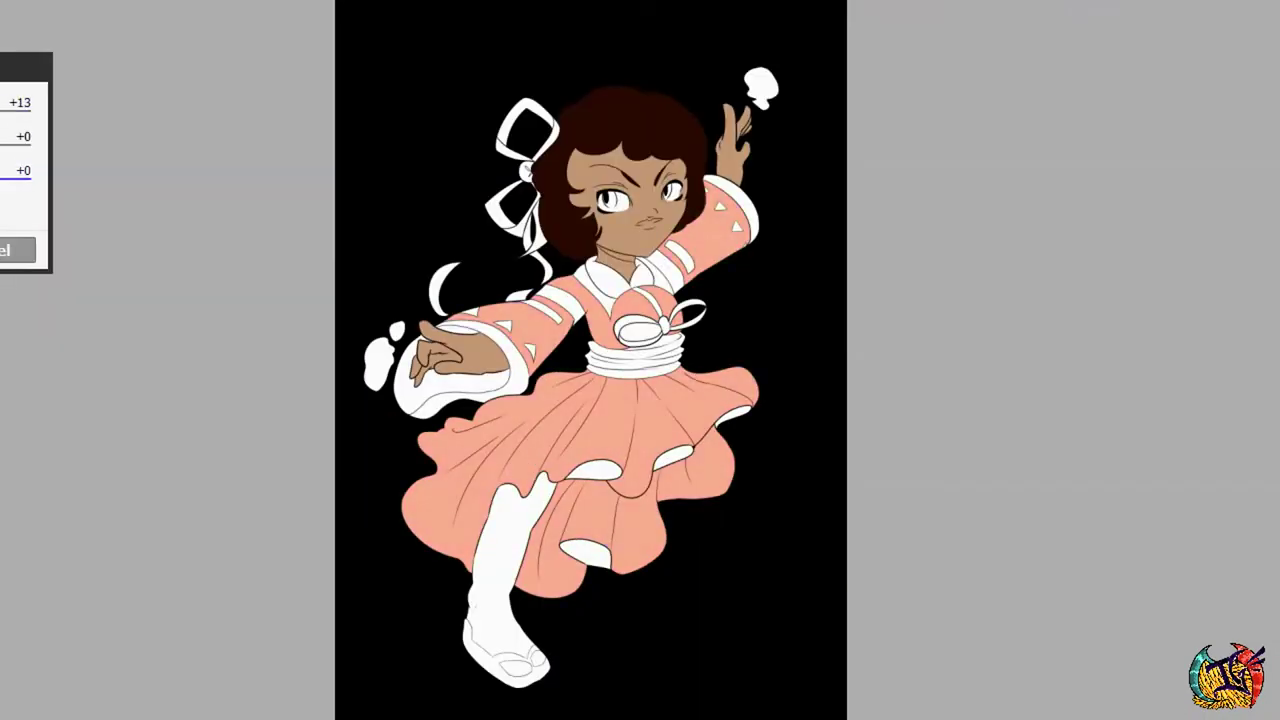
{"action": "key", "text": "Return"}
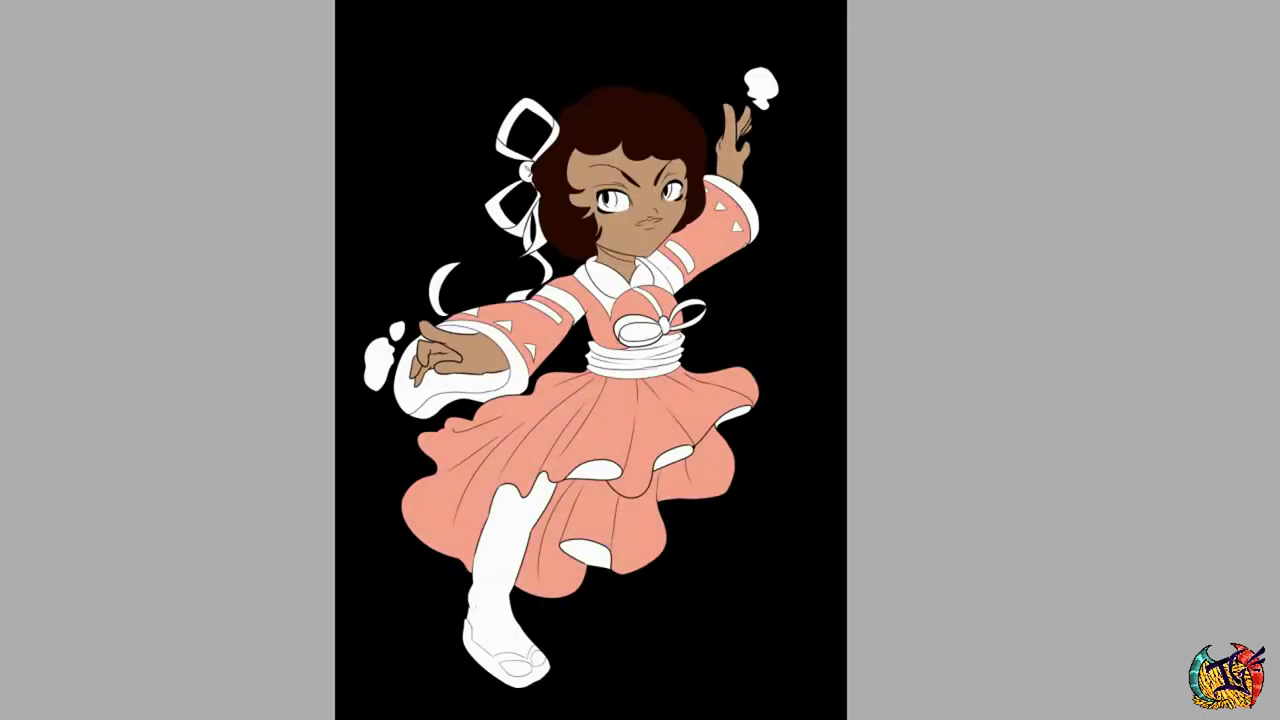
Fill the sleeve band, collar band, waist sash and trim magenta, then recolour them mint green.
{"action": "left_click", "coordinate": [430, 396]}
{"action": "left_click", "coordinate": [513, 387]}
{"action": "left_click", "coordinate": [651, 288]}
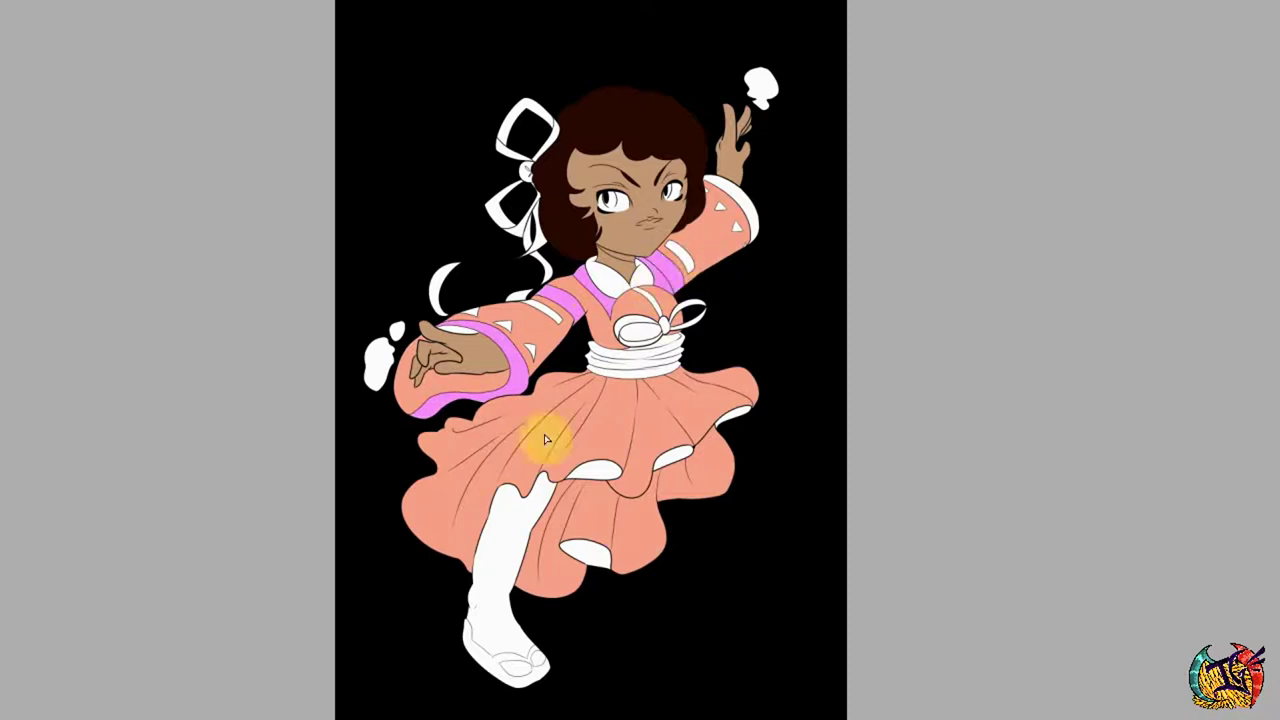
{"action": "left_click", "coordinate": [655, 365]}
{"action": "key", "text": "ctrl+u"}
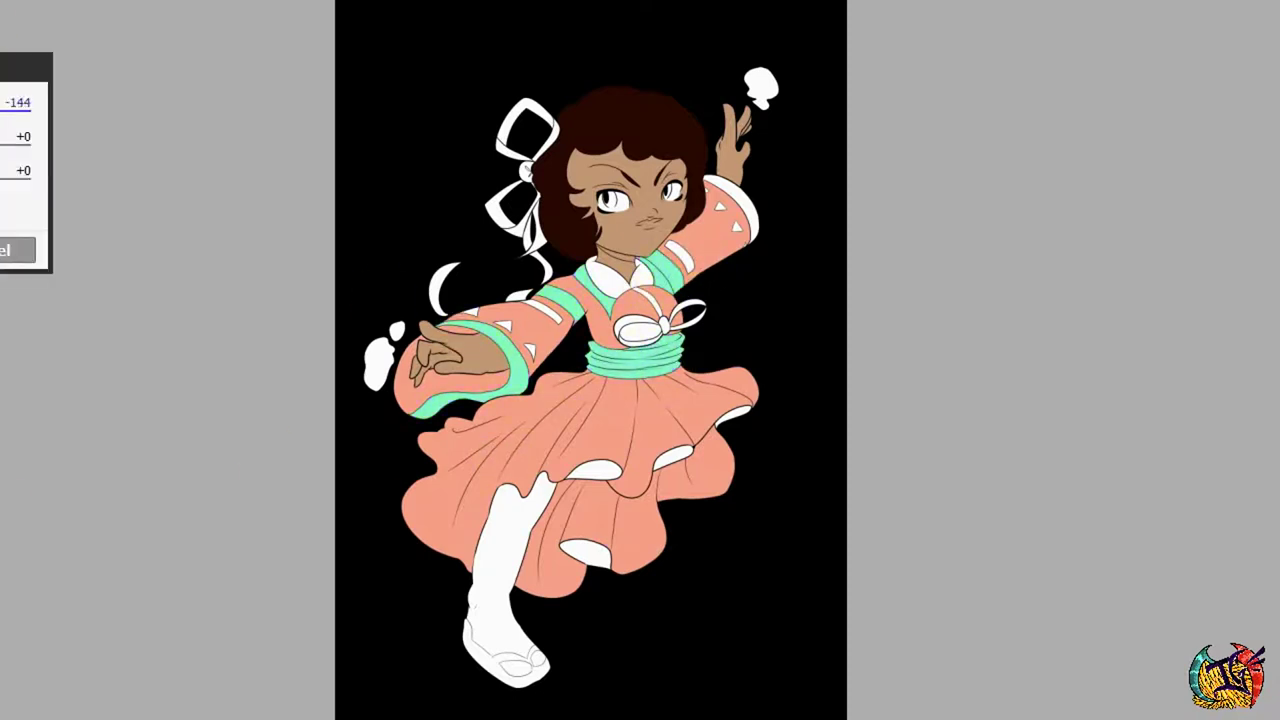
{"action": "key", "text": "Return"}
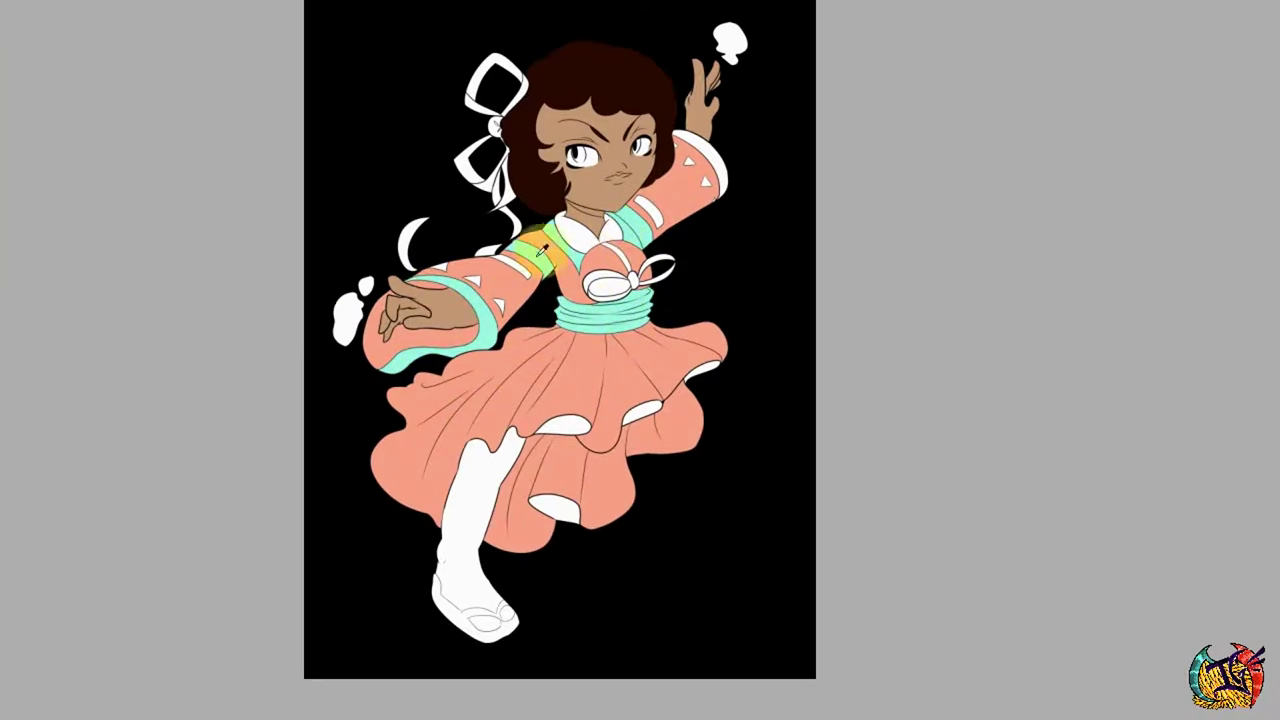
Fill the sandal and all parts of the hair ribbon mint, then fill the background.
{"action": "left_click", "coordinate": [510, 530]}
{"action": "key", "text": "ctrl+z"}
{"action": "left_click", "coordinate": [505, 655]}
{"action": "left_click", "coordinate": [312, 280]}
{"action": "left_click", "coordinate": [300, 206]}
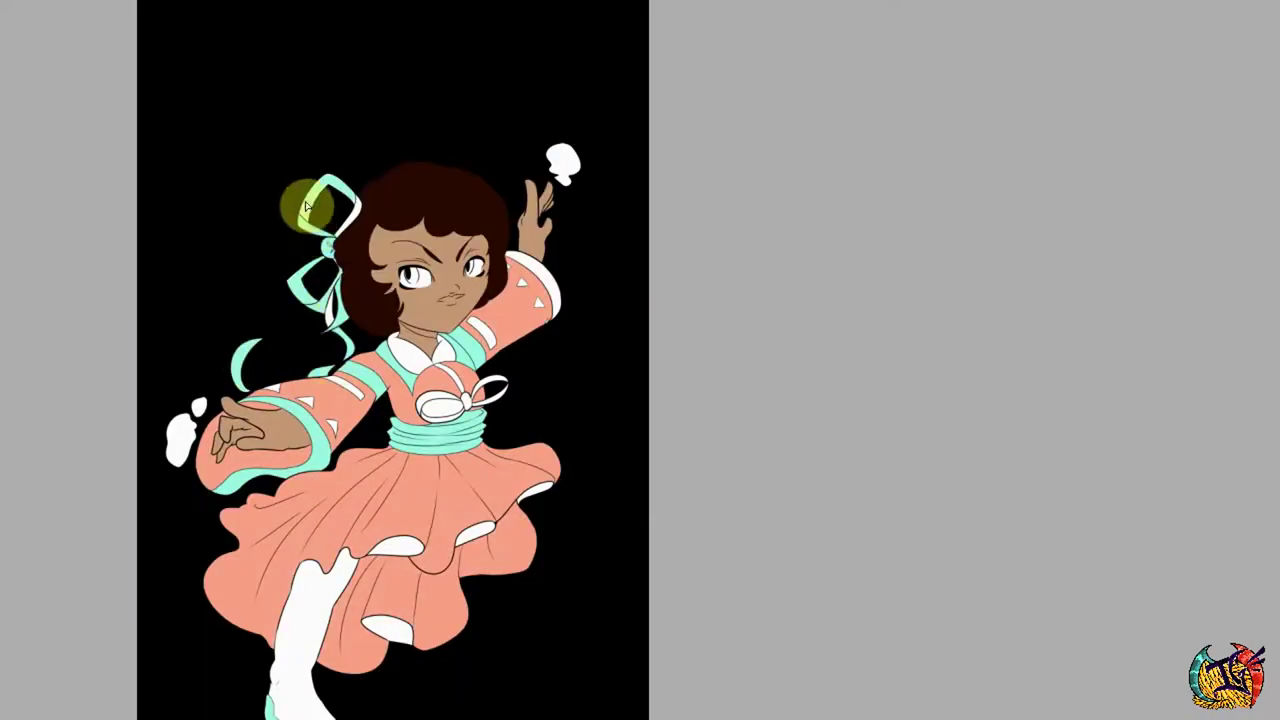
{"action": "left_click", "coordinate": [320, 330]}
{"action": "left_click_drag", "start_coordinate": [463, 442], "coordinate": [482, 366]}
{"action": "key", "text": "alt+BackSpace"}
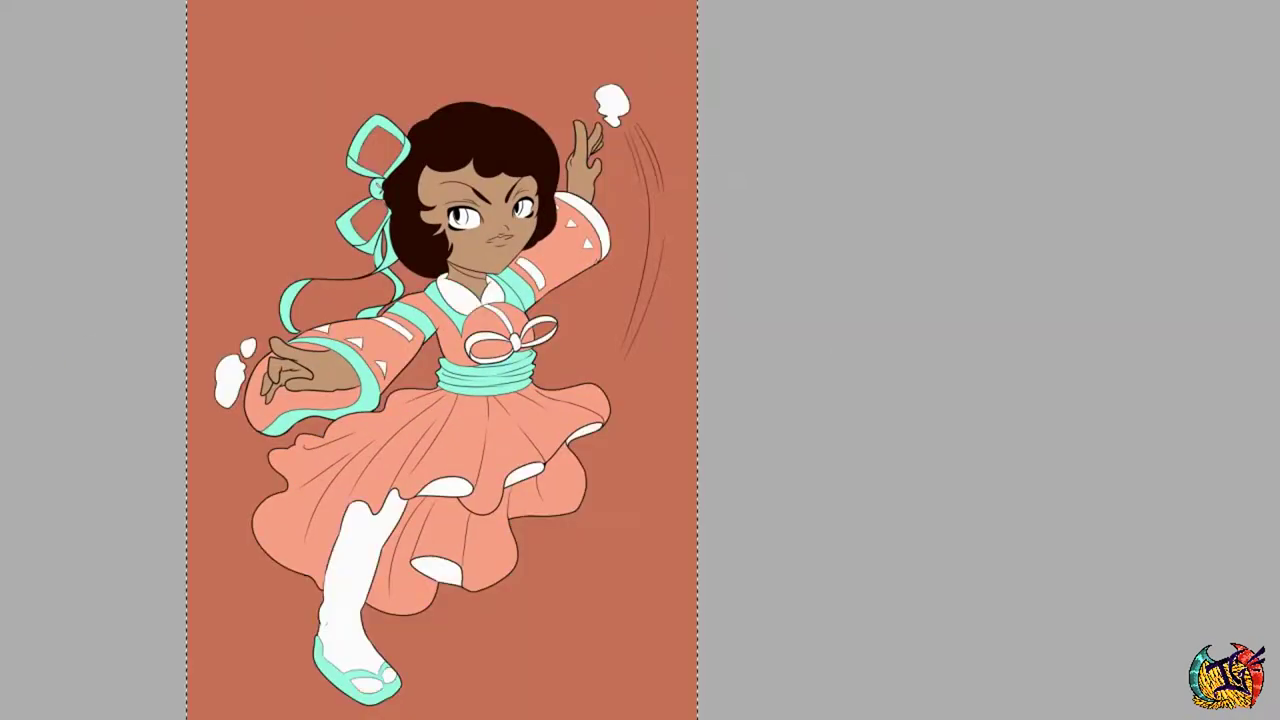
Recolour the background yellow-green, deselect it, and name the layer 'water'.
{"action": "key", "text": "ctrl+u"}
{"action": "key", "text": "Return"}
{"action": "key", "text": "ctrl+d"}
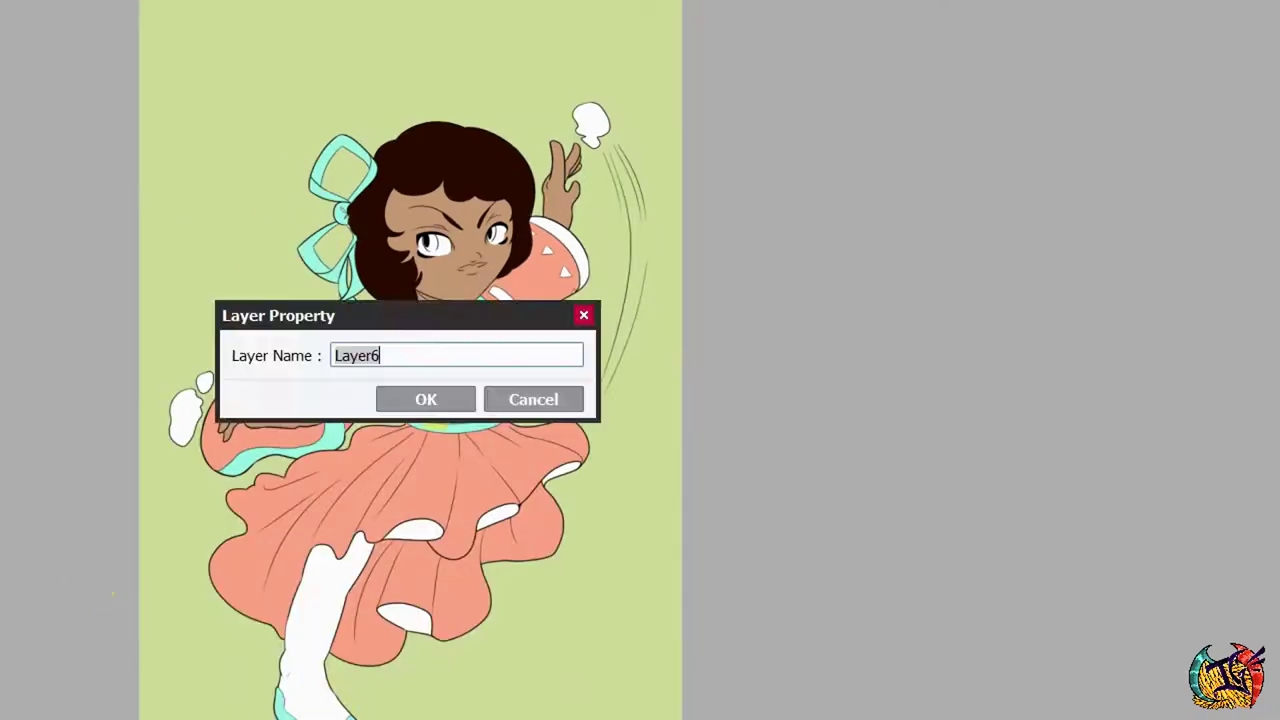
{"action": "type", "text": "water"}
{"action": "key", "text": "Return"}
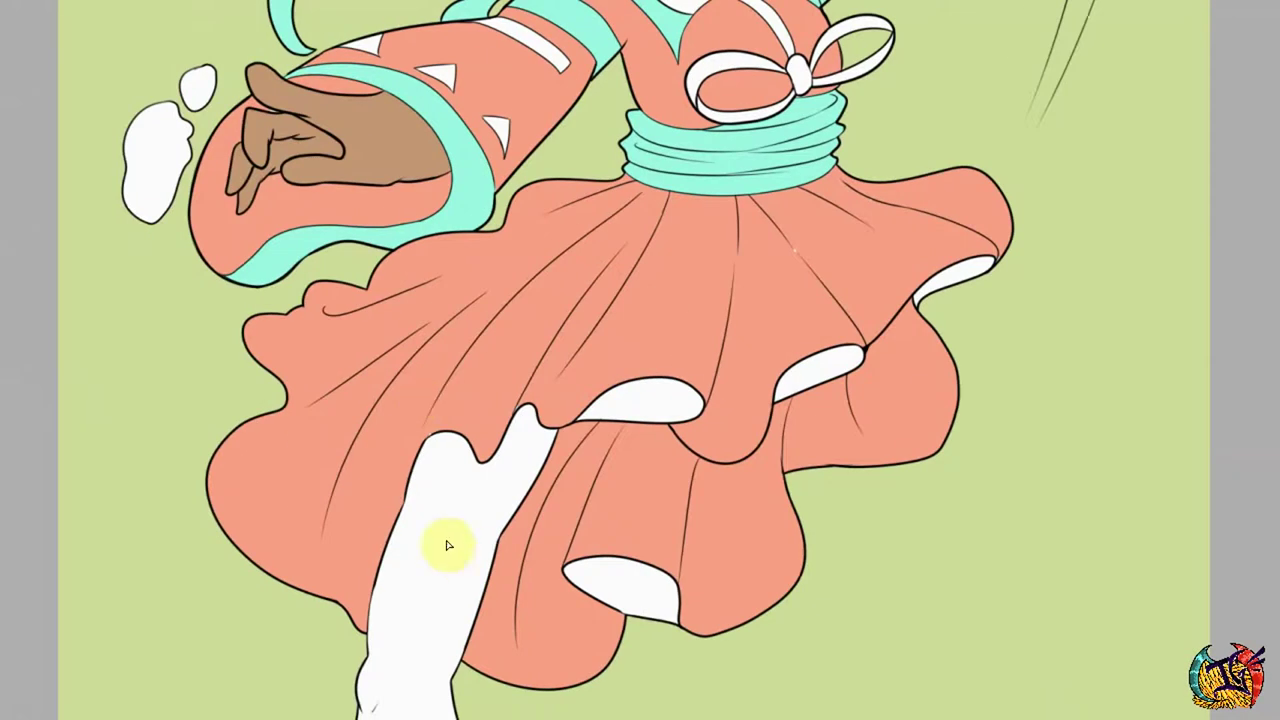
Fill the skirt underside areas, collar and arm trims yellow.
{"action": "left_click", "coordinate": [448, 545]}
{"action": "left_click", "coordinate": [620, 590]}
{"action": "left_click", "coordinate": [805, 385]}
{"action": "left_click", "coordinate": [950, 280]}
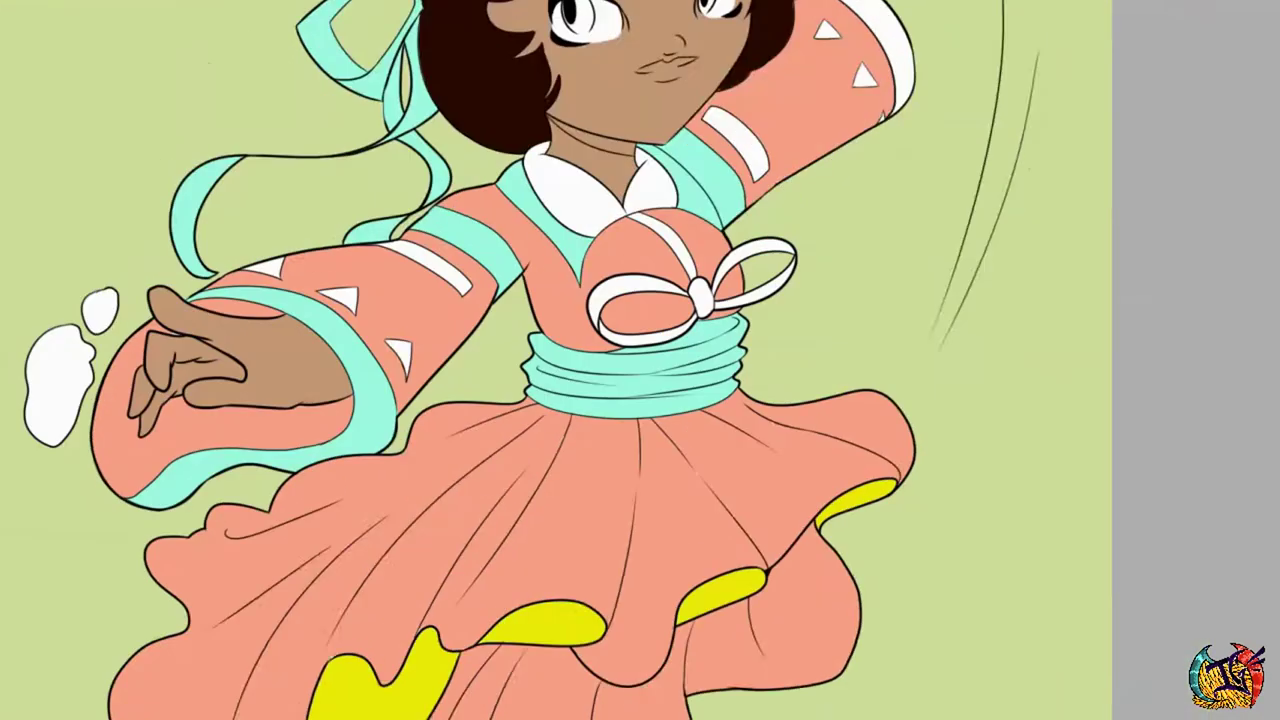
{"action": "left_click", "coordinate": [838, 225]}
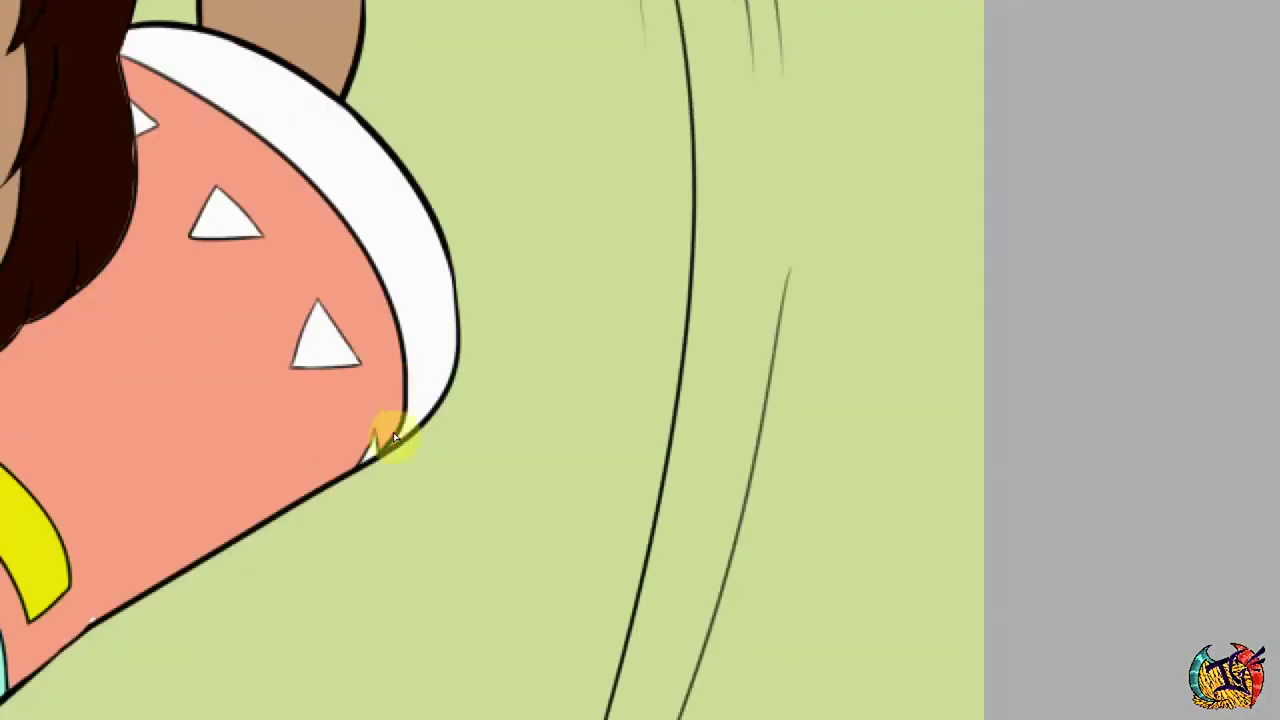
Fill the sleeve triangles and the bow's loops and knot yellow.
{"action": "left_click", "coordinate": [325, 335]}
{"action": "left_click", "coordinate": [225, 215]}
{"action": "left_click", "coordinate": [140, 120]}
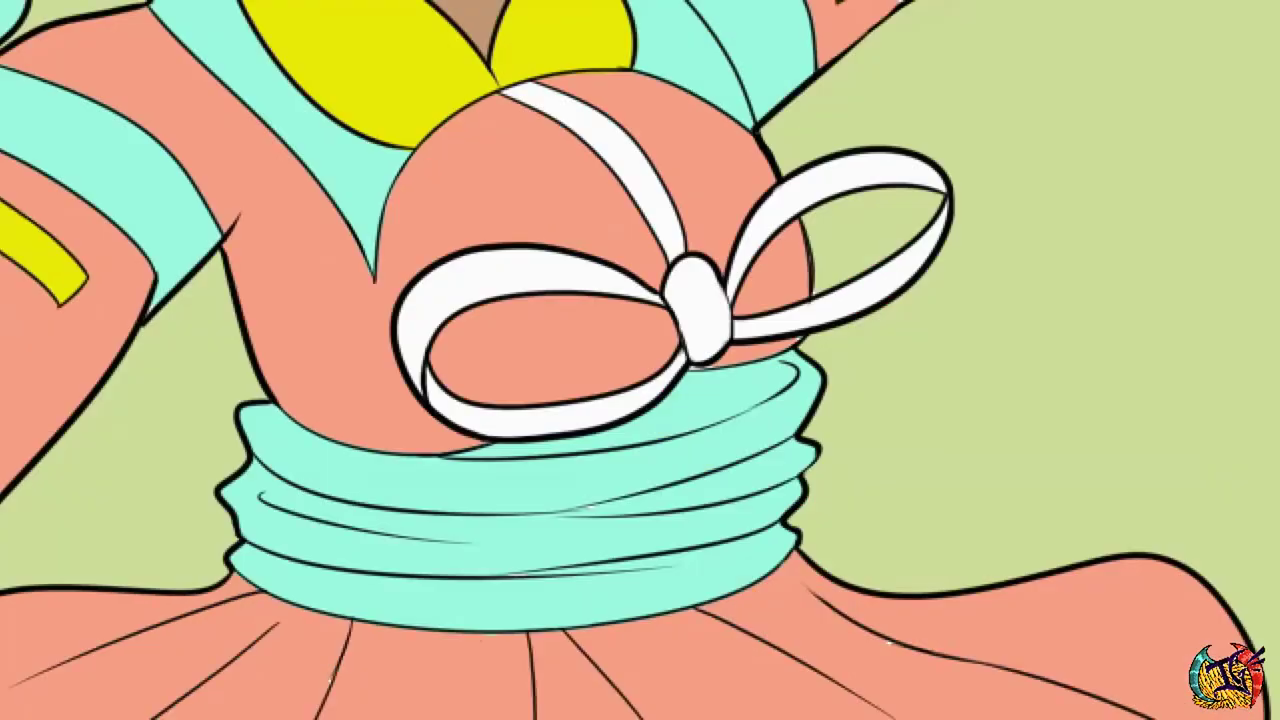
{"action": "left_click", "coordinate": [330, 388]}
{"action": "left_click", "coordinate": [485, 420]}
{"action": "left_click", "coordinate": [545, 440]}
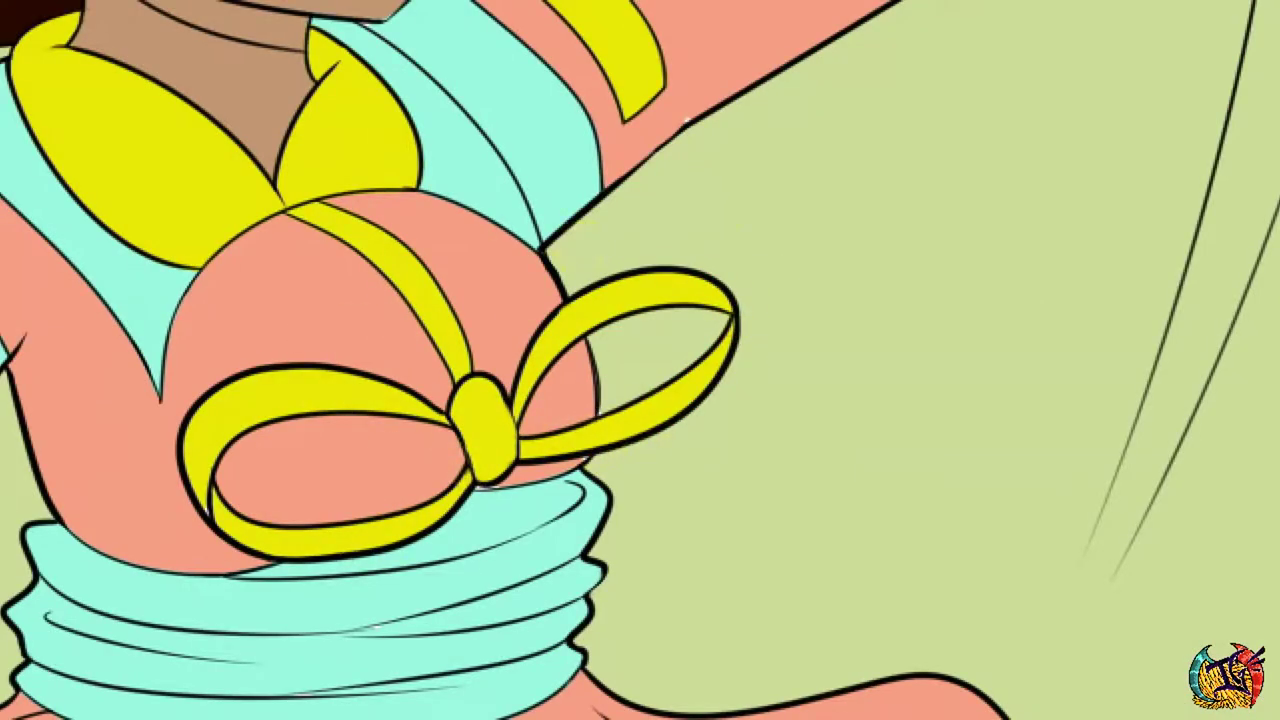
Toggle the green background to check gaps, then refill the hair ribbon and waistband mint.
{"action": "left_click", "coordinate": [19, 300]}
{"action": "left_click", "coordinate": [638, 316]}
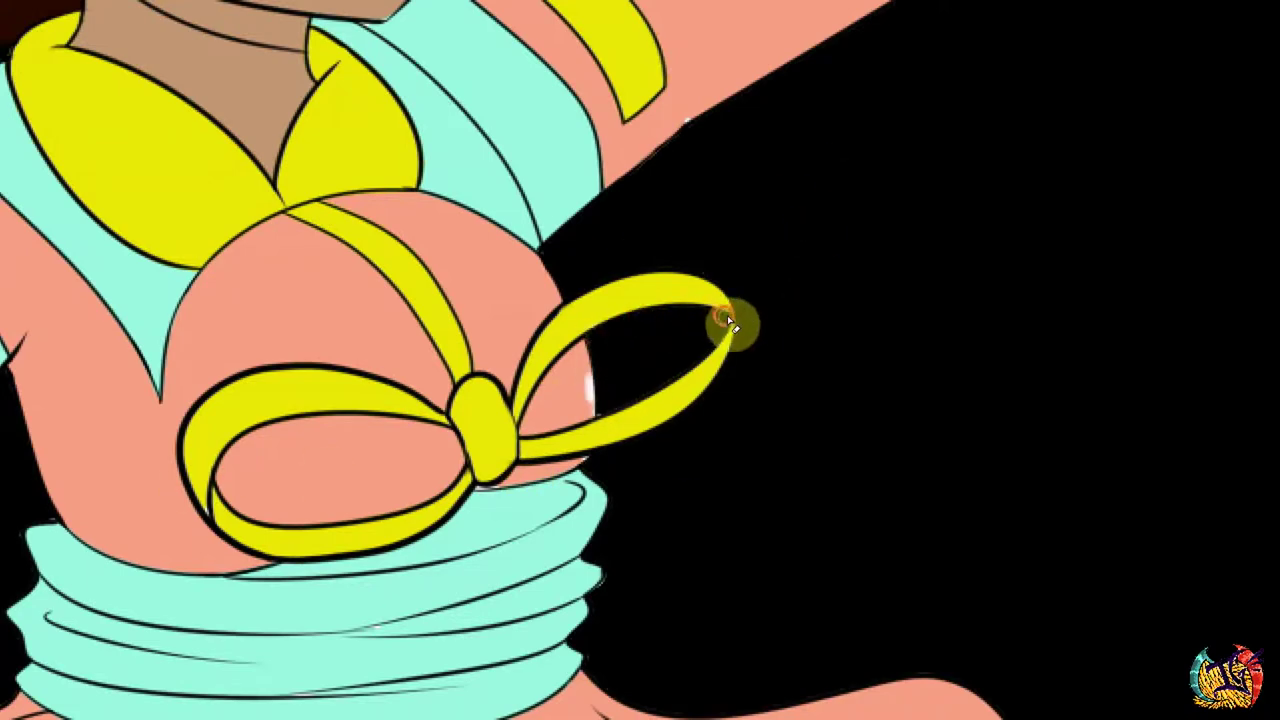
{"action": "left_click", "coordinate": [600, 453]}
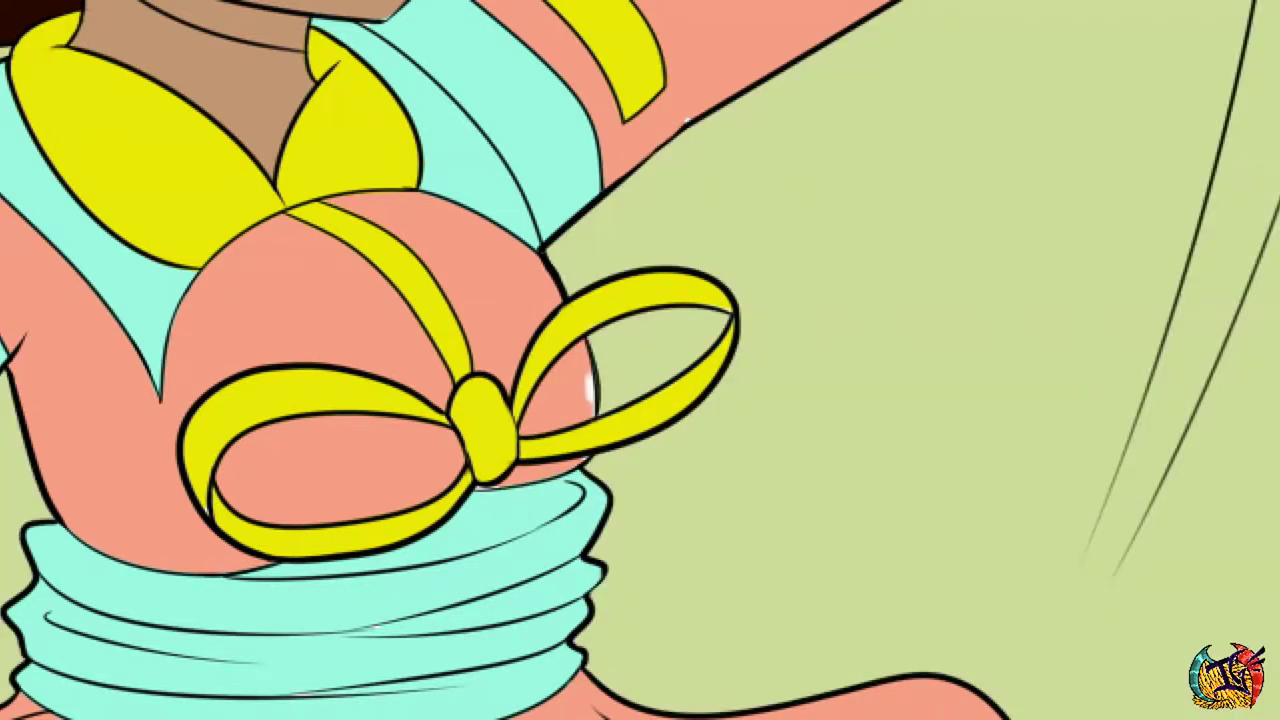
{"action": "key", "text": "ctrl+z"}
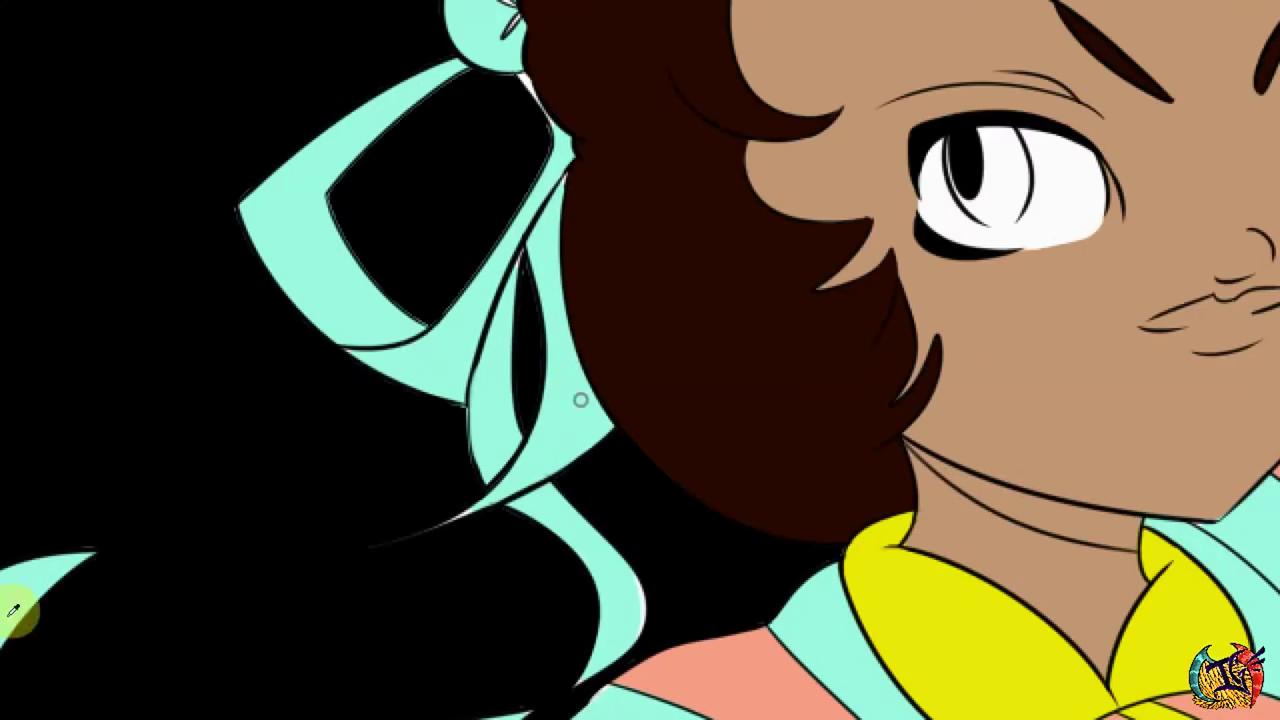
{"action": "key", "text": "ctrl+z"}
{"action": "left_click", "coordinate": [543, 429]}
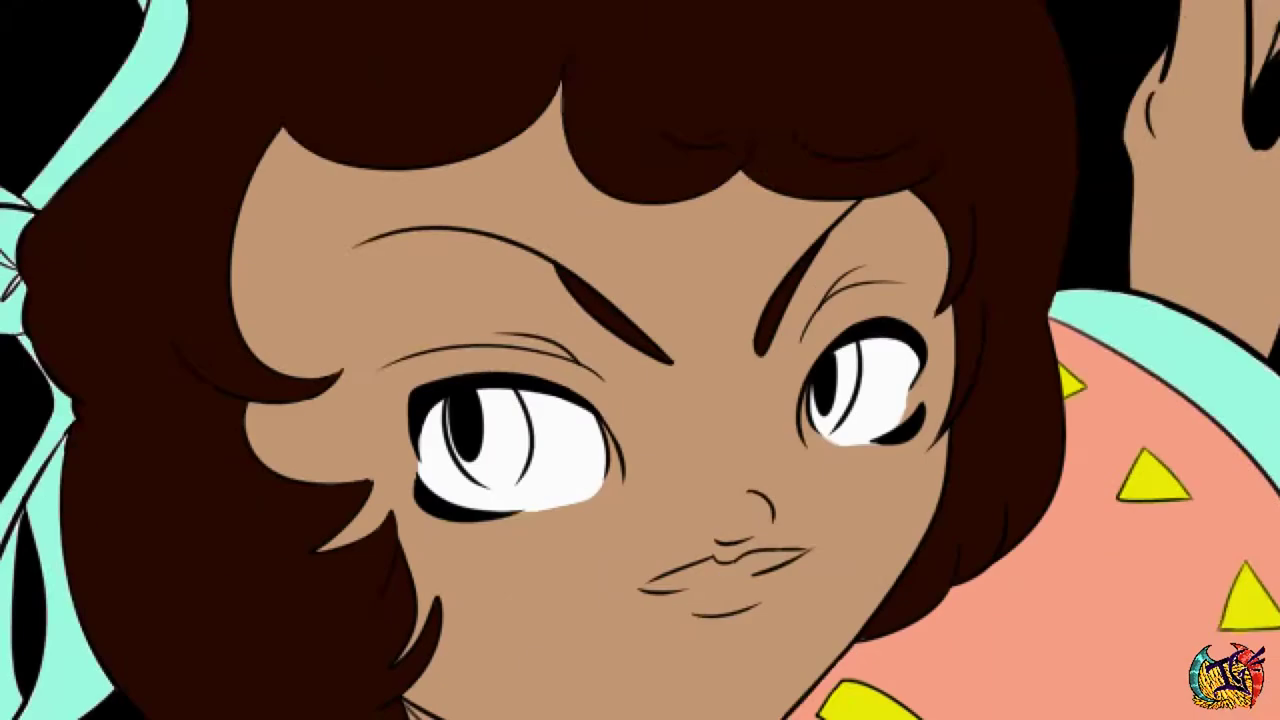
{"action": "key", "text": "ctrl+z"}
{"action": "left_click", "coordinate": [106, 371]}
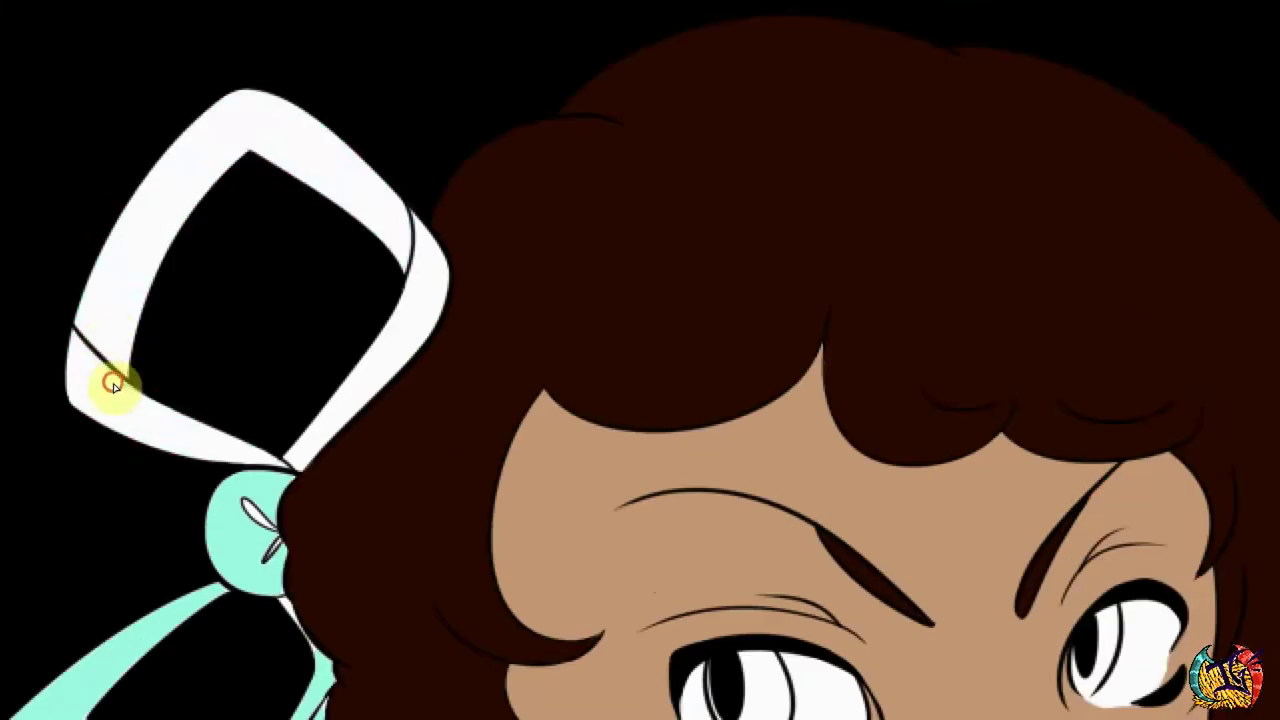
{"action": "left_click", "coordinate": [990, 585]}
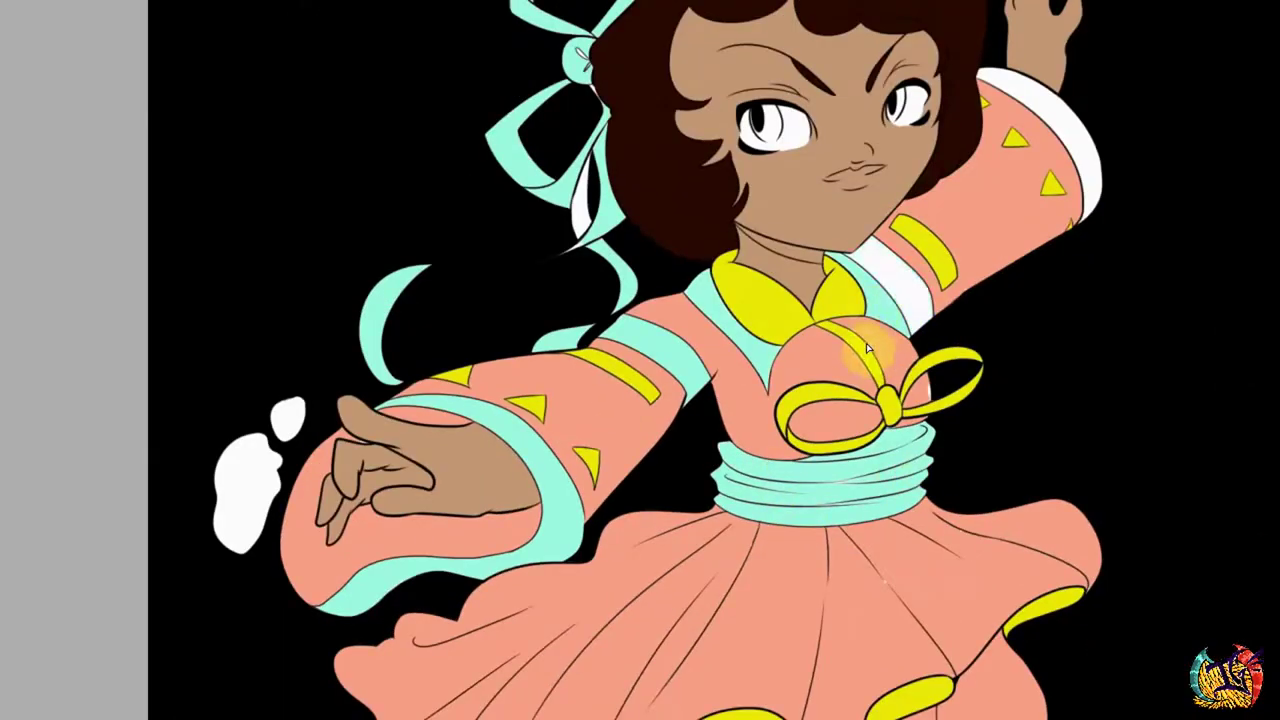
Redo the yellow fills on the leg, collar, sleeve triangles and bow.
{"action": "key", "text": "ctrl+z"}
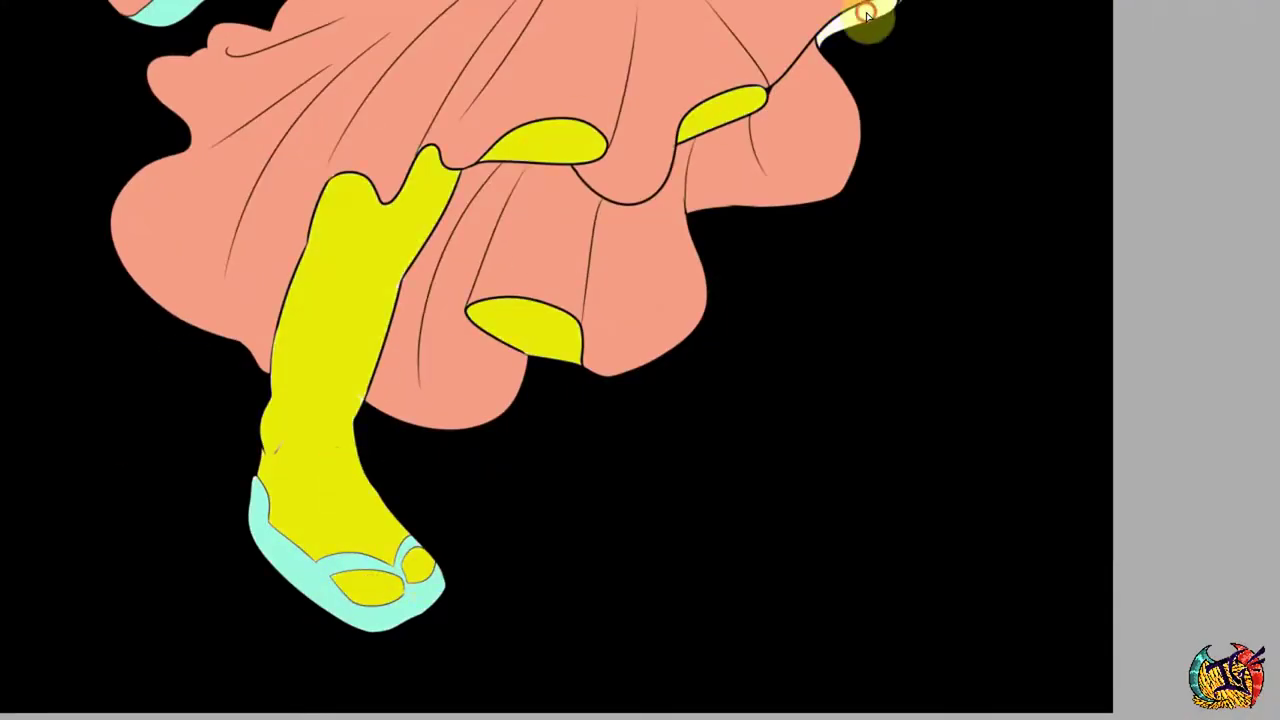
{"action": "left_click", "coordinate": [590, 462]}
{"action": "left_click", "coordinate": [540, 175]}
{"action": "left_click", "coordinate": [630, 280]}
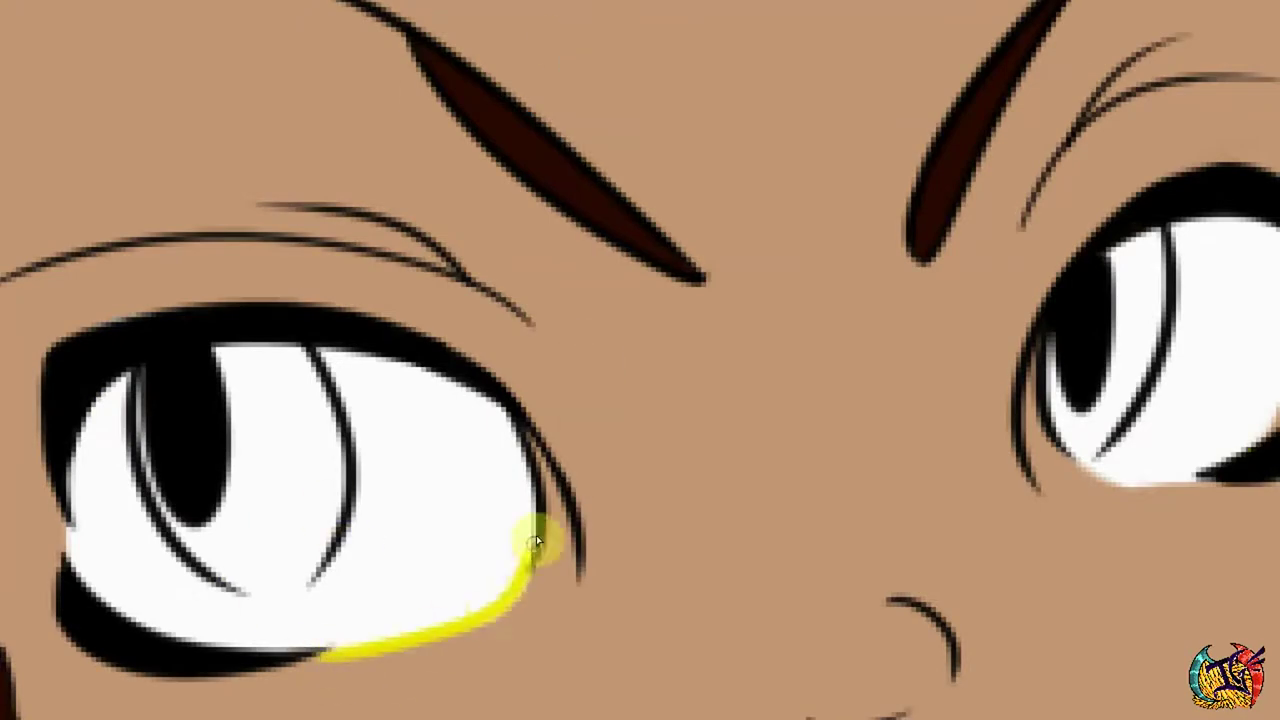
Fill the eye white yellow and delete the selected upper skirt area.
{"action": "mouse_move", "coordinate": [89, 592]}
{"action": "left_mouse_down"}
{"action": "mouse_move", "coordinate": [68, 501]}
{"action": "mouse_move", "coordinate": [194, 349]}
{"action": "mouse_move", "coordinate": [474, 389]}
{"action": "mouse_move", "coordinate": [124, 608]}
{"action": "mouse_move", "coordinate": [185, 565]}
{"action": "left_mouse_up"}
{"action": "left_click_drag", "start_coordinate": [281, 535], "coordinate": [306, 371]}
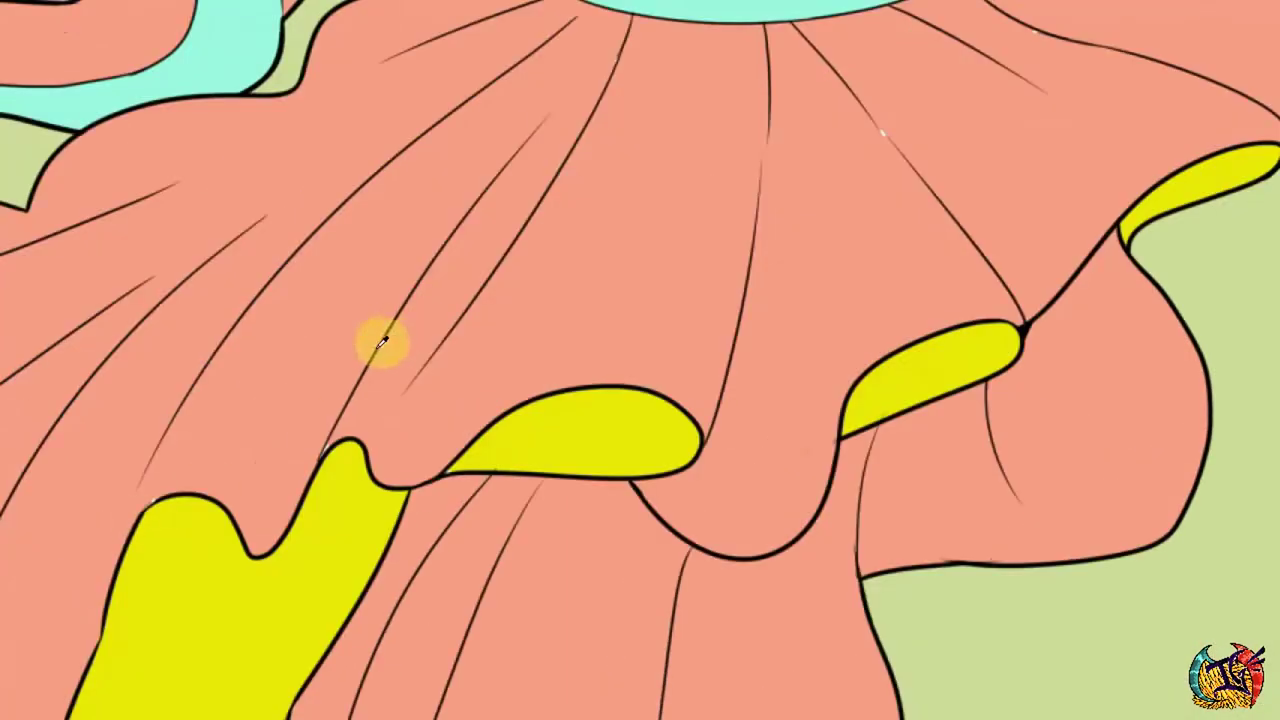
{"action": "mouse_move", "coordinate": [890, 265]}
{"action": "left_mouse_down"}
{"action": "mouse_move", "coordinate": [1108, 64]}
{"action": "mouse_move", "coordinate": [143, 491]}
{"action": "mouse_move", "coordinate": [1029, 149]}
{"action": "left_mouse_up"}
{"action": "key", "text": "Delete"}
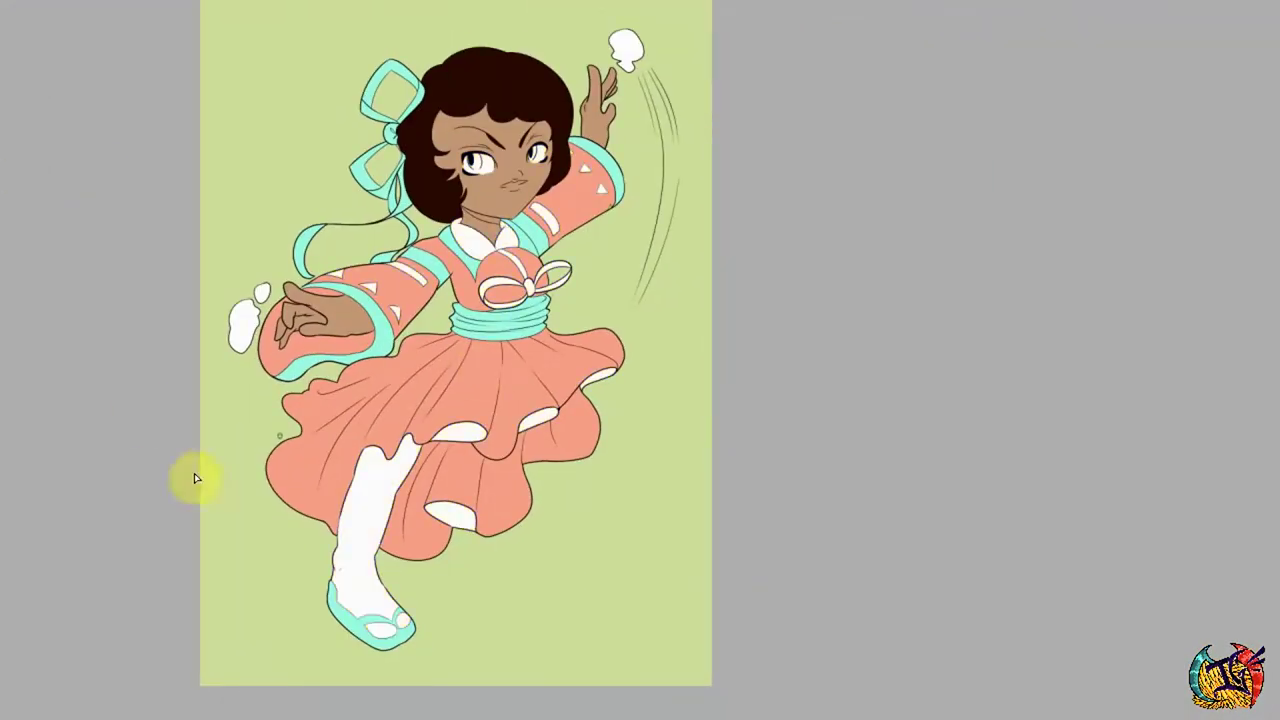
Brush dark magenta shading over the skirt and bodice and blend it smooth.
{"action": "mouse_move", "coordinate": [197, 479]}
{"action": "left_mouse_down"}
{"action": "mouse_move", "coordinate": [349, 366]}
{"action": "mouse_move", "coordinate": [346, 417]}
{"action": "mouse_move", "coordinate": [470, 380]}
{"action": "mouse_move", "coordinate": [400, 549]}
{"action": "mouse_move", "coordinate": [454, 452]}
{"action": "mouse_move", "coordinate": [343, 394]}
{"action": "left_mouse_up"}
{"action": "key", "text": "Delete"}
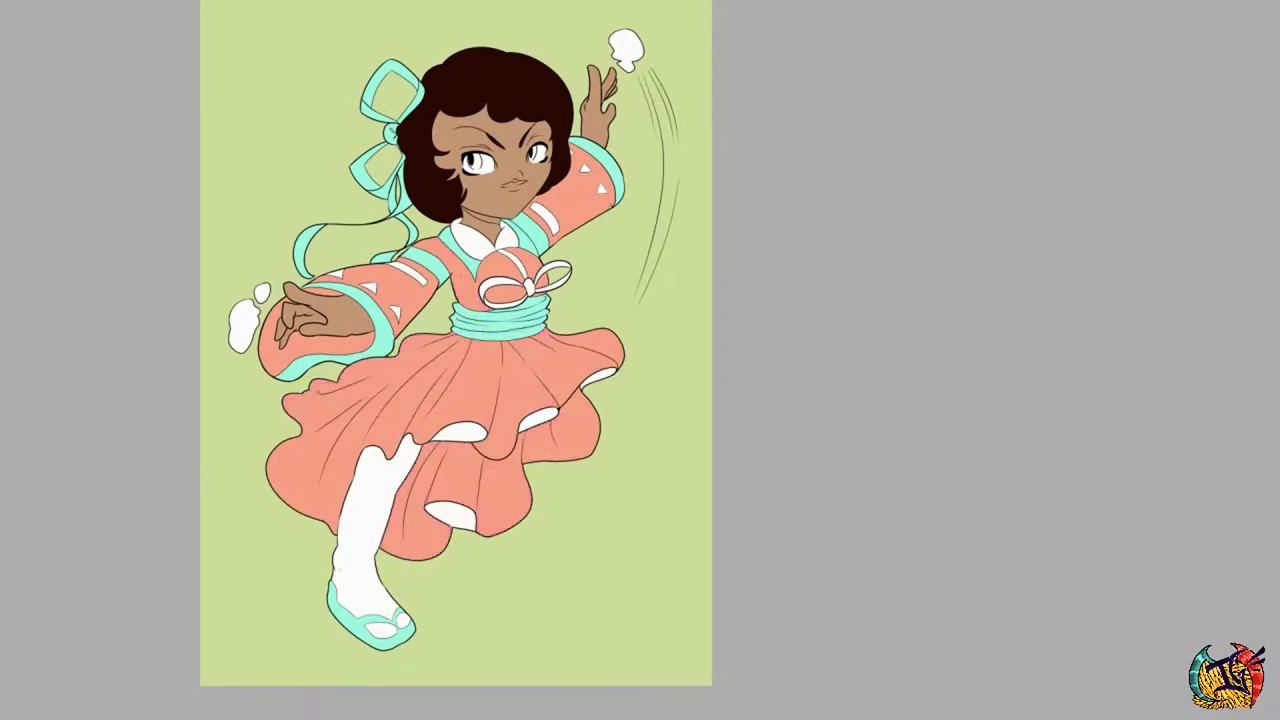
{"action": "mouse_move", "coordinate": [440, 345]}
{"action": "left_mouse_down"}
{"action": "mouse_move", "coordinate": [286, 500]}
{"action": "mouse_move", "coordinate": [343, 486]}
{"action": "mouse_move", "coordinate": [480, 371]}
{"action": "mouse_move", "coordinate": [587, 397]}
{"action": "mouse_move", "coordinate": [443, 549]}
{"action": "mouse_move", "coordinate": [420, 534]}
{"action": "mouse_move", "coordinate": [398, 445]}
{"action": "left_mouse_up"}
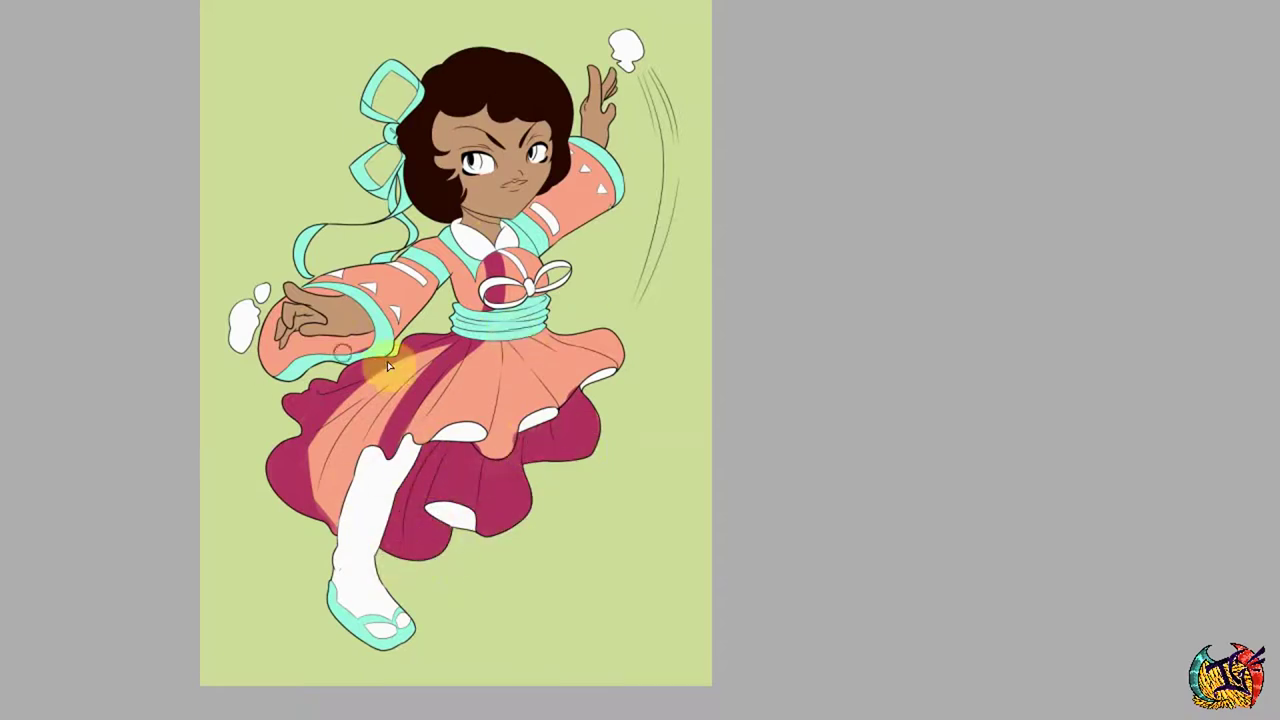
{"action": "mouse_move", "coordinate": [388, 366]}
{"action": "left_mouse_down"}
{"action": "mouse_move", "coordinate": [387, 423]}
{"action": "mouse_move", "coordinate": [464, 290]}
{"action": "mouse_move", "coordinate": [509, 307]}
{"action": "mouse_move", "coordinate": [543, 371]}
{"action": "mouse_move", "coordinate": [527, 346]}
{"action": "mouse_move", "coordinate": [484, 410]}
{"action": "left_mouse_up"}
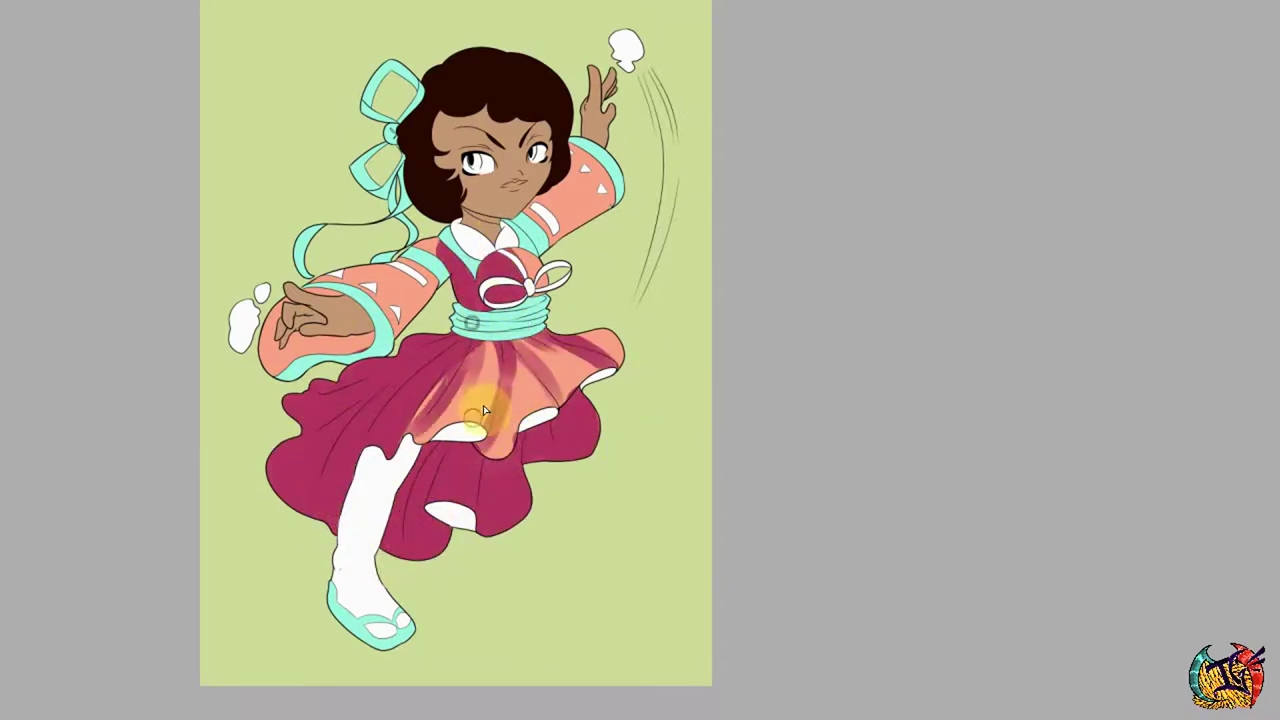
{"action": "mouse_move", "coordinate": [466, 358]}
{"action": "left_mouse_down"}
{"action": "mouse_move", "coordinate": [481, 478]}
{"action": "mouse_move", "coordinate": [537, 339]}
{"action": "mouse_move", "coordinate": [417, 454]}
{"action": "mouse_move", "coordinate": [525, 266]}
{"action": "left_mouse_up"}
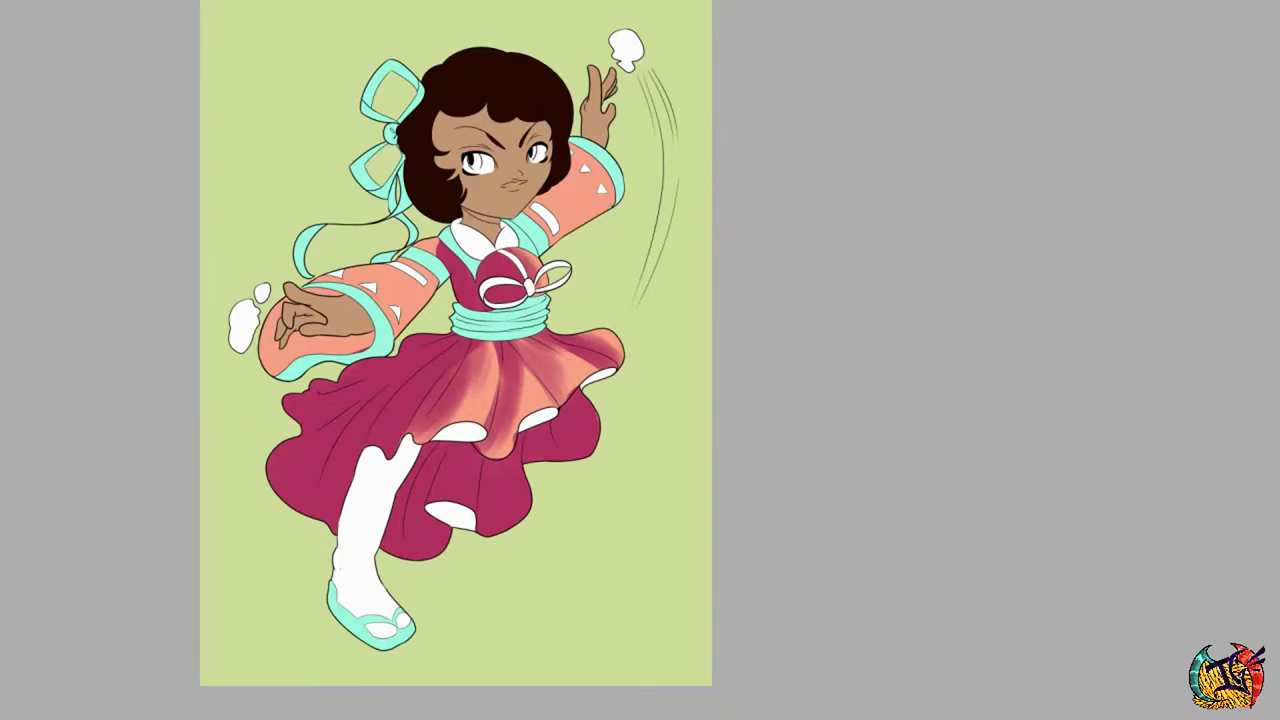
Adjust the shading hue, then paint warm pink shading on both sleeves.
{"action": "key", "text": "ctrl+u"}
{"action": "key", "text": "Return"}
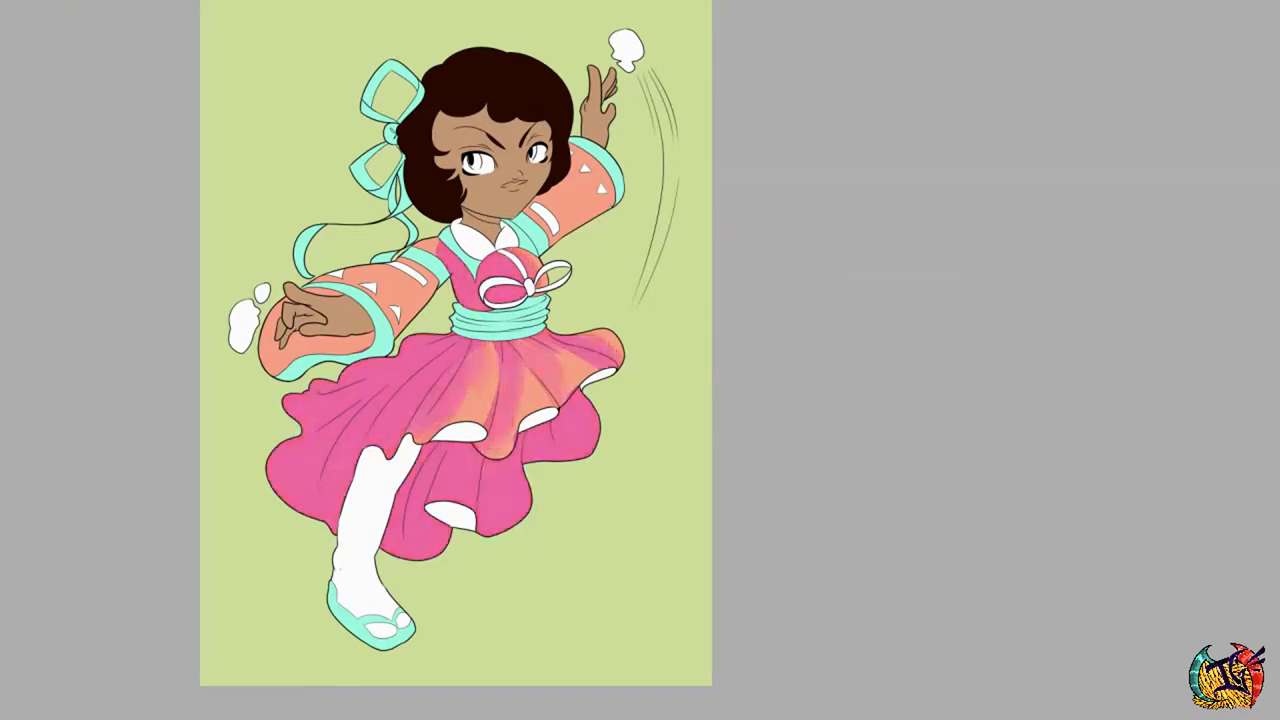
{"action": "left_click_drag", "start_coordinate": [262, 348], "coordinate": [390, 300]}
{"action": "left_click_drag", "start_coordinate": [540, 230], "coordinate": [560, 180]}
{"action": "left_click_drag", "start_coordinate": [350, 320], "coordinate": [580, 210]}
{"action": "left_click", "coordinate": [60, 203]}
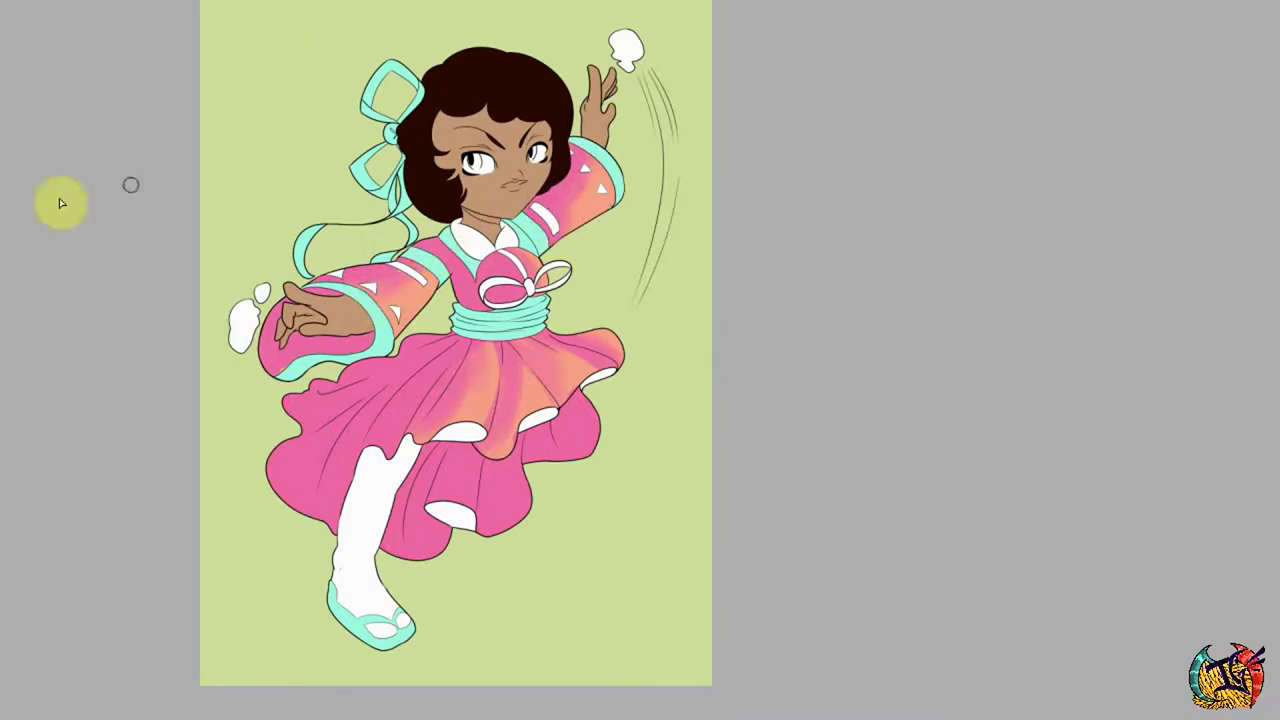
Shift the dress to coral-red and brush red over the skirt and left sleeve.
{"action": "key", "text": "ctrl+u"}
{"action": "key", "text": "Return"}
{"action": "mouse_move", "coordinate": [326, 368]}
{"action": "left_mouse_down"}
{"action": "mouse_move", "coordinate": [432, 347]}
{"action": "mouse_move", "coordinate": [349, 481]}
{"action": "mouse_move", "coordinate": [344, 448]}
{"action": "mouse_move", "coordinate": [575, 345]}
{"action": "left_mouse_up"}
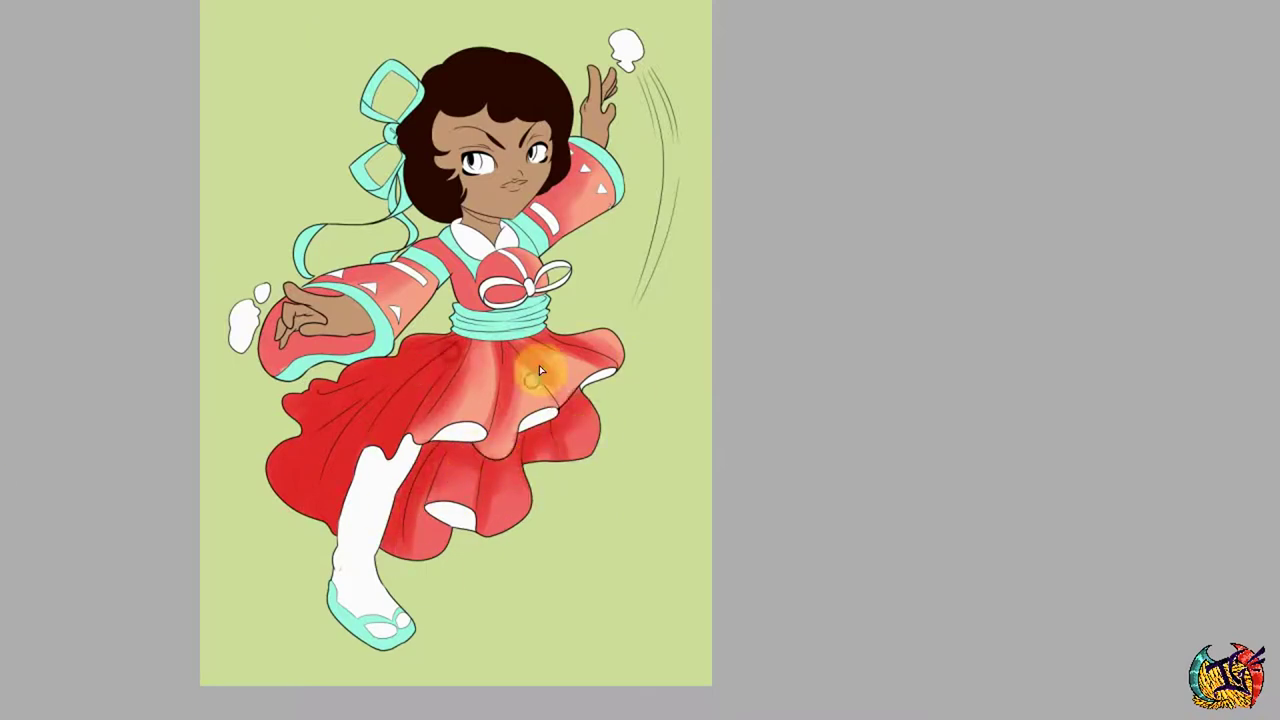
{"action": "mouse_move", "coordinate": [539, 372]}
{"action": "left_mouse_down"}
{"action": "mouse_move", "coordinate": [415, 250]}
{"action": "mouse_move", "coordinate": [462, 283]}
{"action": "mouse_move", "coordinate": [525, 205]}
{"action": "mouse_move", "coordinate": [288, 328]}
{"action": "mouse_move", "coordinate": [438, 240]}
{"action": "mouse_move", "coordinate": [393, 343]}
{"action": "left_mouse_up"}
{"action": "left_click", "coordinate": [581, 171]}
Re-tune the dress hue and begin shading the left side of the face.
{"action": "key", "text": "ctrl+u"}
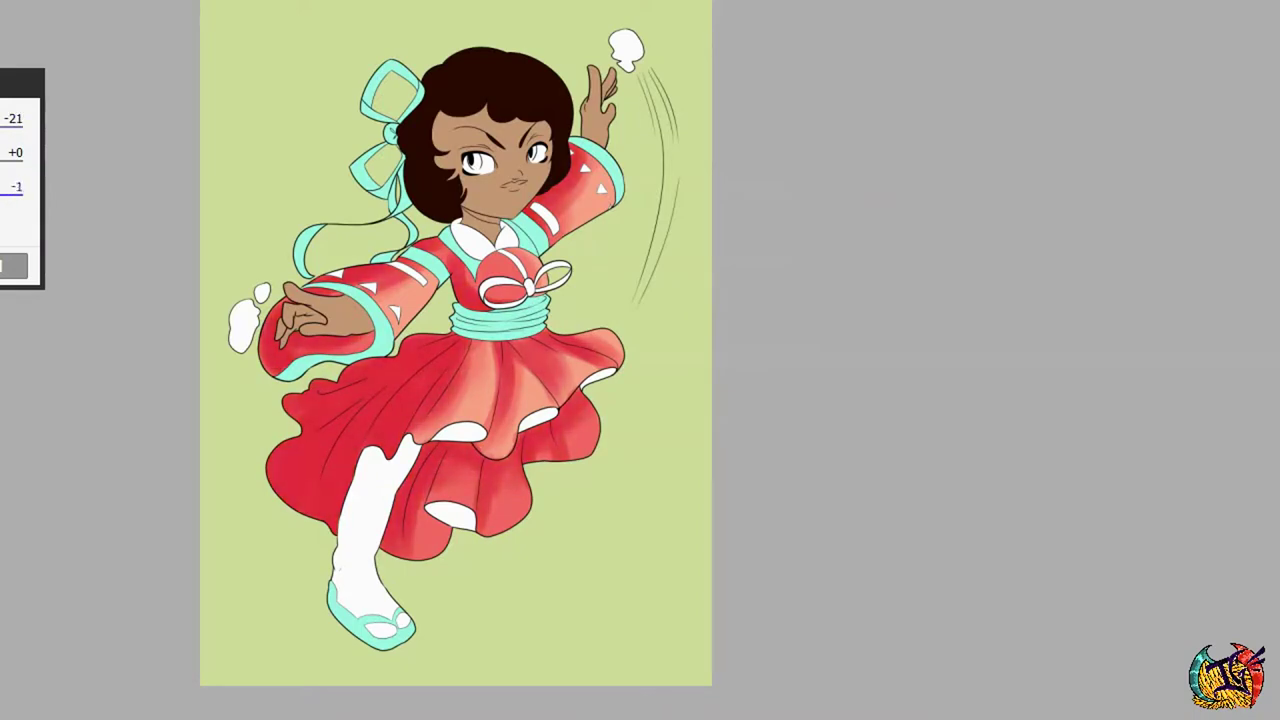
{"action": "key", "text": "Return"}
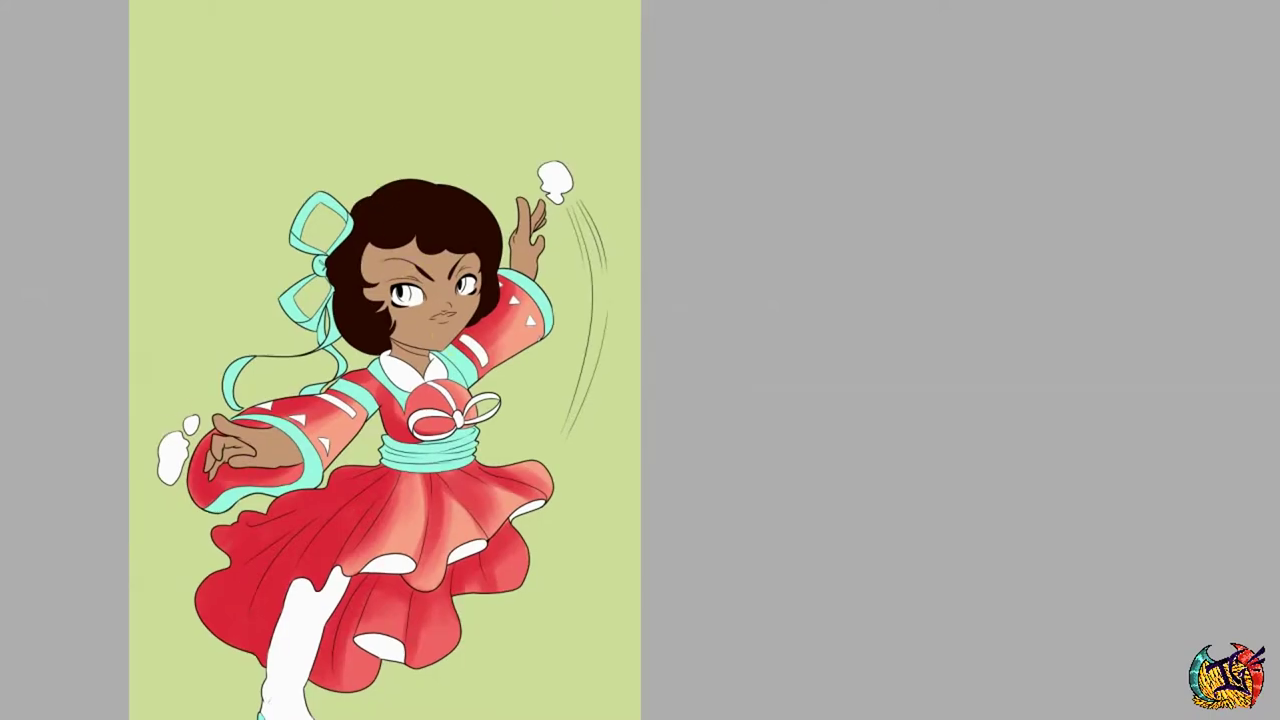
{"action": "left_click_drag", "start_coordinate": [380, 280], "coordinate": [428, 206]}
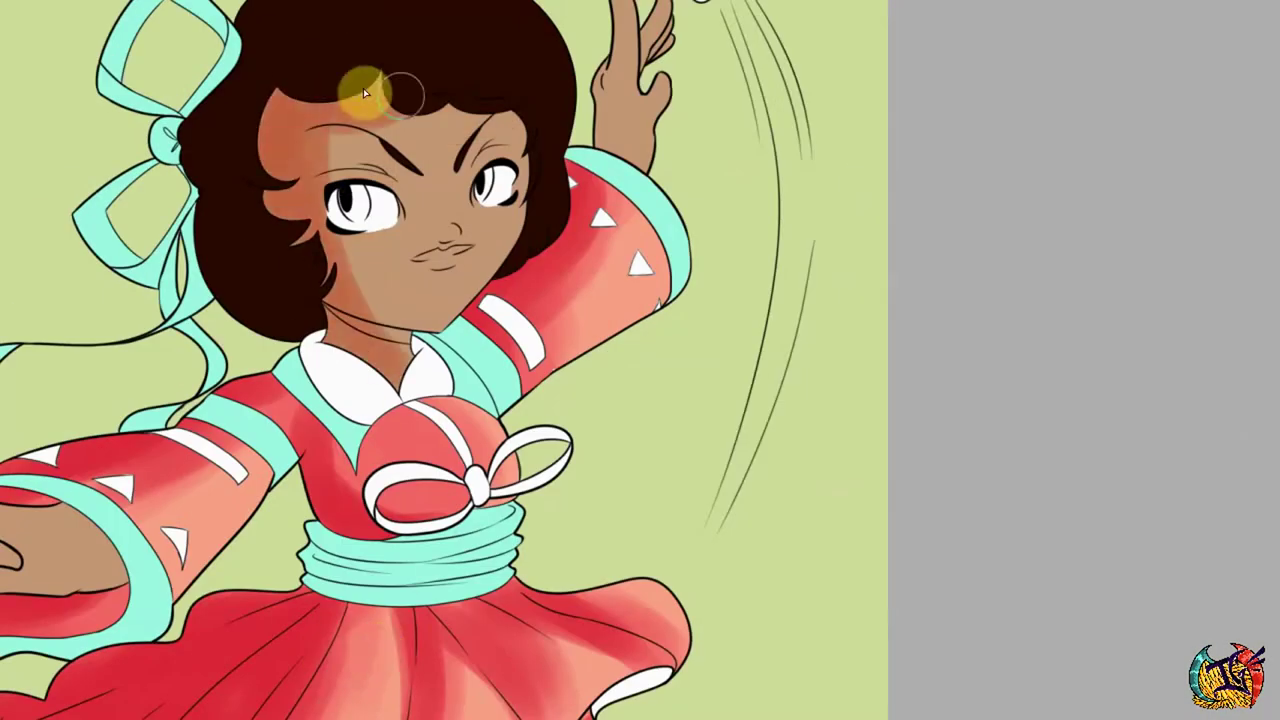
Brush darker skin shading over the forehead, cheeks, around the eyes, neck and both hands.
{"action": "mouse_move", "coordinate": [363, 88]}
{"action": "left_mouse_down"}
{"action": "mouse_move", "coordinate": [525, 60]}
{"action": "mouse_move", "coordinate": [428, 237]}
{"action": "mouse_move", "coordinate": [392, 256]}
{"action": "mouse_move", "coordinate": [358, 230]}
{"action": "mouse_move", "coordinate": [483, 296]}
{"action": "mouse_move", "coordinate": [393, 361]}
{"action": "left_mouse_up"}
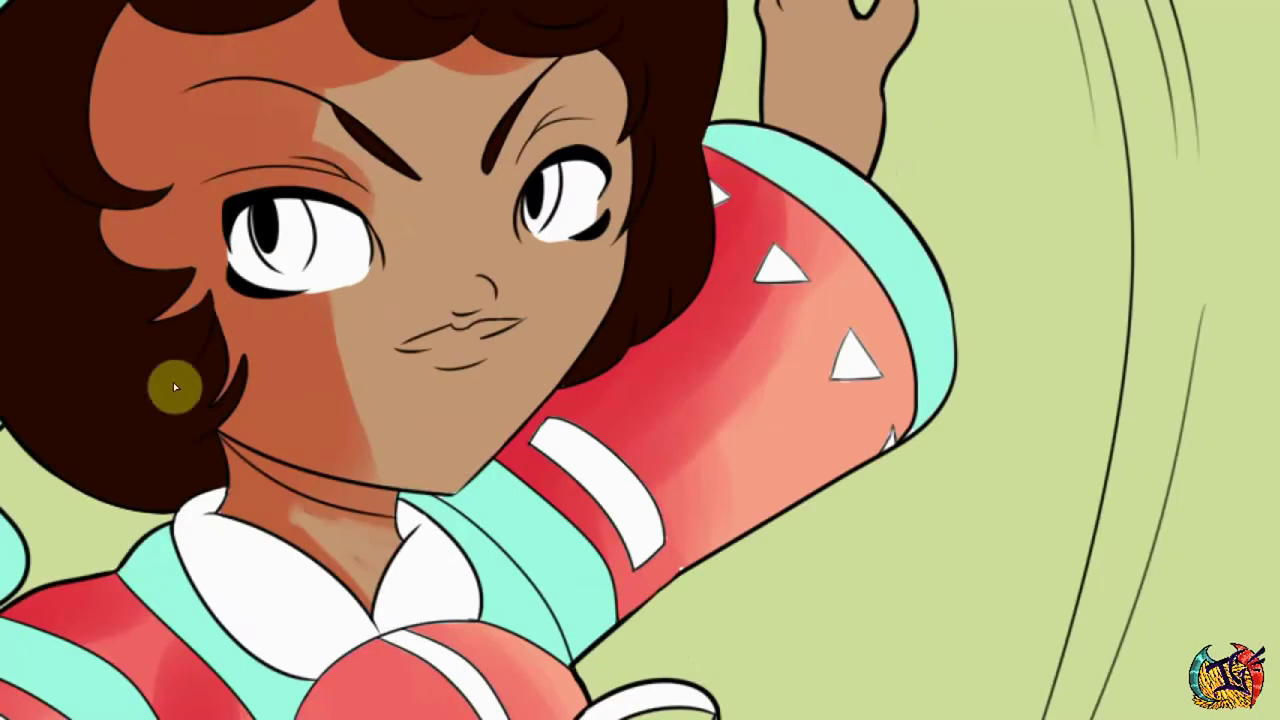
{"action": "mouse_move", "coordinate": [173, 382]}
{"action": "left_mouse_down"}
{"action": "mouse_move", "coordinate": [321, 144]}
{"action": "mouse_move", "coordinate": [499, 42]}
{"action": "mouse_move", "coordinate": [383, 440]}
{"action": "mouse_move", "coordinate": [363, 293]}
{"action": "left_mouse_up"}
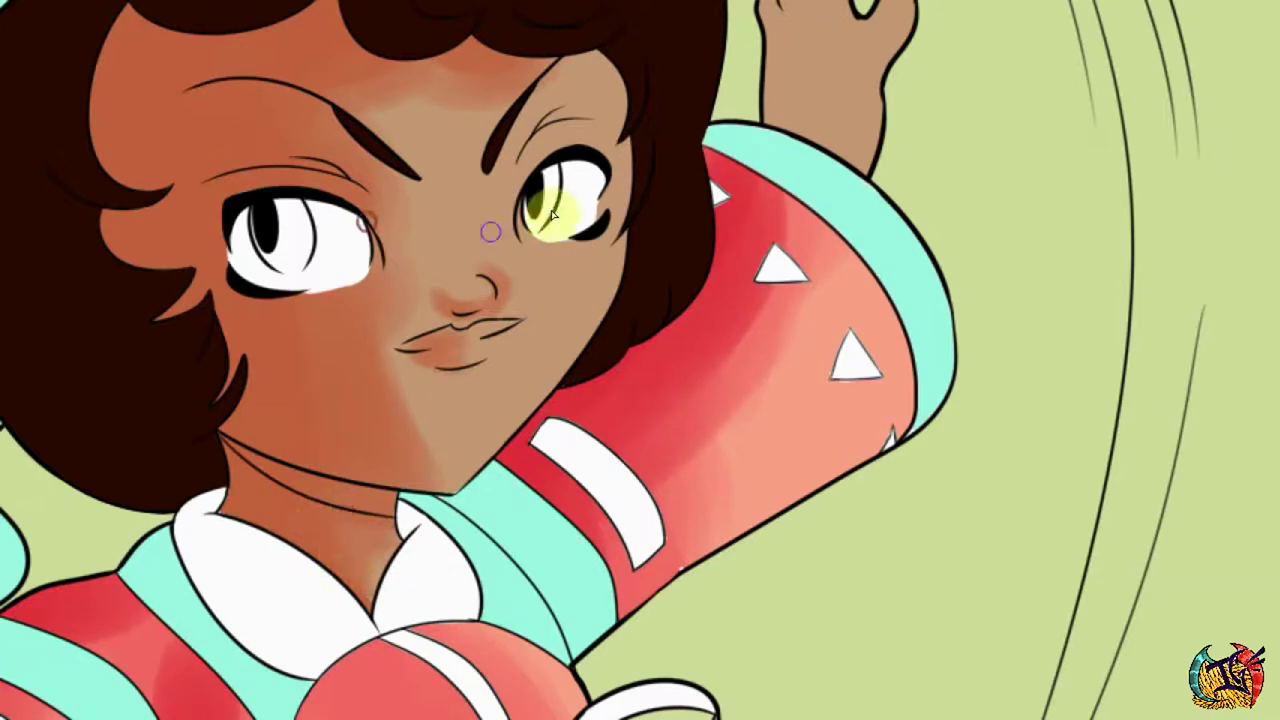
{"action": "left_click_drag", "start_coordinate": [552, 213], "coordinate": [96, 368]}
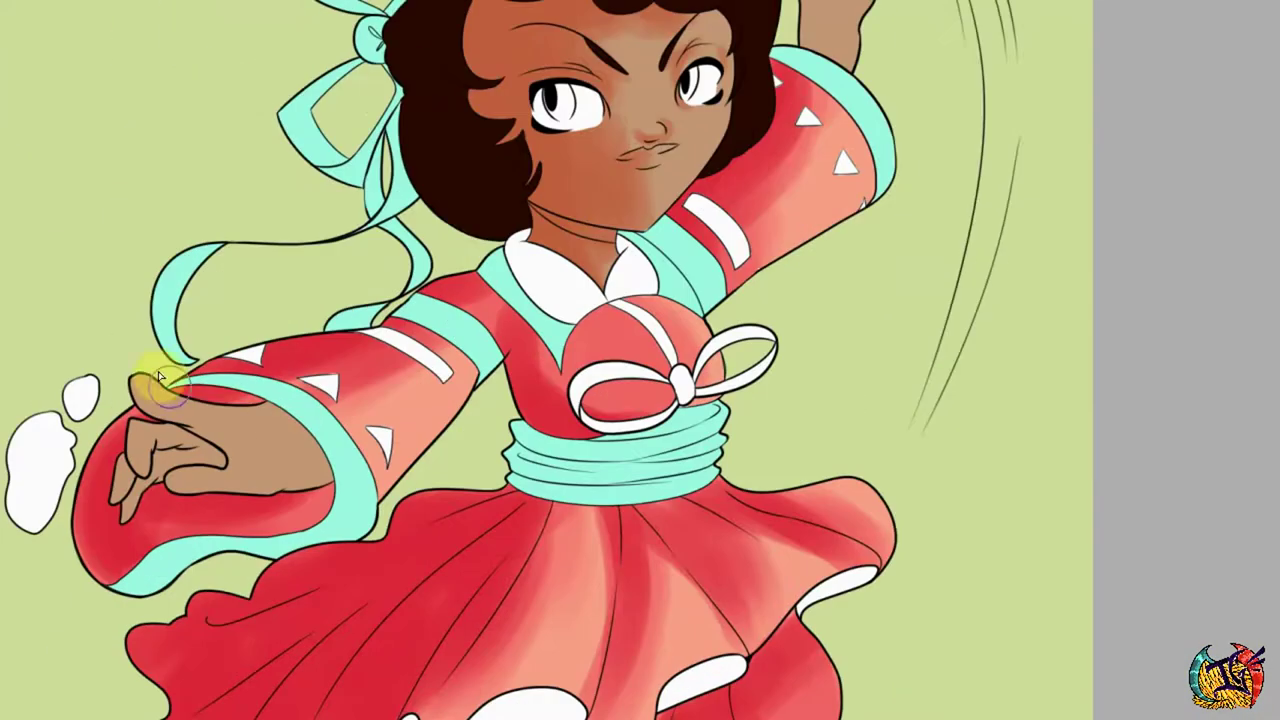
{"action": "mouse_move", "coordinate": [21, 431]}
{"action": "left_mouse_down"}
{"action": "mouse_move", "coordinate": [33, 517]}
{"action": "mouse_move", "coordinate": [60, 500]}
{"action": "left_mouse_up"}
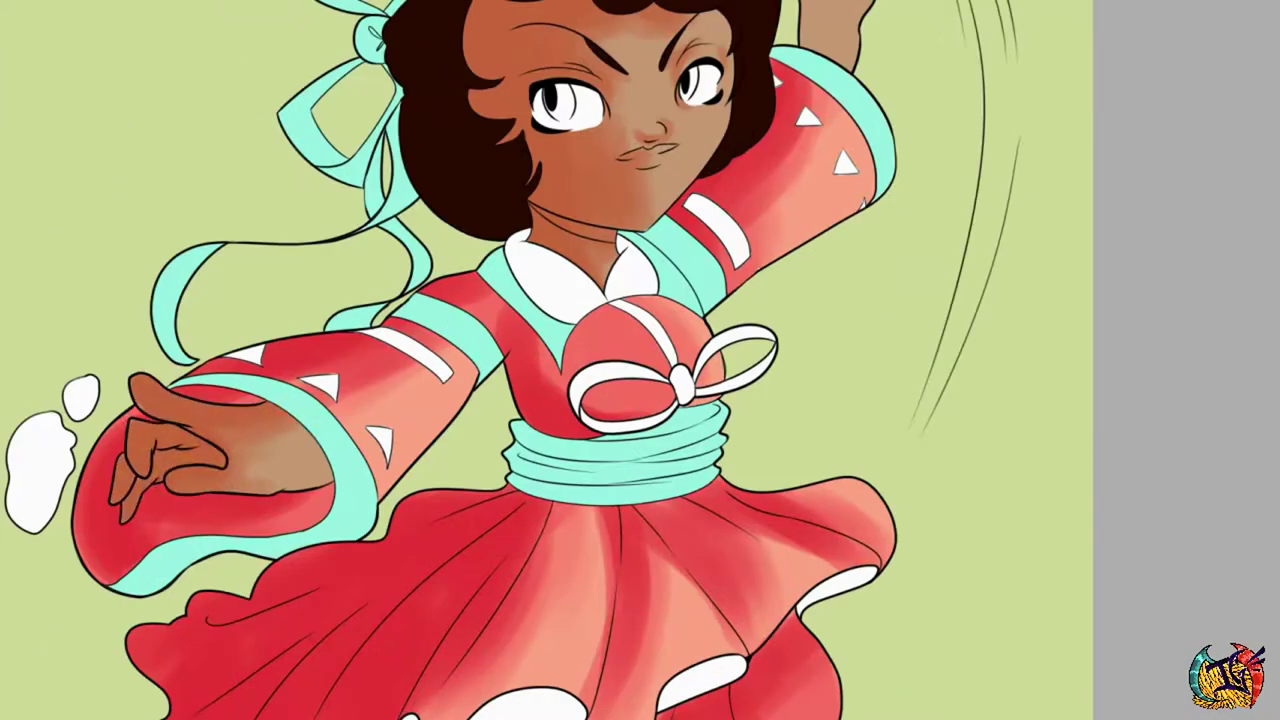
{"action": "left_click_drag", "start_coordinate": [690, 110], "coordinate": [730, 172]}
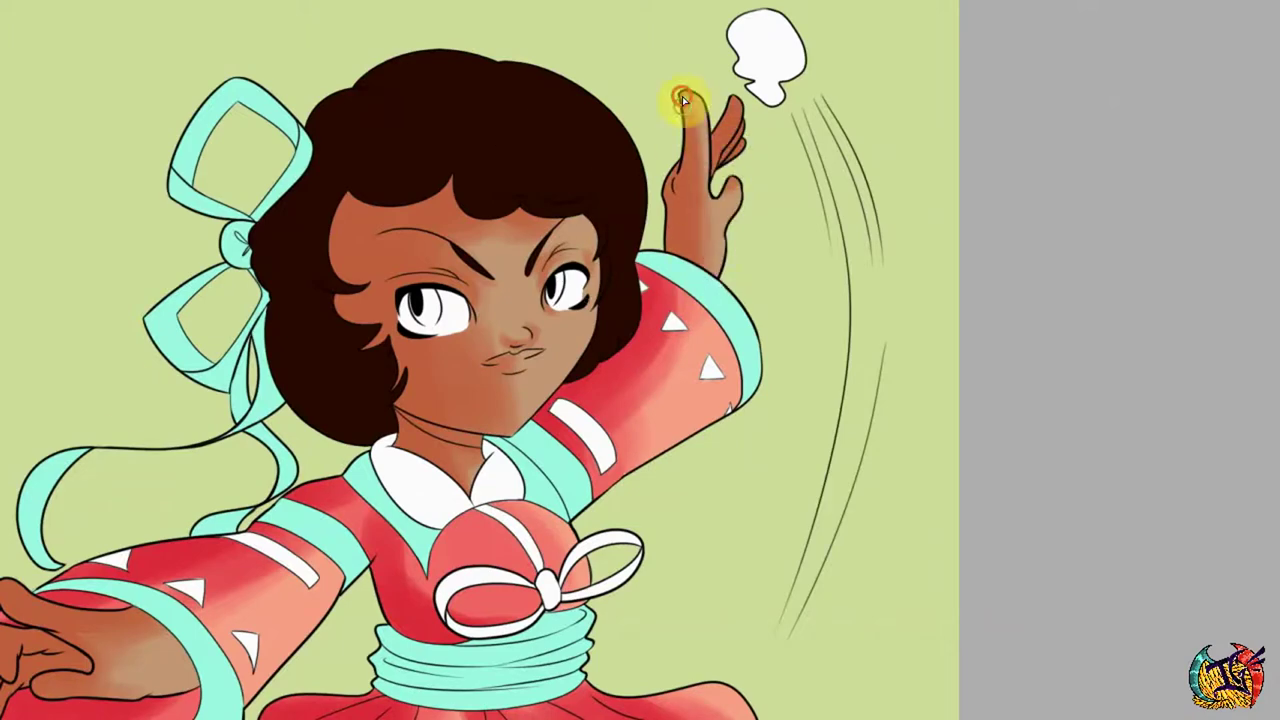
{"action": "left_click_drag", "start_coordinate": [682, 100], "coordinate": [705, 124]}
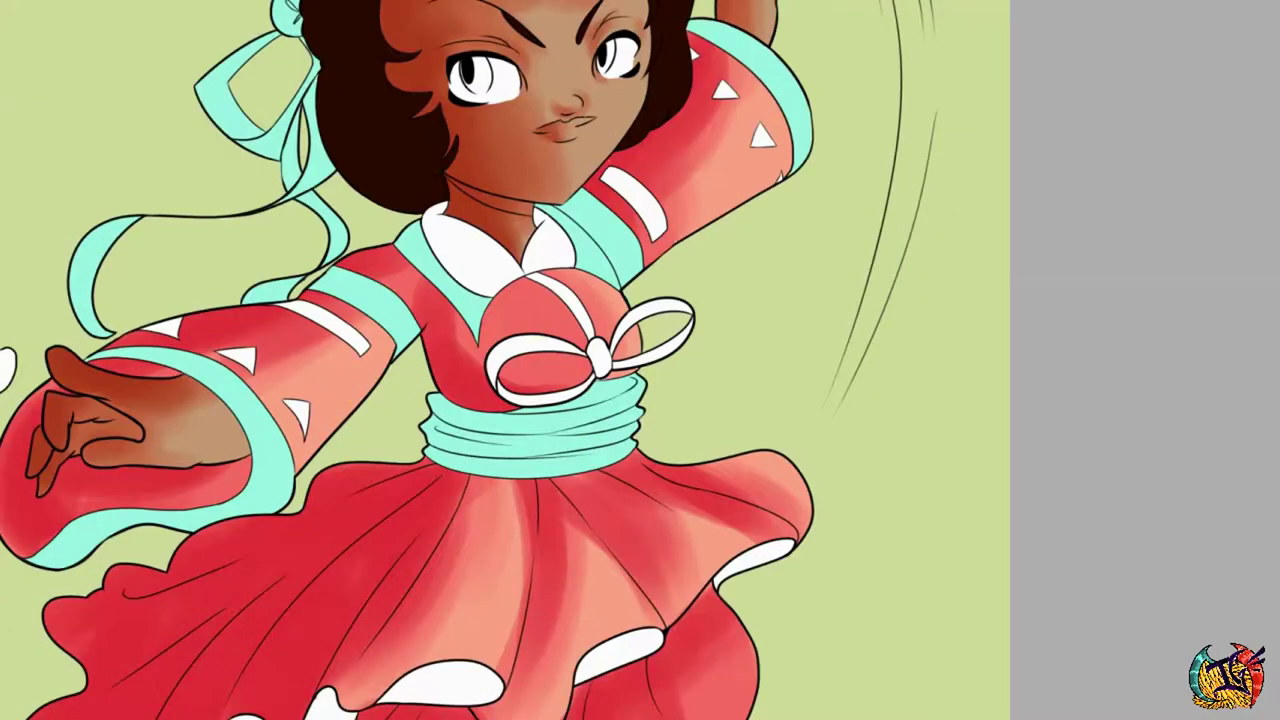
{"action": "left_click_drag", "start_coordinate": [574, 87], "coordinate": [386, 222]}
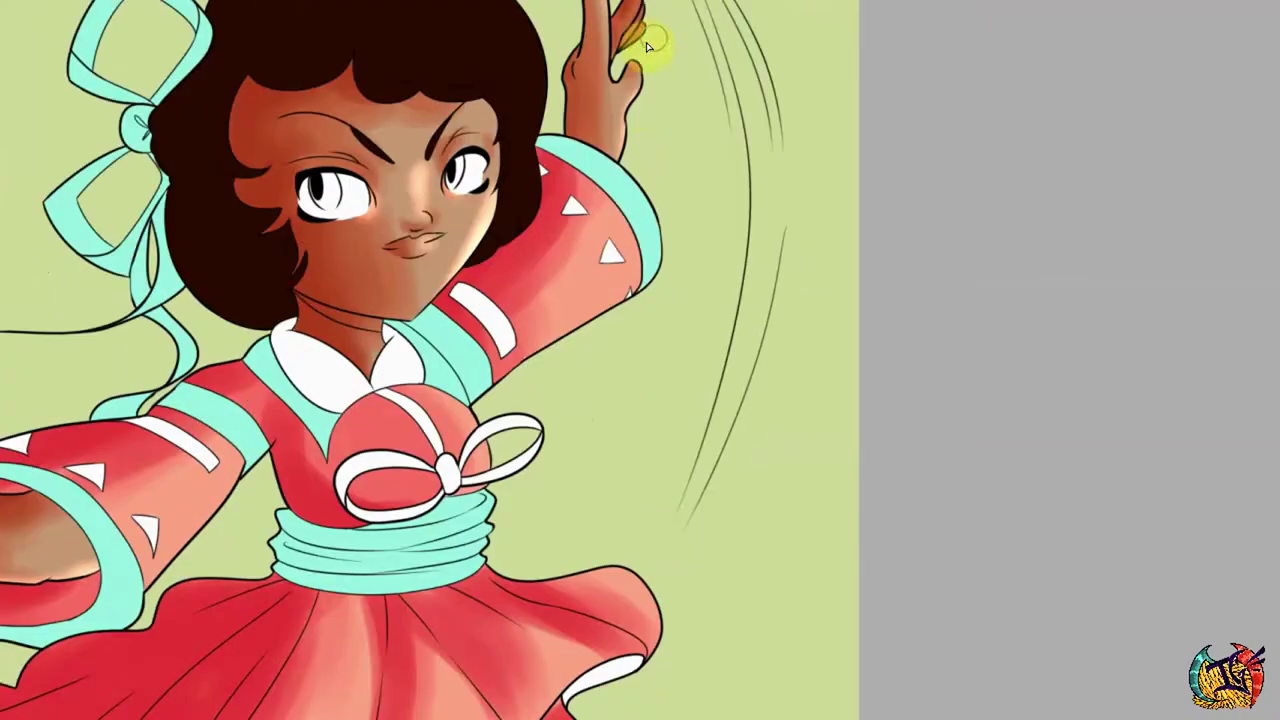
{"action": "left_click_drag", "start_coordinate": [414, 270], "coordinate": [528, 214]}
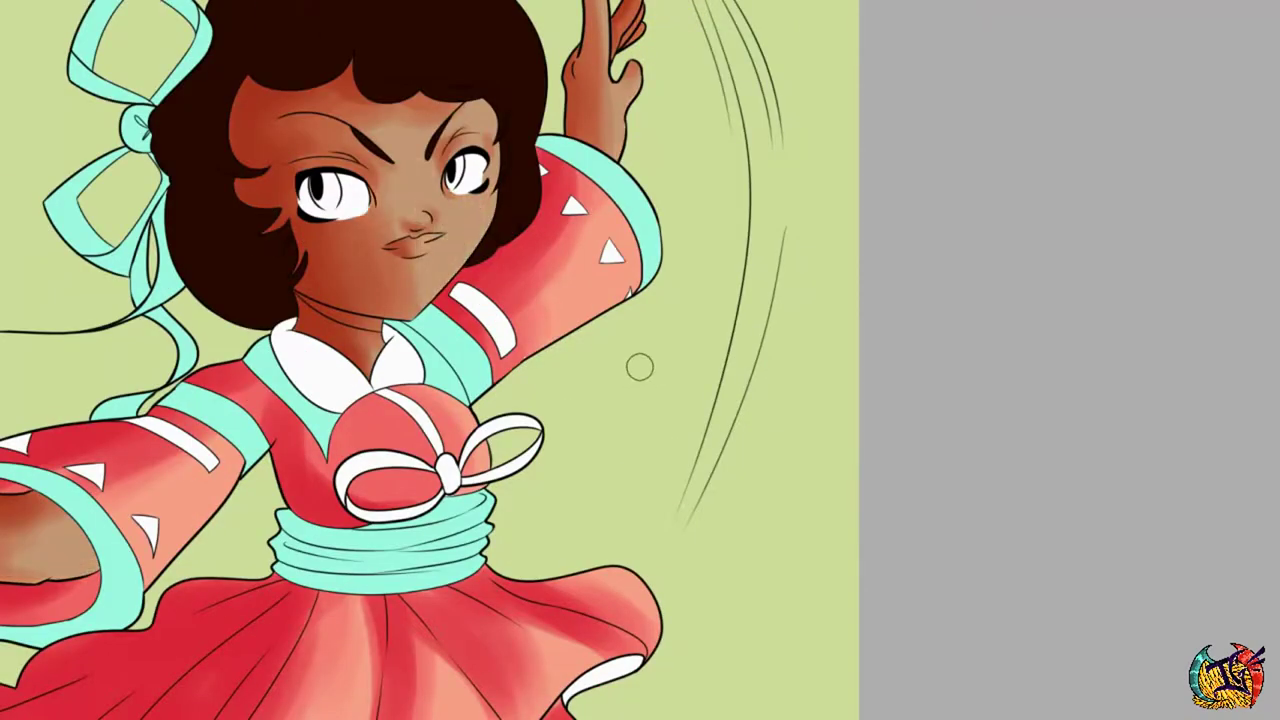
Adjust the shading hue, then shade the sleeves, chest bow and skirt folds red.
{"action": "left_click", "coordinate": [452, 292]}
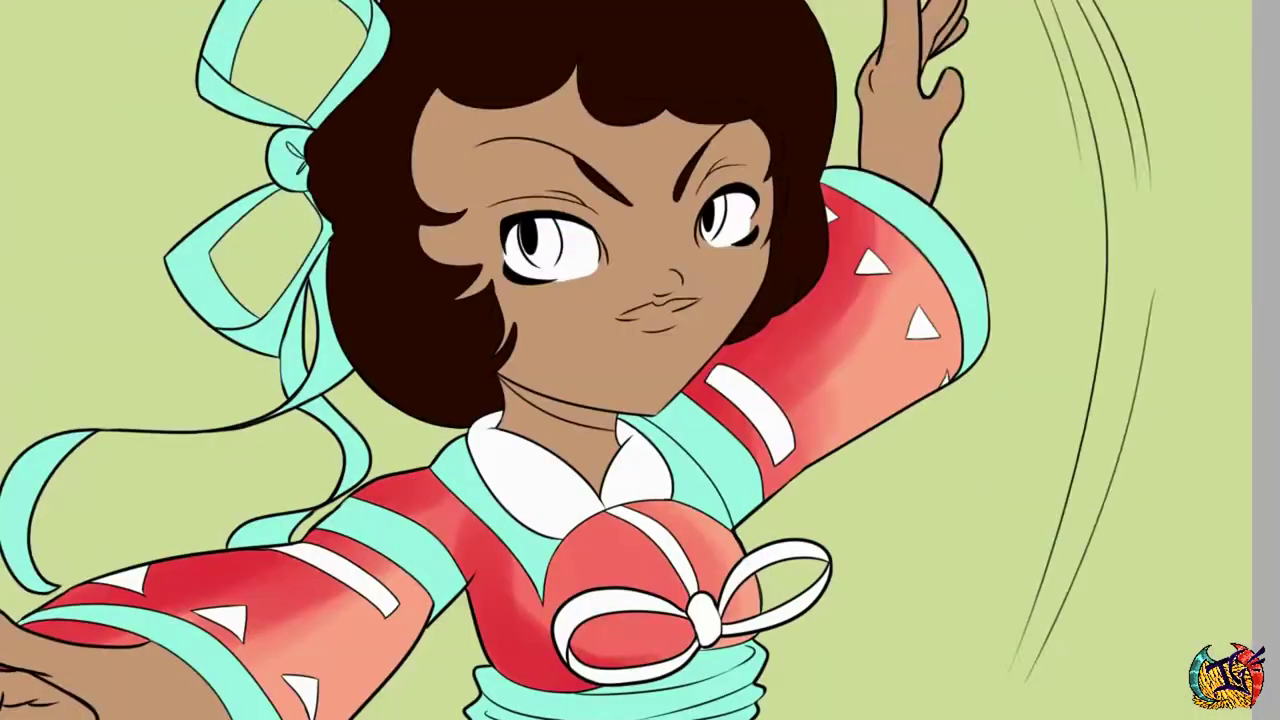
{"action": "key", "text": "ctrl+u"}
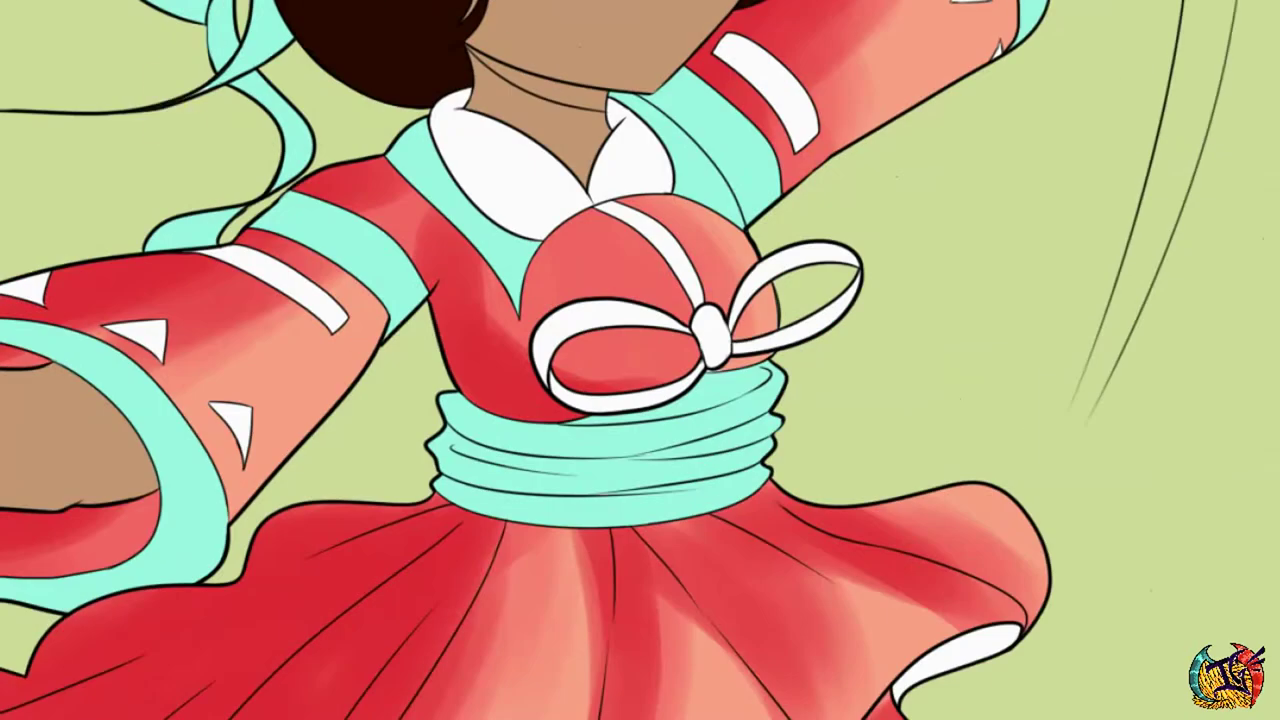
{"action": "left_click_drag", "start_coordinate": [298, 336], "coordinate": [503, 245]}
{"action": "mouse_move", "coordinate": [642, 360]}
{"action": "left_mouse_down"}
{"action": "mouse_move", "coordinate": [688, 368]}
{"action": "mouse_move", "coordinate": [687, 266]}
{"action": "mouse_move", "coordinate": [749, 363]}
{"action": "left_mouse_up"}
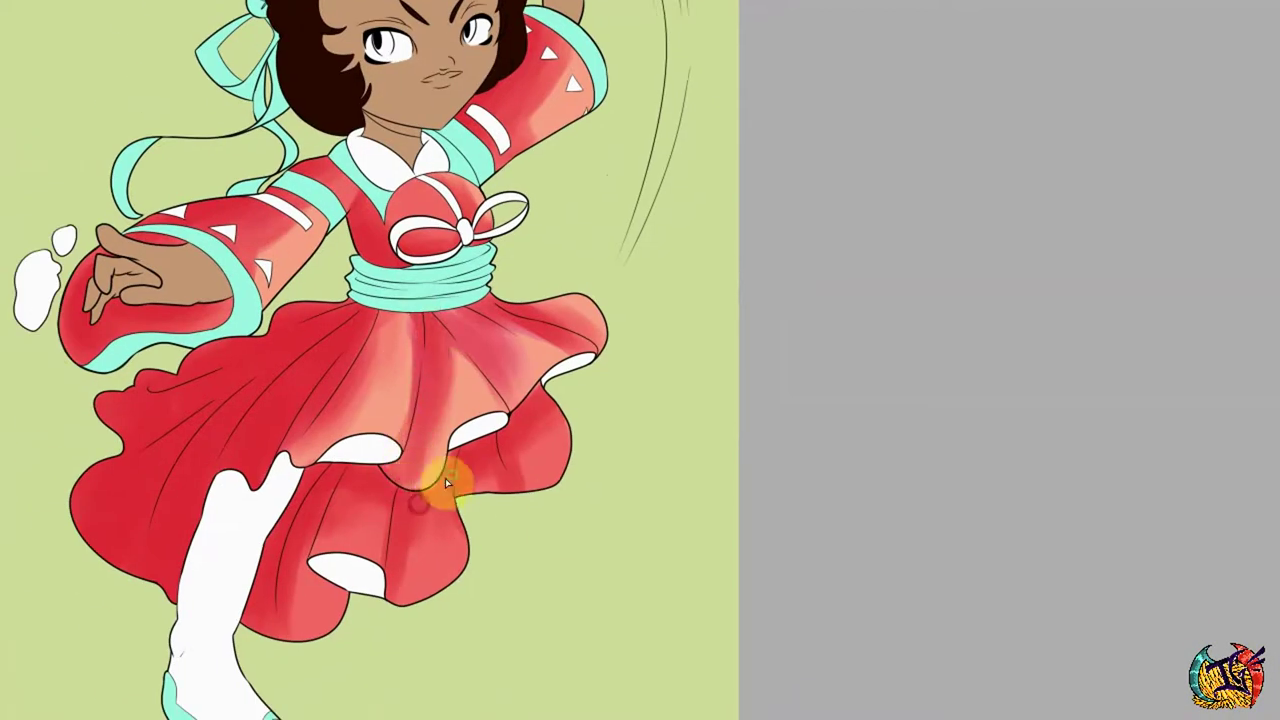
{"action": "left_click_drag", "start_coordinate": [547, 354], "coordinate": [416, 330]}
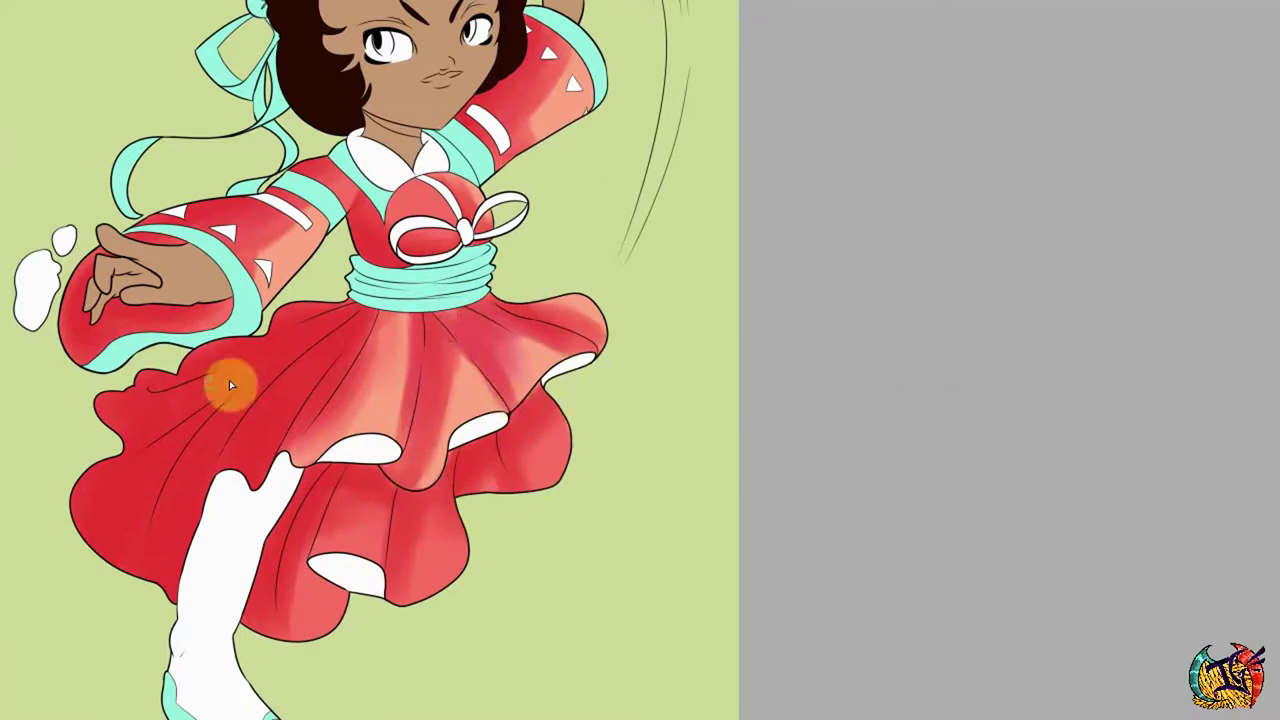
{"action": "mouse_move", "coordinate": [229, 385]}
{"action": "left_mouse_down"}
{"action": "mouse_move", "coordinate": [286, 471]}
{"action": "mouse_move", "coordinate": [412, 340]}
{"action": "left_mouse_up"}
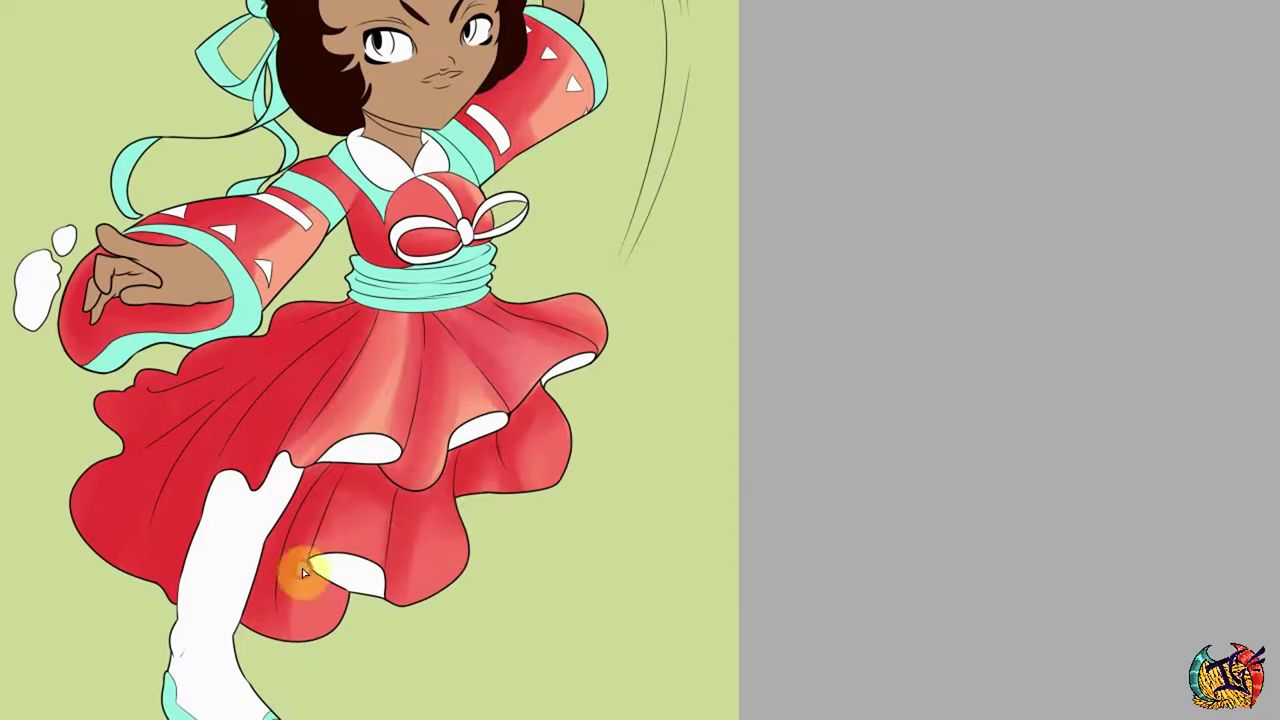
{"action": "mouse_move", "coordinate": [303, 572]}
{"action": "left_mouse_down"}
{"action": "mouse_move", "coordinate": [268, 270]}
{"action": "mouse_move", "coordinate": [565, 115]}
{"action": "mouse_move", "coordinate": [266, 313]}
{"action": "mouse_move", "coordinate": [294, 190]}
{"action": "left_mouse_up"}
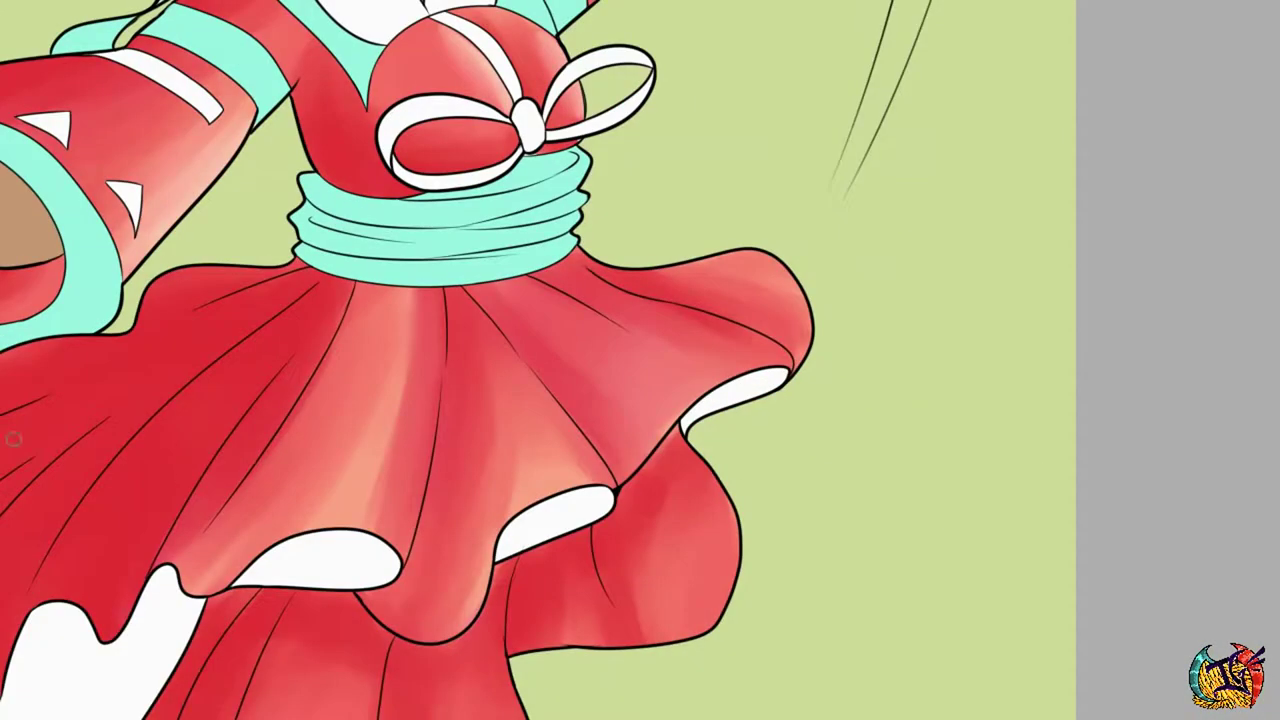
Darken the shadows along the right and central skirt folds.
{"action": "mouse_move", "coordinate": [674, 520]}
{"action": "left_mouse_down"}
{"action": "mouse_move", "coordinate": [671, 551]}
{"action": "mouse_move", "coordinate": [784, 486]}
{"action": "left_mouse_up"}
{"action": "left_click_drag", "start_coordinate": [779, 353], "coordinate": [610, 300]}
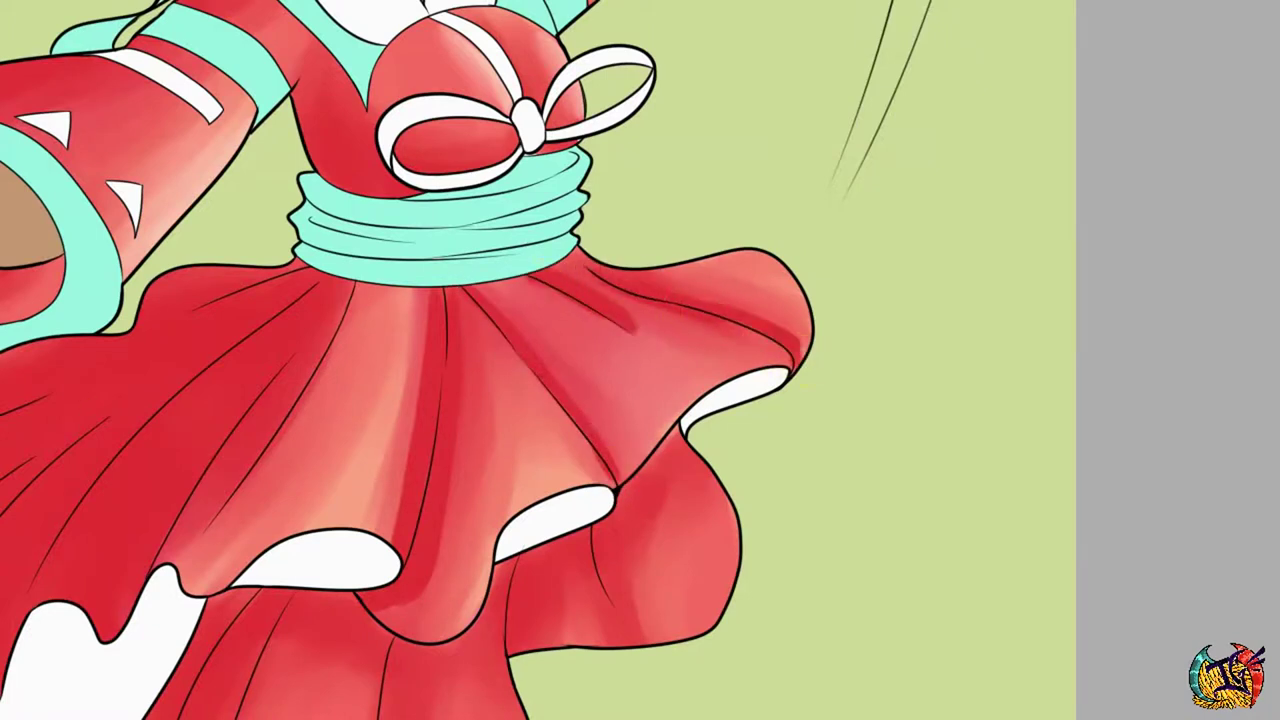
{"action": "left_click_drag", "start_coordinate": [420, 300], "coordinate": [400, 460]}
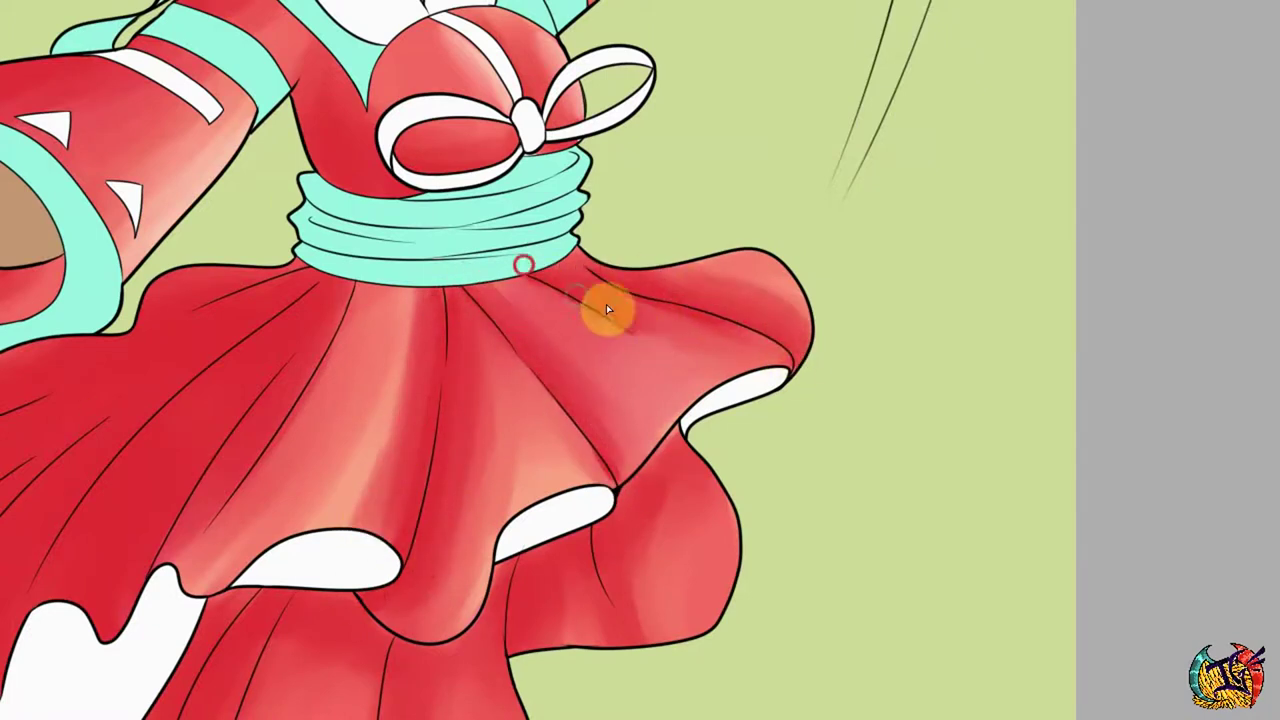
Paint light highlight streaks down the skirt folds, including the lower and upper-right folds.
{"action": "left_click_drag", "start_coordinate": [408, 292], "coordinate": [342, 520]}
{"action": "mouse_move", "coordinate": [462, 292]}
{"action": "left_mouse_down"}
{"action": "mouse_move", "coordinate": [551, 449]}
{"action": "mouse_move", "coordinate": [605, 485]}
{"action": "left_mouse_up"}
{"action": "left_click_drag", "start_coordinate": [520, 282], "coordinate": [690, 400]}
{"action": "left_click_drag", "start_coordinate": [590, 280], "coordinate": [763, 375]}
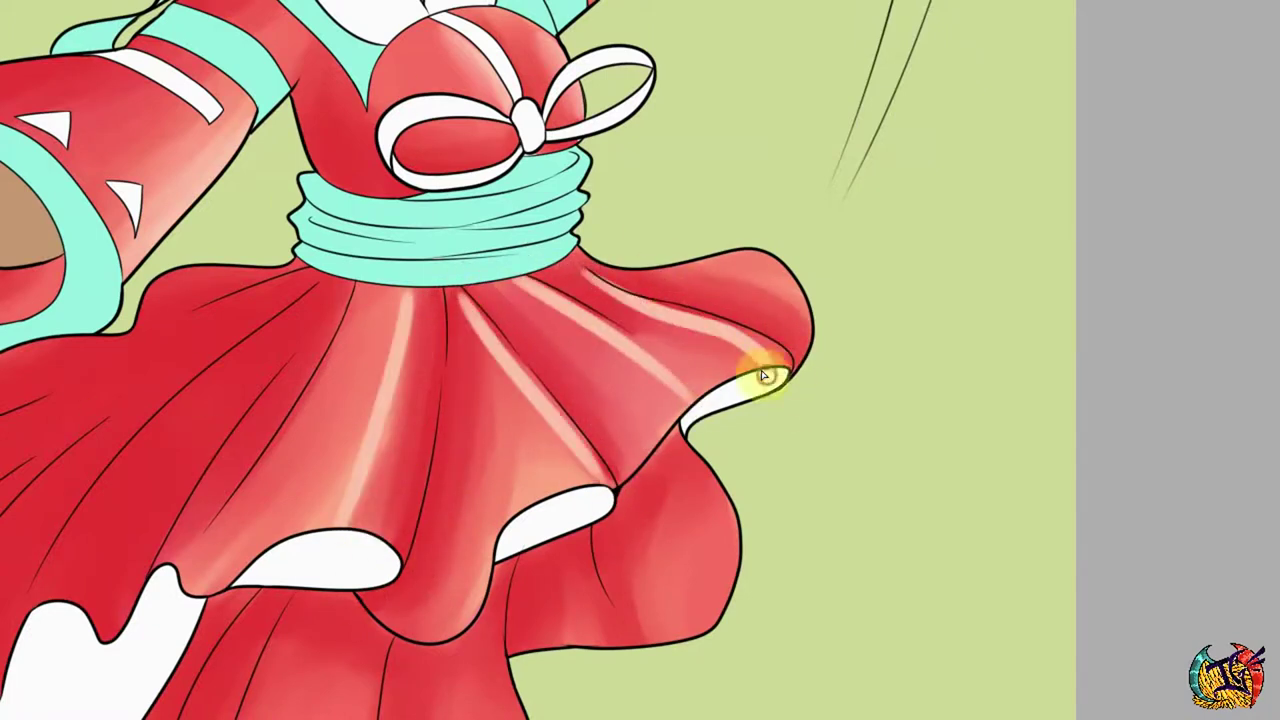
{"action": "scroll", "coordinate": [377, 318], "scroll_direction": "down", "scroll_amount": 5}
{"action": "left_click_drag", "start_coordinate": [454, 318], "coordinate": [363, 340]}
{"action": "scroll", "coordinate": [363, 340], "scroll_direction": "down", "scroll_amount": 3}
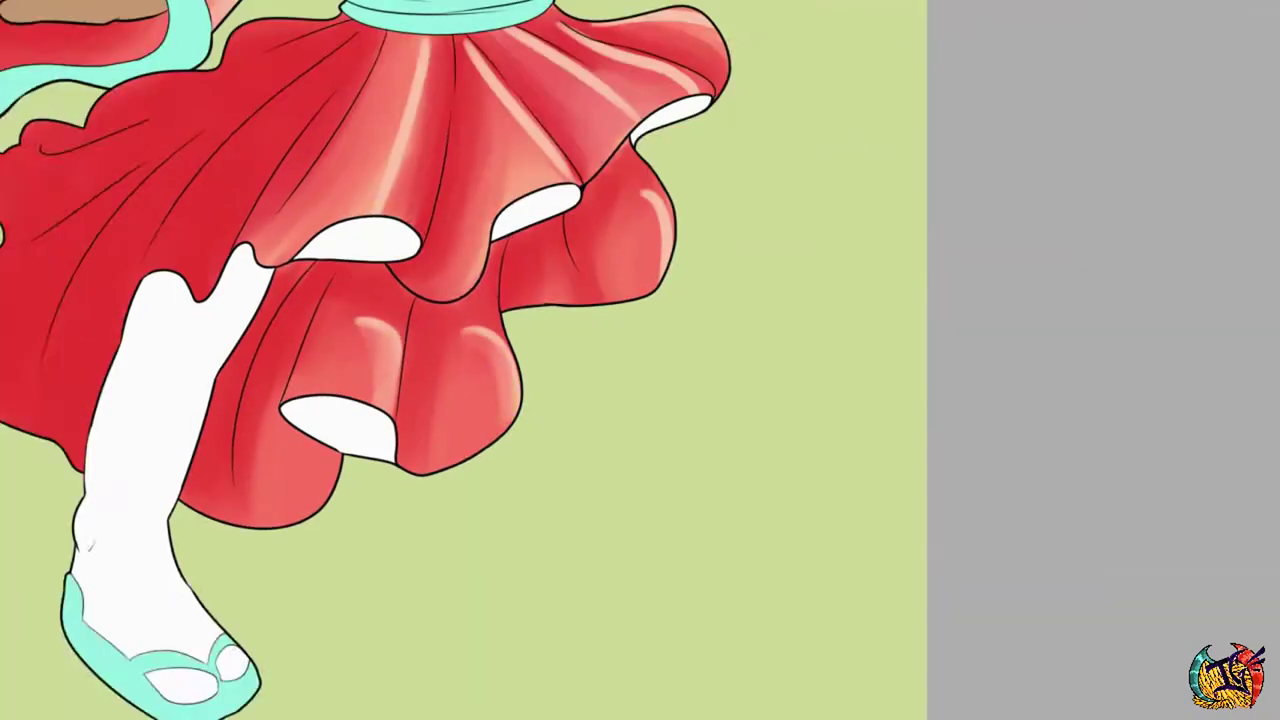
{"action": "scroll", "coordinate": [608, 251], "scroll_direction": "up", "scroll_amount": 2}
{"action": "left_click_drag", "start_coordinate": [608, 251], "coordinate": [645, 215]}
Soften the shading on the middle, lower and right skirt folds.
{"action": "mouse_move", "coordinate": [374, 240]}
{"action": "left_mouse_down"}
{"action": "mouse_move", "coordinate": [514, 240]}
{"action": "mouse_move", "coordinate": [463, 325]}
{"action": "left_mouse_up"}
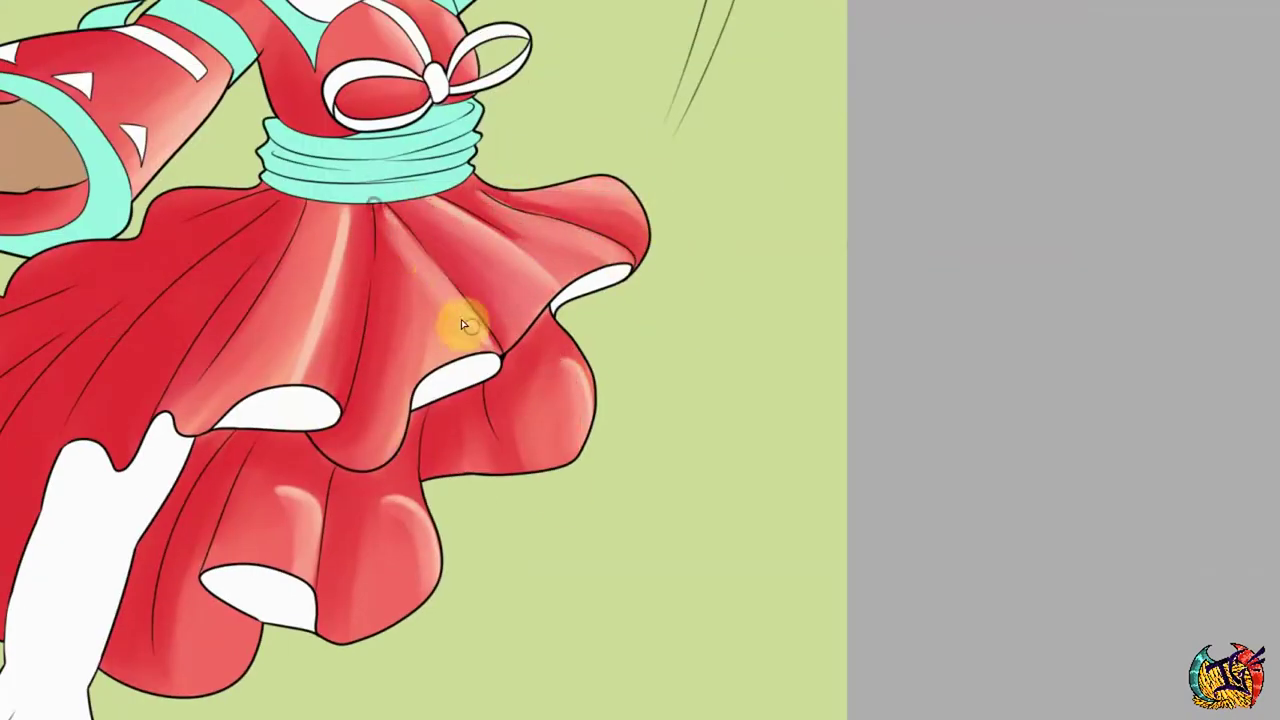
{"action": "left_click_drag", "start_coordinate": [295, 565], "coordinate": [415, 596]}
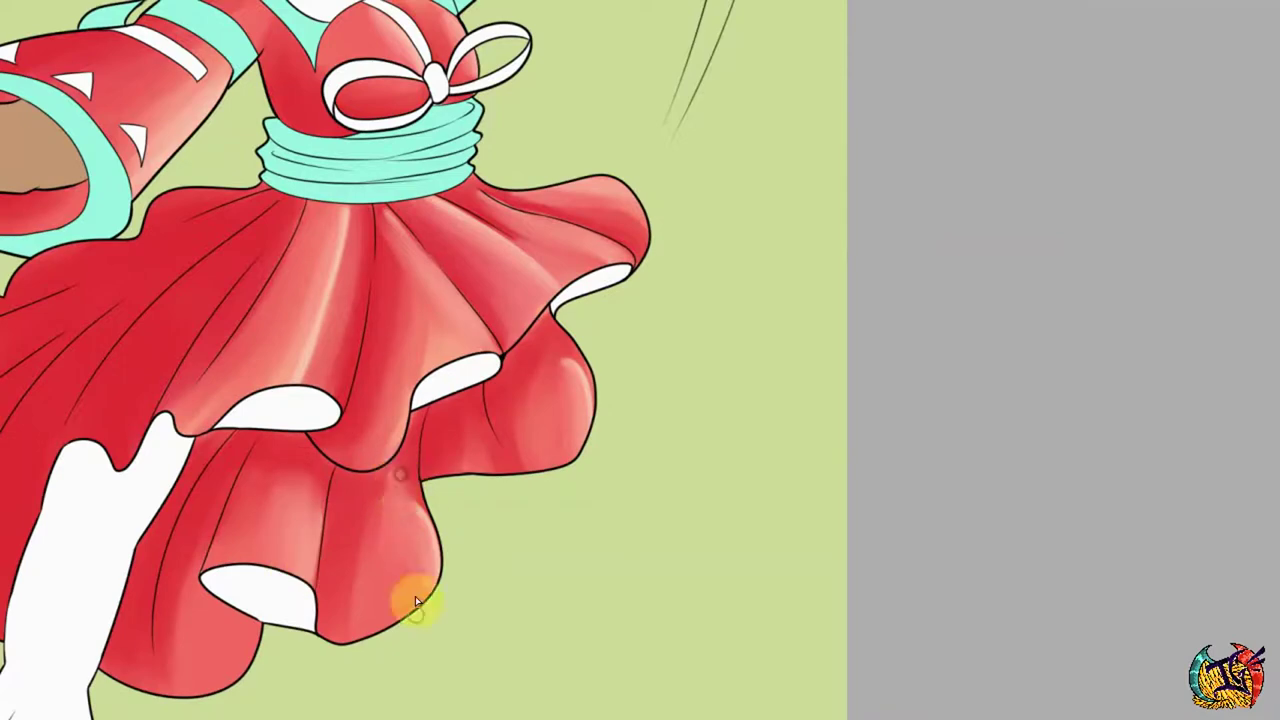
{"action": "mouse_move", "coordinate": [367, 515]}
{"action": "left_mouse_down"}
{"action": "mouse_move", "coordinate": [586, 434]}
{"action": "mouse_move", "coordinate": [611, 237]}
{"action": "mouse_move", "coordinate": [672, 204]}
{"action": "left_mouse_up"}
{"action": "scroll", "coordinate": [572, 428], "scroll_direction": "down", "scroll_amount": 3}
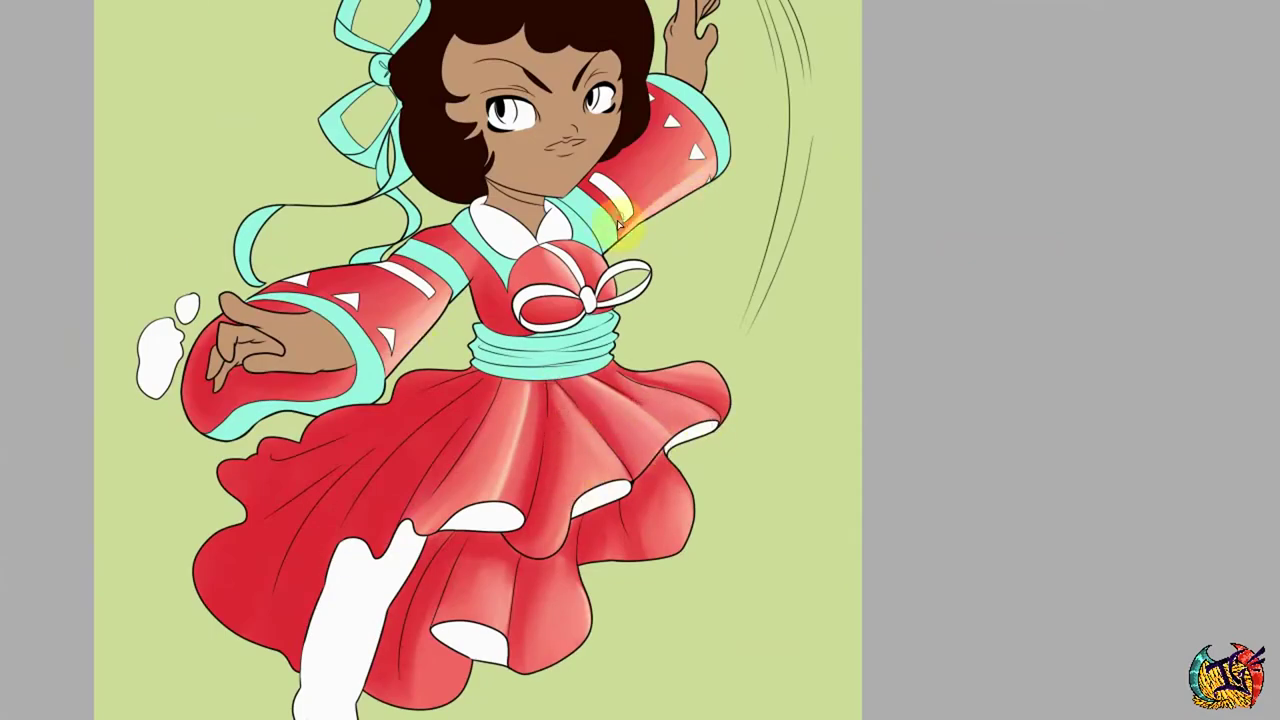
Brush dark red shading over the teal ribbon strands.
{"action": "scroll", "coordinate": [618, 225], "scroll_direction": "up", "scroll_amount": 5}
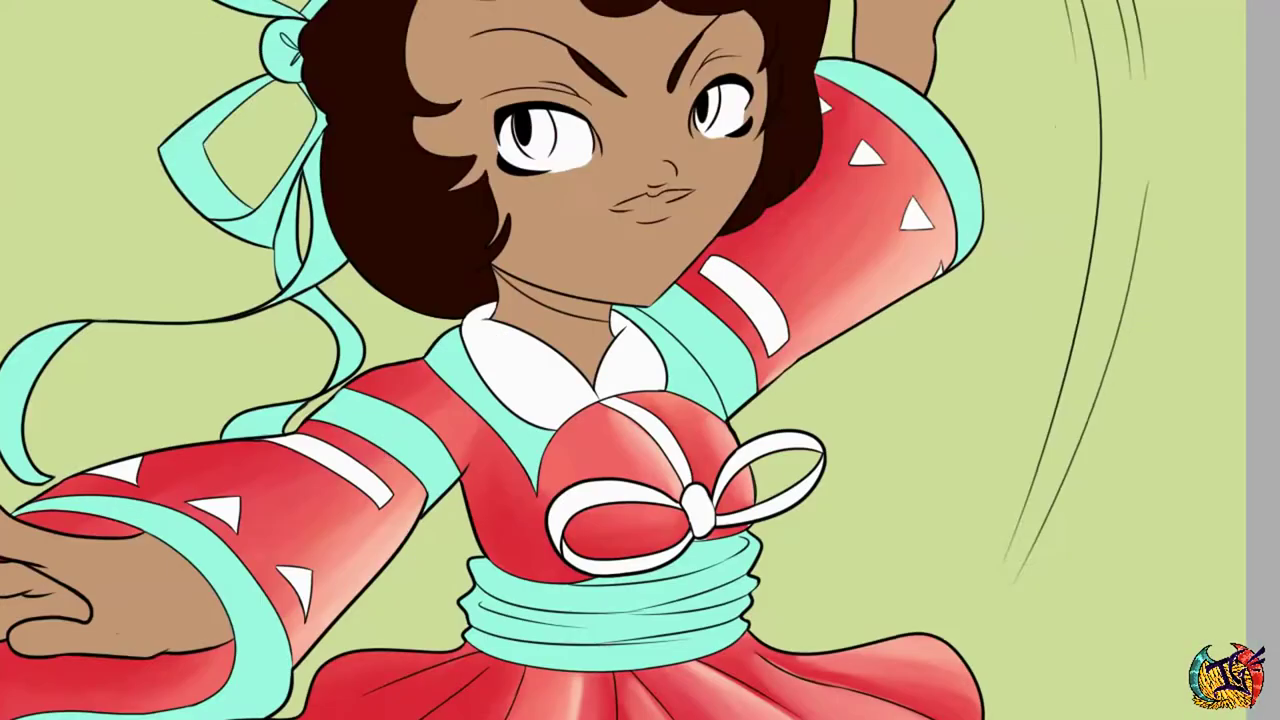
{"action": "scroll", "coordinate": [640, 360], "scroll_direction": "down", "scroll_amount": 3}
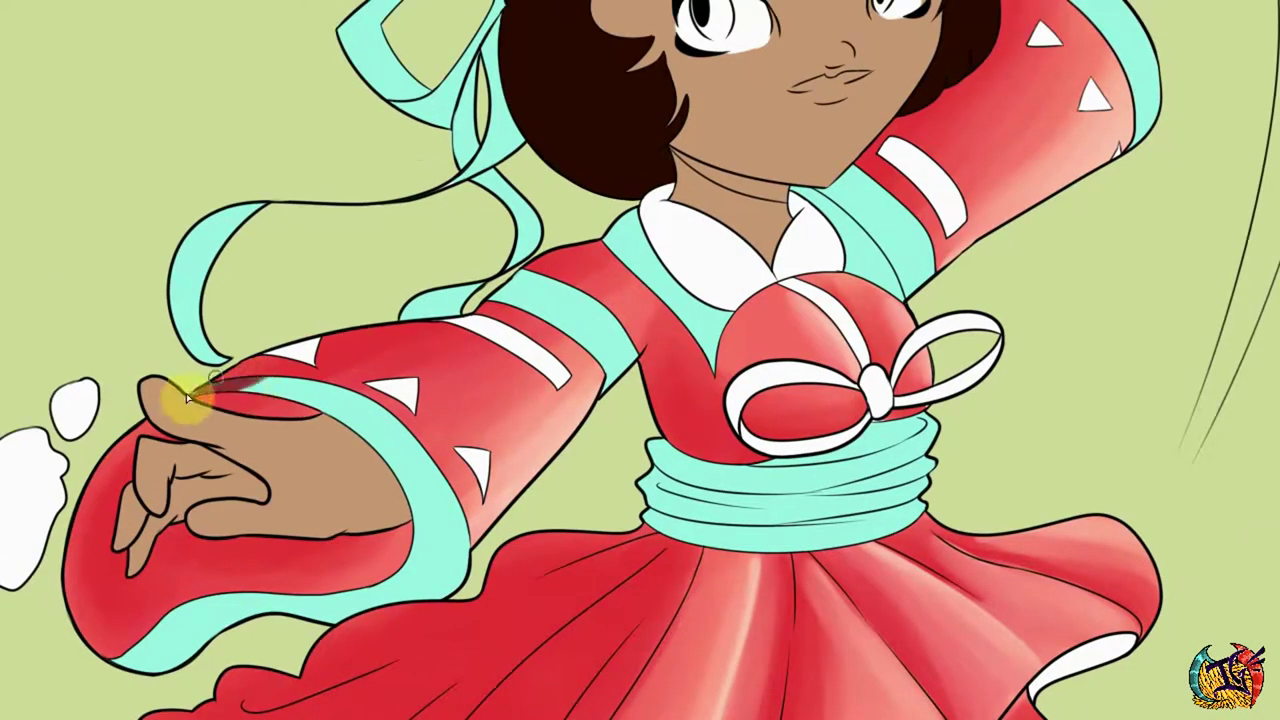
{"action": "left_click_drag", "start_coordinate": [540, 282], "coordinate": [407, 296]}
{"action": "left_click_drag", "start_coordinate": [200, 360], "coordinate": [182, 215]}
{"action": "left_click_drag", "start_coordinate": [530, 180], "coordinate": [508, 23]}
Shade the ribbon beside the hair and the lower ribbon dark red.
{"action": "scroll", "coordinate": [508, 23], "scroll_direction": "up", "scroll_amount": 3}
{"action": "left_click_drag", "start_coordinate": [286, 109], "coordinate": [336, 268]}
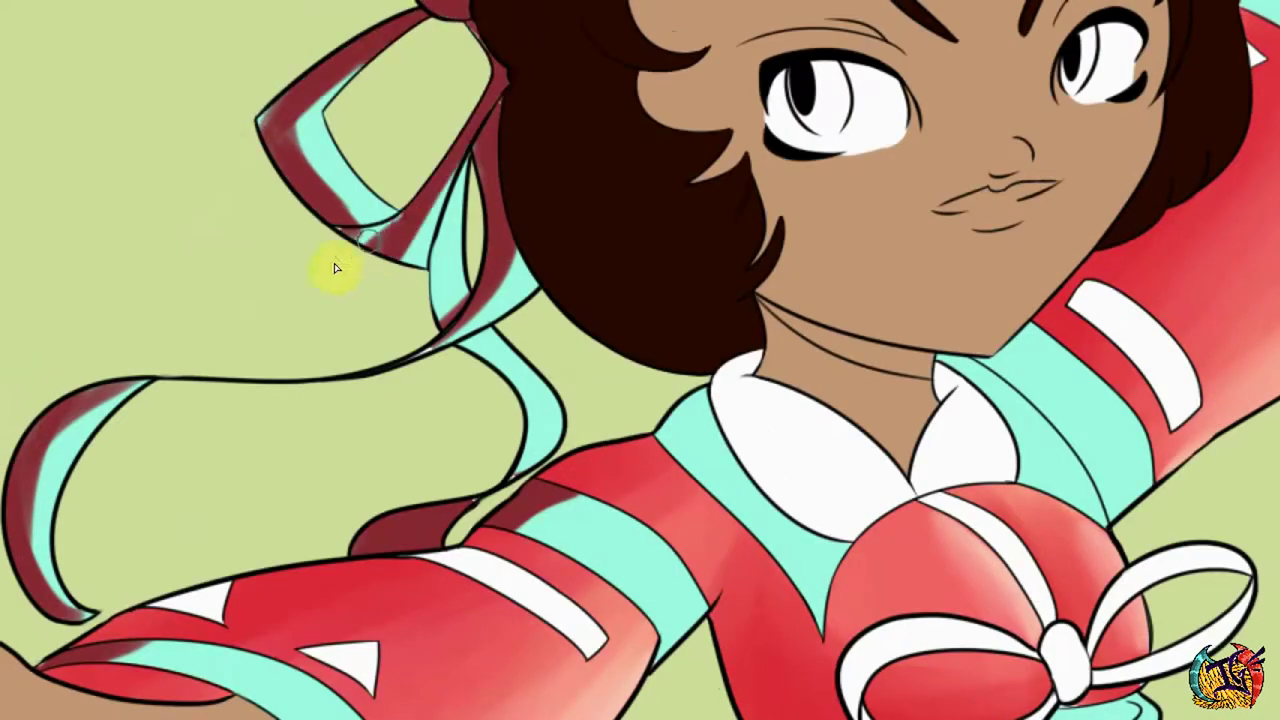
{"action": "scroll", "coordinate": [336, 268], "scroll_direction": "down", "scroll_amount": 3}
{"action": "left_click_drag", "start_coordinate": [505, 190], "coordinate": [523, 206]}
{"action": "scroll", "coordinate": [523, 206], "scroll_direction": "up", "scroll_amount": 3}
{"action": "mouse_move", "coordinate": [594, 294]}
{"action": "left_mouse_down"}
{"action": "mouse_move", "coordinate": [612, 333]}
{"action": "mouse_move", "coordinate": [526, 256]}
{"action": "mouse_move", "coordinate": [487, 297]}
{"action": "mouse_move", "coordinate": [614, 334]}
{"action": "left_mouse_up"}
{"action": "scroll", "coordinate": [614, 334], "scroll_direction": "down", "scroll_amount": 5}
{"action": "scroll", "coordinate": [858, 438], "scroll_direction": "up", "scroll_amount": 3}
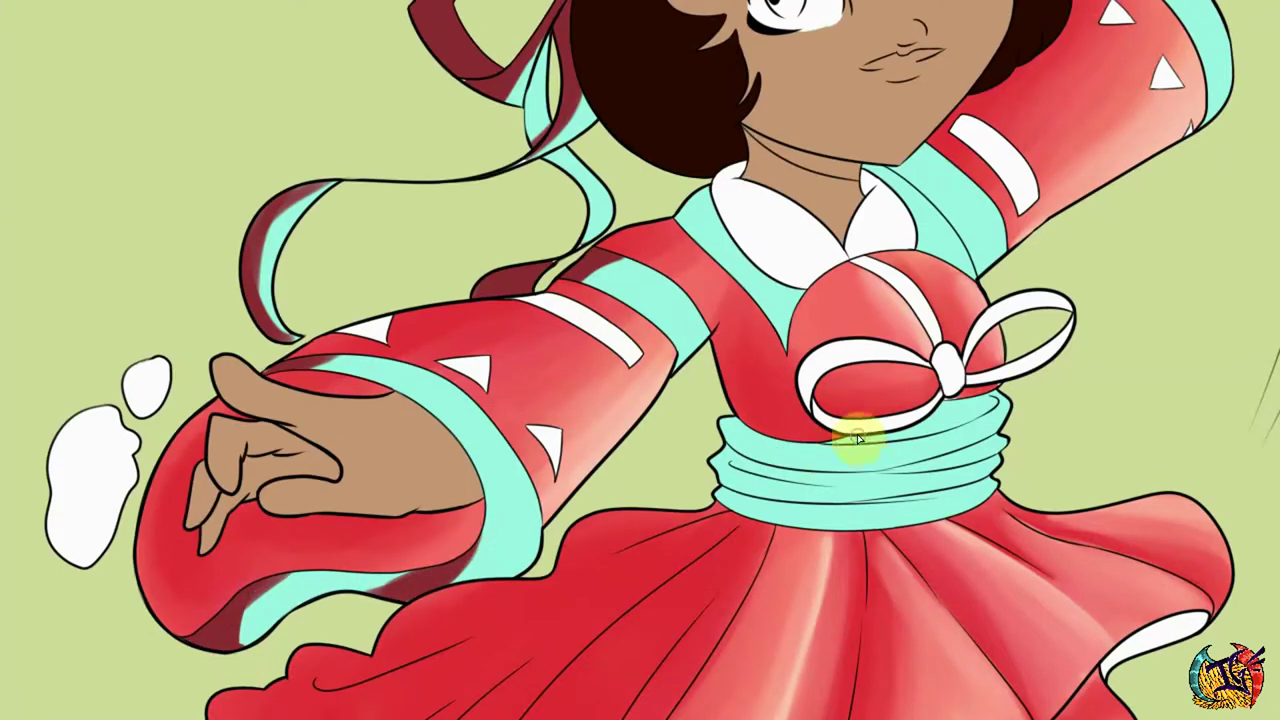
Paint dark red shading over the waist sash and near the collar and sleeve.
{"action": "mouse_move", "coordinate": [846, 443]}
{"action": "left_mouse_down"}
{"action": "mouse_move", "coordinate": [834, 471]}
{"action": "mouse_move", "coordinate": [980, 470]}
{"action": "left_mouse_up"}
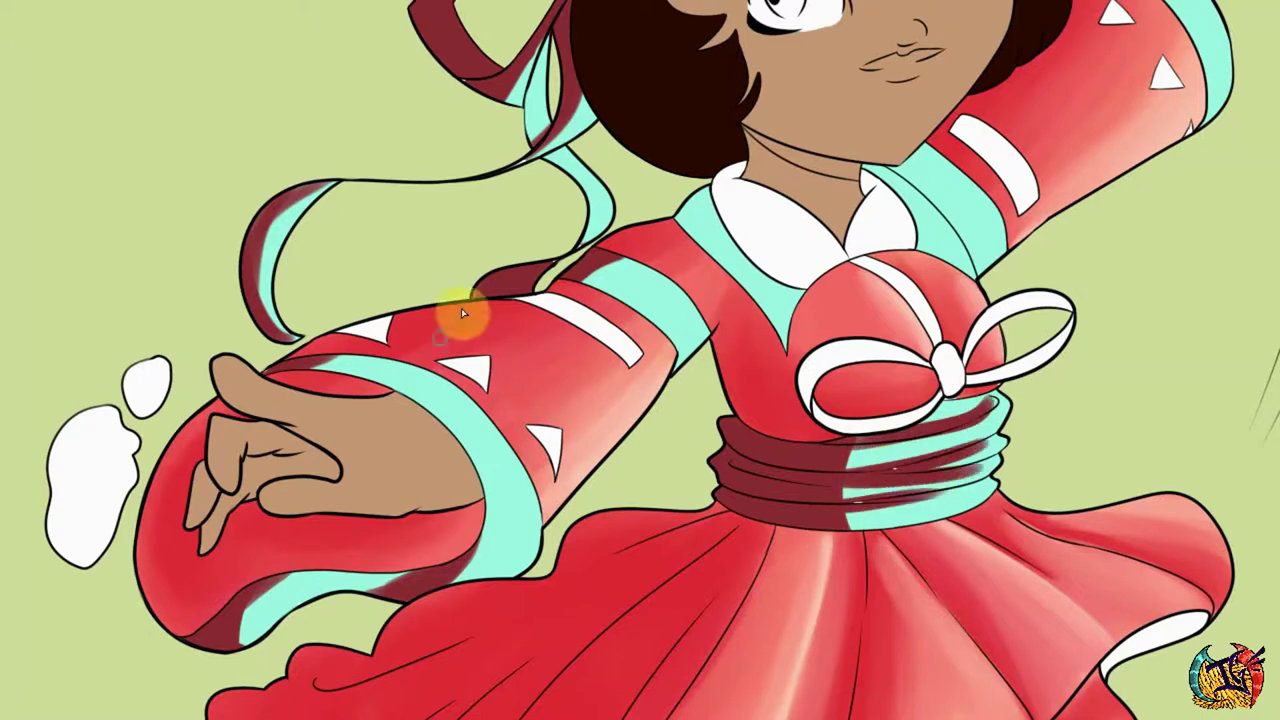
{"action": "scroll", "coordinate": [930, 200], "scroll_direction": "up", "scroll_amount": 3}
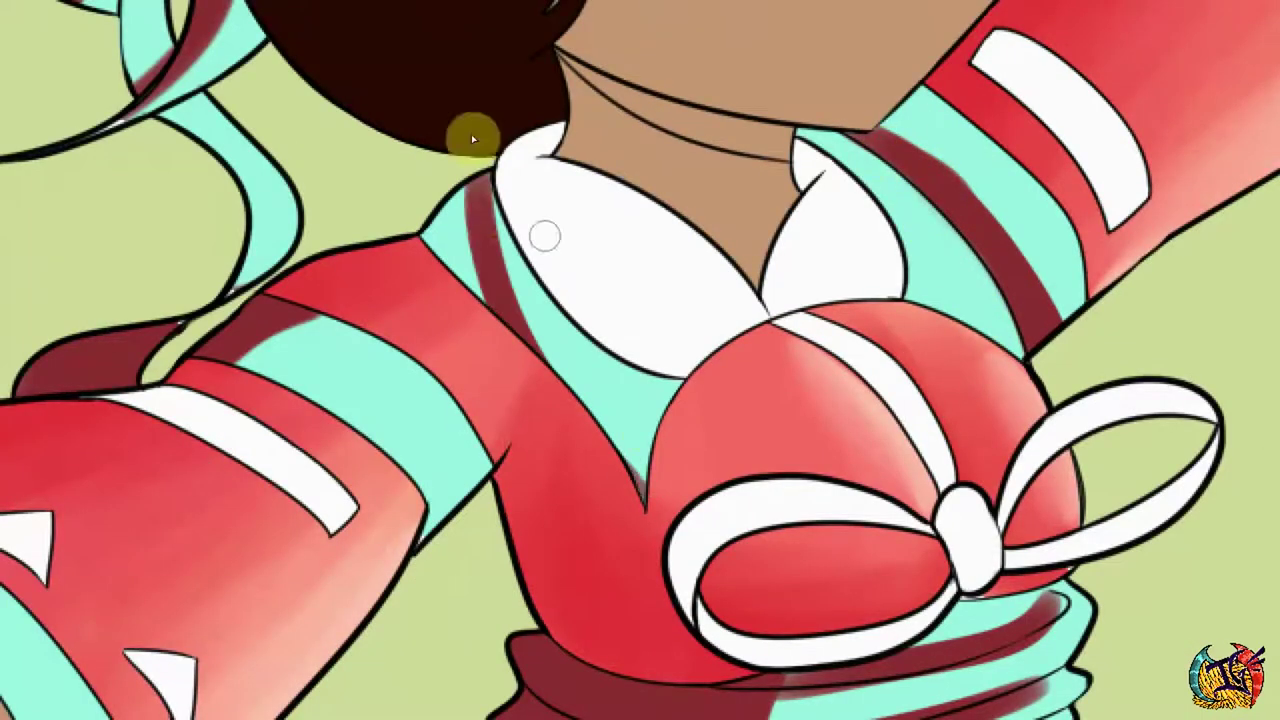
{"action": "mouse_move", "coordinate": [471, 134]}
{"action": "left_mouse_down"}
{"action": "mouse_move", "coordinate": [622, 423]}
{"action": "mouse_move", "coordinate": [914, 303]}
{"action": "left_mouse_up"}
{"action": "scroll", "coordinate": [914, 303], "scroll_direction": "down", "scroll_amount": 4}
{"action": "scroll", "coordinate": [404, 211], "scroll_direction": "up", "scroll_amount": 5}
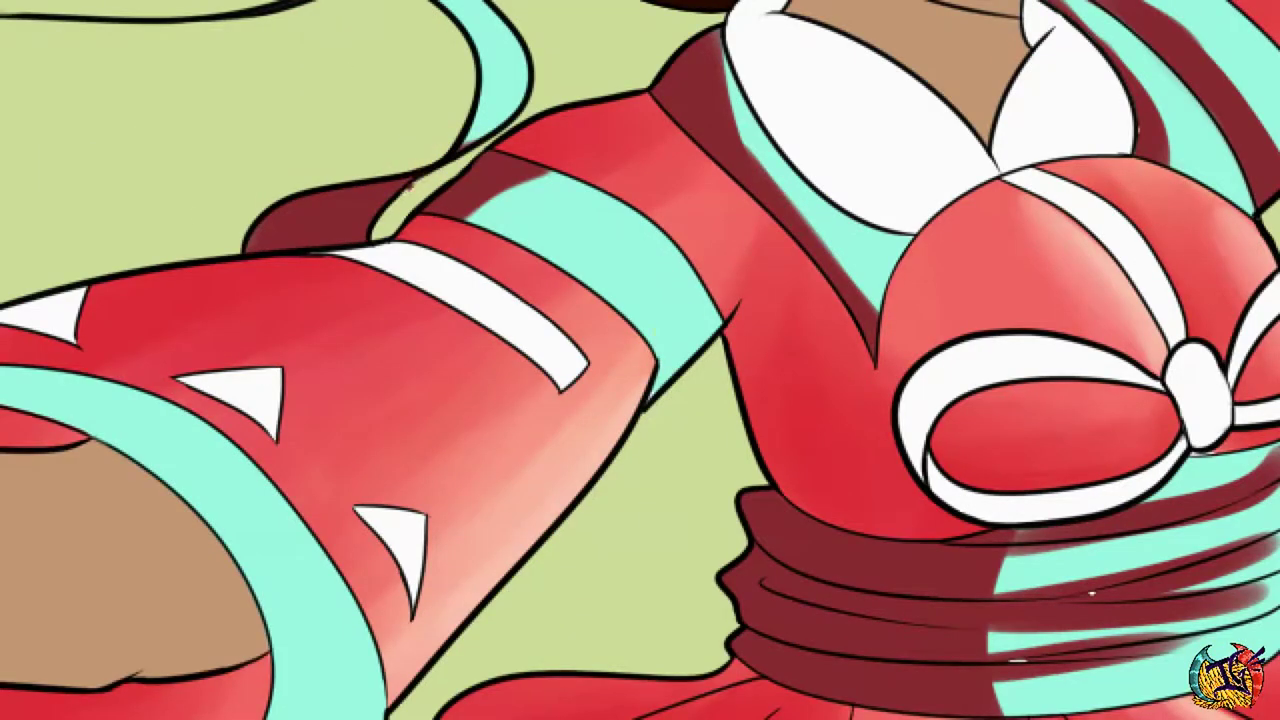
{"action": "scroll", "coordinate": [515, 360], "scroll_direction": "down", "scroll_amount": 5}
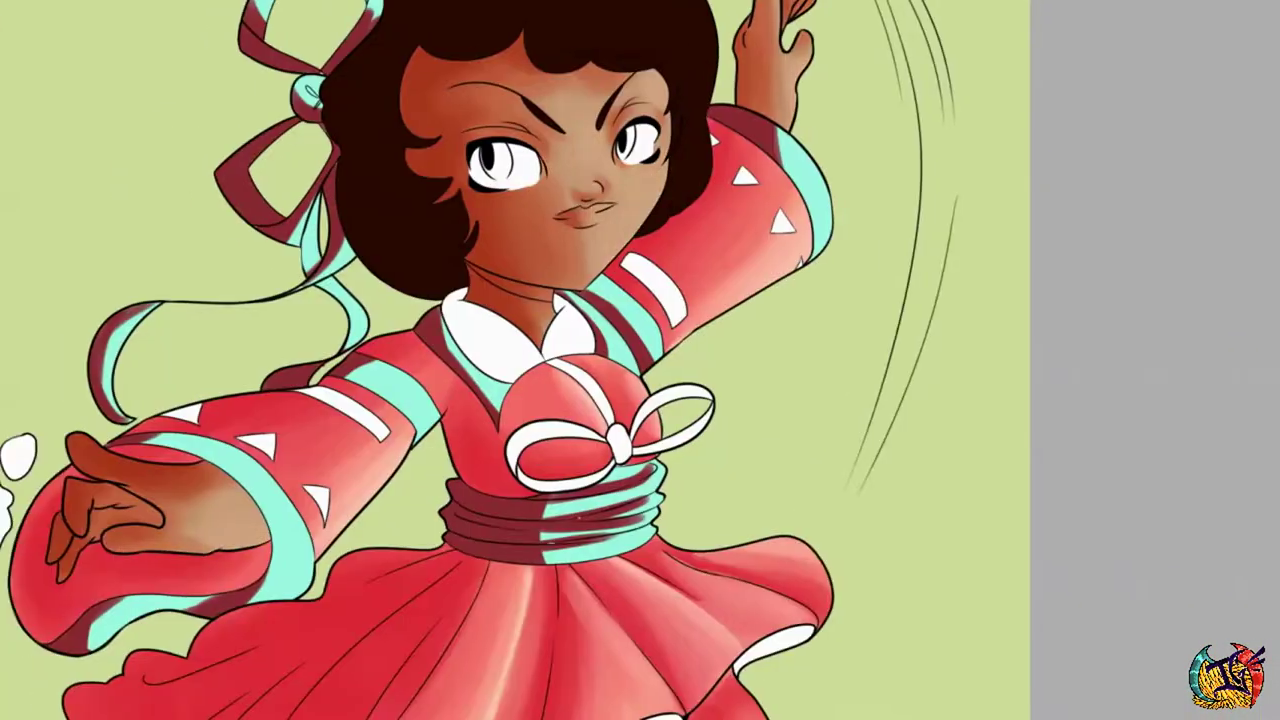
{"action": "scroll", "coordinate": [250, 400], "scroll_direction": "up", "scroll_amount": 5}
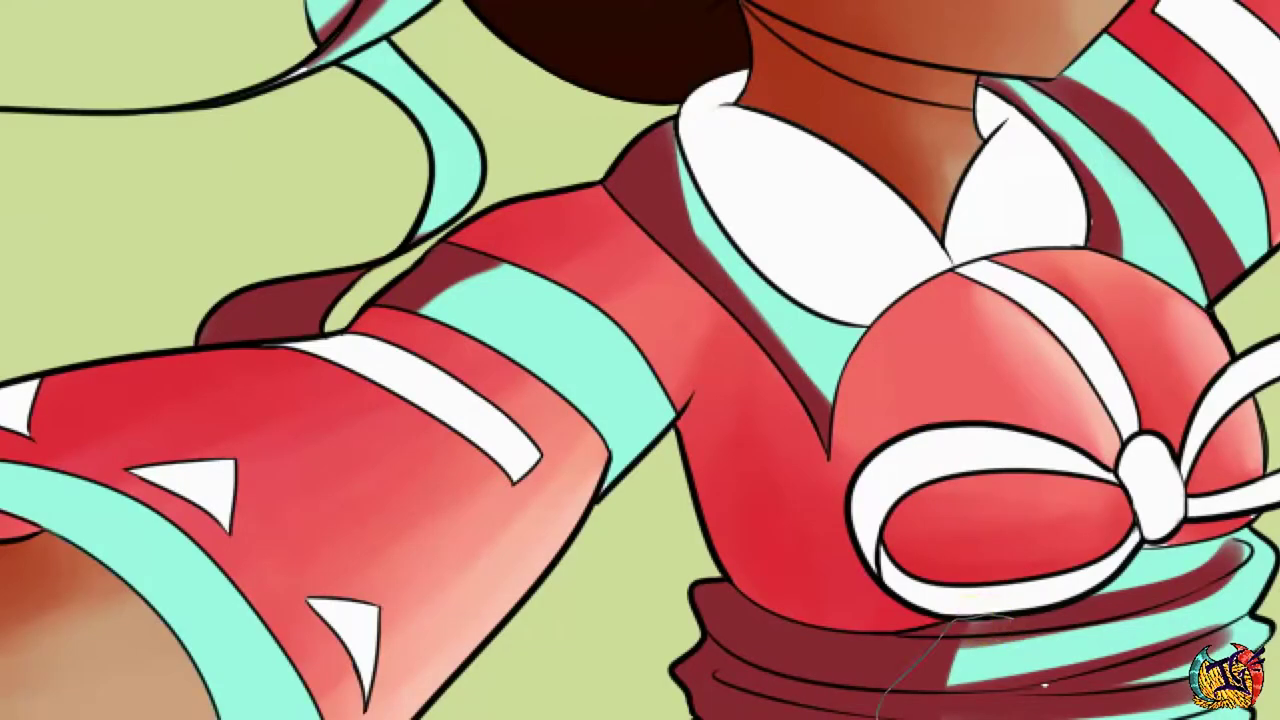
{"action": "scroll", "coordinate": [918, 370], "scroll_direction": "down", "scroll_amount": 3}
{"action": "scroll", "coordinate": [918, 370], "scroll_direction": "up", "scroll_amount": 4}
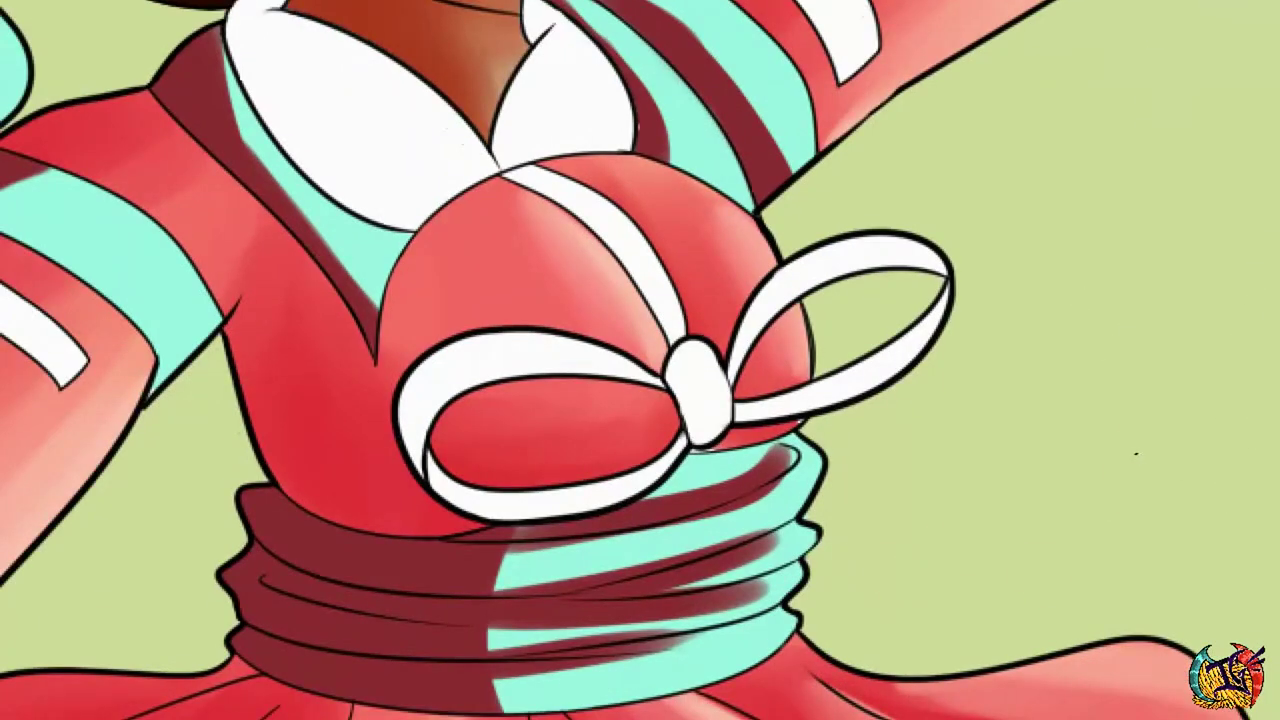
Recolour the ribbon and sash shading to light salmon-pink with Hue/Saturation.
{"action": "left_click", "coordinate": [428, 298]}
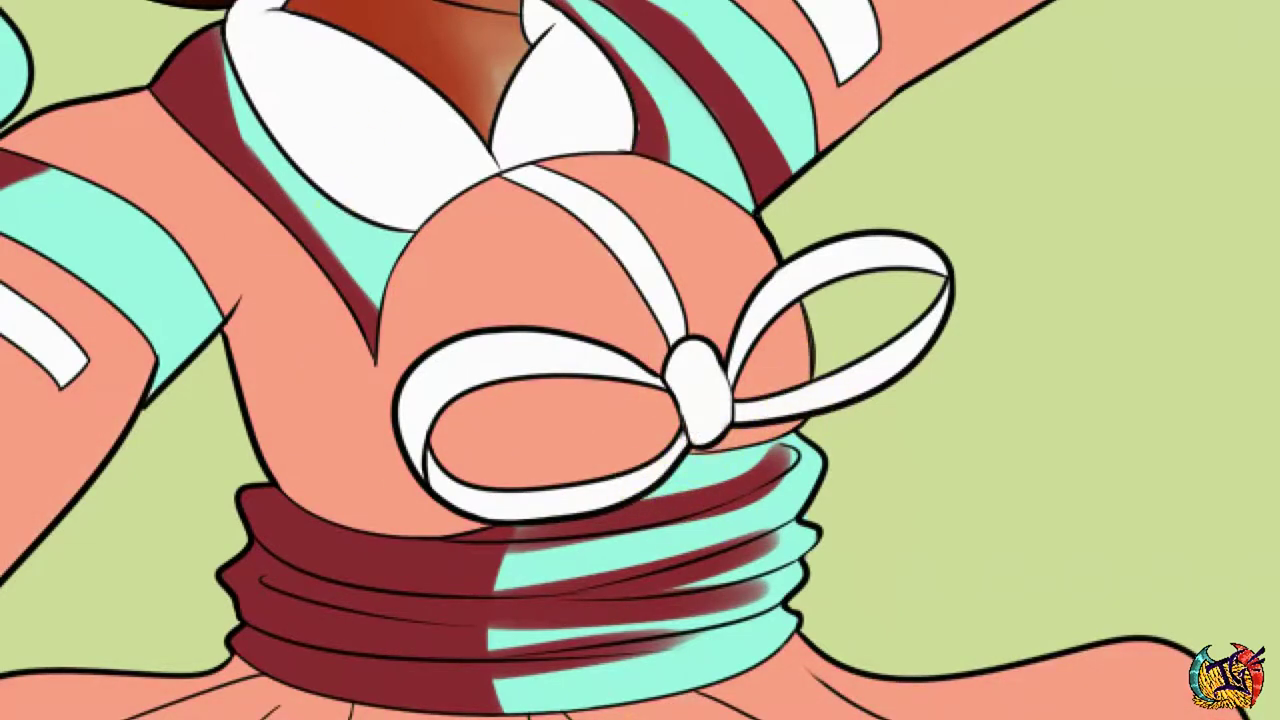
{"action": "key", "text": "ctrl+plus"}
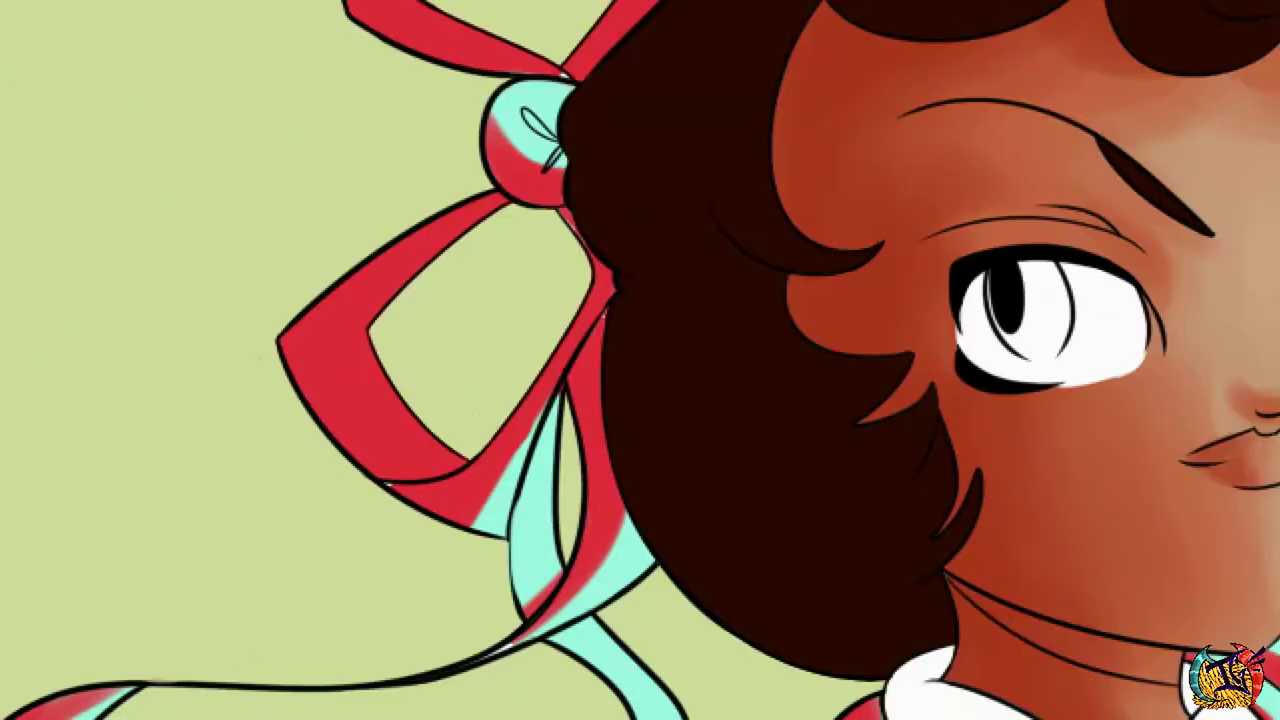
{"action": "key", "text": "ctrl+minus"}
{"action": "scroll", "coordinate": [557, 191], "scroll_direction": "up", "scroll_amount": 2}
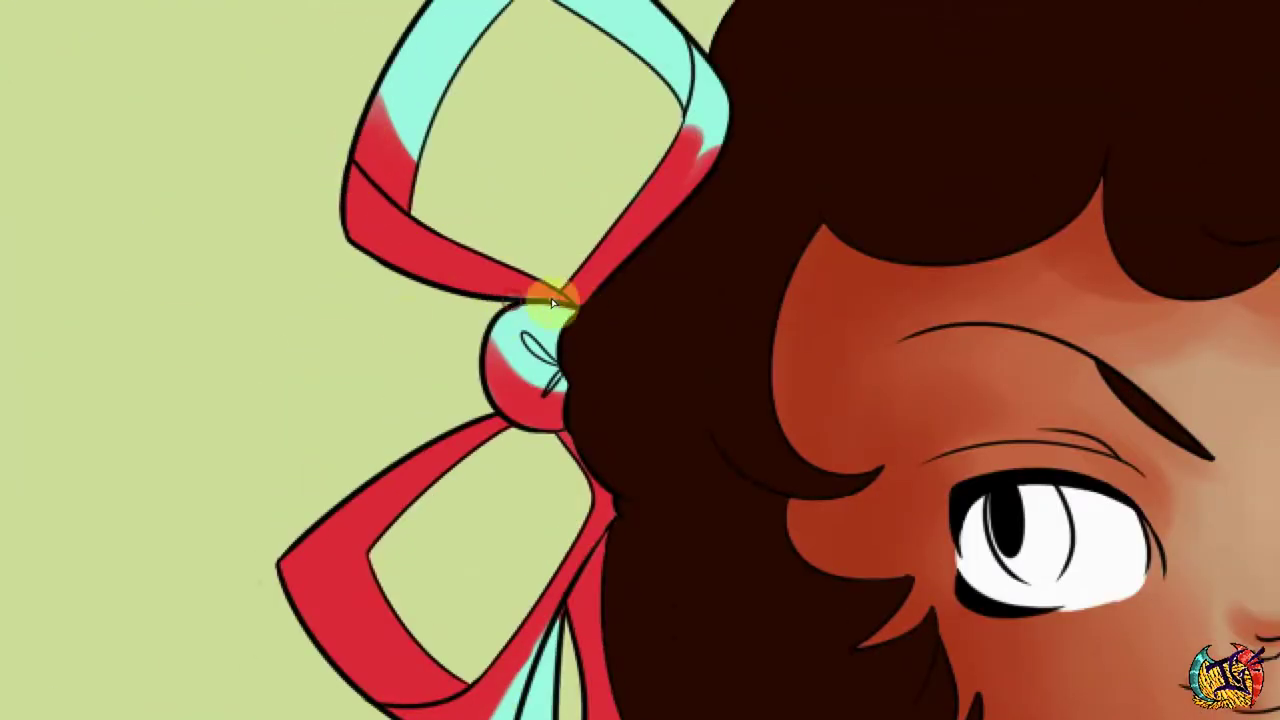
{"action": "key", "text": "ctrl+minus"}
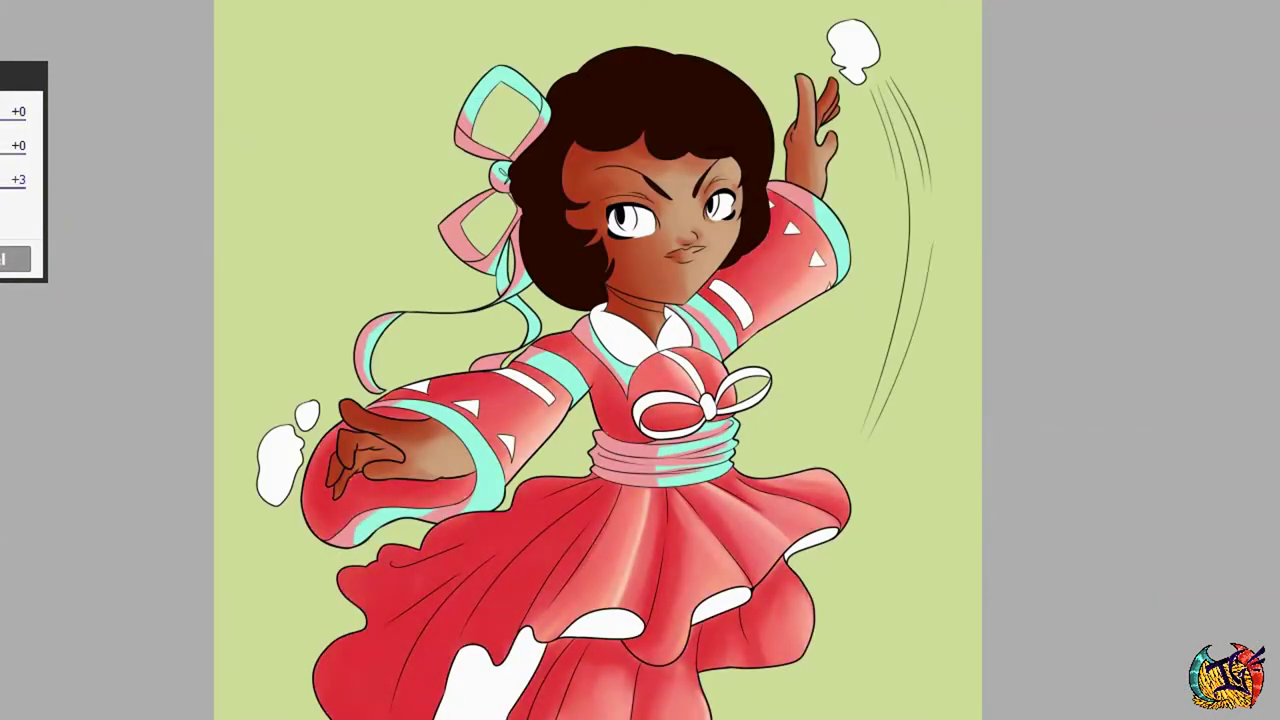
{"action": "key", "text": "Return"}
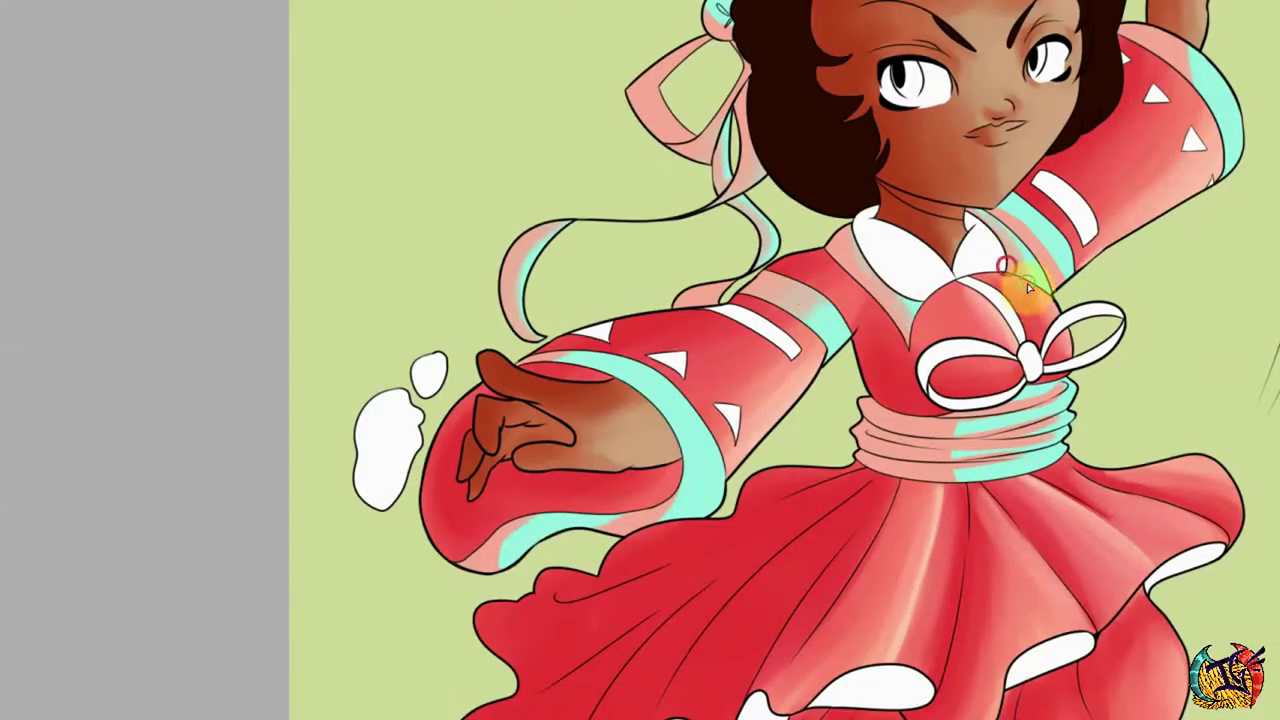
Paint brownish shading on the sleeves, sleeve tip, ribbon loops and waist sash bands.
{"action": "mouse_move", "coordinate": [930, 468]}
{"action": "left_mouse_down"}
{"action": "mouse_move", "coordinate": [1000, 457]}
{"action": "mouse_move", "coordinate": [671, 491]}
{"action": "mouse_move", "coordinate": [634, 371]}
{"action": "left_mouse_up"}
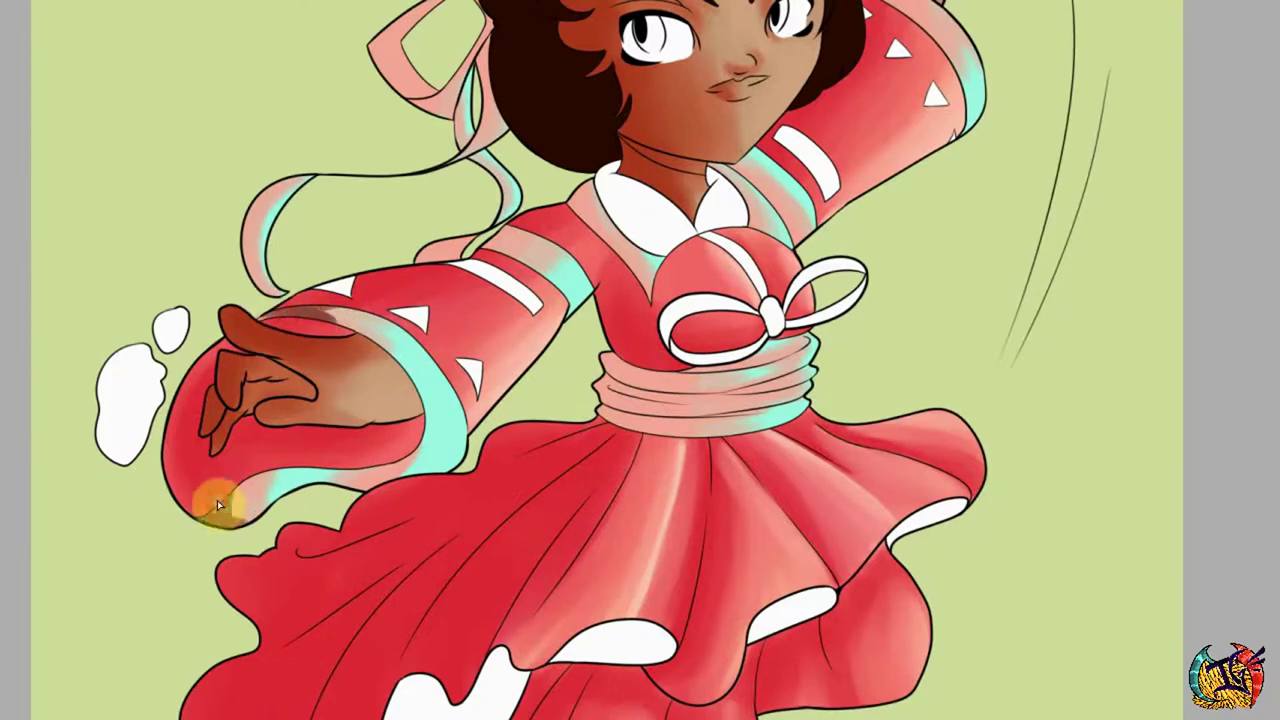
{"action": "mouse_move", "coordinate": [217, 500]}
{"action": "left_mouse_down"}
{"action": "mouse_move", "coordinate": [646, 211]}
{"action": "mouse_move", "coordinate": [486, 251]}
{"action": "mouse_move", "coordinate": [503, 40]}
{"action": "mouse_move", "coordinate": [458, 235]}
{"action": "mouse_move", "coordinate": [423, 108]}
{"action": "left_mouse_up"}
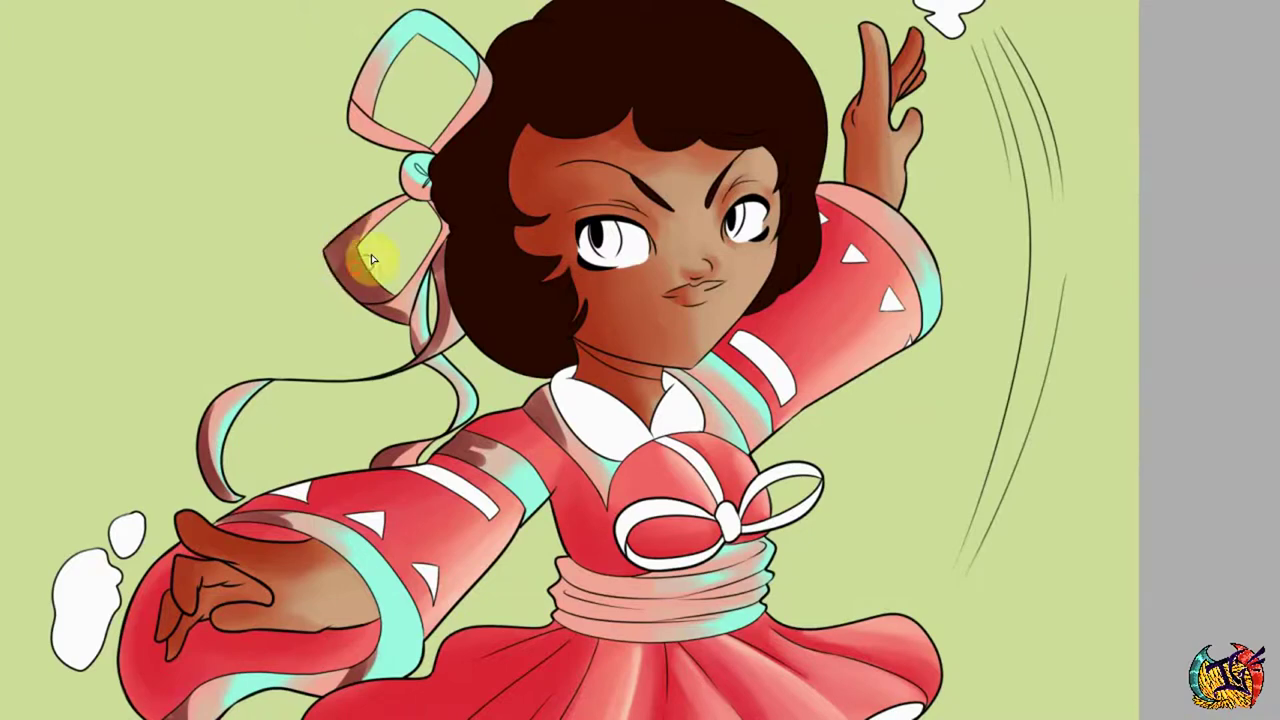
{"action": "mouse_move", "coordinate": [372, 260]}
{"action": "left_mouse_down"}
{"action": "mouse_move", "coordinate": [371, 129]}
{"action": "mouse_move", "coordinate": [503, 186]}
{"action": "left_mouse_up"}
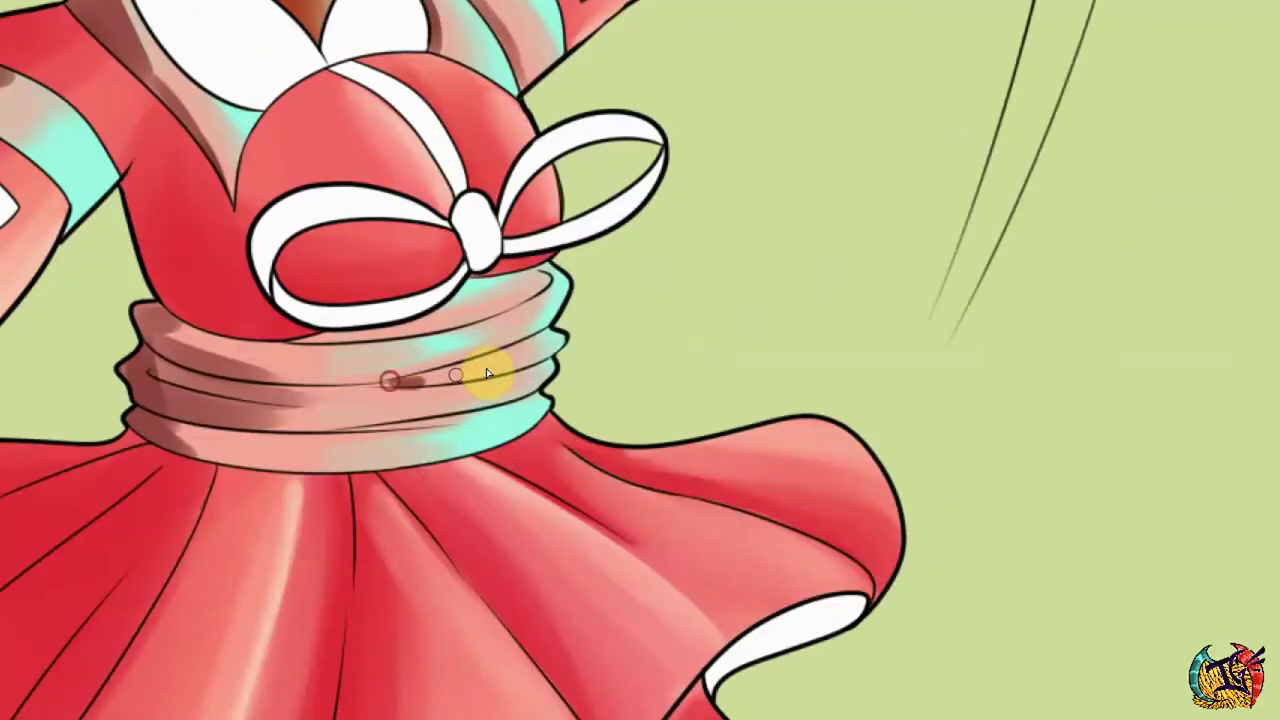
{"action": "left_click_drag", "start_coordinate": [486, 366], "coordinate": [536, 284]}
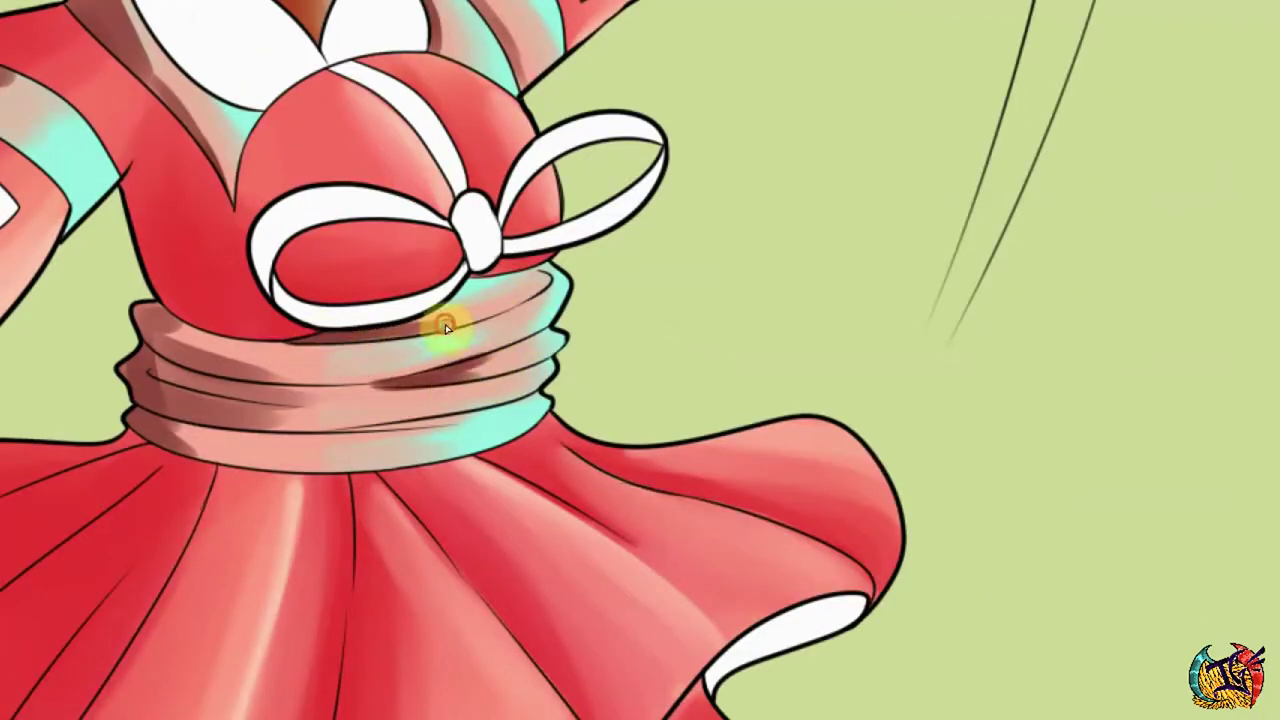
{"action": "mouse_move", "coordinate": [446, 328]}
{"action": "left_mouse_down"}
{"action": "mouse_move", "coordinate": [266, 337]}
{"action": "mouse_move", "coordinate": [410, 414]}
{"action": "left_mouse_up"}
{"action": "left_click_drag", "start_coordinate": [520, 380], "coordinate": [401, 332]}
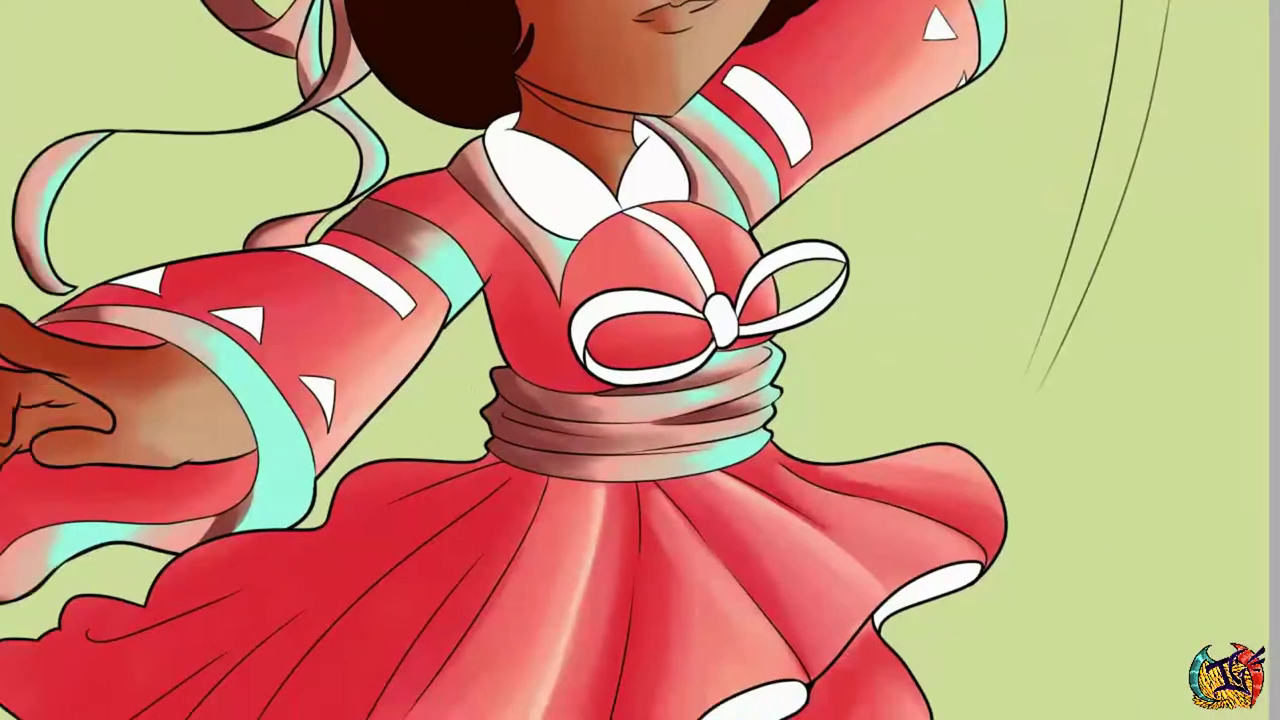
Compare the brownish shading with undo/redo and add a light stroke along the sleeve tail edge.
{"action": "key", "text": "ctrl+z"}
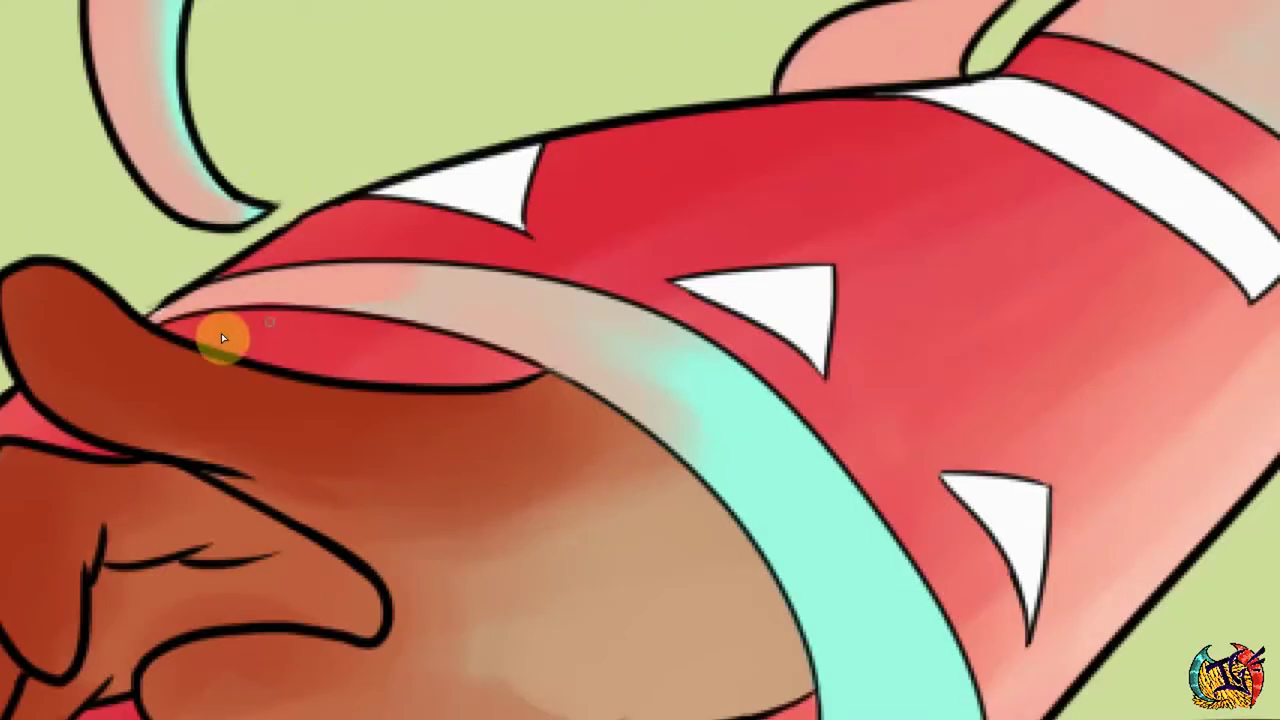
{"action": "key", "text": "ctrl+z"}
{"action": "key", "text": "ctrl+y"}
{"action": "key", "text": "ctrl+y"}
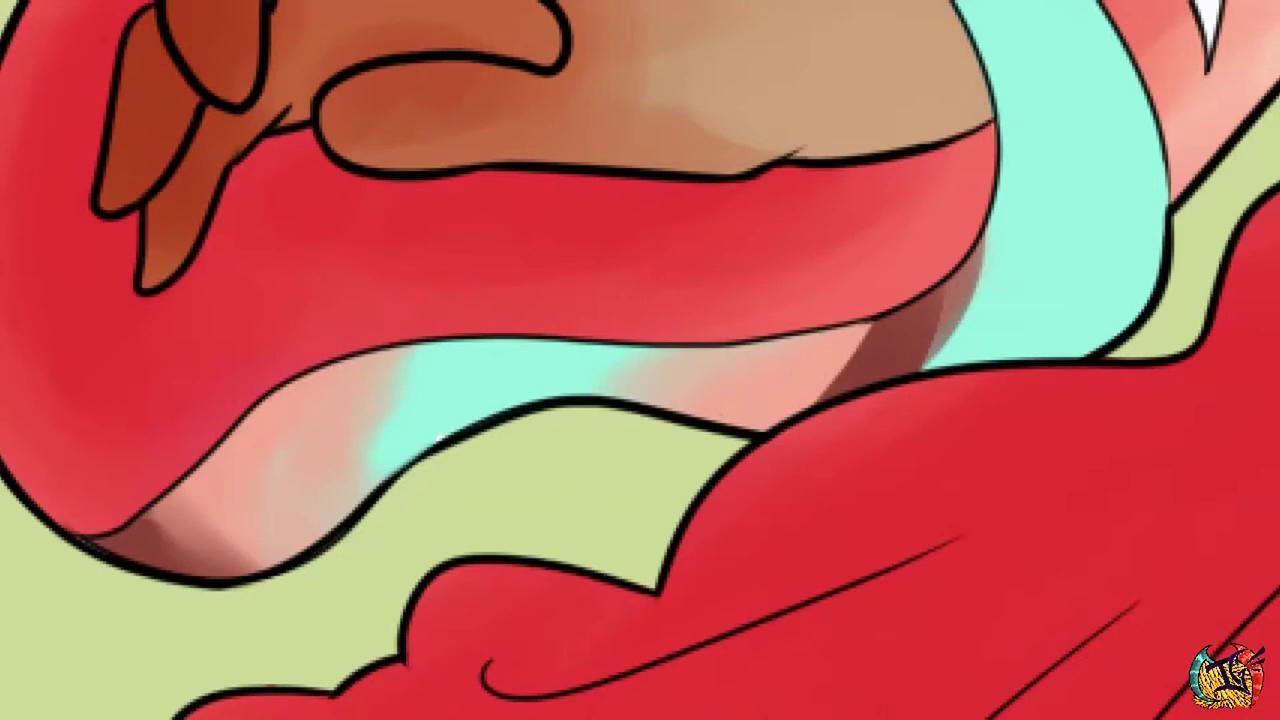
{"action": "left_click_drag", "start_coordinate": [171, 557], "coordinate": [90, 541]}
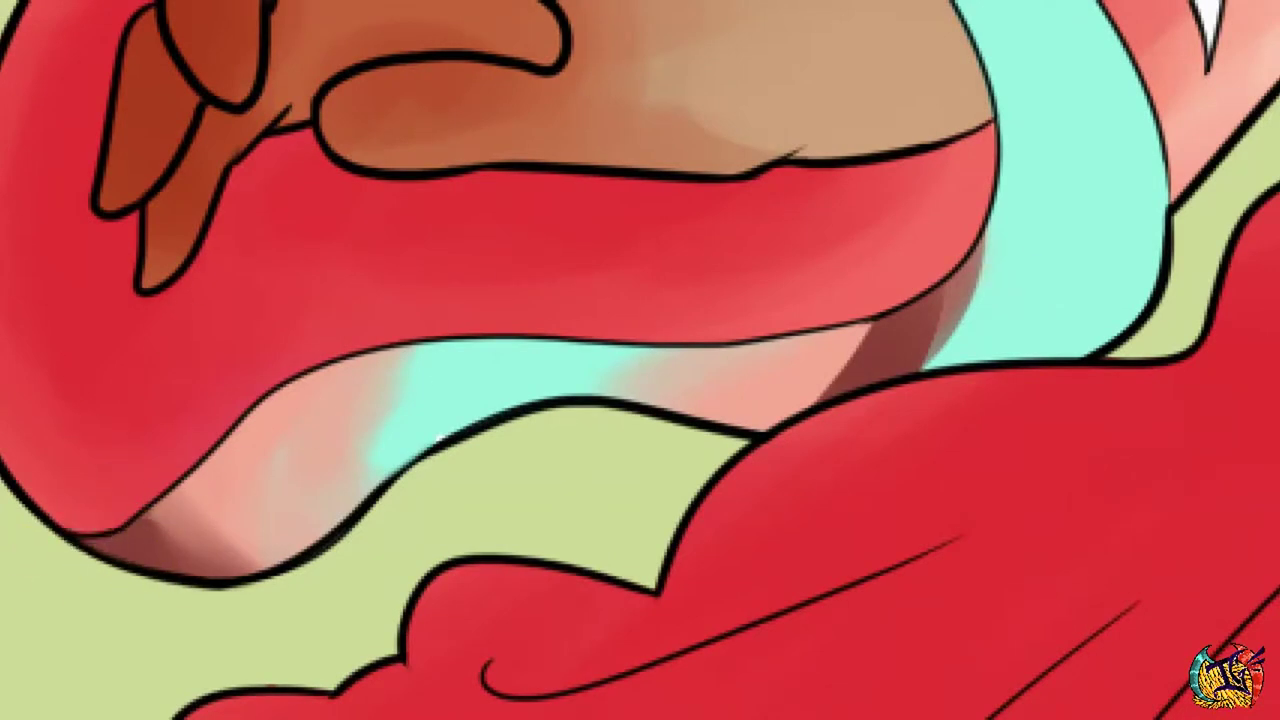
{"action": "key", "text": "ctrl+z"}
{"action": "key", "text": "ctrl+y"}
{"action": "left_click", "coordinate": [94, 544]}
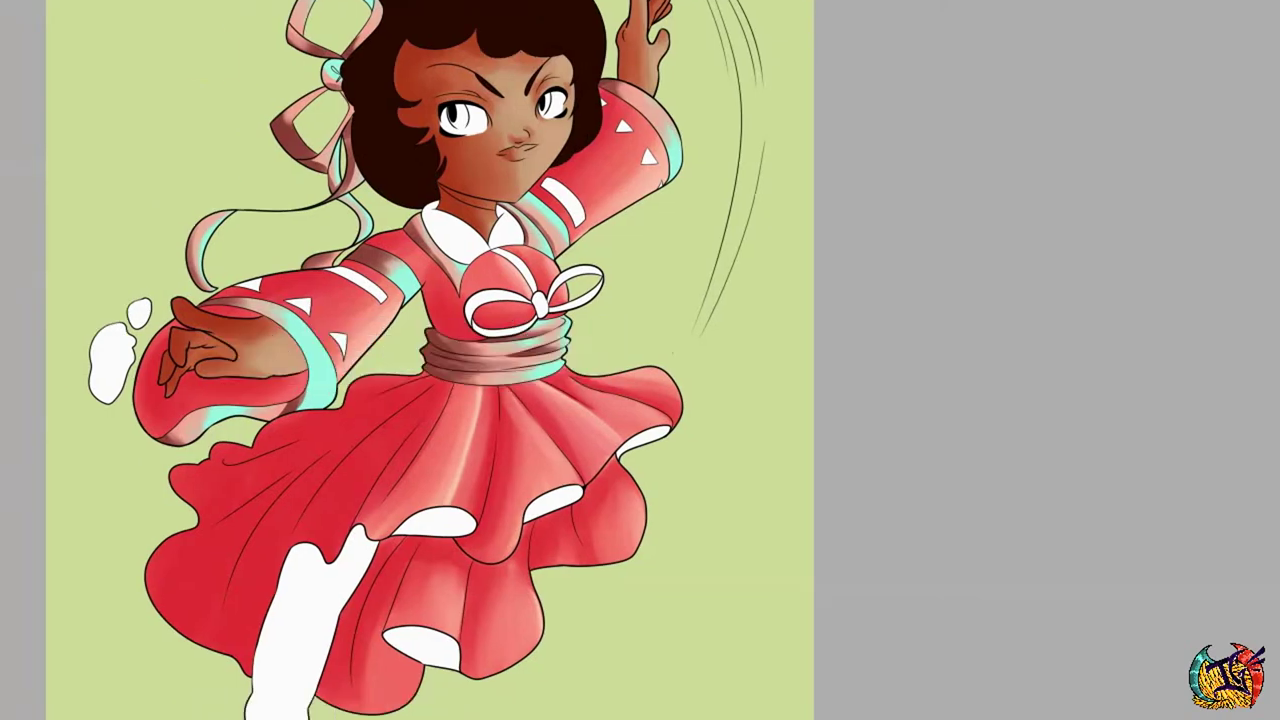
View the whole figure and toggle the new shading off and on to compare.
{"action": "left_click", "coordinate": [128, 480]}
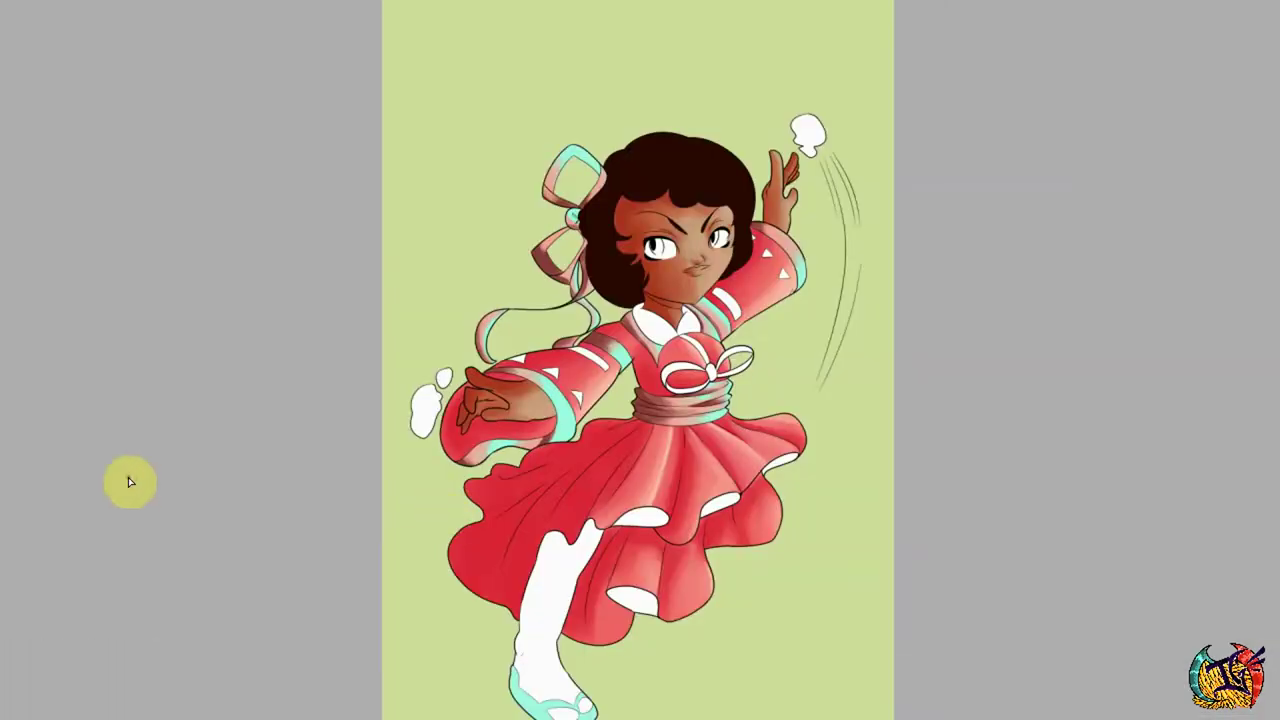
{"action": "scroll", "coordinate": [259, 331], "scroll_direction": "up", "scroll_amount": 3}
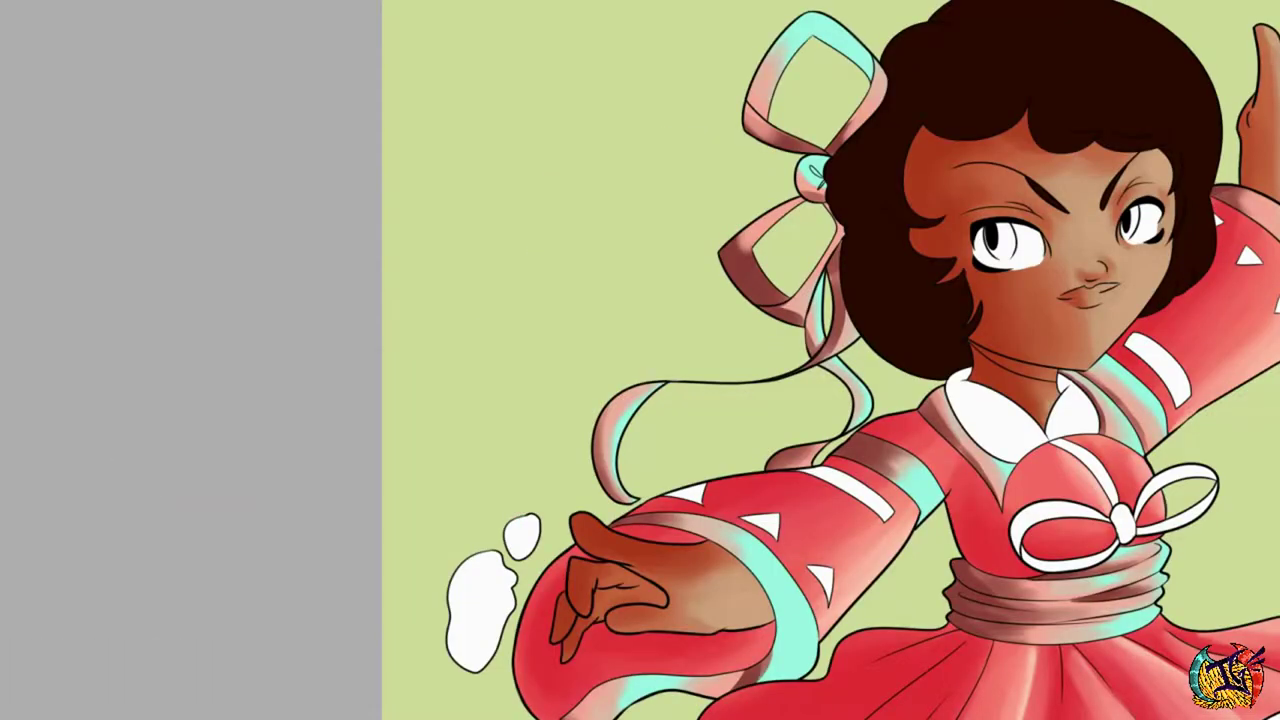
{"action": "scroll", "coordinate": [640, 360], "scroll_direction": "right", "scroll_amount": 5}
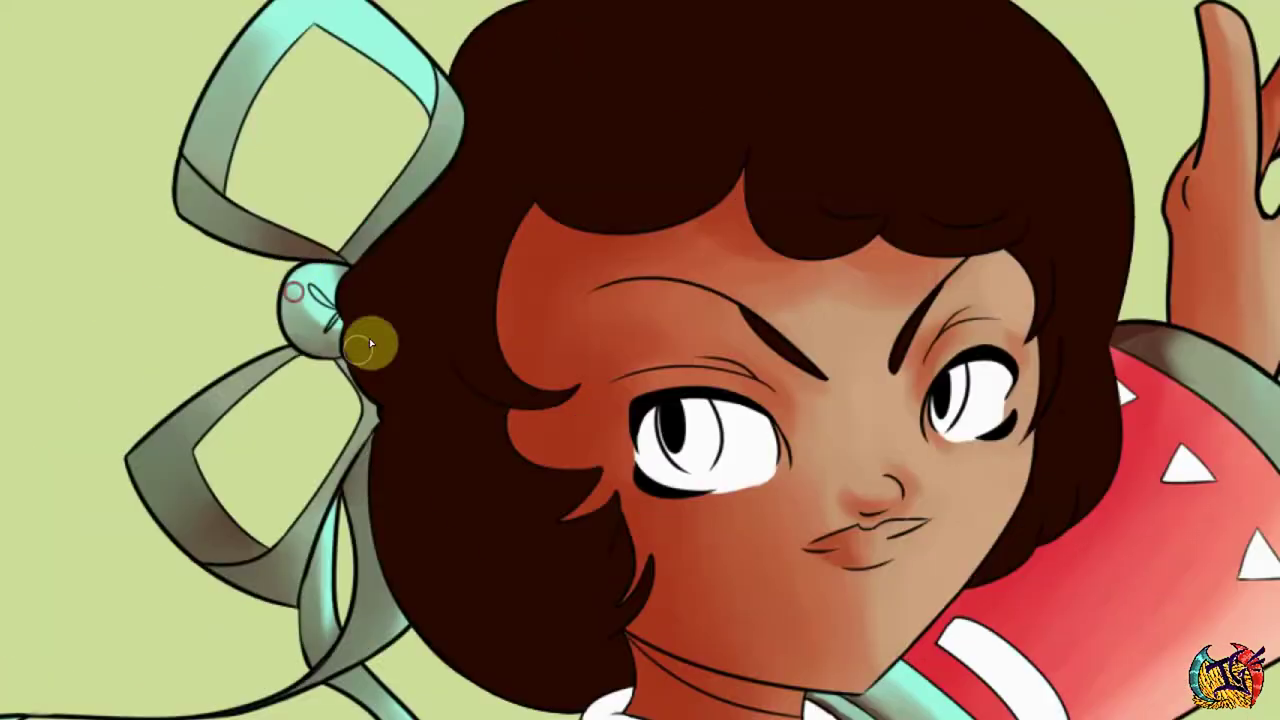
{"action": "scroll", "coordinate": [796, 423], "scroll_direction": "down", "scroll_amount": 2}
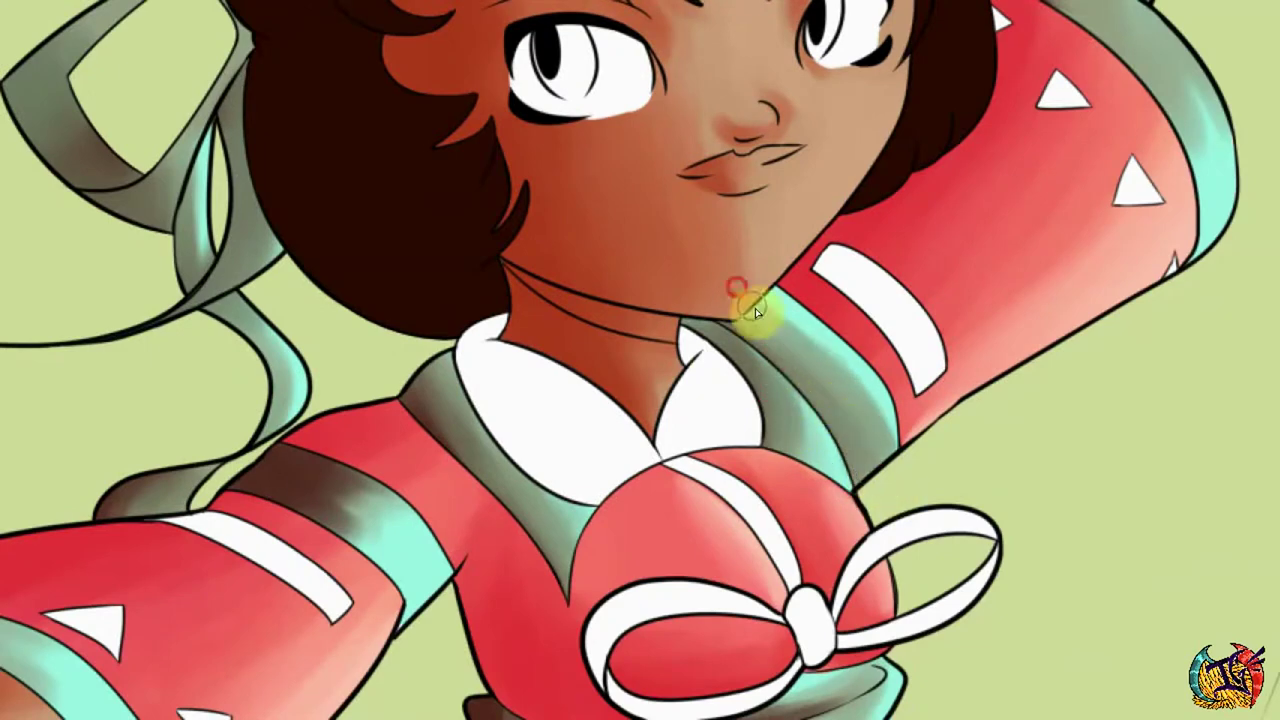
{"action": "left_click_drag", "start_coordinate": [737, 300], "coordinate": [737, 86]}
{"action": "scroll", "coordinate": [371, 266], "scroll_direction": "up", "scroll_amount": 3}
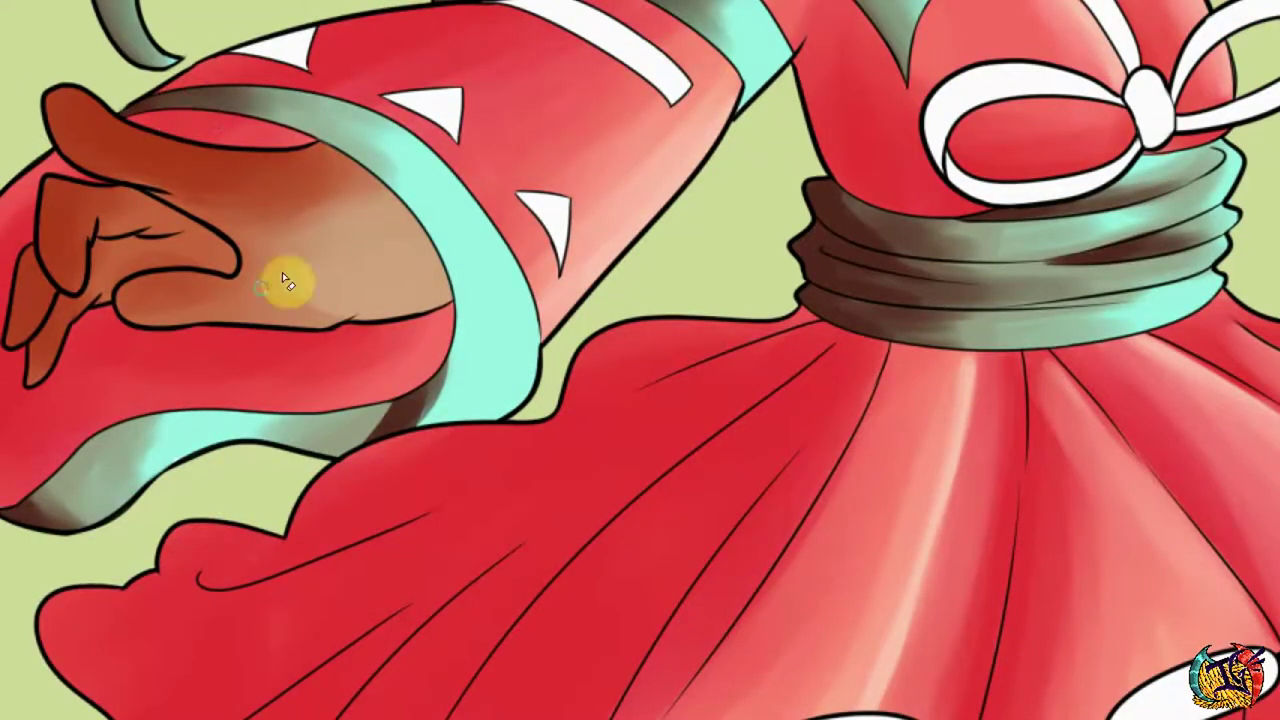
{"action": "key", "text": "ctrl+z"}
{"action": "key", "text": "ctrl+z"}
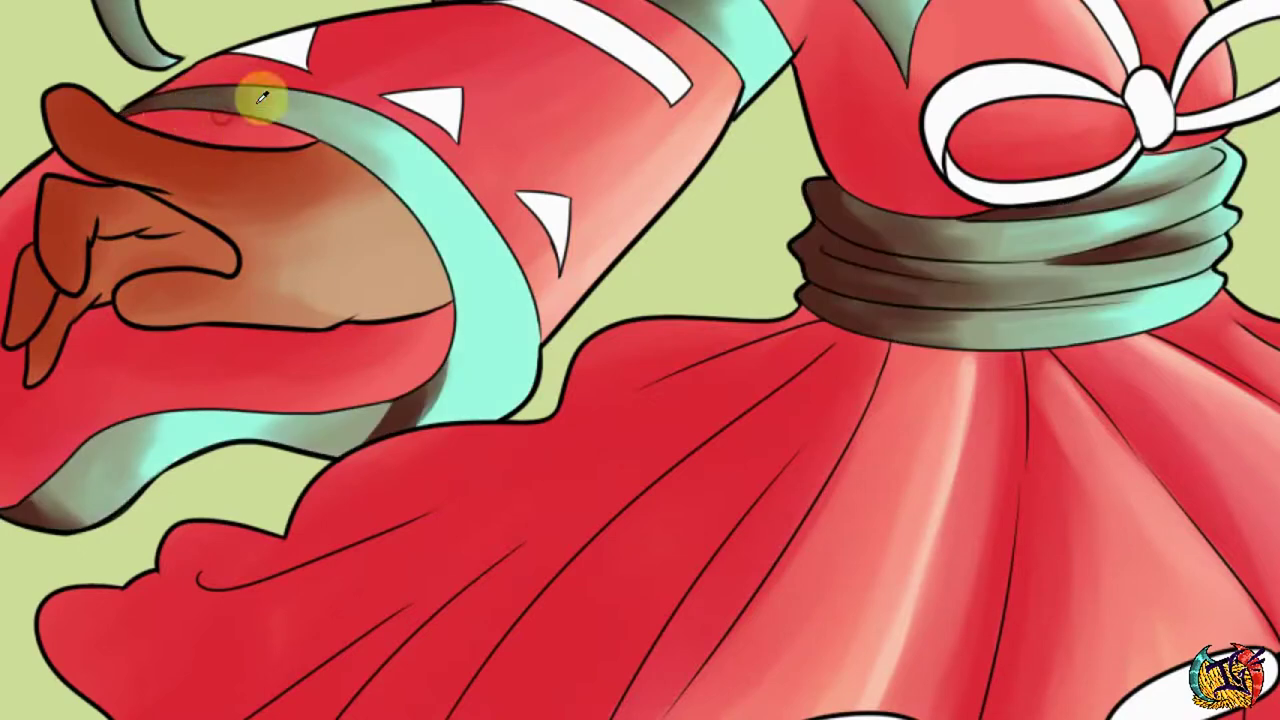
{"action": "key", "text": "ctrl+z"}
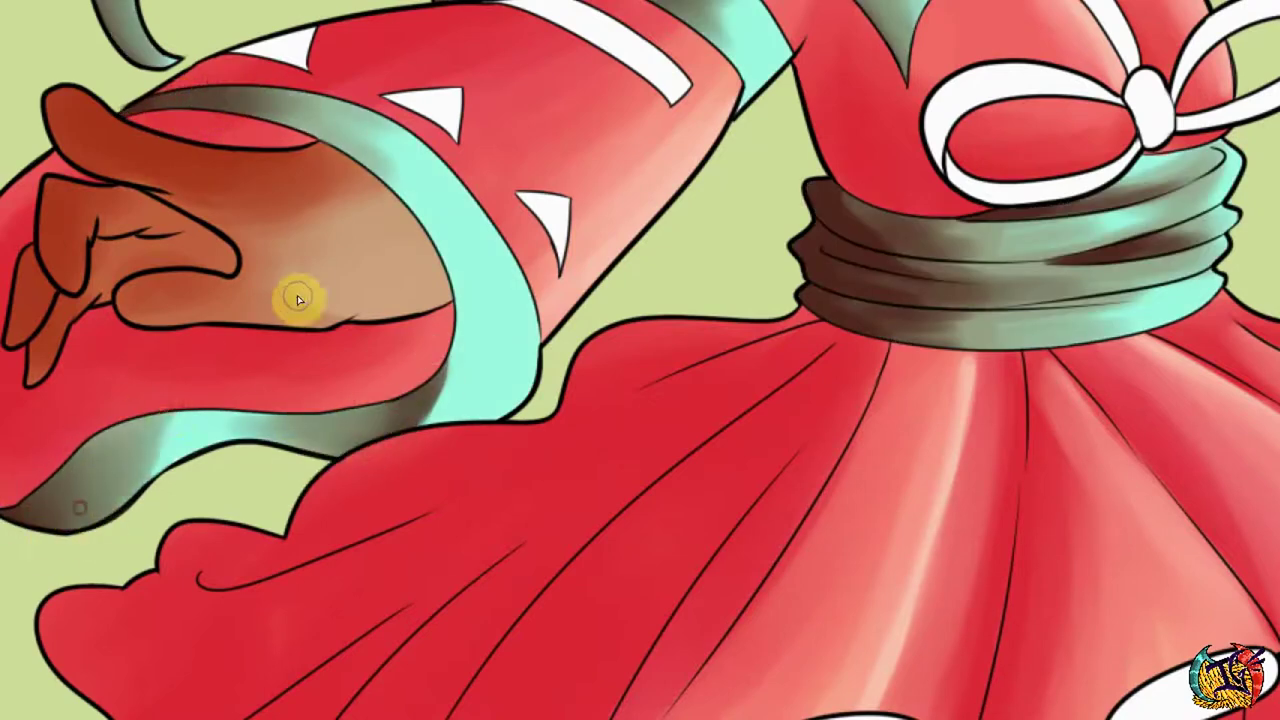
Desaturate the sash and sleeve trim shading with Hue/Saturation at -13.
{"action": "scroll", "coordinate": [300, 300], "scroll_direction": "down", "scroll_amount": 3}
{"action": "scroll", "coordinate": [369, 395], "scroll_direction": "up", "scroll_amount": 3}
{"action": "key", "text": "ctrl+u"}
{"action": "scroll", "coordinate": [640, 360], "scroll_direction": "down", "scroll_amount": 3}
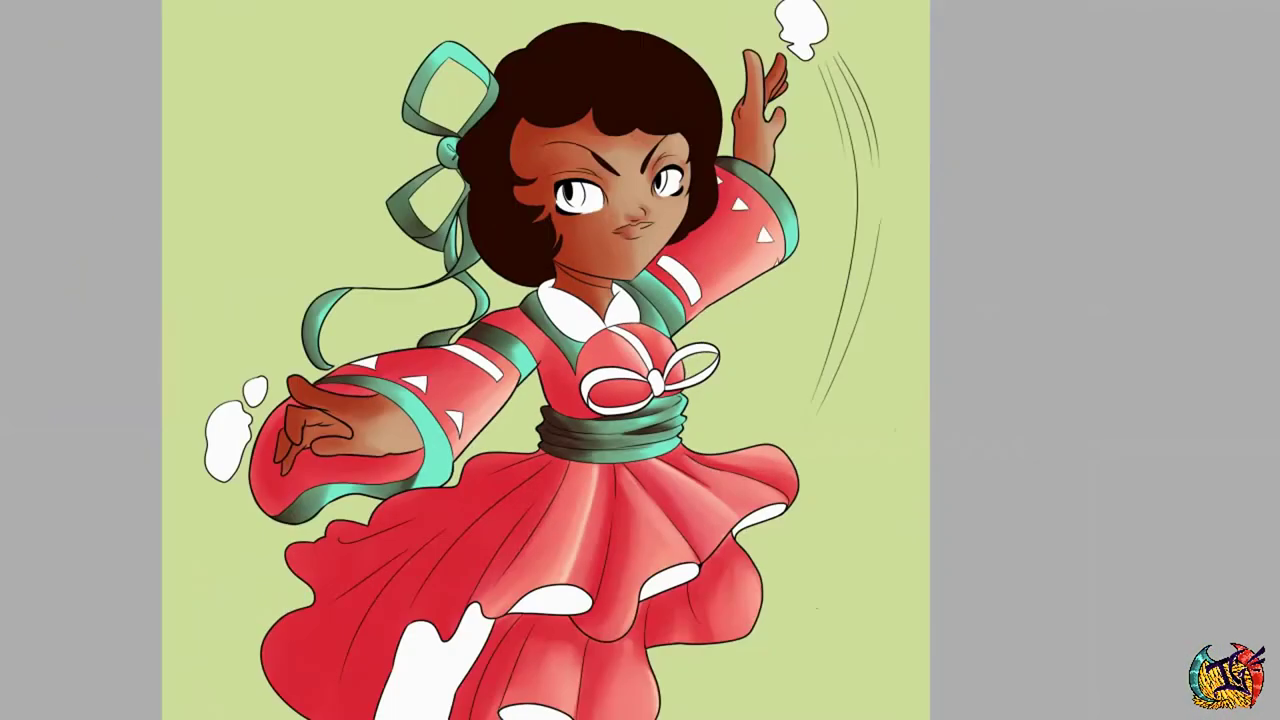
{"action": "key", "text": "Return"}
Begin painting the teal sandal sole reddish-brown.
{"action": "scroll", "coordinate": [640, 360], "scroll_direction": "up", "scroll_amount": 5}
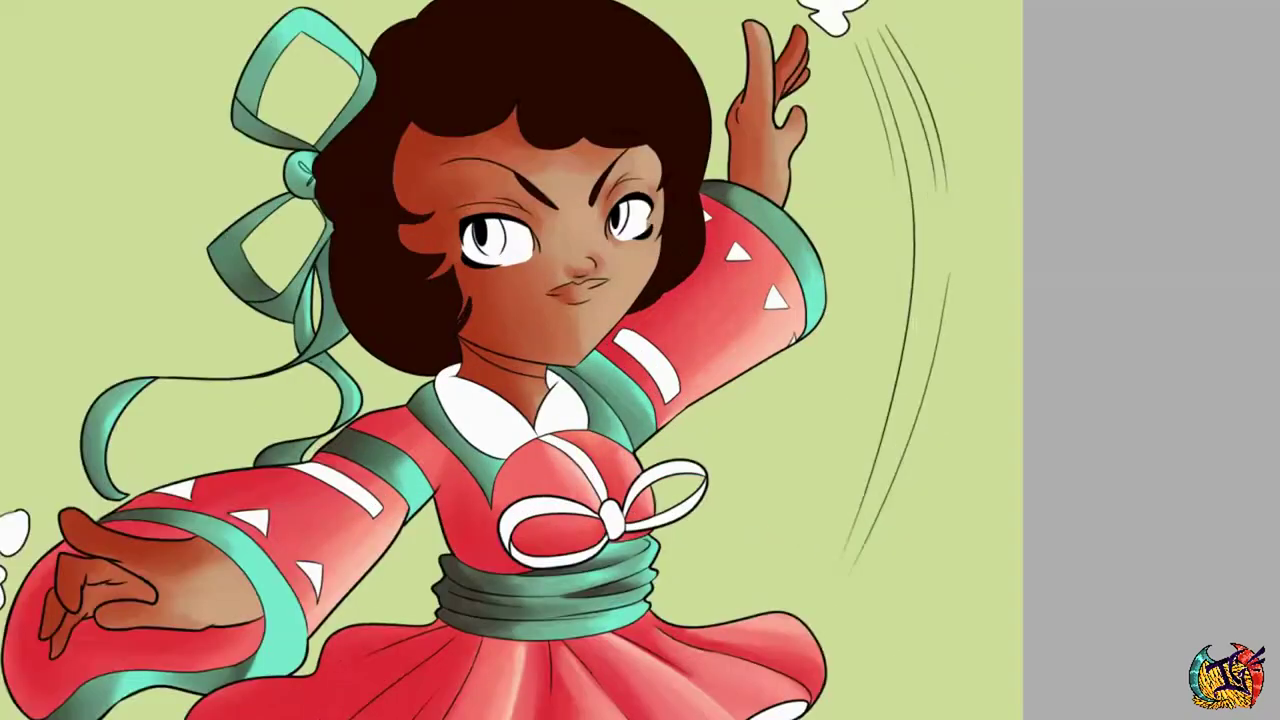
{"action": "scroll", "coordinate": [186, 137], "scroll_direction": "down", "scroll_amount": 6}
{"action": "mouse_move", "coordinate": [62, 90]}
{"action": "left_mouse_down"}
{"action": "mouse_move", "coordinate": [98, 111]}
{"action": "mouse_move", "coordinate": [192, 235]}
{"action": "left_mouse_up"}
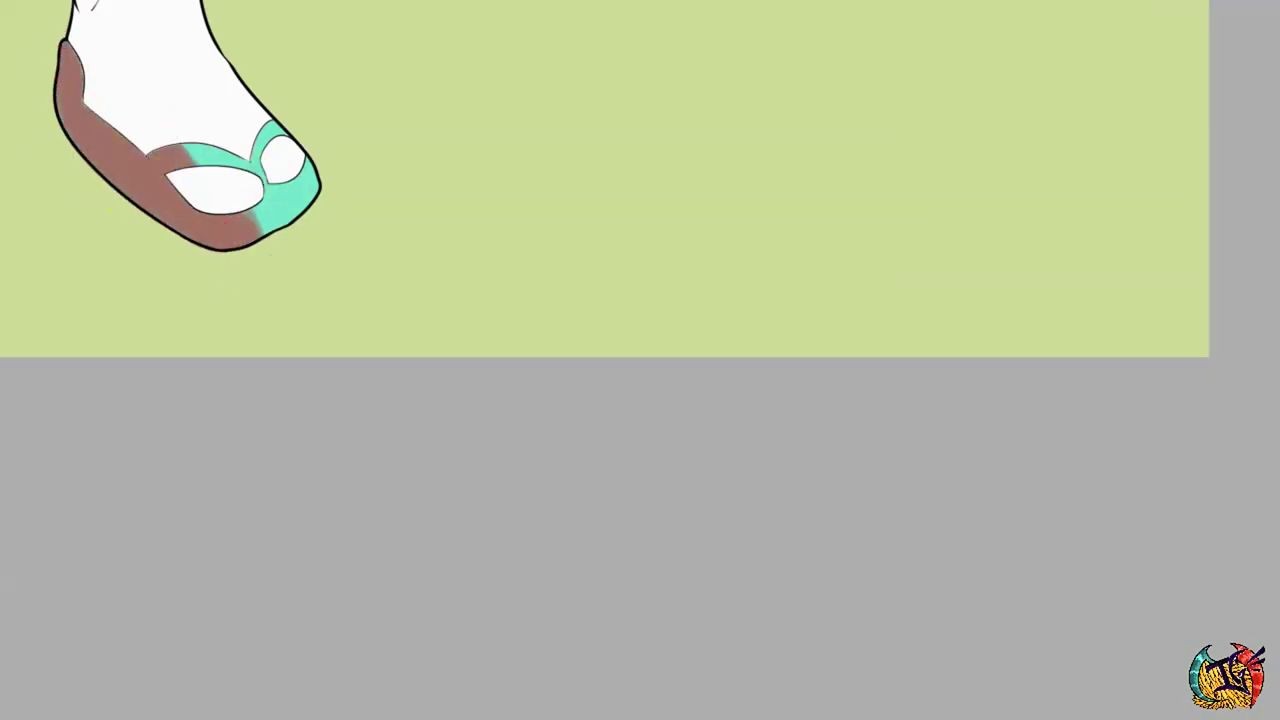
Lasso the foot area, paint the sandal sole brown and darken the heel deeper brown.
{"action": "scroll", "coordinate": [286, 297], "scroll_direction": "up", "scroll_amount": 5}
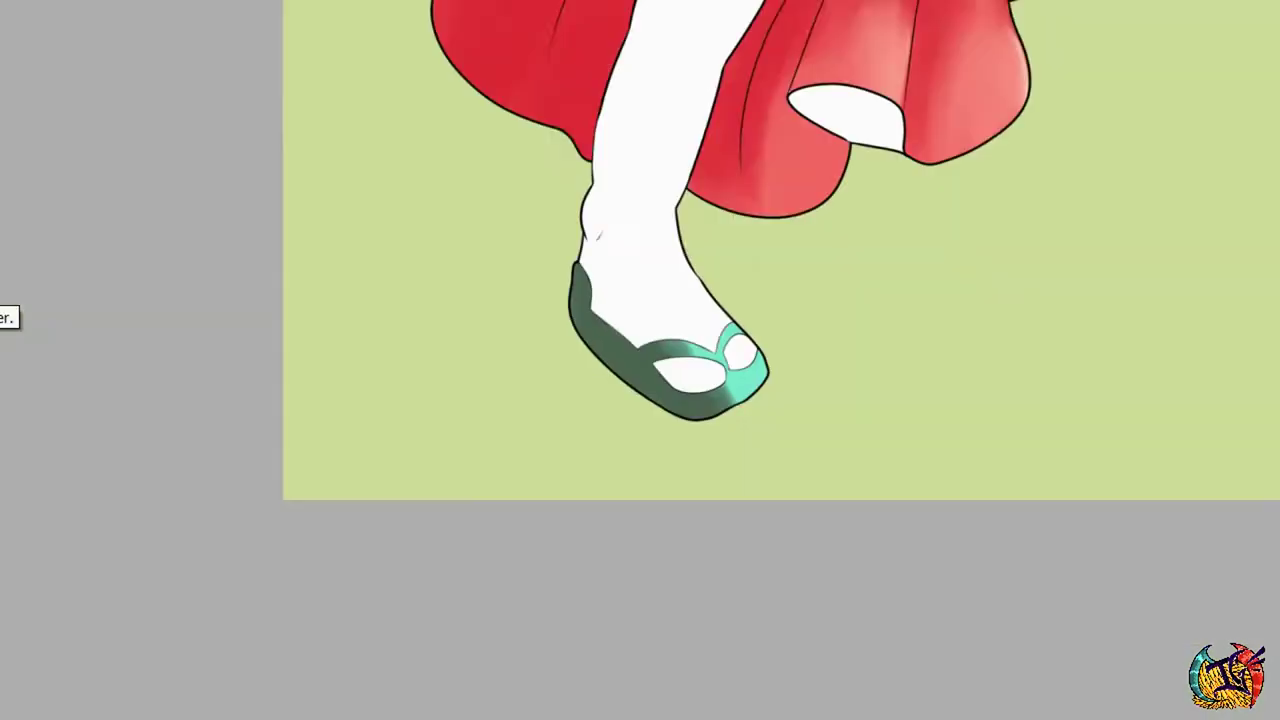
{"action": "mouse_move", "coordinate": [443, 651]}
{"action": "left_mouse_down"}
{"action": "mouse_move", "coordinate": [426, 678]}
{"action": "mouse_move", "coordinate": [339, 595]}
{"action": "mouse_move", "coordinate": [423, 621]}
{"action": "mouse_move", "coordinate": [447, 691]}
{"action": "mouse_move", "coordinate": [379, 621]}
{"action": "mouse_move", "coordinate": [118, 585]}
{"action": "mouse_move", "coordinate": [423, 642]}
{"action": "mouse_move", "coordinate": [472, 505]}
{"action": "left_mouse_up"}
{"action": "key", "text": "ctrl+z"}
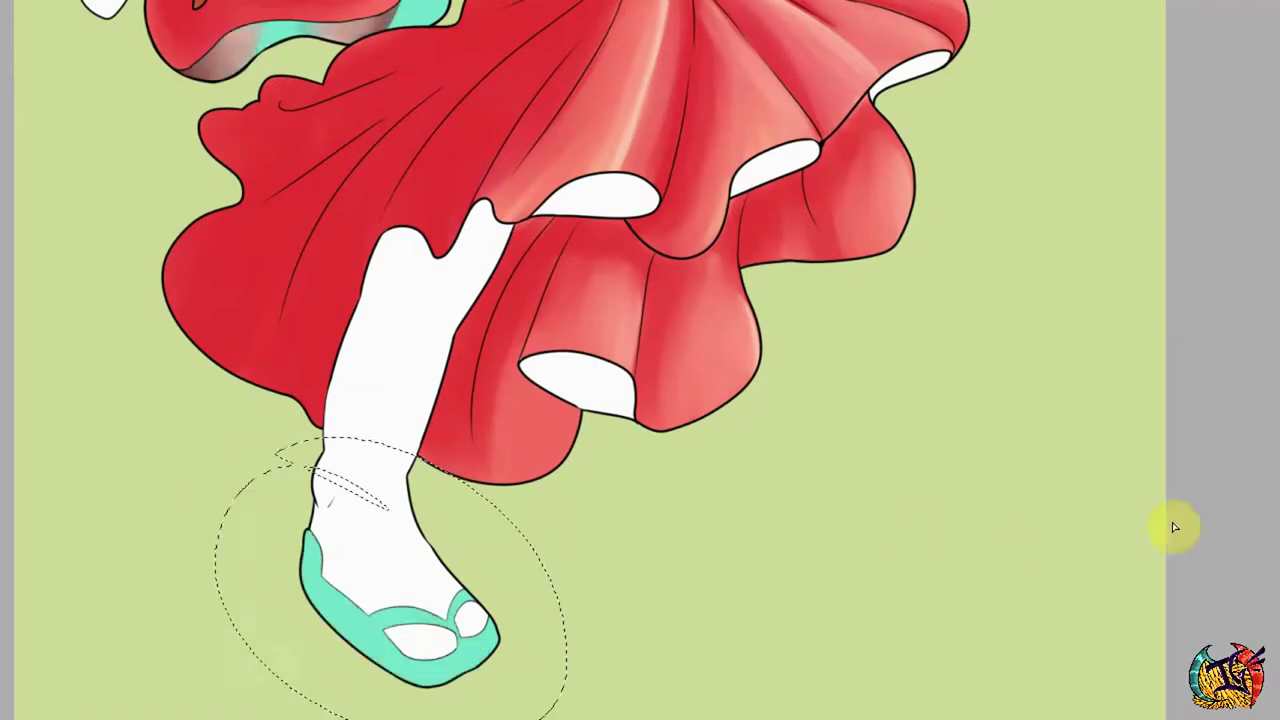
{"action": "mouse_move", "coordinate": [423, 666]}
{"action": "left_mouse_down"}
{"action": "mouse_move", "coordinate": [352, 660]}
{"action": "mouse_move", "coordinate": [320, 598]}
{"action": "mouse_move", "coordinate": [357, 603]}
{"action": "mouse_move", "coordinate": [444, 654]}
{"action": "mouse_move", "coordinate": [371, 589]}
{"action": "mouse_move", "coordinate": [482, 668]}
{"action": "mouse_move", "coordinate": [473, 705]}
{"action": "left_mouse_up"}
{"action": "mouse_move", "coordinate": [282, 557]}
{"action": "left_mouse_down"}
{"action": "mouse_move", "coordinate": [382, 664]}
{"action": "mouse_move", "coordinate": [312, 558]}
{"action": "mouse_move", "coordinate": [328, 629]}
{"action": "mouse_move", "coordinate": [351, 598]}
{"action": "left_mouse_up"}
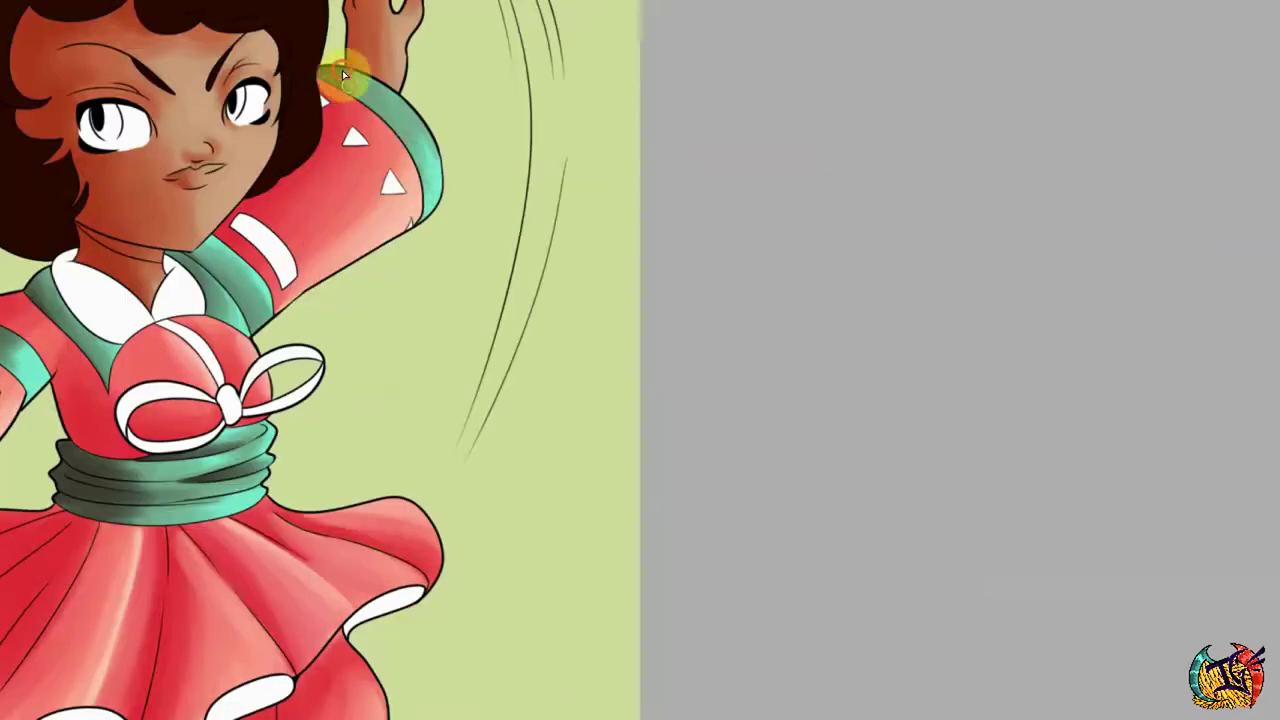
Shade the raised sleeve cuff, then shift the trims to purple with hue -87, lightness +15.
{"action": "mouse_move", "coordinate": [342, 70]}
{"action": "left_mouse_down"}
{"action": "mouse_move", "coordinate": [371, 194]}
{"action": "mouse_move", "coordinate": [357, 100]}
{"action": "mouse_move", "coordinate": [391, 100]}
{"action": "left_mouse_up"}
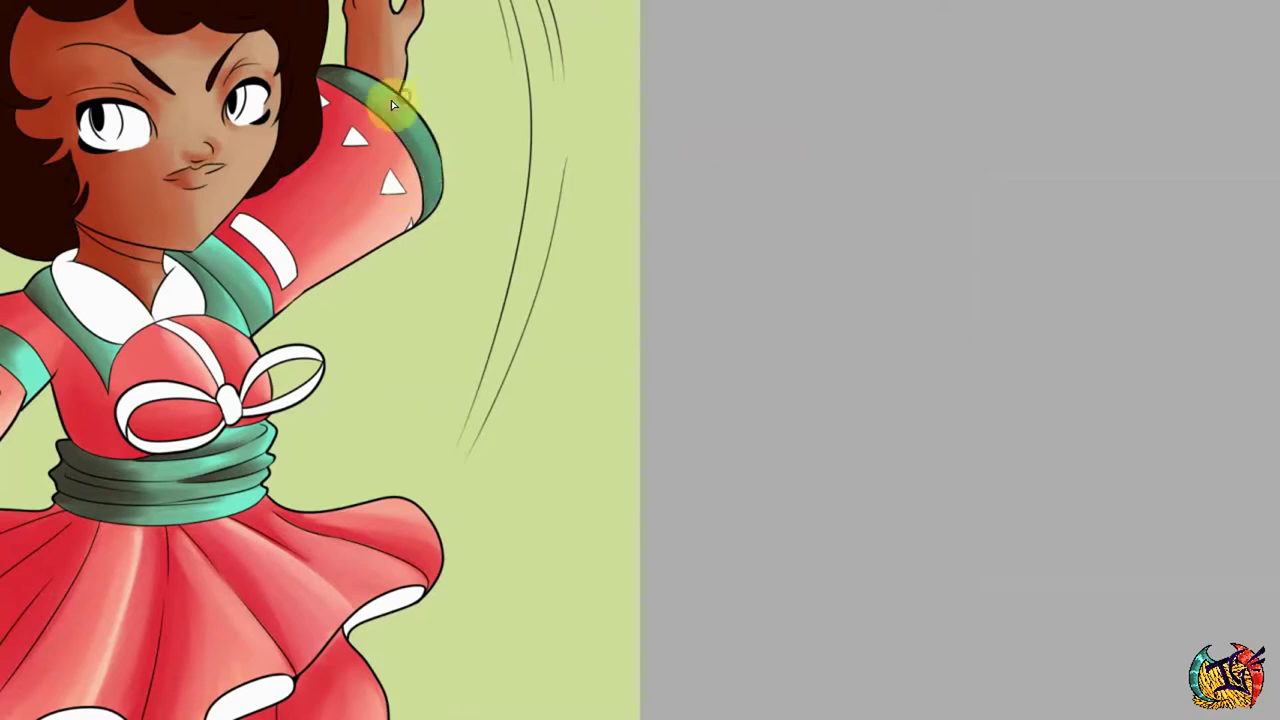
{"action": "key", "text": "ctrl+minus"}
{"action": "key", "text": "ctrl+u"}
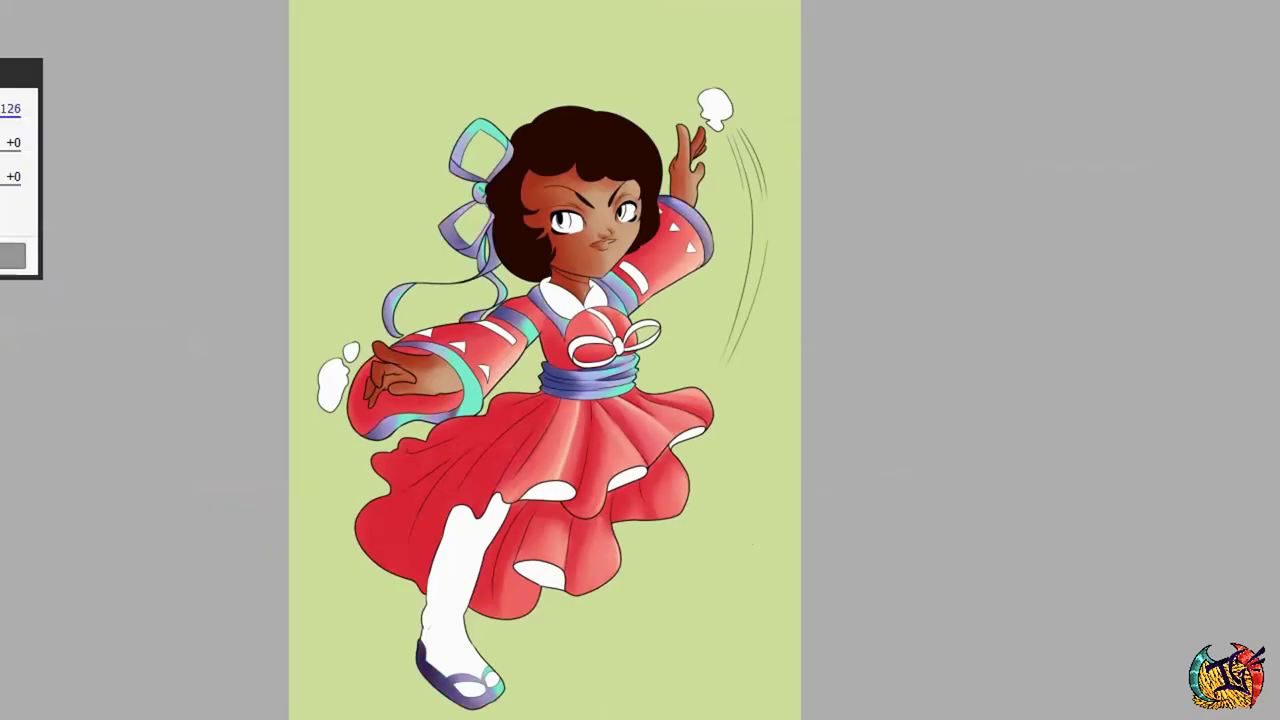
{"action": "key", "text": "ctrl+plus"}
{"action": "key", "text": "ctrl+minus"}
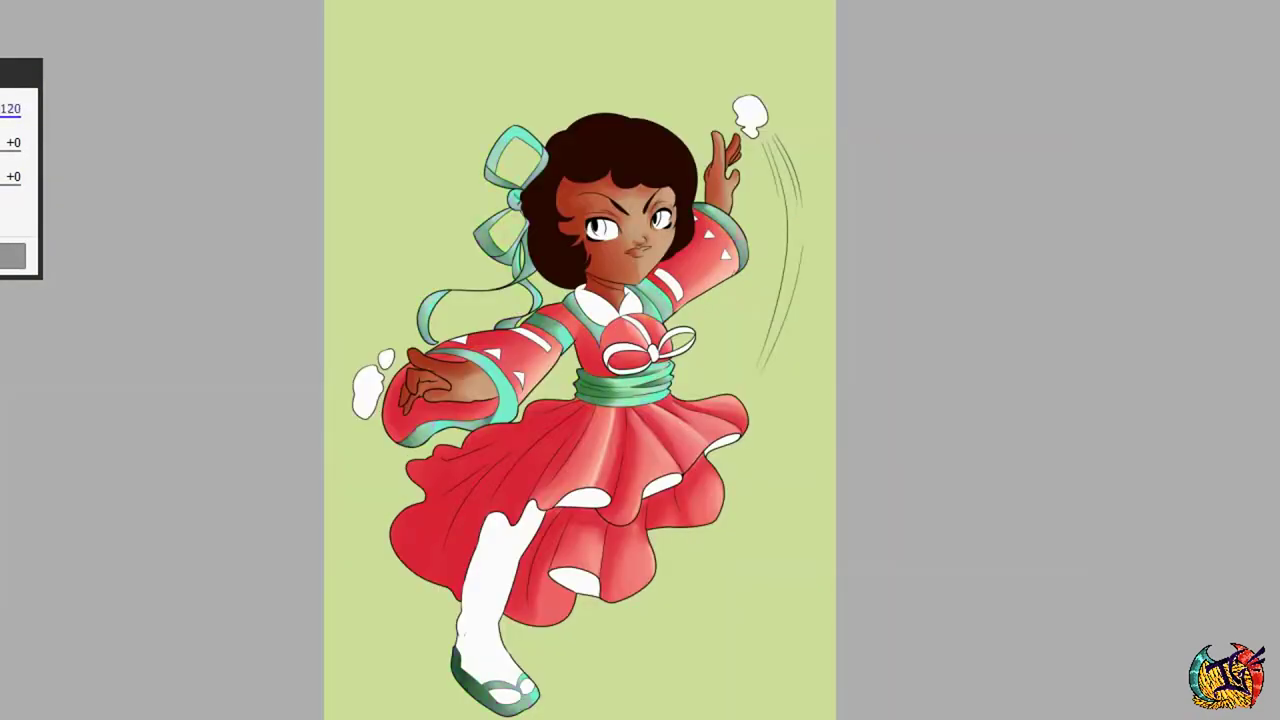
{"action": "key", "text": "ctrl+plus"}
{"action": "key", "text": "Return"}
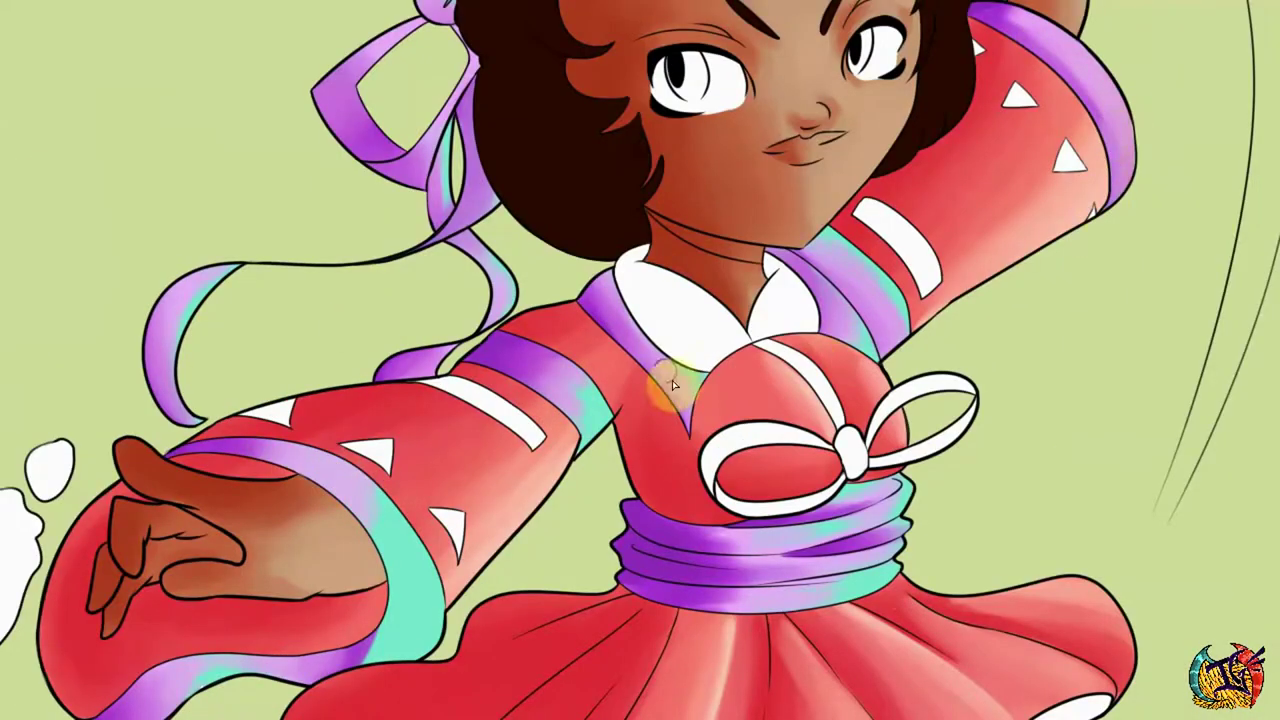
Zoom and pan to review the purple trims across the torso, sleeve and sash.
{"action": "key", "text": "ctrl+minus"}
{"action": "left_click_drag", "start_coordinate": [411, 187], "coordinate": [299, 277]}
{"action": "key", "text": "ctrl+plus"}
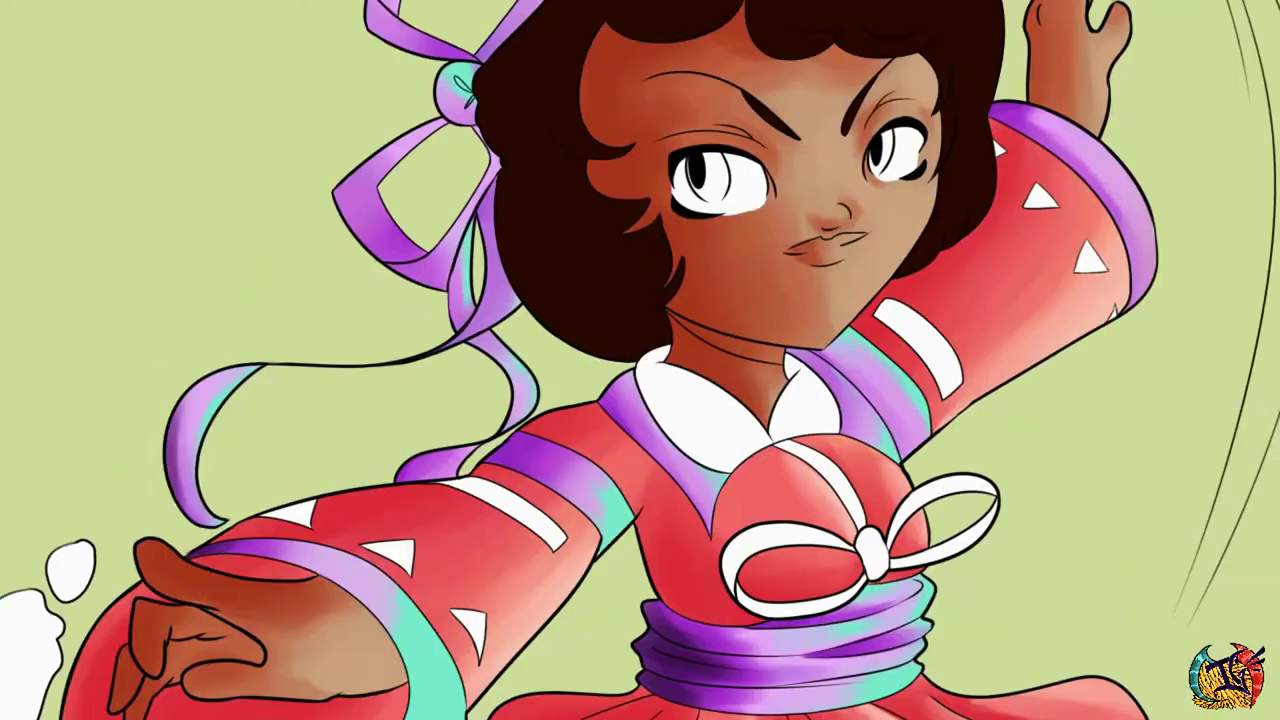
{"action": "scroll", "coordinate": [365, 200], "scroll_direction": "up", "scroll_amount": 1}
Shade the upper ribbon loop dark purple and darken the skirt's left folds toward the centre.
{"action": "left_click_drag", "start_coordinate": [372, 185], "coordinate": [352, 132]}
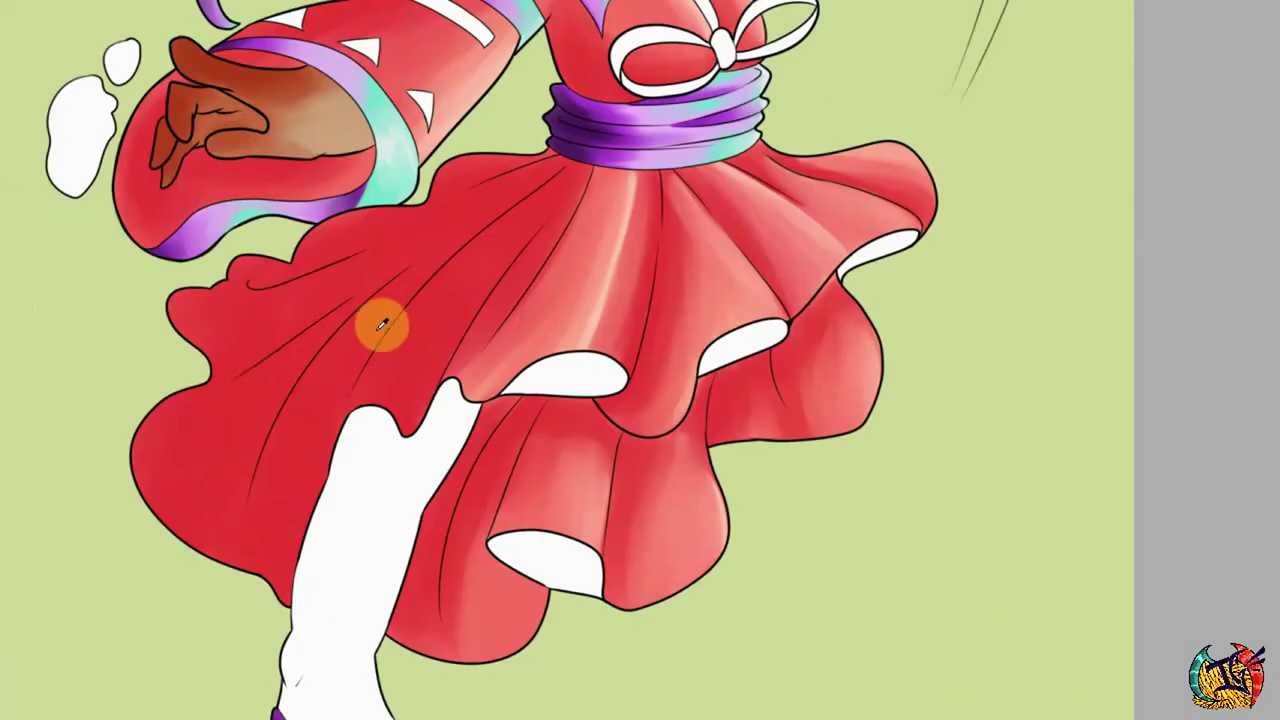
{"action": "mouse_move", "coordinate": [420, 194]}
{"action": "left_mouse_down"}
{"action": "mouse_move", "coordinate": [535, 220]}
{"action": "mouse_move", "coordinate": [346, 372]}
{"action": "mouse_move", "coordinate": [541, 233]}
{"action": "mouse_move", "coordinate": [539, 277]}
{"action": "mouse_move", "coordinate": [307, 302]}
{"action": "mouse_move", "coordinate": [242, 457]}
{"action": "mouse_move", "coordinate": [437, 660]}
{"action": "mouse_move", "coordinate": [616, 429]}
{"action": "mouse_move", "coordinate": [637, 462]}
{"action": "mouse_move", "coordinate": [604, 390]}
{"action": "mouse_move", "coordinate": [732, 382]}
{"action": "mouse_move", "coordinate": [842, 293]}
{"action": "left_mouse_up"}
{"action": "mouse_move", "coordinate": [327, 232]}
{"action": "left_mouse_down"}
{"action": "mouse_move", "coordinate": [201, 303]}
{"action": "mouse_move", "coordinate": [211, 383]}
{"action": "mouse_move", "coordinate": [355, 236]}
{"action": "mouse_move", "coordinate": [532, 216]}
{"action": "mouse_move", "coordinate": [498, 273]}
{"action": "mouse_move", "coordinate": [279, 340]}
{"action": "left_mouse_up"}
{"action": "mouse_move", "coordinate": [240, 378]}
{"action": "left_mouse_down"}
{"action": "mouse_move", "coordinate": [294, 363]}
{"action": "mouse_move", "coordinate": [446, 557]}
{"action": "mouse_move", "coordinate": [560, 611]}
{"action": "mouse_move", "coordinate": [667, 440]}
{"action": "left_mouse_up"}
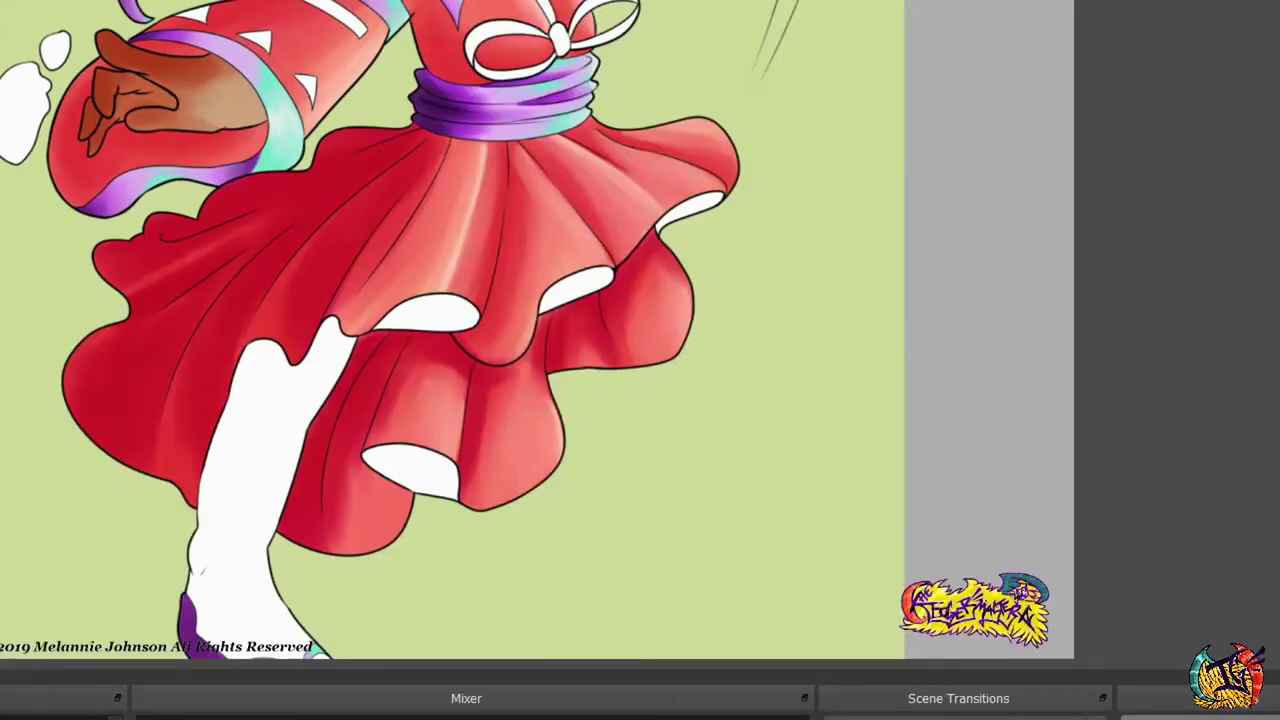
Deepen red shadows on the centre, lower and left skirt folds up to the waist.
{"action": "left_click", "coordinate": [241, 194]}
{"action": "mouse_move", "coordinate": [638, 356]}
{"action": "left_mouse_down"}
{"action": "mouse_move", "coordinate": [623, 380]}
{"action": "mouse_move", "coordinate": [757, 181]}
{"action": "left_mouse_up"}
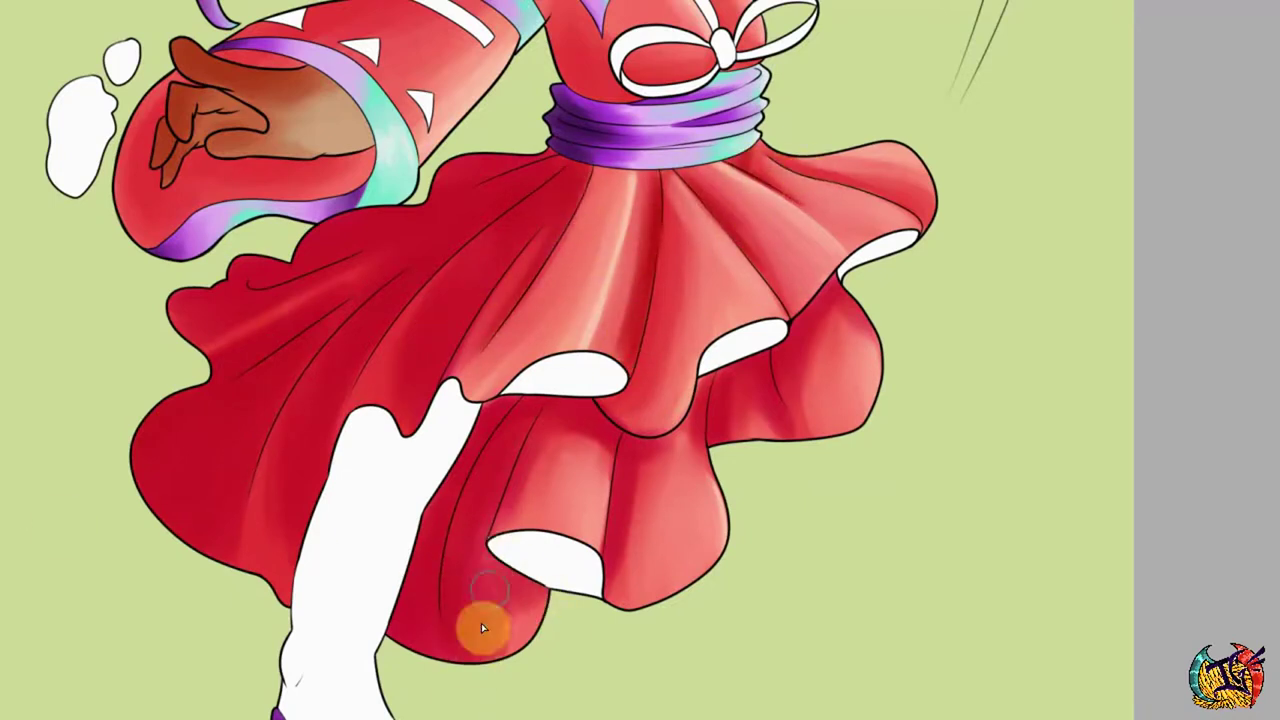
{"action": "mouse_move", "coordinate": [481, 623]}
{"action": "left_mouse_down"}
{"action": "mouse_move", "coordinate": [645, 501]}
{"action": "mouse_move", "coordinate": [702, 418]}
{"action": "left_mouse_up"}
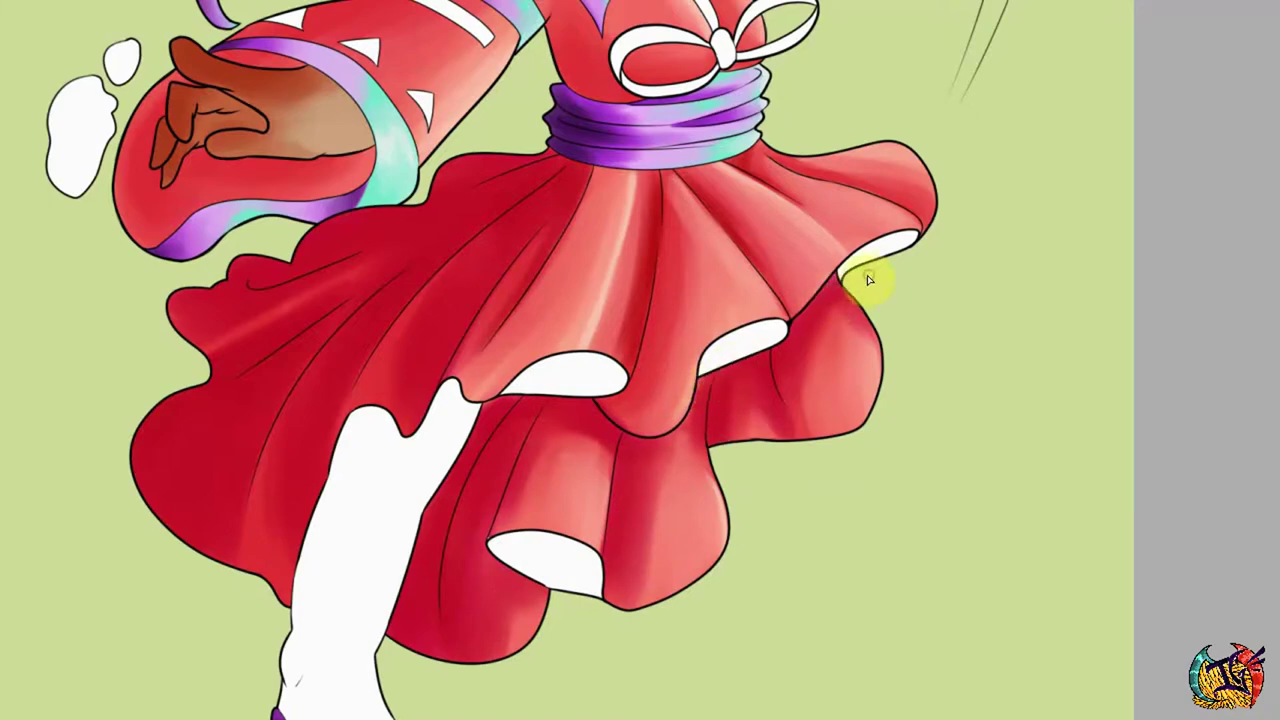
{"action": "mouse_move", "coordinate": [250, 275]}
{"action": "left_mouse_down"}
{"action": "mouse_move", "coordinate": [320, 240]}
{"action": "mouse_move", "coordinate": [403, 249]}
{"action": "mouse_move", "coordinate": [426, 269]}
{"action": "mouse_move", "coordinate": [580, 175]}
{"action": "mouse_move", "coordinate": [484, 305]}
{"action": "left_mouse_up"}
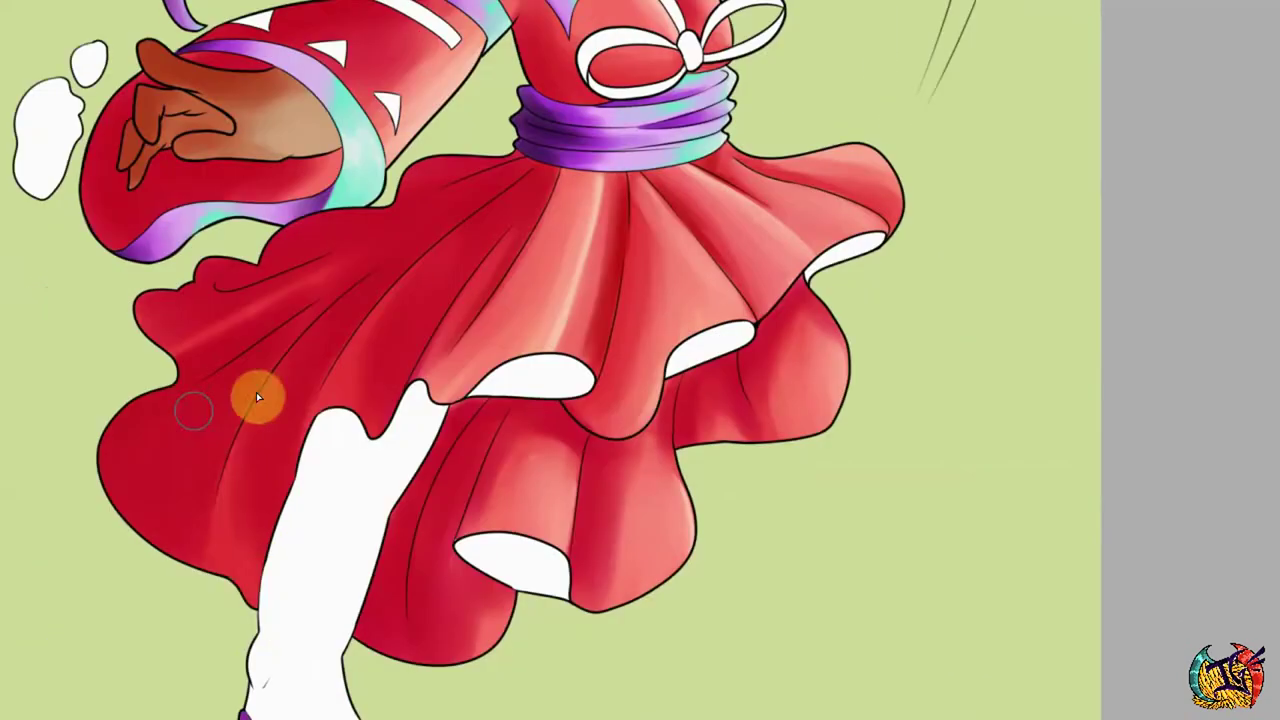
Deepen the left skirt fold to dark crimson and brush lighter highlights between folds.
{"action": "left_click_drag", "start_coordinate": [256, 397], "coordinate": [175, 341]}
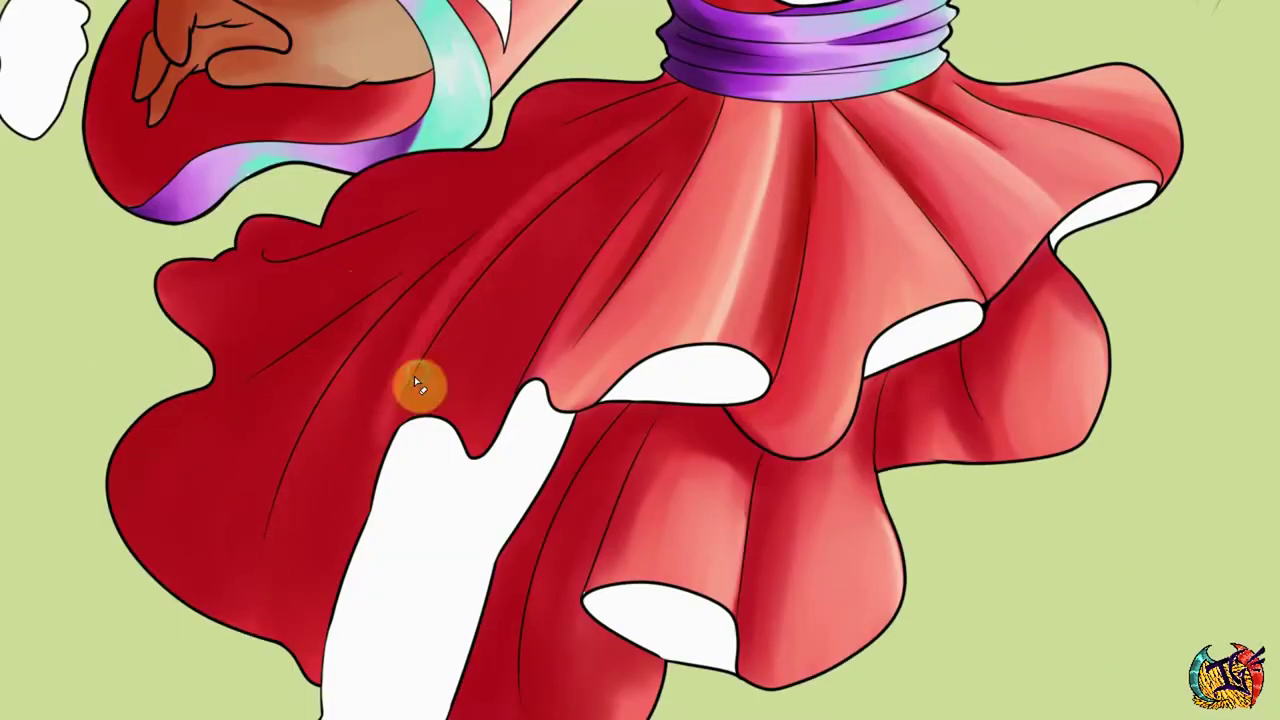
{"action": "mouse_move", "coordinate": [530, 215]}
{"action": "left_mouse_down"}
{"action": "mouse_move", "coordinate": [498, 388]}
{"action": "mouse_move", "coordinate": [429, 282]}
{"action": "left_mouse_up"}
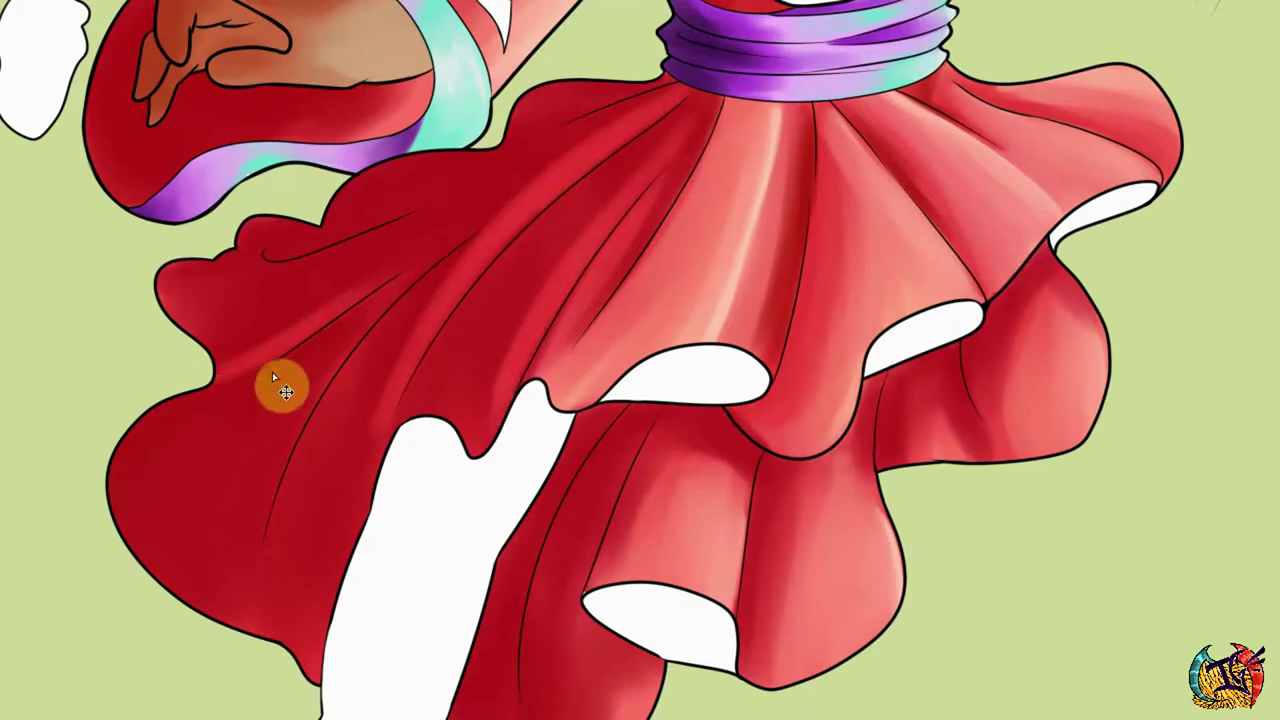
{"action": "mouse_move", "coordinate": [282, 366]}
{"action": "left_mouse_down"}
{"action": "mouse_move", "coordinate": [252, 612]}
{"action": "mouse_move", "coordinate": [460, 195]}
{"action": "mouse_move", "coordinate": [545, 586]}
{"action": "left_mouse_up"}
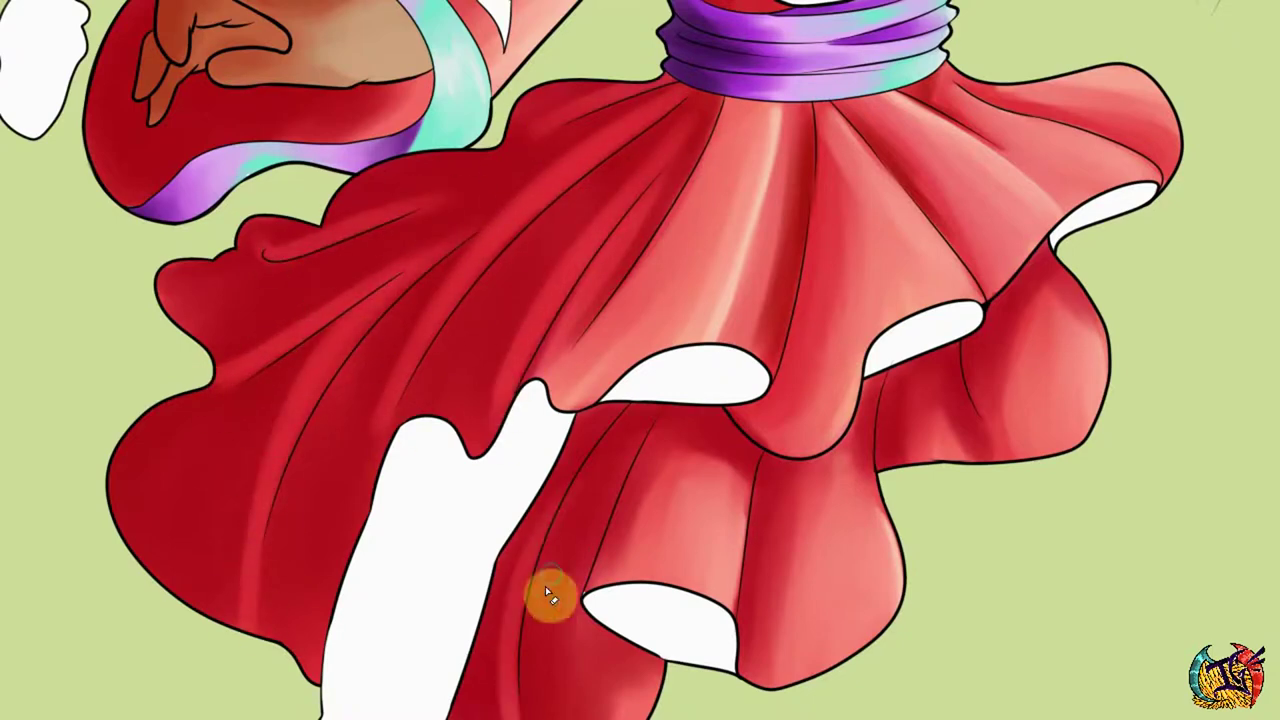
{"action": "key", "text": "ctrl+comma"}
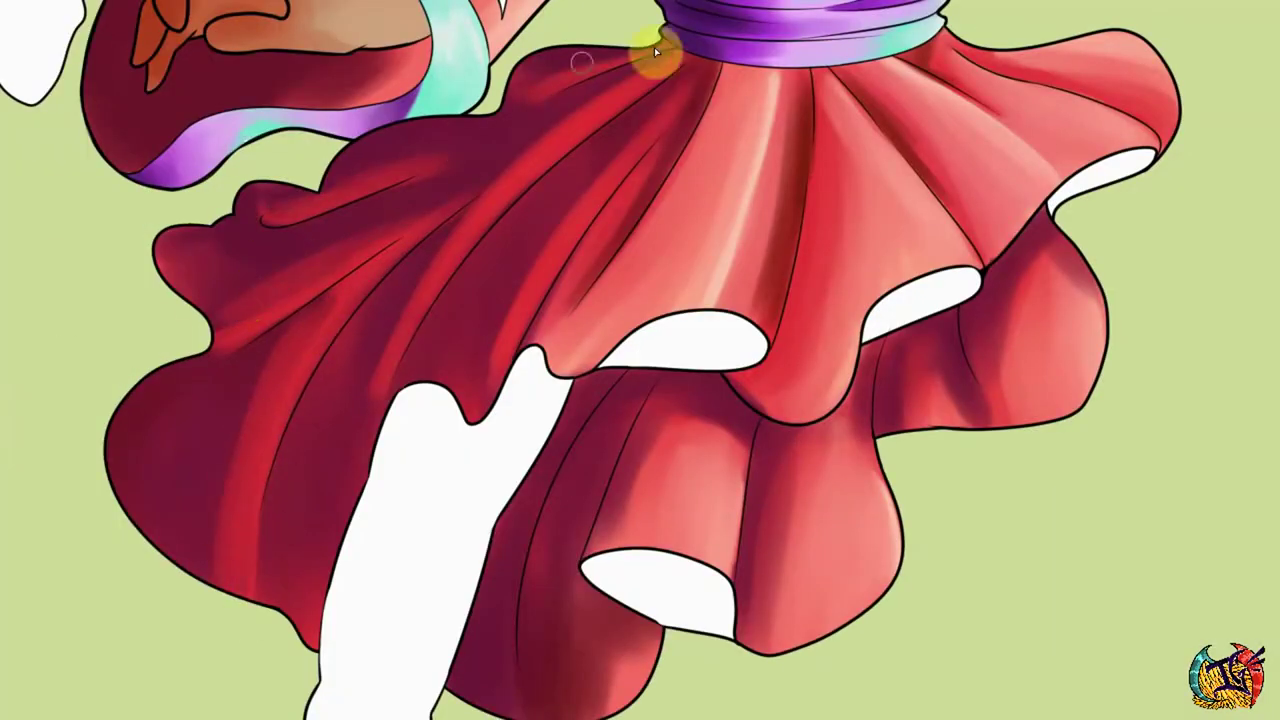
{"action": "left_click_drag", "start_coordinate": [654, 47], "coordinate": [691, 85]}
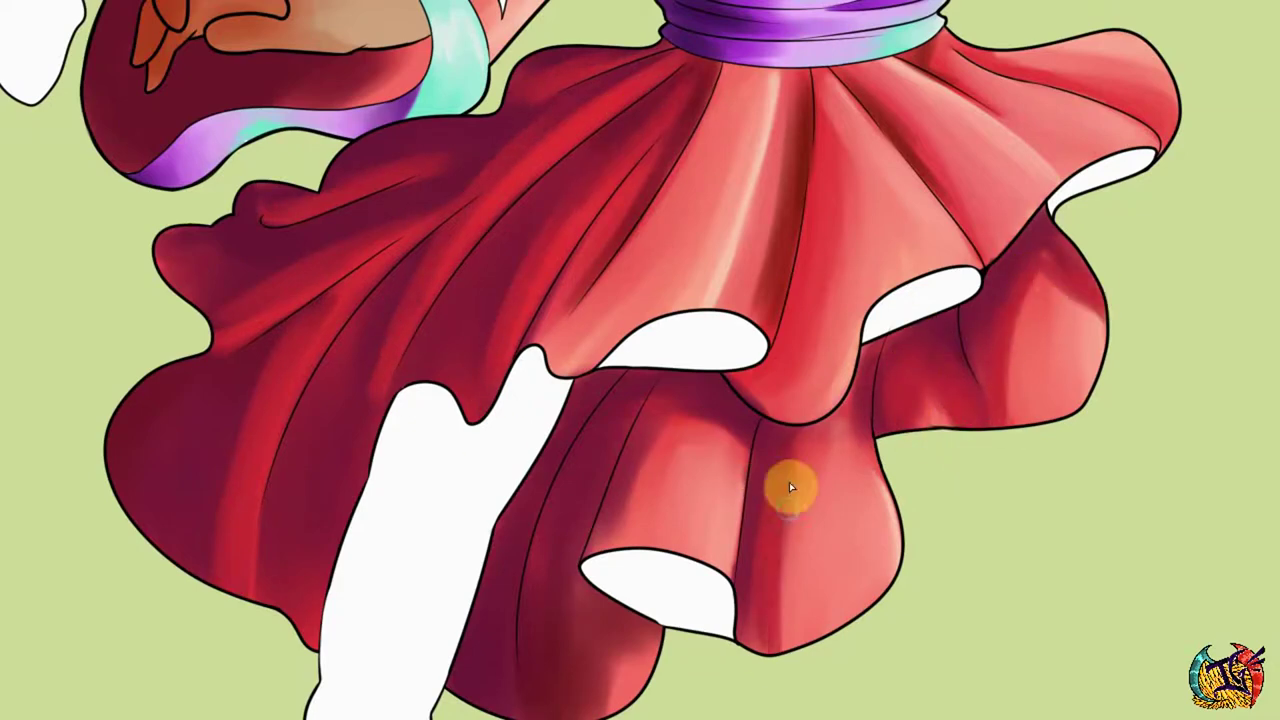
{"action": "scroll", "coordinate": [882, 401], "scroll_direction": "down", "scroll_amount": 3}
{"action": "scroll", "coordinate": [737, 535], "scroll_direction": "up", "scroll_amount": 3}
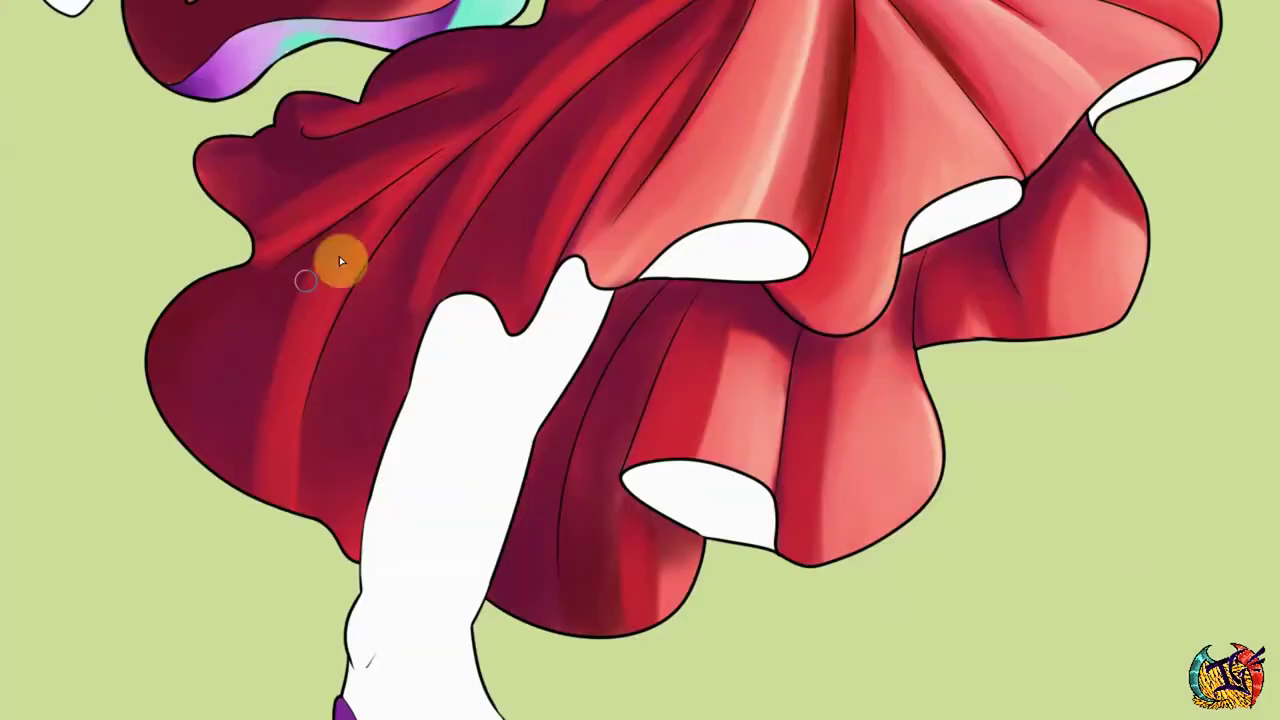
Darken the lower and right skirt folds with deeper crimson shadows.
{"action": "left_click_drag", "start_coordinate": [812, 400], "coordinate": [780, 530]}
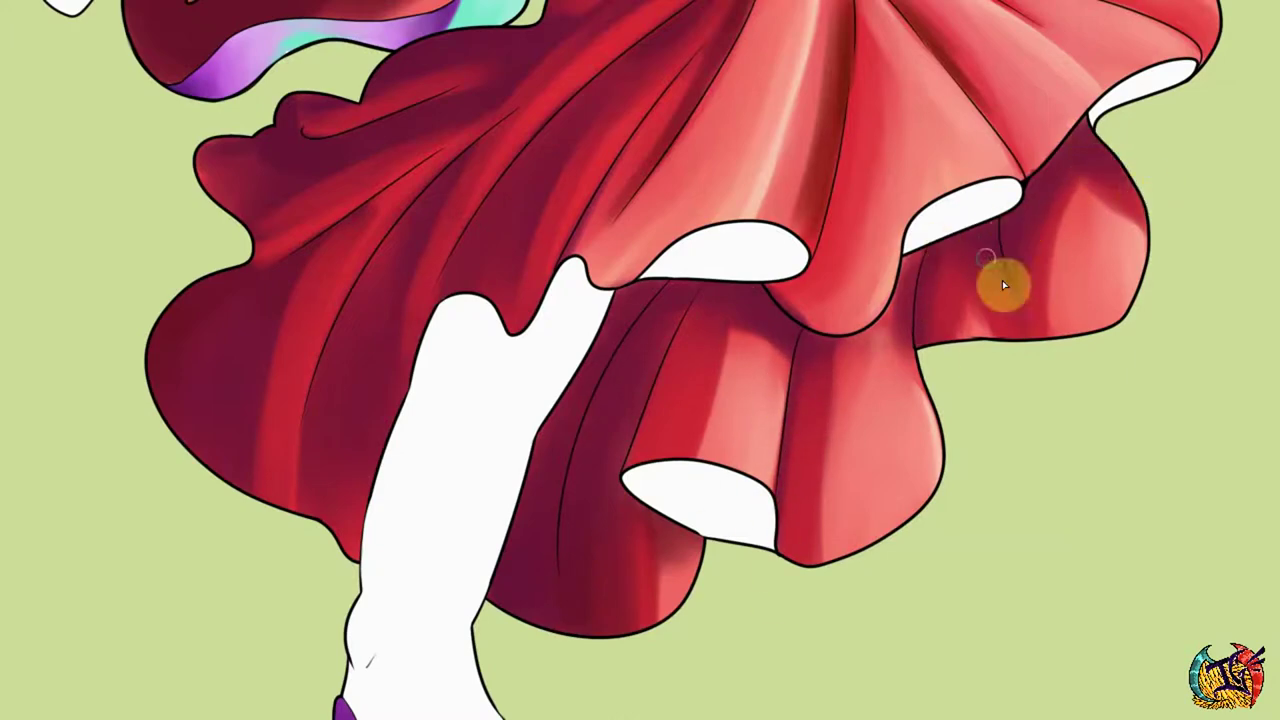
{"action": "left_click_drag", "start_coordinate": [1060, 215], "coordinate": [1097, 266]}
{"action": "left_click_drag", "start_coordinate": [1100, 200], "coordinate": [1109, 277]}
{"action": "left_click_drag", "start_coordinate": [840, 545], "coordinate": [884, 340]}
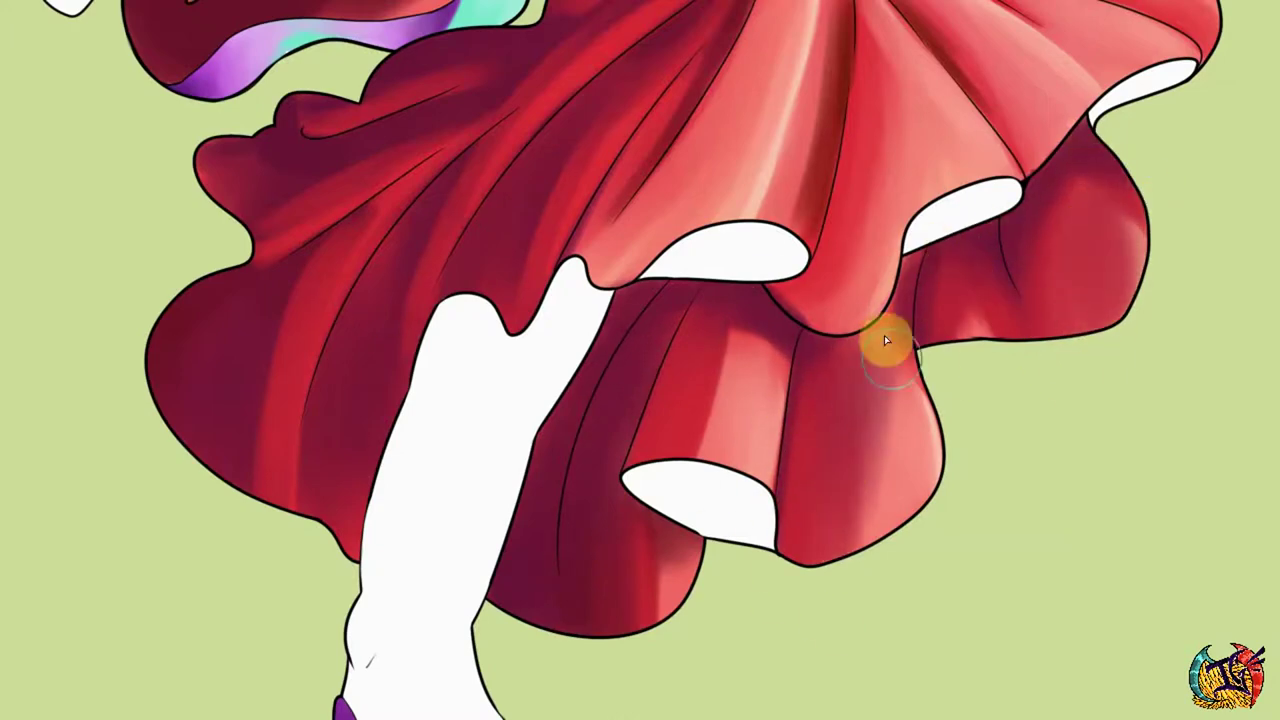
{"action": "scroll", "coordinate": [884, 335], "scroll_direction": "down", "scroll_amount": 5}
{"action": "scroll", "coordinate": [647, 363], "scroll_direction": "up", "scroll_amount": 4}
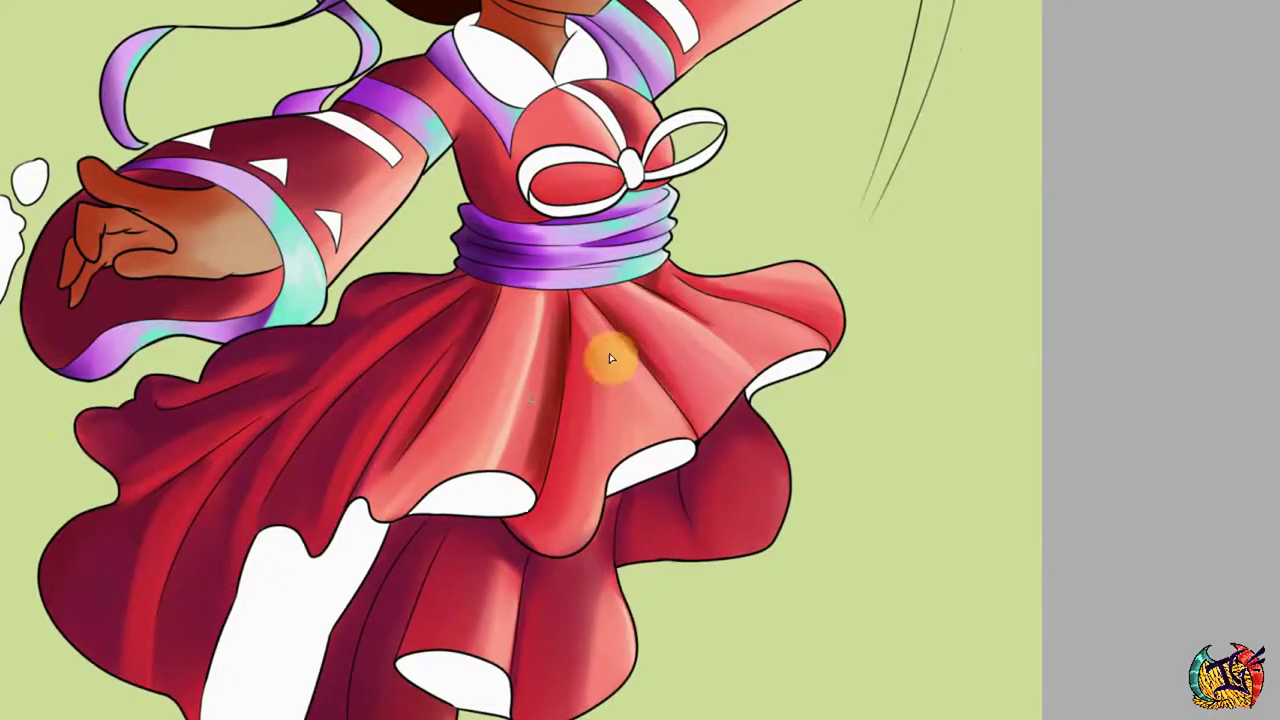
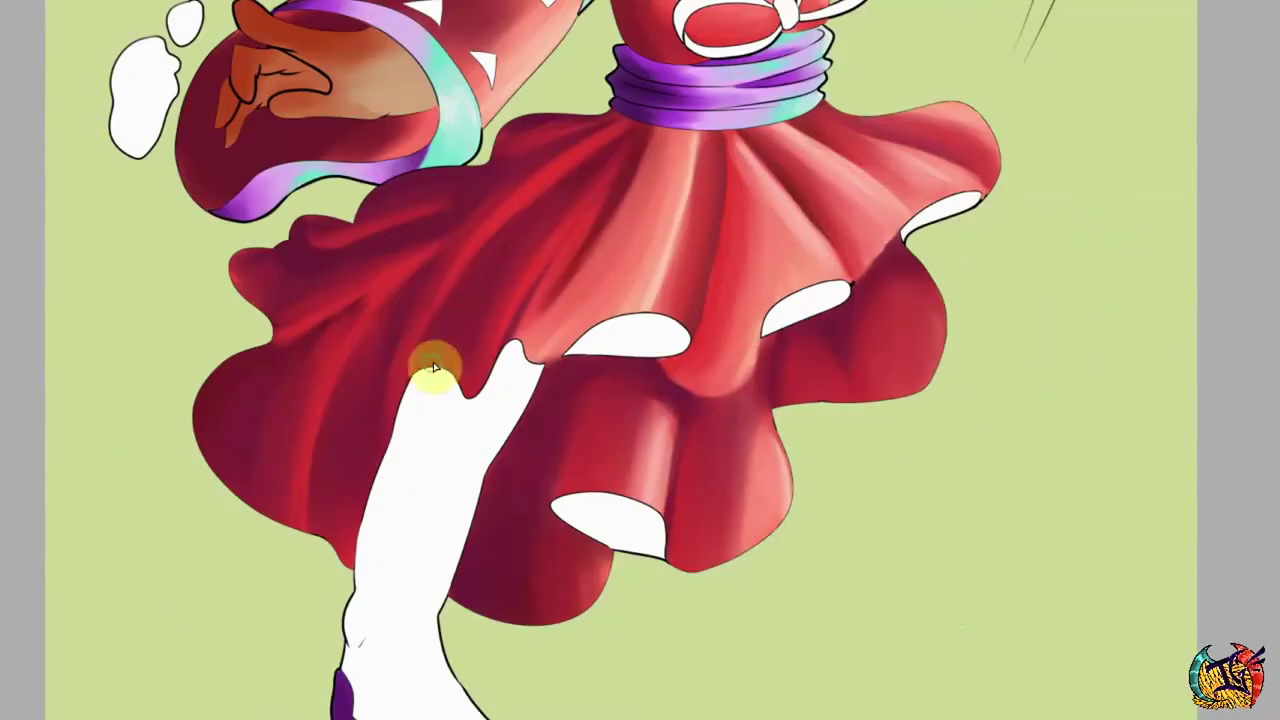
Save the canvas and paint soft pink shading on the upper leg, shin and ankle.
{"action": "key", "text": "ctrl+s"}
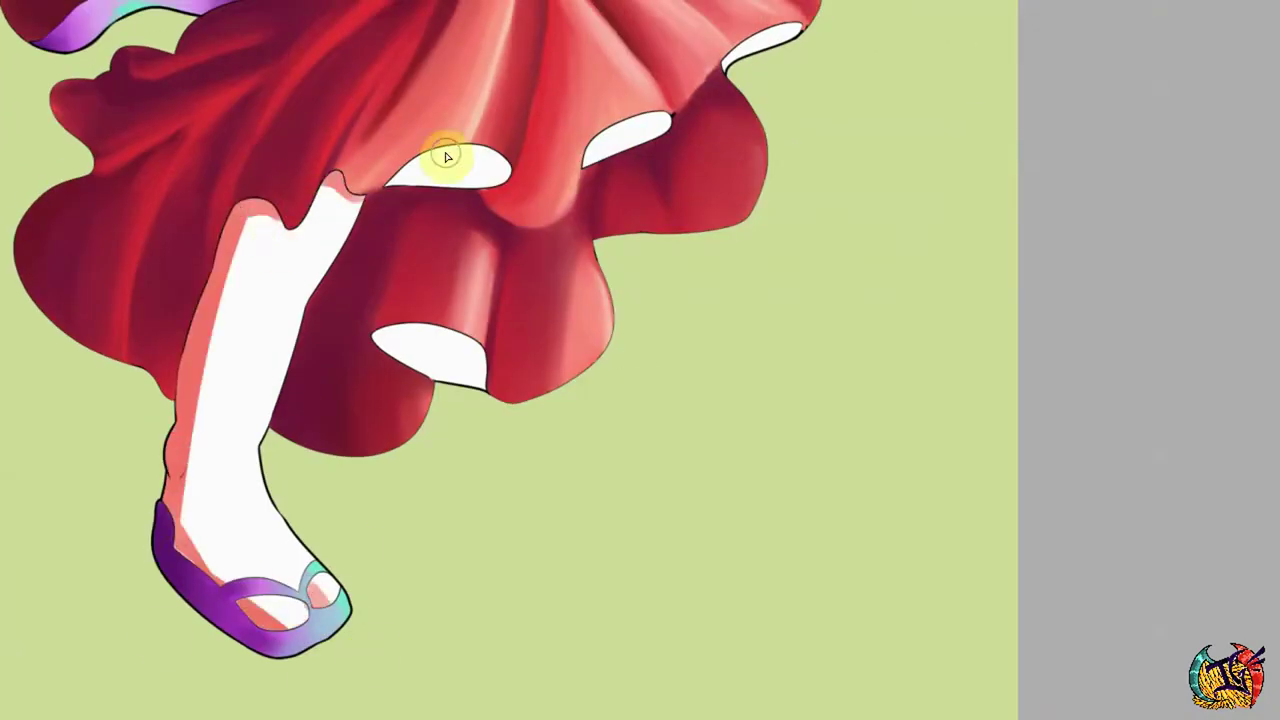
{"action": "scroll", "coordinate": [247, 441], "scroll_direction": "up", "scroll_amount": 2}
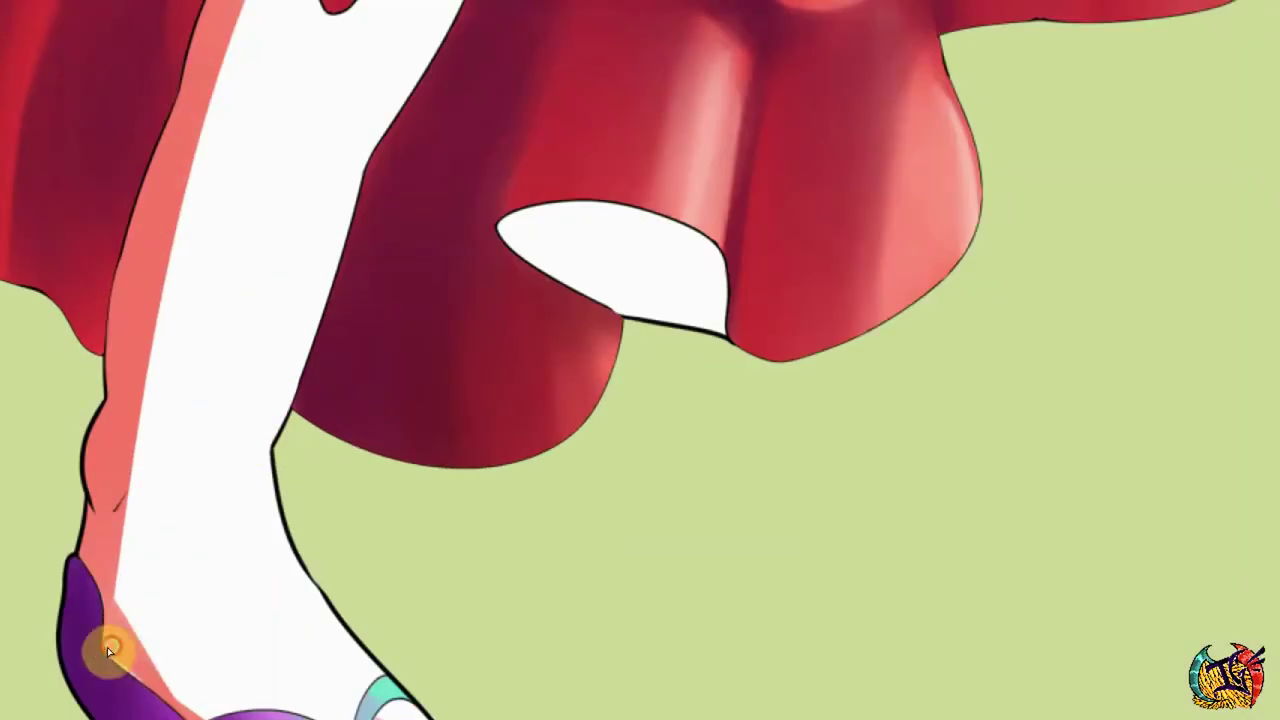
{"action": "scroll", "coordinate": [137, 671], "scroll_direction": "up", "scroll_amount": 3}
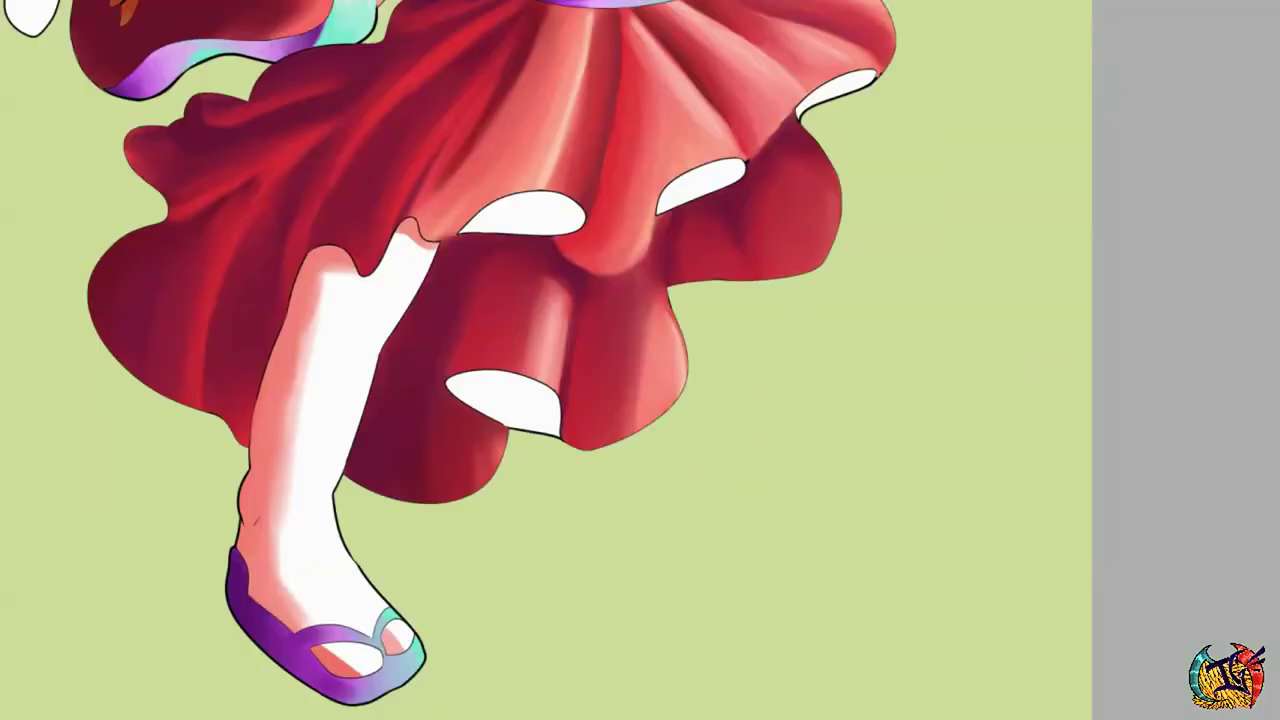
{"action": "mouse_move", "coordinate": [243, 429]}
{"action": "left_mouse_down"}
{"action": "mouse_move", "coordinate": [286, 609]}
{"action": "mouse_move", "coordinate": [256, 606]}
{"action": "mouse_move", "coordinate": [338, 520]}
{"action": "left_mouse_up"}
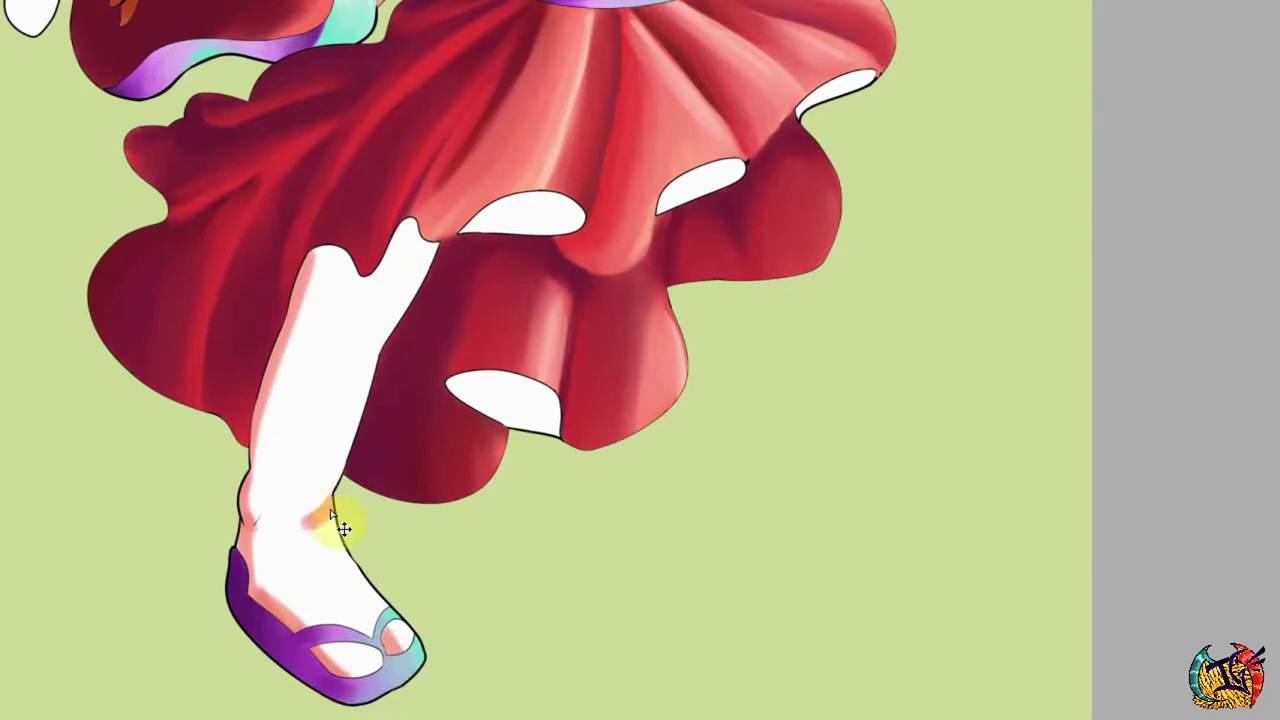
{"action": "mouse_move", "coordinate": [300, 270]}
{"action": "left_mouse_down"}
{"action": "mouse_move", "coordinate": [262, 540]}
{"action": "mouse_move", "coordinate": [270, 620]}
{"action": "left_mouse_up"}
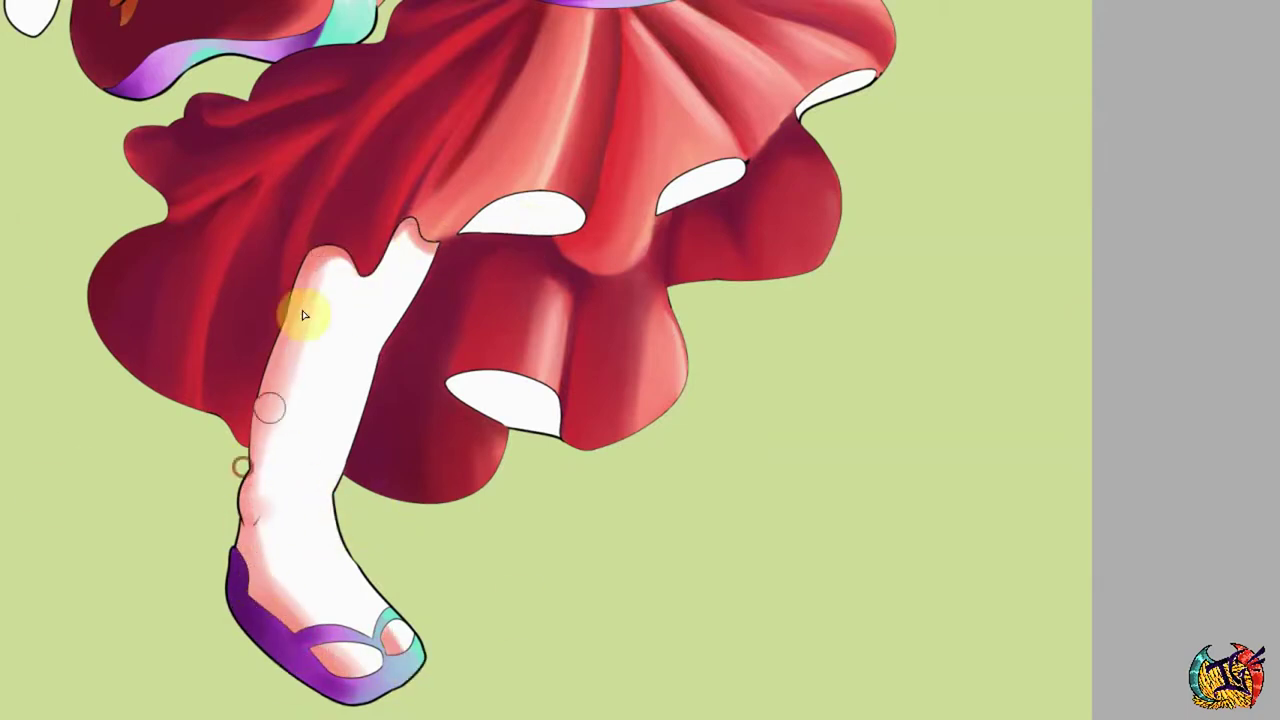
{"action": "left_click_drag", "start_coordinate": [300, 309], "coordinate": [390, 240]}
Recolour the sandal toe, painting teal over the big toe strap and light strokes along the strap.
{"action": "mouse_move", "coordinate": [298, 648]}
{"action": "left_mouse_down"}
{"action": "mouse_move", "coordinate": [359, 656]}
{"action": "mouse_move", "coordinate": [414, 680]}
{"action": "left_mouse_up"}
{"action": "scroll", "coordinate": [74, 300], "scroll_direction": "up", "scroll_amount": 3}
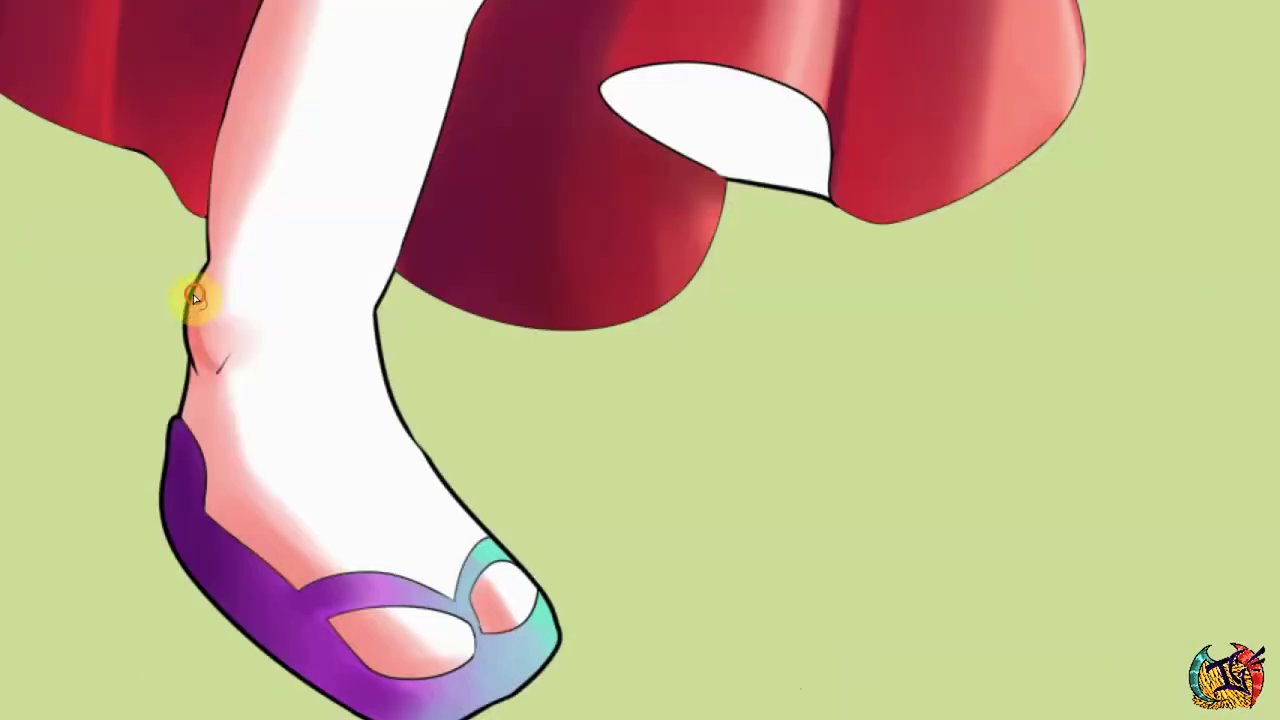
{"action": "left_click_drag", "start_coordinate": [218, 313], "coordinate": [143, 643]}
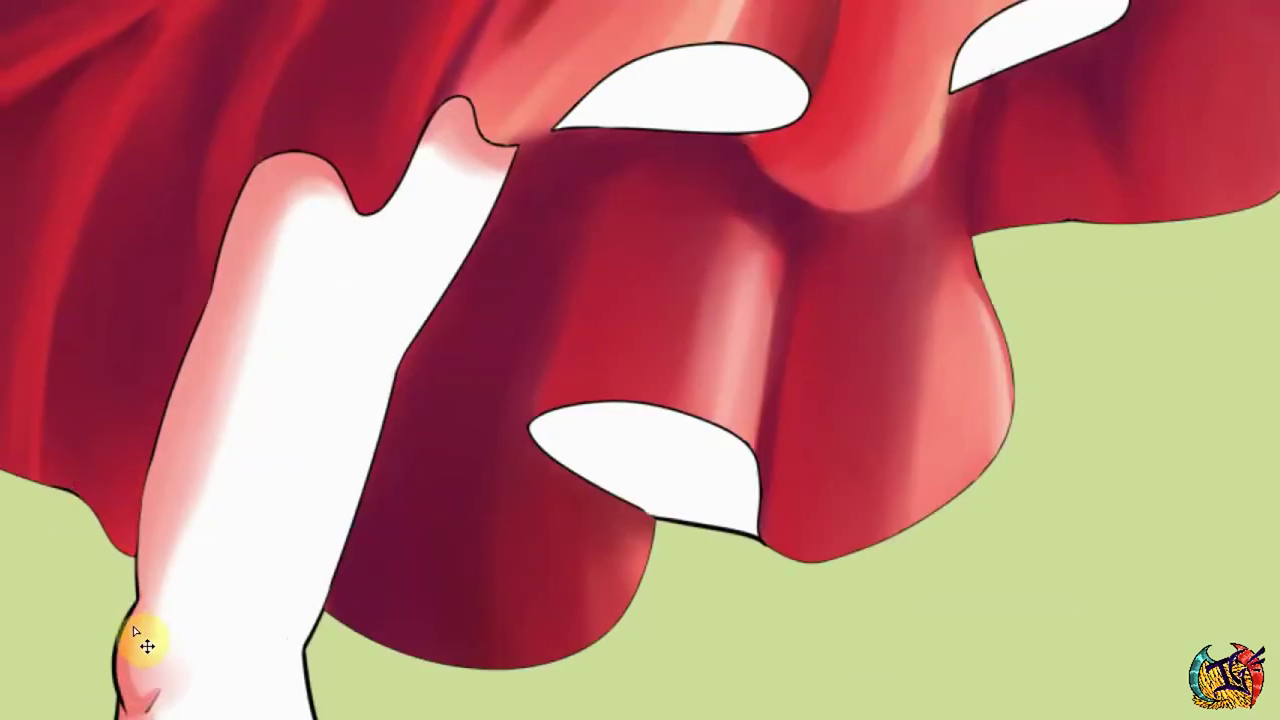
{"action": "scroll", "coordinate": [471, 104], "scroll_direction": "down", "scroll_amount": 3}
{"action": "scroll", "coordinate": [237, 523], "scroll_direction": "up", "scroll_amount": 3}
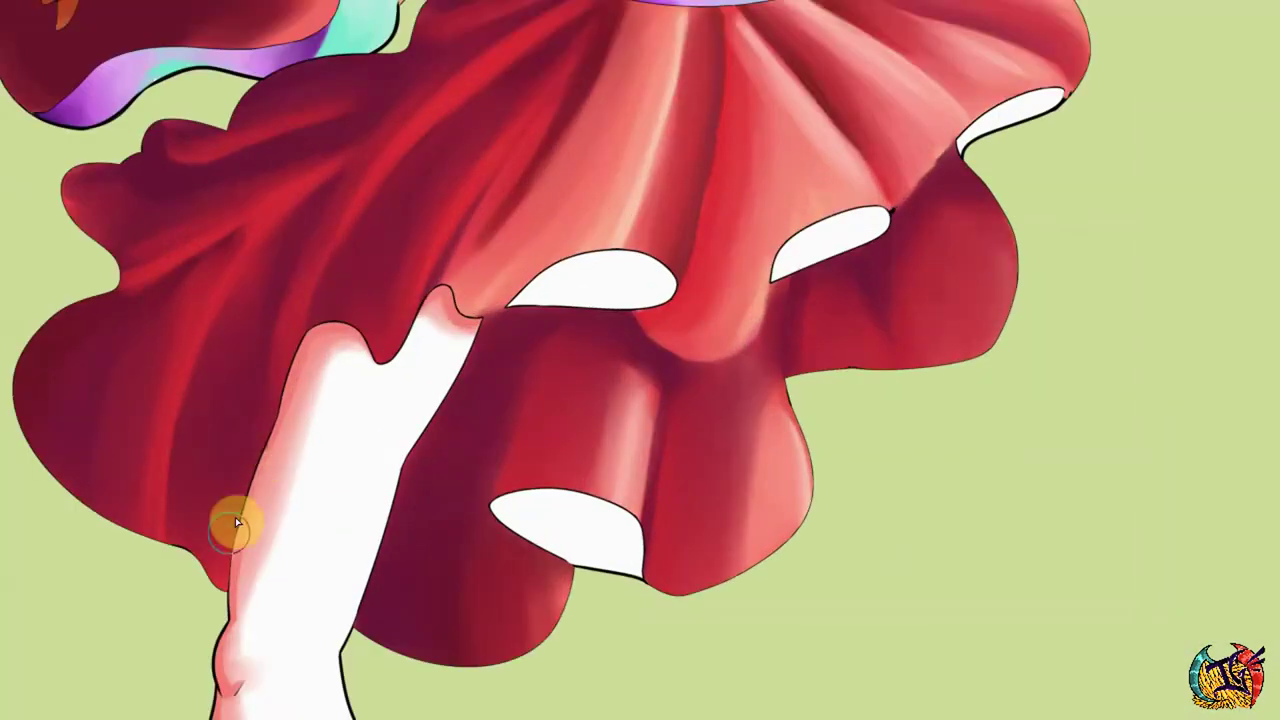
{"action": "mouse_move", "coordinate": [244, 632]}
{"action": "left_mouse_down"}
{"action": "mouse_move", "coordinate": [324, 394]}
{"action": "mouse_move", "coordinate": [365, 395]}
{"action": "left_mouse_up"}
{"action": "mouse_move", "coordinate": [453, 664]}
{"action": "left_mouse_down"}
{"action": "mouse_move", "coordinate": [506, 607]}
{"action": "mouse_move", "coordinate": [391, 608]}
{"action": "mouse_move", "coordinate": [428, 610]}
{"action": "mouse_move", "coordinate": [470, 650]}
{"action": "left_mouse_up"}
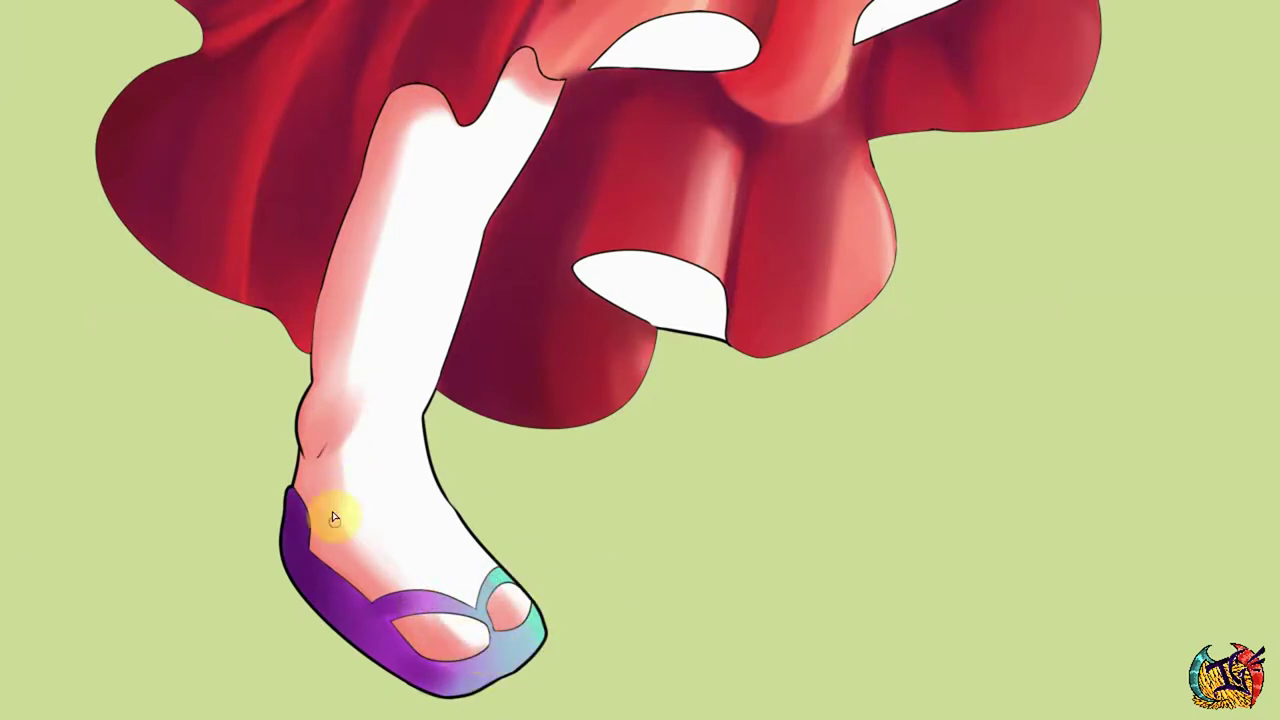
{"action": "left_click_drag", "start_coordinate": [334, 517], "coordinate": [122, 447]}
{"action": "left_click_drag", "start_coordinate": [200, 530], "coordinate": [255, 565]}
{"action": "scroll", "coordinate": [255, 582], "scroll_direction": "up", "scroll_amount": 10}
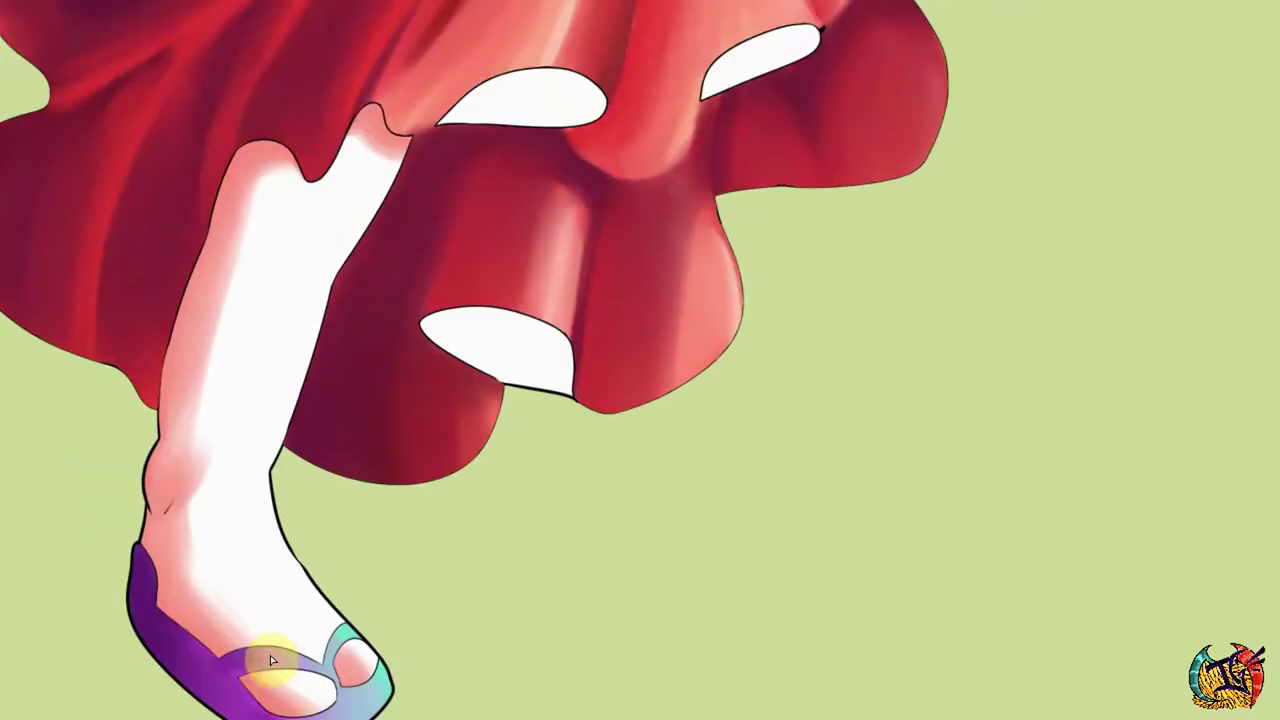
{"action": "scroll", "coordinate": [258, 187], "scroll_direction": "up", "scroll_amount": 4}
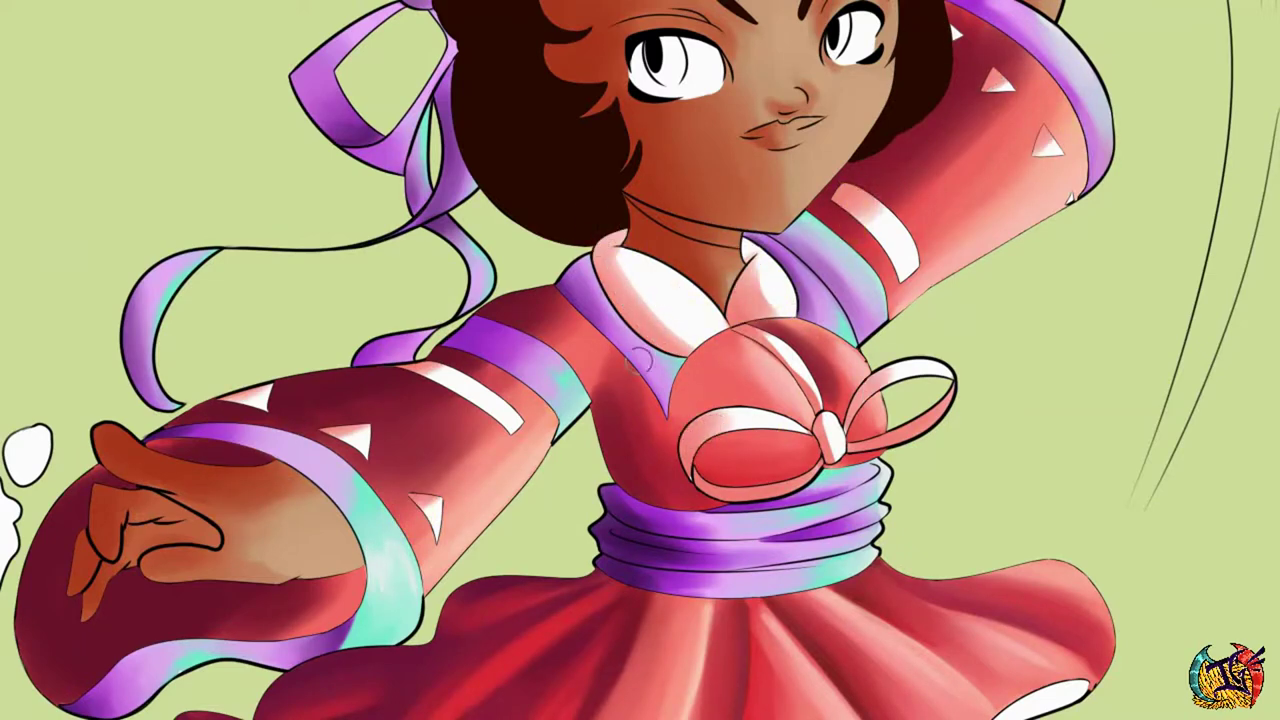
Zoom in on the bodice and raise Hue/Saturation lightness so the red clothing shading turns salmon.
{"action": "key", "text": "ctrl+plus"}
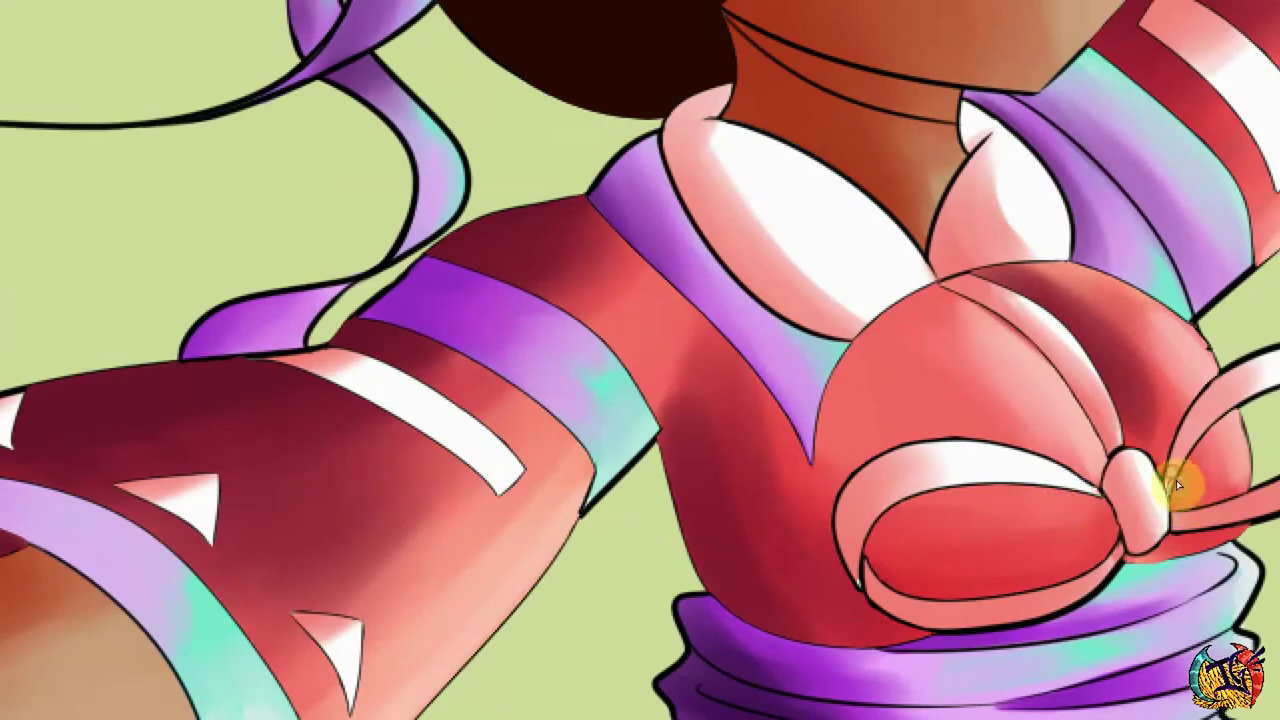
{"action": "key", "text": "ctrl+z"}
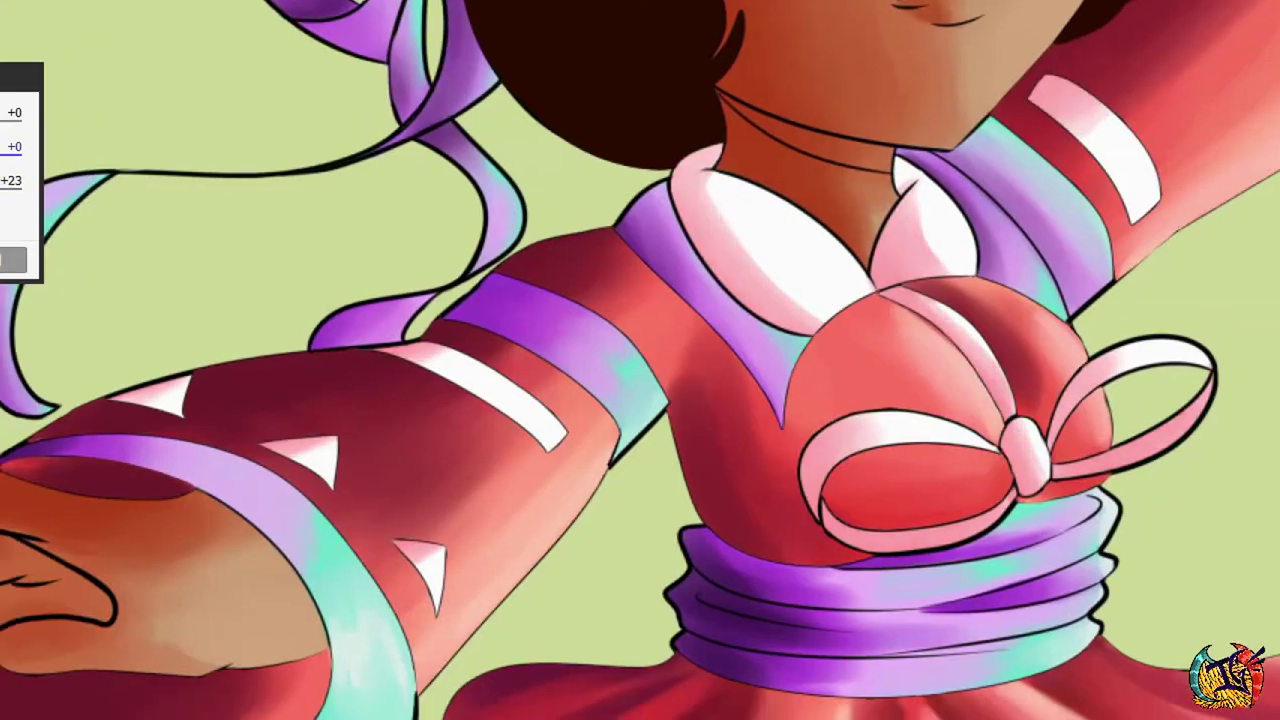
{"action": "key", "text": "Return"}
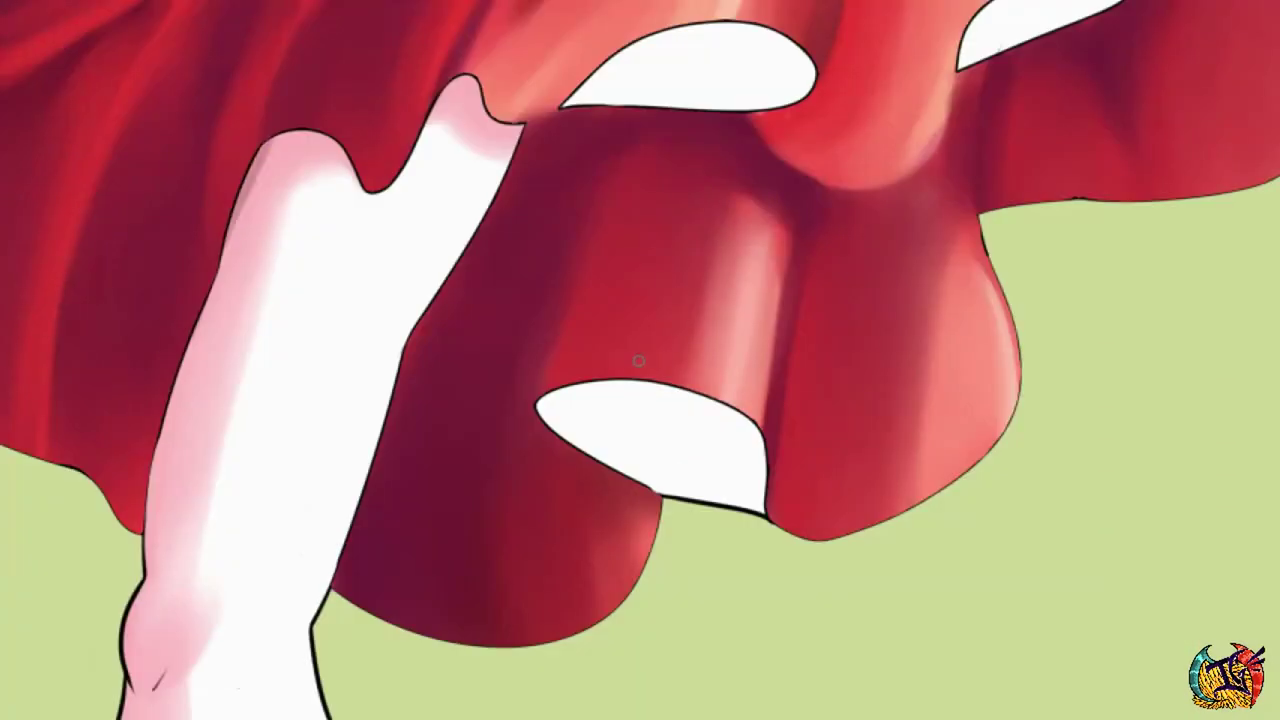
Paint soft pink shading along the raised arm's edge and the leg's edge.
{"action": "left_click", "coordinate": [243, 190]}
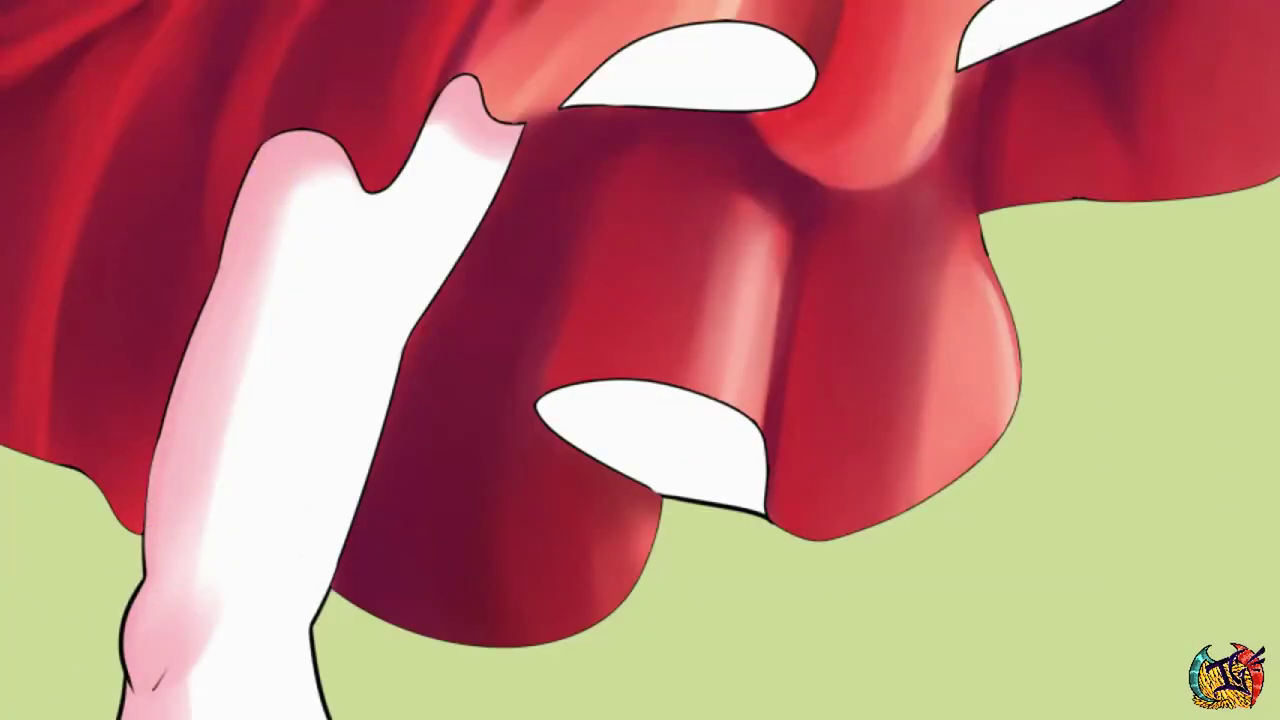
{"action": "left_click_drag", "start_coordinate": [172, 442], "coordinate": [209, 306]}
{"action": "left_click_drag", "start_coordinate": [163, 494], "coordinate": [160, 700]}
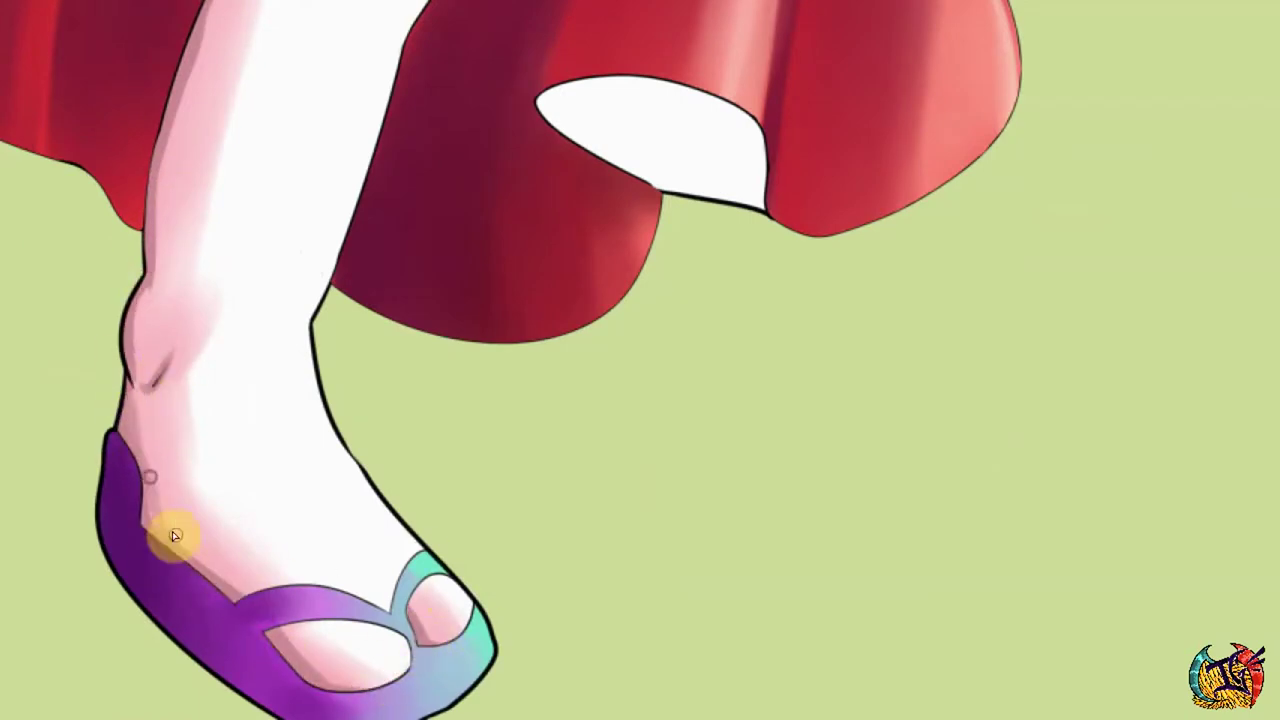
{"action": "mouse_move", "coordinate": [160, 540]}
{"action": "left_mouse_down"}
{"action": "mouse_move", "coordinate": [166, 414]}
{"action": "mouse_move", "coordinate": [303, 106]}
{"action": "mouse_move", "coordinate": [472, 62]}
{"action": "left_mouse_up"}
{"action": "mouse_move", "coordinate": [157, 549]}
{"action": "left_mouse_down"}
{"action": "mouse_move", "coordinate": [29, 329]}
{"action": "mouse_move", "coordinate": [251, 594]}
{"action": "mouse_move", "coordinate": [47, 451]}
{"action": "mouse_move", "coordinate": [81, 511]}
{"action": "mouse_move", "coordinate": [45, 330]}
{"action": "left_mouse_up"}
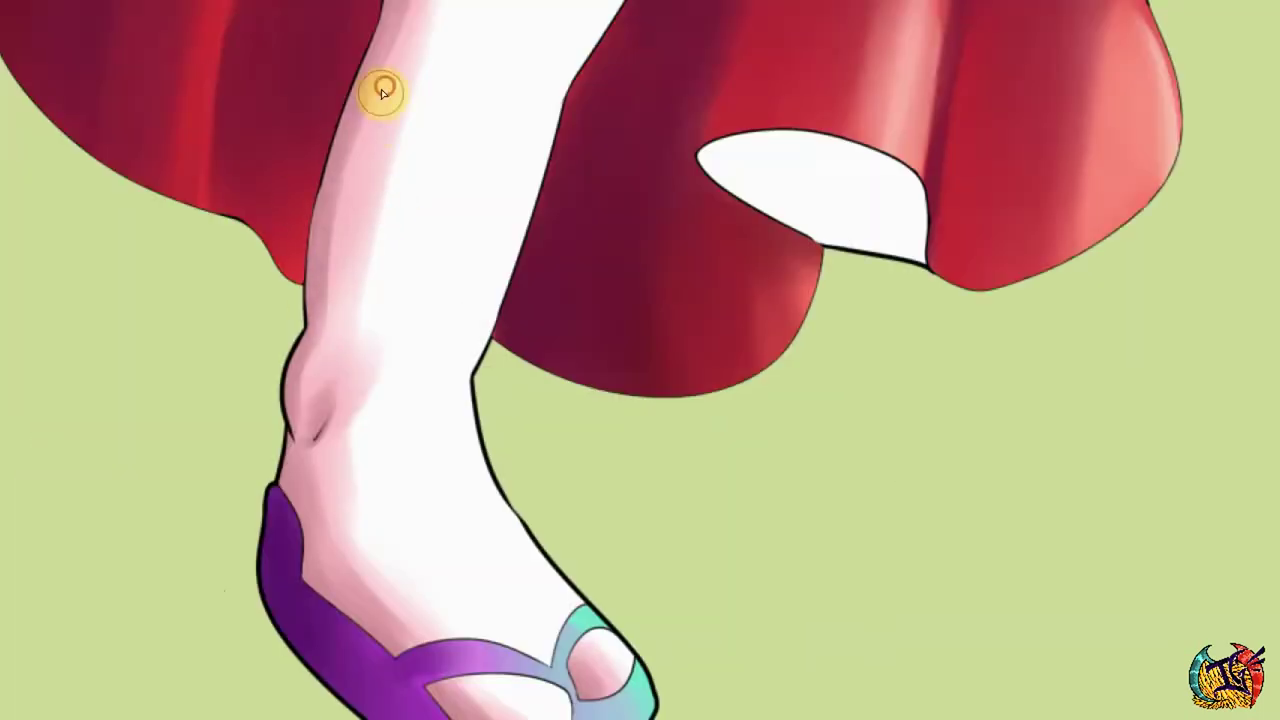
Continue pink shading down the leg's left edge, the heel and the sandal strap.
{"action": "left_click_drag", "start_coordinate": [383, 92], "coordinate": [352, 150]}
{"action": "mouse_move", "coordinate": [331, 337]}
{"action": "left_mouse_down"}
{"action": "mouse_move", "coordinate": [371, 186]}
{"action": "mouse_move", "coordinate": [358, 100]}
{"action": "left_mouse_up"}
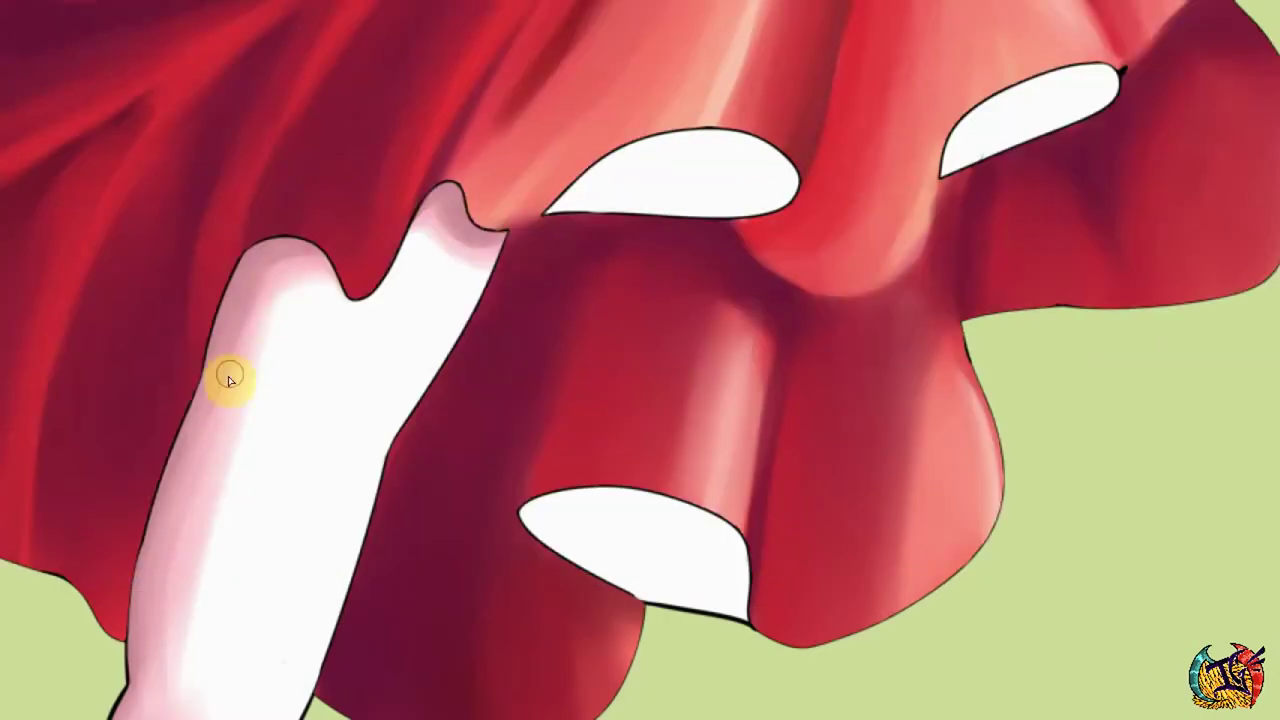
{"action": "mouse_move", "coordinate": [177, 151]}
{"action": "left_mouse_down"}
{"action": "mouse_move", "coordinate": [292, 393]}
{"action": "mouse_move", "coordinate": [477, 400]}
{"action": "left_mouse_up"}
{"action": "left_click_drag", "start_coordinate": [277, 351], "coordinate": [123, 314]}
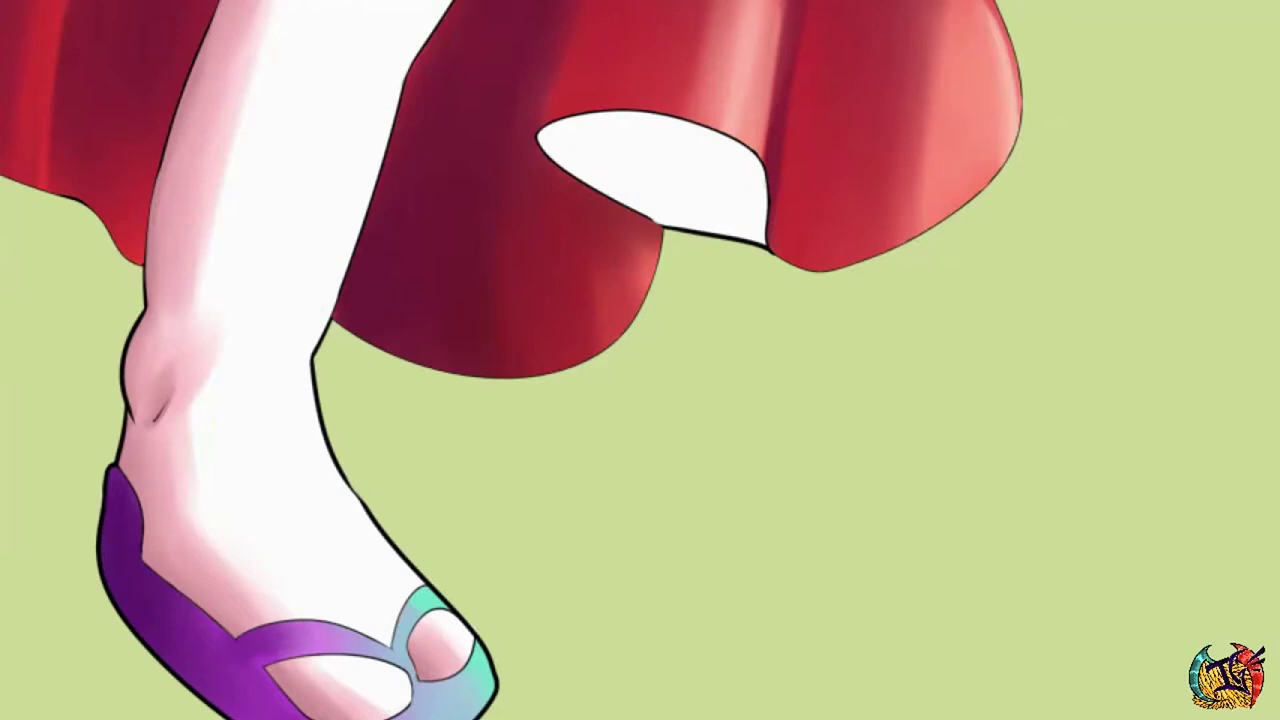
{"action": "mouse_move", "coordinate": [214, 537]}
{"action": "left_mouse_down"}
{"action": "mouse_move", "coordinate": [277, 609]}
{"action": "mouse_move", "coordinate": [194, 383]}
{"action": "mouse_move", "coordinate": [229, 606]}
{"action": "left_mouse_up"}
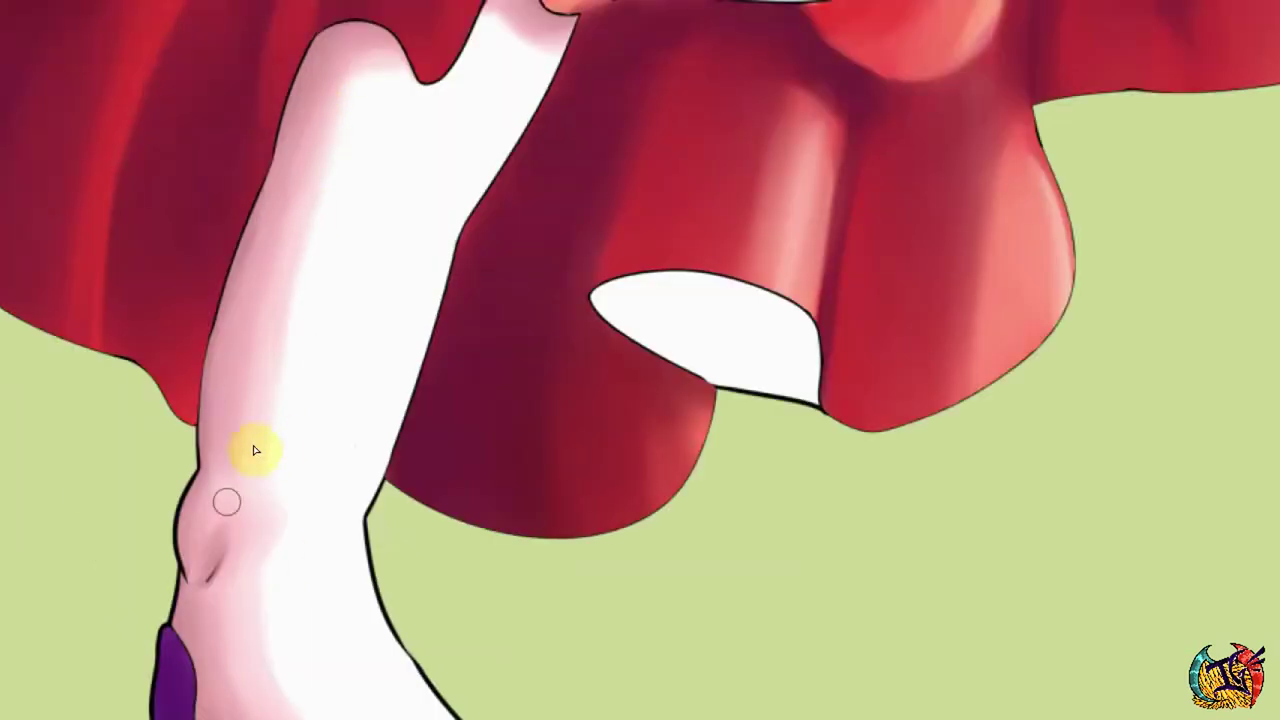
{"action": "mouse_move", "coordinate": [251, 449]}
{"action": "left_mouse_down"}
{"action": "mouse_move", "coordinate": [551, 29]}
{"action": "mouse_move", "coordinate": [271, 523]}
{"action": "mouse_move", "coordinate": [357, 62]}
{"action": "left_mouse_up"}
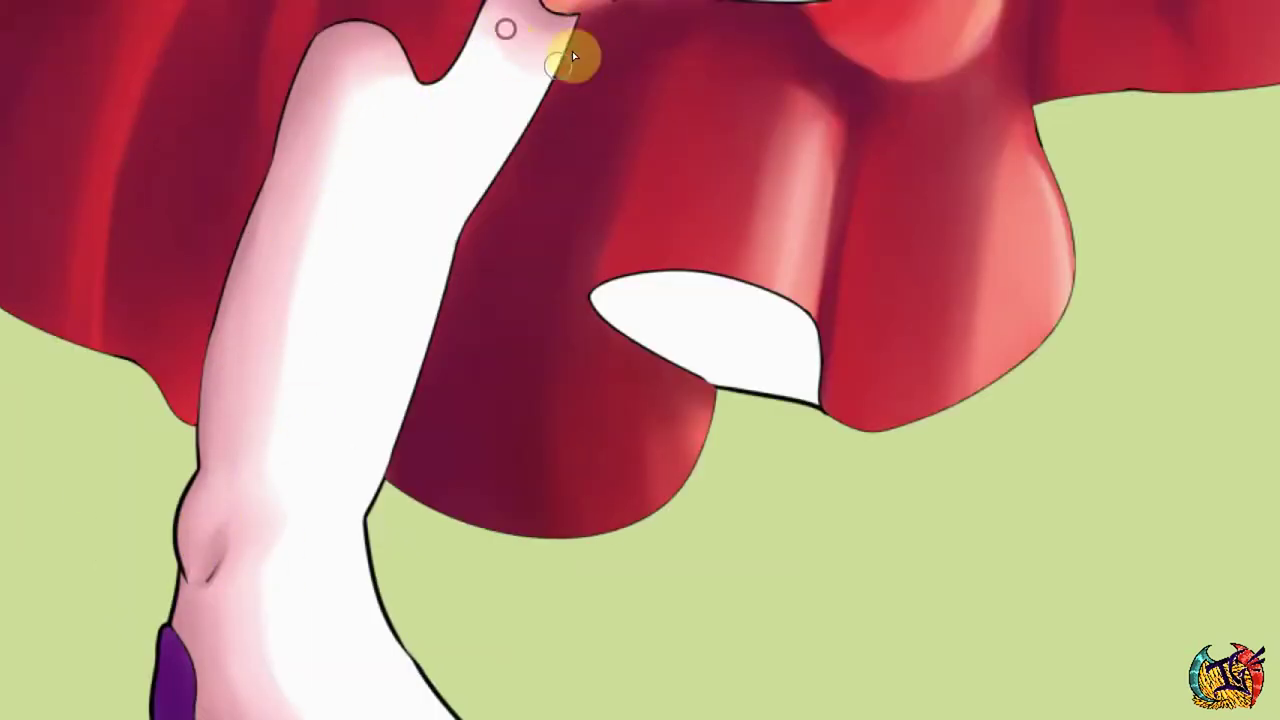
{"action": "scroll", "coordinate": [572, 51], "scroll_direction": "down", "scroll_amount": 5}
{"action": "scroll", "coordinate": [155, 376], "scroll_direction": "up", "scroll_amount": 3}
{"action": "scroll", "coordinate": [193, 121], "scroll_direction": "up", "scroll_amount": 5}
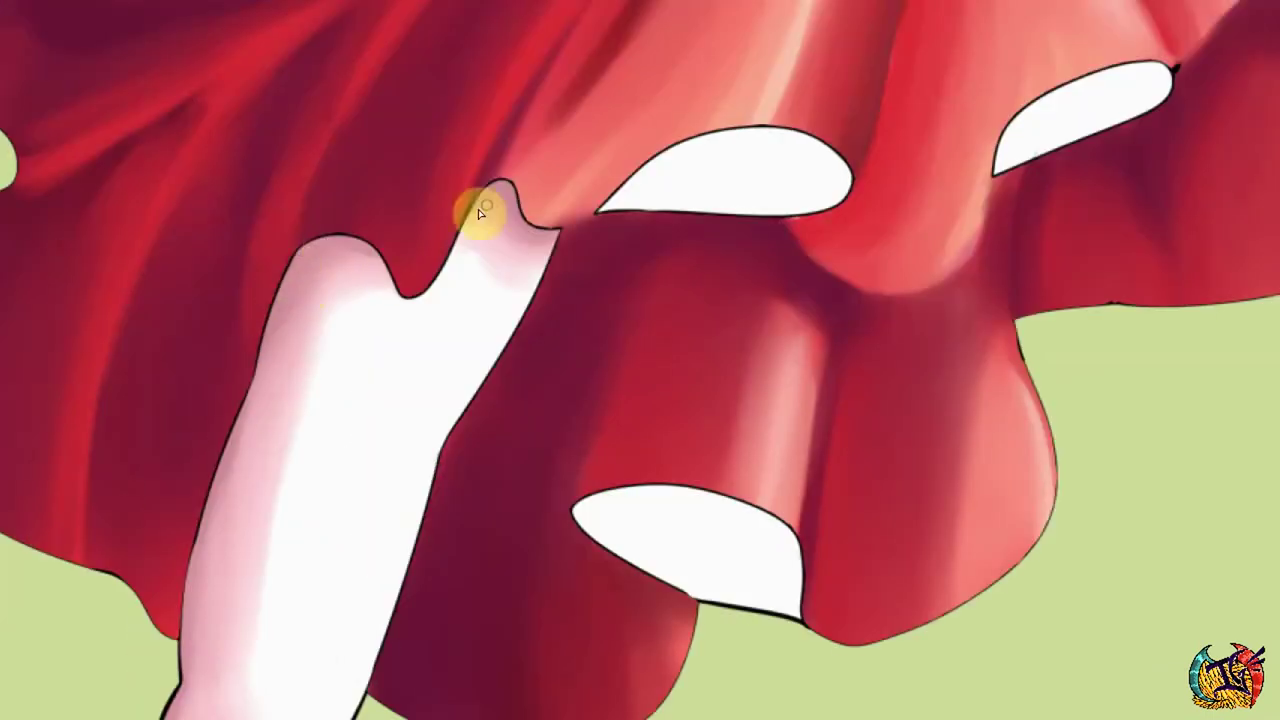
{"action": "scroll", "coordinate": [221, 432], "scroll_direction": "down", "scroll_amount": 5}
{"action": "scroll", "coordinate": [313, 532], "scroll_direction": "up", "scroll_amount": 10}
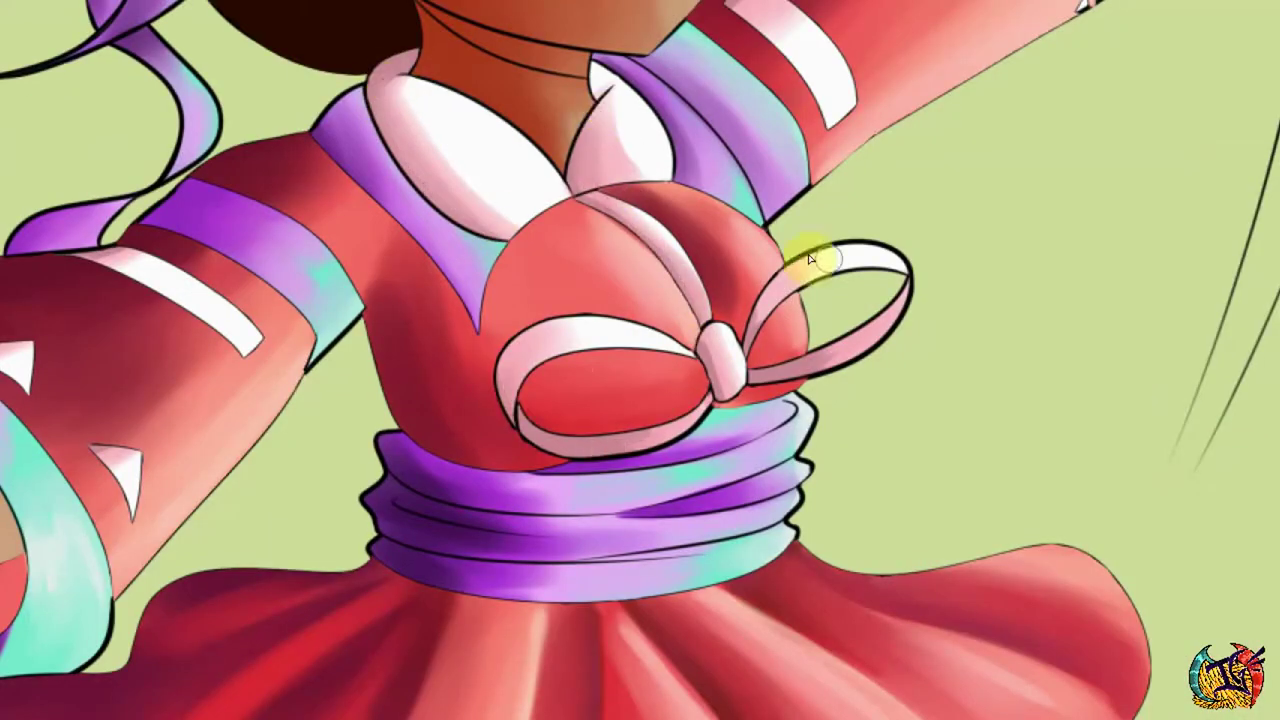
Scroll around the skirt hem to bring its white gaps and fold areas into view.
{"action": "scroll", "coordinate": [810, 260], "scroll_direction": "right", "scroll_amount": 2}
{"action": "scroll", "coordinate": [871, 114], "scroll_direction": "up", "scroll_amount": 3}
{"action": "scroll", "coordinate": [449, 100], "scroll_direction": "right", "scroll_amount": 3}
{"action": "scroll", "coordinate": [137, 297], "scroll_direction": "down", "scroll_amount": 5}
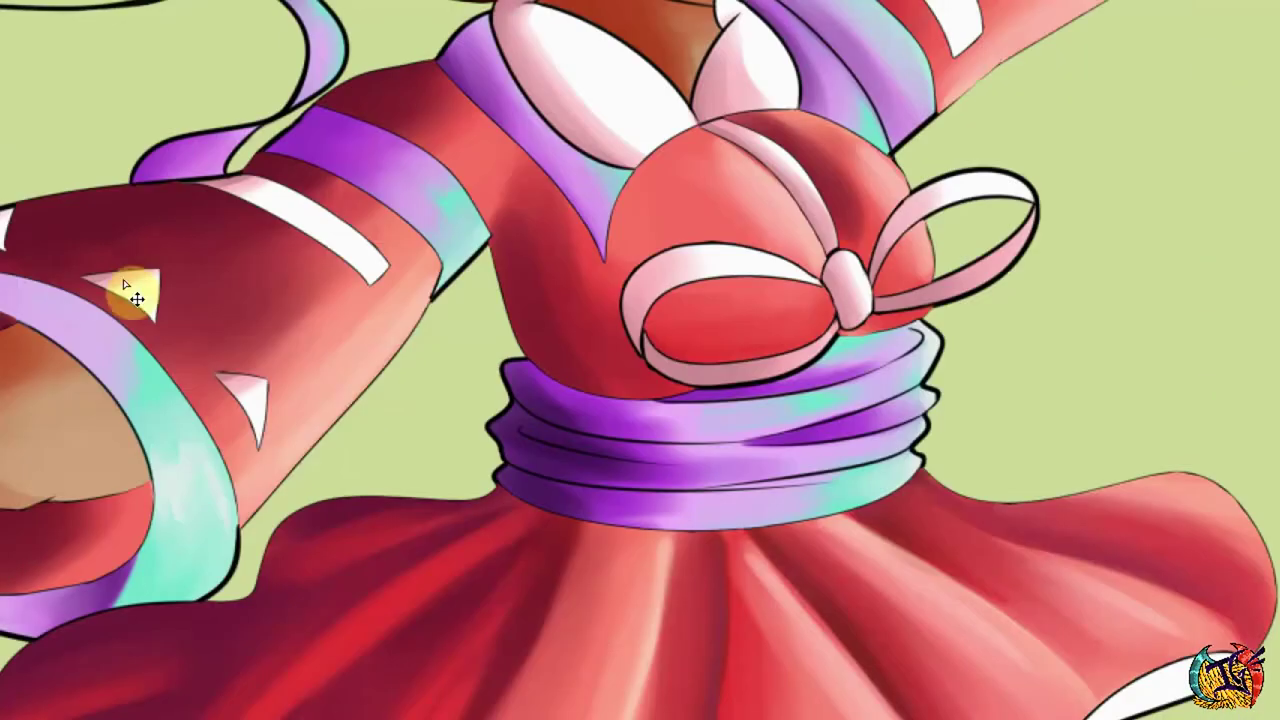
{"action": "scroll", "coordinate": [475, 287], "scroll_direction": "up", "scroll_amount": 3}
{"action": "scroll", "coordinate": [475, 287], "scroll_direction": "right", "scroll_amount": 3}
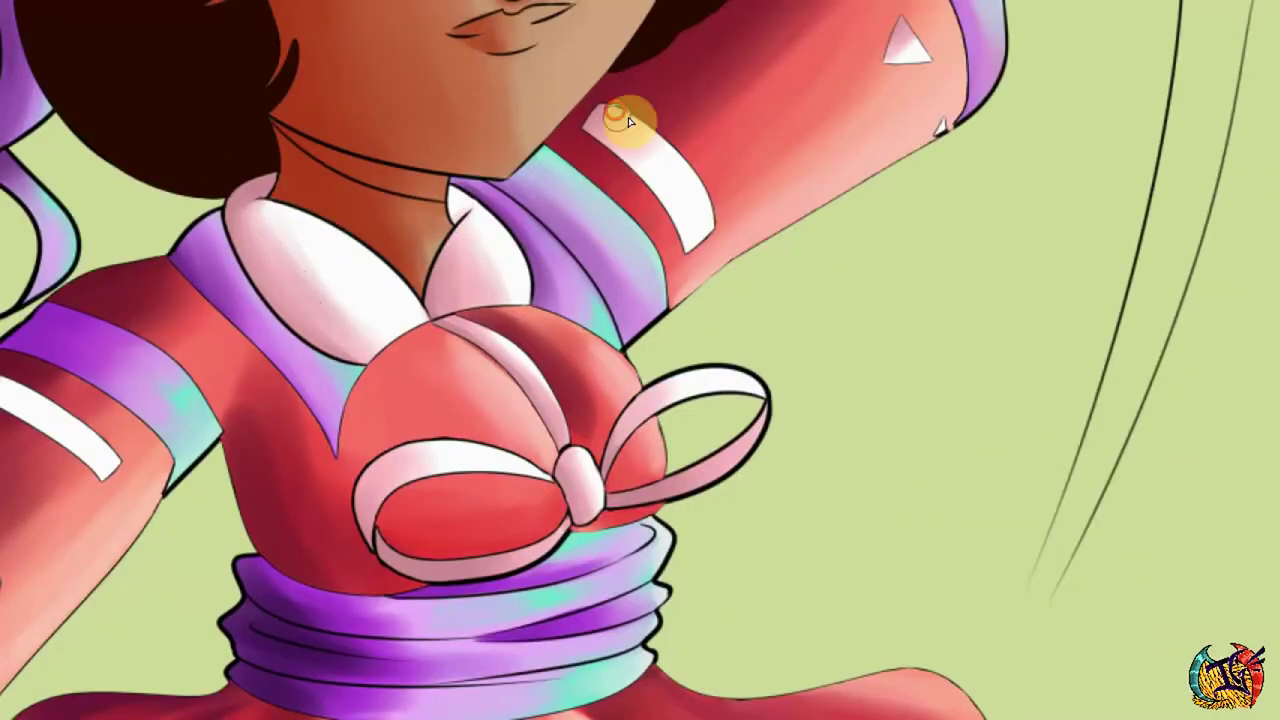
{"action": "scroll", "coordinate": [628, 120], "scroll_direction": "up", "scroll_amount": 5}
{"action": "scroll", "coordinate": [380, 334], "scroll_direction": "right", "scroll_amount": 2}
{"action": "scroll", "coordinate": [380, 334], "scroll_direction": "down", "scroll_amount": 6}
{"action": "scroll", "coordinate": [797, 257], "scroll_direction": "down", "scroll_amount": 3}
{"action": "scroll", "coordinate": [651, 166], "scroll_direction": "up", "scroll_amount": 4}
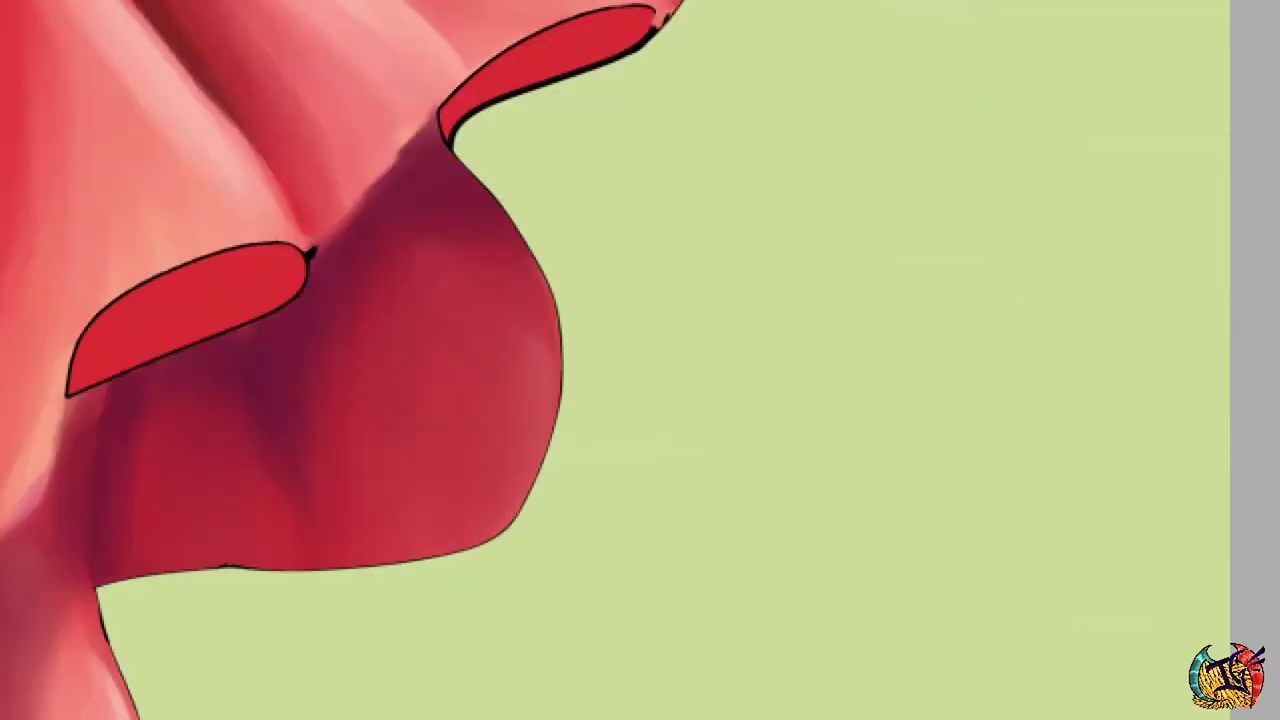
{"action": "scroll", "coordinate": [640, 360], "scroll_direction": "up", "scroll_amount": 3}
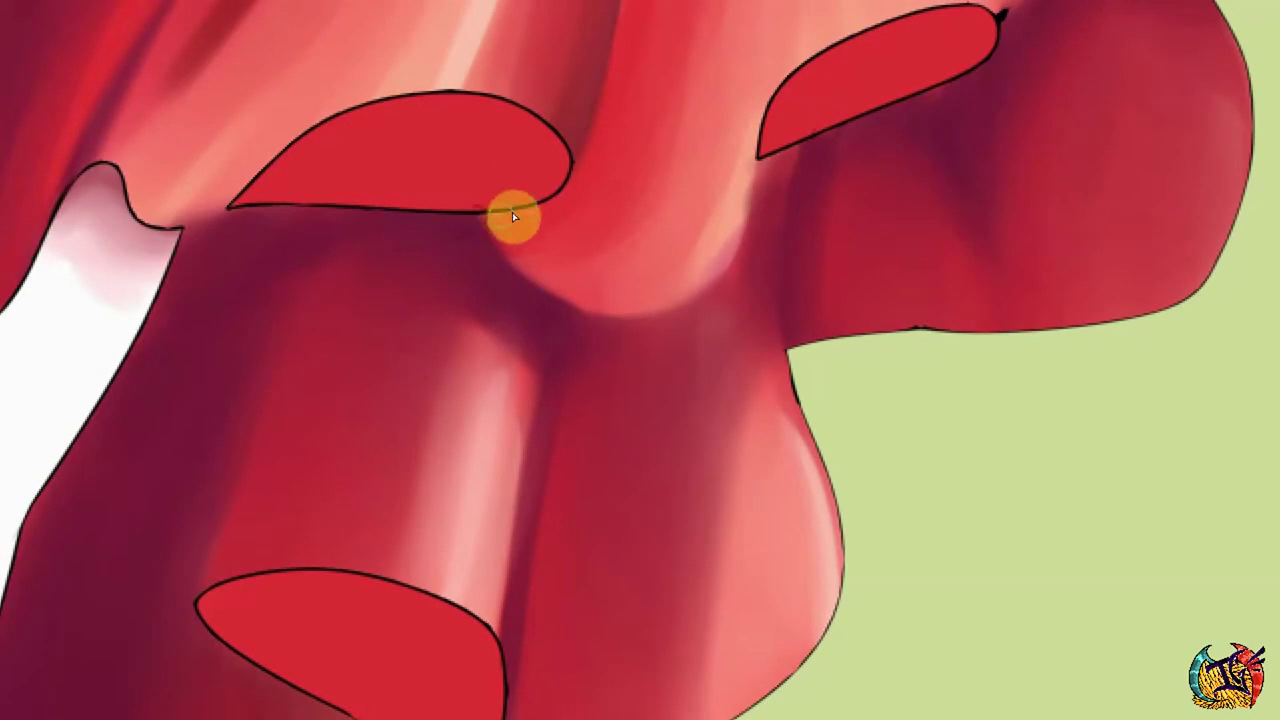
{"action": "scroll", "coordinate": [640, 360], "scroll_direction": "down", "scroll_amount": 3}
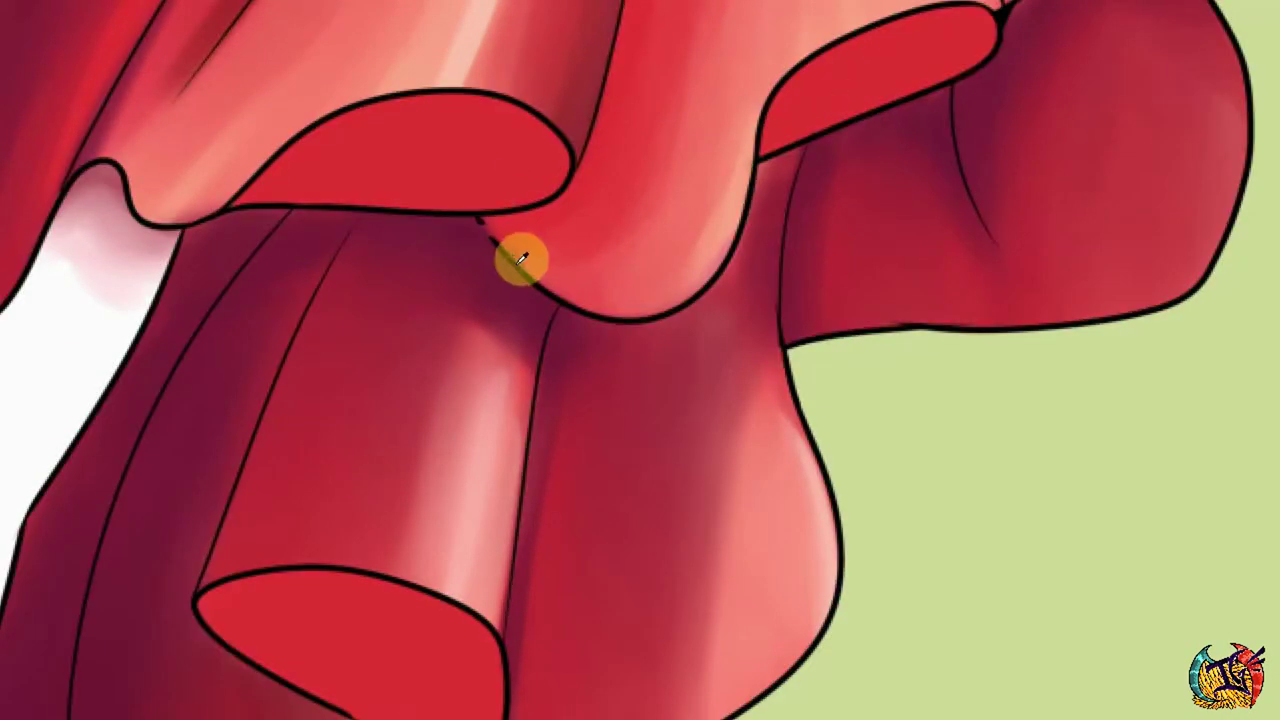
{"action": "scroll", "coordinate": [520, 257], "scroll_direction": "up", "scroll_amount": 4}
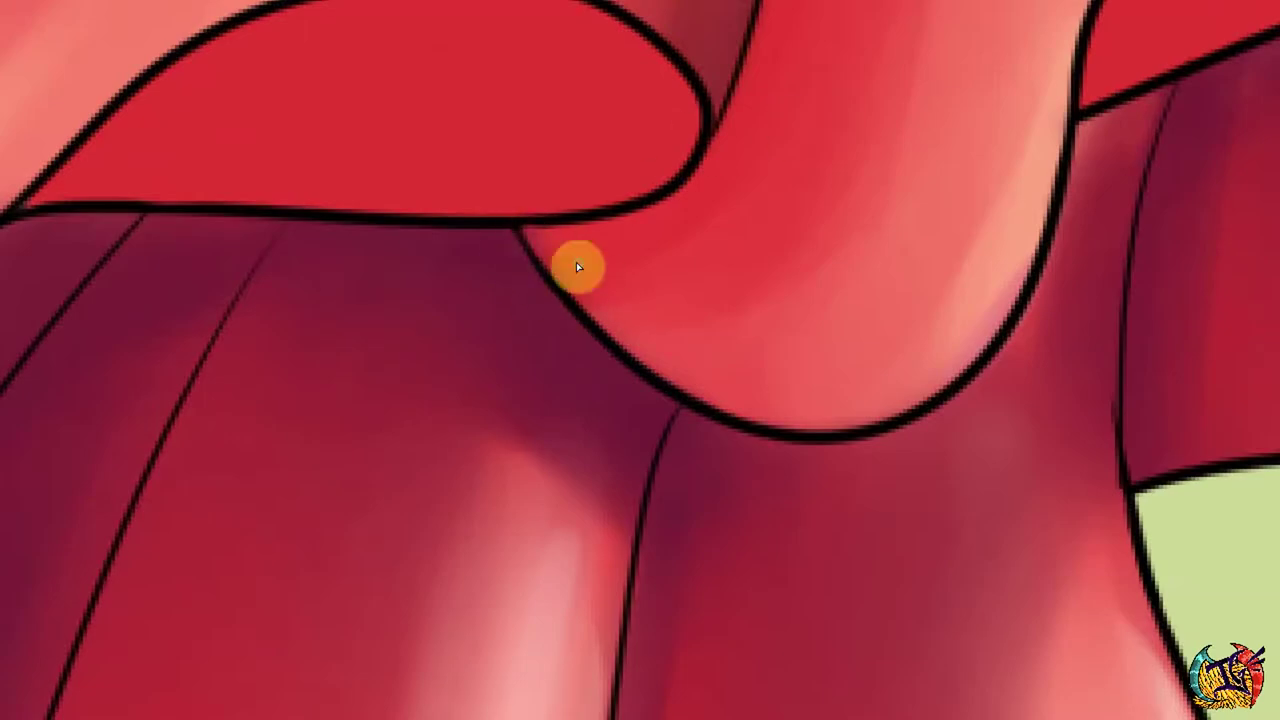
{"action": "scroll", "coordinate": [577, 264], "scroll_direction": "down", "scroll_amount": 3}
{"action": "scroll", "coordinate": [286, 362], "scroll_direction": "up", "scroll_amount": 4}
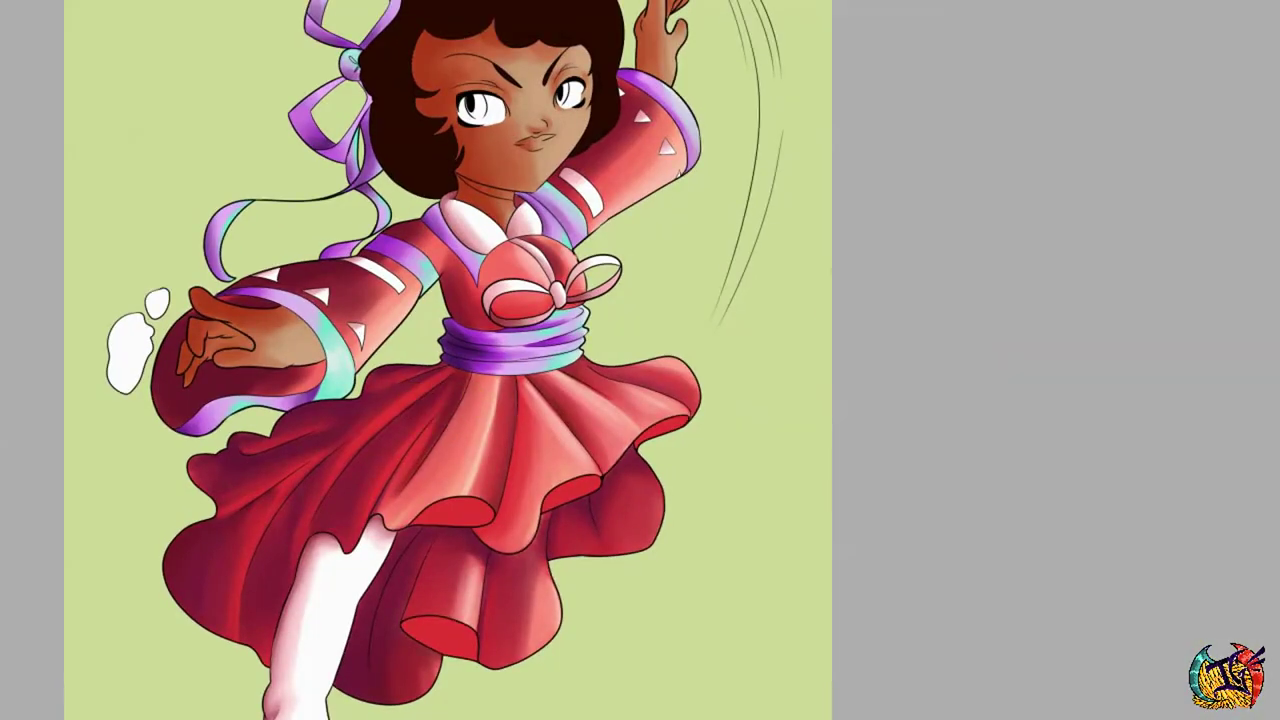
{"action": "key", "text": "ctrl+a"}
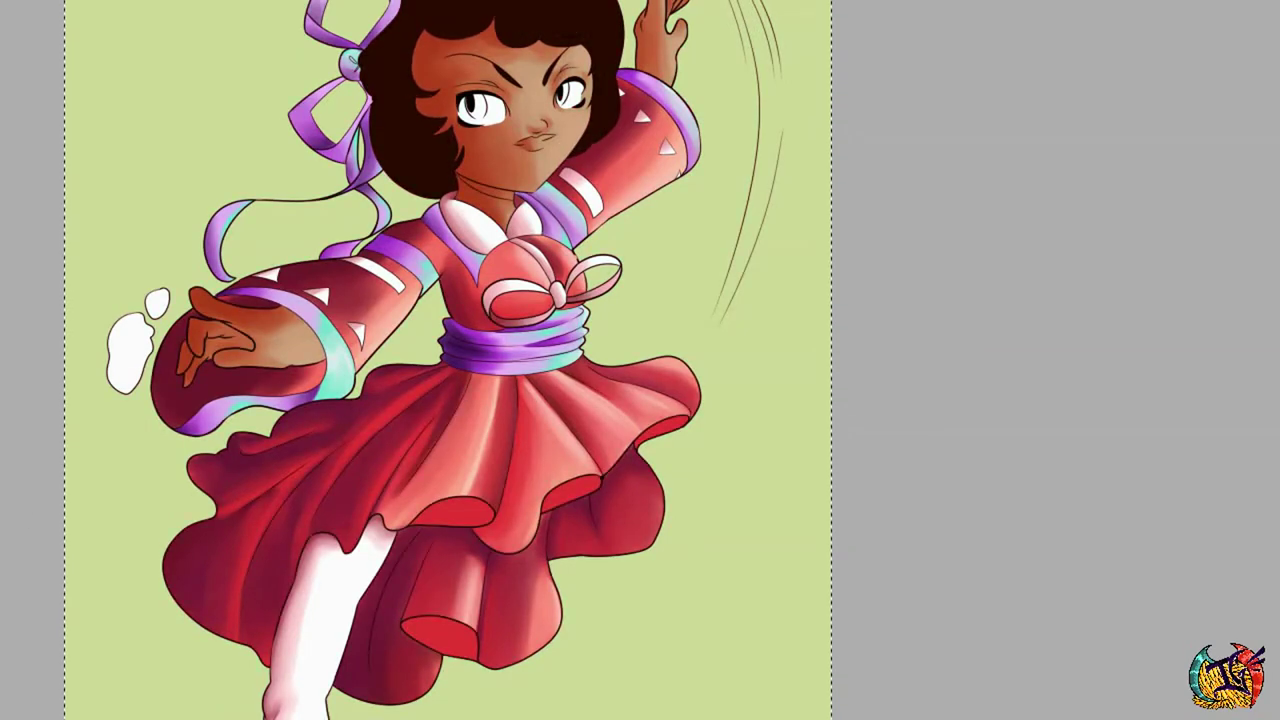
{"action": "scroll", "coordinate": [690, 343], "scroll_direction": "up", "scroll_amount": 4}
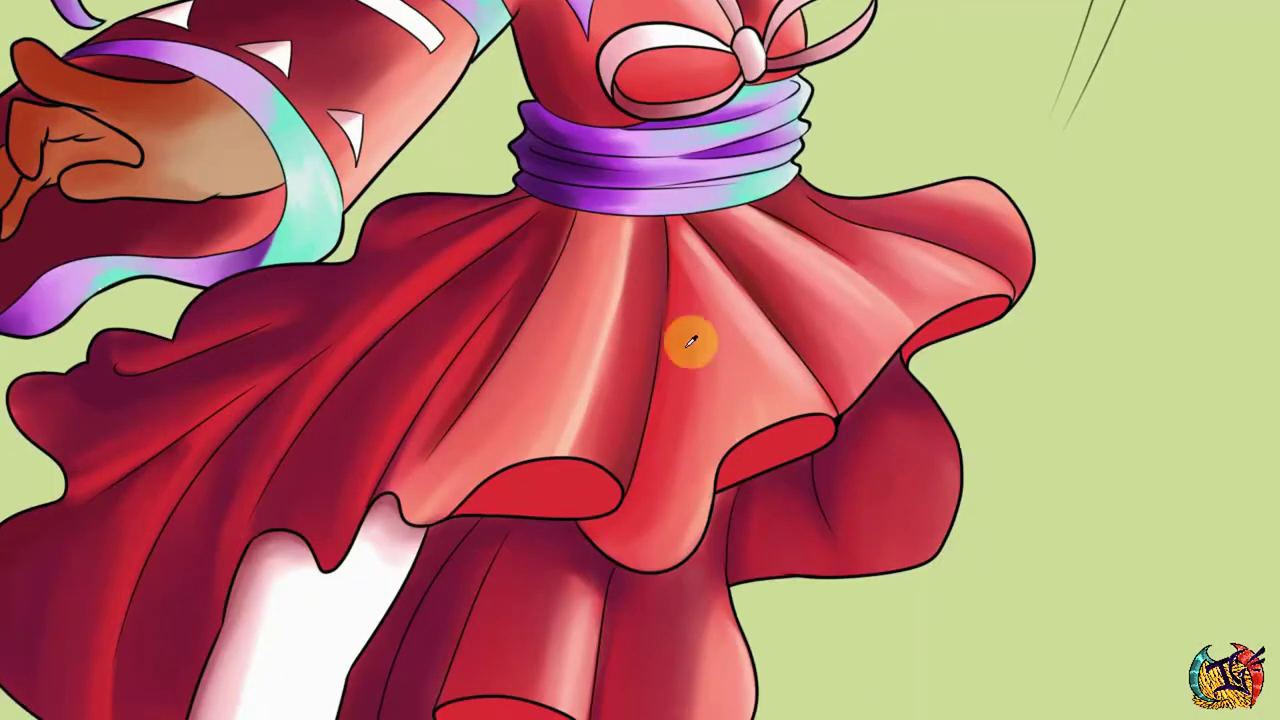
{"action": "scroll", "coordinate": [250, 280], "scroll_direction": "down", "scroll_amount": 3}
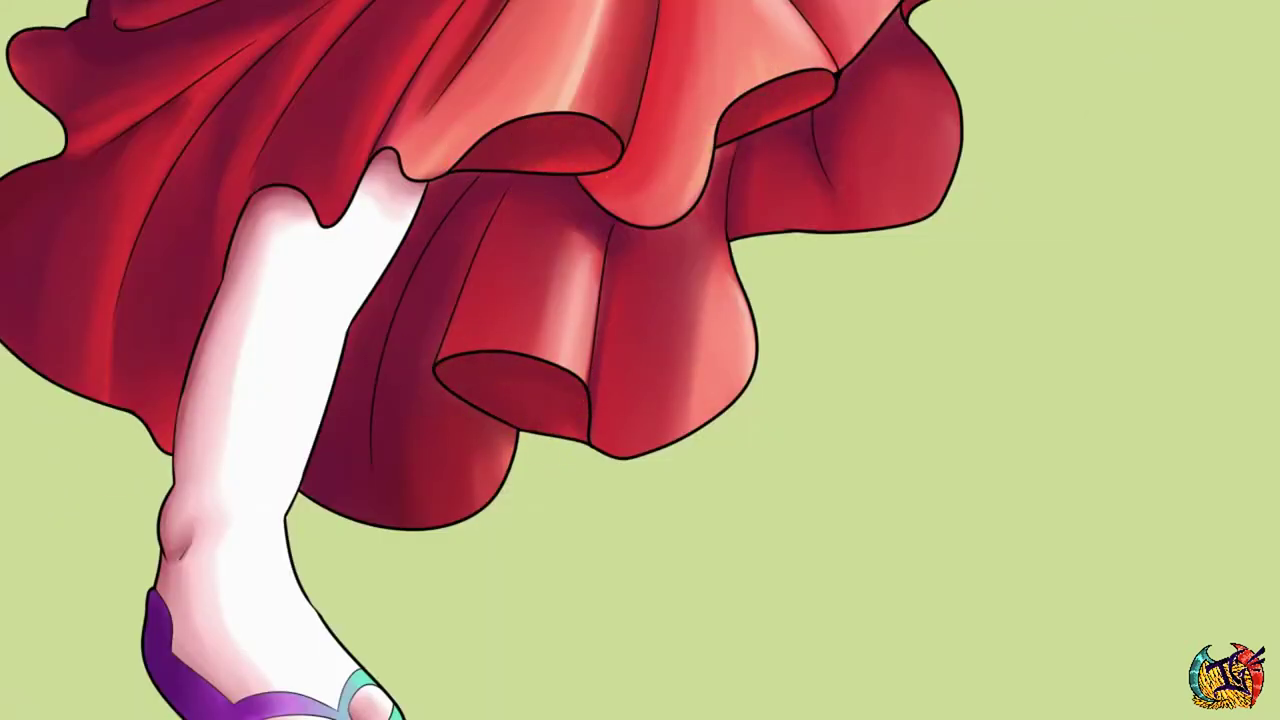
{"action": "scroll", "coordinate": [861, 52], "scroll_direction": "up", "scroll_amount": 2}
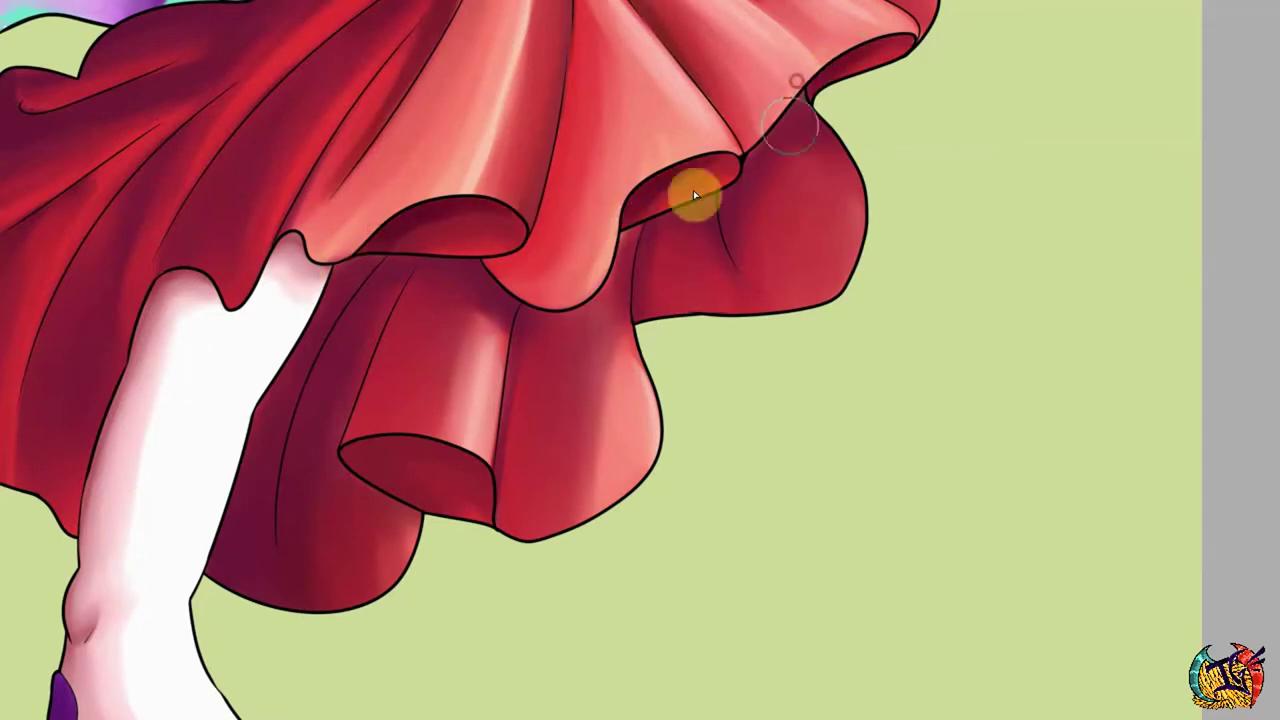
{"action": "scroll", "coordinate": [694, 191], "scroll_direction": "down", "scroll_amount": 5}
{"action": "scroll", "coordinate": [355, 501], "scroll_direction": "up", "scroll_amount": 4}
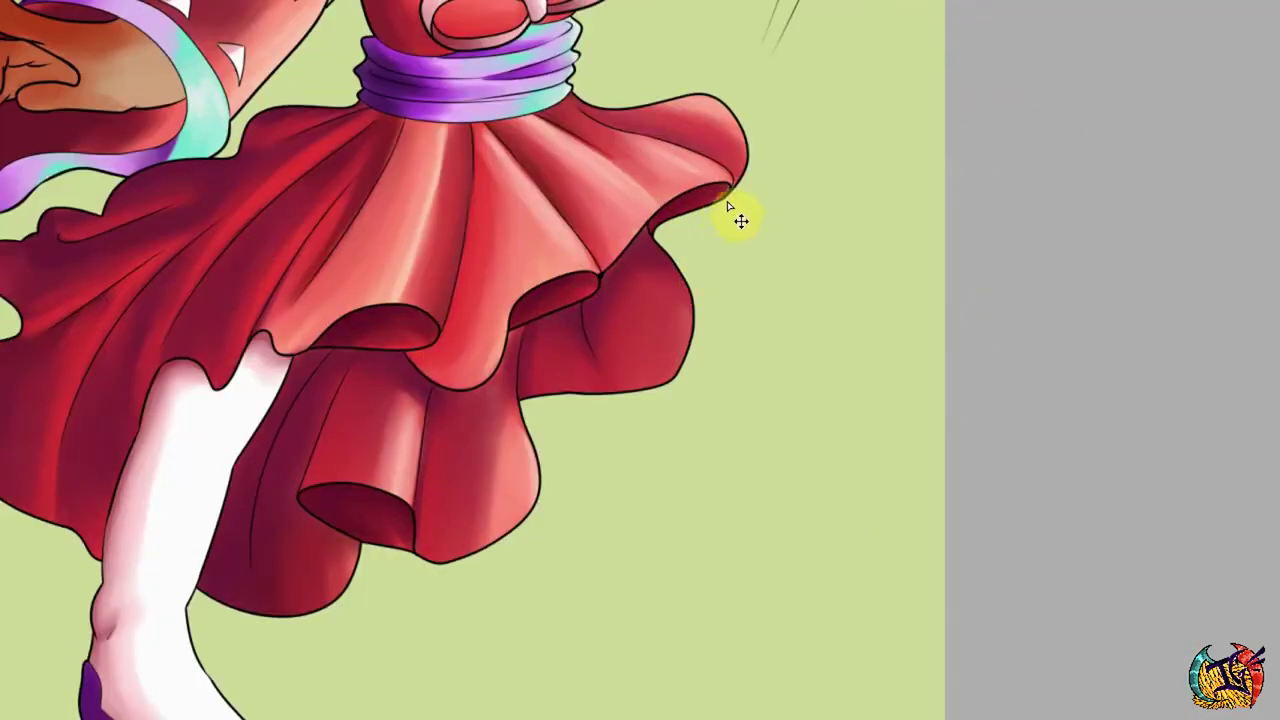
{"action": "scroll", "coordinate": [481, 441], "scroll_direction": "down", "scroll_amount": 2}
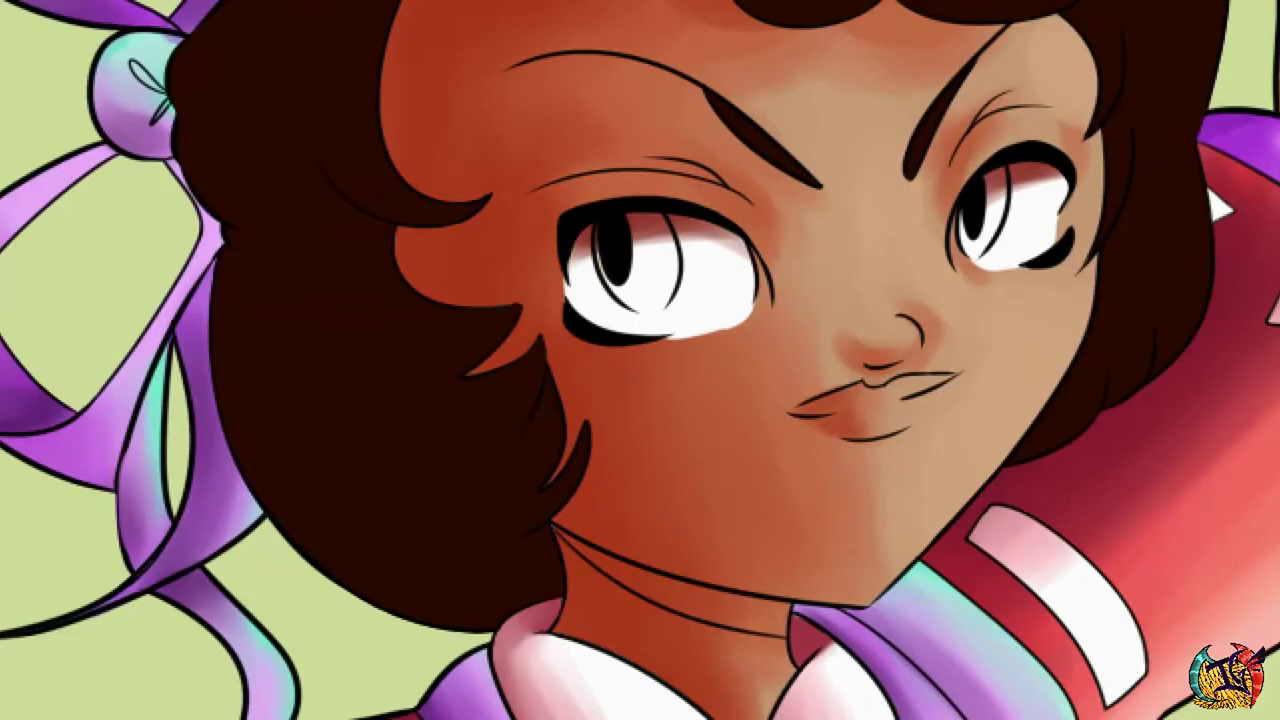
{"action": "key", "text": "ctrl+u"}
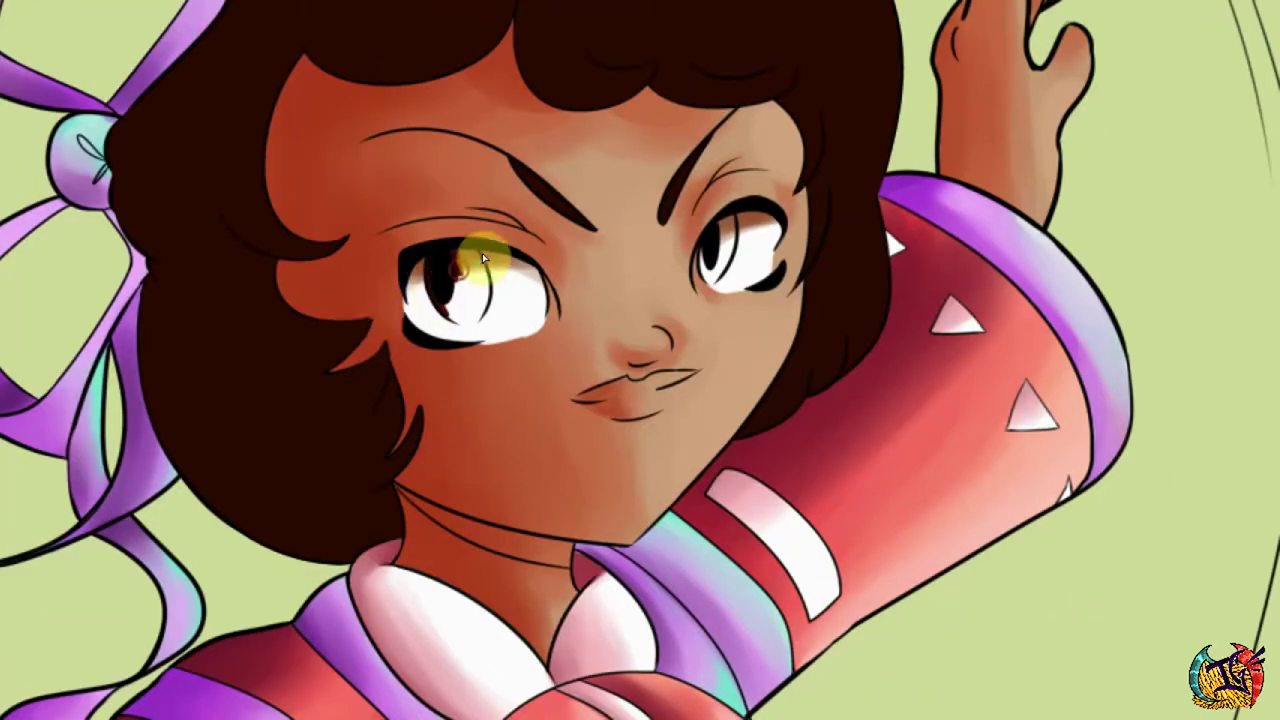
Fill both irises and the dark crescent beside the right iris with brown.
{"action": "left_click", "coordinate": [478, 311]}
{"action": "left_click", "coordinate": [728, 215]}
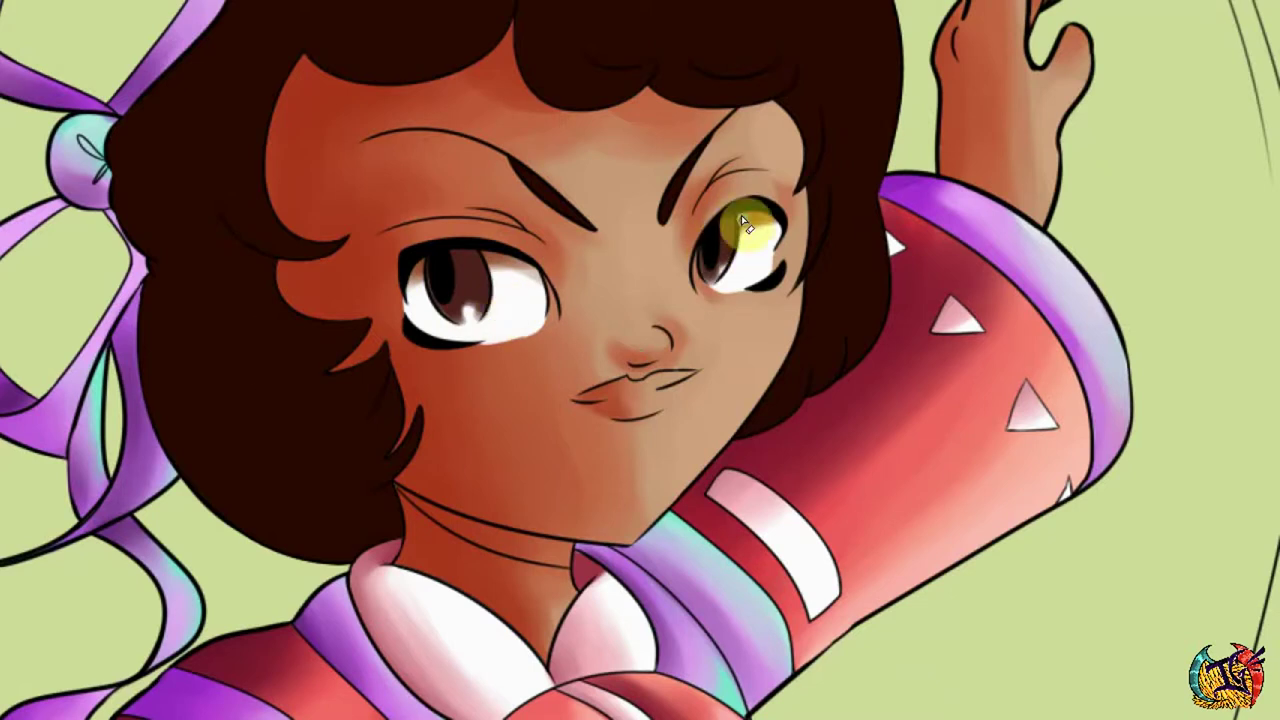
{"action": "left_click", "coordinate": [486, 328]}
{"action": "left_click", "coordinate": [716, 284]}
{"action": "left_click", "coordinate": [758, 278]}
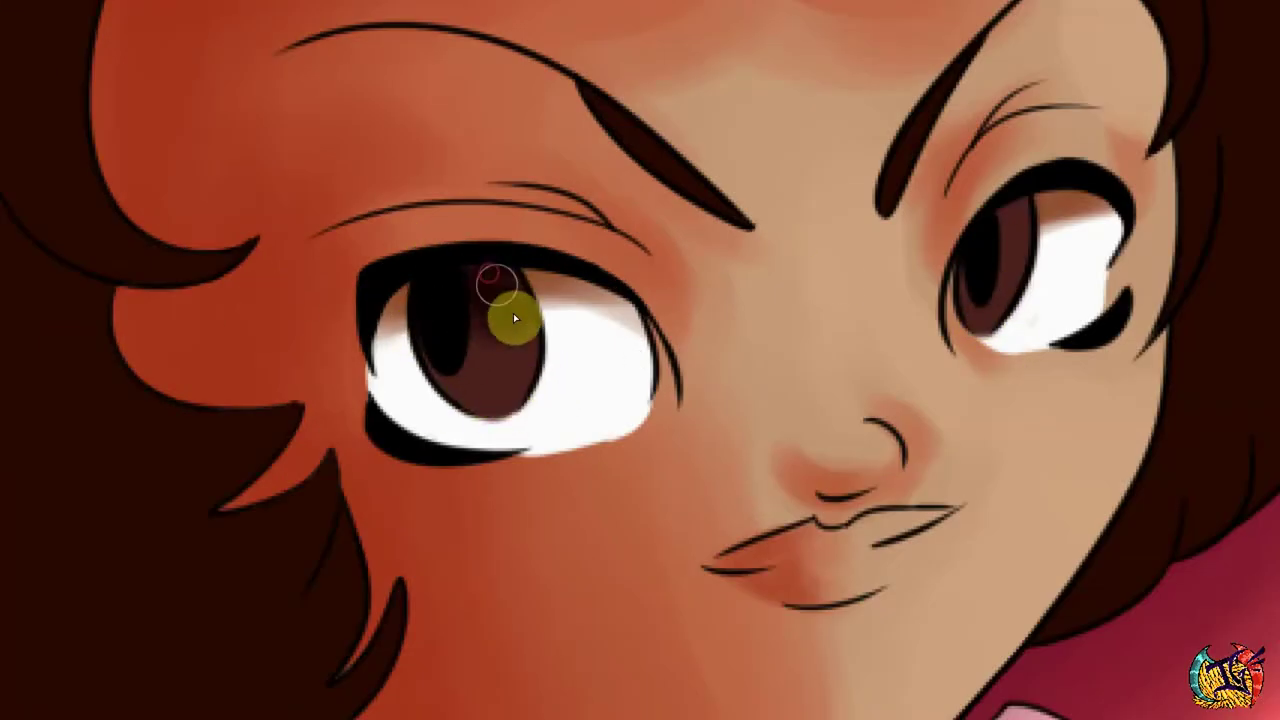
Paint deeper shading into both irises and add a pink highlight to the left iris.
{"action": "left_click", "coordinate": [999, 267]}
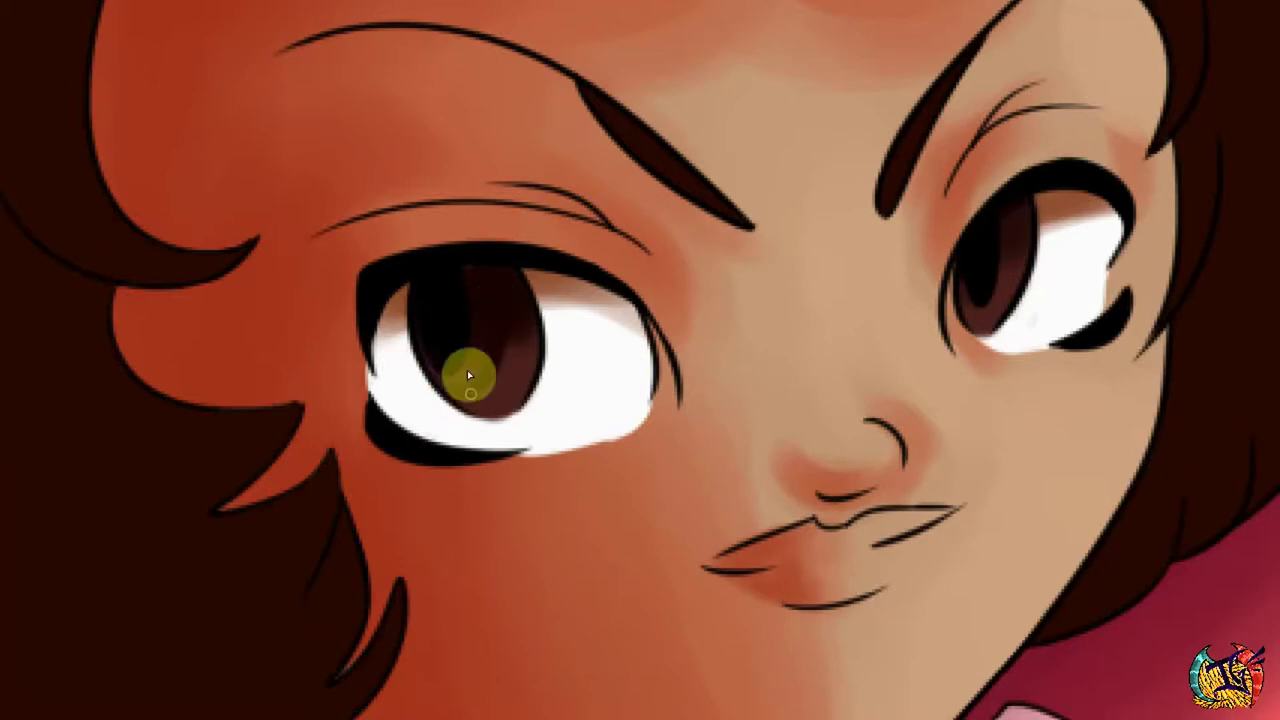
{"action": "left_click", "coordinate": [1014, 220]}
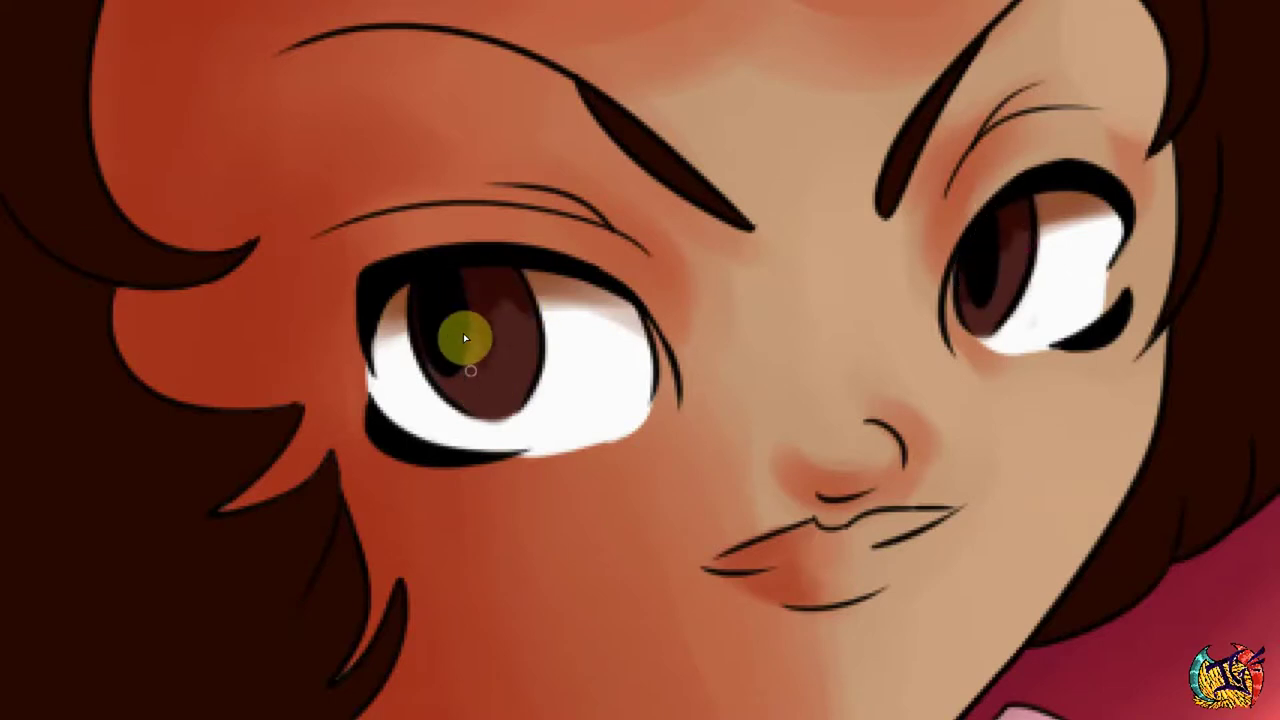
{"action": "left_click", "coordinate": [1040, 243]}
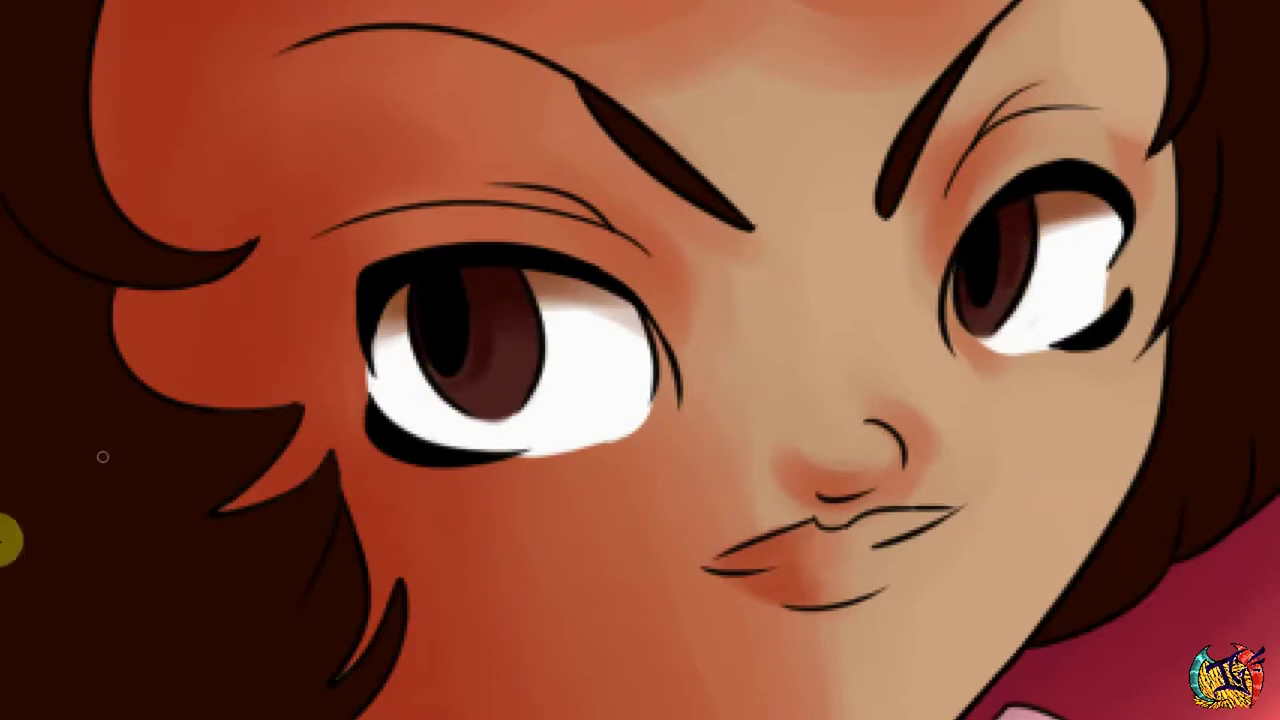
{"action": "left_click", "coordinate": [491, 288]}
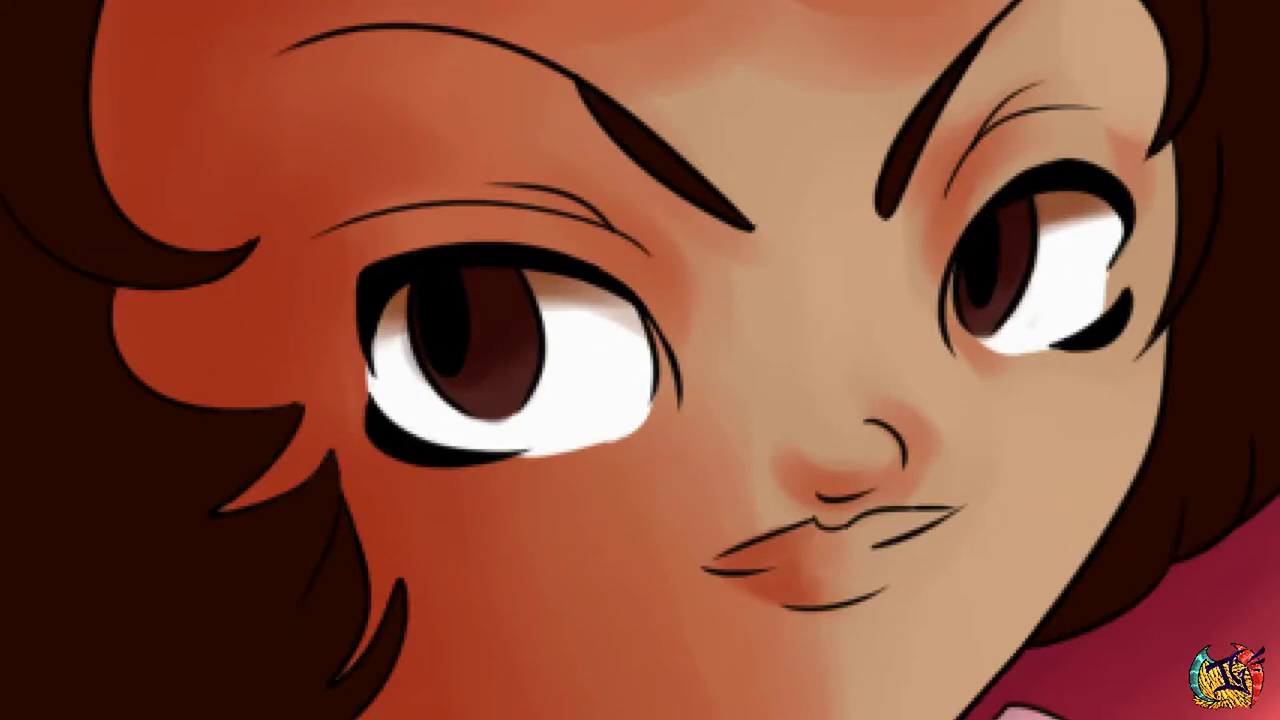
{"action": "left_click", "coordinate": [300, 282]}
{"action": "left_click", "coordinate": [1012, 211]}
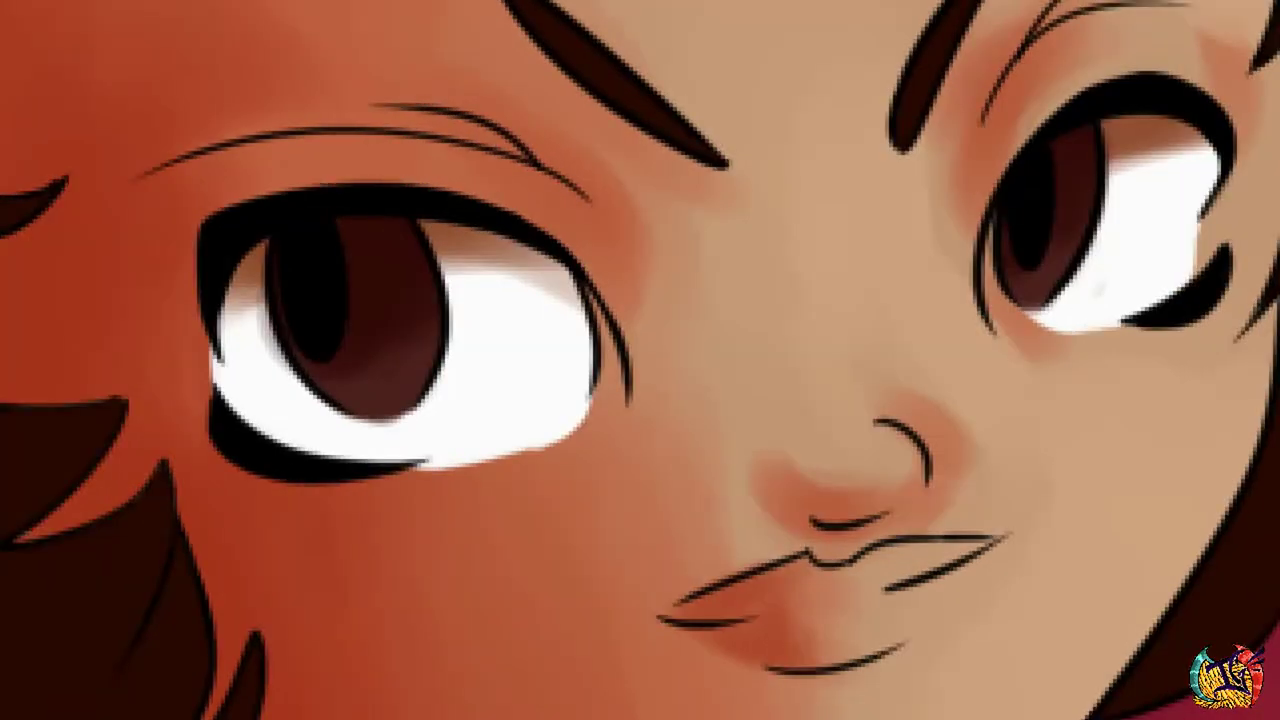
{"action": "left_click", "coordinate": [263, 309]}
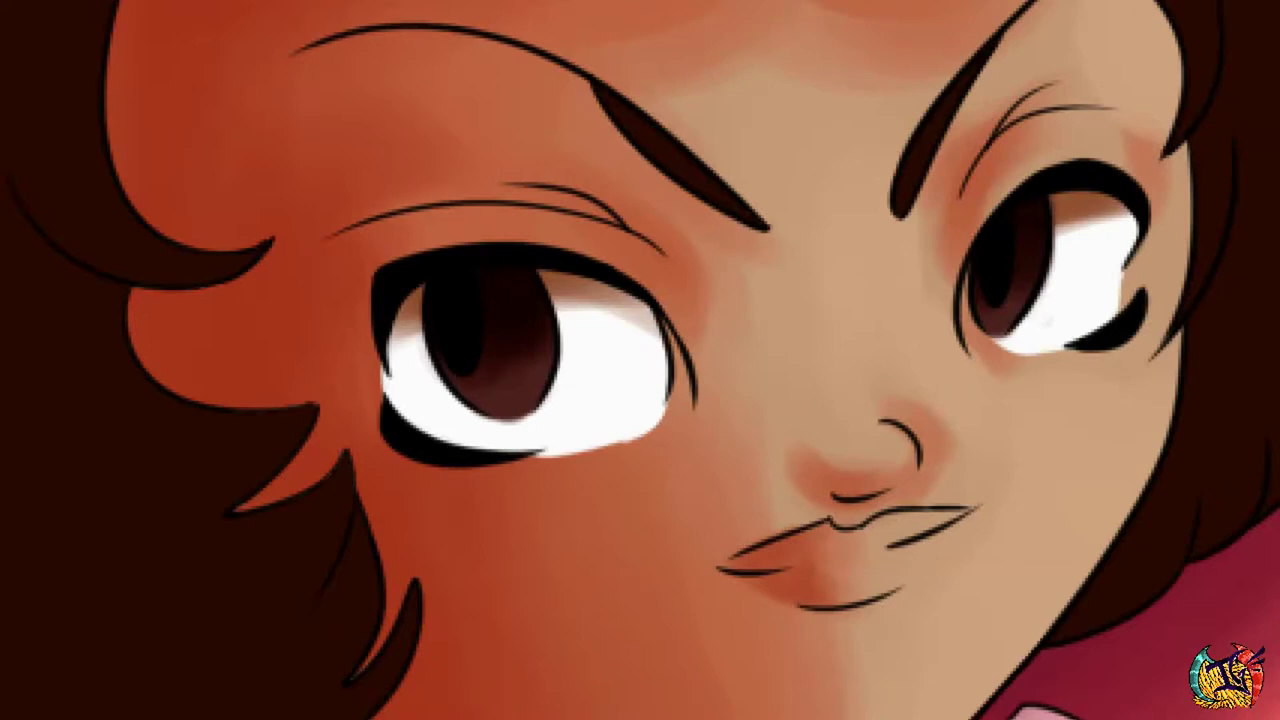
{"action": "left_click", "coordinate": [677, 309]}
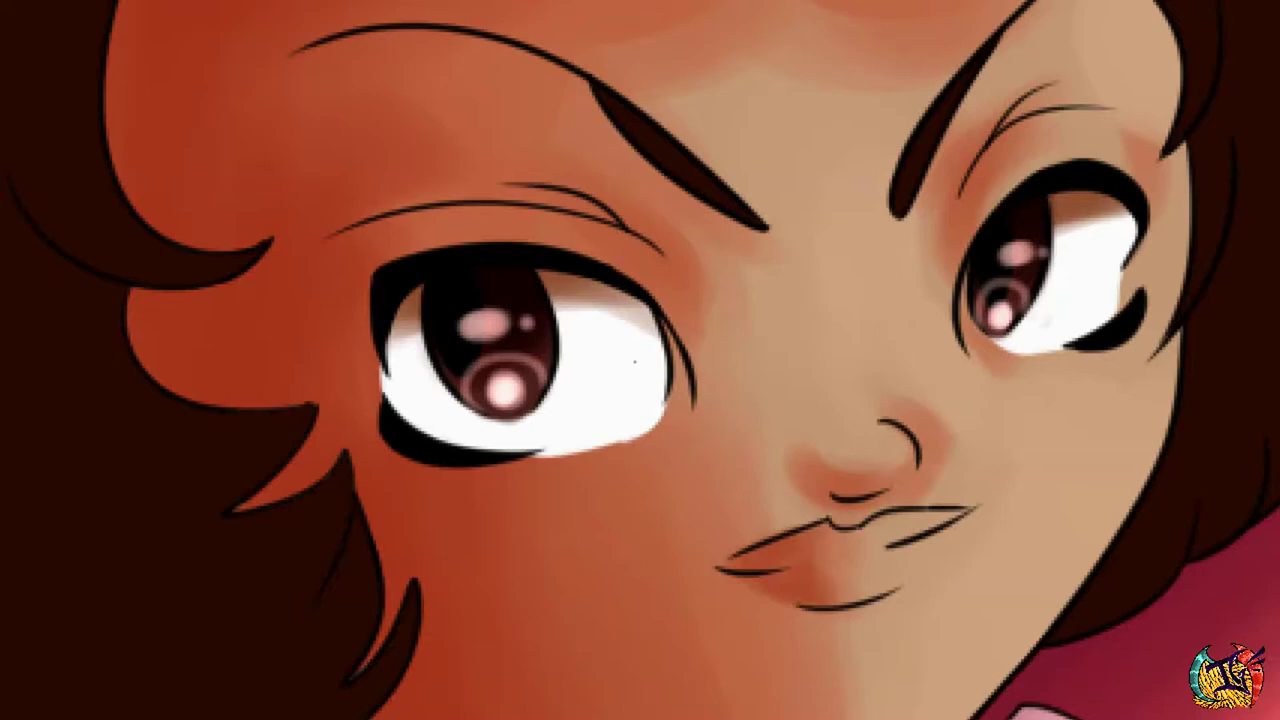
Zoom in and out on both eyes to check the pink-white highlight dots.
{"action": "scroll", "coordinate": [658, 276], "scroll_direction": "down", "scroll_amount": 3}
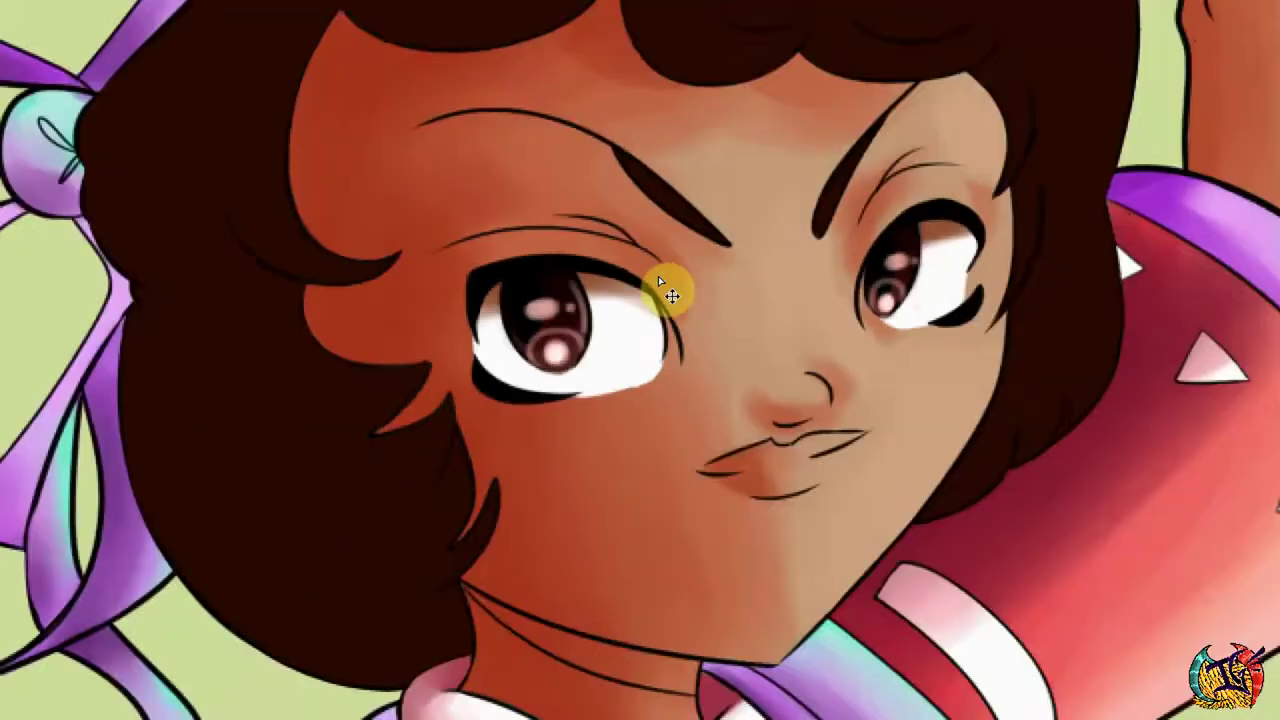
{"action": "scroll", "coordinate": [729, 286], "scroll_direction": "up", "scroll_amount": 3}
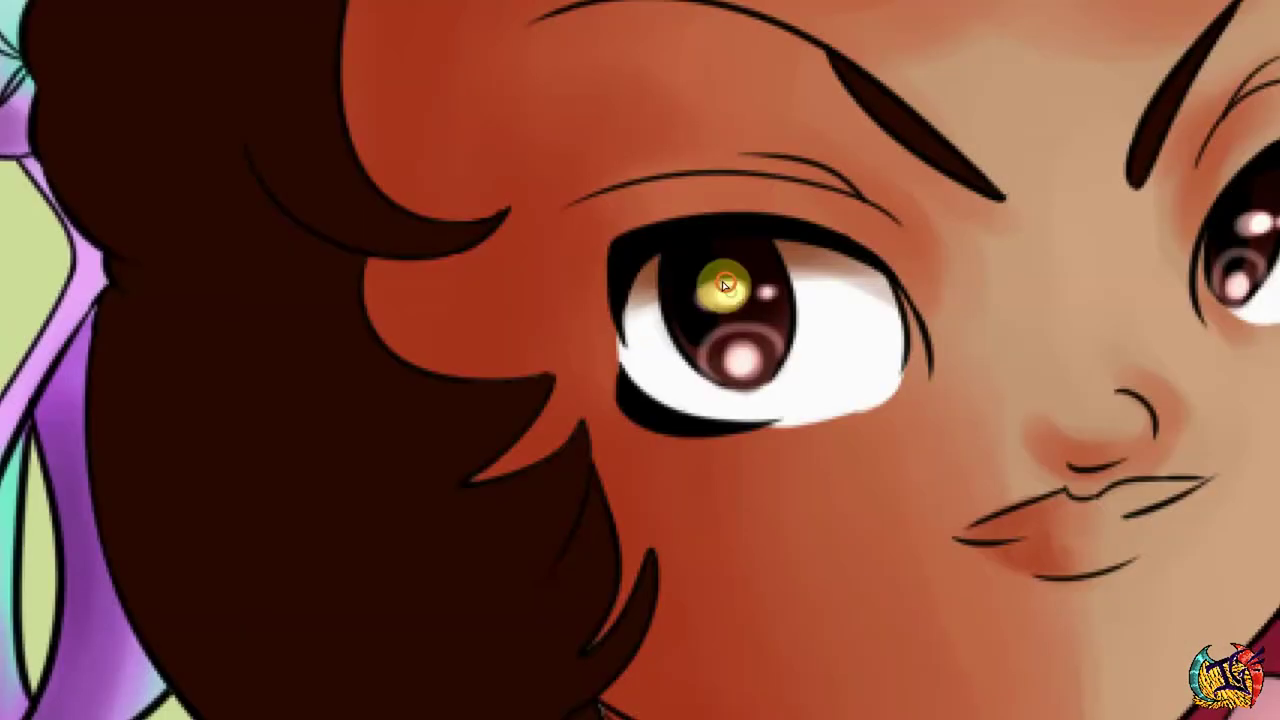
{"action": "scroll", "coordinate": [871, 257], "scroll_direction": "down", "scroll_amount": 5}
{"action": "scroll", "coordinate": [871, 257], "scroll_direction": "up", "scroll_amount": 3}
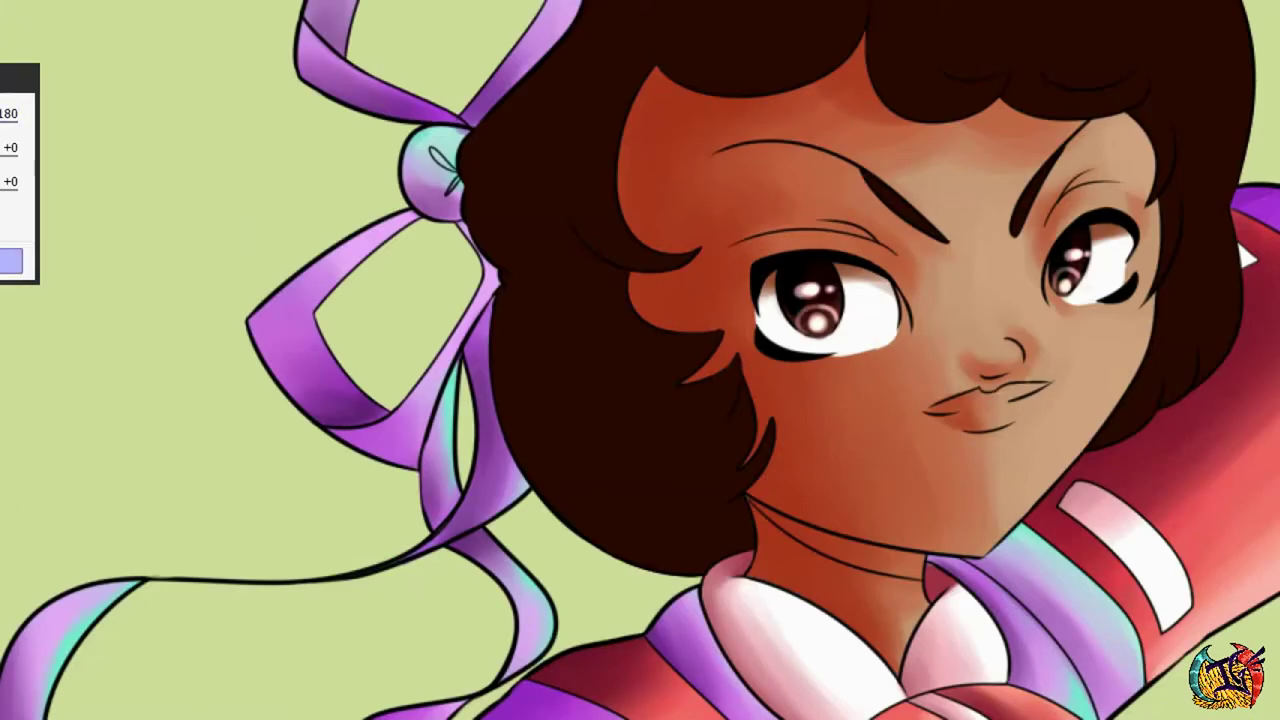
{"action": "scroll", "coordinate": [1186, 187], "scroll_direction": "down", "scroll_amount": 4}
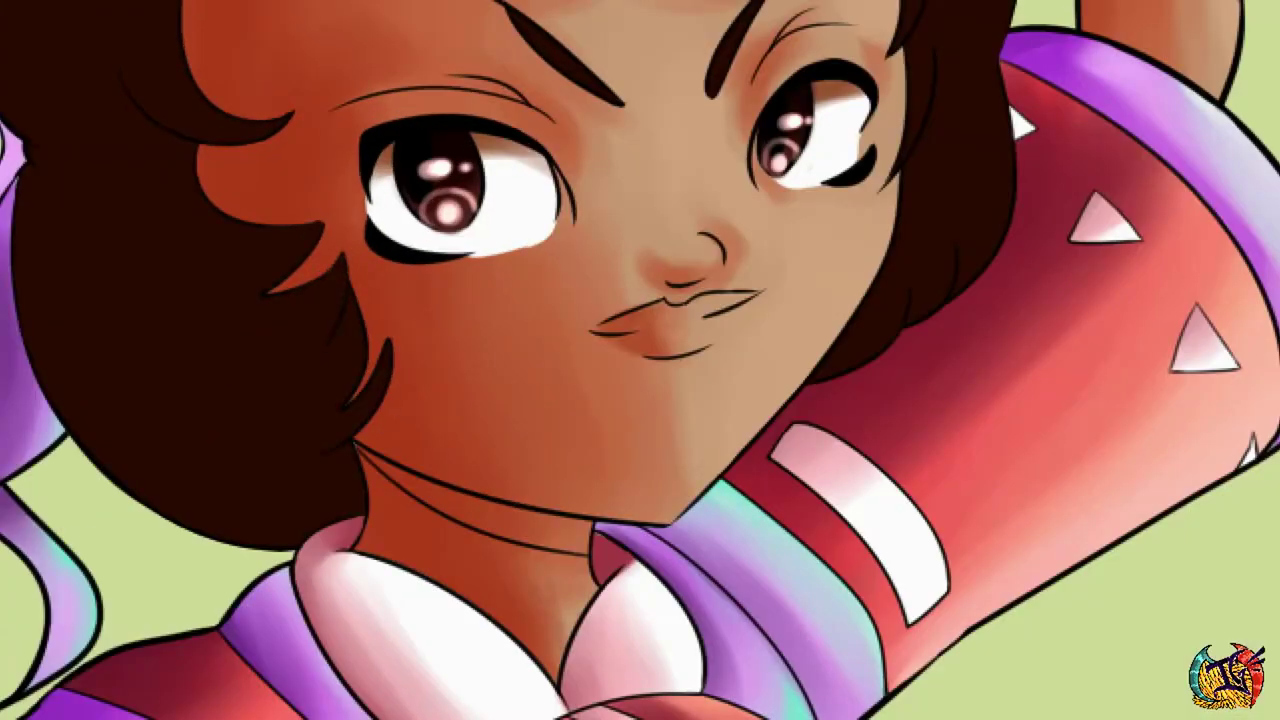
{"action": "scroll", "coordinate": [640, 360], "scroll_direction": "down", "scroll_amount": 2}
{"action": "scroll", "coordinate": [97, 634], "scroll_direction": "up", "scroll_amount": 4}
Lasso the forehead skin along the hair edge and apply Hue/Saturation of -17, +25, -32.
{"action": "scroll", "coordinate": [333, 146], "scroll_direction": "down", "scroll_amount": 5}
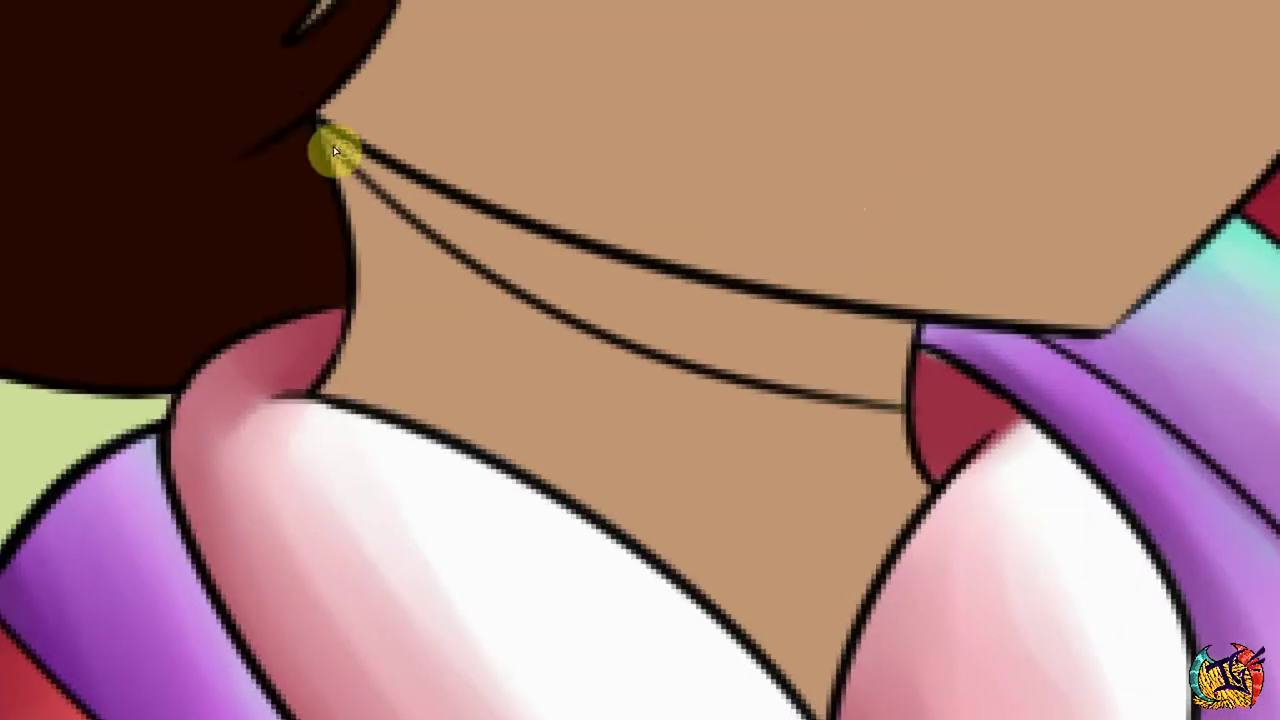
{"action": "scroll", "coordinate": [333, 146], "scroll_direction": "up", "scroll_amount": 5}
{"action": "left_click_drag", "start_coordinate": [337, 523], "coordinate": [529, 429]}
{"action": "scroll", "coordinate": [529, 429], "scroll_direction": "down", "scroll_amount": 2}
{"action": "mouse_move", "coordinate": [129, 137]}
{"action": "left_mouse_down"}
{"action": "mouse_move", "coordinate": [274, 574]}
{"action": "mouse_move", "coordinate": [89, 265]}
{"action": "left_mouse_up"}
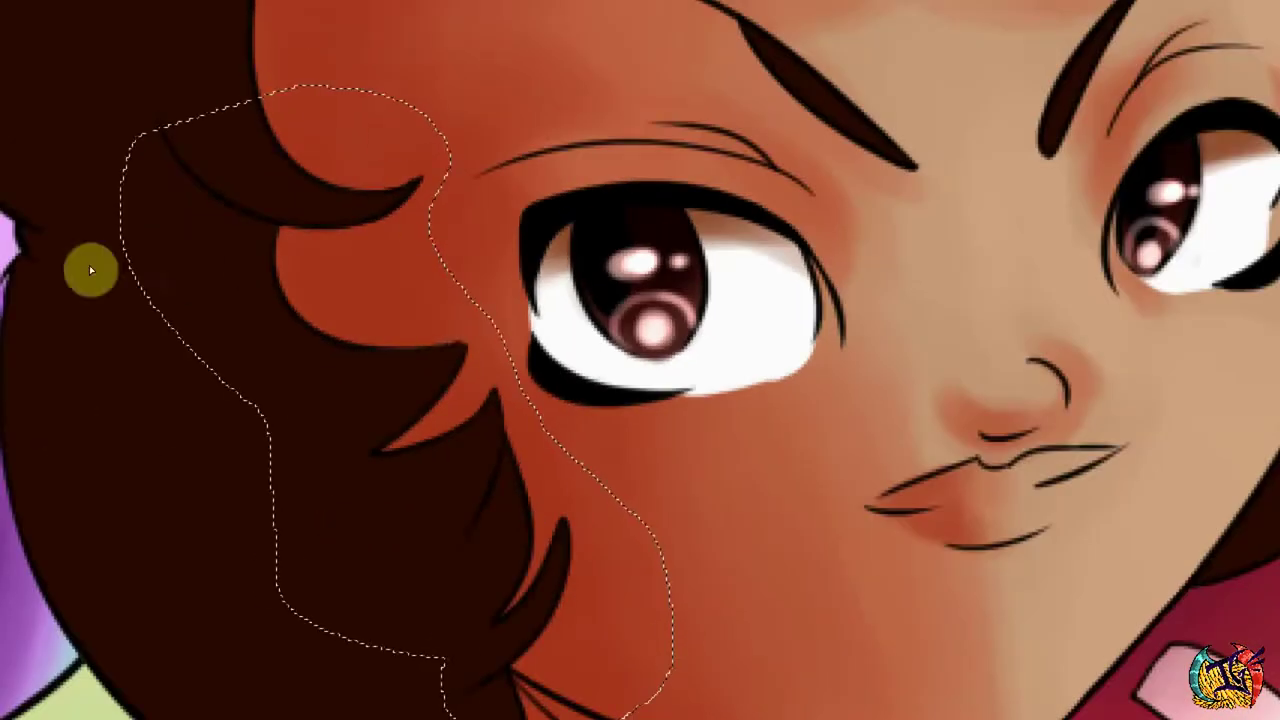
{"action": "key", "text": "ctrl+d"}
{"action": "scroll", "coordinate": [89, 265], "scroll_direction": "down", "scroll_amount": 3}
{"action": "mouse_move", "coordinate": [314, 34]}
{"action": "left_mouse_down"}
{"action": "mouse_move", "coordinate": [1091, 294]}
{"action": "mouse_move", "coordinate": [1150, 330]}
{"action": "left_mouse_up"}
{"action": "scroll", "coordinate": [804, 61], "scroll_direction": "up", "scroll_amount": 3}
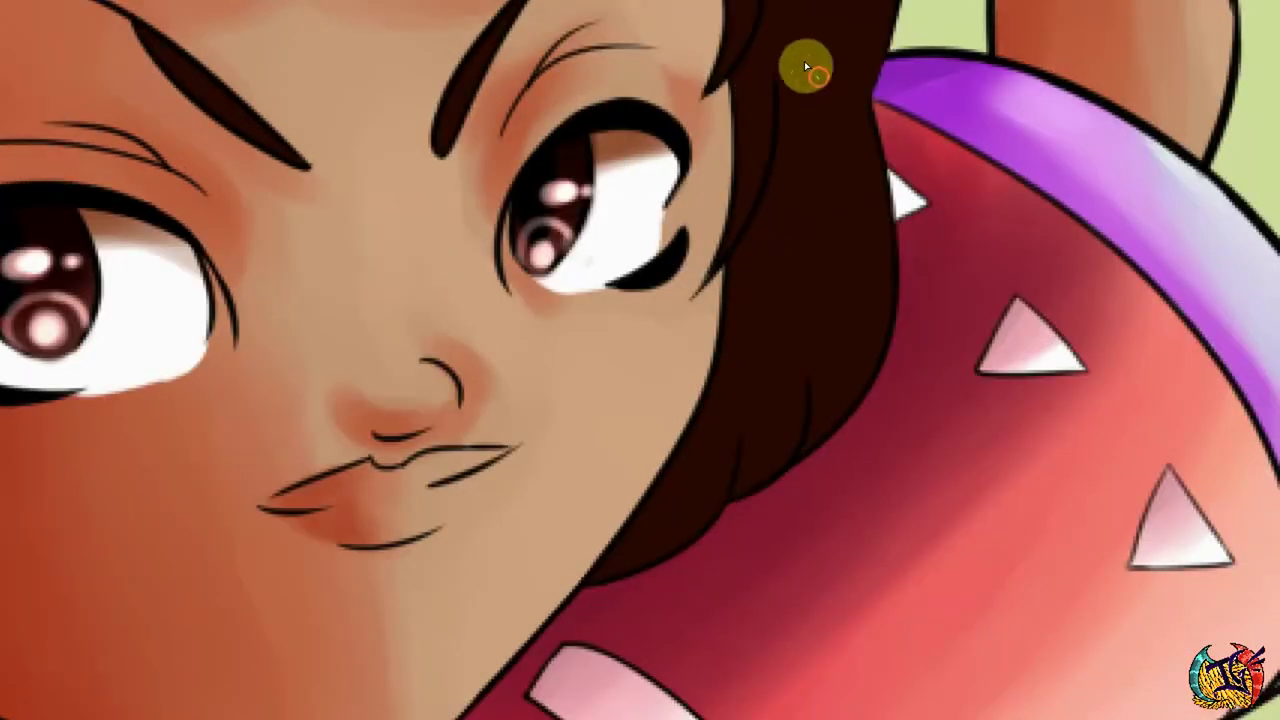
{"action": "left_click_drag", "start_coordinate": [804, 61], "coordinate": [600, 420]}
{"action": "key", "text": "ctrl+u"}
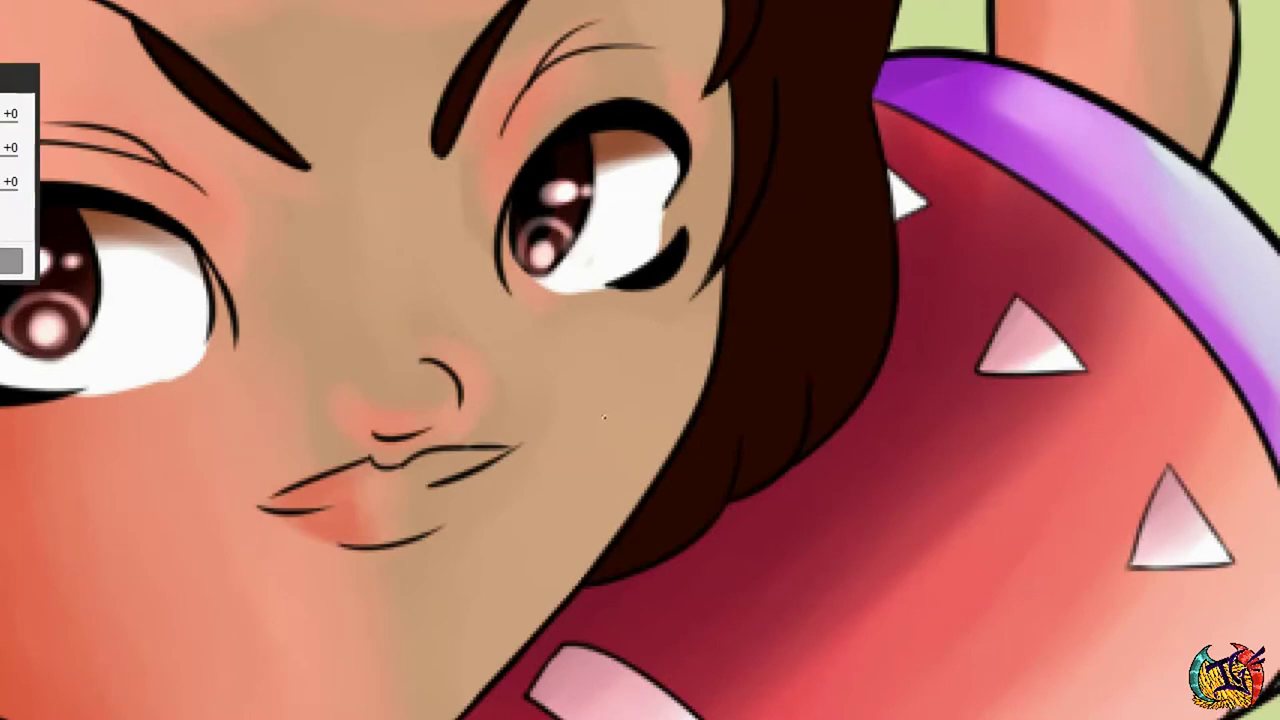
{"action": "scroll", "coordinate": [604, 416], "scroll_direction": "down", "scroll_amount": 4}
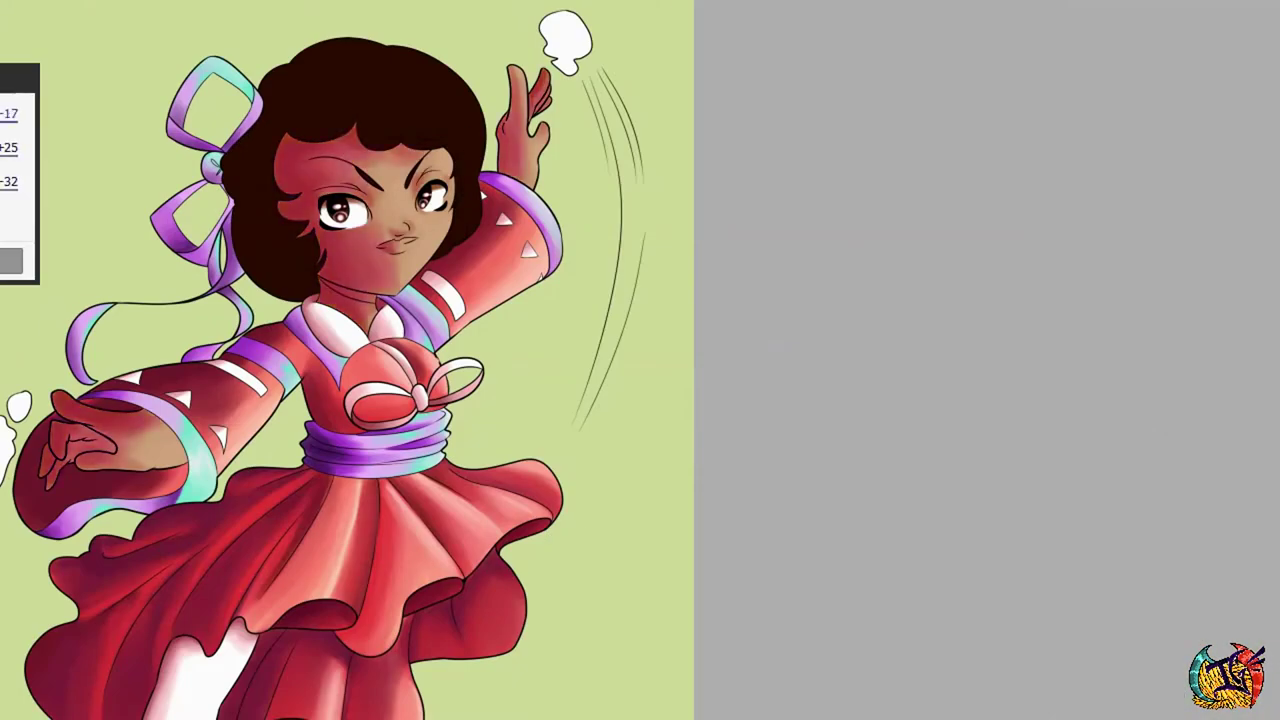
Apply the skin adjustment, then blend soft skin tones on the cheek, forehead, nose and back of hand.
{"action": "key", "text": "Return"}
{"action": "scroll", "coordinate": [428, 185], "scroll_direction": "up", "scroll_amount": 4}
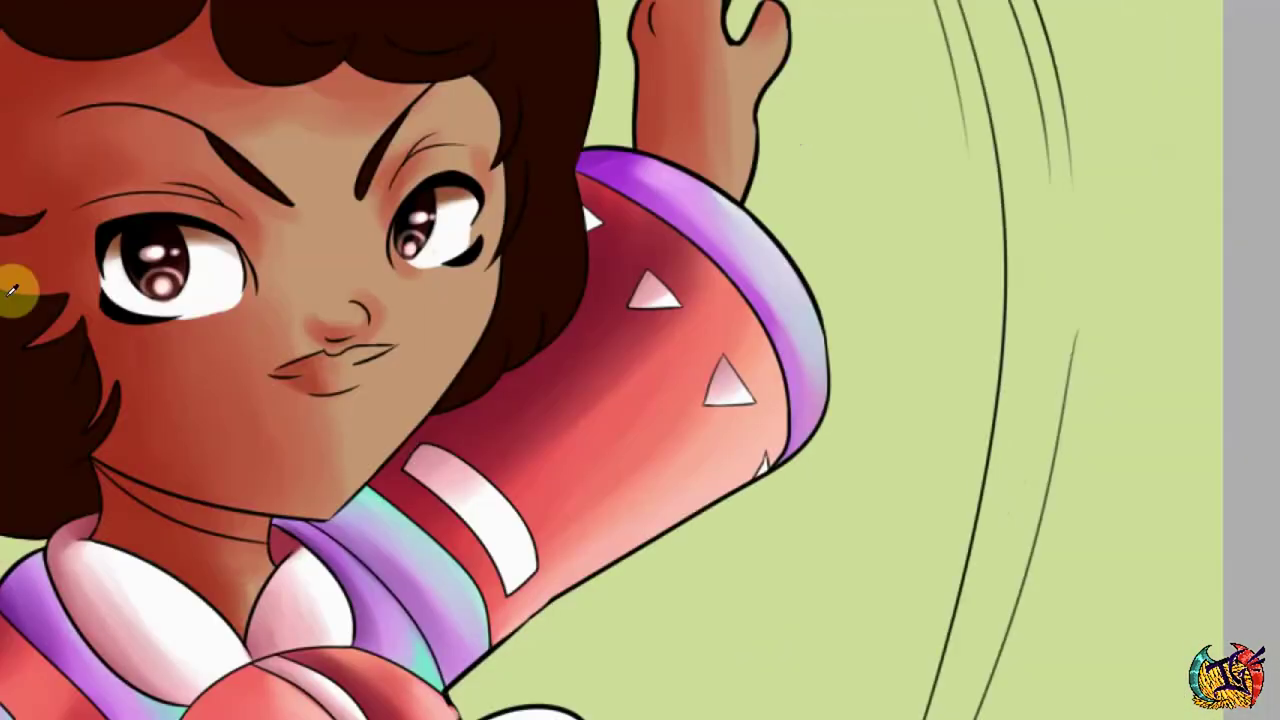
{"action": "left_click_drag", "start_coordinate": [324, 518], "coordinate": [229, 609]}
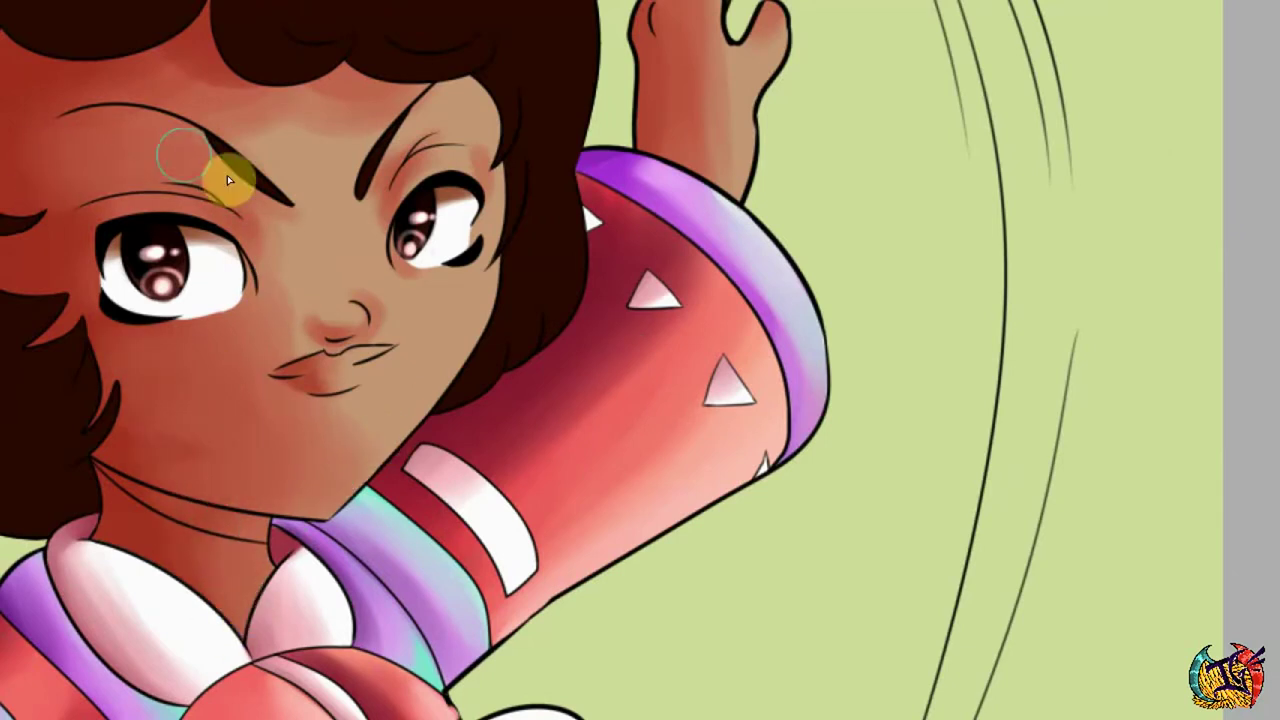
{"action": "mouse_move", "coordinate": [227, 175]}
{"action": "left_mouse_down"}
{"action": "mouse_move", "coordinate": [388, 208]}
{"action": "mouse_move", "coordinate": [426, 81]}
{"action": "left_mouse_up"}
{"action": "left_click_drag", "start_coordinate": [299, 153], "coordinate": [302, 372]}
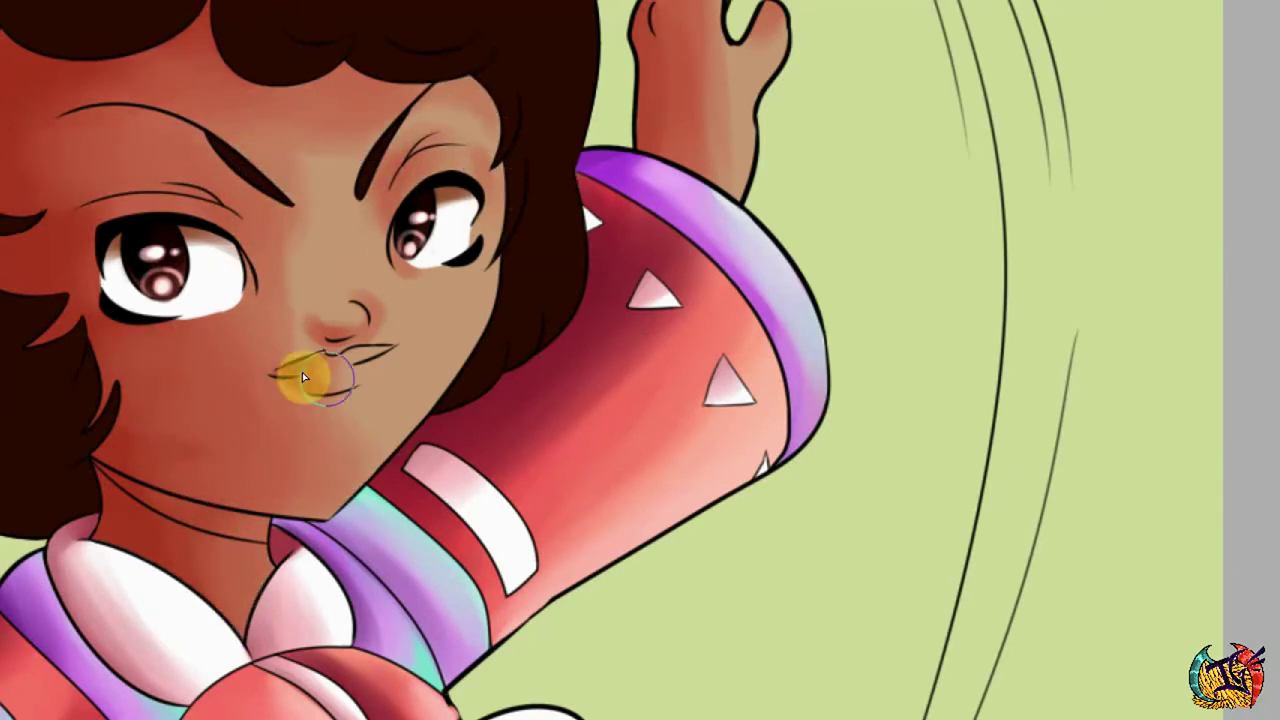
{"action": "left_click_drag", "start_coordinate": [258, 237], "coordinate": [275, 214]}
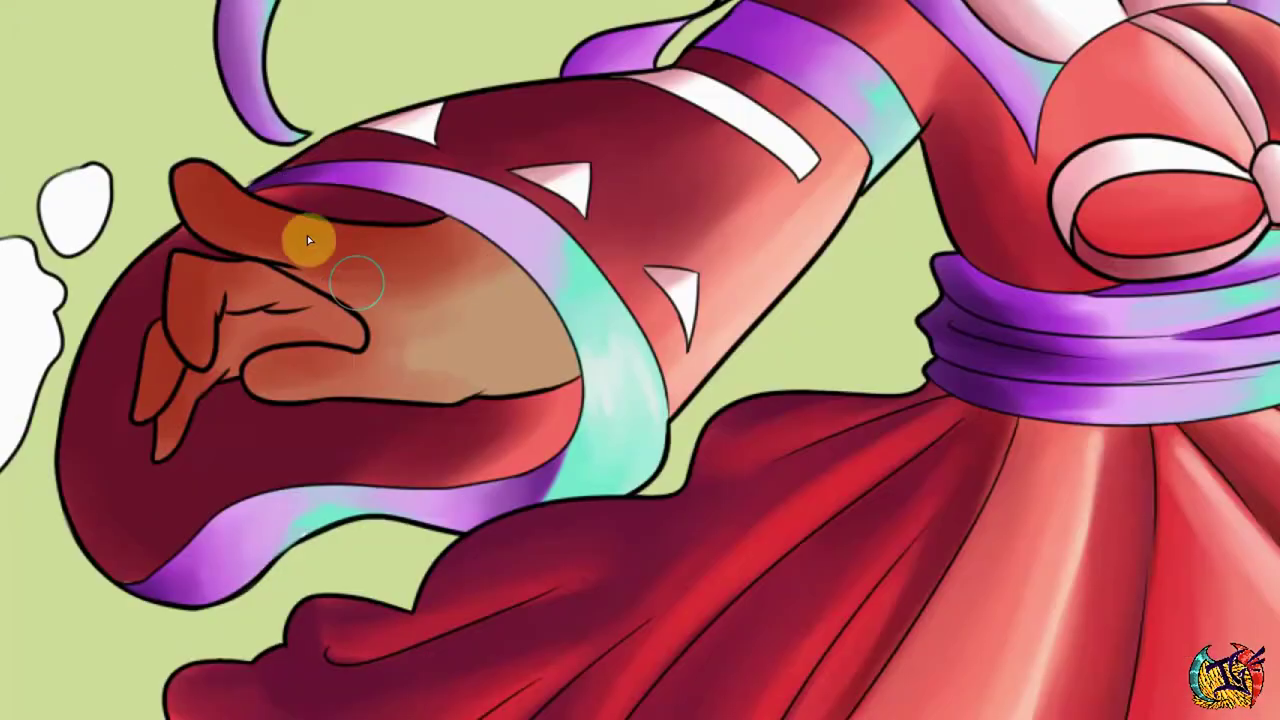
{"action": "mouse_move", "coordinate": [300, 234]}
{"action": "left_mouse_down"}
{"action": "mouse_move", "coordinate": [323, 372]}
{"action": "mouse_move", "coordinate": [457, 294]}
{"action": "left_mouse_up"}
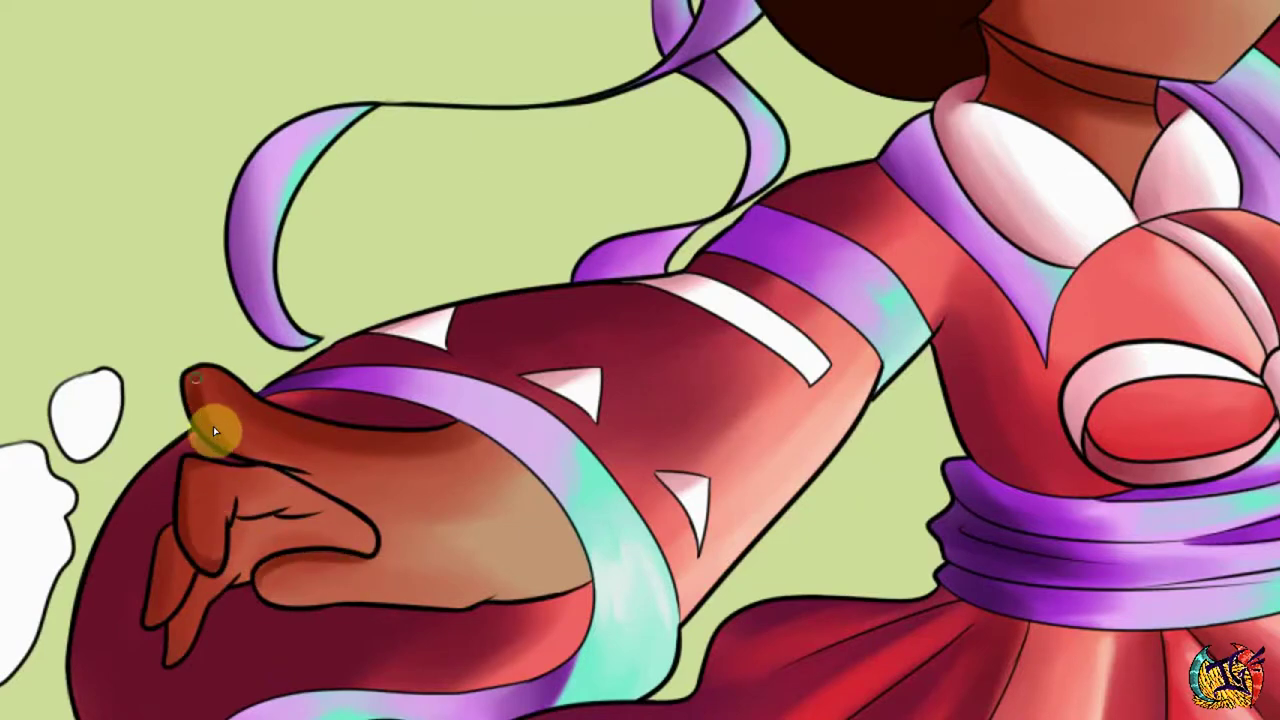
Darken the shading on the hand's fingers and the palm under the purple band.
{"action": "mouse_move", "coordinate": [453, 437]}
{"action": "left_mouse_down"}
{"action": "mouse_move", "coordinate": [232, 556]}
{"action": "mouse_move", "coordinate": [177, 680]}
{"action": "mouse_move", "coordinate": [253, 528]}
{"action": "left_mouse_up"}
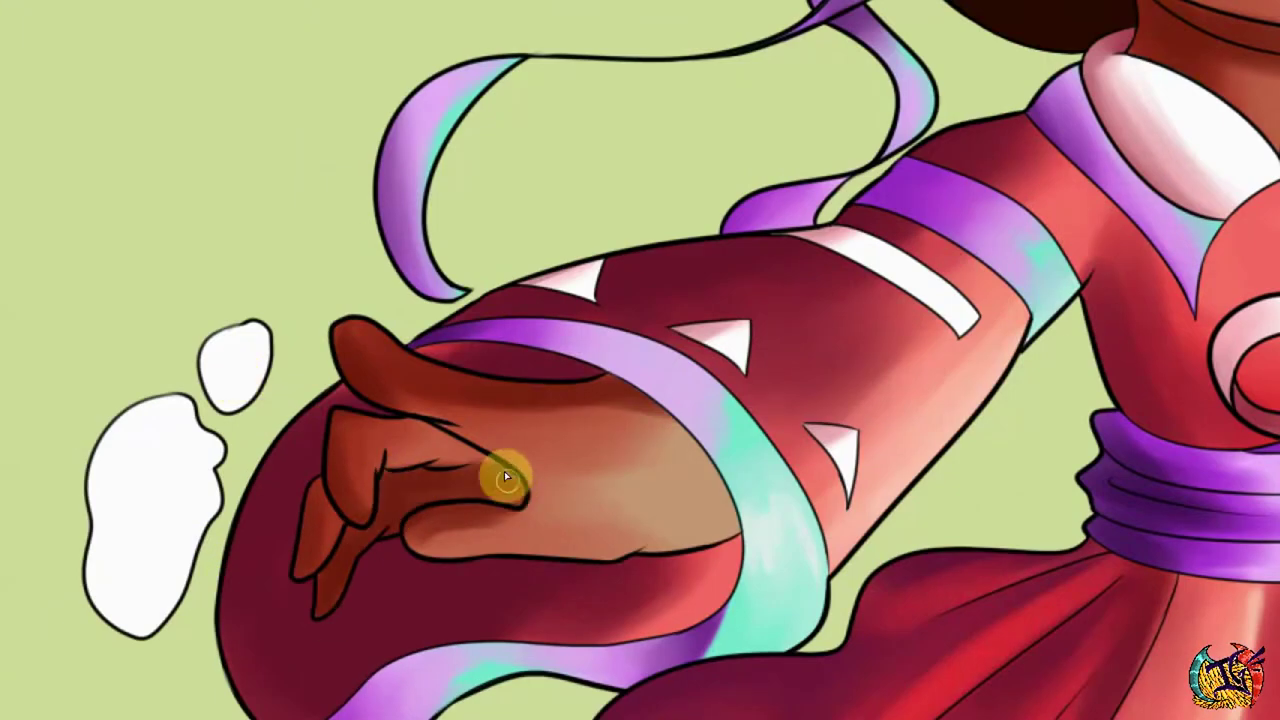
{"action": "left_click_drag", "start_coordinate": [509, 390], "coordinate": [448, 413]}
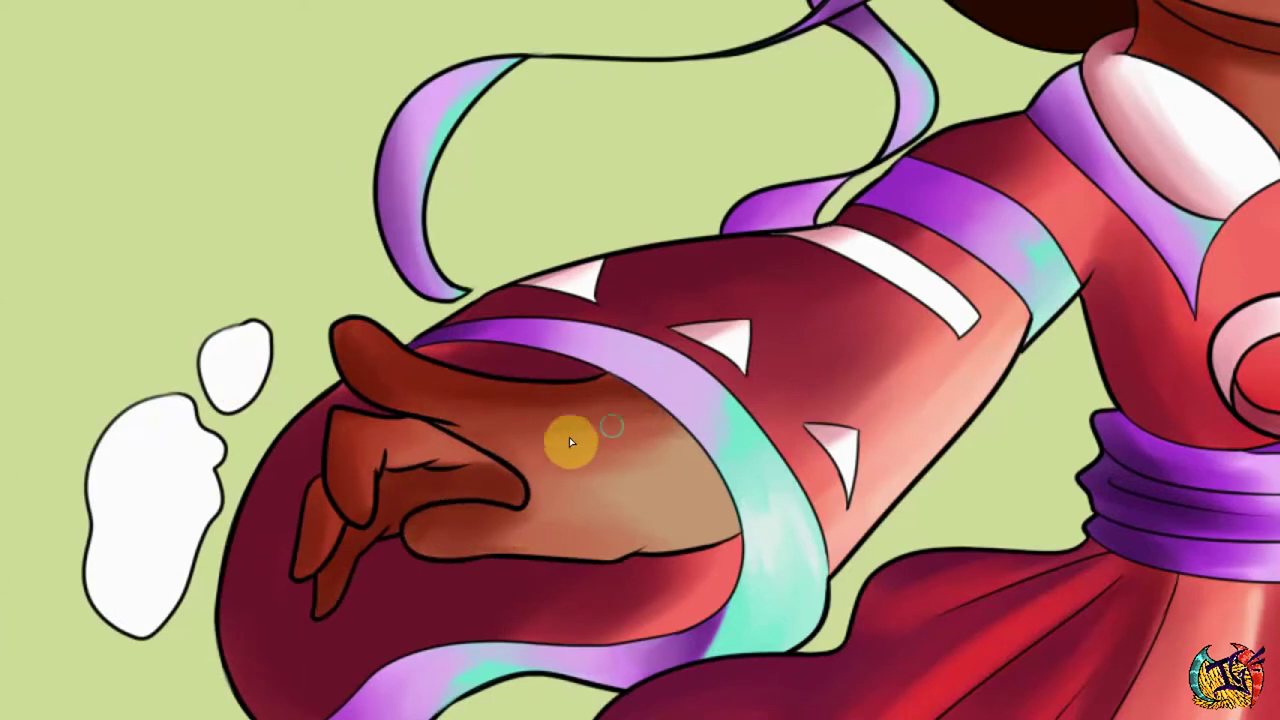
{"action": "key", "text": "ctrl+plus"}
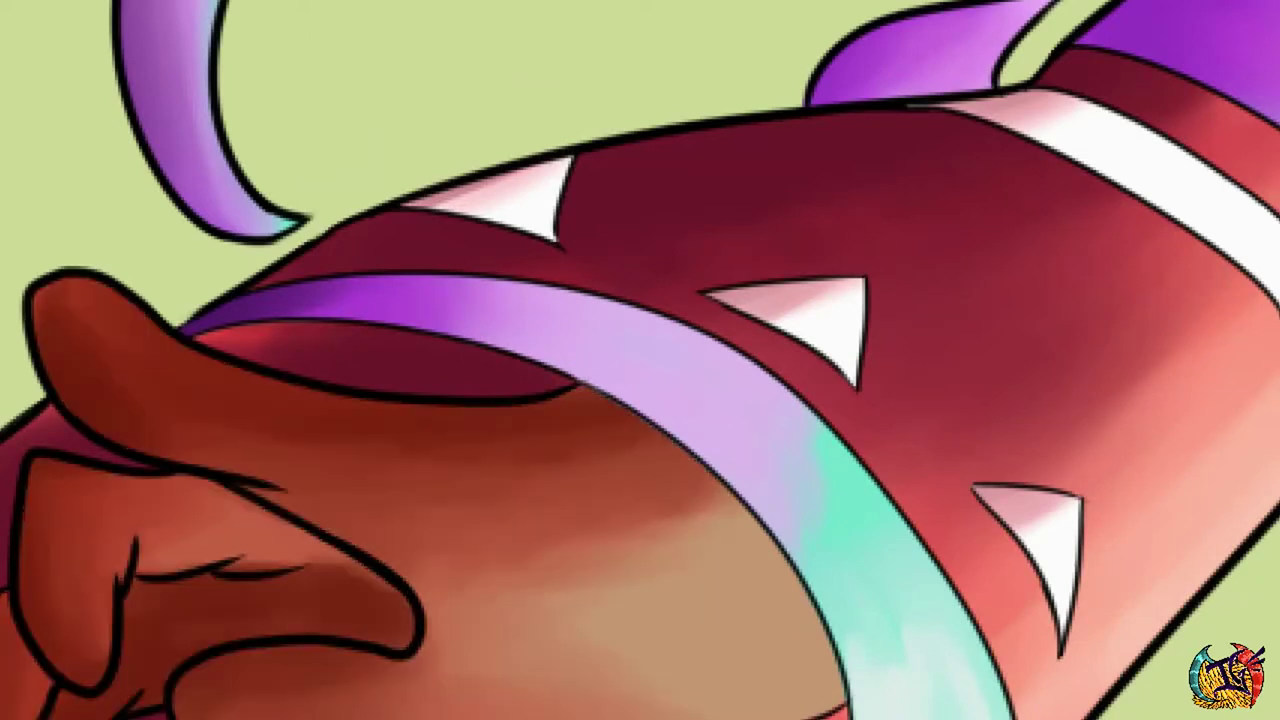
Brush lighter tones onto the hair beside the girl's temple.
{"action": "key", "text": "ctrl+minus"}
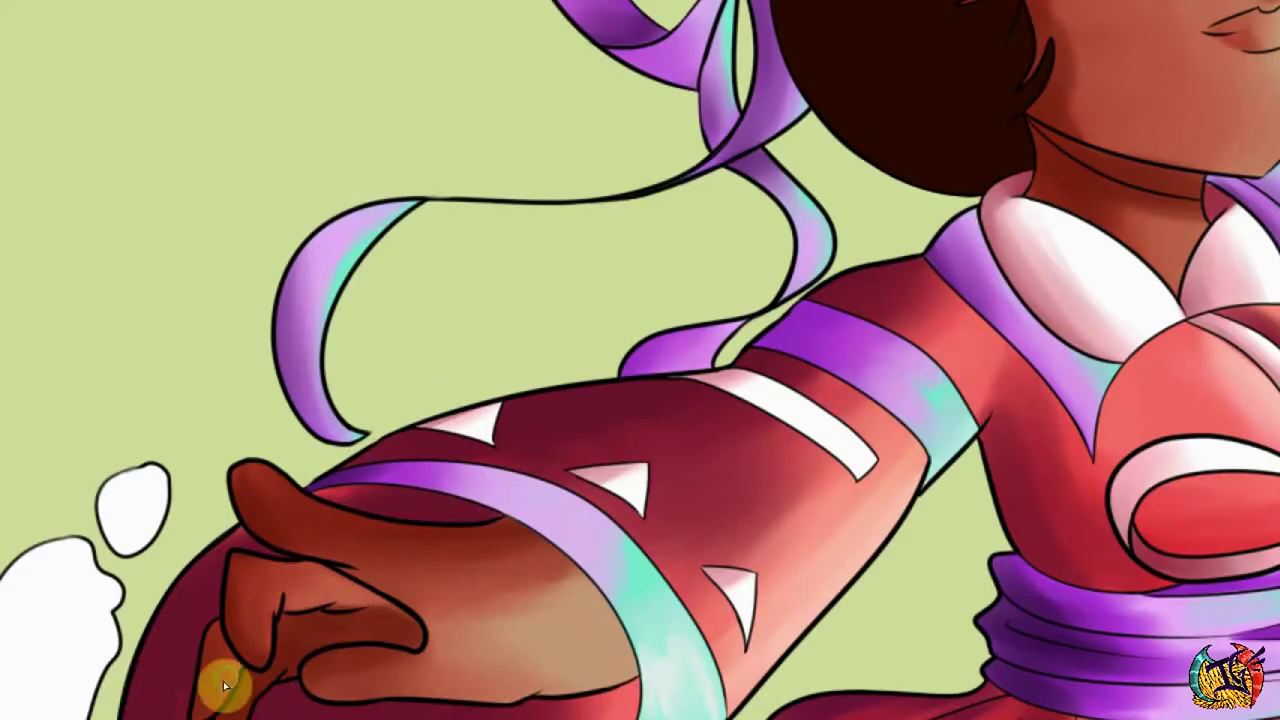
{"action": "scroll", "coordinate": [223, 674], "scroll_direction": "up", "scroll_amount": 5}
{"action": "key", "text": "ctrl+plus"}
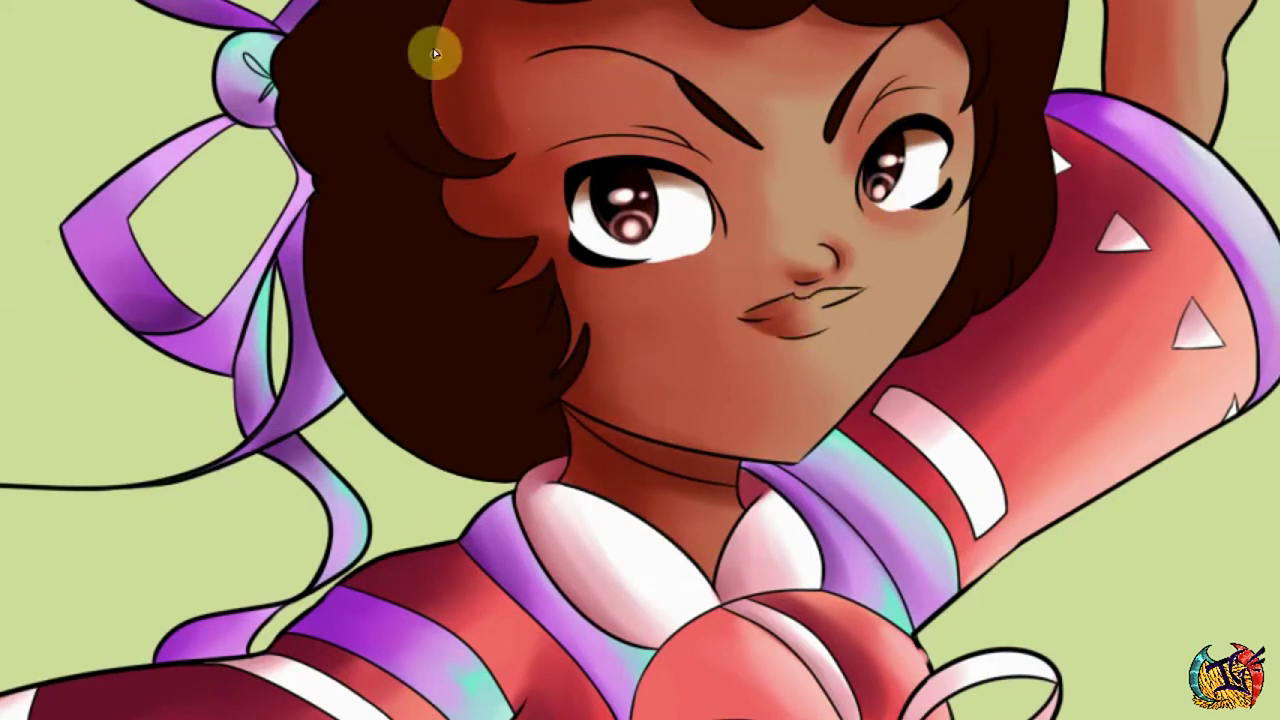
{"action": "mouse_move", "coordinate": [490, 60]}
{"action": "left_mouse_down"}
{"action": "mouse_move", "coordinate": [471, 29]}
{"action": "mouse_move", "coordinate": [531, 109]}
{"action": "mouse_move", "coordinate": [531, 194]}
{"action": "mouse_move", "coordinate": [498, 48]}
{"action": "mouse_move", "coordinate": [580, 134]}
{"action": "mouse_move", "coordinate": [866, 62]}
{"action": "mouse_move", "coordinate": [518, 204]}
{"action": "mouse_move", "coordinate": [643, 423]}
{"action": "left_mouse_up"}
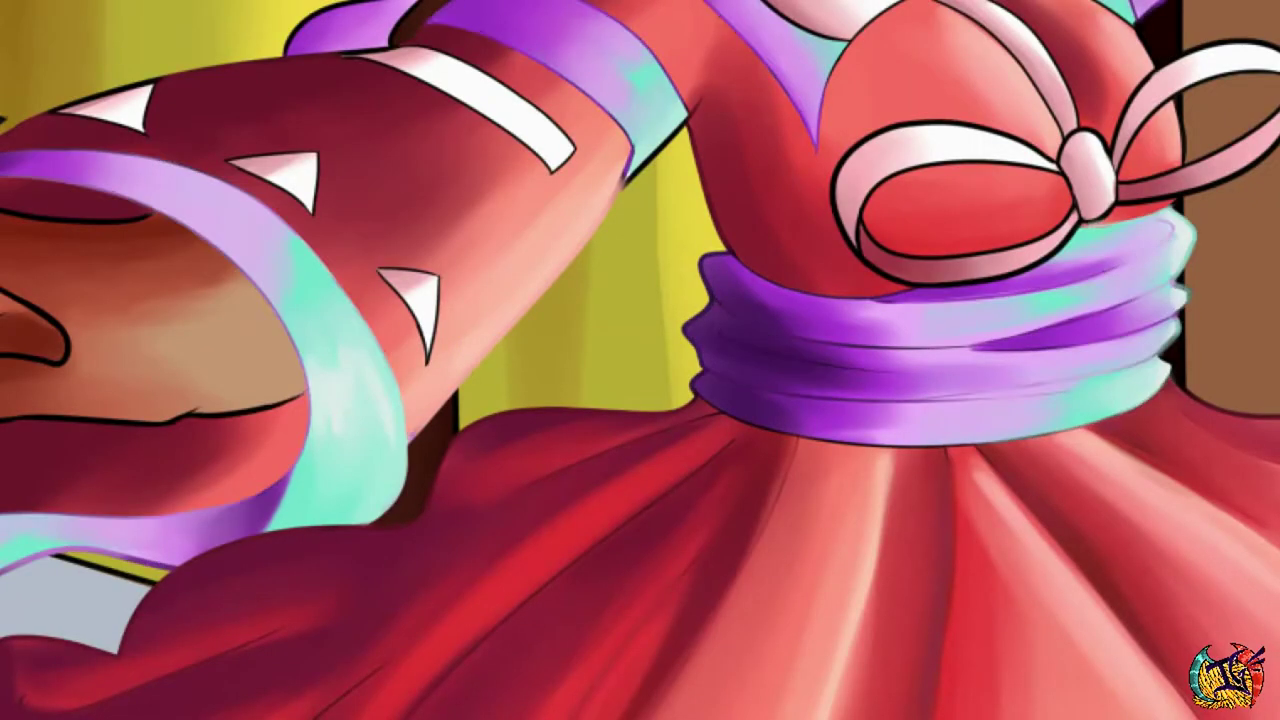
Save, then smooth purple shading along the sash's lower and right edges, covering the light line.
{"action": "key", "text": "ctrl+s"}
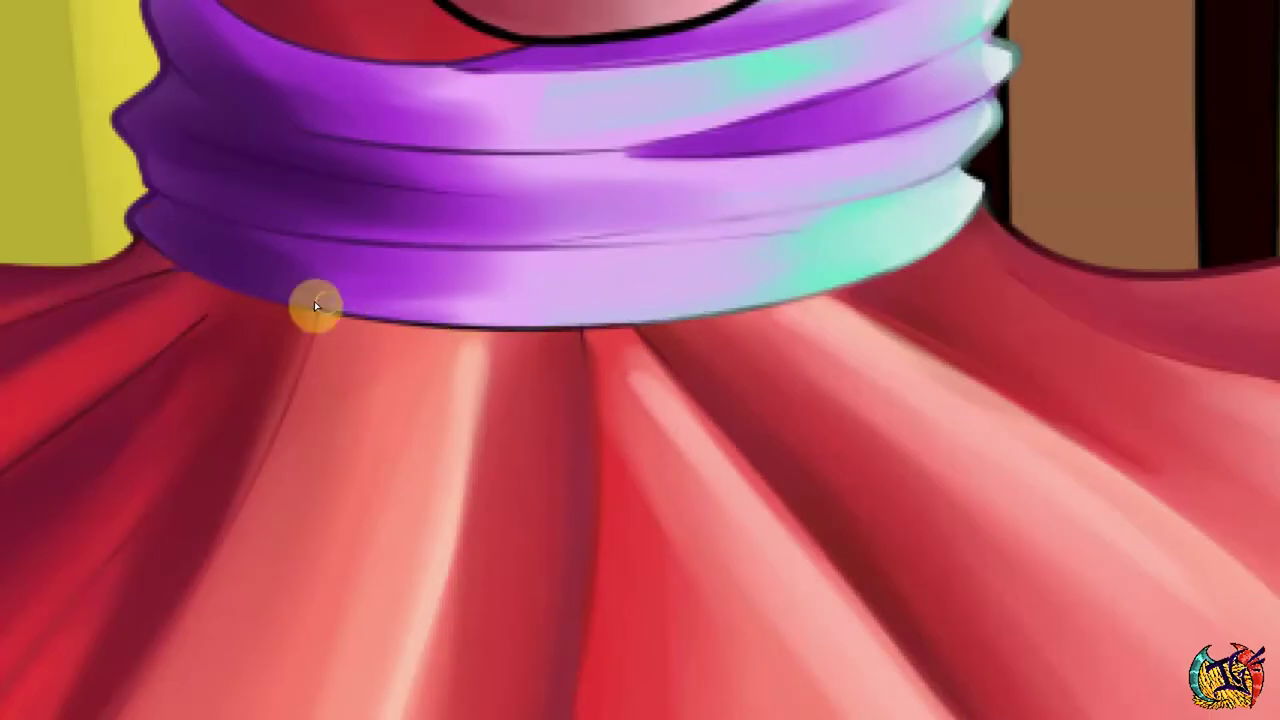
{"action": "left_click_drag", "start_coordinate": [314, 305], "coordinate": [520, 322]}
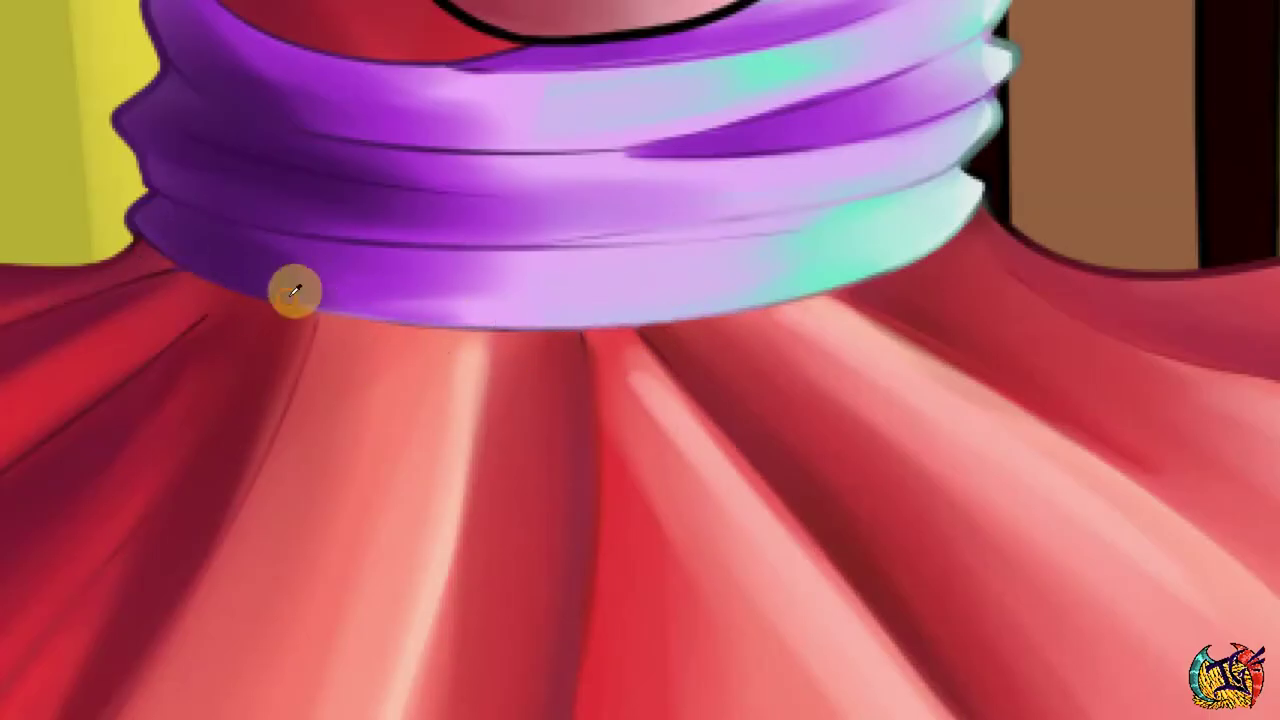
{"action": "mouse_move", "coordinate": [294, 291]}
{"action": "left_mouse_down"}
{"action": "mouse_move", "coordinate": [424, 326]}
{"action": "mouse_move", "coordinate": [540, 296]}
{"action": "mouse_move", "coordinate": [641, 341]}
{"action": "mouse_move", "coordinate": [729, 289]}
{"action": "left_mouse_up"}
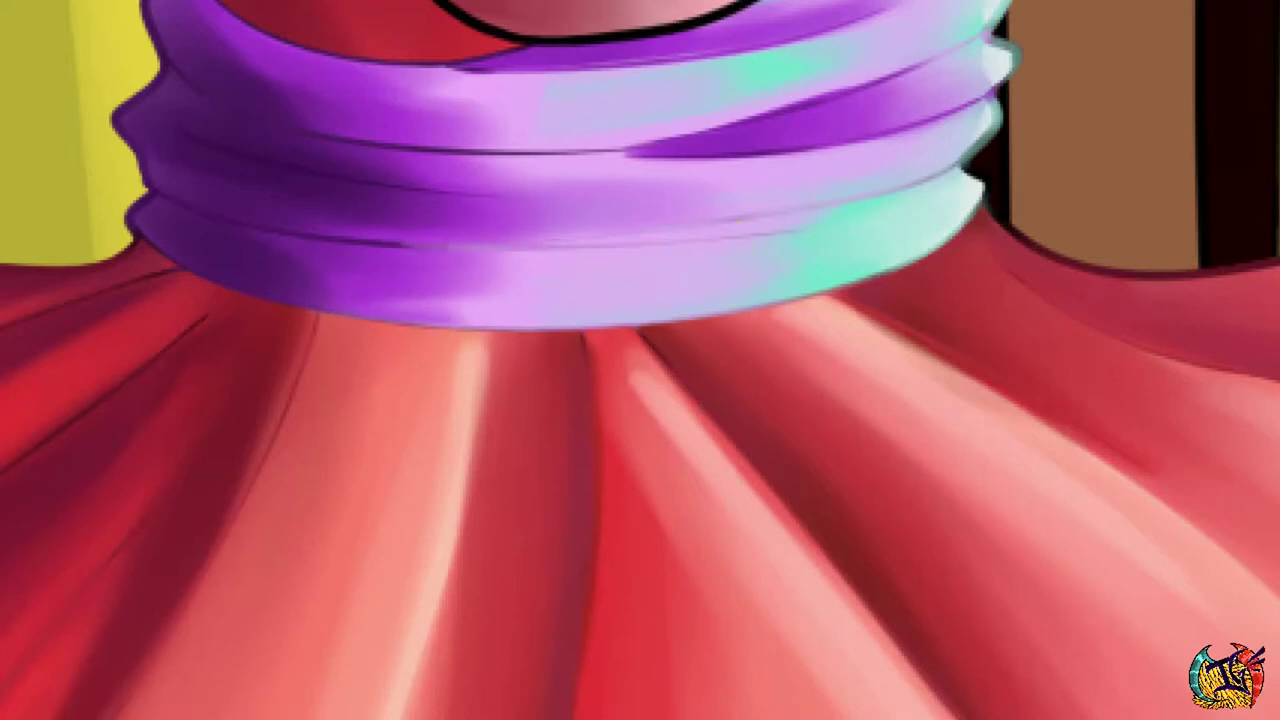
{"action": "left_click_drag", "start_coordinate": [560, 240], "coordinate": [923, 180]}
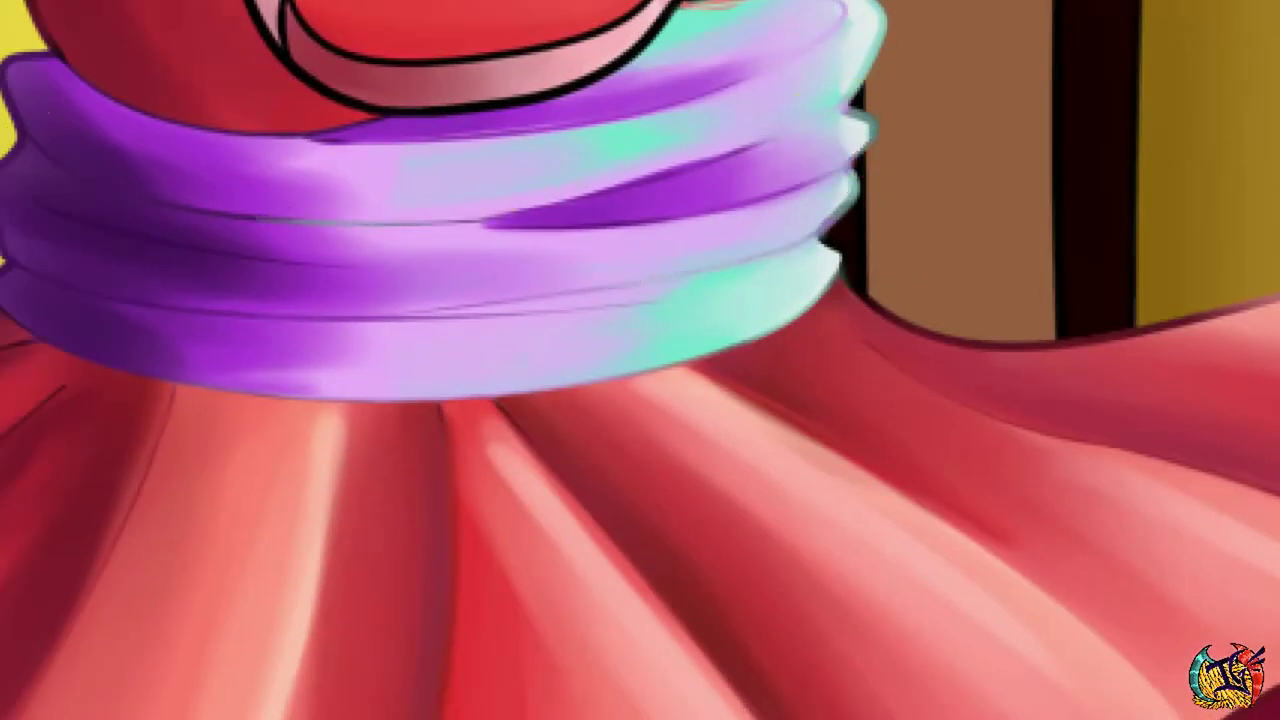
{"action": "left_click_drag", "start_coordinate": [480, 222], "coordinate": [206, 223]}
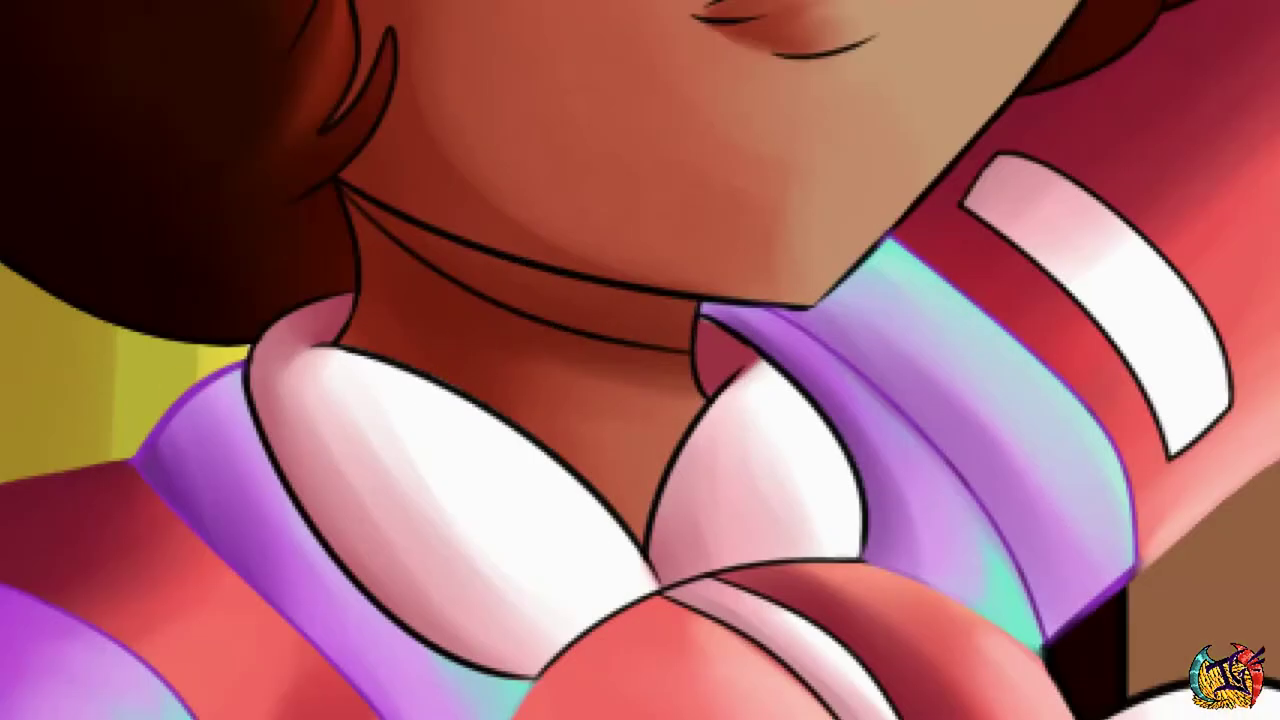
Brush white highlights onto the collar pieces and fill the left collar tip with pink.
{"action": "mouse_move", "coordinate": [578, 355]}
{"action": "left_mouse_down"}
{"action": "mouse_move", "coordinate": [625, 388]}
{"action": "mouse_move", "coordinate": [579, 355]}
{"action": "left_mouse_up"}
{"action": "left_click_drag", "start_coordinate": [380, 358], "coordinate": [295, 395]}
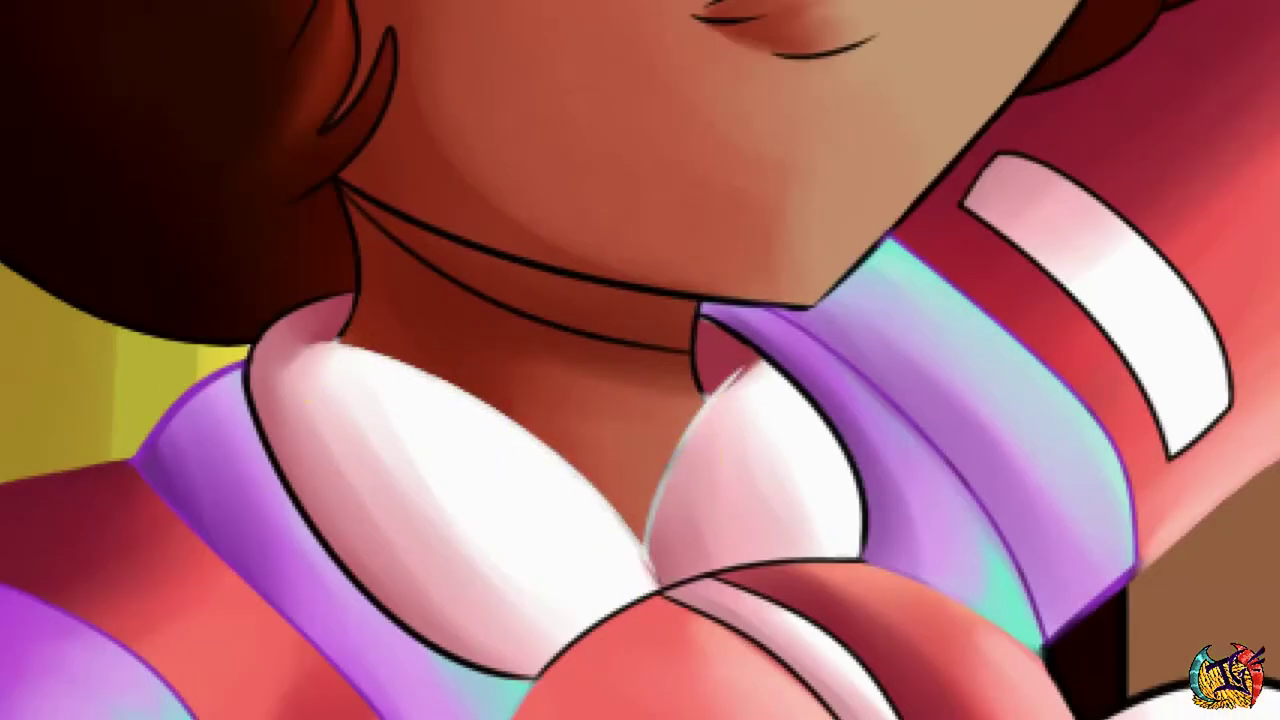
{"action": "mouse_move", "coordinate": [659, 586]}
{"action": "left_mouse_down"}
{"action": "mouse_move", "coordinate": [666, 514]}
{"action": "mouse_move", "coordinate": [700, 523]}
{"action": "mouse_move", "coordinate": [677, 529]}
{"action": "mouse_move", "coordinate": [728, 498]}
{"action": "left_mouse_up"}
{"action": "mouse_move", "coordinate": [820, 380]}
{"action": "left_mouse_down"}
{"action": "mouse_move", "coordinate": [771, 557]}
{"action": "mouse_move", "coordinate": [771, 353]}
{"action": "left_mouse_up"}
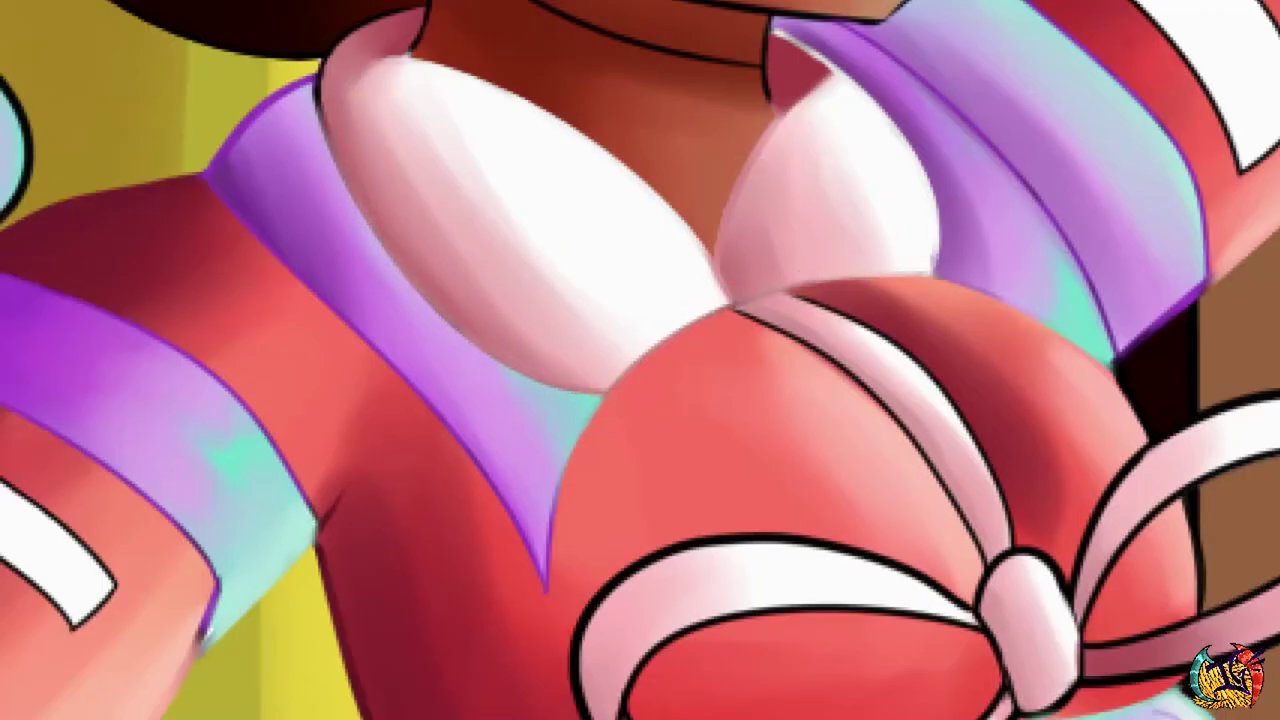
{"action": "left_click_drag", "start_coordinate": [371, 33], "coordinate": [336, 42]}
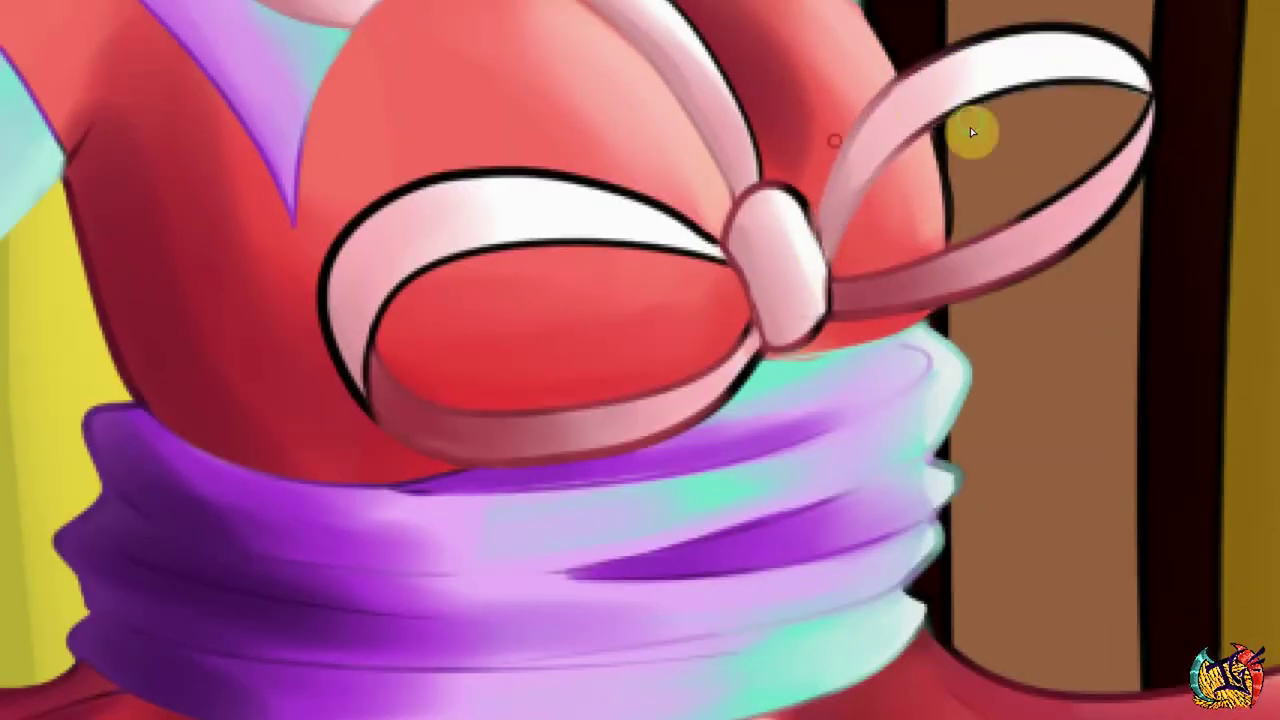
Paint over the bow's black outlines on the upper loop and strap, undoing the last stroke.
{"action": "mouse_move", "coordinate": [997, 231]}
{"action": "left_mouse_down"}
{"action": "mouse_move", "coordinate": [900, 113]}
{"action": "mouse_move", "coordinate": [902, 87]}
{"action": "mouse_move", "coordinate": [952, 52]}
{"action": "mouse_move", "coordinate": [924, 93]}
{"action": "mouse_move", "coordinate": [964, 45]}
{"action": "mouse_move", "coordinate": [984, 61]}
{"action": "mouse_move", "coordinate": [939, 60]}
{"action": "mouse_move", "coordinate": [1083, 122]}
{"action": "mouse_move", "coordinate": [1126, 62]}
{"action": "mouse_move", "coordinate": [1151, 148]}
{"action": "mouse_move", "coordinate": [1020, 222]}
{"action": "mouse_move", "coordinate": [893, 155]}
{"action": "mouse_move", "coordinate": [877, 170]}
{"action": "mouse_move", "coordinate": [937, 114]}
{"action": "mouse_move", "coordinate": [1140, 90]}
{"action": "mouse_move", "coordinate": [1092, 43]}
{"action": "mouse_move", "coordinate": [1121, 210]}
{"action": "mouse_move", "coordinate": [1013, 225]}
{"action": "mouse_move", "coordinate": [1099, 173]}
{"action": "mouse_move", "coordinate": [1061, 255]}
{"action": "mouse_move", "coordinate": [1152, 77]}
{"action": "mouse_move", "coordinate": [933, 285]}
{"action": "mouse_move", "coordinate": [882, 269]}
{"action": "mouse_move", "coordinate": [1118, 224]}
{"action": "mouse_move", "coordinate": [1057, 201]}
{"action": "mouse_move", "coordinate": [1126, 196]}
{"action": "mouse_move", "coordinate": [1033, 172]}
{"action": "mouse_move", "coordinate": [982, 14]}
{"action": "left_mouse_up"}
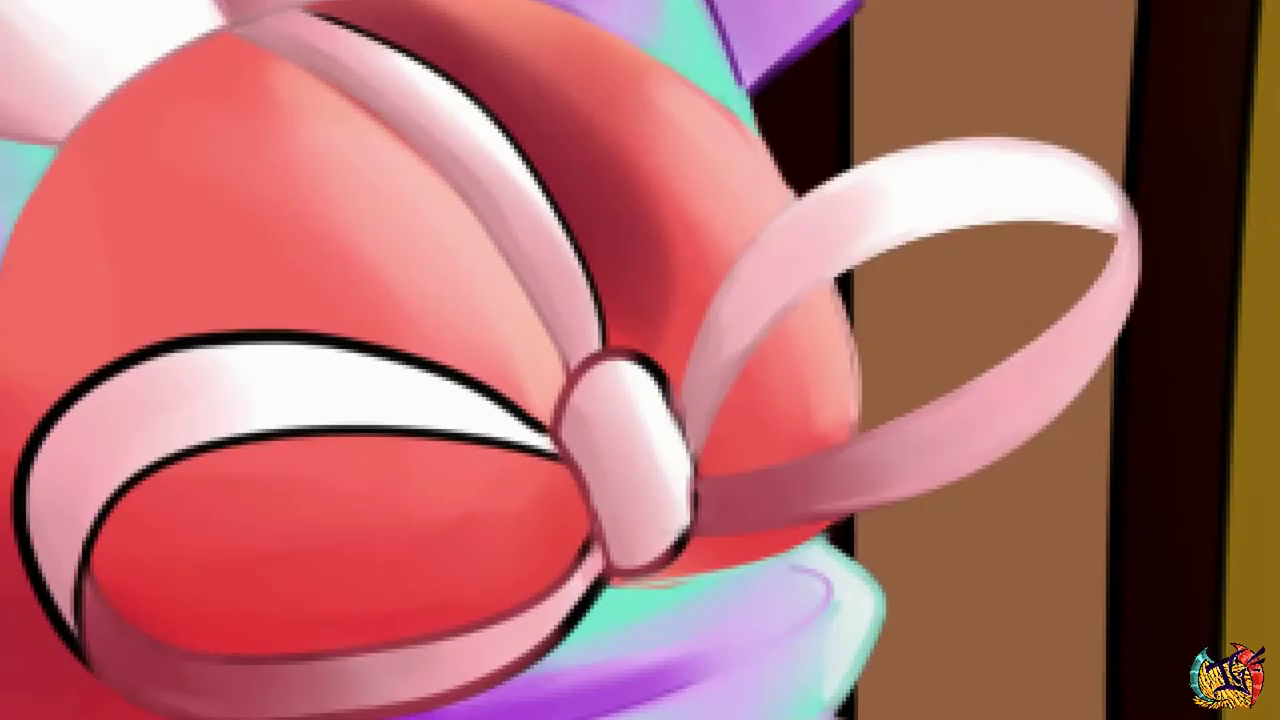
{"action": "mouse_move", "coordinate": [310, 12]}
{"action": "left_mouse_down"}
{"action": "mouse_move", "coordinate": [491, 120]}
{"action": "mouse_move", "coordinate": [323, 29]}
{"action": "mouse_move", "coordinate": [680, 437]}
{"action": "mouse_move", "coordinate": [668, 395]}
{"action": "left_mouse_up"}
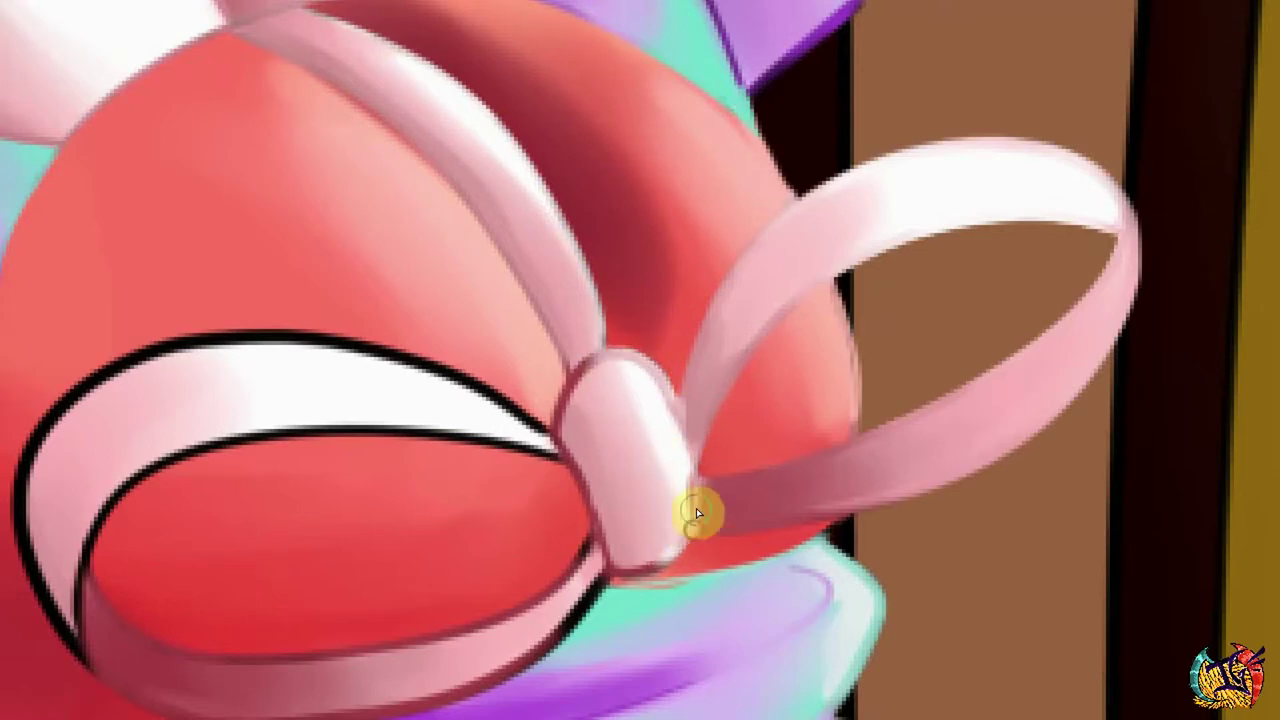
{"action": "scroll", "coordinate": [696, 508], "scroll_direction": "down", "scroll_amount": 2}
{"action": "scroll", "coordinate": [580, 341], "scroll_direction": "up", "scroll_amount": 2}
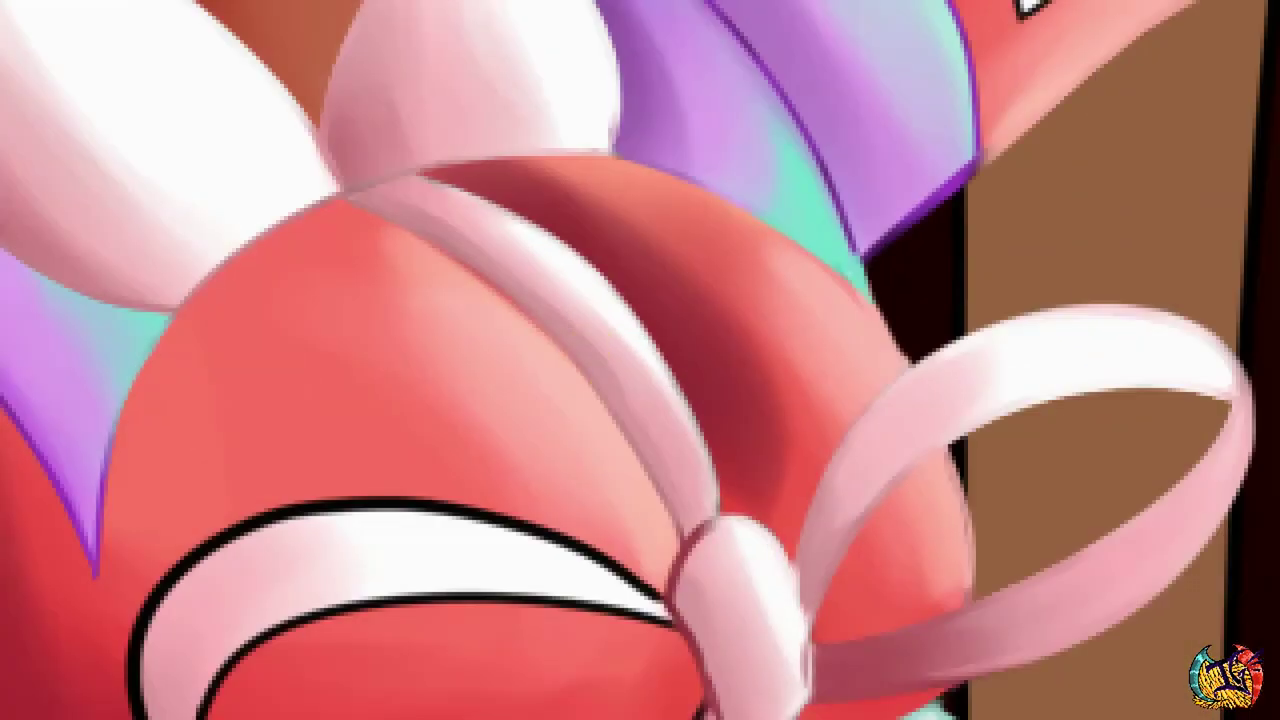
{"action": "left_click_drag", "start_coordinate": [802, 692], "coordinate": [806, 718]}
{"action": "key", "text": "ctrl+z"}
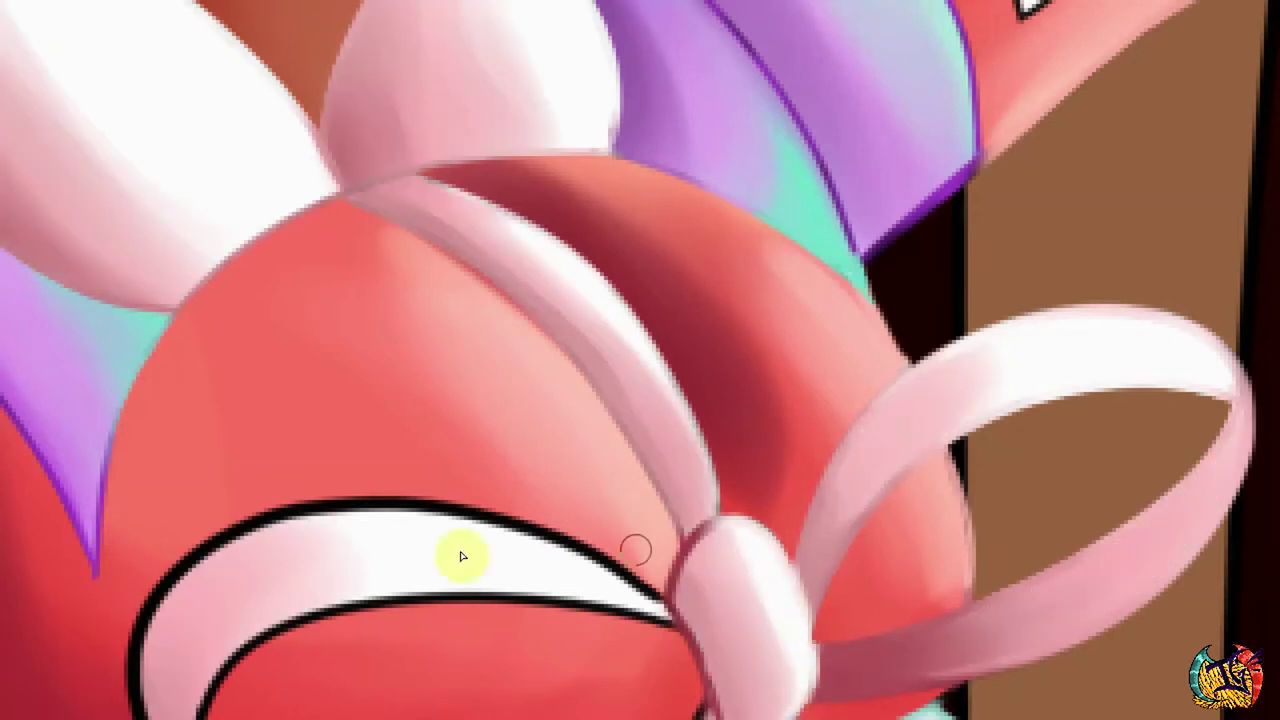
Repaint the ribbon edges with highlights on the left loop and fuller shading below the knot.
{"action": "left_click_drag", "start_coordinate": [457, 551], "coordinate": [137, 617]}
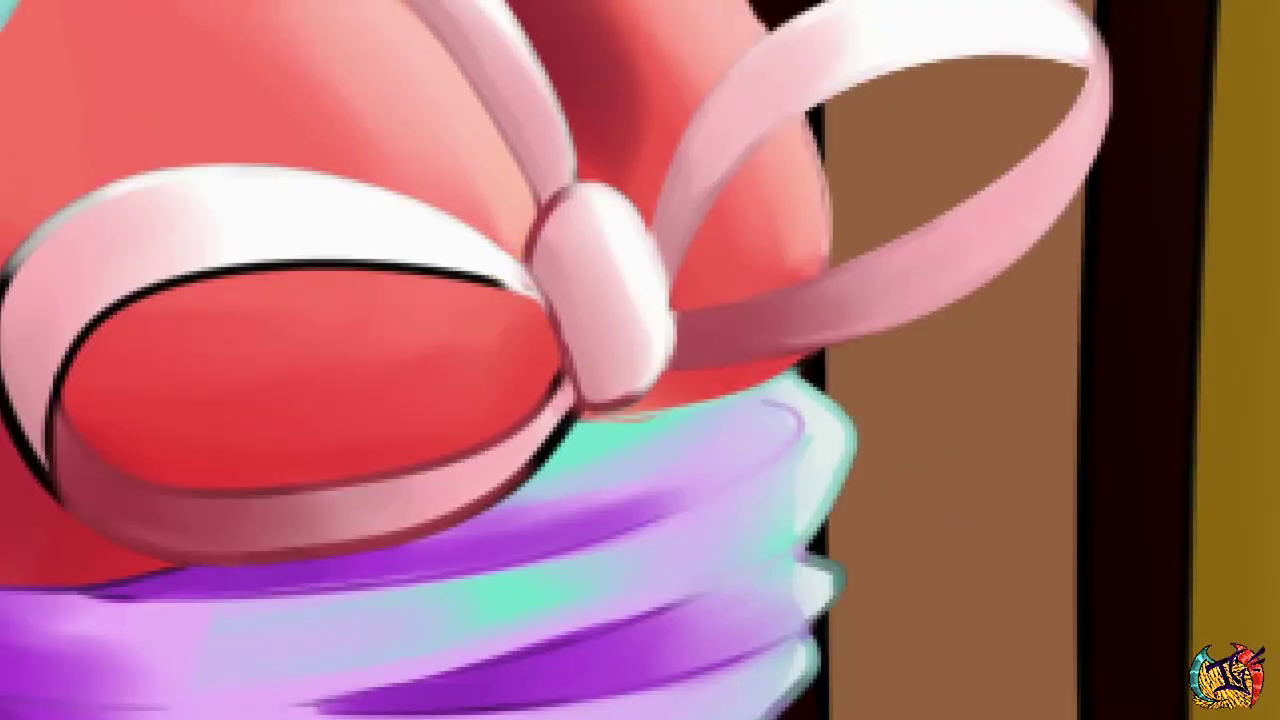
{"action": "left_click", "coordinate": [520, 275]}
{"action": "mouse_move", "coordinate": [512, 280]}
{"action": "left_mouse_down"}
{"action": "mouse_move", "coordinate": [420, 280]}
{"action": "mouse_move", "coordinate": [77, 335]}
{"action": "mouse_move", "coordinate": [90, 245]}
{"action": "mouse_move", "coordinate": [44, 296]}
{"action": "left_mouse_up"}
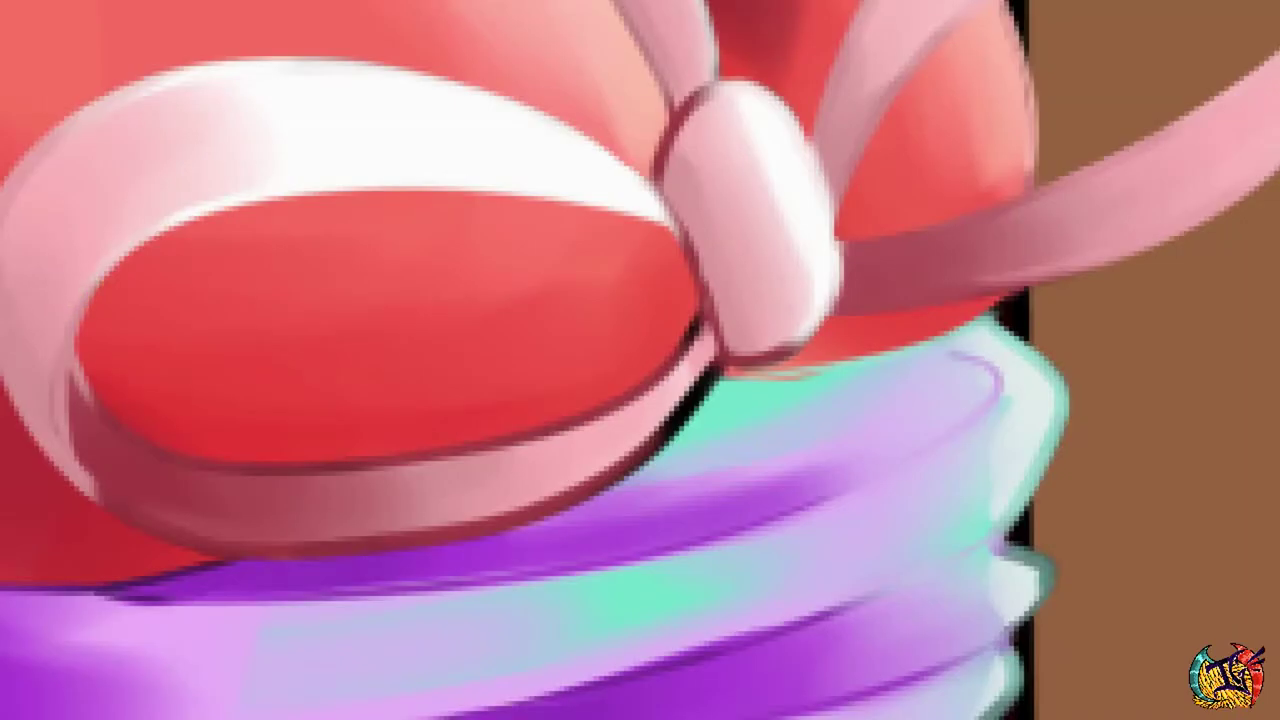
{"action": "left_click_drag", "start_coordinate": [50, 370], "coordinate": [46, 438]}
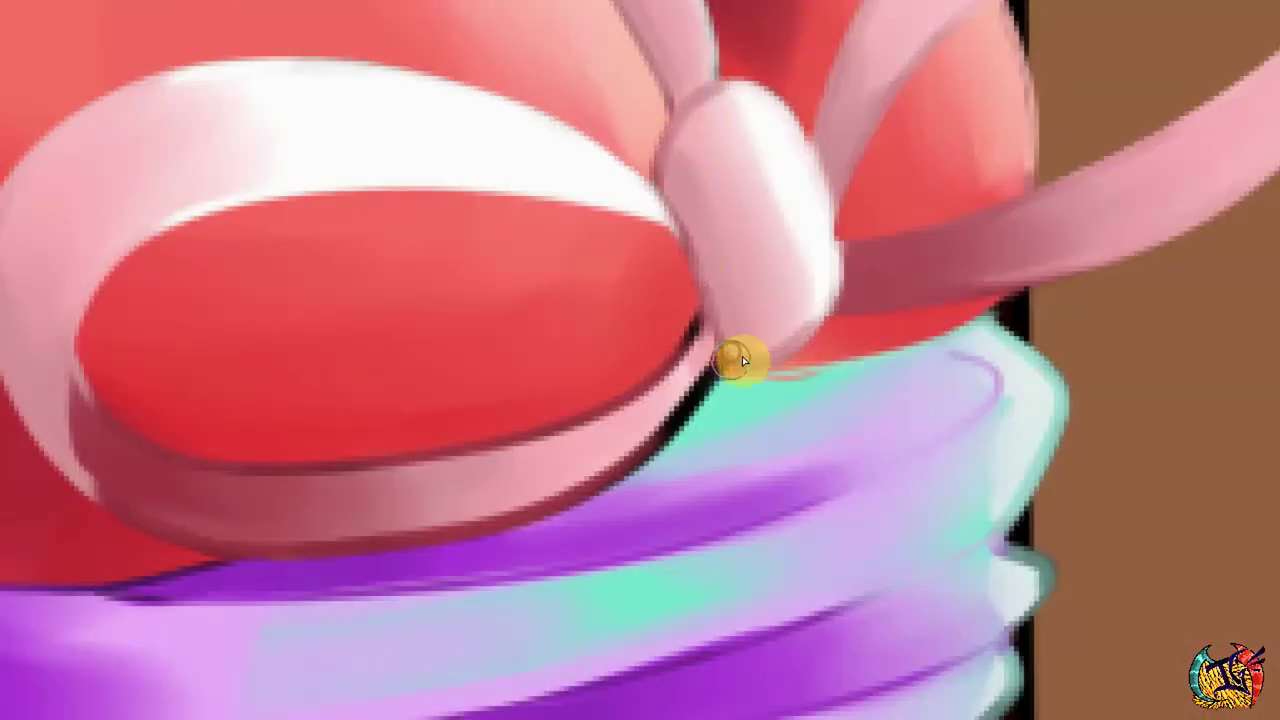
{"action": "mouse_move", "coordinate": [740, 357]}
{"action": "left_mouse_down"}
{"action": "mouse_move", "coordinate": [680, 350]}
{"action": "mouse_move", "coordinate": [660, 445]}
{"action": "left_mouse_up"}
{"action": "mouse_move", "coordinate": [717, 360]}
{"action": "left_mouse_down"}
{"action": "mouse_move", "coordinate": [590, 440]}
{"action": "mouse_move", "coordinate": [671, 361]}
{"action": "mouse_move", "coordinate": [656, 390]}
{"action": "mouse_move", "coordinate": [476, 538]}
{"action": "mouse_move", "coordinate": [526, 478]}
{"action": "mouse_move", "coordinate": [476, 454]}
{"action": "mouse_move", "coordinate": [641, 453]}
{"action": "mouse_move", "coordinate": [476, 437]}
{"action": "mouse_move", "coordinate": [256, 450]}
{"action": "mouse_move", "coordinate": [408, 528]}
{"action": "mouse_move", "coordinate": [625, 455]}
{"action": "mouse_move", "coordinate": [520, 505]}
{"action": "left_mouse_up"}
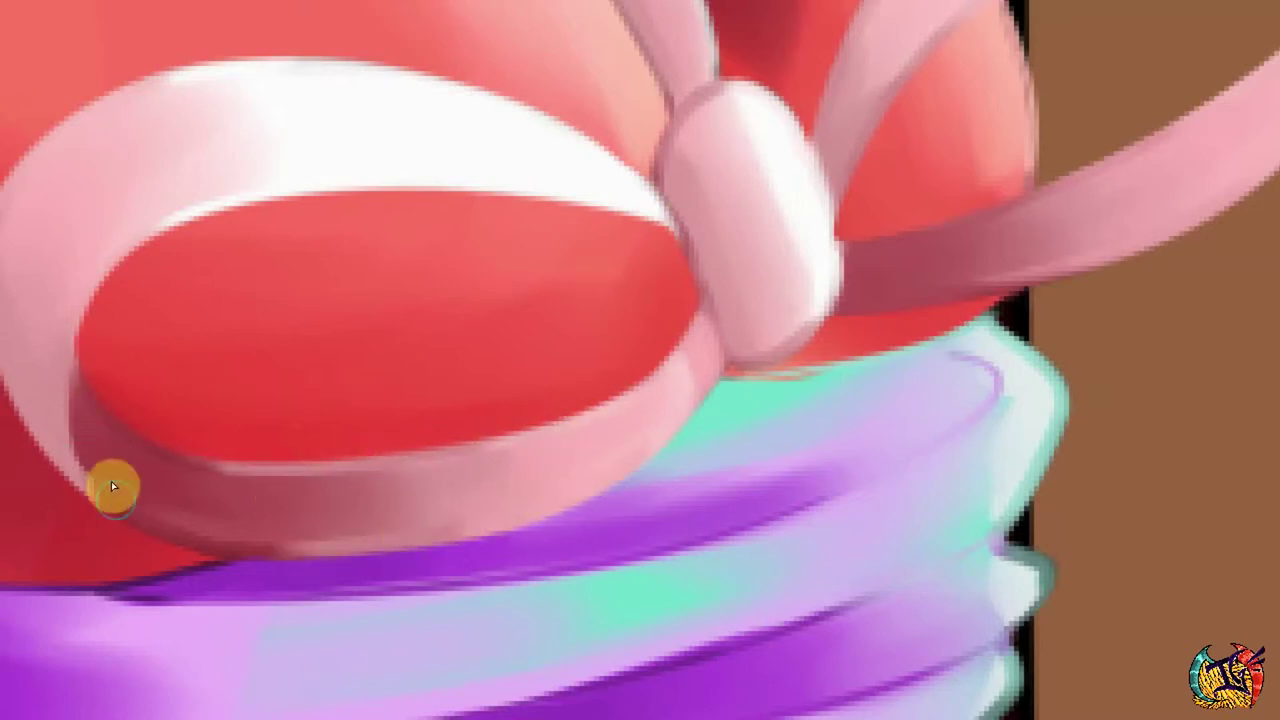
{"action": "scroll", "coordinate": [134, 453], "scroll_direction": "down", "scroll_amount": 3}
{"action": "left_click_drag", "start_coordinate": [689, 100], "coordinate": [689, 277]}
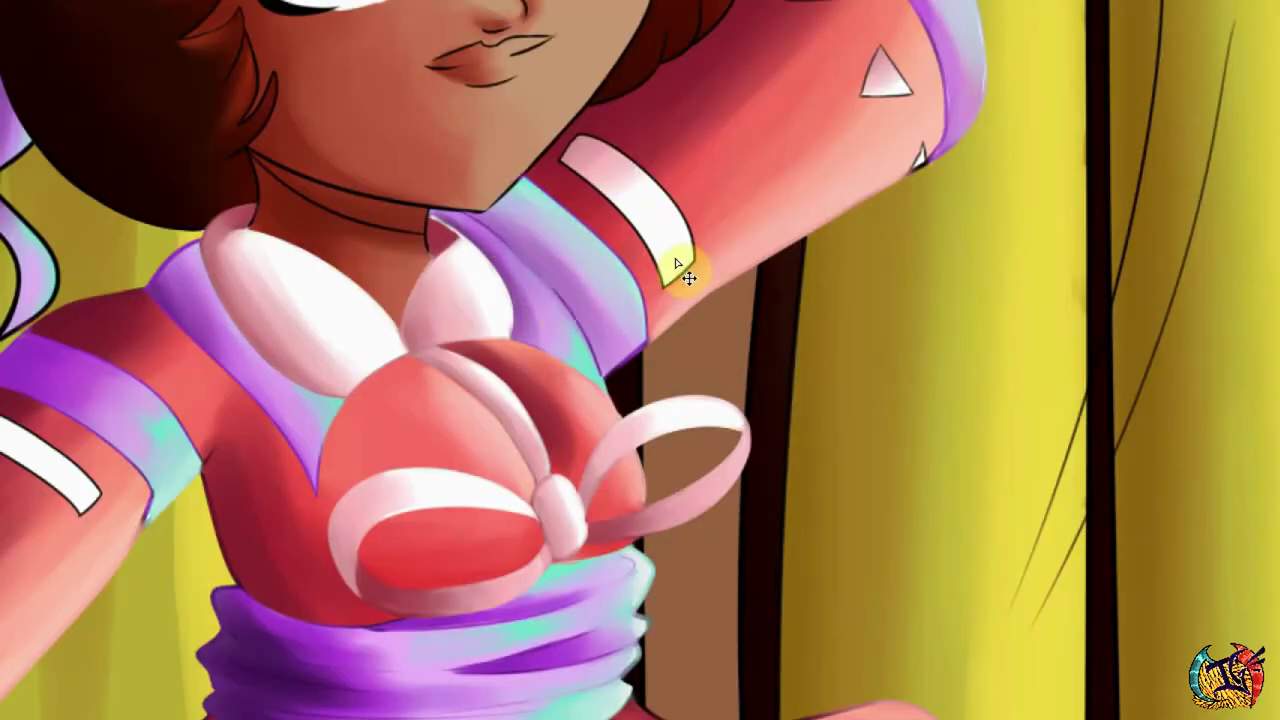
Add highlights along the arm and paint away the dark outline on the leg.
{"action": "scroll", "coordinate": [465, 198], "scroll_direction": "up", "scroll_amount": 3}
{"action": "scroll", "coordinate": [495, 291], "scroll_direction": "down", "scroll_amount": 5}
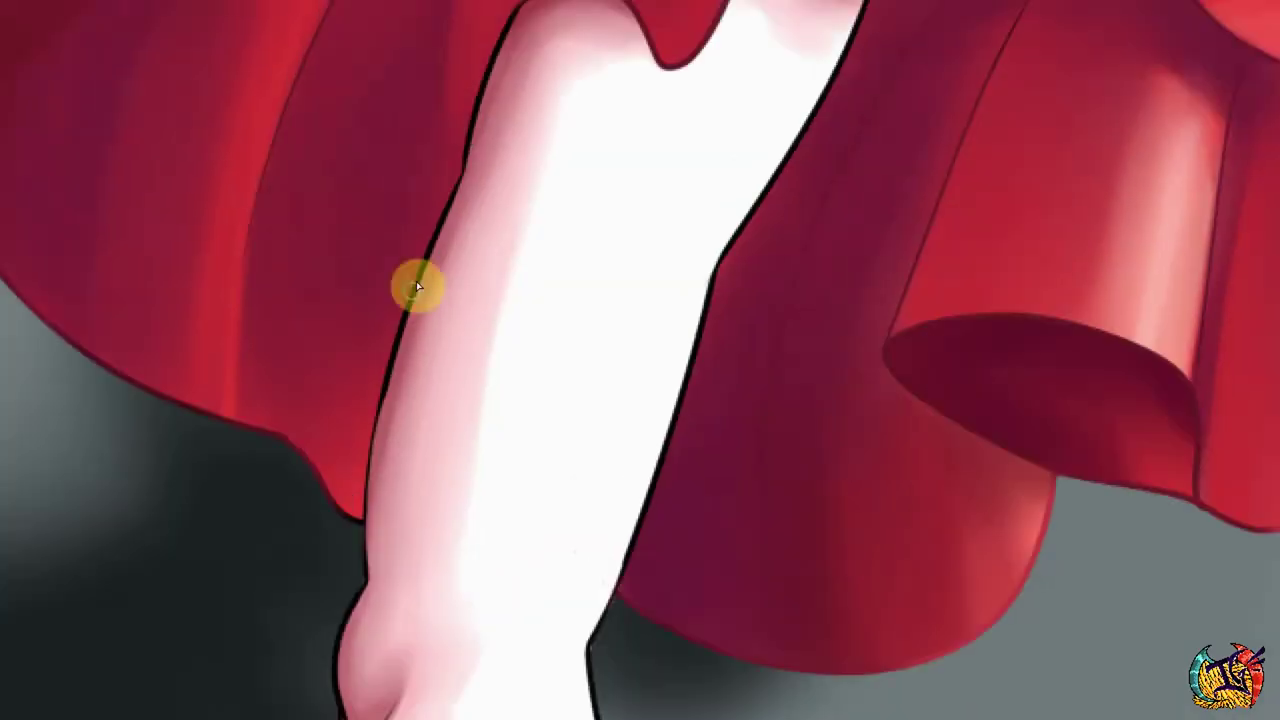
{"action": "mouse_move", "coordinate": [414, 286]}
{"action": "left_mouse_down"}
{"action": "mouse_move", "coordinate": [409, 443]}
{"action": "mouse_move", "coordinate": [391, 446]}
{"action": "mouse_move", "coordinate": [517, 25]}
{"action": "left_mouse_up"}
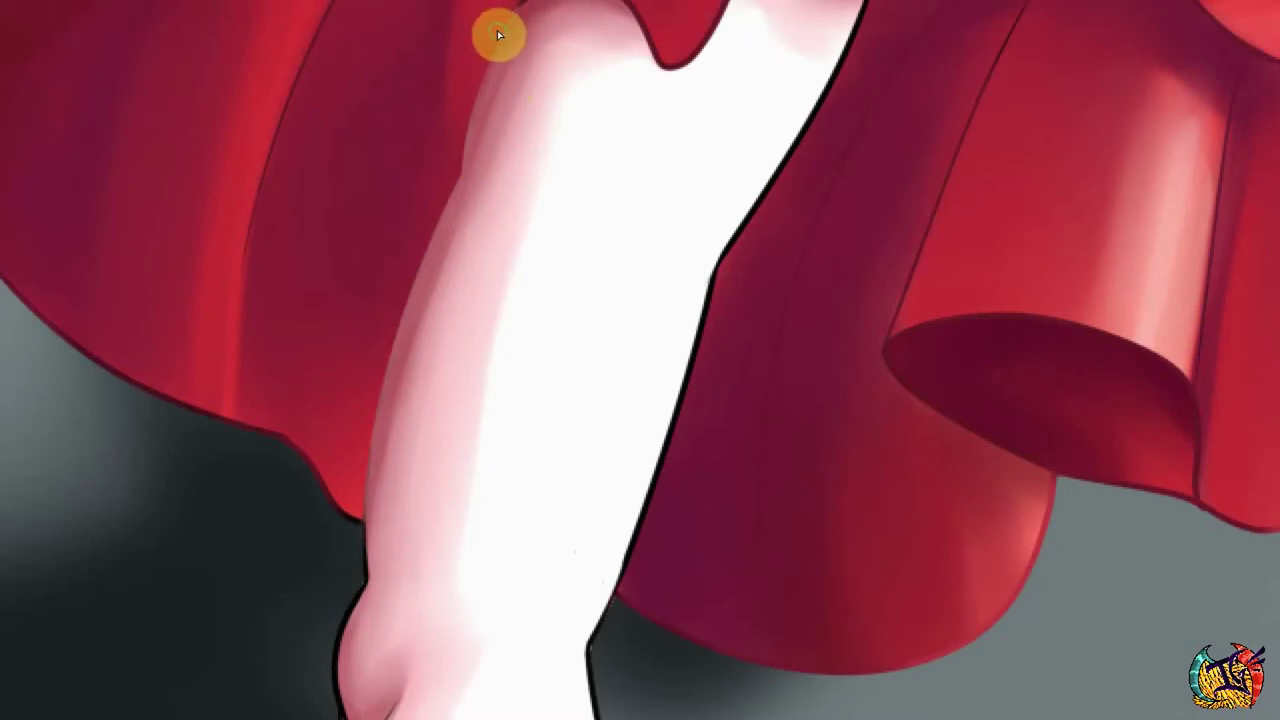
{"action": "scroll", "coordinate": [497, 35], "scroll_direction": "down", "scroll_amount": 5}
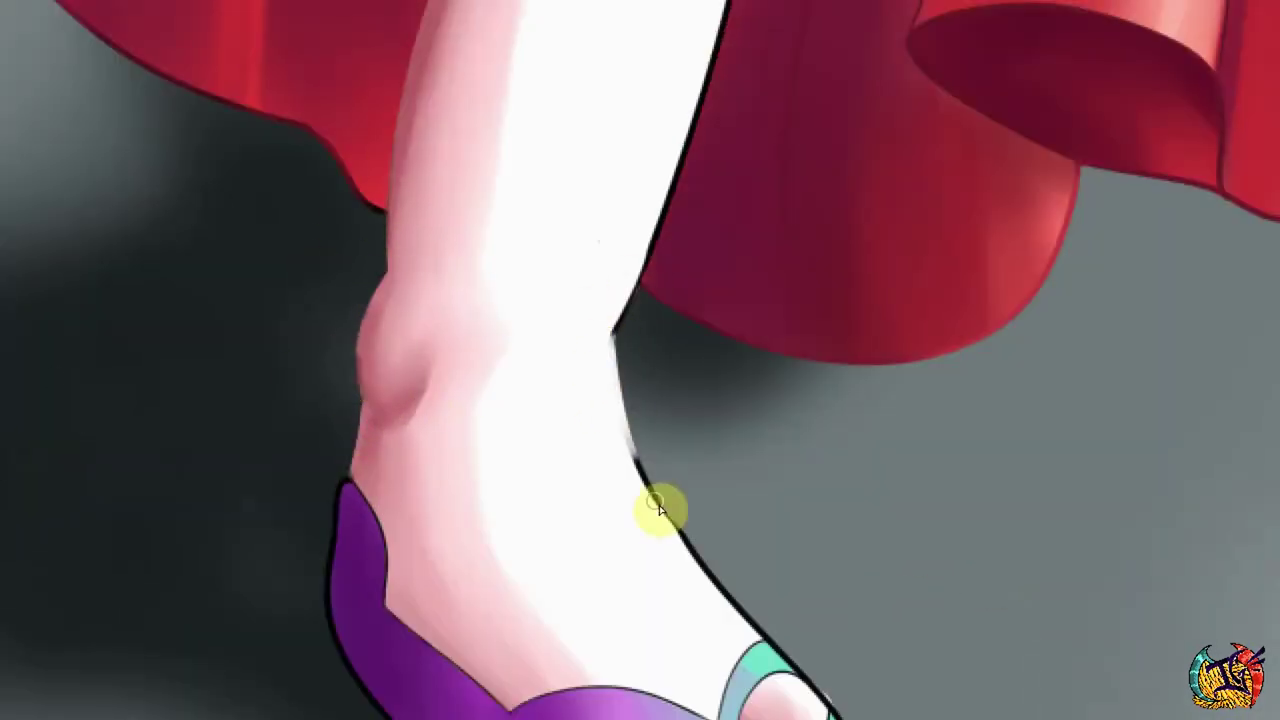
{"action": "left_click_drag", "start_coordinate": [651, 509], "coordinate": [745, 625]}
{"action": "left_click_drag", "start_coordinate": [586, 334], "coordinate": [690, 110]}
{"action": "scroll", "coordinate": [644, 277], "scroll_direction": "up", "scroll_amount": 5}
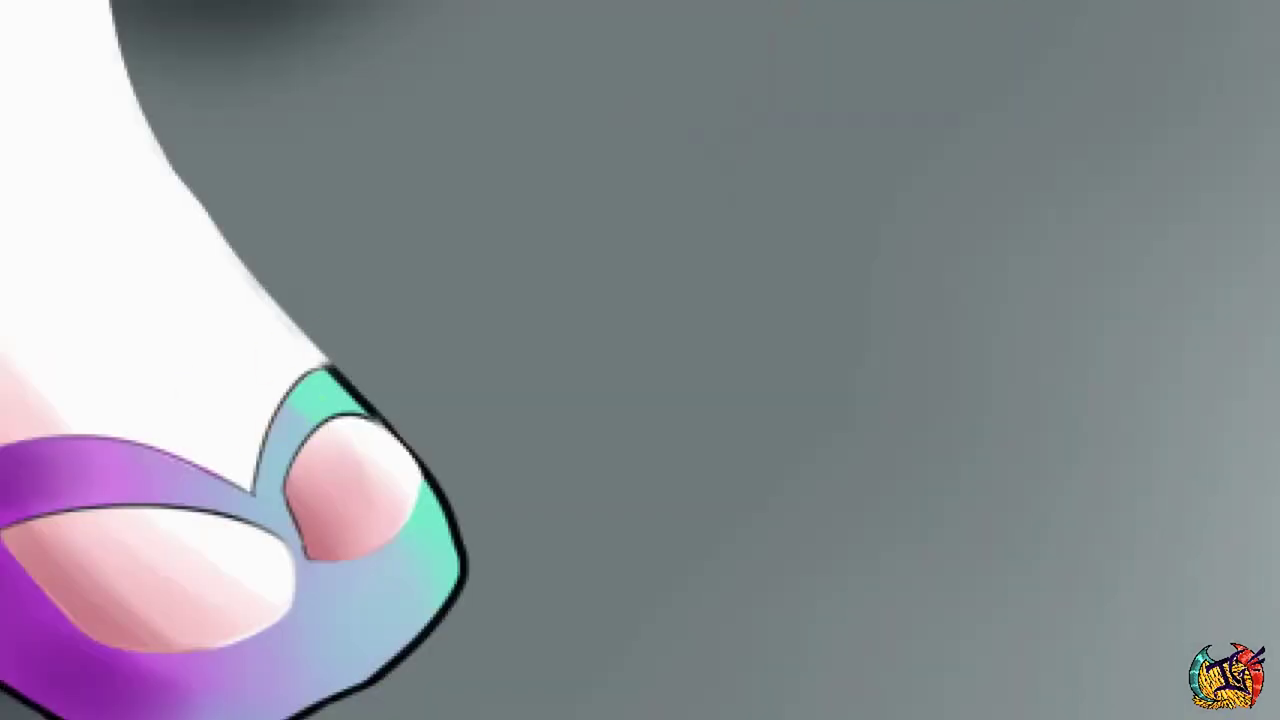
Clean up the teal strap's outlines and paint over the sole's bottom edge in soft purple.
{"action": "left_click_drag", "start_coordinate": [325, 367], "coordinate": [383, 411]}
{"action": "left_click_drag", "start_coordinate": [421, 455], "coordinate": [371, 402]}
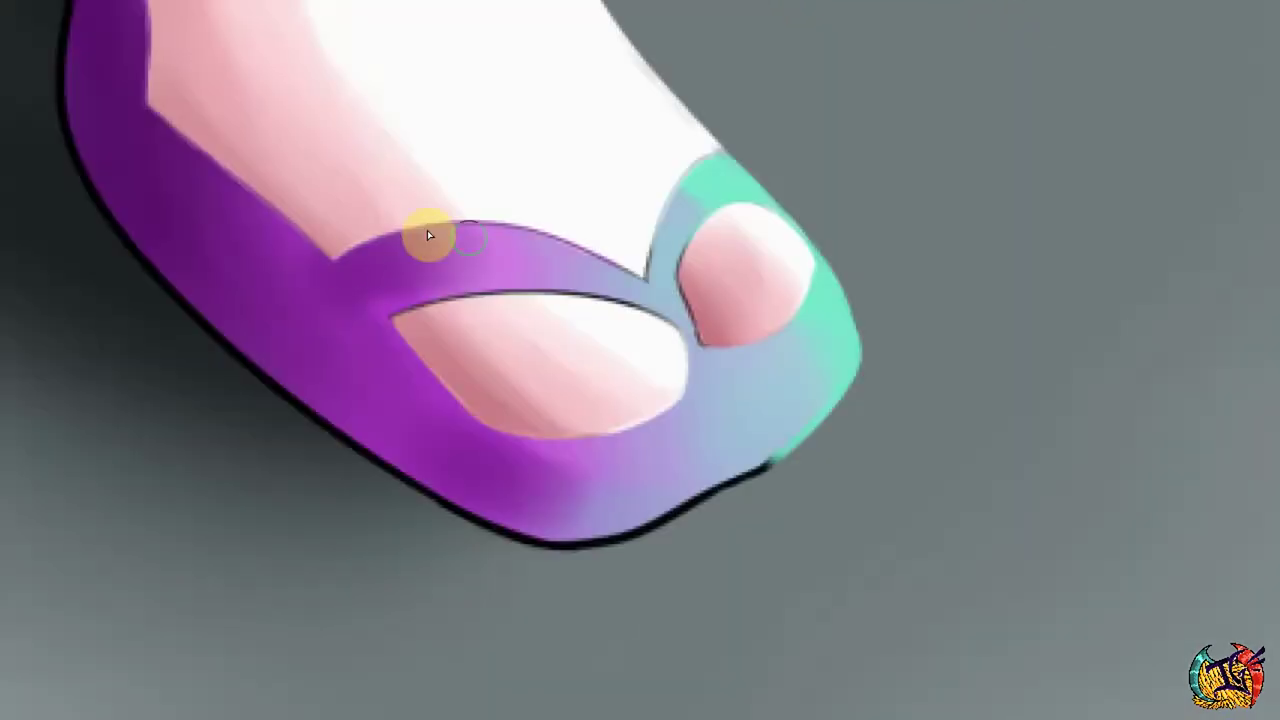
{"action": "left_click_drag", "start_coordinate": [10, 525], "coordinate": [205, 520]}
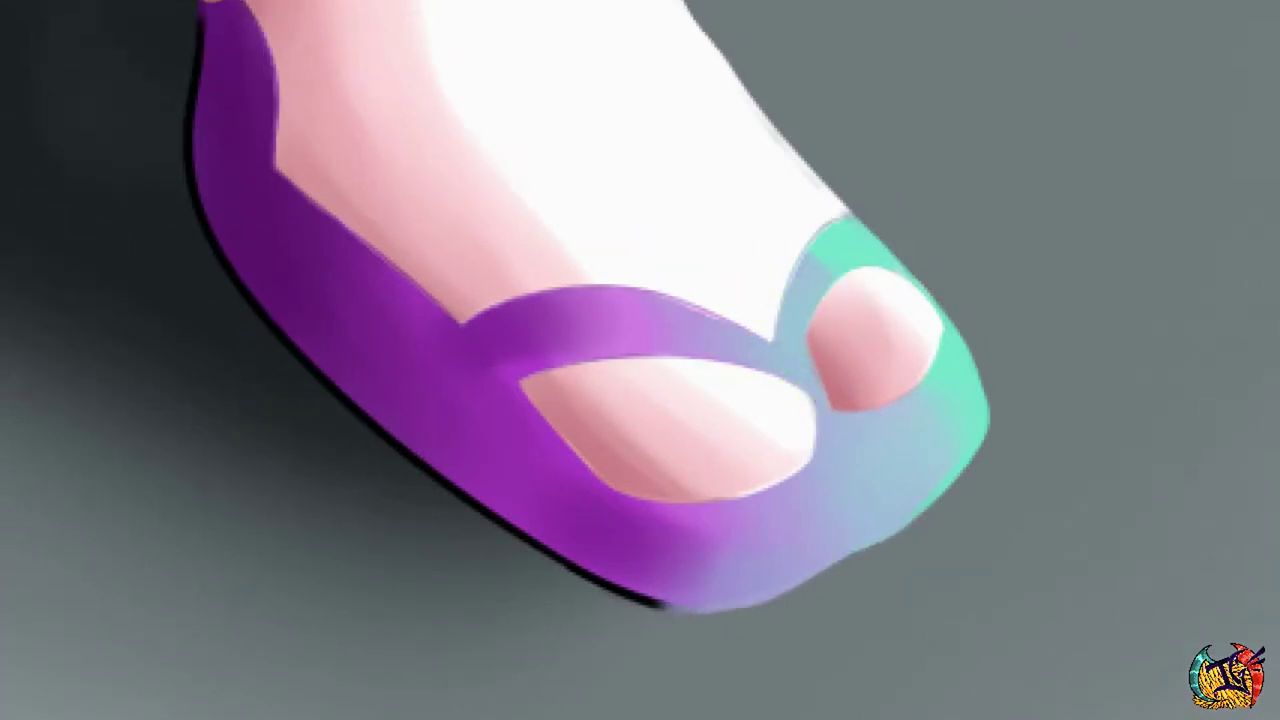
{"action": "mouse_move", "coordinate": [155, 212]}
{"action": "left_mouse_down"}
{"action": "mouse_move", "coordinate": [314, 343]}
{"action": "mouse_move", "coordinate": [294, 349]}
{"action": "left_mouse_up"}
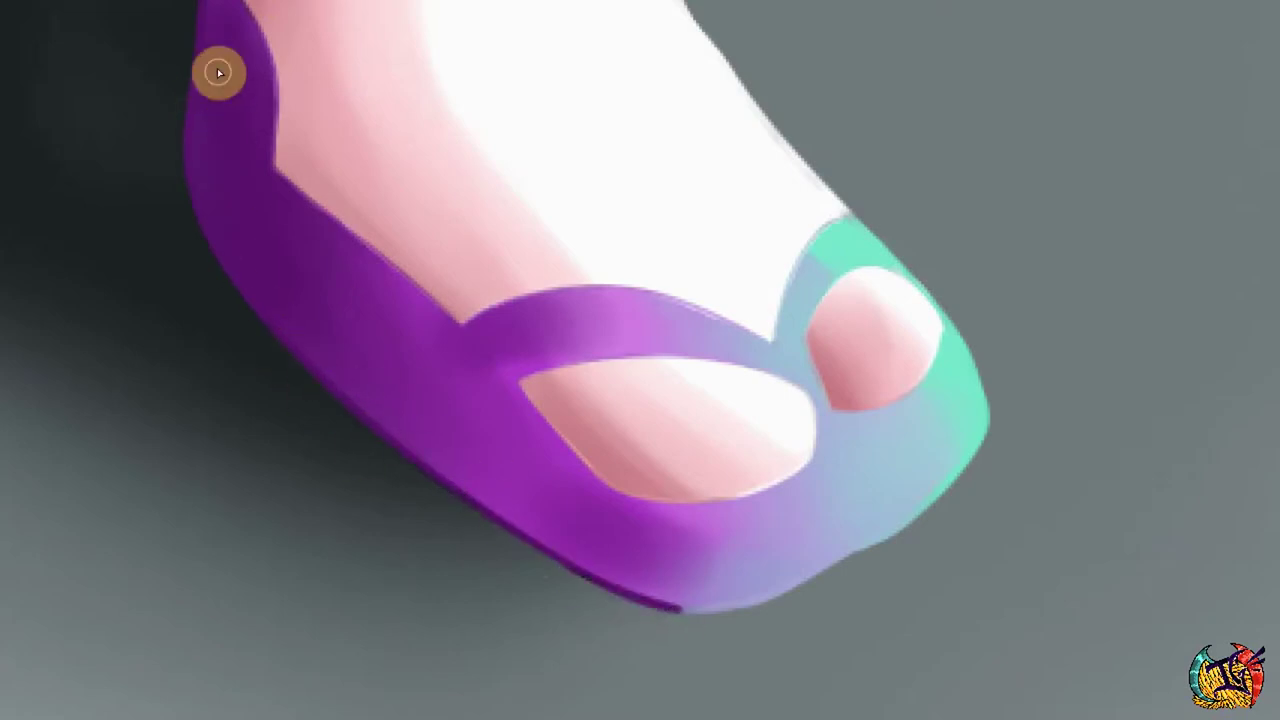
{"action": "left_click_drag", "start_coordinate": [480, 505], "coordinate": [696, 585]}
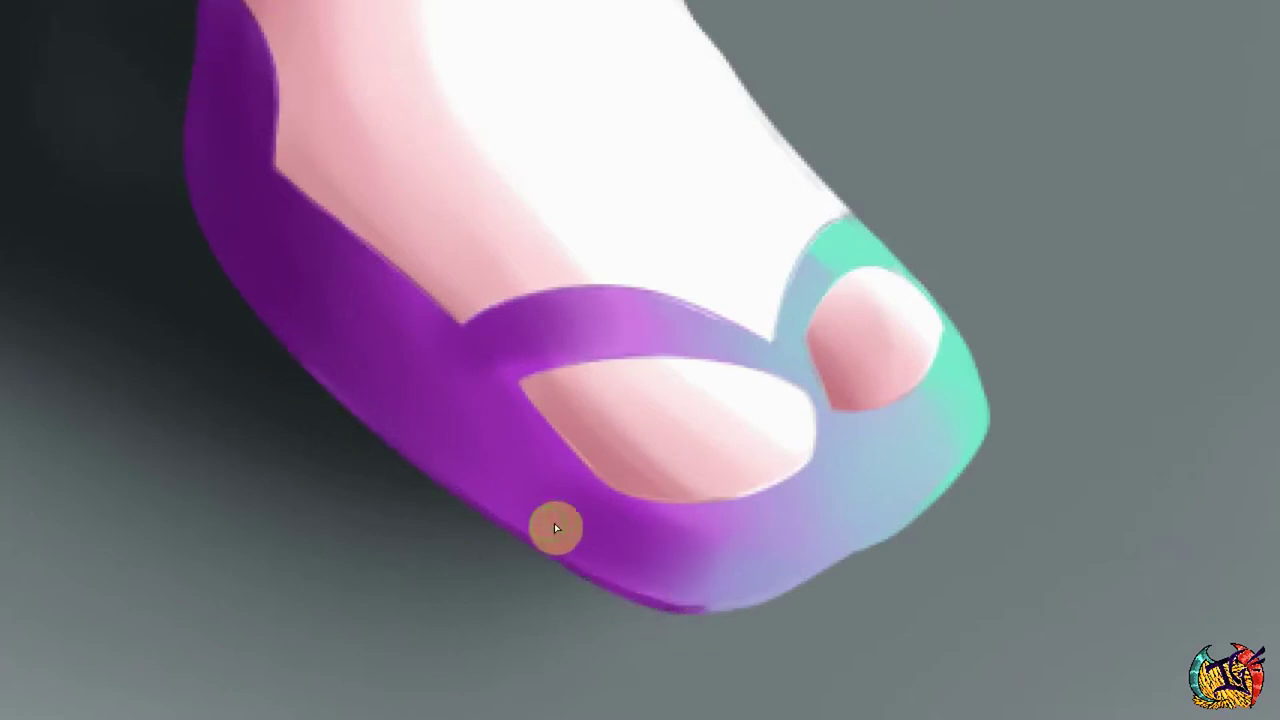
{"action": "scroll", "coordinate": [823, 410], "scroll_direction": "down", "scroll_amount": 3}
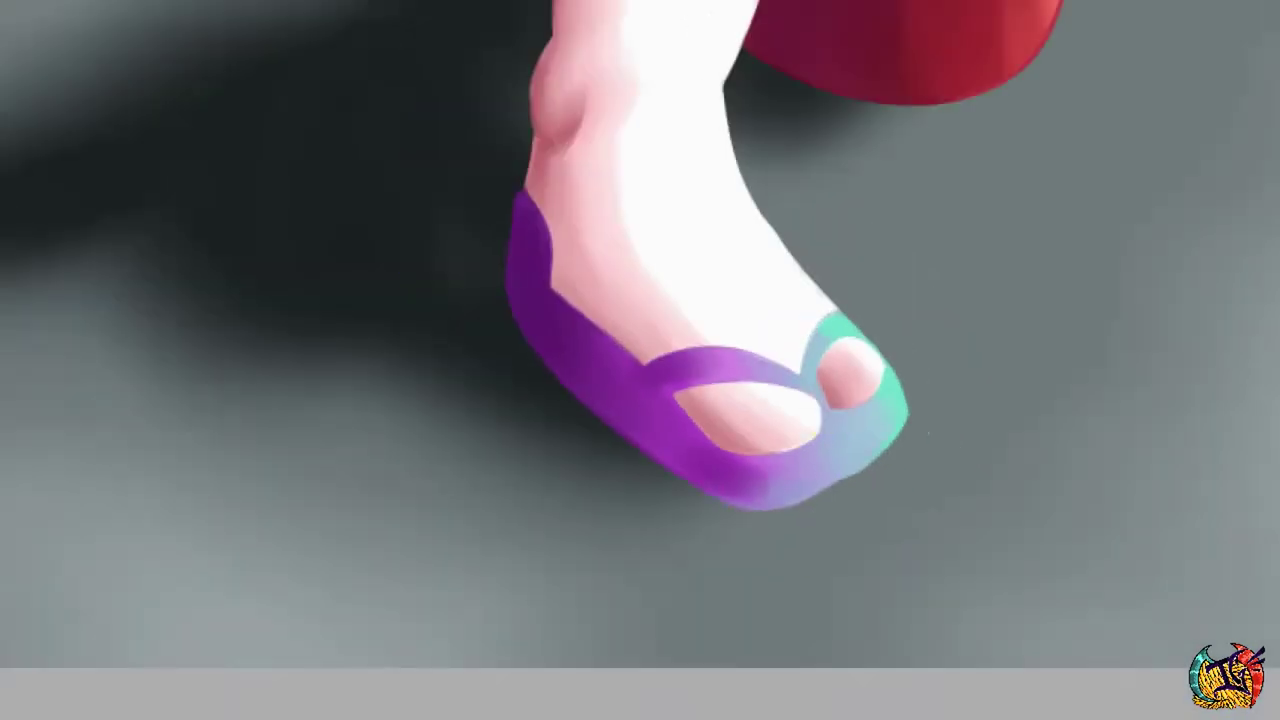
{"action": "scroll", "coordinate": [450, 620], "scroll_direction": "down", "scroll_amount": 5}
{"action": "scroll", "coordinate": [246, 200], "scroll_direction": "up", "scroll_amount": 5}
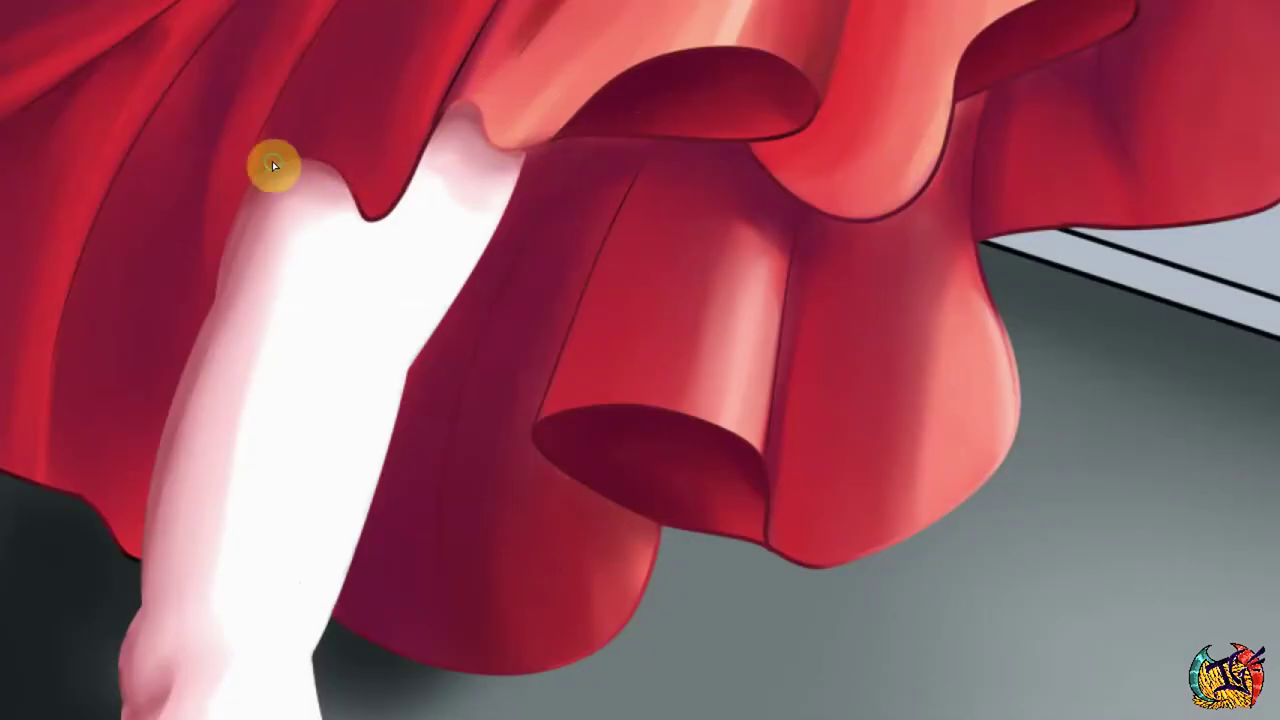
Shade the white spike's edge pinkish and add highlights to the sleeve's white triangles.
{"action": "scroll", "coordinate": [309, 351], "scroll_direction": "up", "scroll_amount": 5}
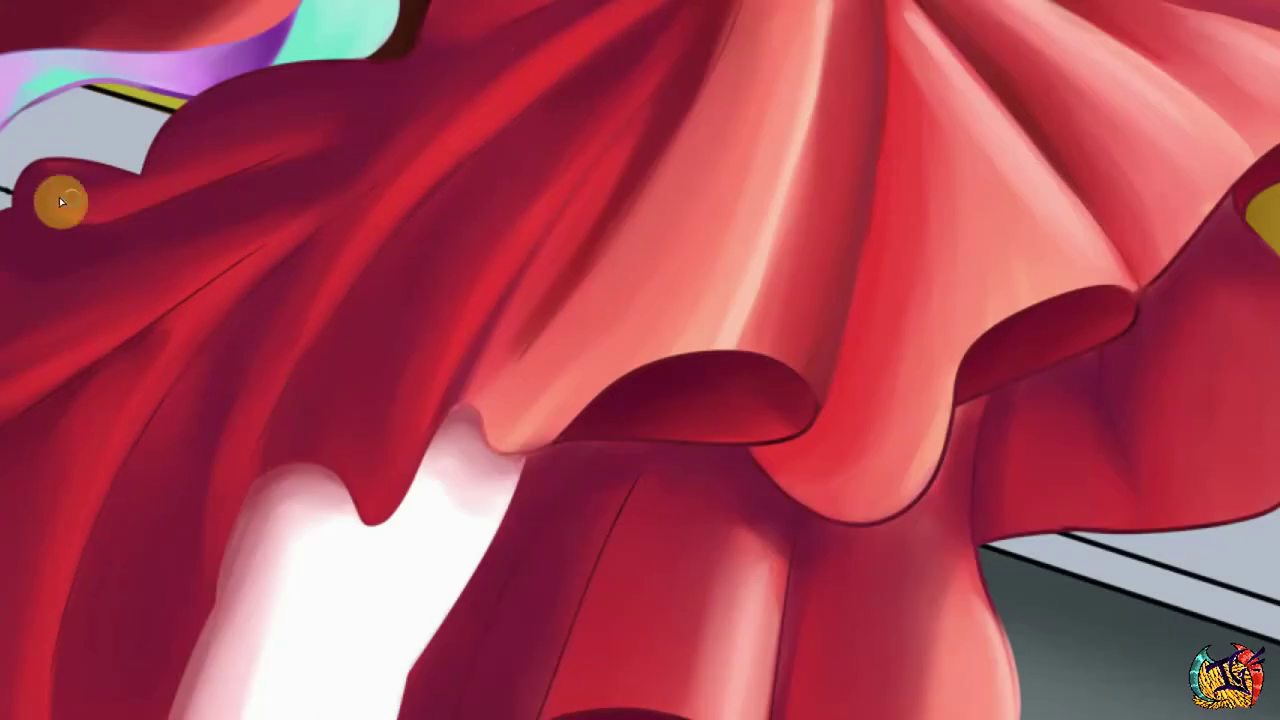
{"action": "scroll", "coordinate": [182, 81], "scroll_direction": "down", "scroll_amount": 4}
{"action": "scroll", "coordinate": [503, 336], "scroll_direction": "up", "scroll_amount": 5}
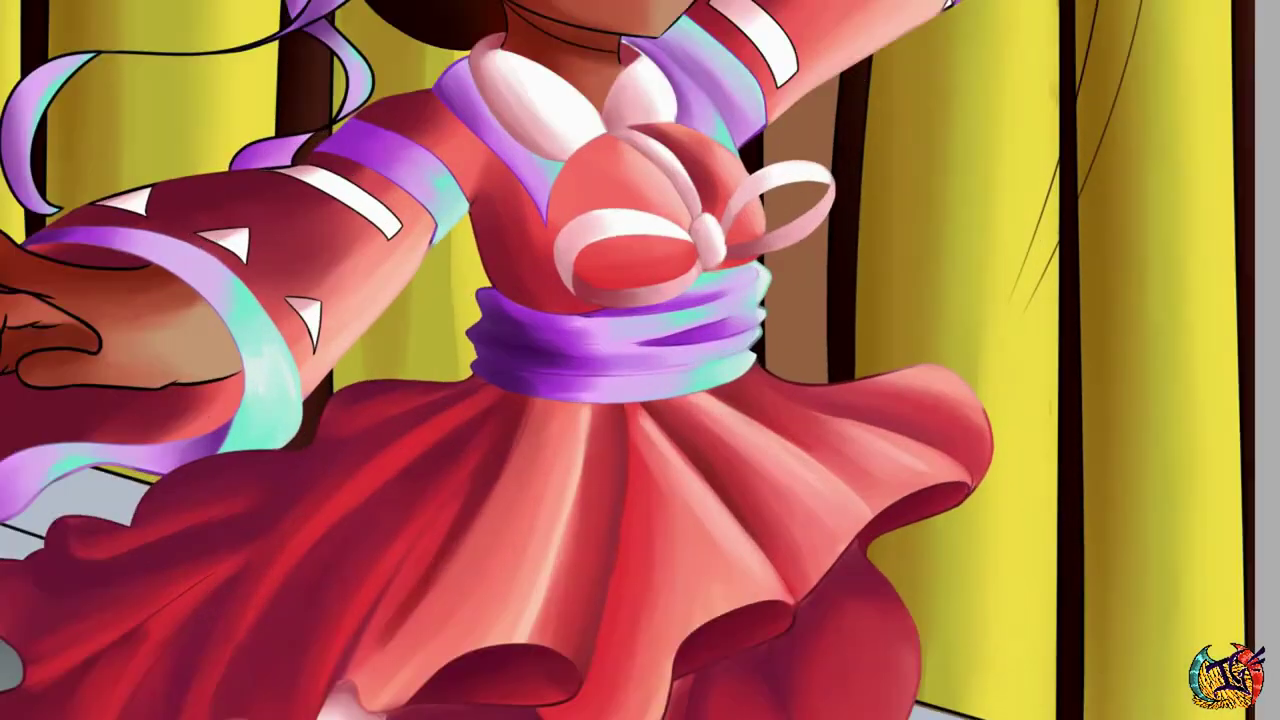
{"action": "mouse_move", "coordinate": [503, 336]}
{"action": "left_mouse_down"}
{"action": "mouse_move", "coordinate": [567, 301]}
{"action": "mouse_move", "coordinate": [639, 311]}
{"action": "left_mouse_up"}
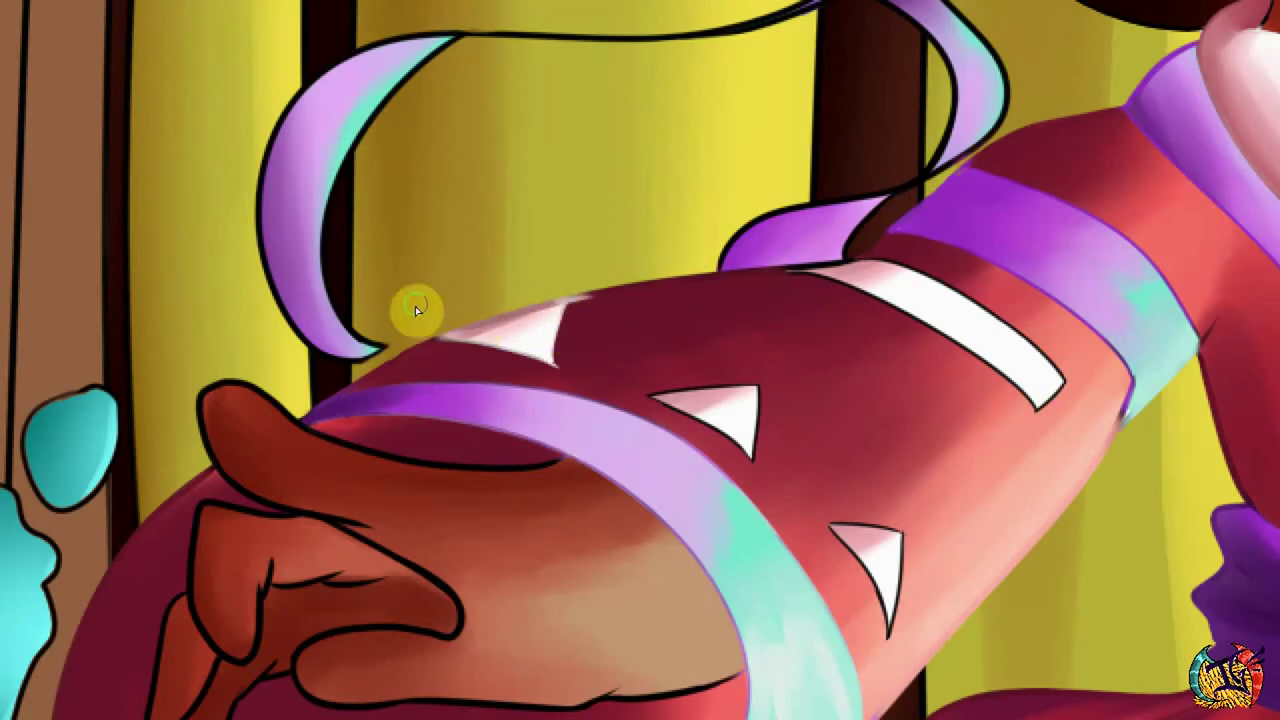
{"action": "scroll", "coordinate": [637, 230], "scroll_direction": "down", "scroll_amount": 8}
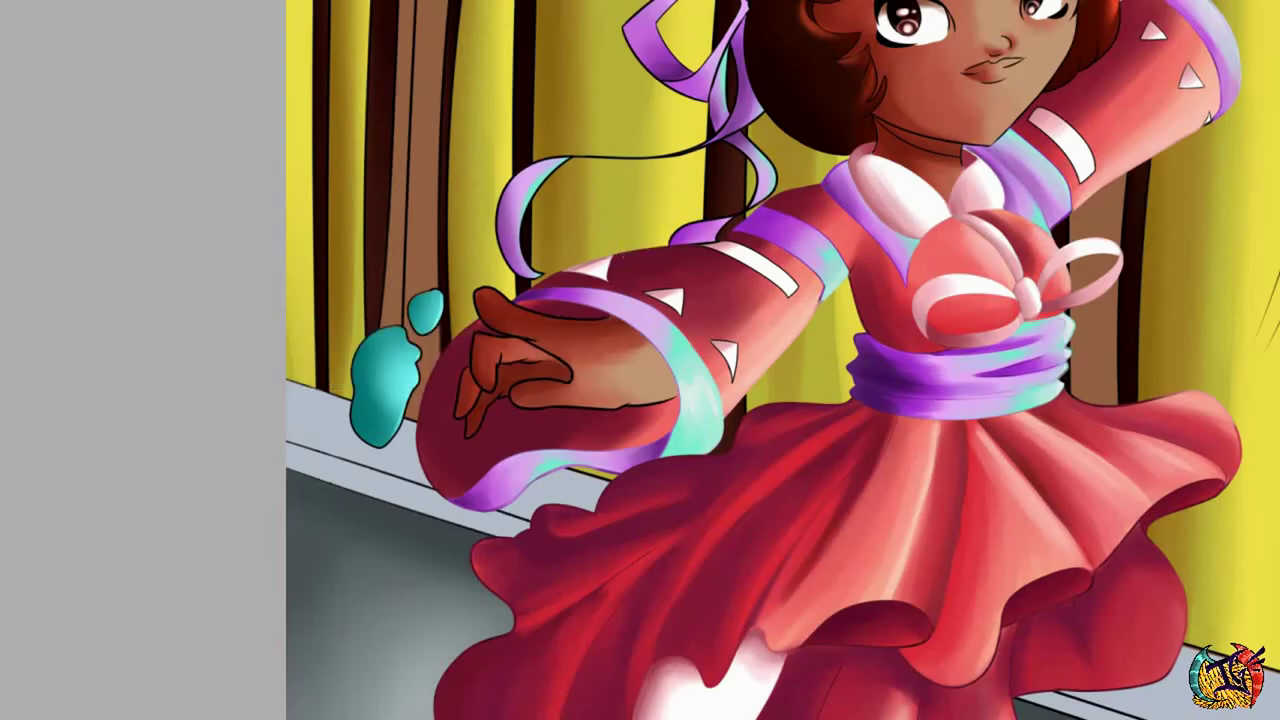
{"action": "scroll", "coordinate": [690, 330], "scroll_direction": "up", "scroll_amount": 6}
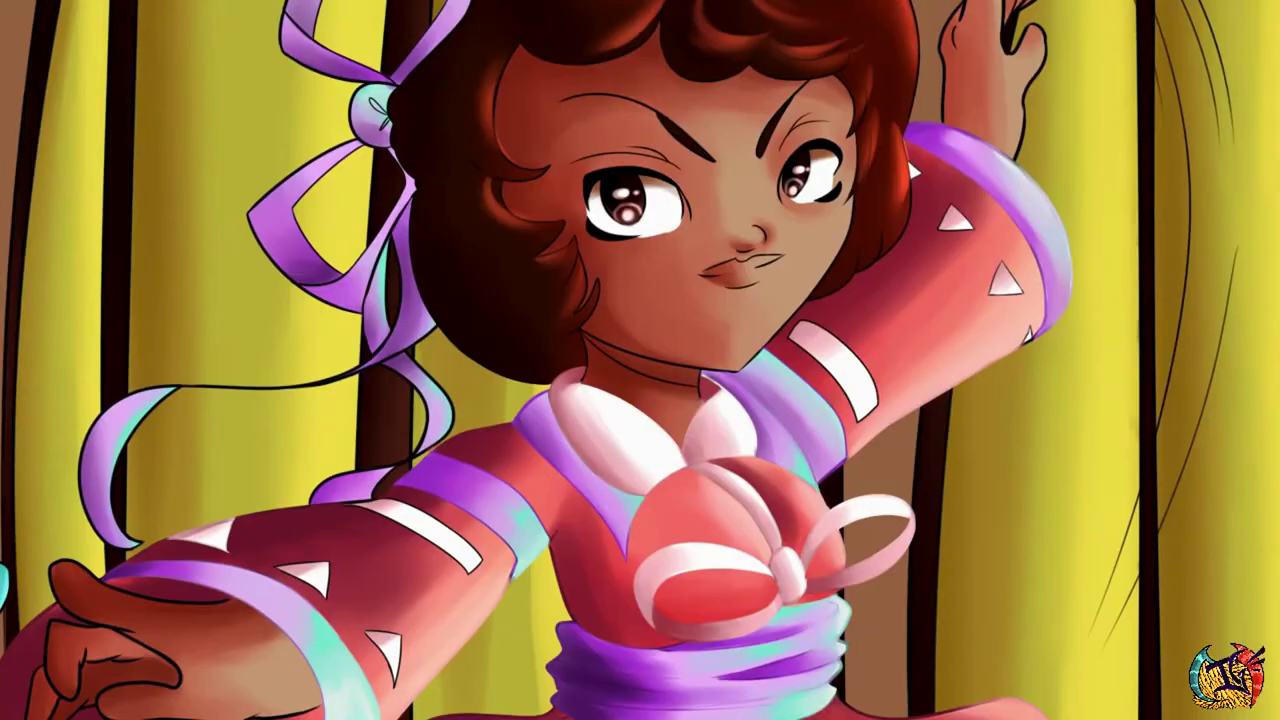
{"action": "scroll", "coordinate": [476, 177], "scroll_direction": "up", "scroll_amount": 5}
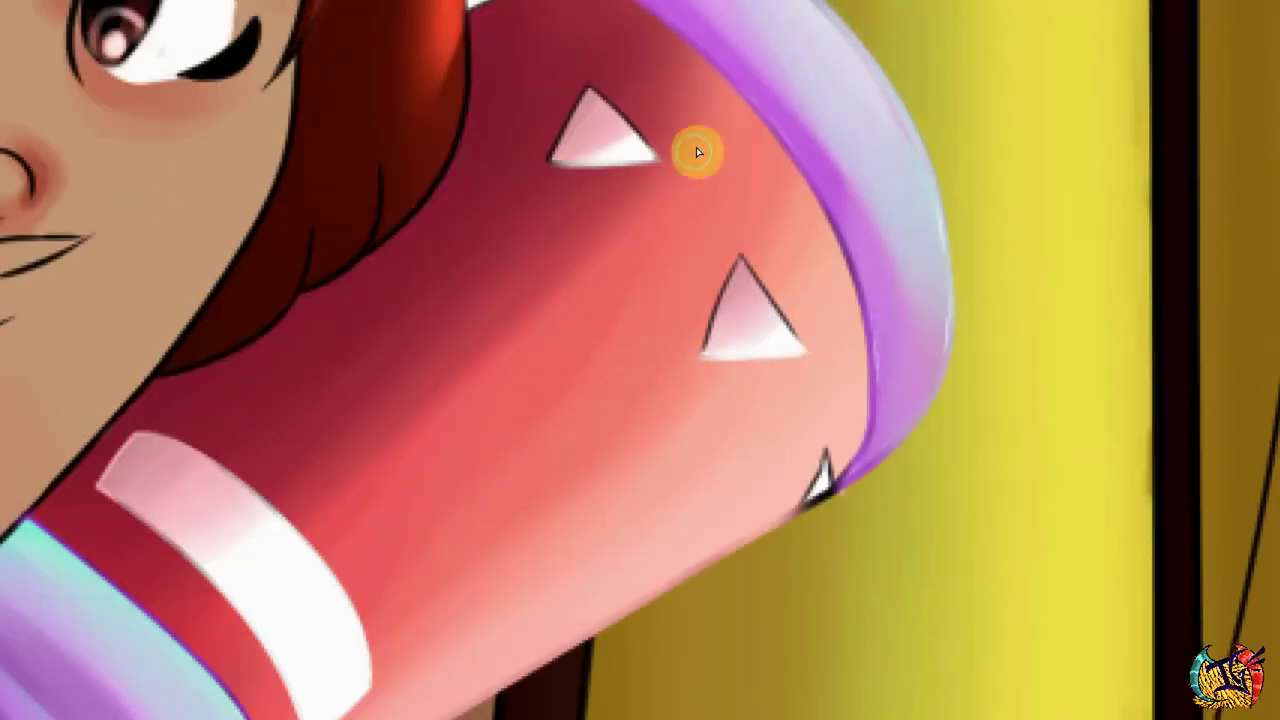
{"action": "left_click_drag", "start_coordinate": [698, 152], "coordinate": [743, 309]}
{"action": "left_click_drag", "start_coordinate": [743, 309], "coordinate": [820, 480]}
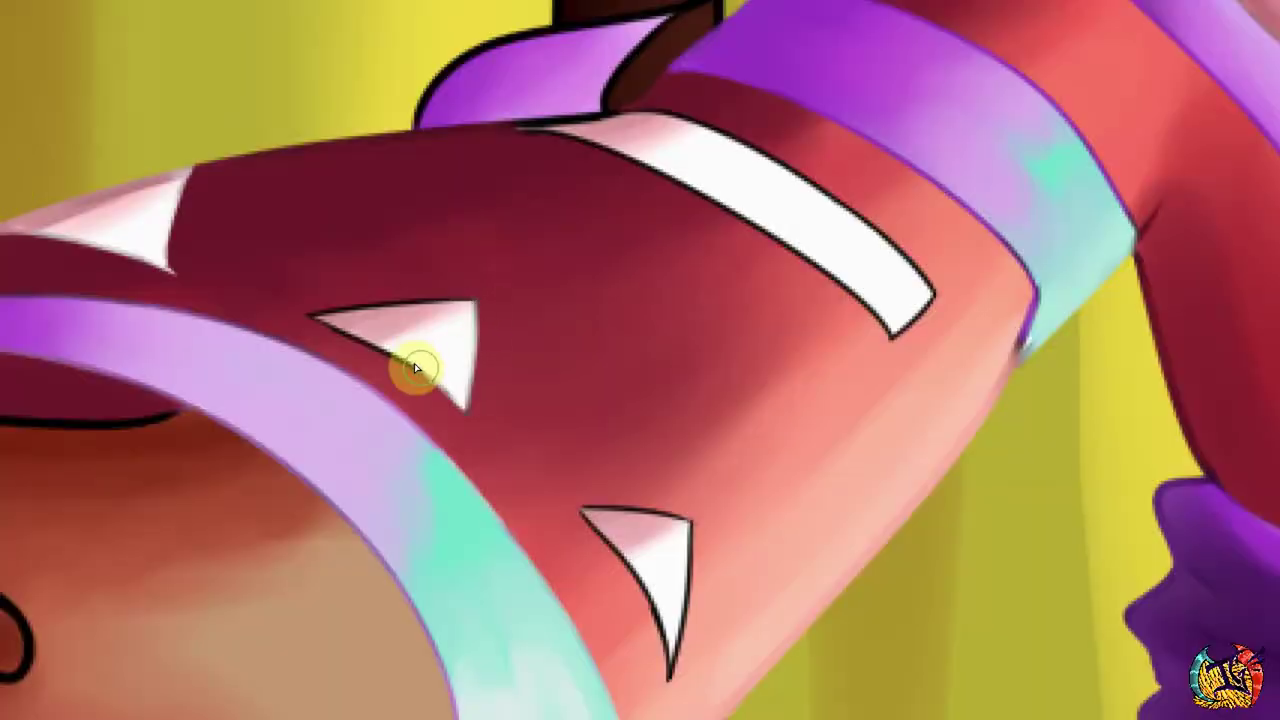
{"action": "mouse_move", "coordinate": [414, 363]}
{"action": "left_mouse_down"}
{"action": "mouse_move", "coordinate": [680, 545]}
{"action": "mouse_move", "coordinate": [687, 603]}
{"action": "left_mouse_up"}
Brush over the white band's and triangles' black outlines to soften them.
{"action": "mouse_move", "coordinate": [745, 195]}
{"action": "left_mouse_down"}
{"action": "mouse_move", "coordinate": [883, 325]}
{"action": "mouse_move", "coordinate": [760, 130]}
{"action": "mouse_move", "coordinate": [937, 295]}
{"action": "mouse_move", "coordinate": [822, 283]}
{"action": "mouse_move", "coordinate": [614, 109]}
{"action": "left_mouse_up"}
{"action": "left_click_drag", "start_coordinate": [383, 350], "coordinate": [475, 302]}
{"action": "left_click_drag", "start_coordinate": [580, 512], "coordinate": [688, 520]}
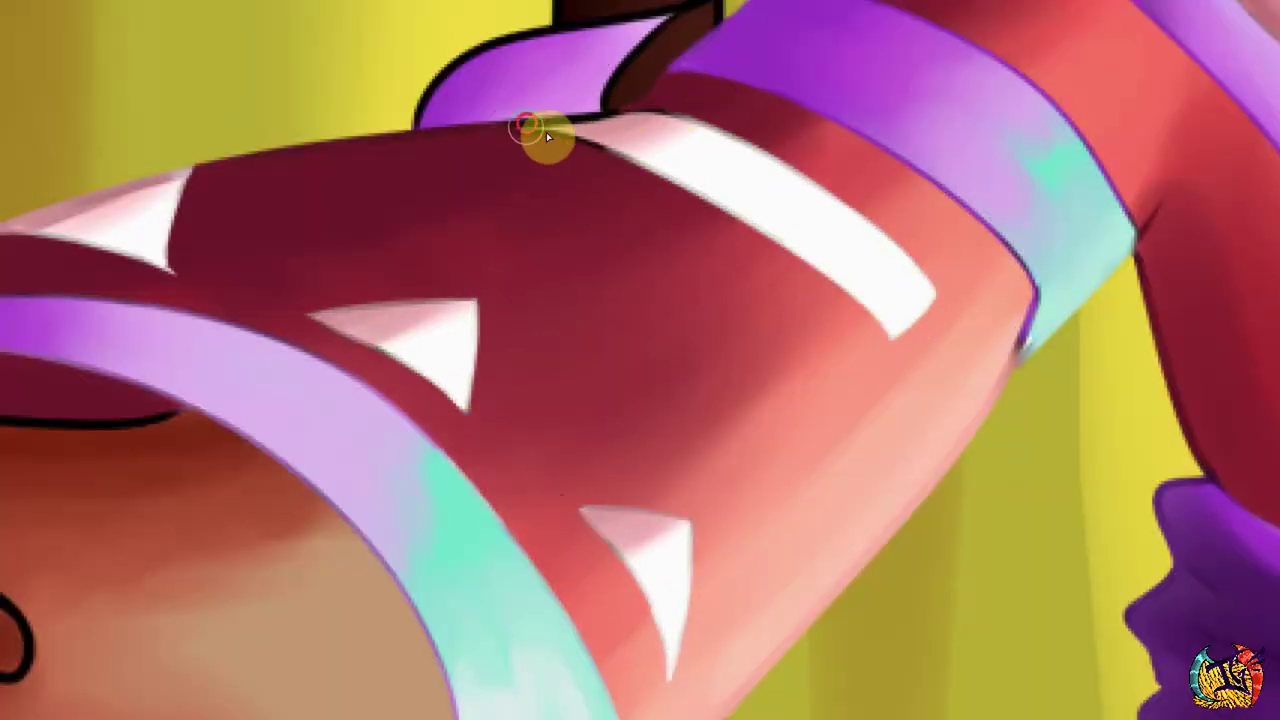
{"action": "left_click_drag", "start_coordinate": [611, 120], "coordinate": [680, 110]}
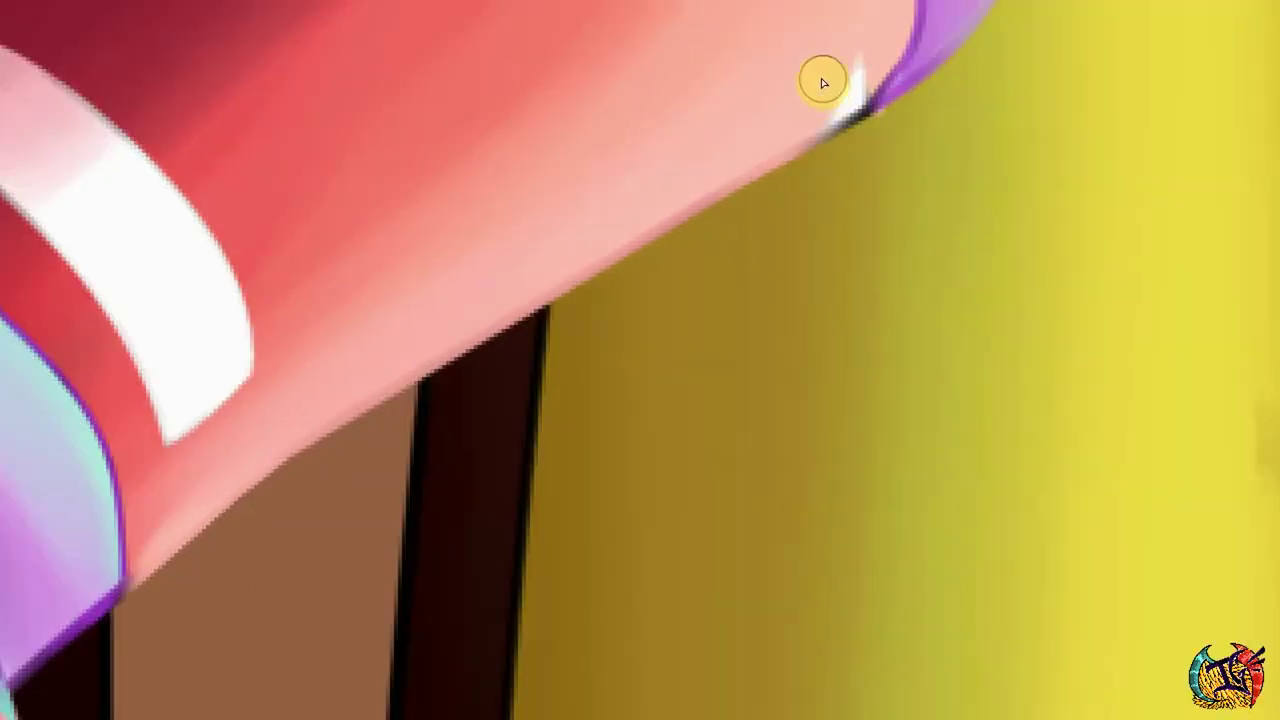
Brighten the pink sleeve edge, paint purple along the thin ribbon, and lasso the ribbon strand.
{"action": "mouse_move", "coordinate": [817, 80]}
{"action": "left_mouse_down"}
{"action": "mouse_move", "coordinate": [893, 126]}
{"action": "mouse_move", "coordinate": [831, 160]}
{"action": "left_mouse_up"}
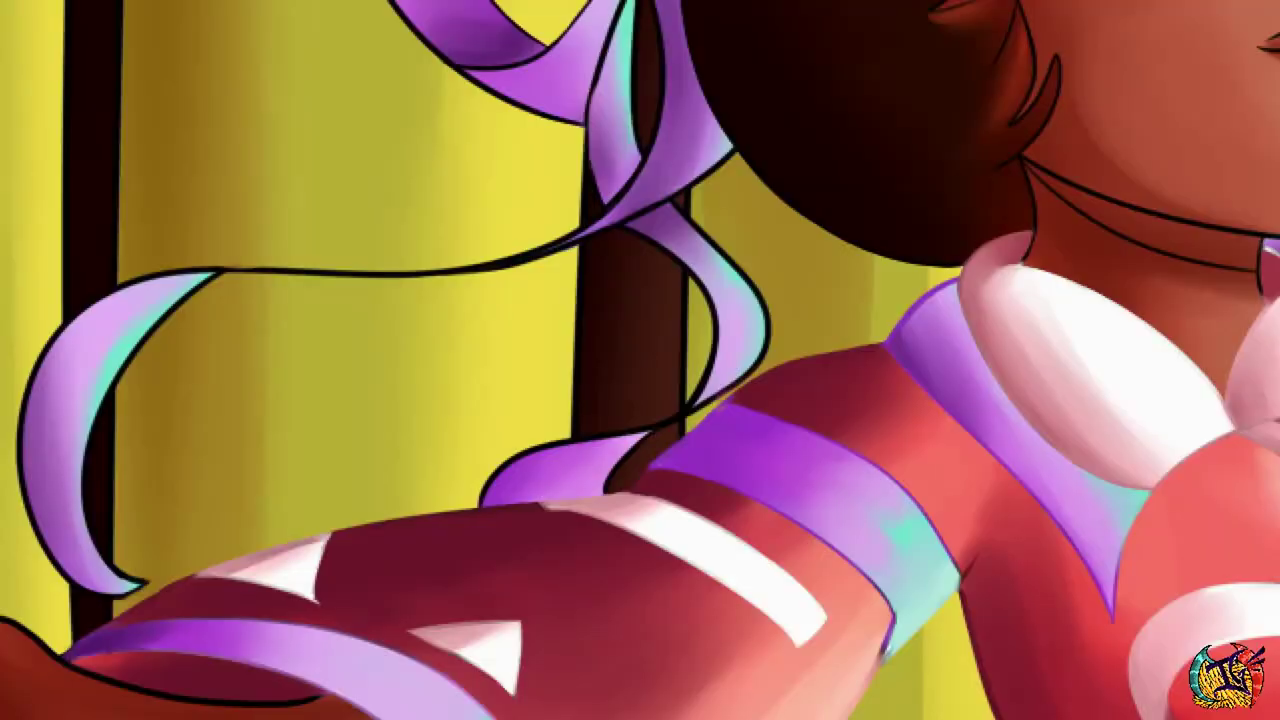
{"action": "mouse_move", "coordinate": [68, 514]}
{"action": "left_mouse_down"}
{"action": "mouse_move", "coordinate": [80, 423]}
{"action": "mouse_move", "coordinate": [223, 271]}
{"action": "mouse_move", "coordinate": [677, 109]}
{"action": "left_mouse_up"}
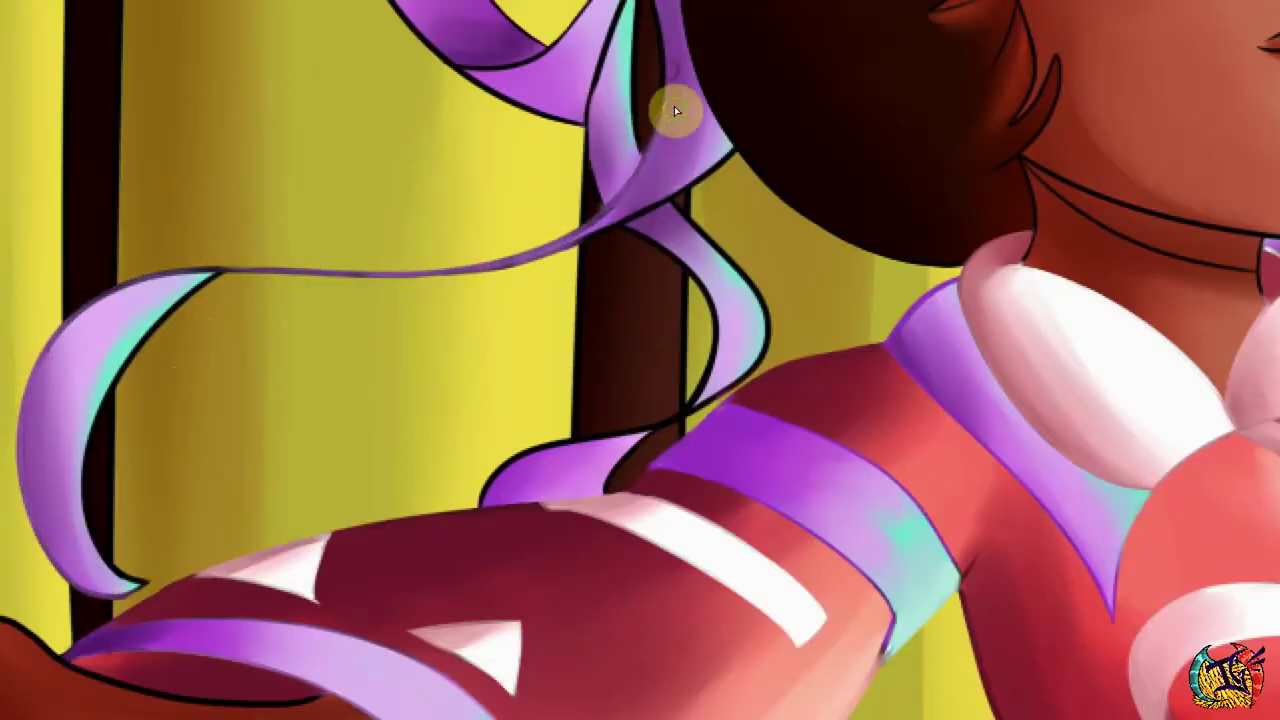
{"action": "mouse_move", "coordinate": [470, 5]}
{"action": "left_mouse_down"}
{"action": "mouse_move", "coordinate": [603, 103]}
{"action": "mouse_move", "coordinate": [595, 8]}
{"action": "left_mouse_up"}
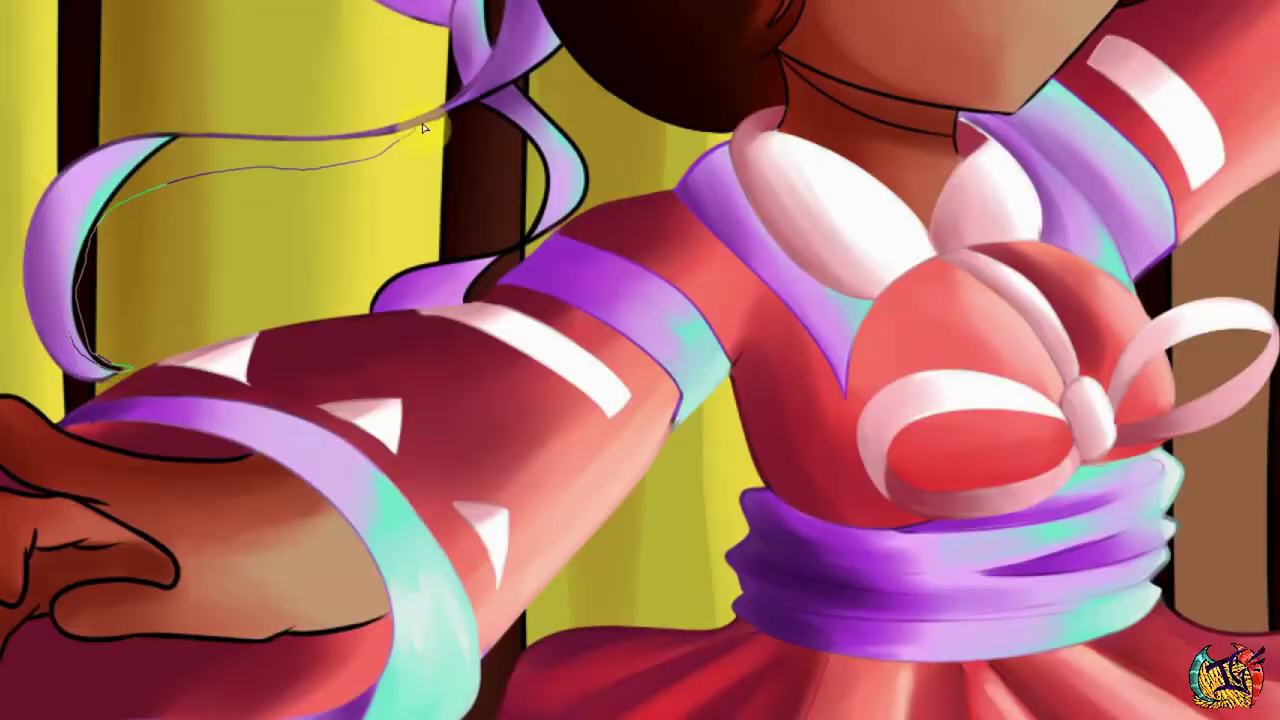
{"action": "mouse_move", "coordinate": [423, 128]}
{"action": "left_mouse_down"}
{"action": "mouse_move", "coordinate": [556, 46]}
{"action": "mouse_move", "coordinate": [63, 186]}
{"action": "left_mouse_up"}
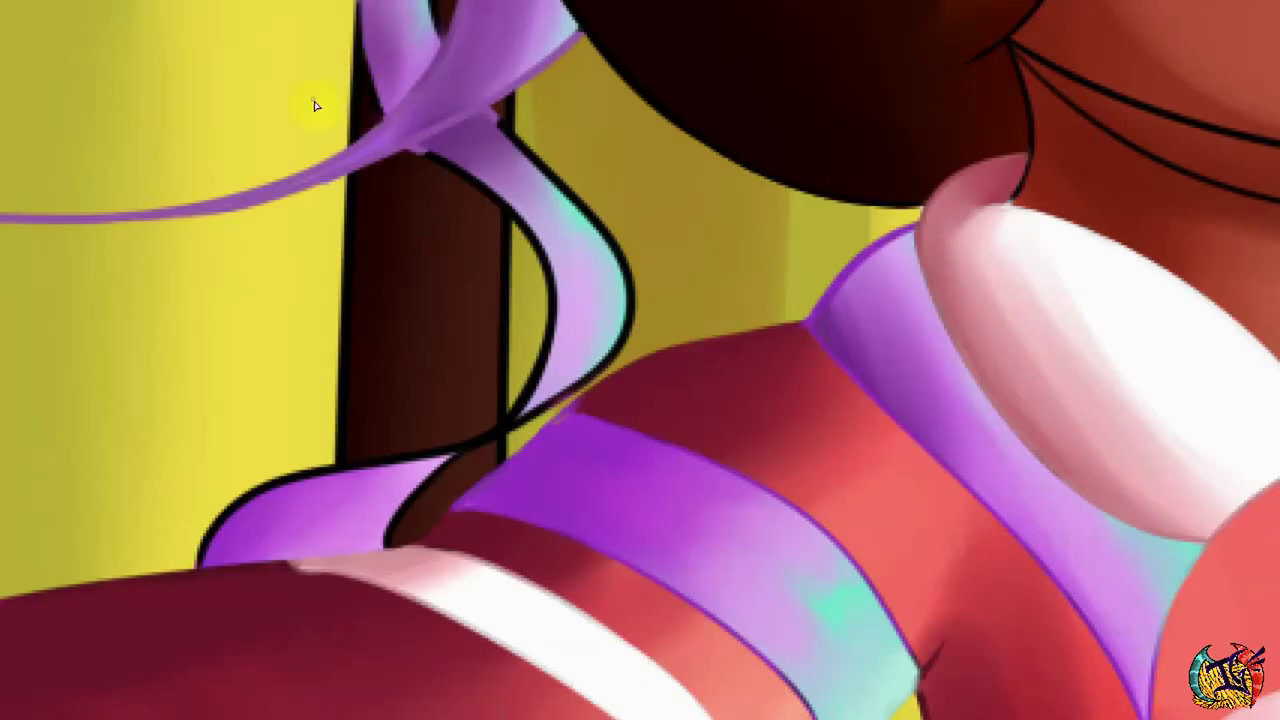
Lighten the ribbon and knot and recolour their black outlines purple, then deselect.
{"action": "left_click_drag", "start_coordinate": [362, 40], "coordinate": [406, 117]}
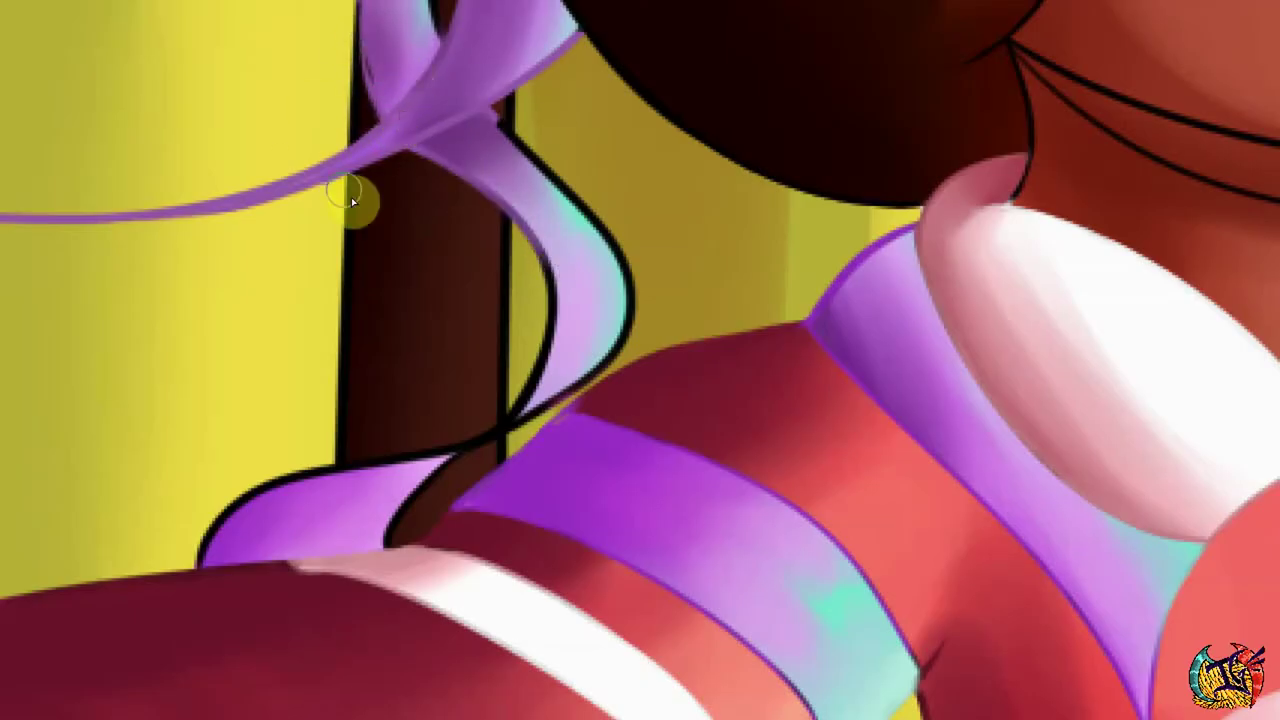
{"action": "left_click_drag", "start_coordinate": [500, 122], "coordinate": [608, 240]}
{"action": "left_click_drag", "start_coordinate": [520, 360], "coordinate": [343, 462]}
{"action": "left_click_drag", "start_coordinate": [551, 405], "coordinate": [545, 398]}
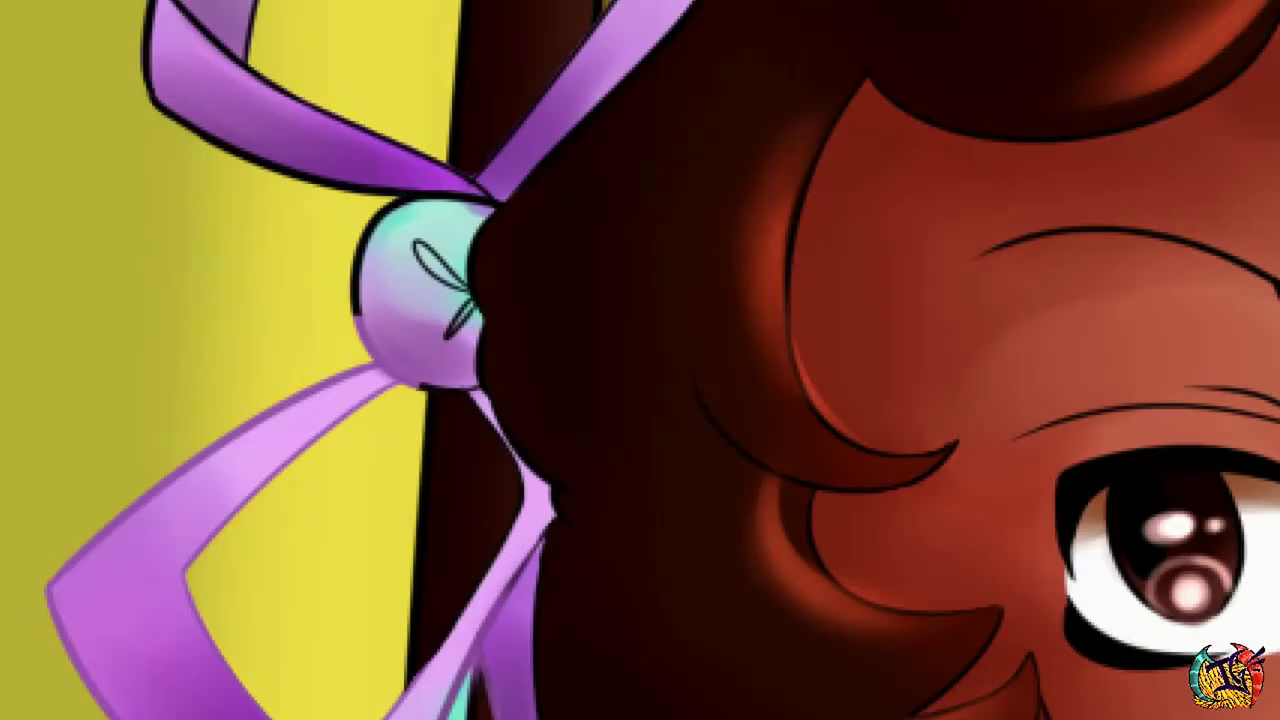
{"action": "mouse_move", "coordinate": [470, 395]}
{"action": "left_mouse_down"}
{"action": "mouse_move", "coordinate": [457, 614]}
{"action": "mouse_move", "coordinate": [366, 348]}
{"action": "mouse_move", "coordinate": [463, 315]}
{"action": "left_mouse_up"}
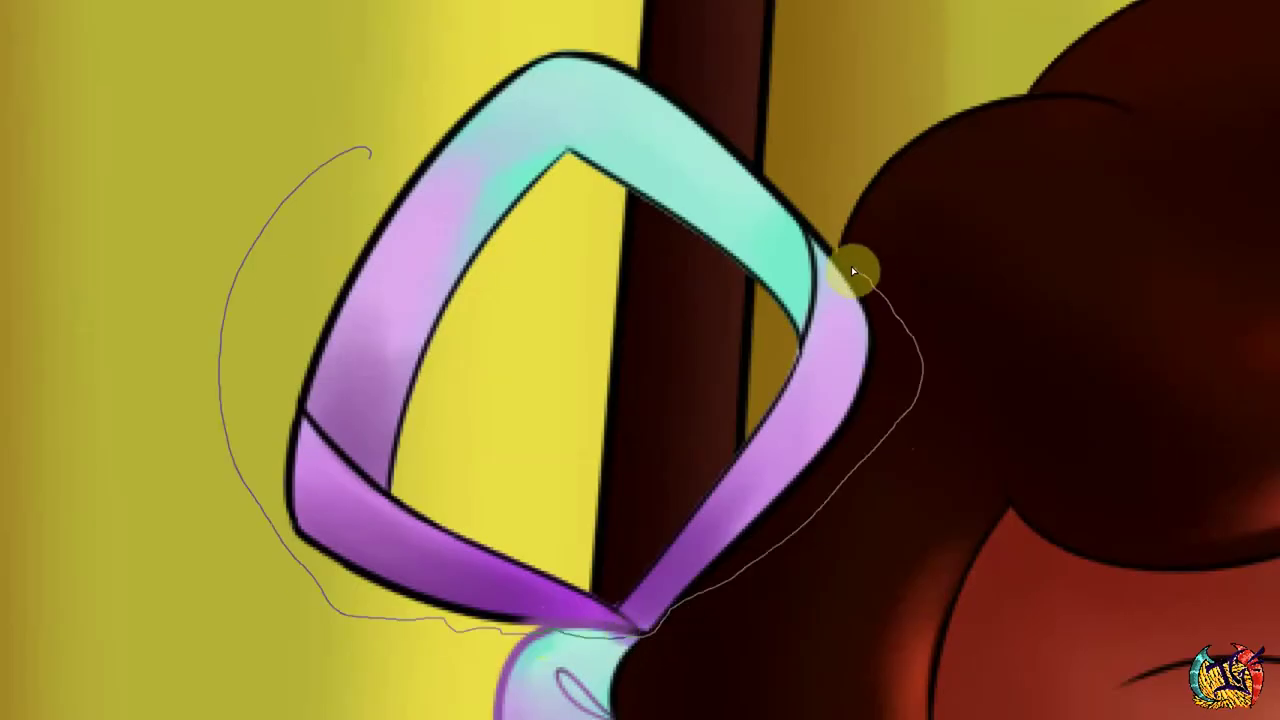
{"action": "left_click_drag", "start_coordinate": [851, 266], "coordinate": [423, 129]}
{"action": "key", "text": "ctrl+d"}
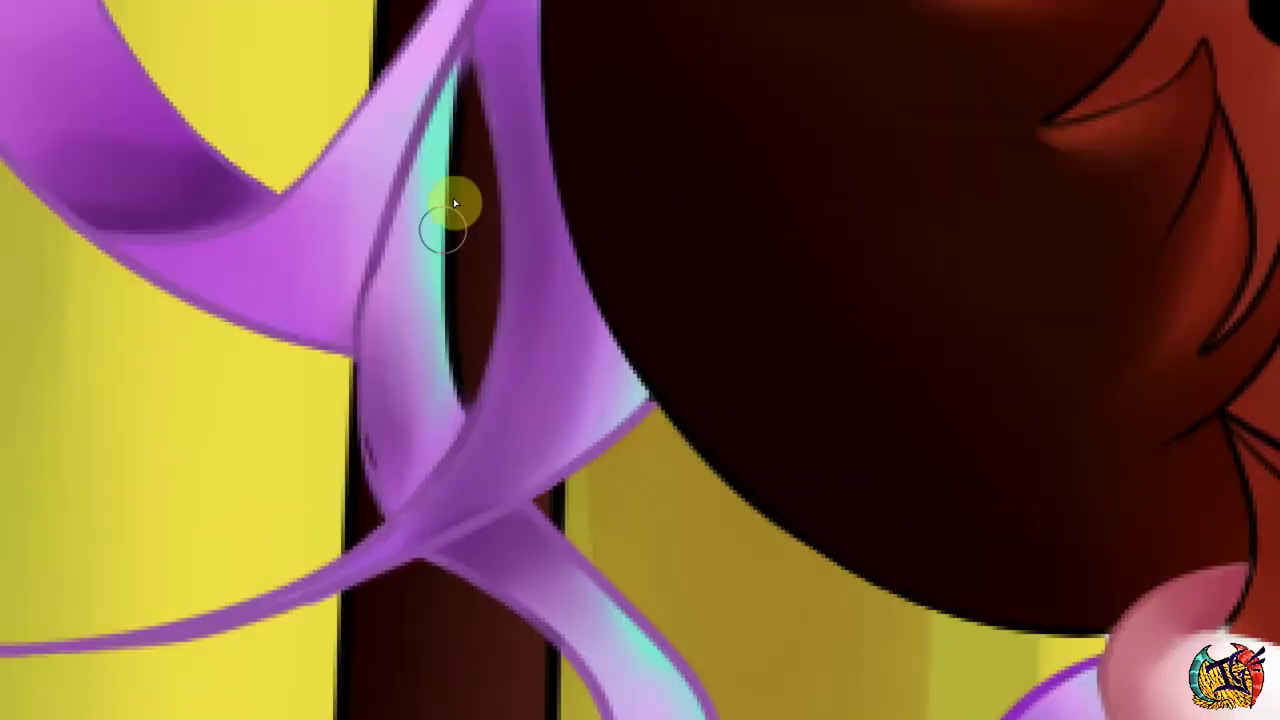
Brush cyan highlights along the ribbon's inner edge and add a thin purple strand.
{"action": "left_click_drag", "start_coordinate": [443, 206], "coordinate": [457, 137]}
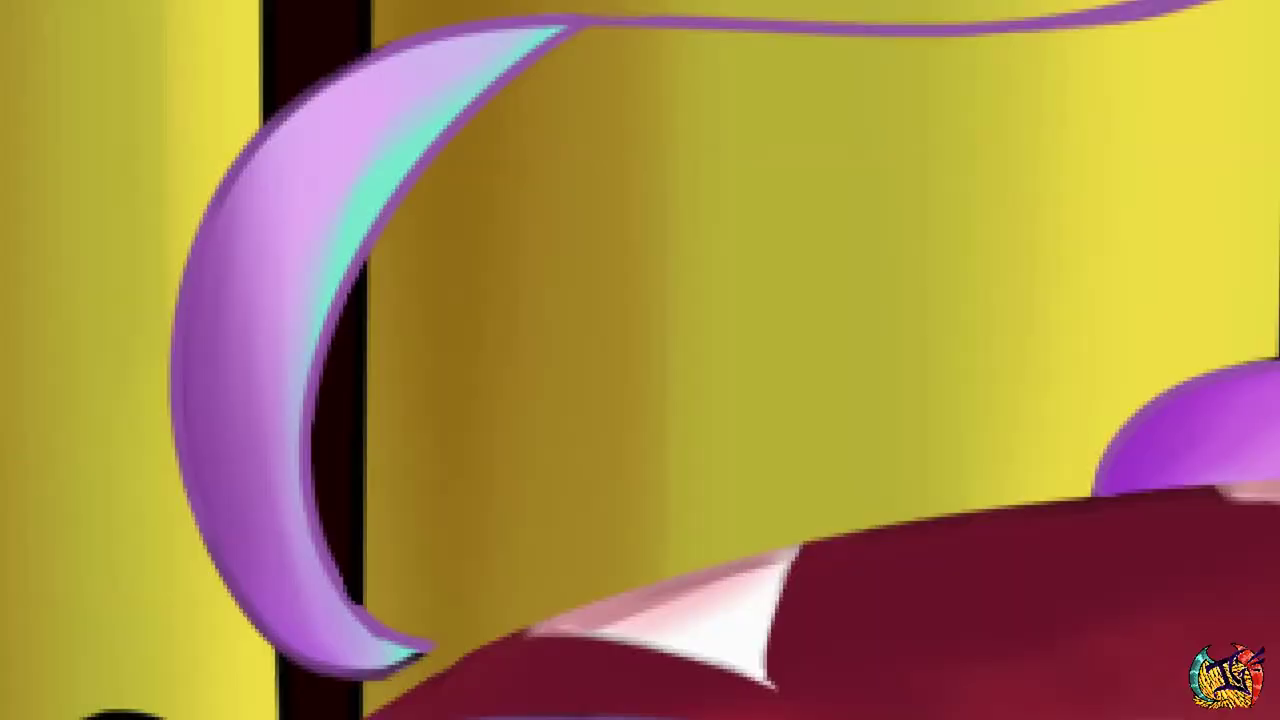
{"action": "left_click_drag", "start_coordinate": [1270, 40], "coordinate": [543, 86]}
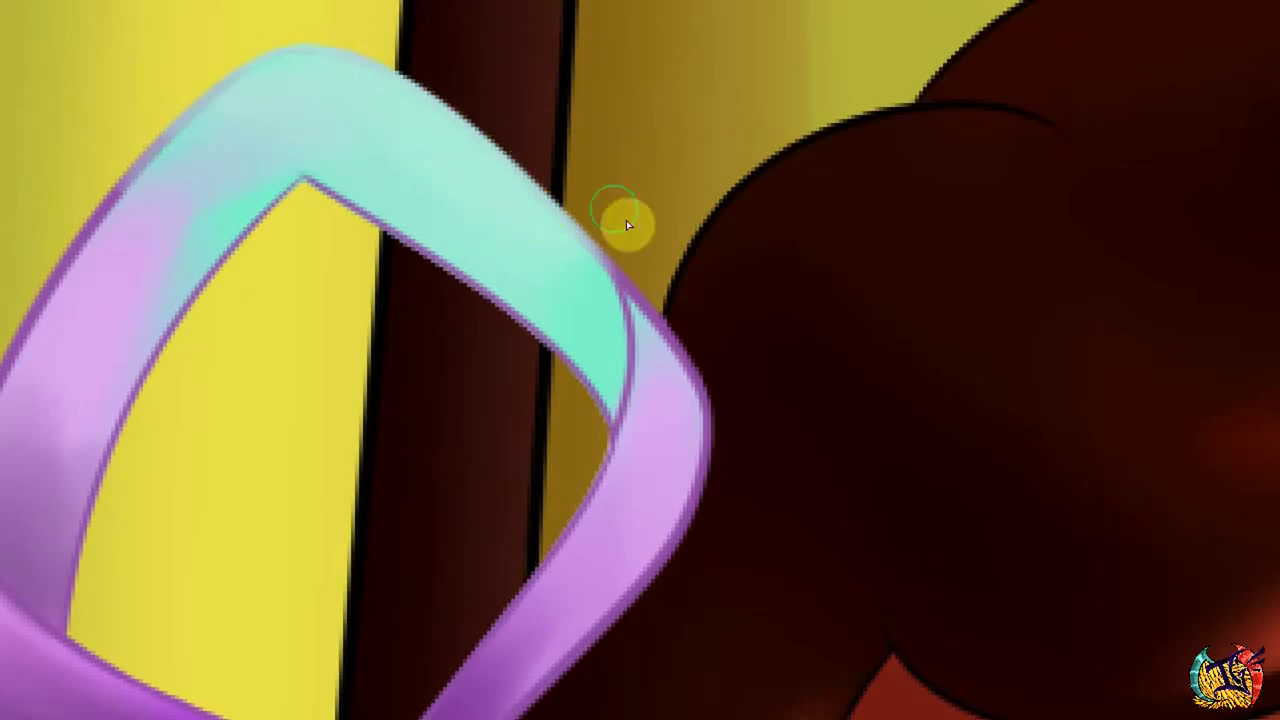
{"action": "mouse_move", "coordinate": [310, 190]}
{"action": "left_mouse_down"}
{"action": "mouse_move", "coordinate": [260, 240]}
{"action": "mouse_move", "coordinate": [453, 268]}
{"action": "left_mouse_up"}
{"action": "mouse_move", "coordinate": [306, 211]}
{"action": "left_mouse_down"}
{"action": "mouse_move", "coordinate": [429, 257]}
{"action": "mouse_move", "coordinate": [500, 194]}
{"action": "left_mouse_up"}
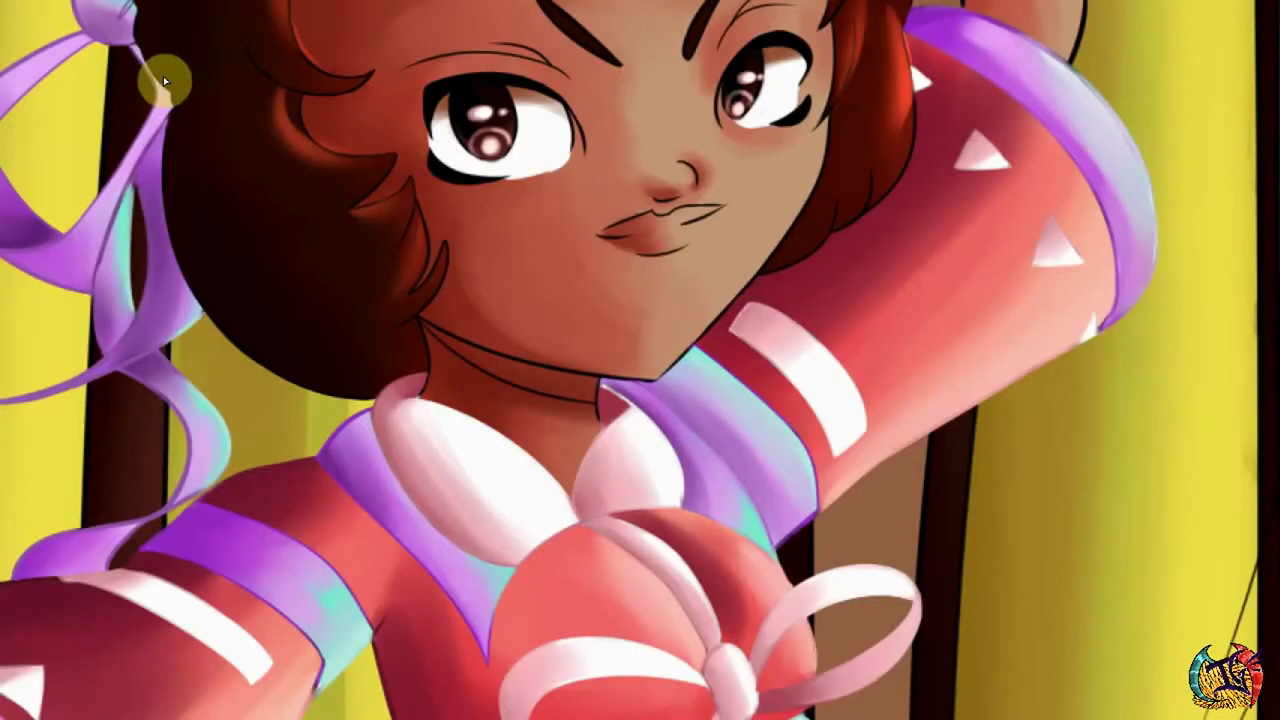
Lasso the raised hand's fingers and repaint them lighter with a reddish rim light.
{"action": "left_click_drag", "start_coordinate": [412, 345], "coordinate": [472, 217]}
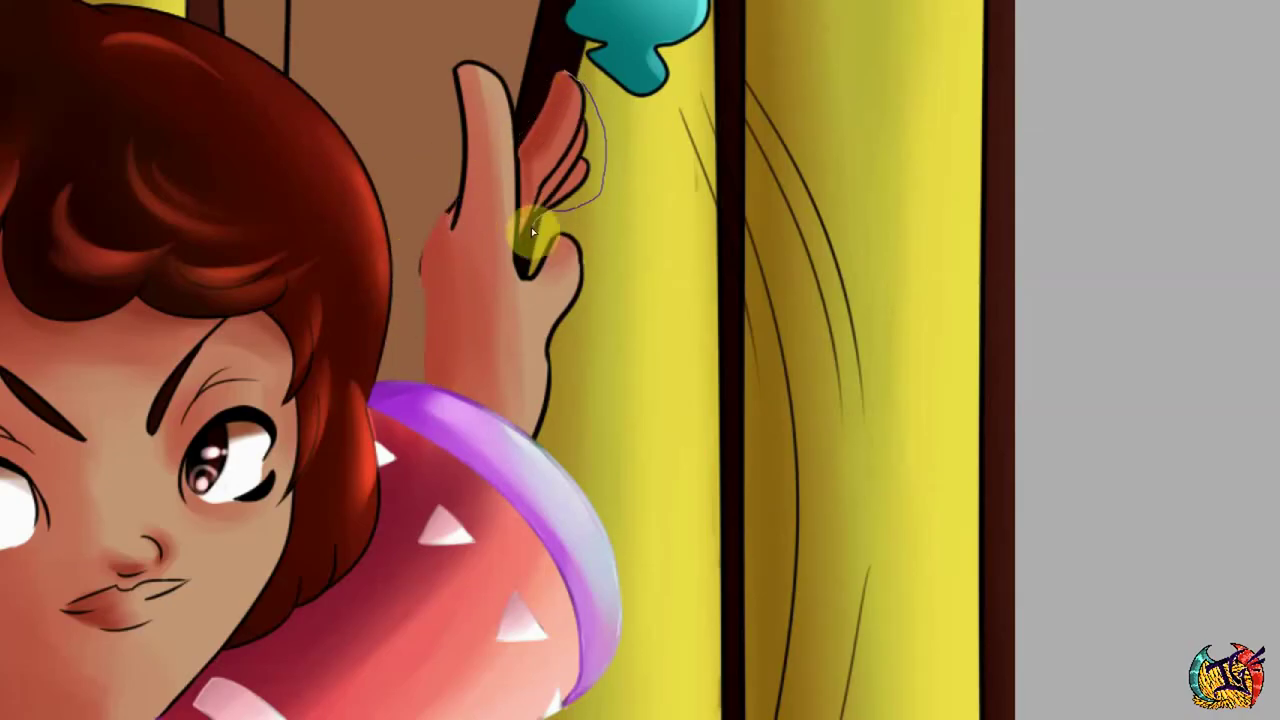
{"action": "left_click_drag", "start_coordinate": [539, 87], "coordinate": [520, 105]}
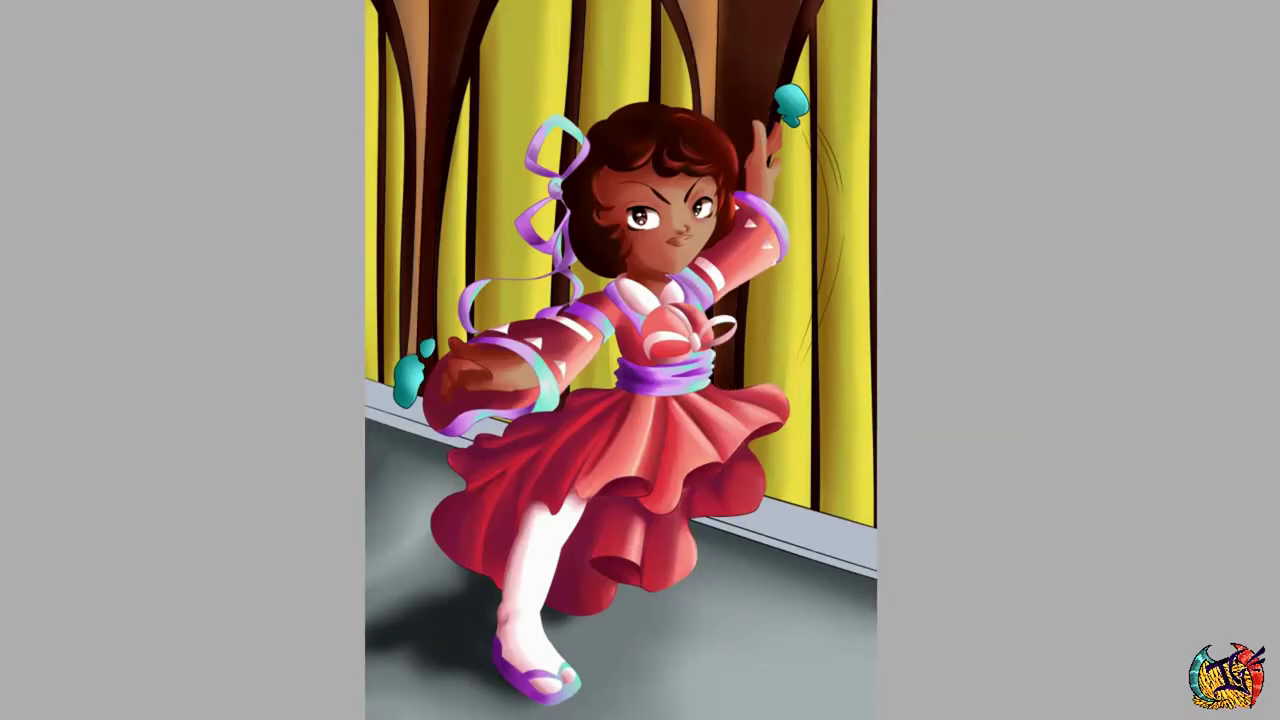
Add a new layer named 'Sd' and paint small teal orbs at both of the girl's hands.
{"action": "type", "text": "Sd"}
{"action": "key", "text": "Return"}
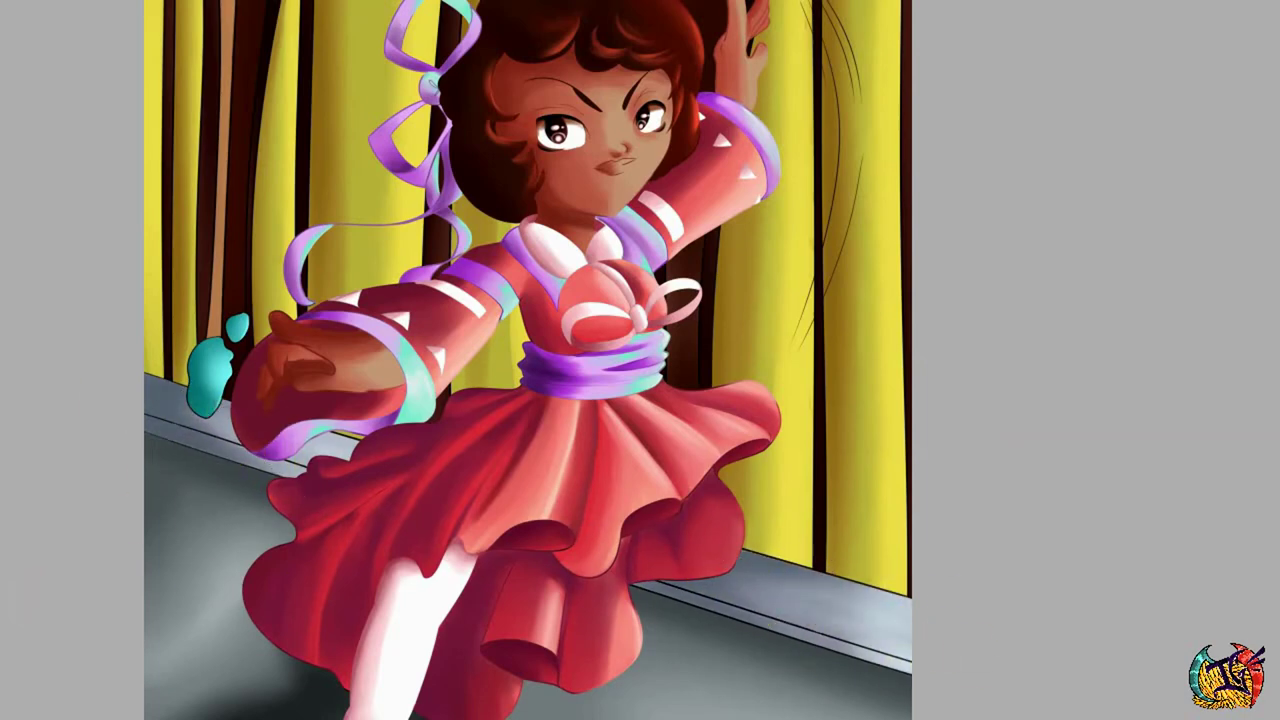
{"action": "scroll", "coordinate": [183, 327], "scroll_direction": "up", "scroll_amount": 2}
{"action": "left_click_drag", "start_coordinate": [343, 388], "coordinate": [263, 346]}
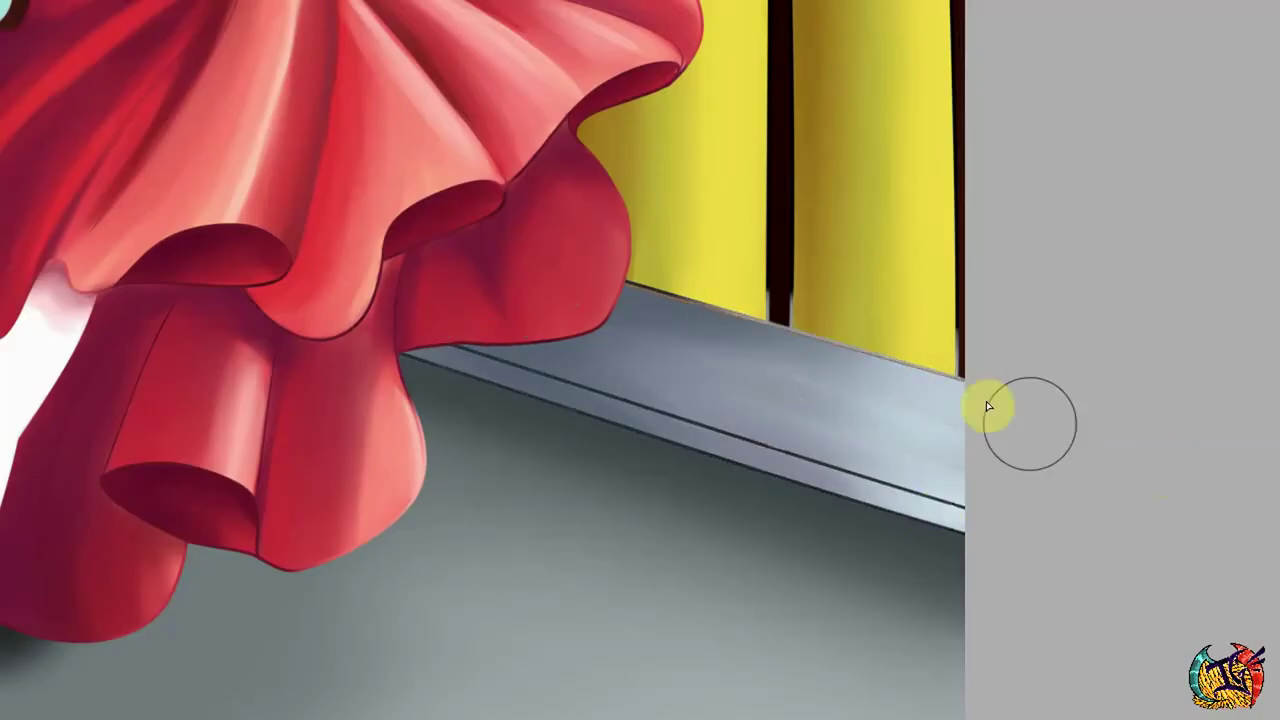
{"action": "left_click_drag", "start_coordinate": [420, 330], "coordinate": [640, 325]}
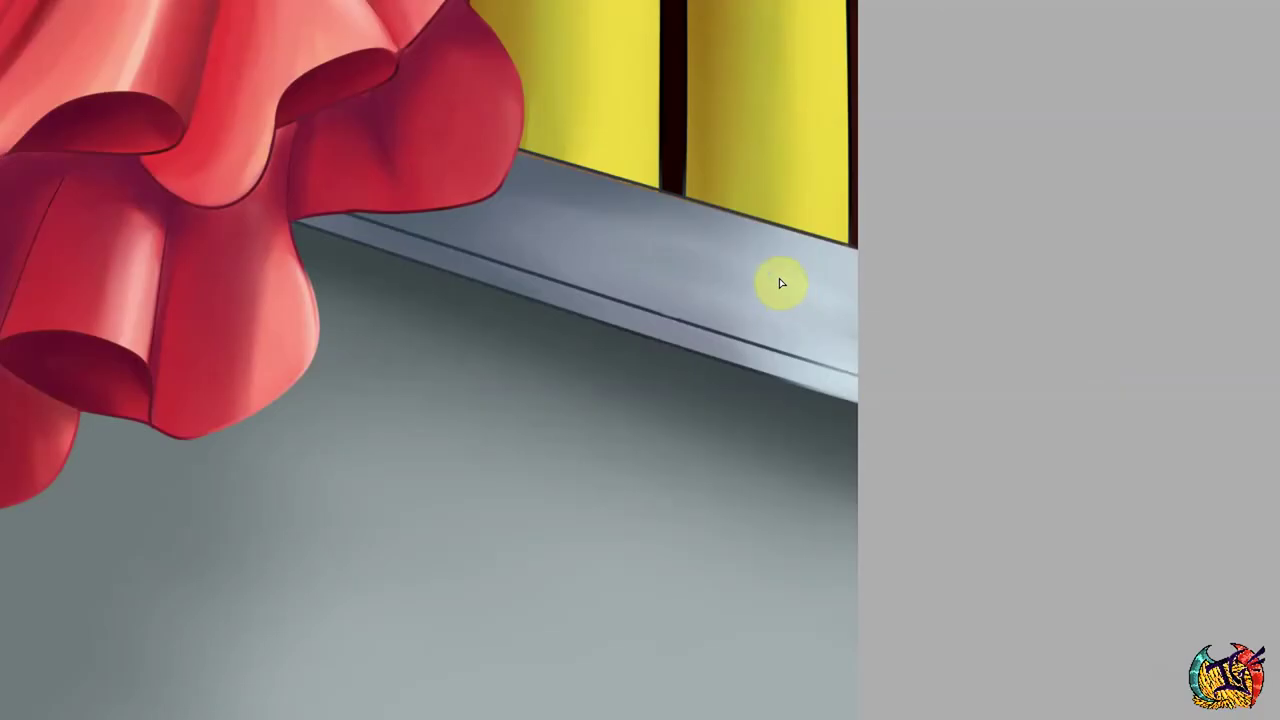
{"action": "scroll", "coordinate": [779, 278], "scroll_direction": "down", "scroll_amount": 3}
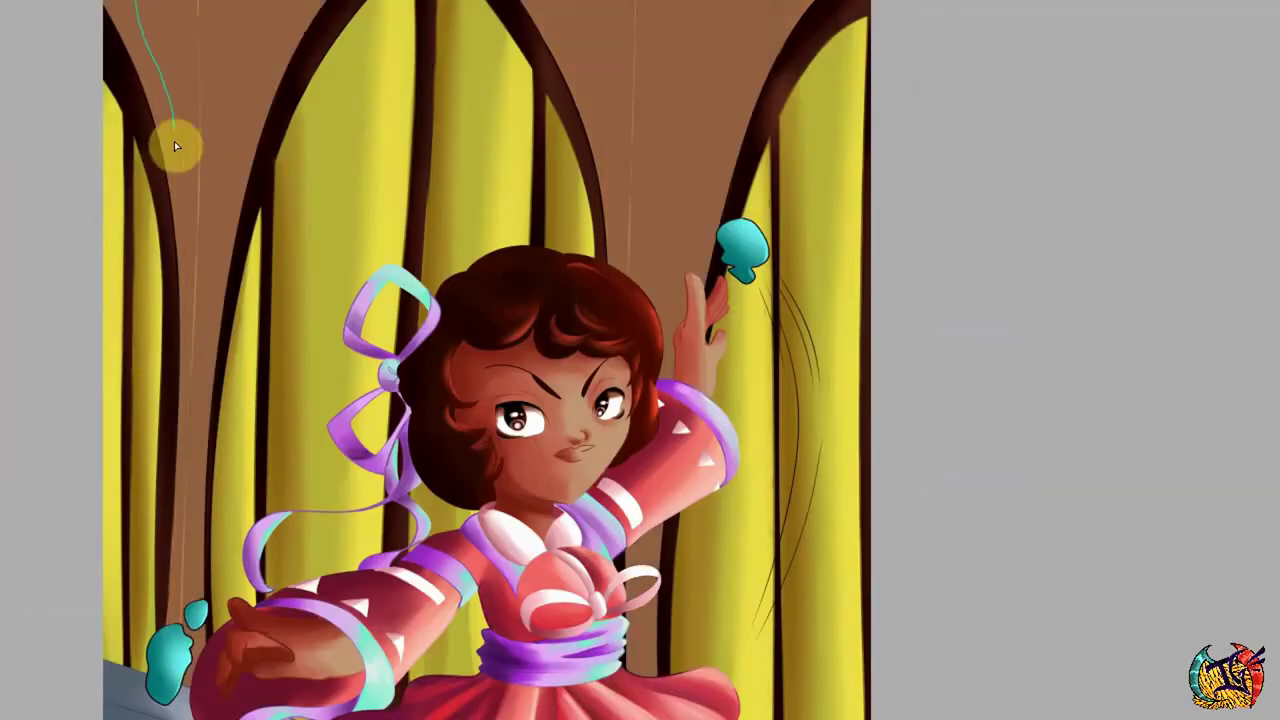
{"action": "mouse_move", "coordinate": [171, 137]}
{"action": "left_mouse_down"}
{"action": "mouse_move", "coordinate": [214, 277]}
{"action": "mouse_move", "coordinate": [177, 271]}
{"action": "left_mouse_up"}
{"action": "left_click_drag", "start_coordinate": [570, 2], "coordinate": [668, 257]}
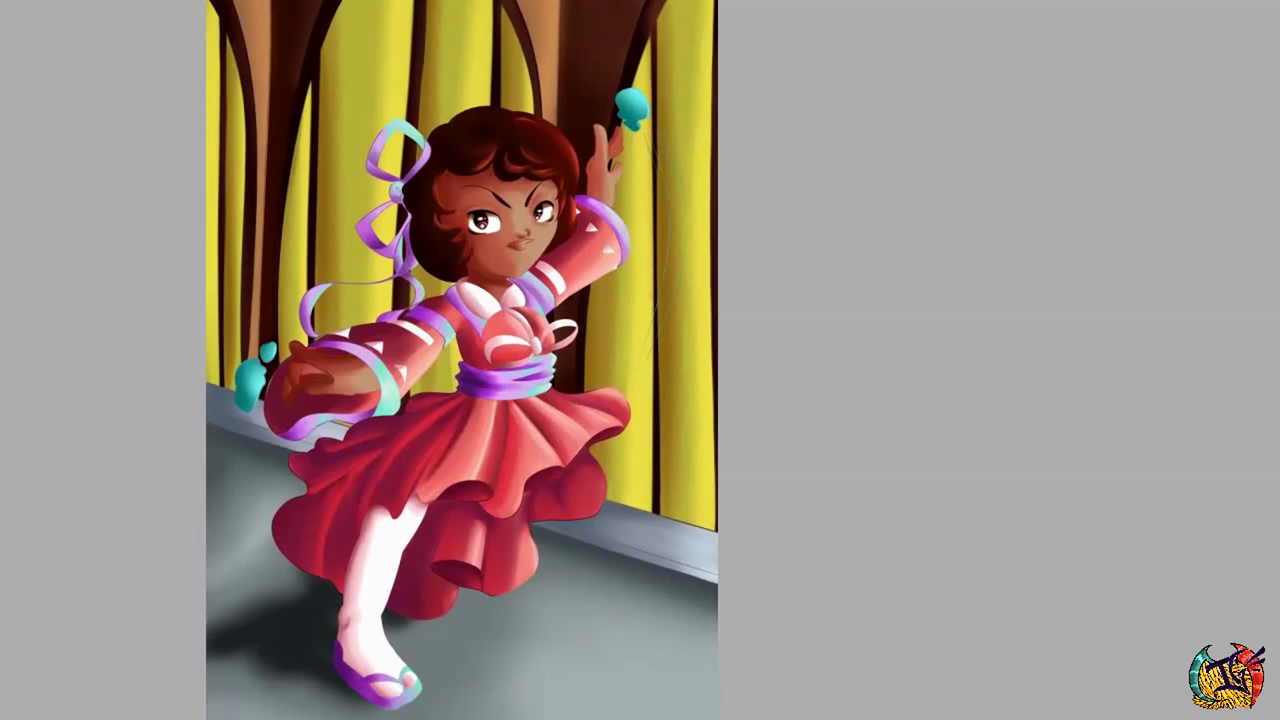
Paint a sweeping soft cyan glow trail around the raised arm and hand.
{"action": "scroll", "coordinate": [671, 86], "scroll_direction": "up", "scroll_amount": 3}
{"action": "mouse_move", "coordinate": [671, 86]}
{"action": "left_mouse_down"}
{"action": "mouse_move", "coordinate": [651, 400]}
{"action": "mouse_move", "coordinate": [204, 285]}
{"action": "left_mouse_up"}
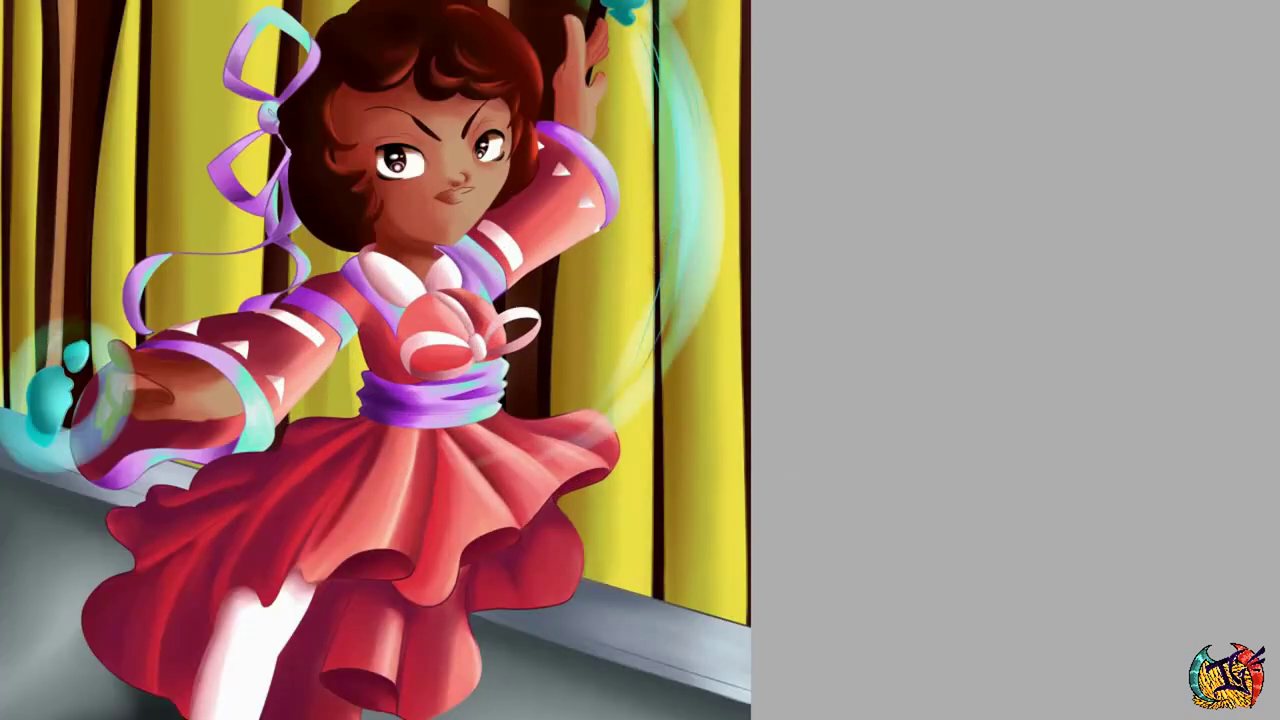
{"action": "scroll", "coordinate": [204, 285], "scroll_direction": "down", "scroll_amount": 3}
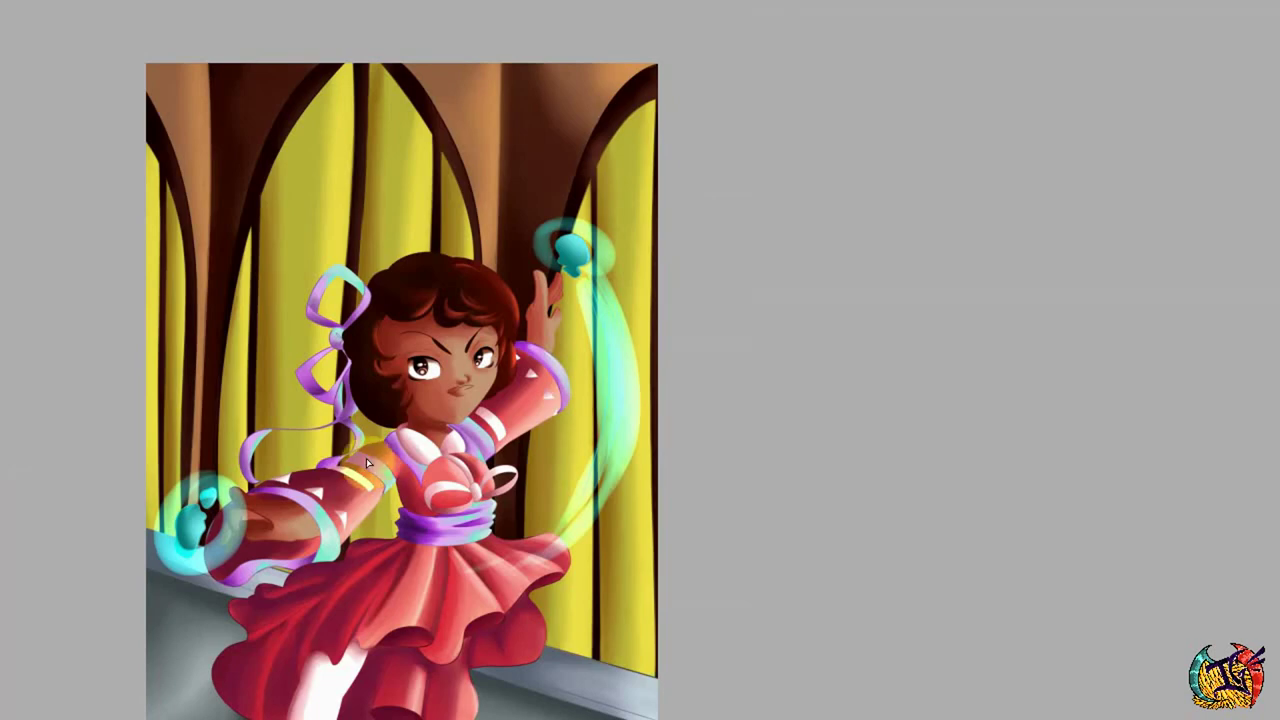
{"action": "scroll", "coordinate": [655, 350], "scroll_direction": "up", "scroll_amount": 2}
{"action": "scroll", "coordinate": [483, 334], "scroll_direction": "down", "scroll_amount": 2}
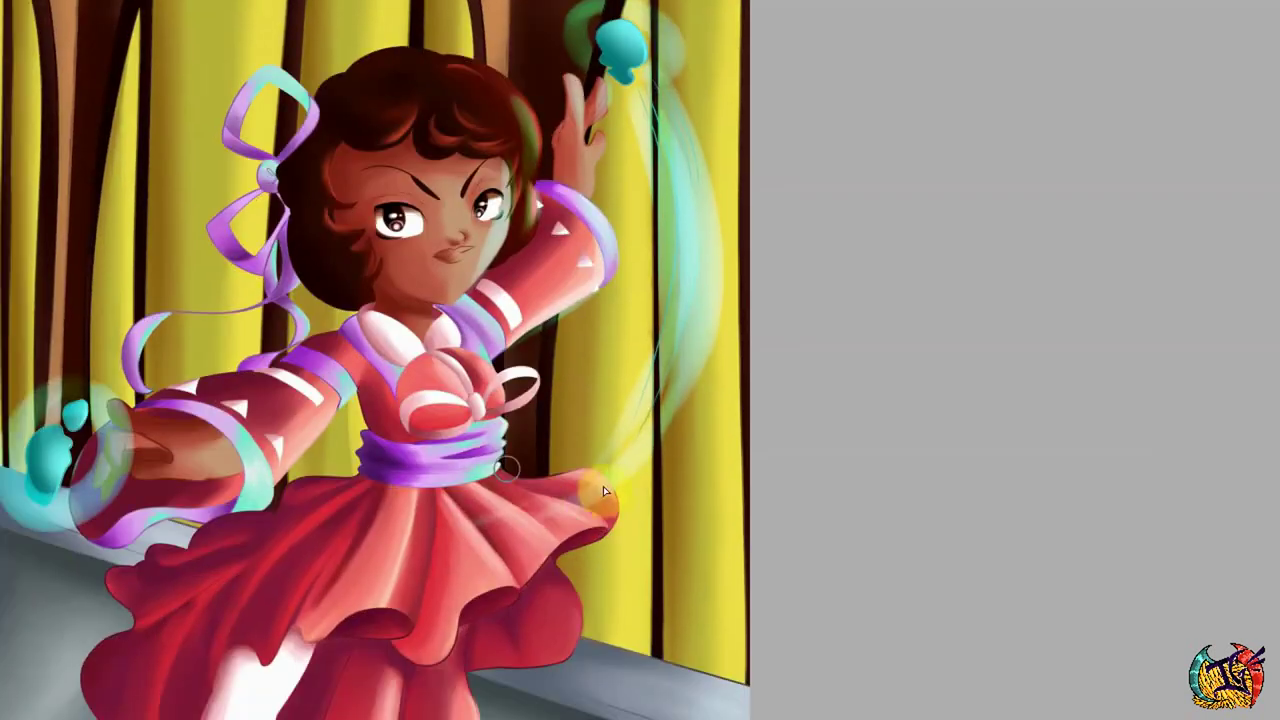
{"action": "scroll", "coordinate": [517, 497], "scroll_direction": "up", "scroll_amount": 1}
{"action": "scroll", "coordinate": [524, 80], "scroll_direction": "up", "scroll_amount": 2}
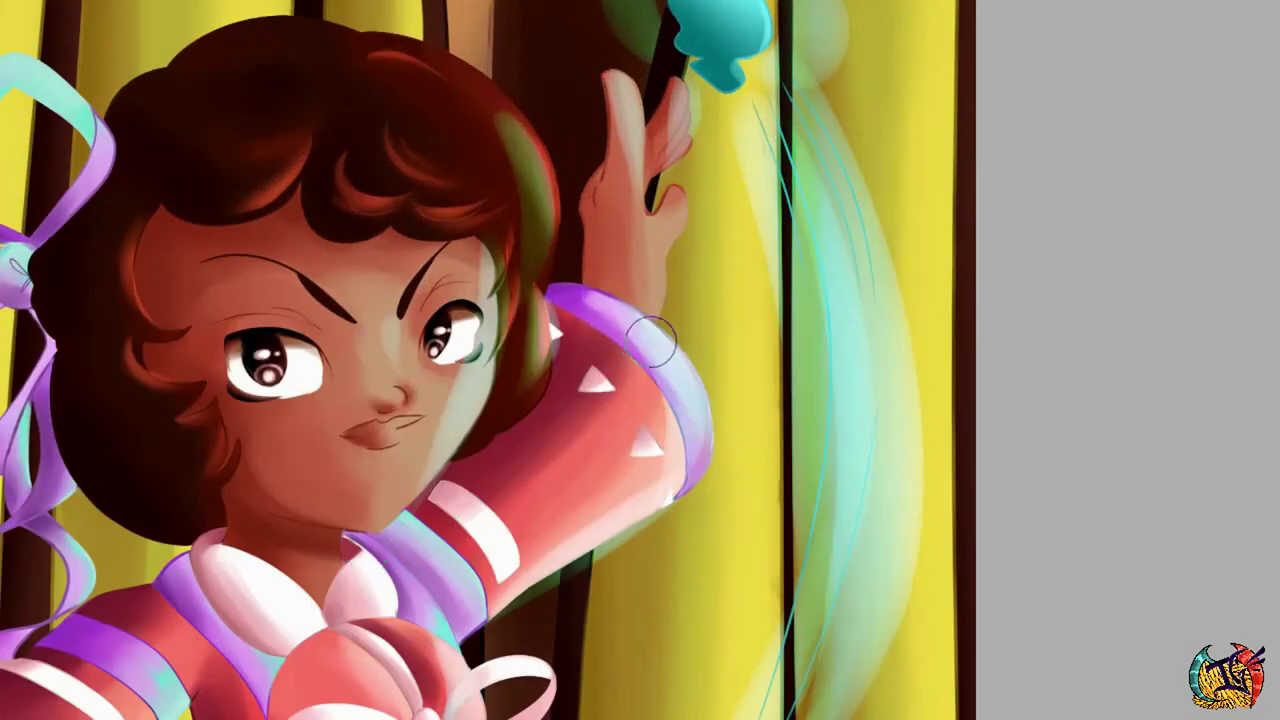
{"action": "scroll", "coordinate": [714, 86], "scroll_direction": "up", "scroll_amount": 3}
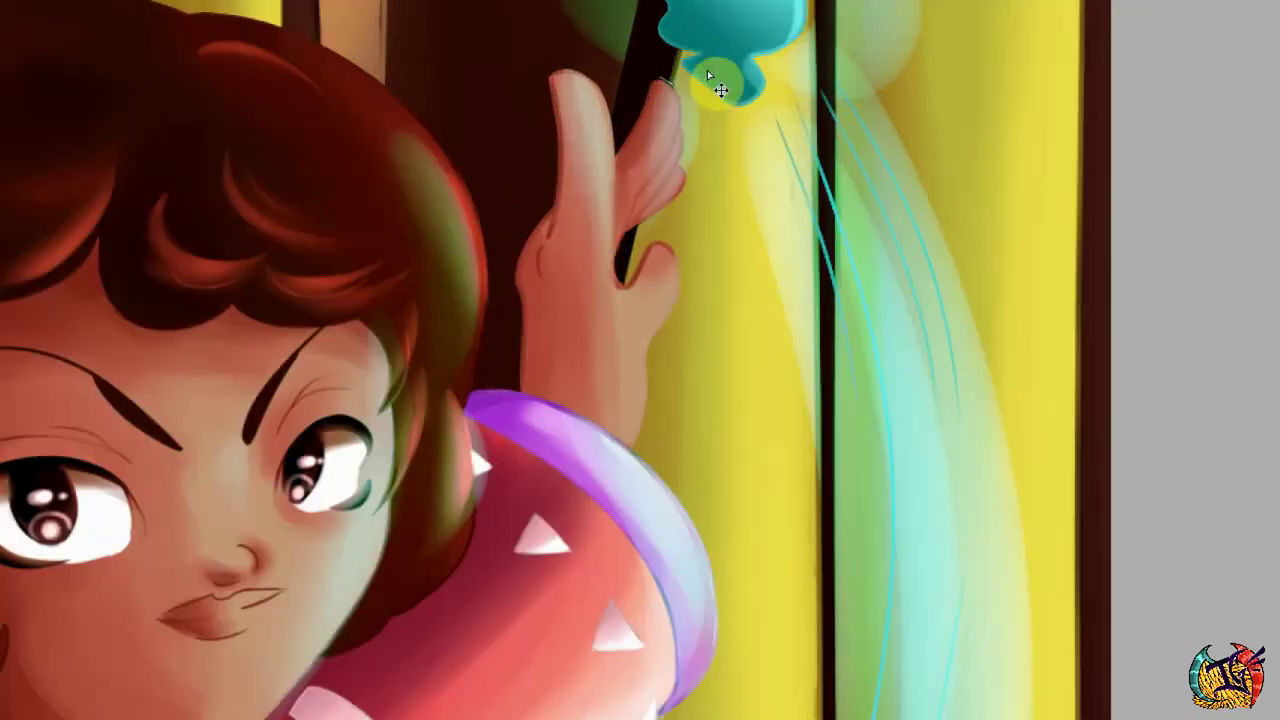
Lasso the finger on the raised hand and review the glowing orb halos.
{"action": "mouse_move", "coordinate": [663, 274]}
{"action": "left_mouse_down"}
{"action": "mouse_move", "coordinate": [655, 170]}
{"action": "mouse_move", "coordinate": [608, 79]}
{"action": "mouse_move", "coordinate": [673, 317]}
{"action": "left_mouse_up"}
{"action": "scroll", "coordinate": [671, 312], "scroll_direction": "down", "scroll_amount": 2}
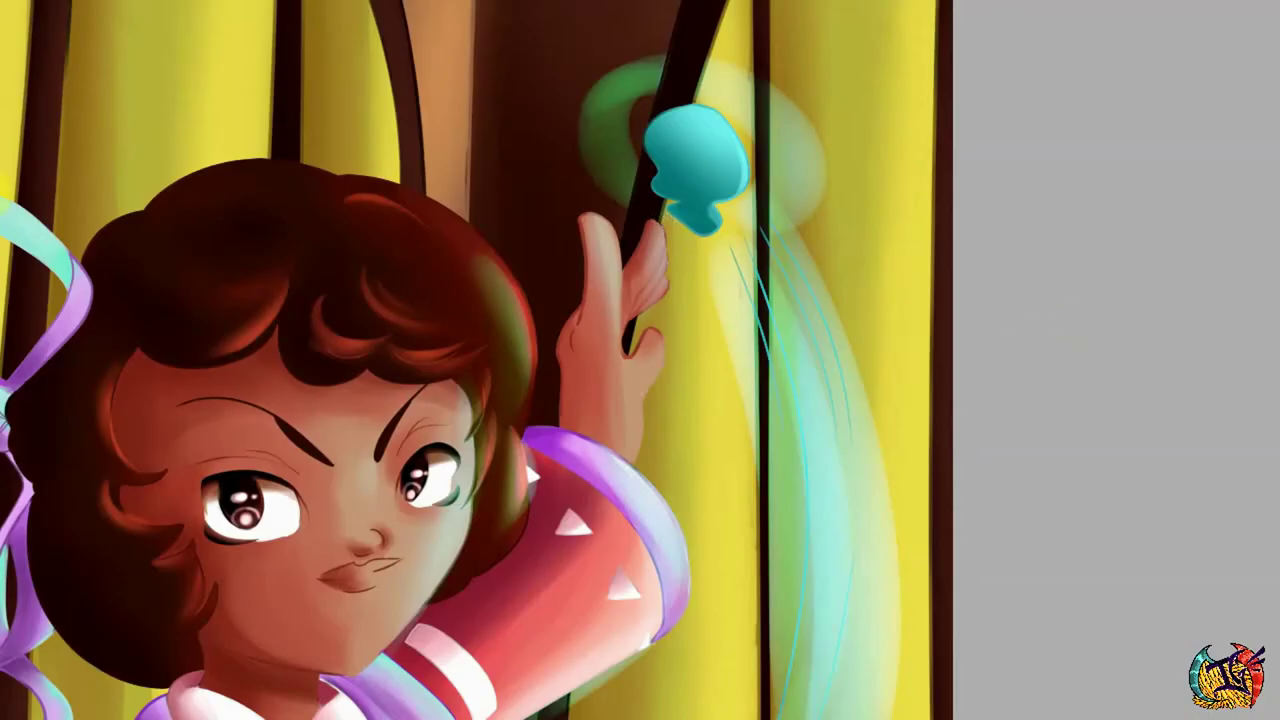
{"action": "scroll", "coordinate": [457, 294], "scroll_direction": "up", "scroll_amount": 3}
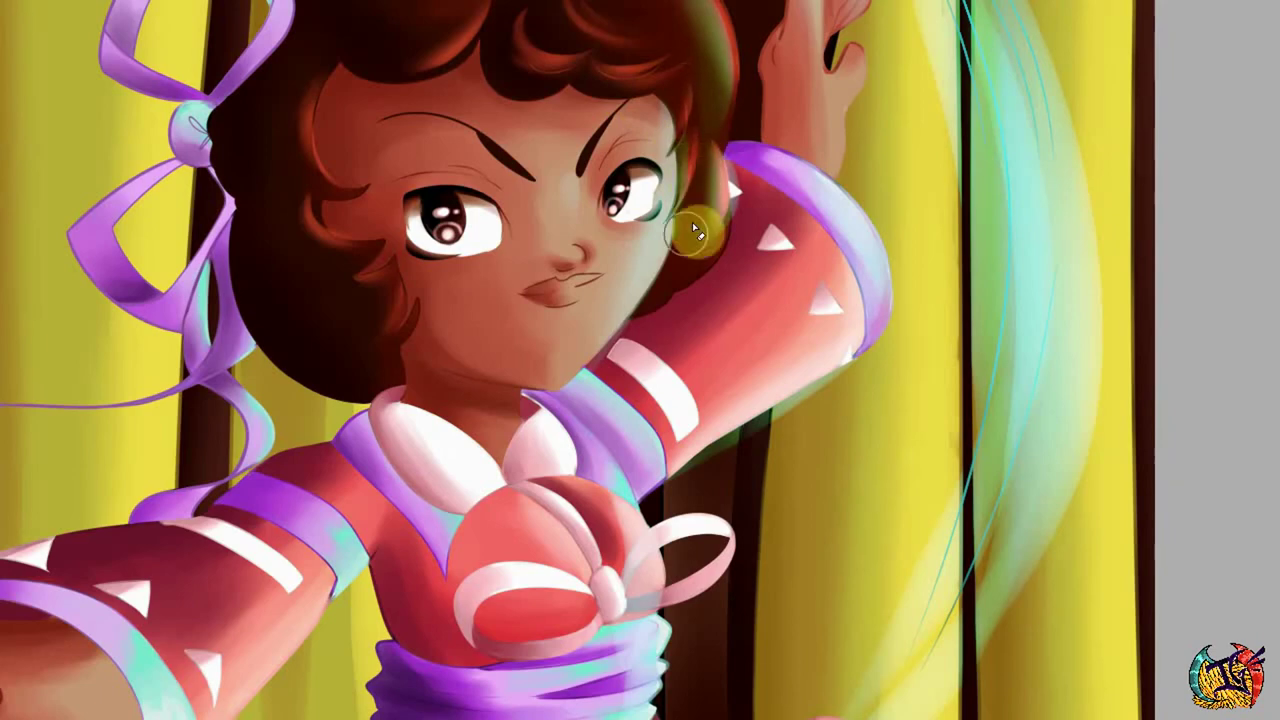
{"action": "scroll", "coordinate": [692, 222], "scroll_direction": "down", "scroll_amount": 2}
{"action": "scroll", "coordinate": [223, 371], "scroll_direction": "up", "scroll_amount": 1}
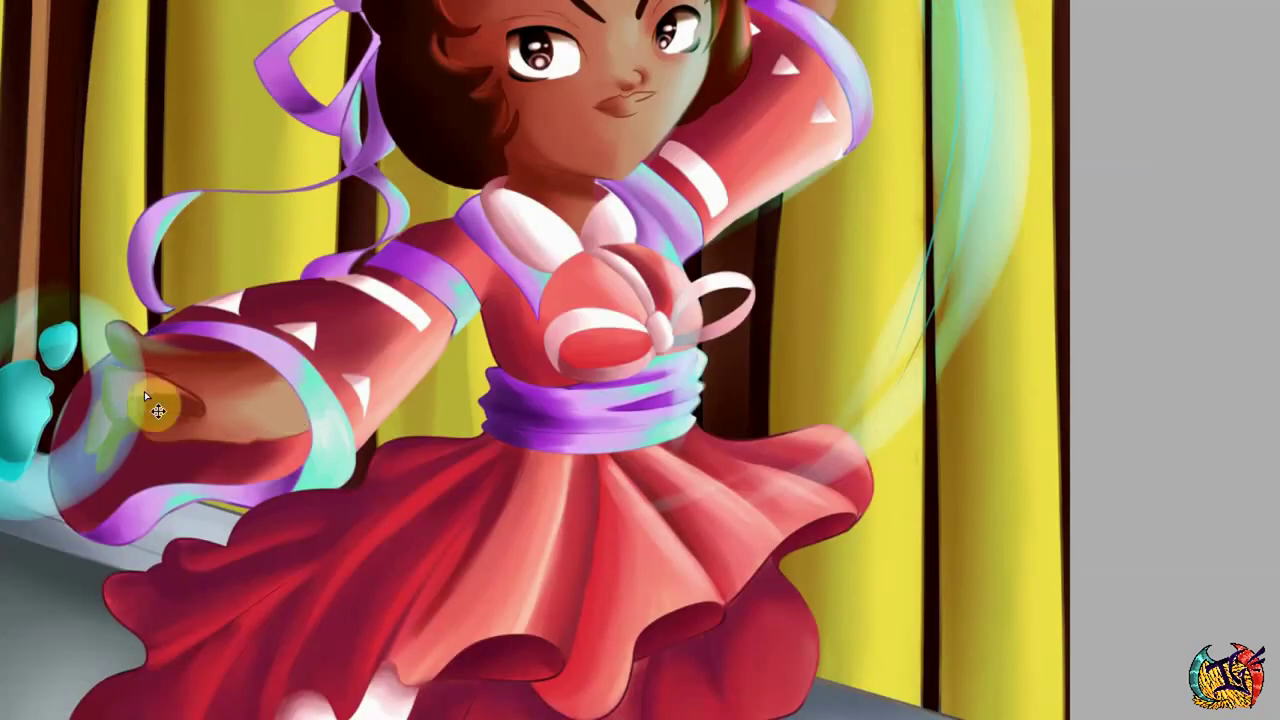
{"action": "scroll", "coordinate": [561, 588], "scroll_direction": "down", "scroll_amount": 2}
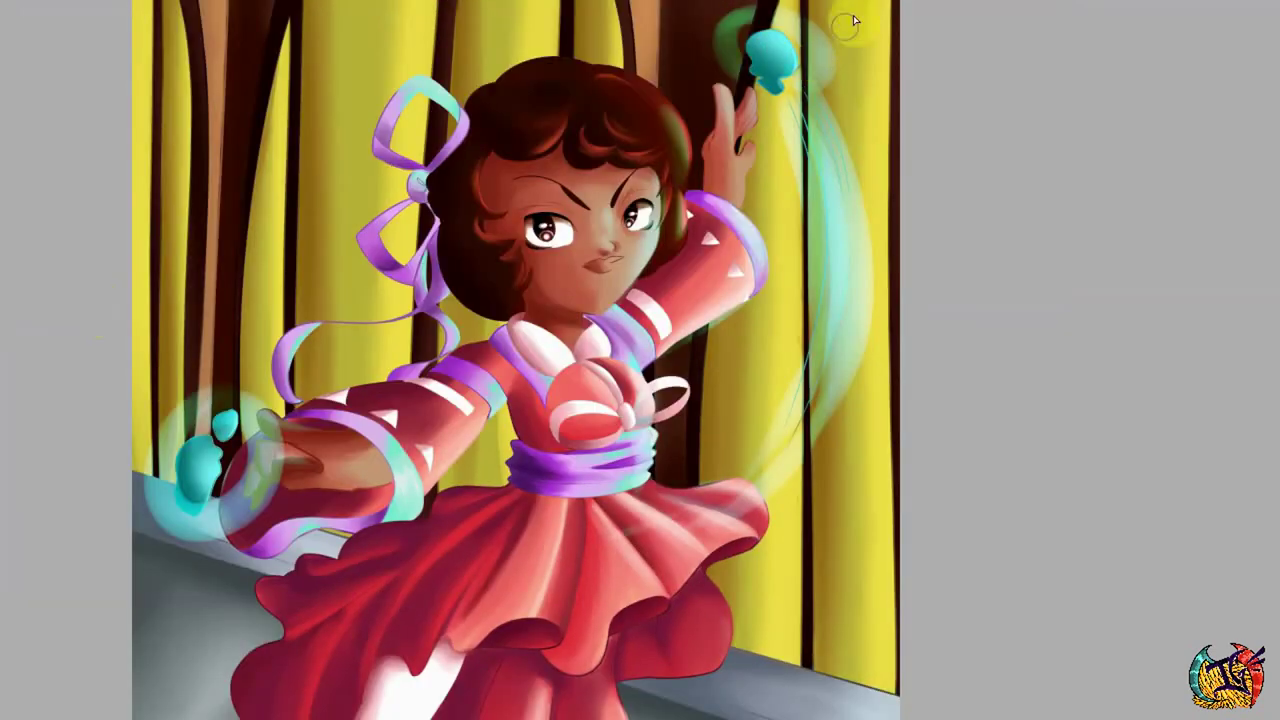
{"action": "scroll", "coordinate": [466, 491], "scroll_direction": "left", "scroll_amount": 1}
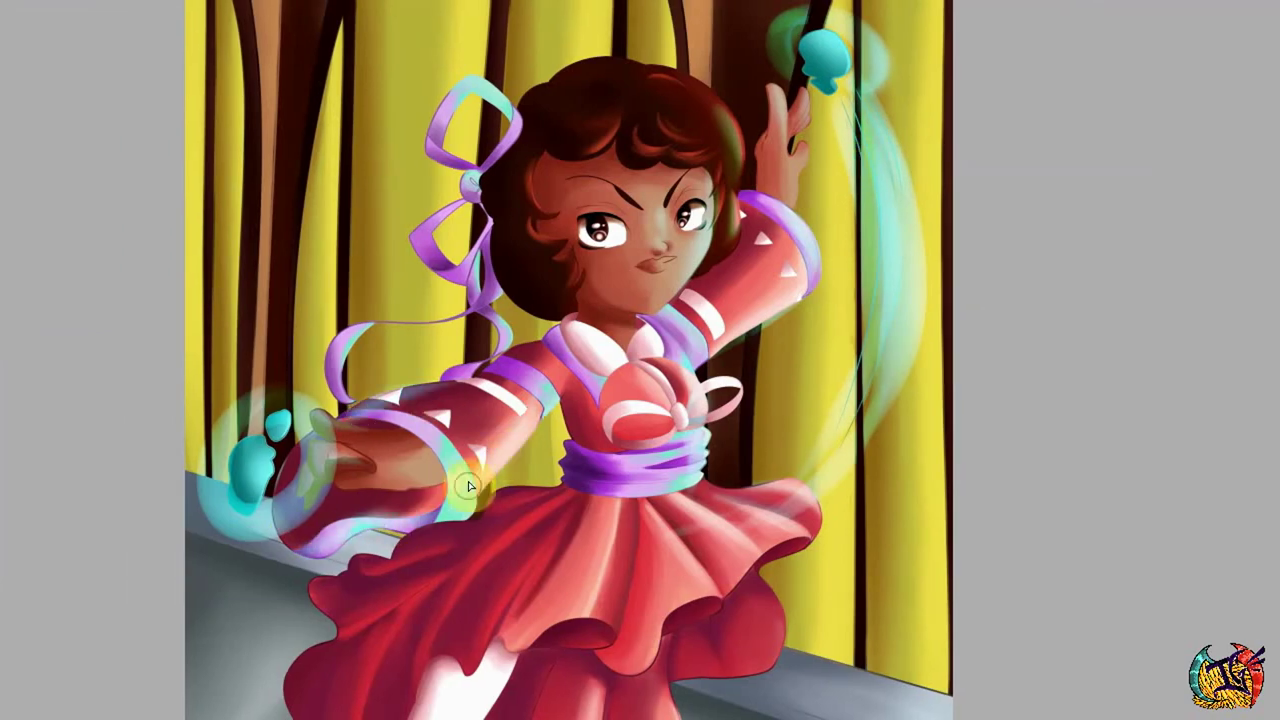
{"action": "scroll", "coordinate": [468, 486], "scroll_direction": "down", "scroll_amount": 2}
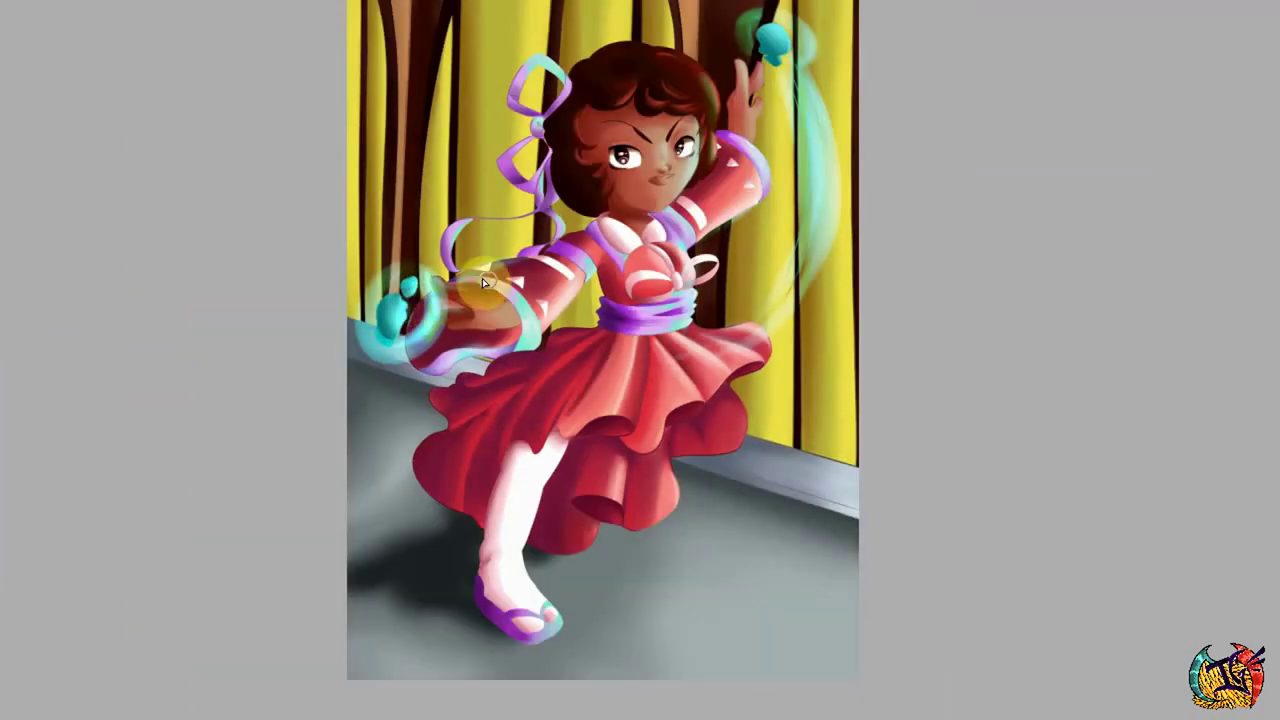
{"action": "scroll", "coordinate": [813, 311], "scroll_direction": "down", "scroll_amount": 1}
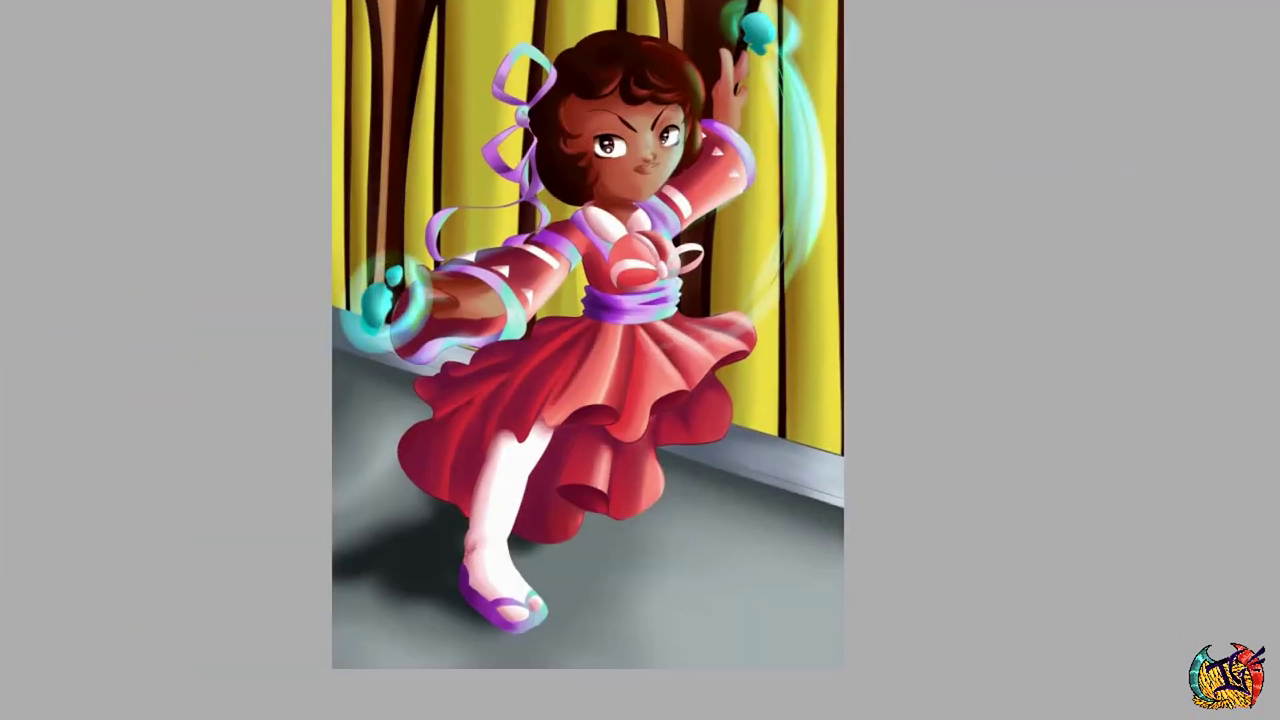
{"action": "scroll", "coordinate": [588, 360], "scroll_direction": "up", "scroll_amount": 2}
{"action": "scroll", "coordinate": [588, 360], "scroll_direction": "right", "scroll_amount": 2}
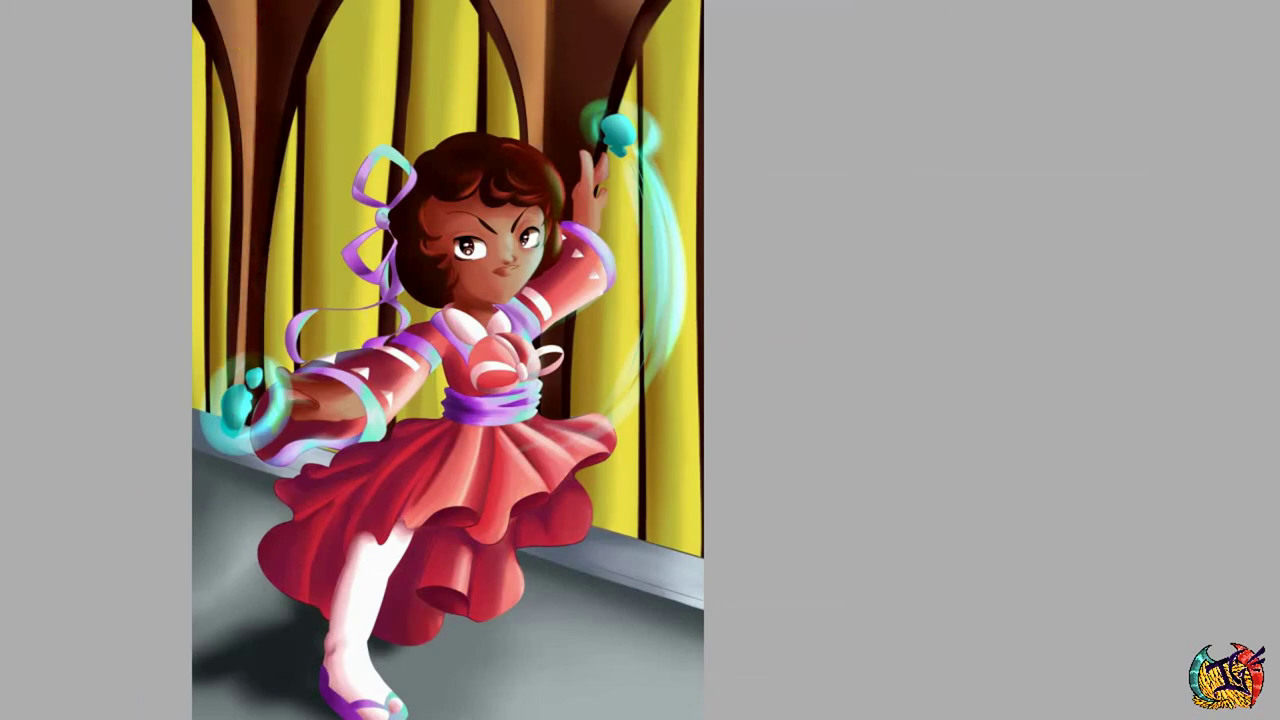
{"action": "scroll", "coordinate": [388, 213], "scroll_direction": "up", "scroll_amount": 2}
Brush soft light over the hair and face and brighten the glow trail beside the raised arm.
{"action": "scroll", "coordinate": [692, 116], "scroll_direction": "down", "scroll_amount": 3}
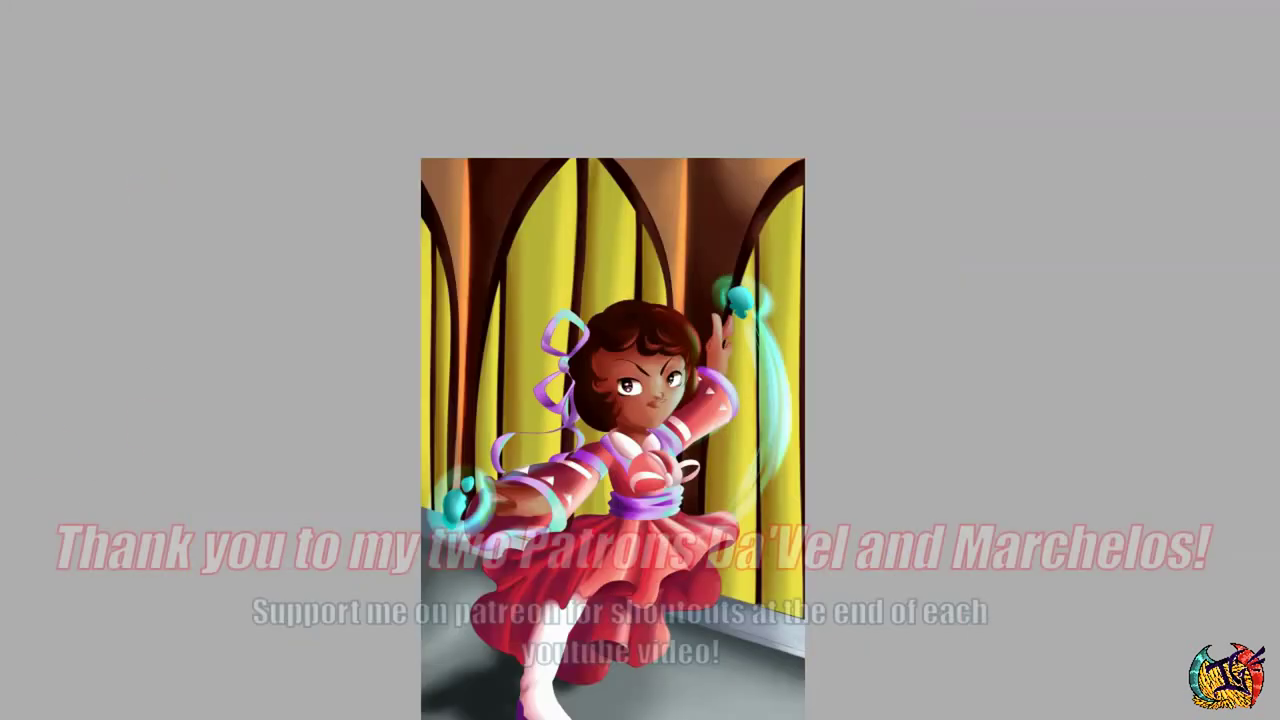
{"action": "left_click_drag", "start_coordinate": [572, 232], "coordinate": [624, 398]}
{"action": "left_click_drag", "start_coordinate": [760, 280], "coordinate": [752, 512]}
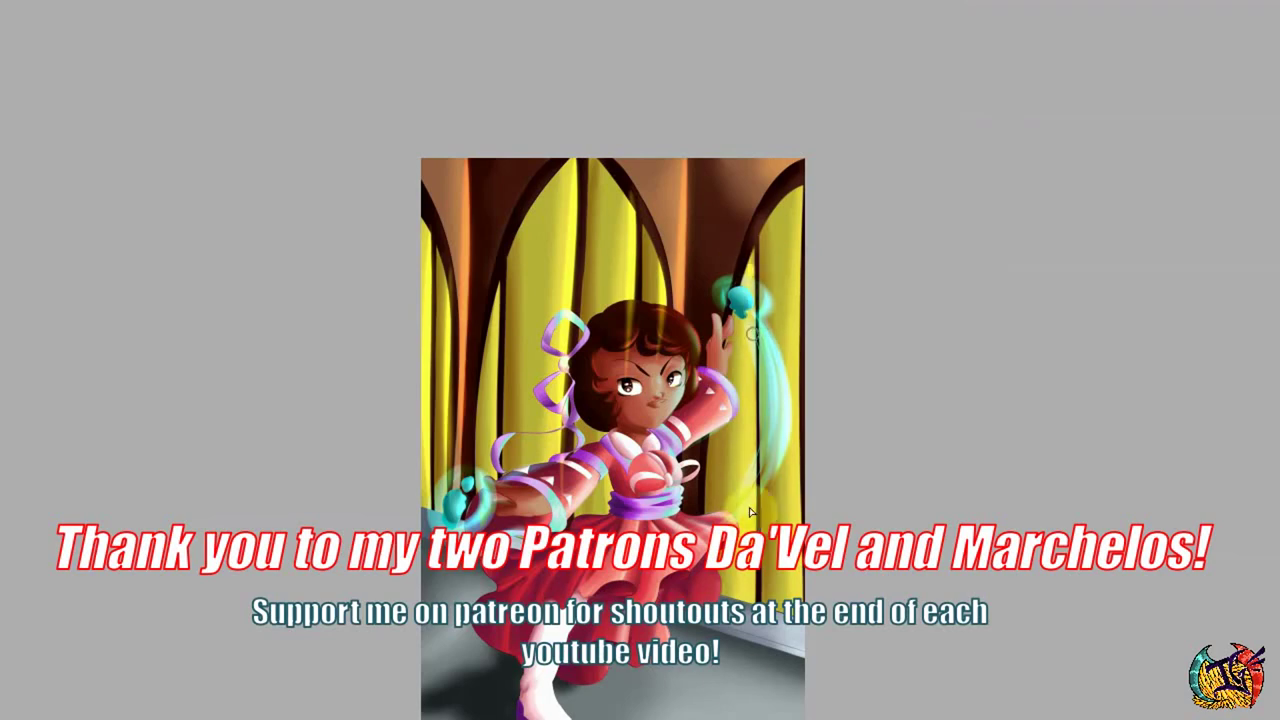
{"action": "scroll", "coordinate": [740, 390], "scroll_direction": "up", "scroll_amount": 3}
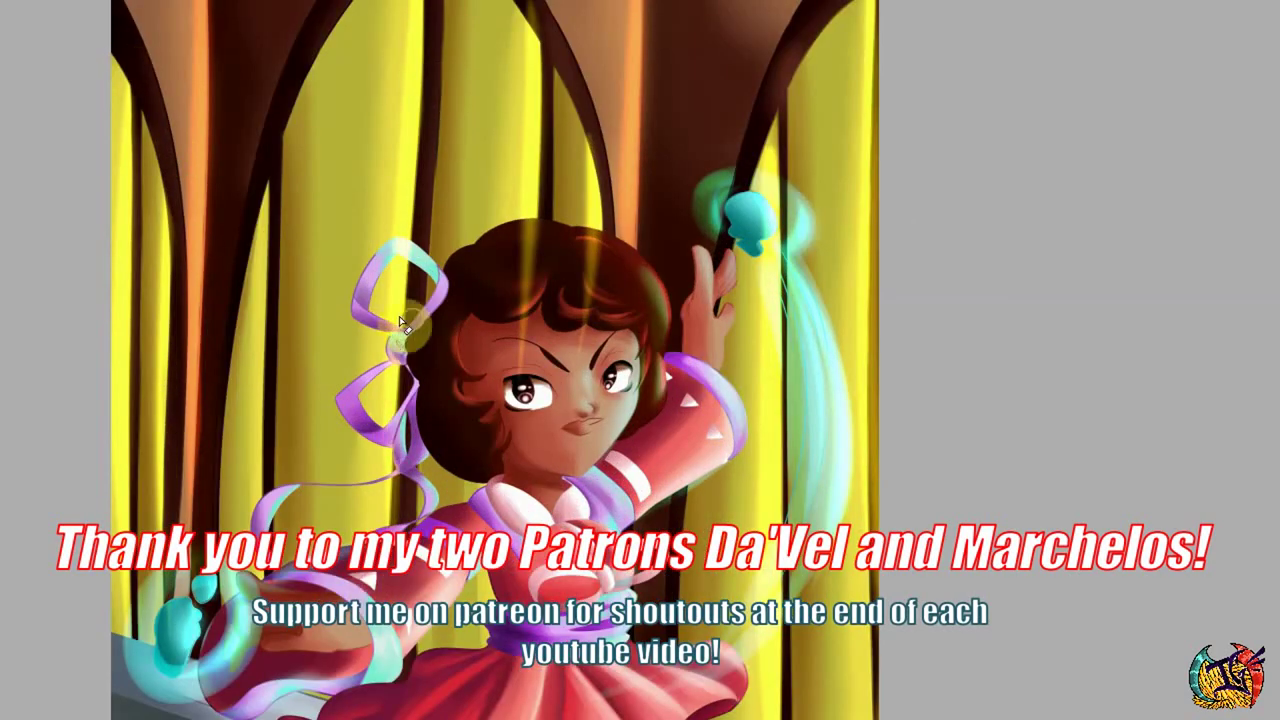
{"action": "scroll", "coordinate": [846, 448], "scroll_direction": "down", "scroll_amount": 2}
{"action": "scroll", "coordinate": [880, 100], "scroll_direction": "up", "scroll_amount": 1}
{"action": "scroll", "coordinate": [895, 358], "scroll_direction": "down", "scroll_amount": 1}
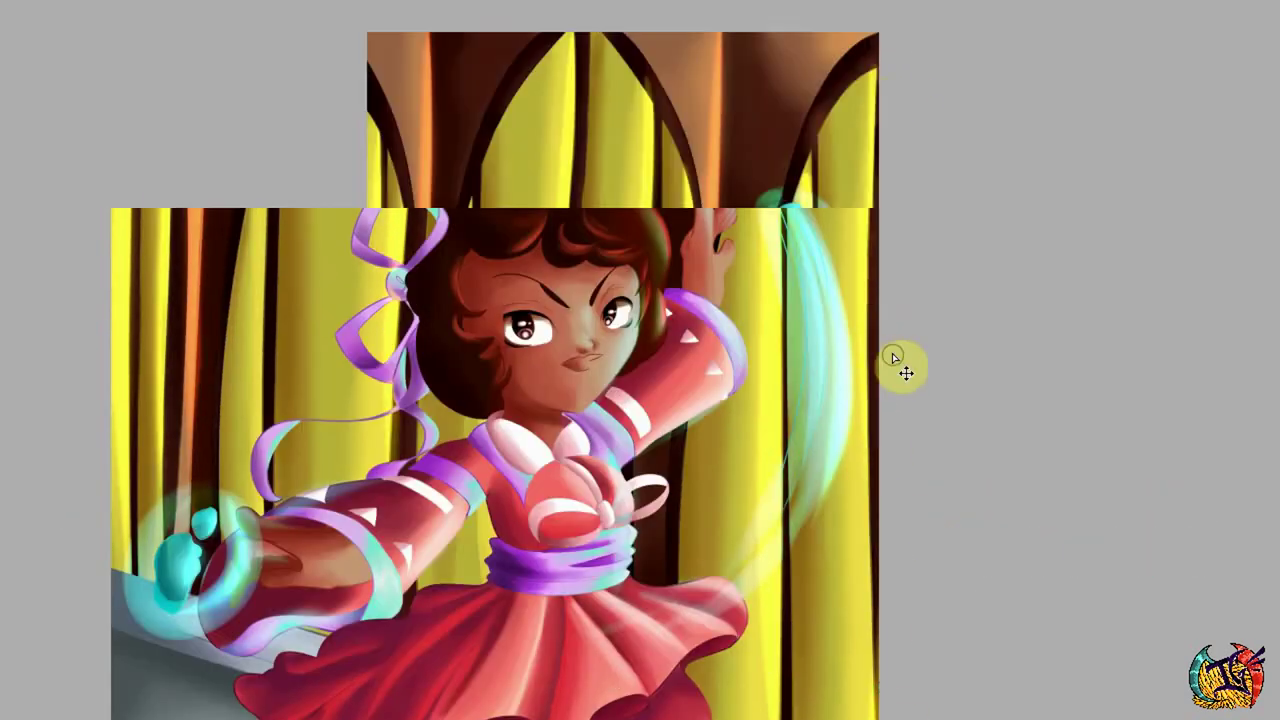
{"action": "scroll", "coordinate": [895, 358], "scroll_direction": "down", "scroll_amount": 1}
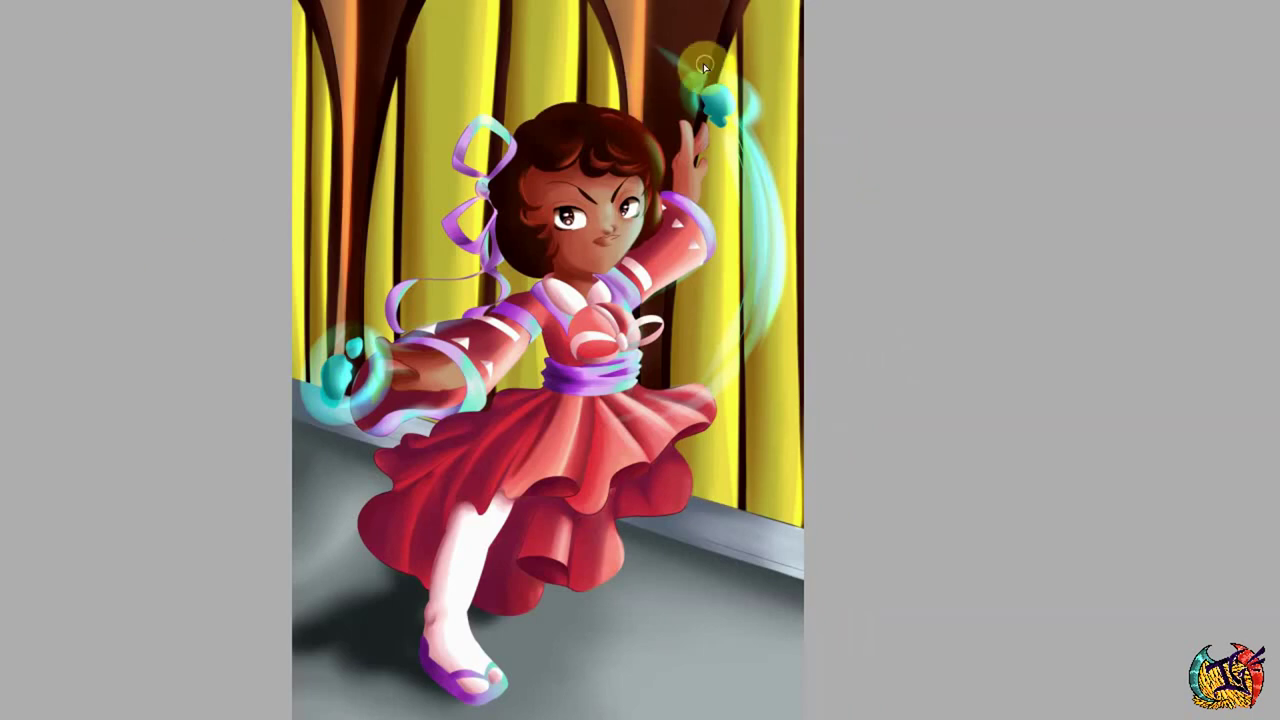
{"action": "scroll", "coordinate": [527, 189], "scroll_direction": "up", "scroll_amount": 3}
{"action": "scroll", "coordinate": [337, 189], "scroll_direction": "up", "scroll_amount": 4}
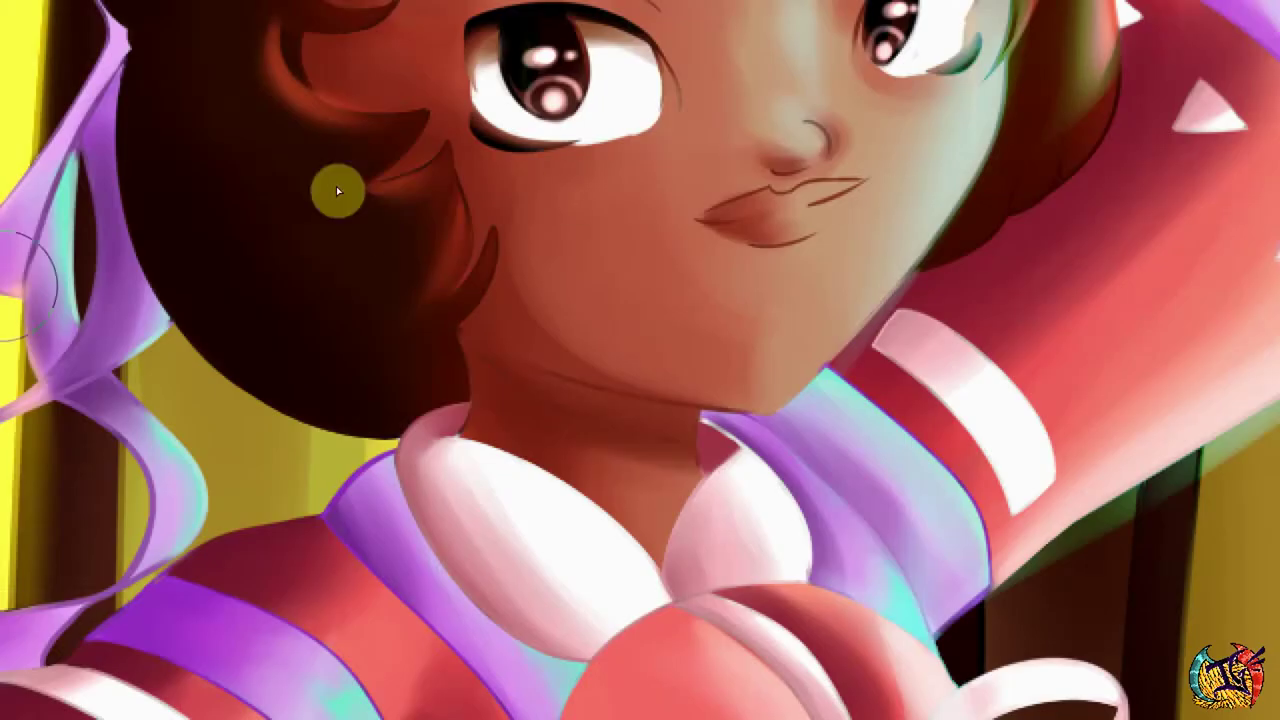
{"action": "scroll", "coordinate": [500, 266], "scroll_direction": "down", "scroll_amount": 2}
Pan and scroll to bring the girl's whole upper body into view.
{"action": "left_click_drag", "start_coordinate": [500, 266], "coordinate": [200, 366]}
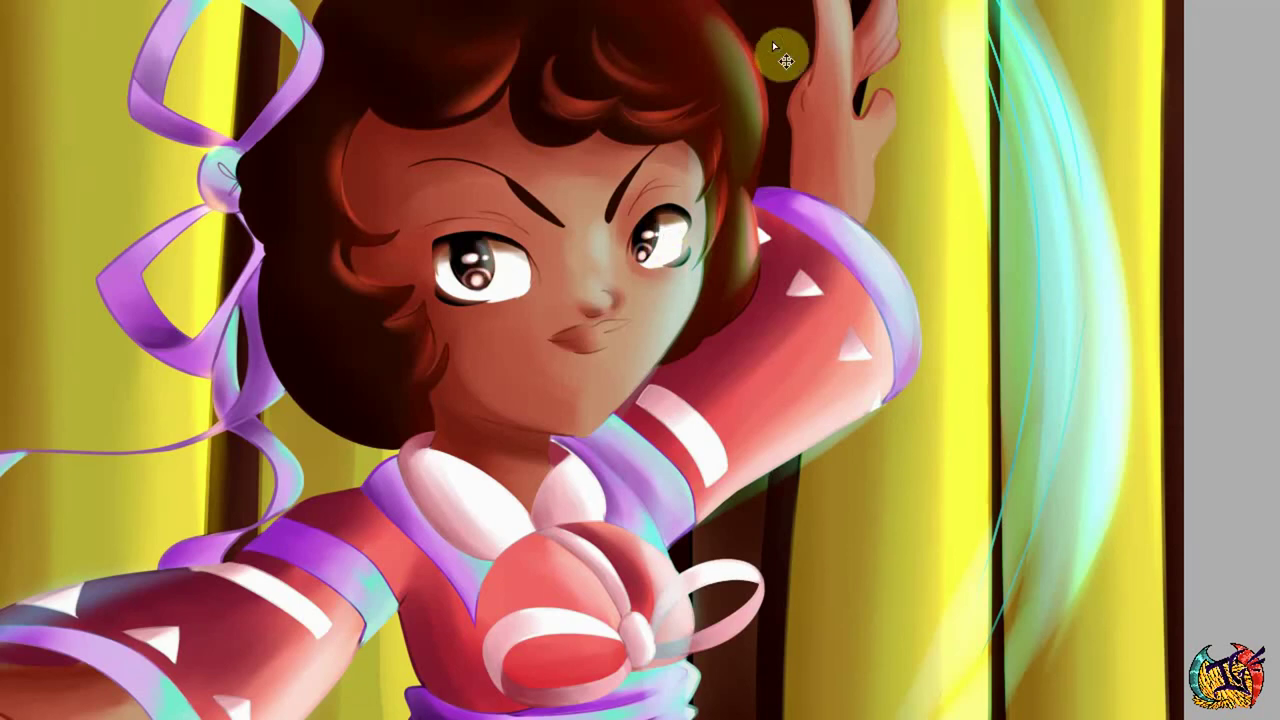
{"action": "scroll", "coordinate": [781, 55], "scroll_direction": "down", "scroll_amount": 1}
{"action": "scroll", "coordinate": [357, 660], "scroll_direction": "up", "scroll_amount": 3}
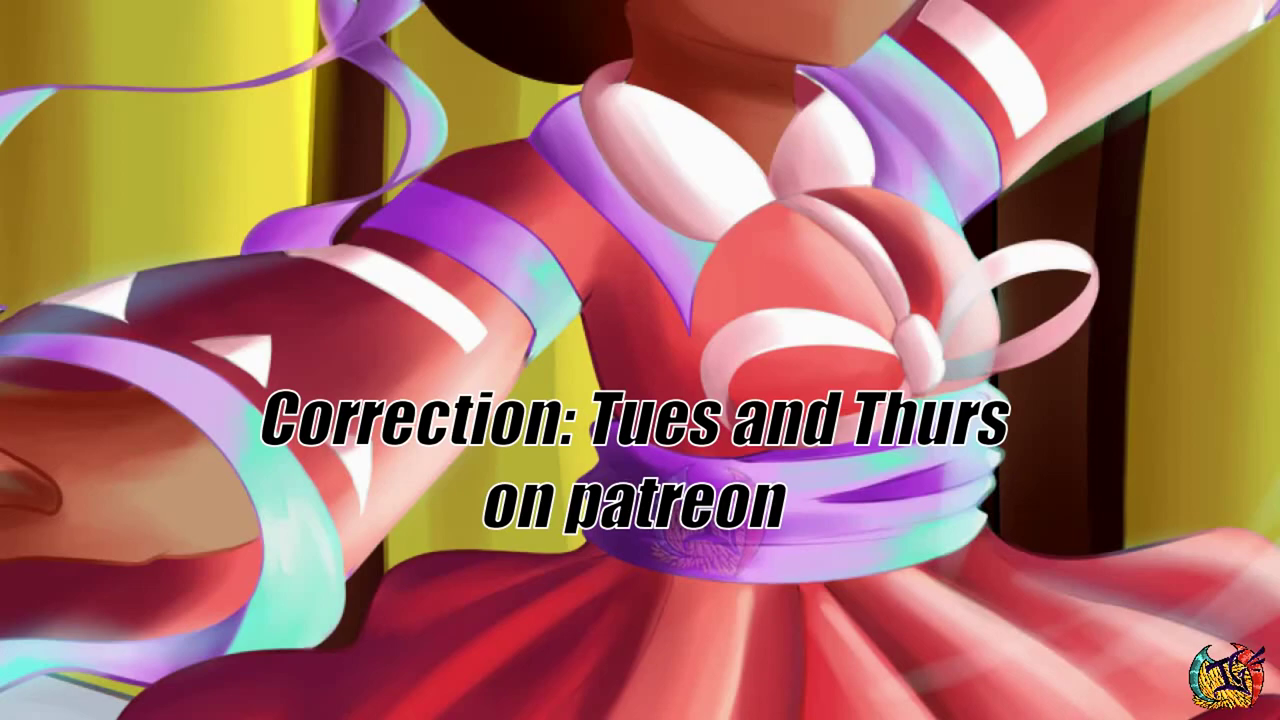
{"action": "scroll", "coordinate": [640, 360], "scroll_direction": "down", "scroll_amount": 3}
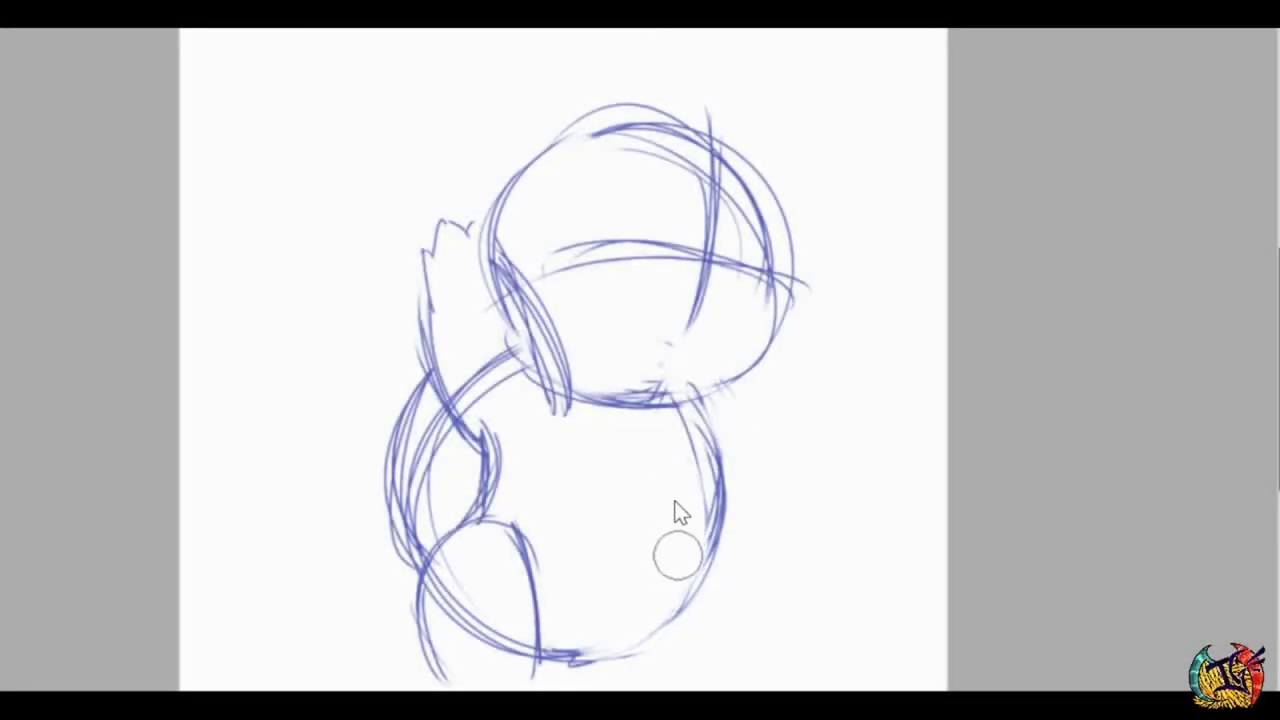
Sketch a pointed shape off the head's lower right and erase overlapping ear lines.
{"action": "left_click_drag", "start_coordinate": [690, 393], "coordinate": [812, 373]}
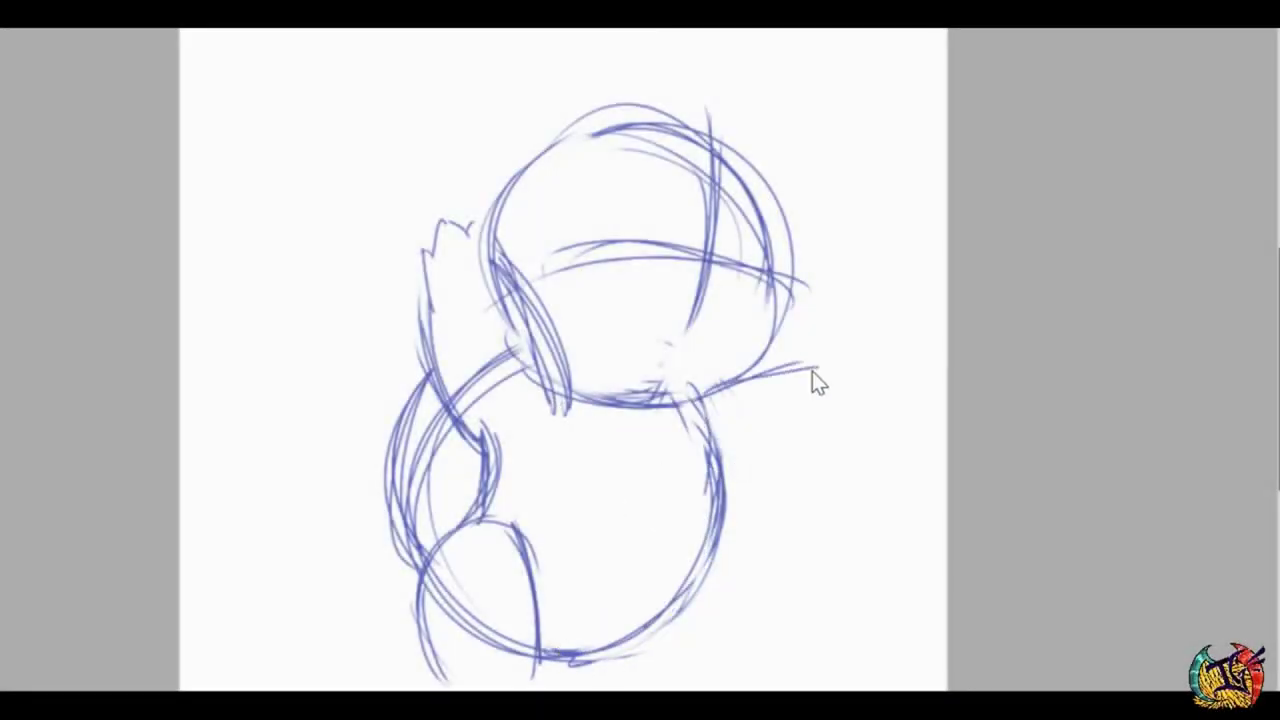
{"action": "mouse_move", "coordinate": [725, 482]}
{"action": "left_mouse_down"}
{"action": "mouse_move", "coordinate": [823, 406]}
{"action": "mouse_move", "coordinate": [820, 380]}
{"action": "left_mouse_up"}
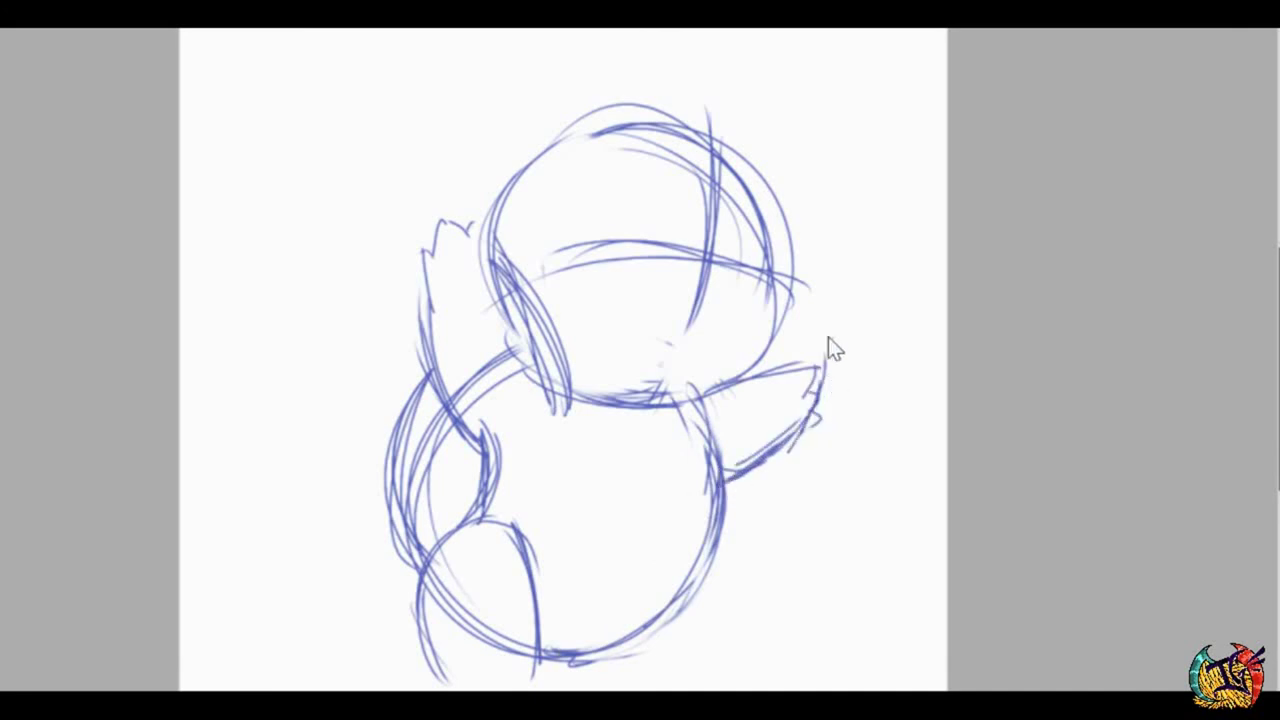
{"action": "mouse_move", "coordinate": [475, 330]}
{"action": "left_mouse_down"}
{"action": "mouse_move", "coordinate": [548, 420]}
{"action": "mouse_move", "coordinate": [485, 300]}
{"action": "mouse_move", "coordinate": [504, 410]}
{"action": "mouse_move", "coordinate": [437, 449]}
{"action": "mouse_move", "coordinate": [411, 532]}
{"action": "mouse_move", "coordinate": [530, 628]}
{"action": "left_mouse_up"}
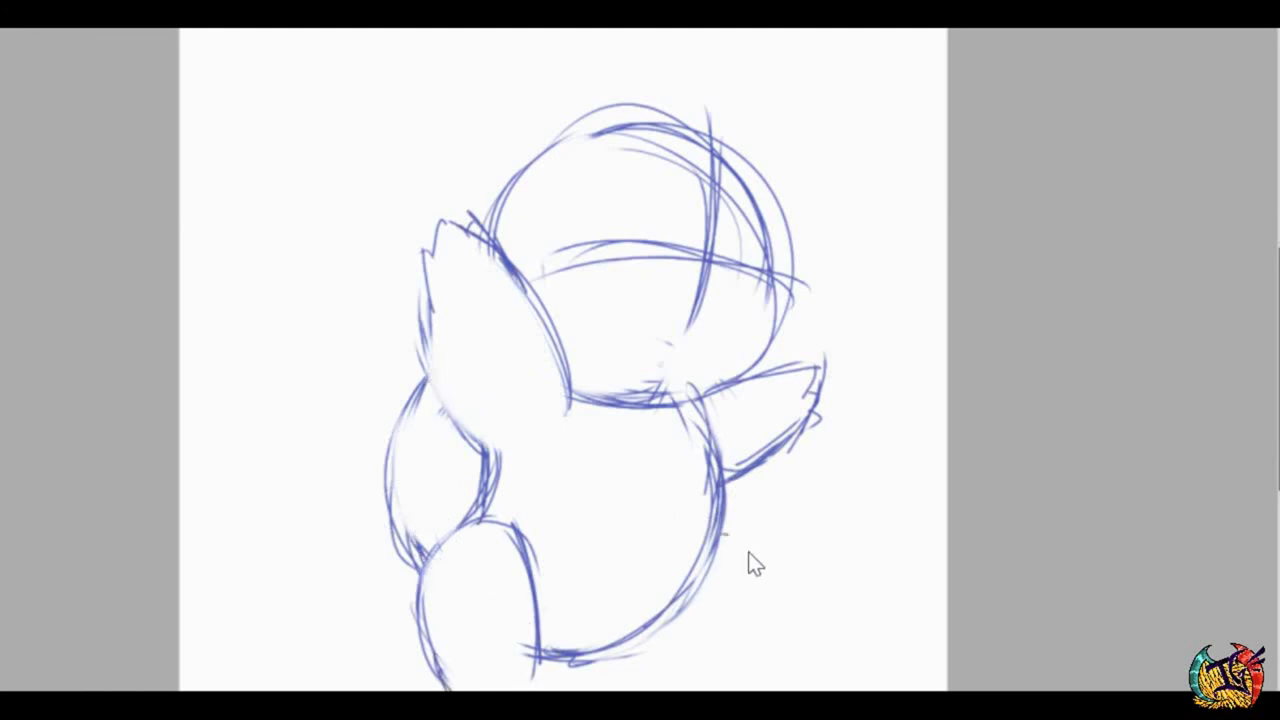
Draw the back leg with a bottom arc and spiky claws on the right foot.
{"action": "left_click_drag", "start_coordinate": [727, 536], "coordinate": [775, 595]}
{"action": "mouse_move", "coordinate": [742, 644]}
{"action": "left_mouse_down"}
{"action": "mouse_move", "coordinate": [670, 648]}
{"action": "mouse_move", "coordinate": [748, 651]}
{"action": "left_mouse_up"}
{"action": "left_click_drag", "start_coordinate": [770, 596], "coordinate": [792, 577]}
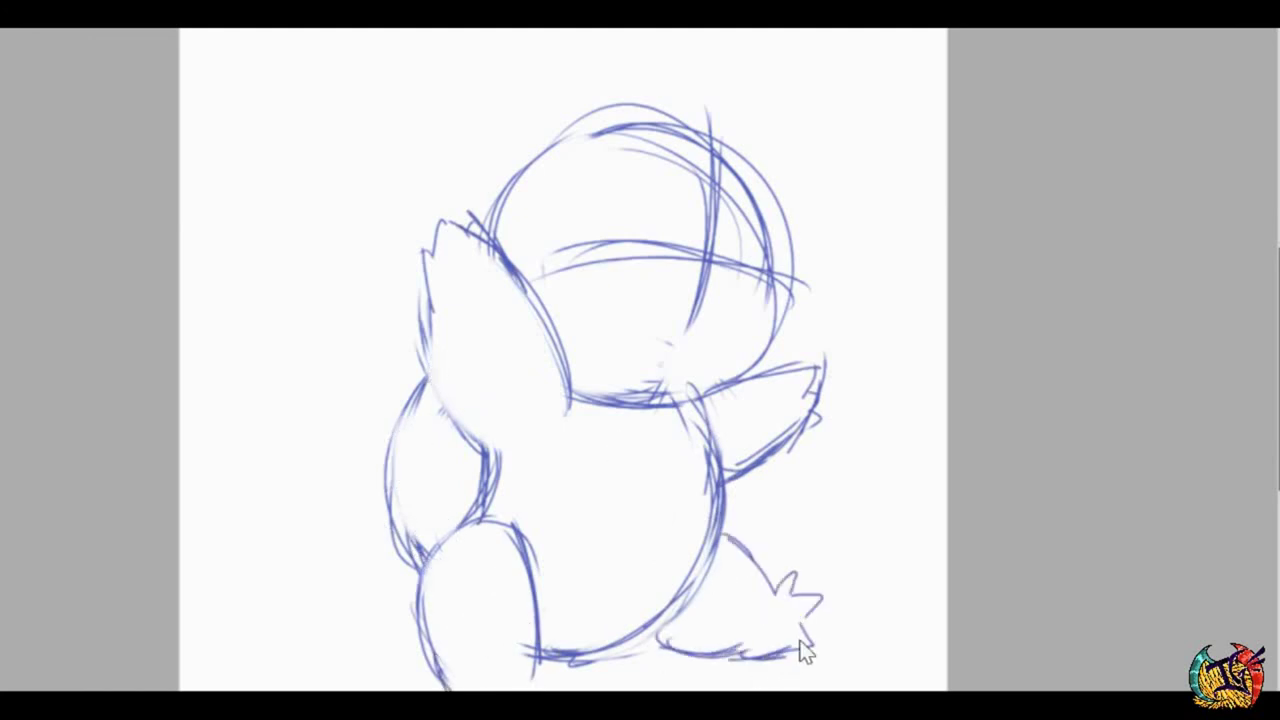
{"action": "mouse_move", "coordinate": [799, 640]}
{"action": "left_mouse_down"}
{"action": "mouse_move", "coordinate": [806, 611]}
{"action": "mouse_move", "coordinate": [790, 578]}
{"action": "mouse_move", "coordinate": [810, 602]}
{"action": "left_mouse_up"}
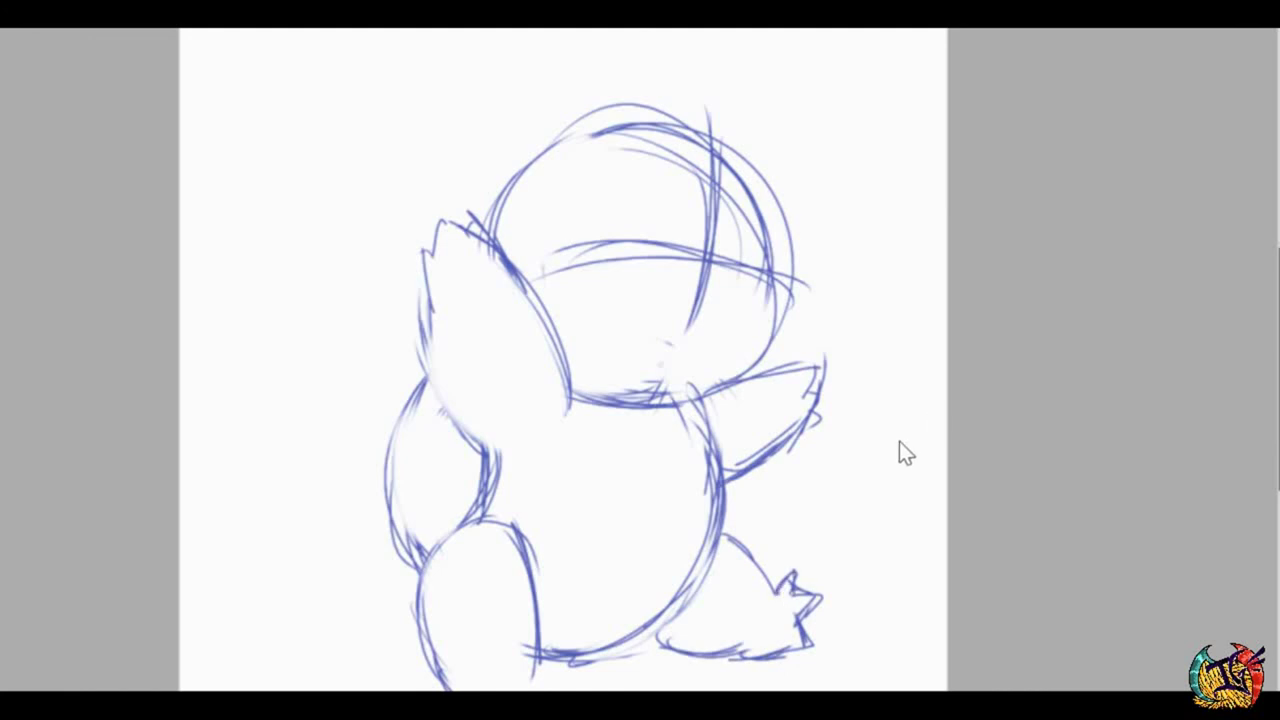